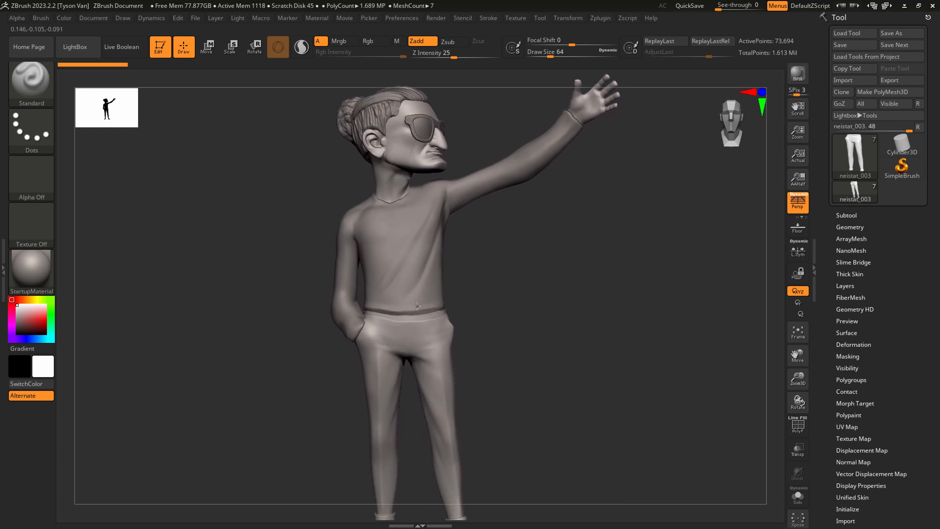
# Switch to Clip Studio Paint to review the character concept drawing and photo references, and return to ZBrush.
pyautogui.moveTo(547, 276); pyautogui.dragTo(543, 281, button='right')
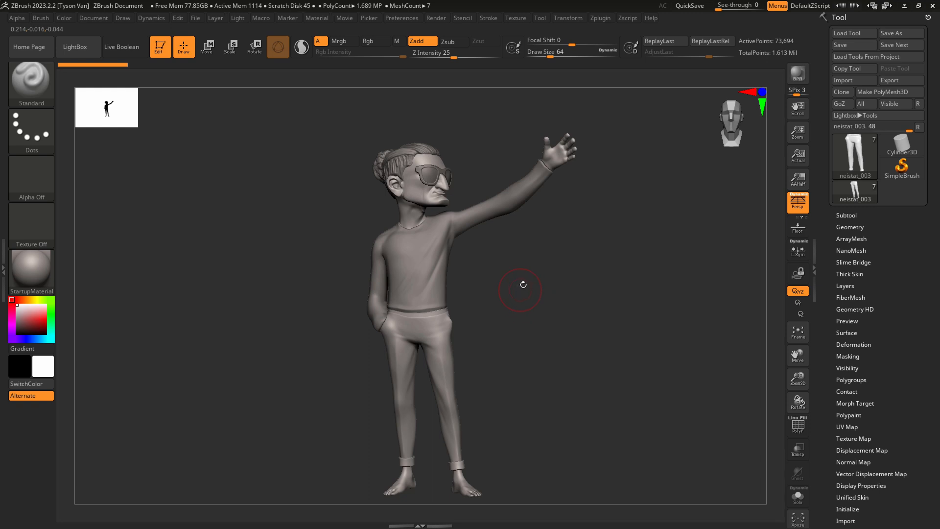
pyautogui.hotkey('alt', 'Tab')
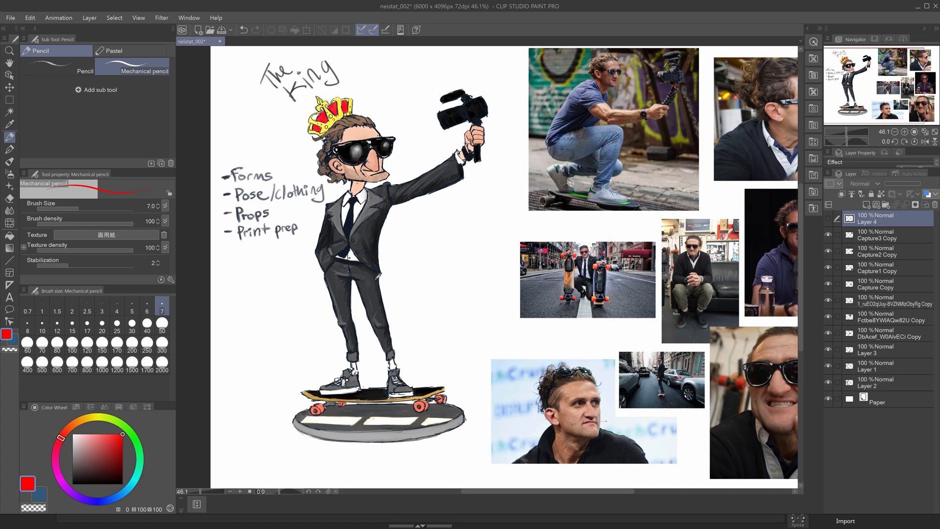
pyautogui.hotkey('alt', 'Tab')
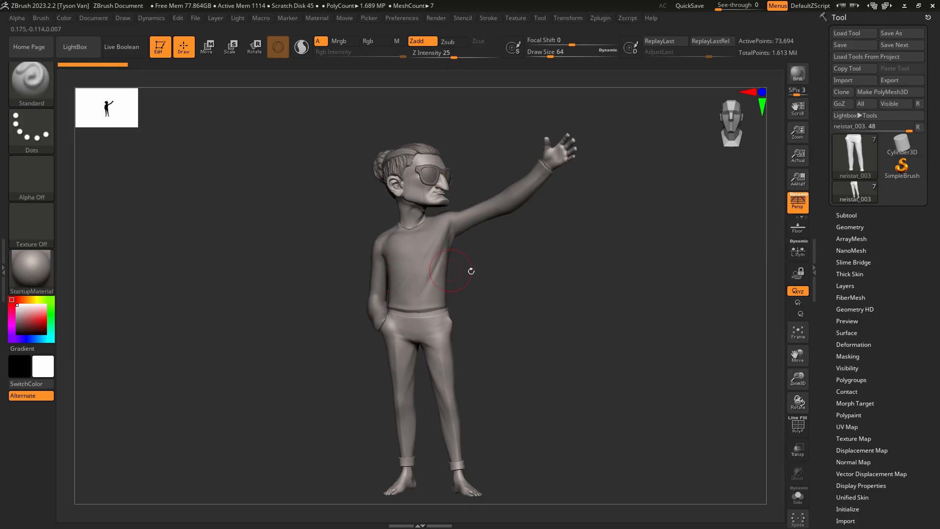
# Set See-through to 37 and line the full figure up over the suited character in the concept drawing.
pyautogui.moveTo(489, 278); pyautogui.dragTo(458, 269, button='right')
pyautogui.keyDown('alt'); pyautogui.moveTo(458, 269); pyautogui.dragTo(373, 224, button='right'); pyautogui.keyUp('alt')
pyautogui.moveTo(373, 224); pyautogui.dragTo(435, 240, button='right')
pyautogui.moveTo(719, 7); pyautogui.dragTo(734, 7)
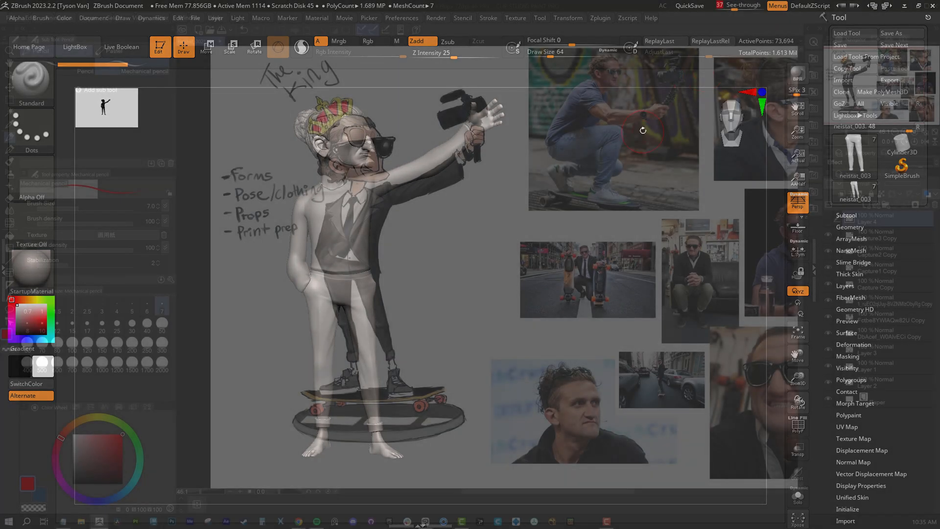
pyautogui.keyDown('ctrl'); pyautogui.moveTo(527, 290); pyautogui.dragTo(464, 288, button='right'); pyautogui.keyUp('ctrl')
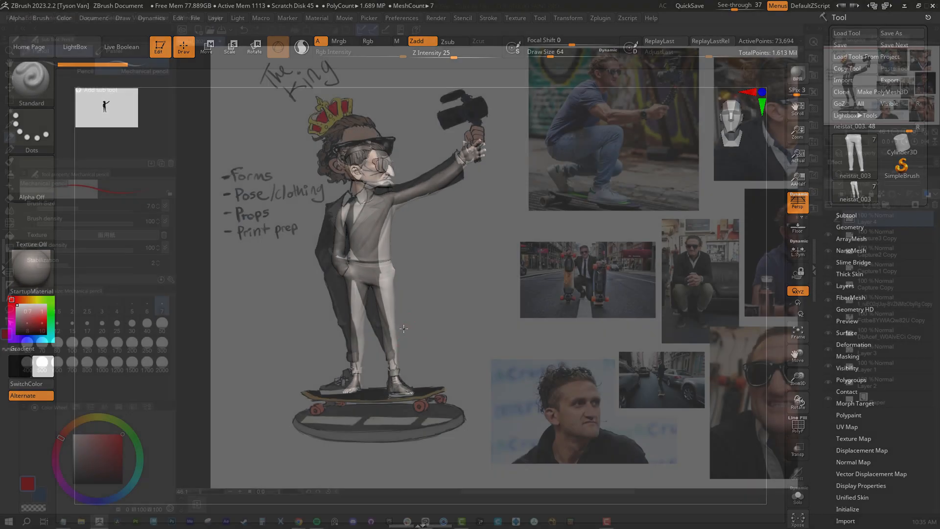
pyautogui.moveTo(404, 324)
pyautogui.keyDown('alt'); pyautogui.mouseDown(button='right')
pyautogui.moveTo(388, 325)
pyautogui.moveTo(388, 368)
pyautogui.mouseUp(button='right'); pyautogui.keyUp('alt')
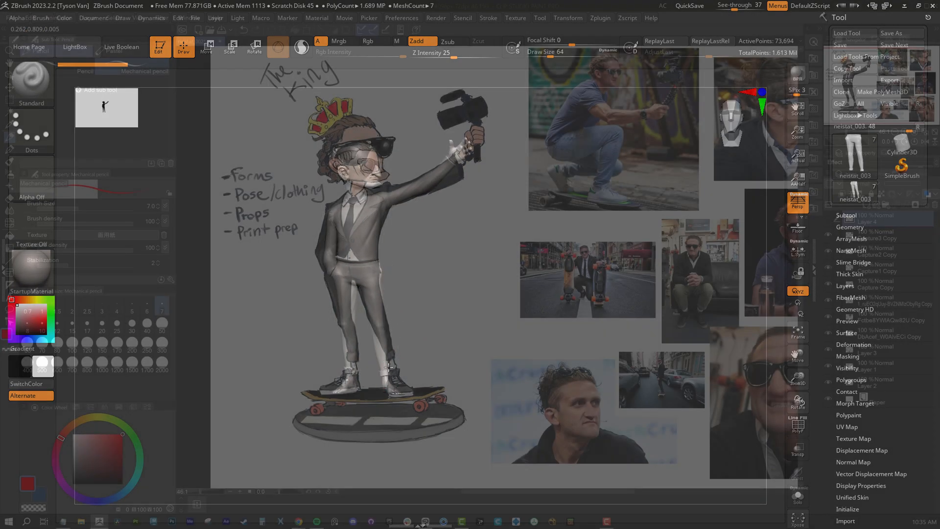
pyautogui.moveTo(360, 247); pyautogui.dragTo(362, 232, button='right')
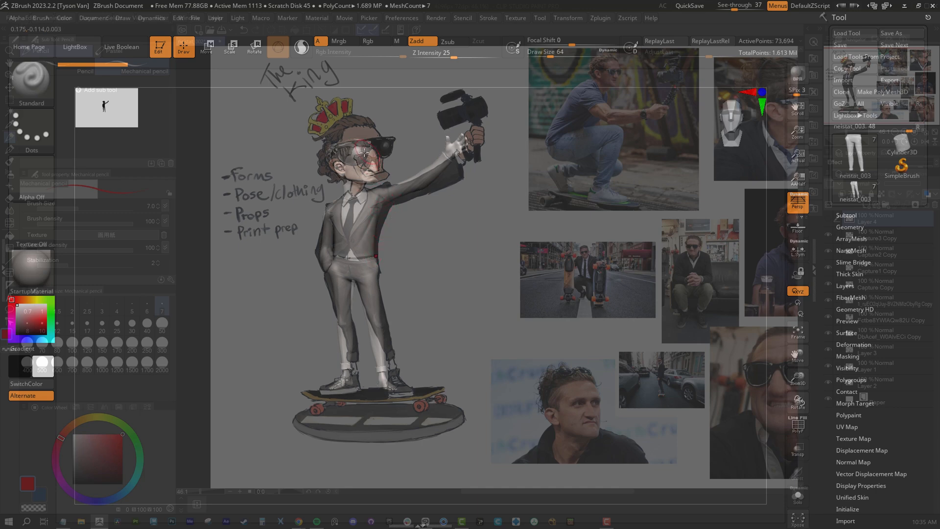
# Compare the figure's torso, arm and legs against the concept drawing, and set See-through back to 0.
pyautogui.moveTo(420, 224); pyautogui.dragTo(387, 250, button='right')
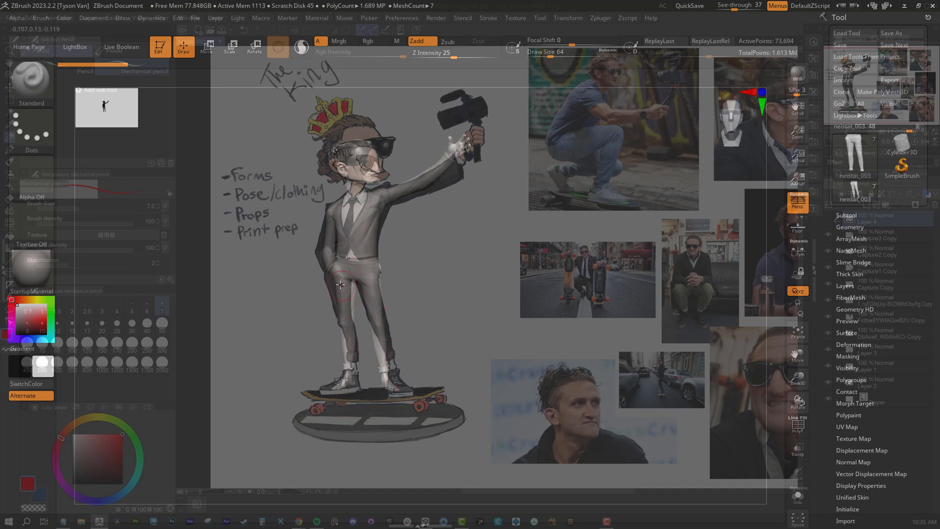
pyautogui.moveTo(399, 253); pyautogui.dragTo(394, 240, button='right')
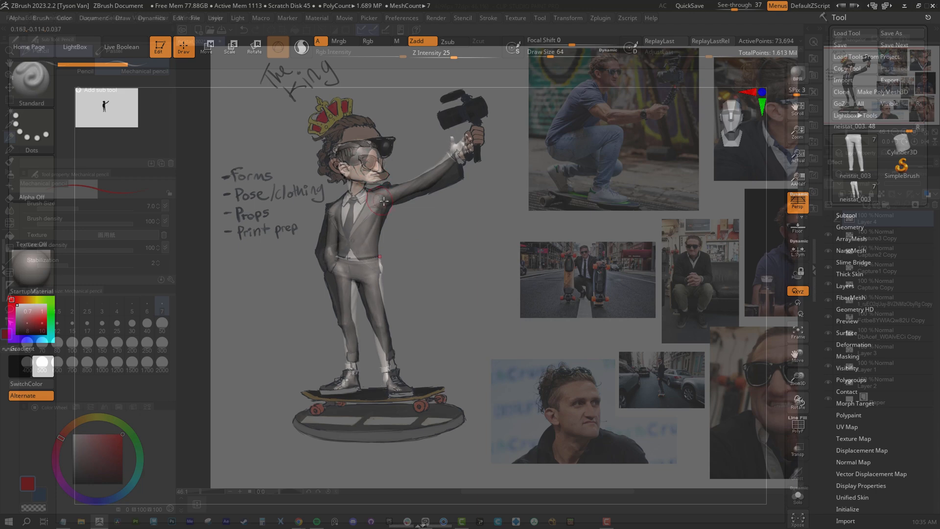
pyautogui.moveTo(448, 241); pyautogui.dragTo(447, 281)
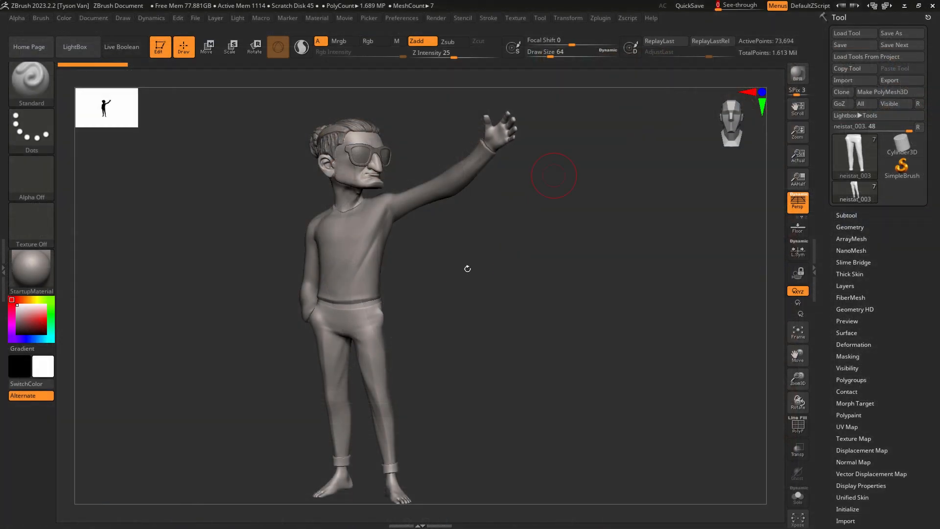
# Create a combined low-resolution posing mesh of all subtools with Transpose Master's TPoseMesh.
pyautogui.moveTo(467, 269)
pyautogui.mouseDown()
pyautogui.moveTo(457, 260)
pyautogui.moveTo(508, 184)
pyautogui.mouseUp()
pyautogui.click(601, 18)
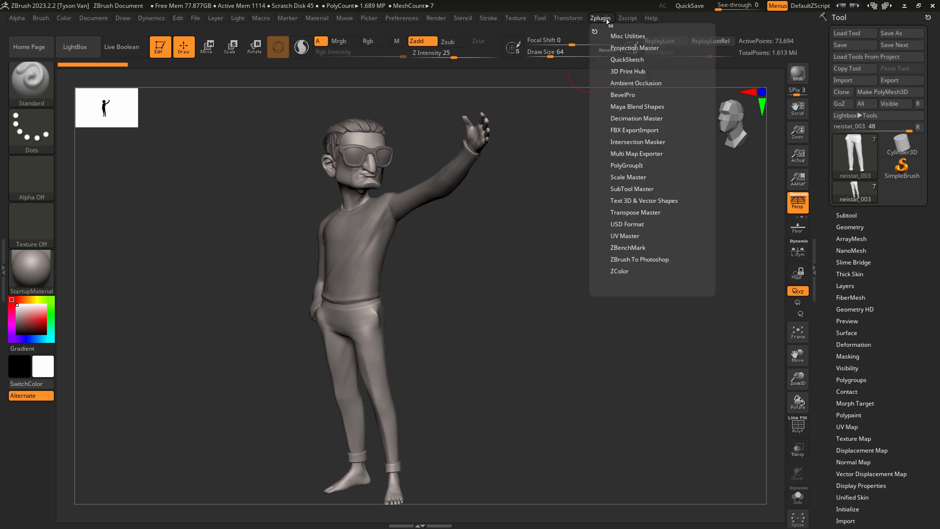
pyautogui.click(632, 210)
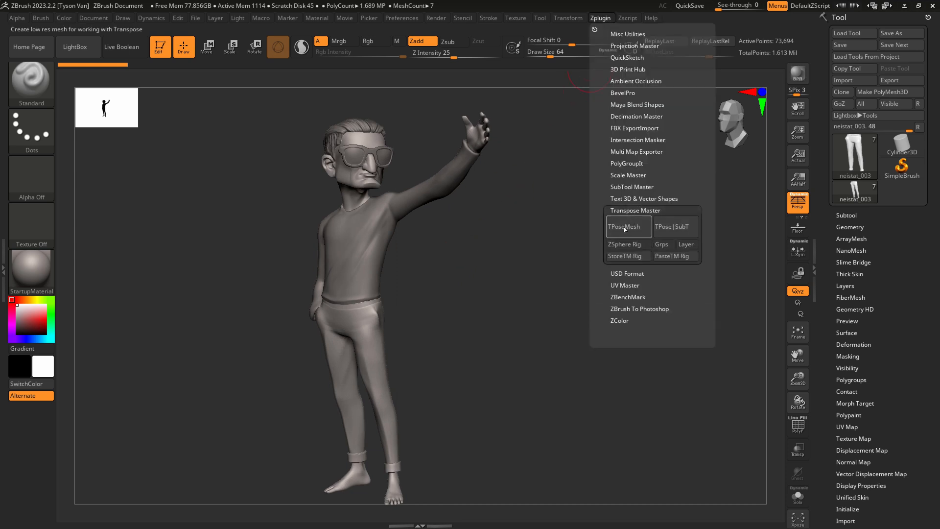
pyautogui.click(625, 230)
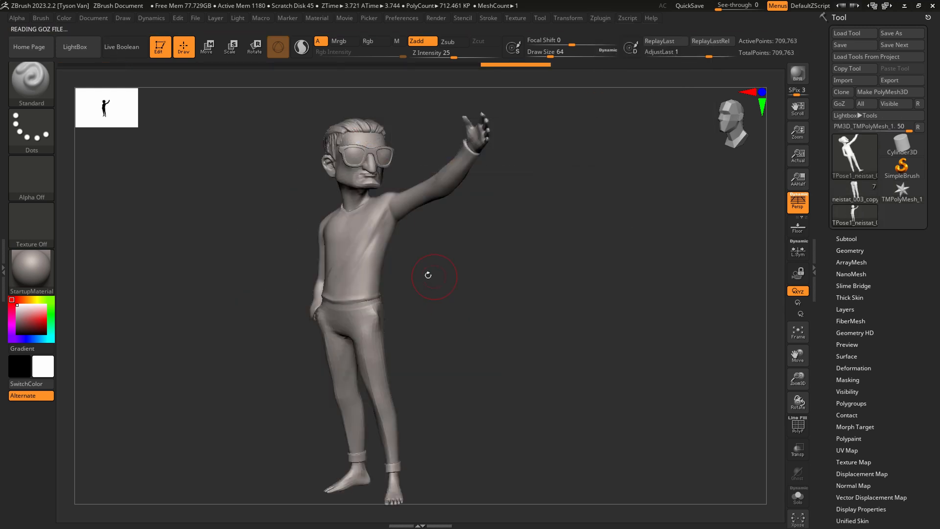
# Mask the character's head with the MaskLasso brush and invert the mask so only the head stays editable.
pyautogui.moveTo(360, 227)
pyautogui.mouseDown(button='right')
pyautogui.moveTo(371, 224)
pyautogui.moveTo(379, 193)
pyautogui.moveTo(354, 165)
pyautogui.mouseUp(button='right')
pyautogui.keyDown('alt'); pyautogui.moveTo(354, 165); pyautogui.dragTo(316, 194, button='right'); pyautogui.keyUp('alt')
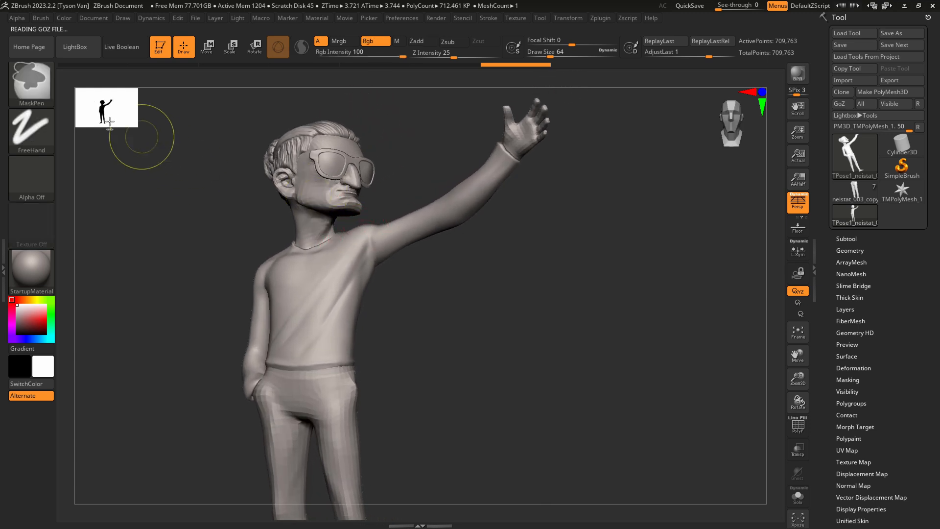
pyautogui.keyDown('ctrl'); pyautogui.click(30, 80); pyautogui.keyUp('ctrl')
pyautogui.click(232, 140)
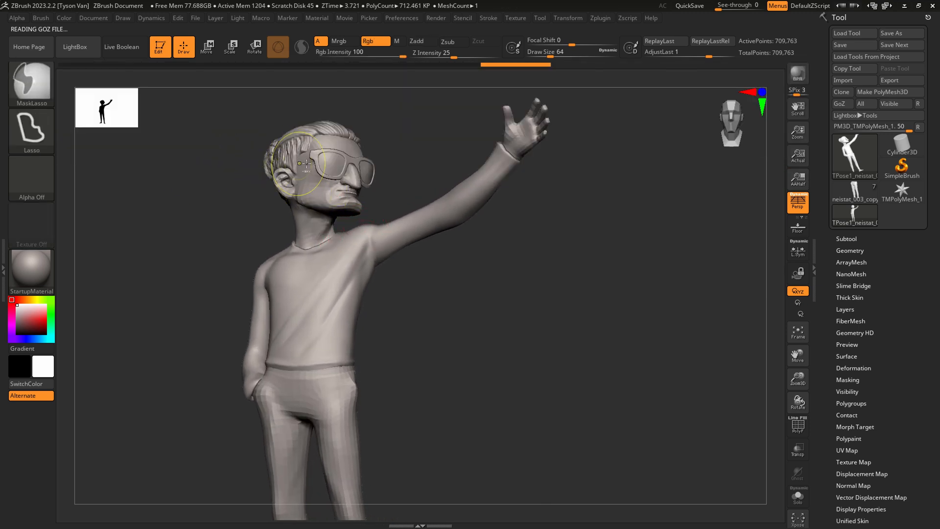
pyautogui.moveTo(393, 189)
pyautogui.keyDown('ctrl'); pyautogui.mouseDown()
pyautogui.moveTo(323, 93)
pyautogui.moveTo(206, 215)
pyautogui.moveTo(294, 231)
pyautogui.moveTo(342, 227)
pyautogui.mouseUp(); pyautogui.keyUp('ctrl')
pyautogui.moveTo(377, 252); pyautogui.dragTo(394, 258)
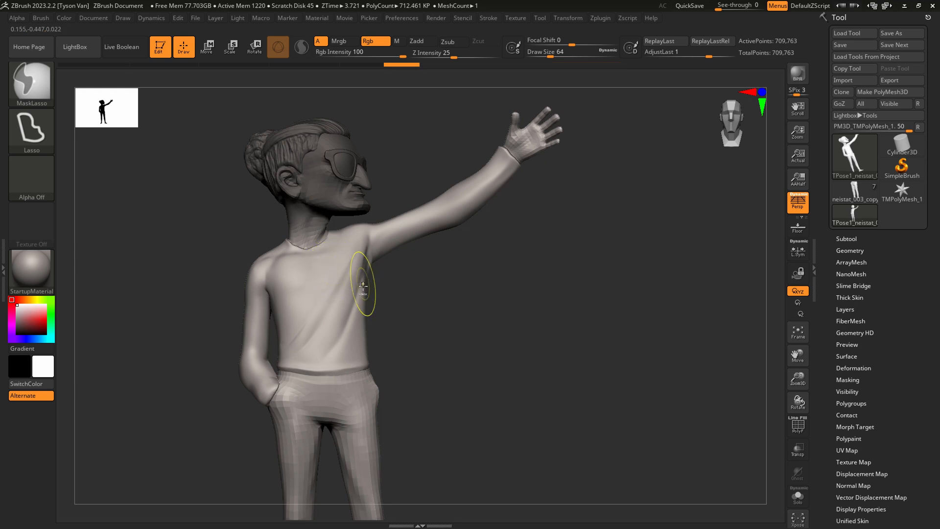
pyautogui.moveTo(352, 296)
pyautogui.mouseDown(button='right')
pyautogui.moveTo(380, 295)
pyautogui.moveTo(353, 302)
pyautogui.mouseUp(button='right')
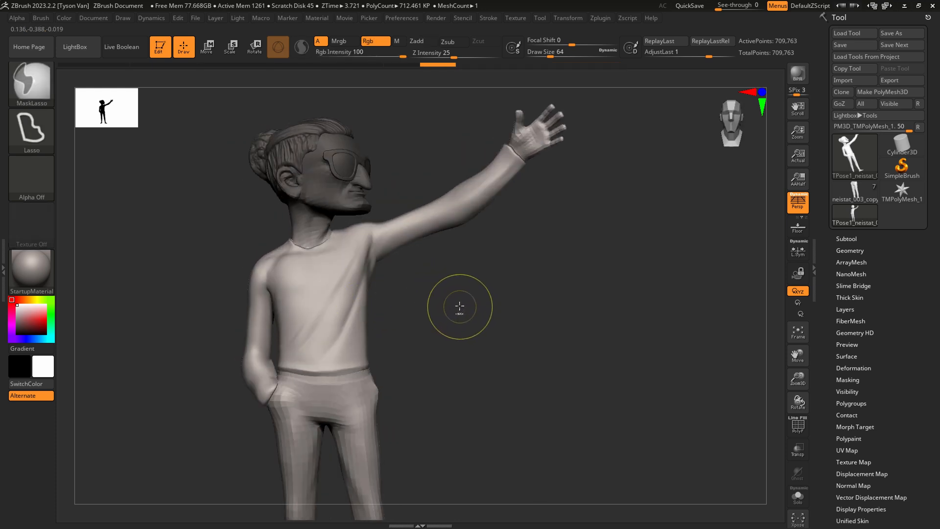
pyautogui.keyDown('ctrl'); pyautogui.click(460, 307); pyautogui.keyUp('ctrl')
pyautogui.press('shift')
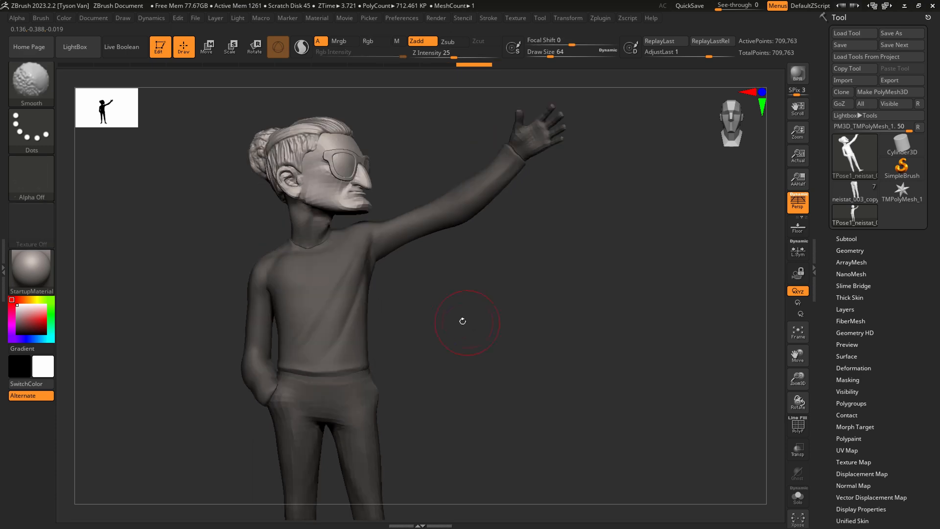
# Set See-through to 33 and line the posing mesh up over the character in the concept drawing.
pyautogui.moveTo(463, 321)
pyautogui.keyDown('alt'); pyautogui.mouseDown(button='right')
pyautogui.moveTo(449, 294)
pyautogui.moveTo(489, 247)
pyautogui.mouseUp(button='right'); pyautogui.keyUp('alt')
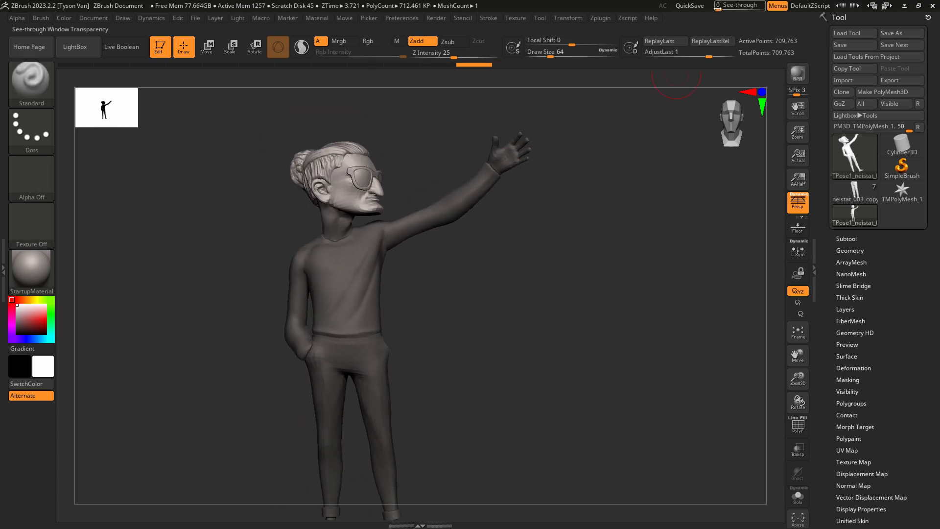
pyautogui.moveTo(717, 7); pyautogui.dragTo(734, 7)
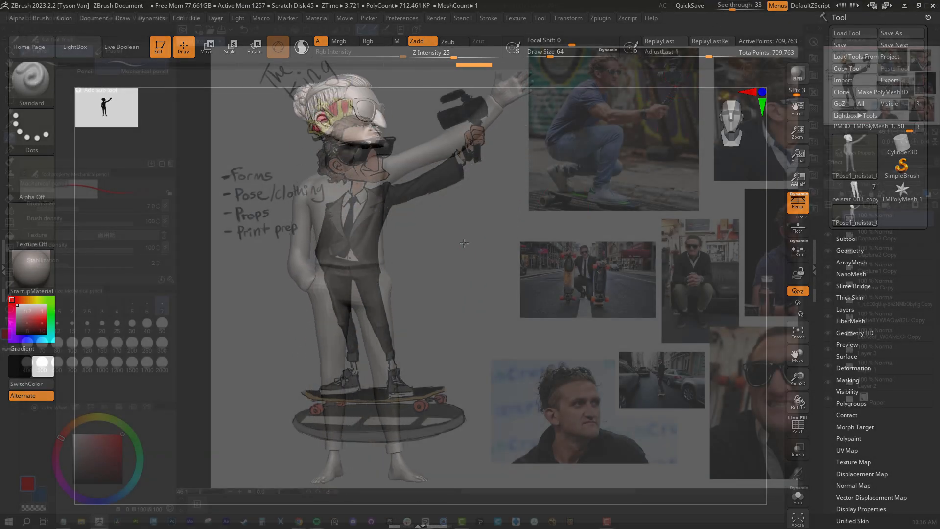
pyautogui.moveTo(464, 243); pyautogui.dragTo(430, 284)
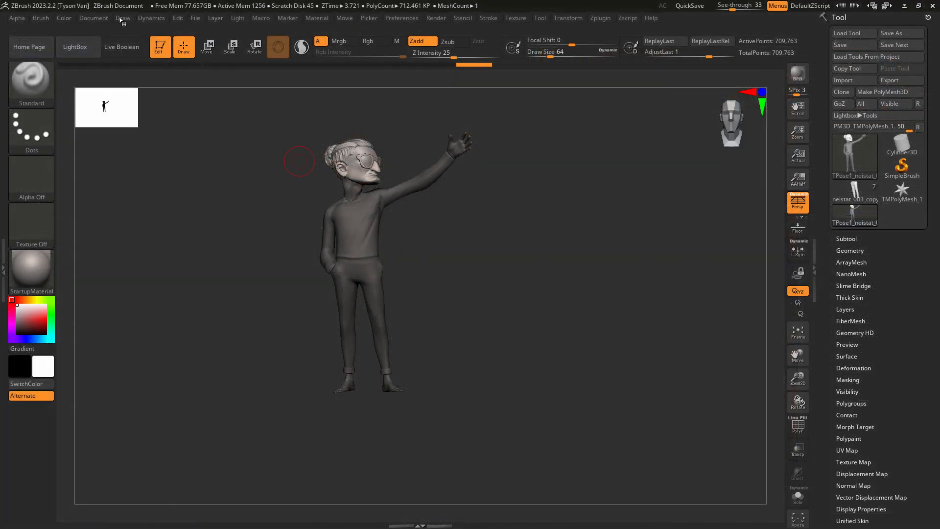
# Store the view aligned with the concept drawing in the document's ZAppLink Properties.
pyautogui.click(122, 18)
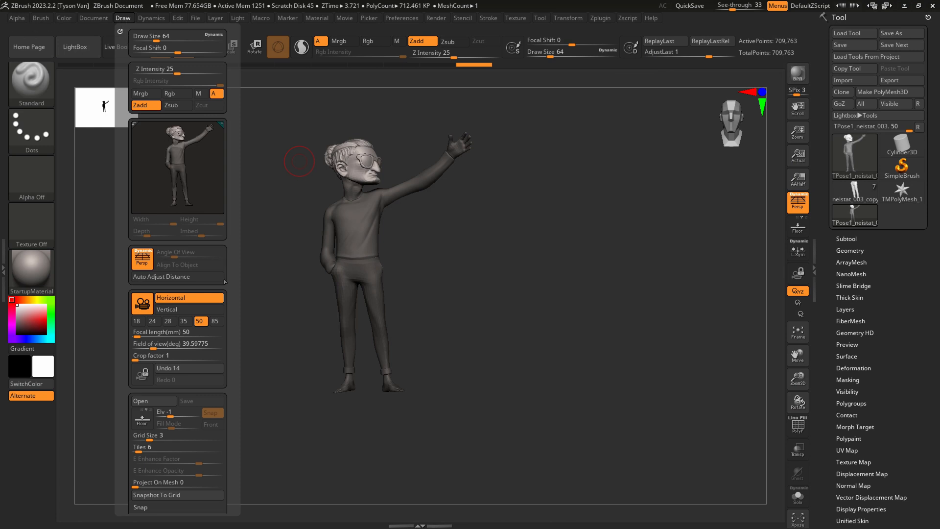
pyautogui.scroll(-5, 223, 225)
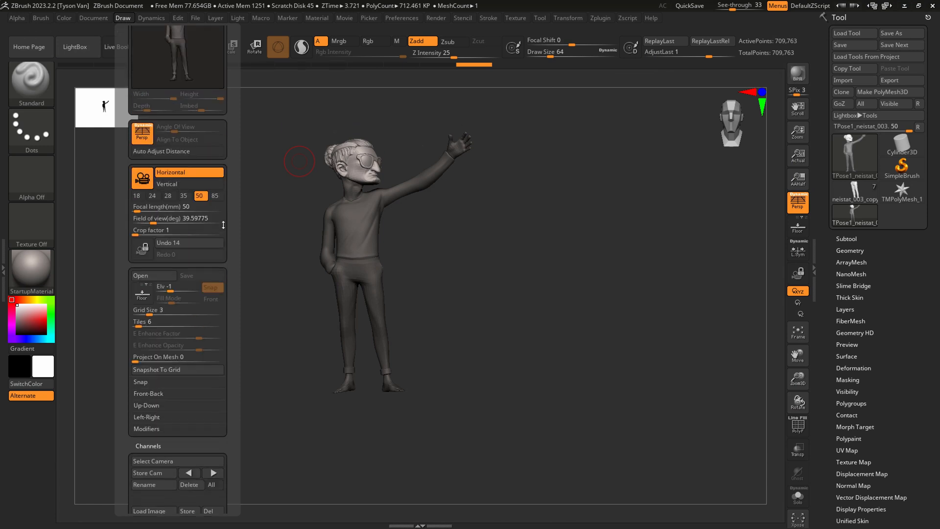
pyautogui.click(94, 18)
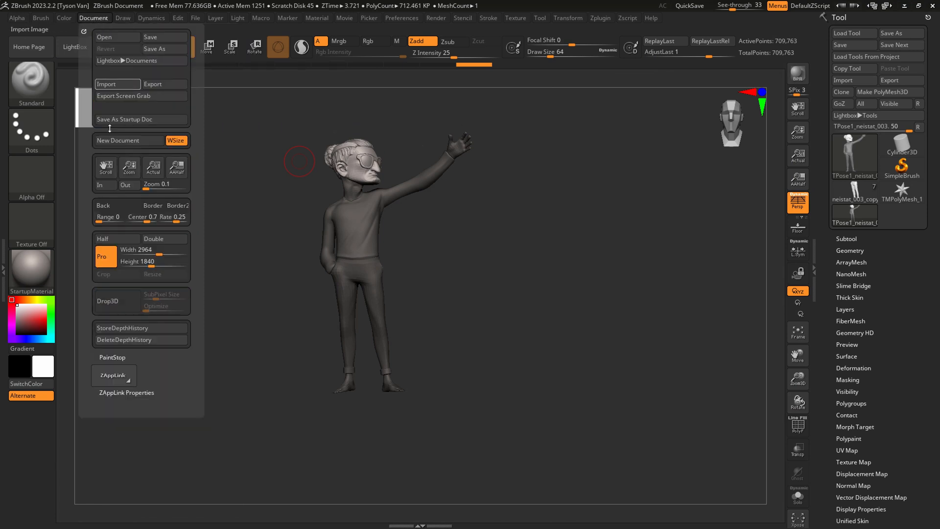
pyautogui.click(140, 392)
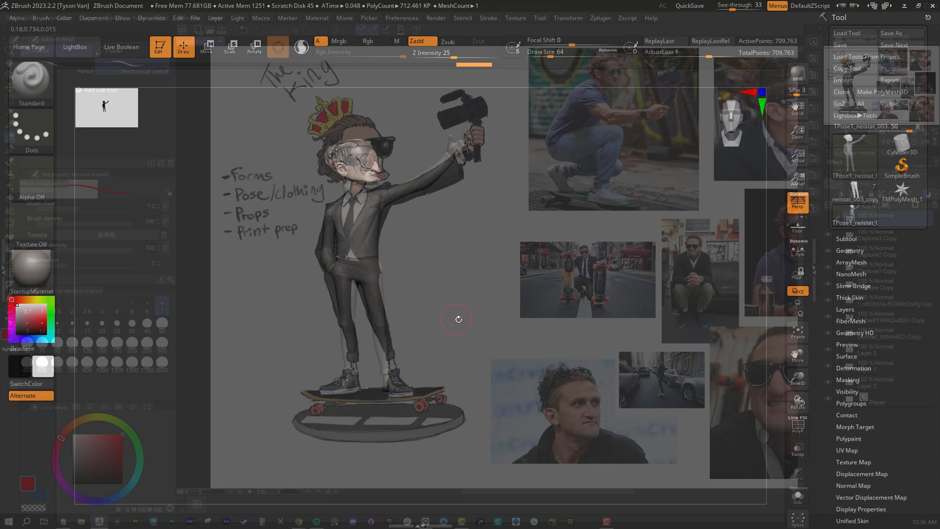
# Test the stored view by rotating the figure away and recalling the alignment from ZAppLink Properties.
pyautogui.moveTo(459, 319); pyautogui.dragTo(700, 332)
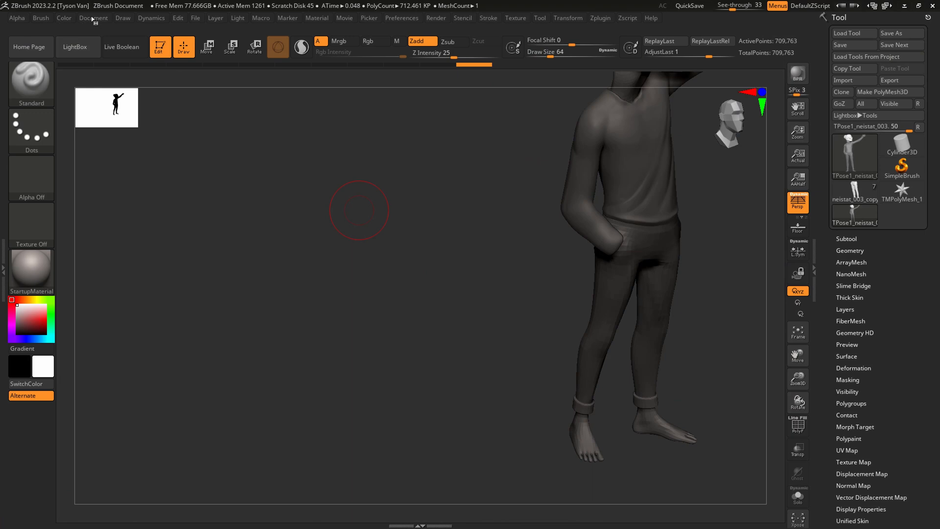
pyautogui.click(93, 18)
pyautogui.click(105, 415)
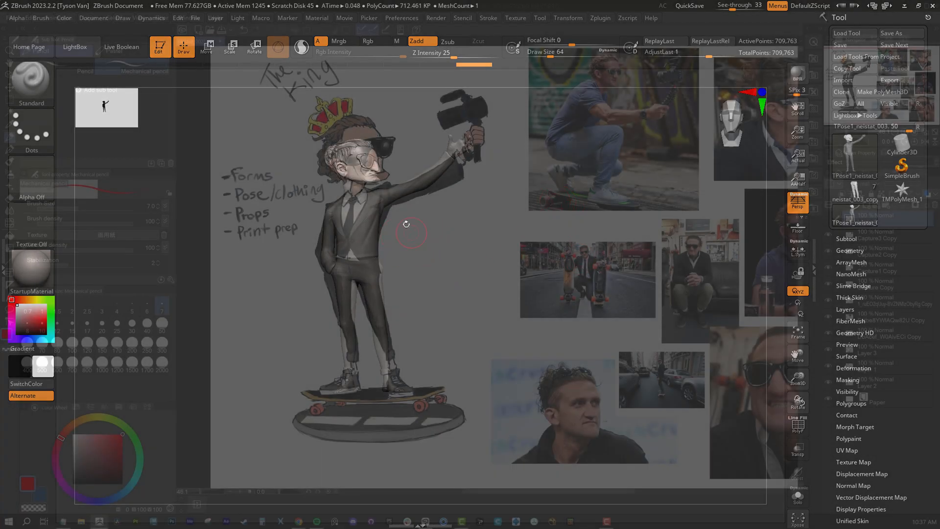
# Activate Scale mode with the gizmo unlocked, and set See-through to 0.
pyautogui.keyDown('ctrl'); pyautogui.moveTo(357, 172); pyautogui.dragTo(393, 242, button='right'); pyautogui.keyUp('ctrl')
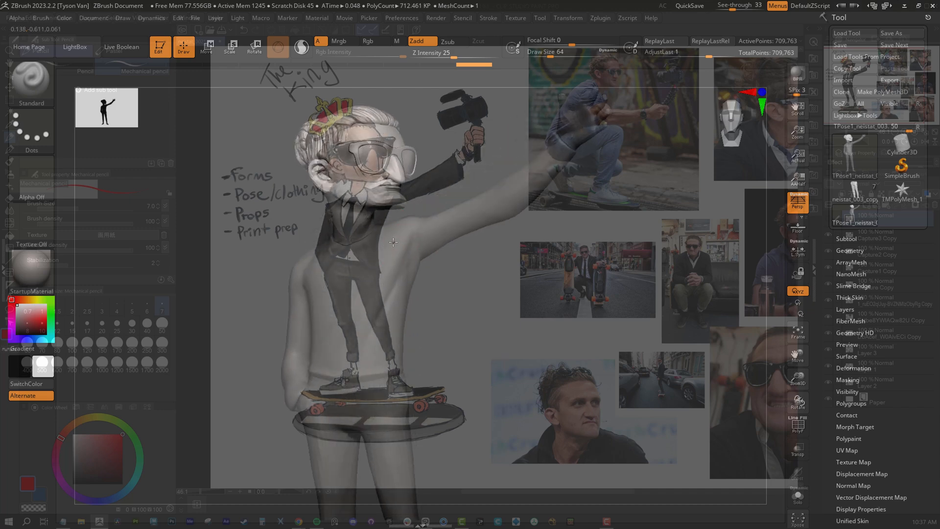
pyautogui.press('e')
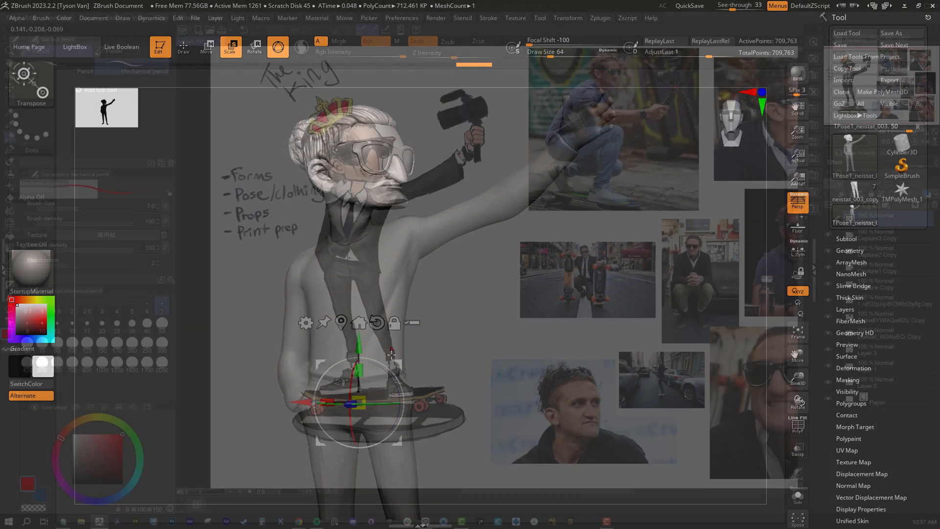
pyautogui.click(395, 323)
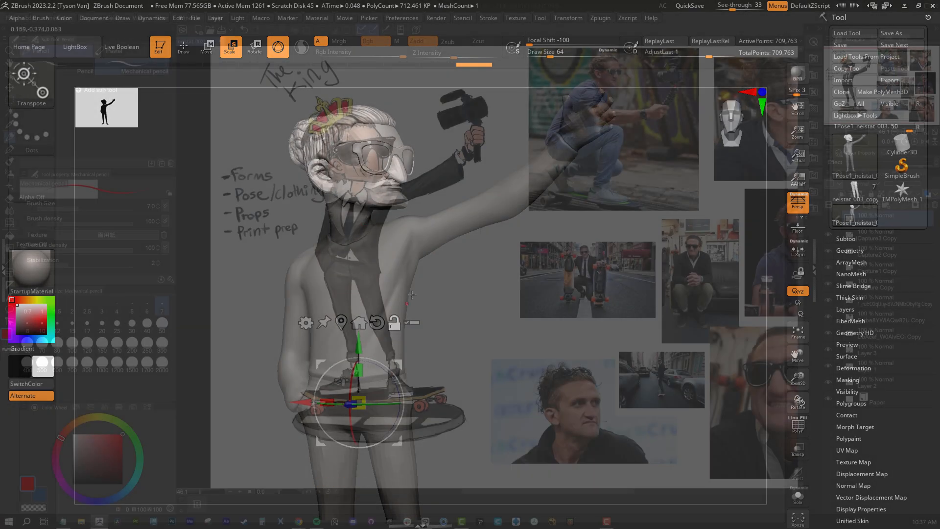
pyautogui.moveTo(409, 282); pyautogui.dragTo(431, 277, button='right')
pyautogui.moveTo(734, 4); pyautogui.dragTo(708, 6)
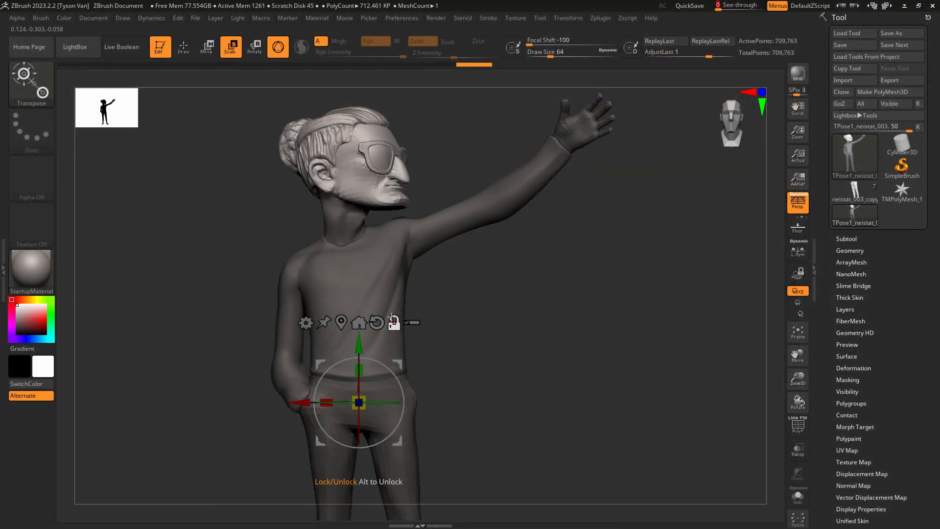
# Replace the Gizmo 3D with a transpose line drawn vertically from the base of the neck to the top of the head.
pyautogui.click(279, 47)
pyautogui.keyDown('shift'); pyautogui.moveTo(349, 243); pyautogui.dragTo(348, 130); pyautogui.keyUp('shift')
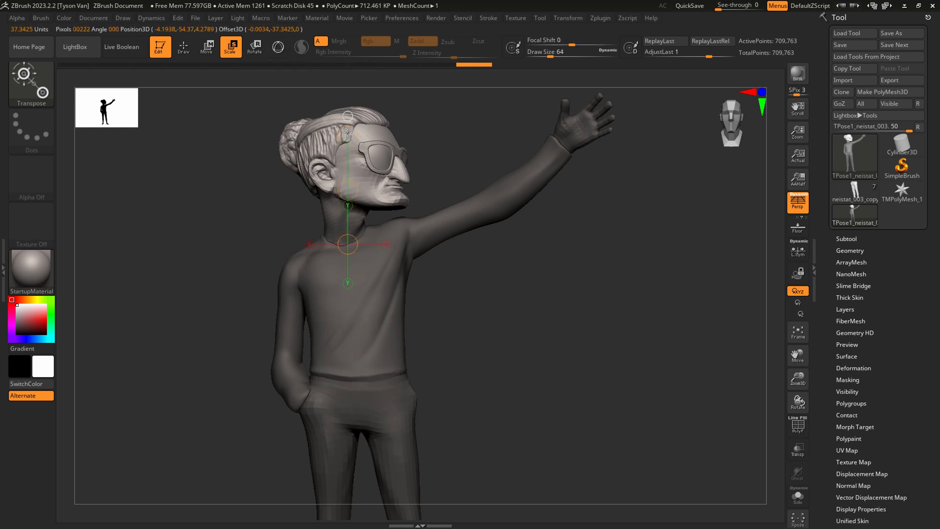
pyautogui.moveTo(274, 198); pyautogui.dragTo(357, 185)
pyautogui.moveTo(411, 215)
pyautogui.mouseDown(button='right')
pyautogui.moveTo(480, 226)
pyautogui.moveTo(350, 198)
pyautogui.moveTo(363, 201)
pyautogui.moveTo(350, 189)
pyautogui.mouseUp(button='right')
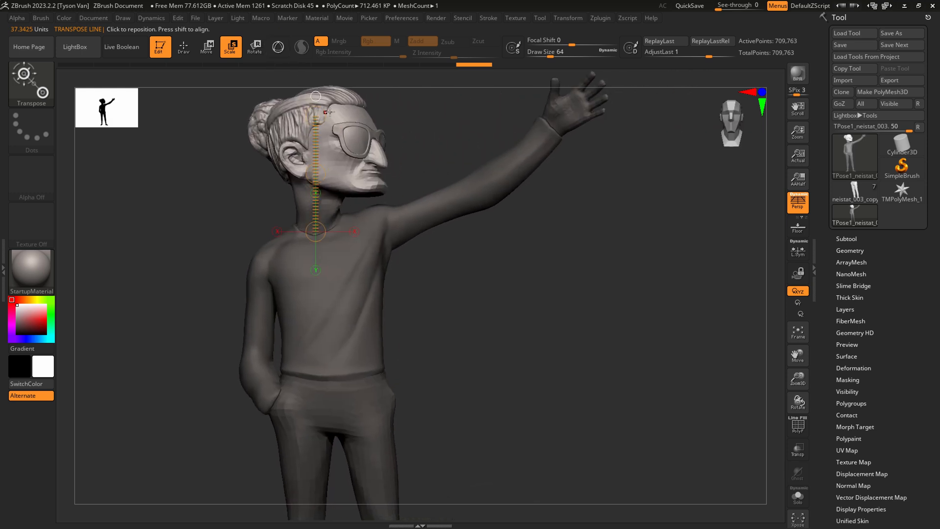
pyautogui.keyDown('alt'); pyautogui.moveTo(316, 116); pyautogui.dragTo(314, 151, button='right'); pyautogui.keyUp('alt')
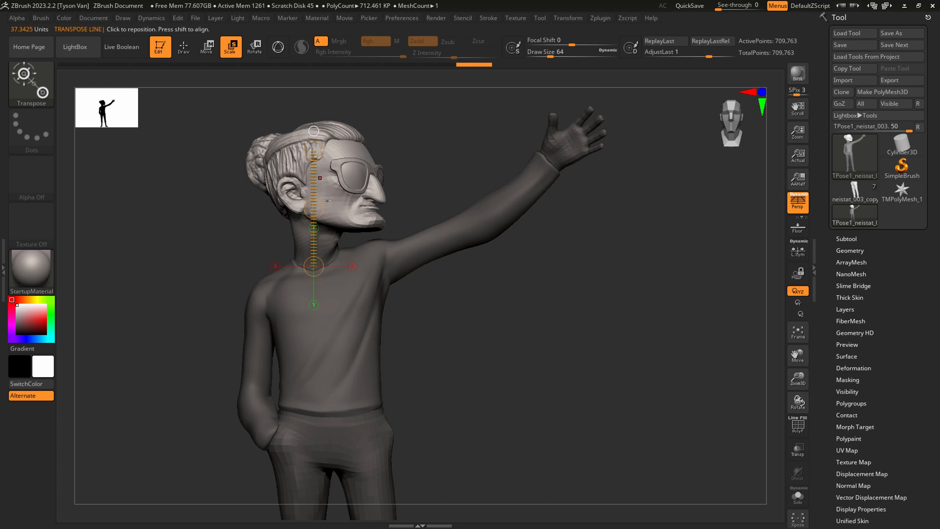
# Expand the Masking settings and enlarge the unmasked head from the base of the neck with the transpose line.
pyautogui.scroll(-2, 862, 343)
pyautogui.click(848, 336)
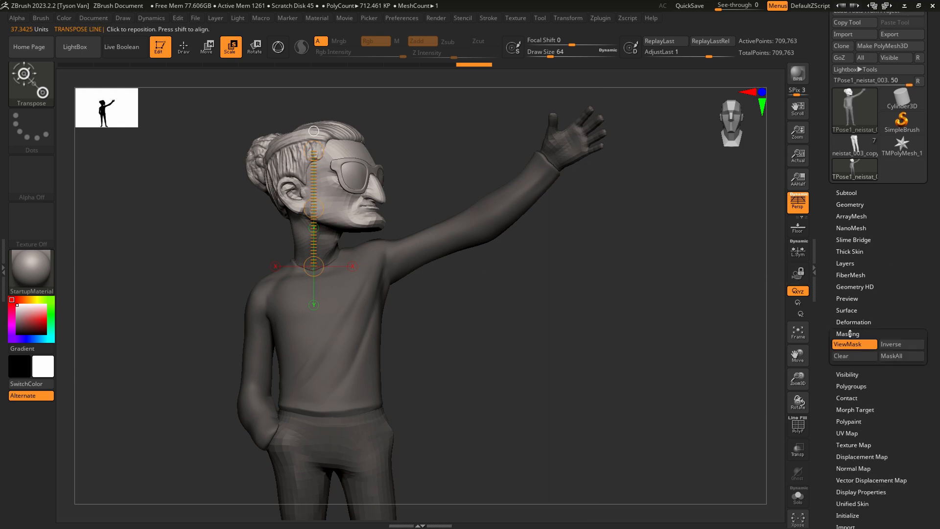
pyautogui.click(849, 188)
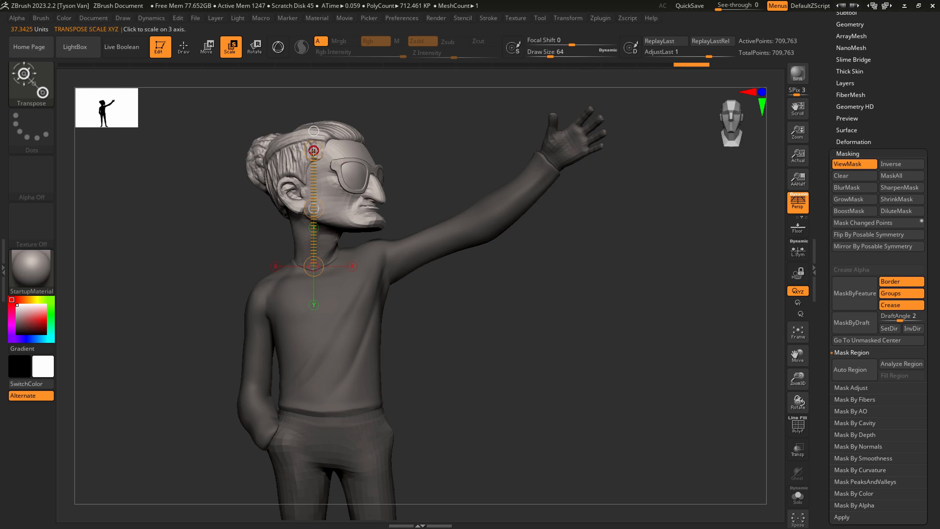
pyautogui.moveTo(314, 150); pyautogui.dragTo(315, 129)
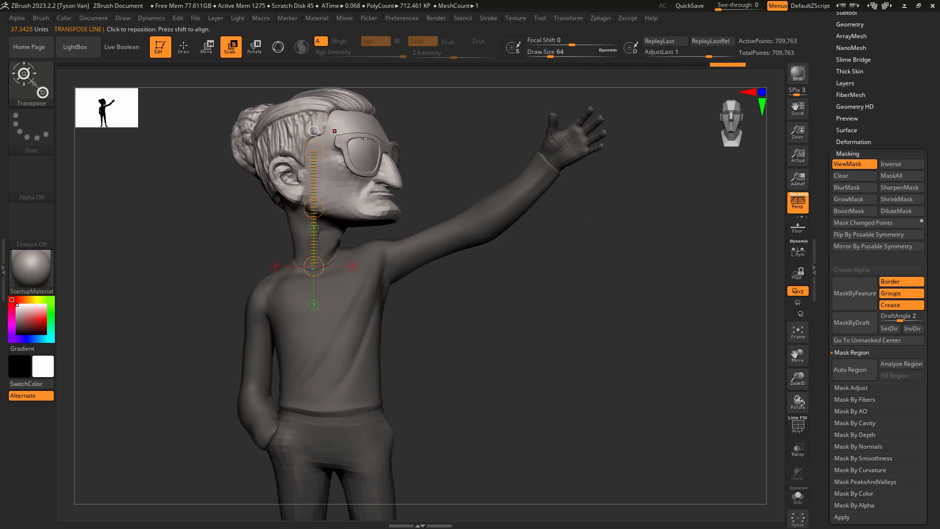
# Recall the stored front view, compare the head with the concept drawing at See-through 27, and return See-through to 0.
pyautogui.click(98, 18)
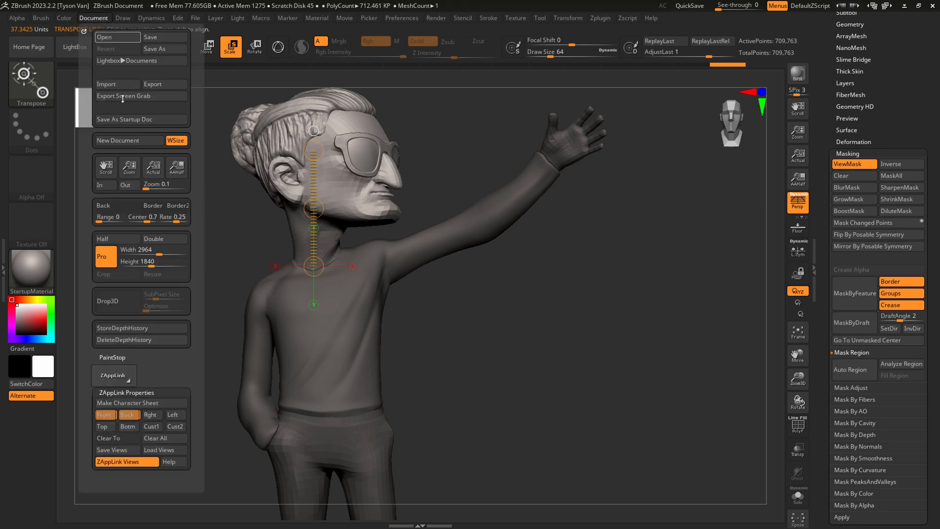
pyautogui.click(106, 416)
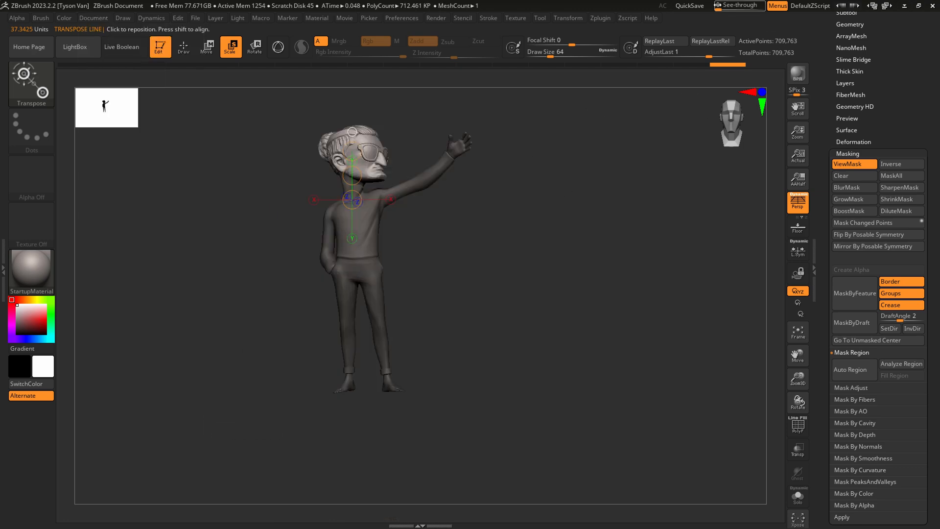
pyautogui.moveTo(718, 6); pyautogui.dragTo(726, 6)
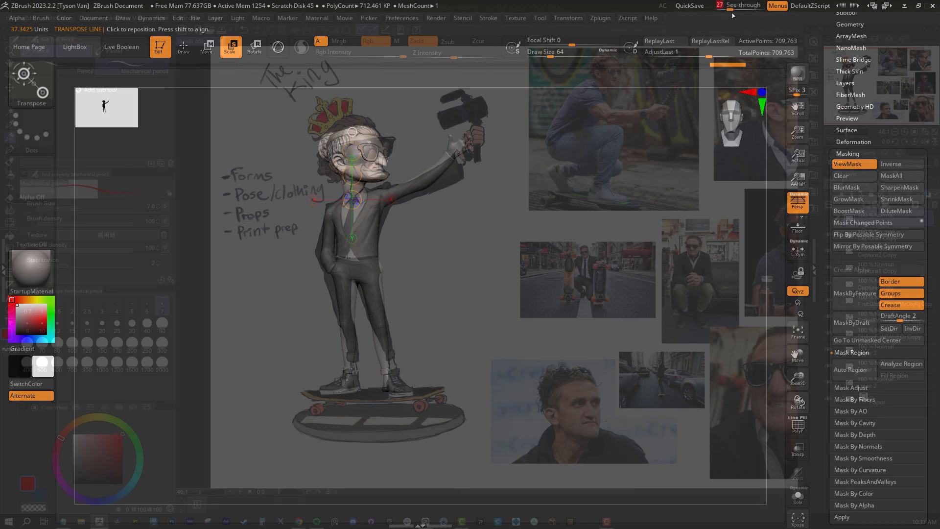
pyautogui.moveTo(732, 6); pyautogui.dragTo(715, 6)
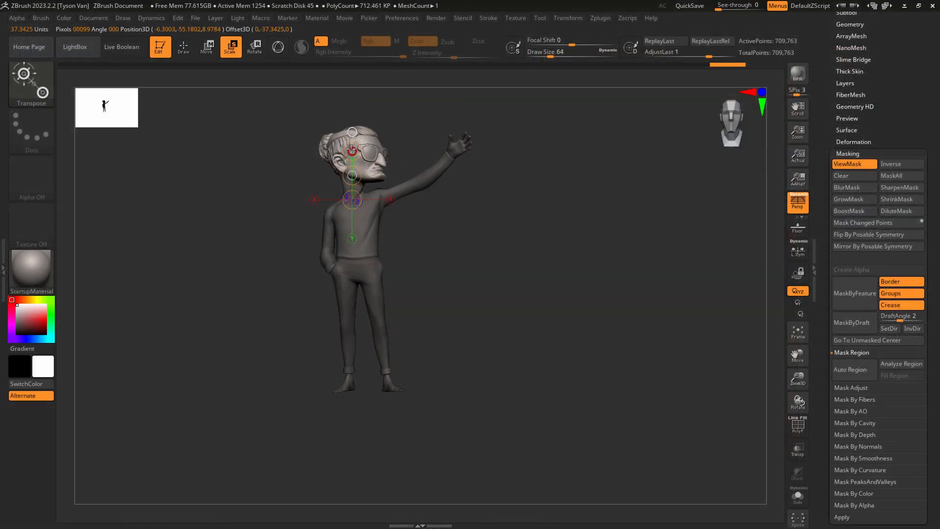
# Undo a trial scaling of the head, switch to Rotate mode, and tilt the head about the base of the neck.
pyautogui.moveTo(352, 150)
pyautogui.mouseDown()
pyautogui.moveTo(347, 136)
pyautogui.moveTo(349, 165)
pyautogui.mouseUp()
pyautogui.hotkey('ctrl', 'z')
pyautogui.click(254, 48)
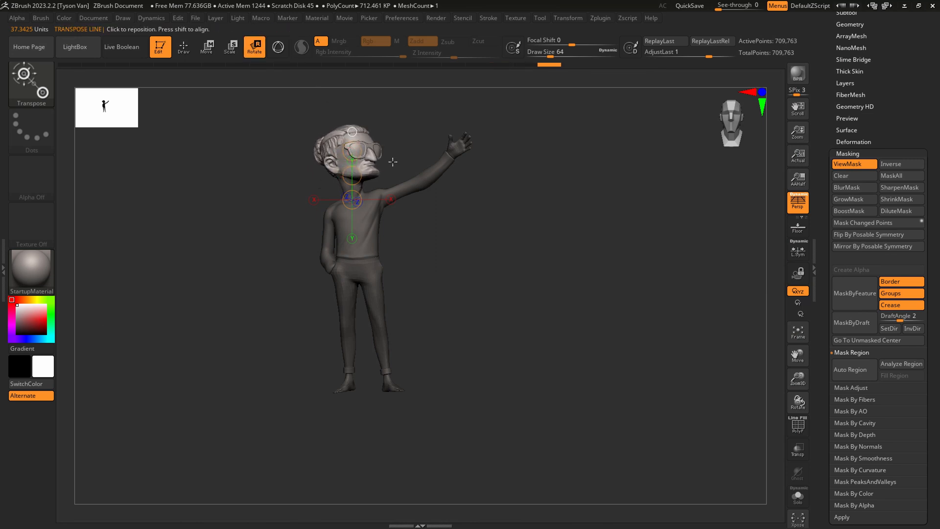
pyautogui.click(353, 150)
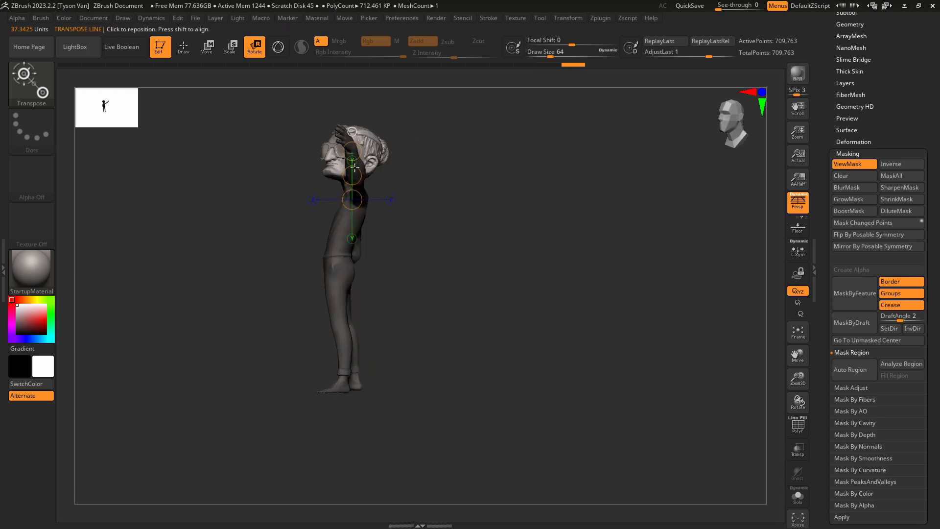
pyautogui.moveTo(352, 147)
pyautogui.mouseDown()
pyautogui.moveTo(344, 148)
pyautogui.moveTo(353, 160)
pyautogui.mouseUp()
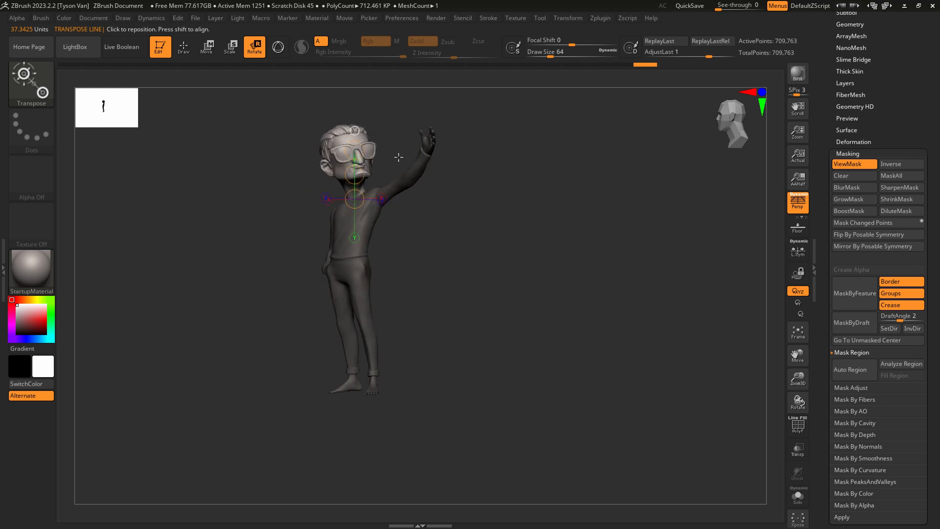
pyautogui.moveTo(331, 191); pyautogui.dragTo(331, 202)
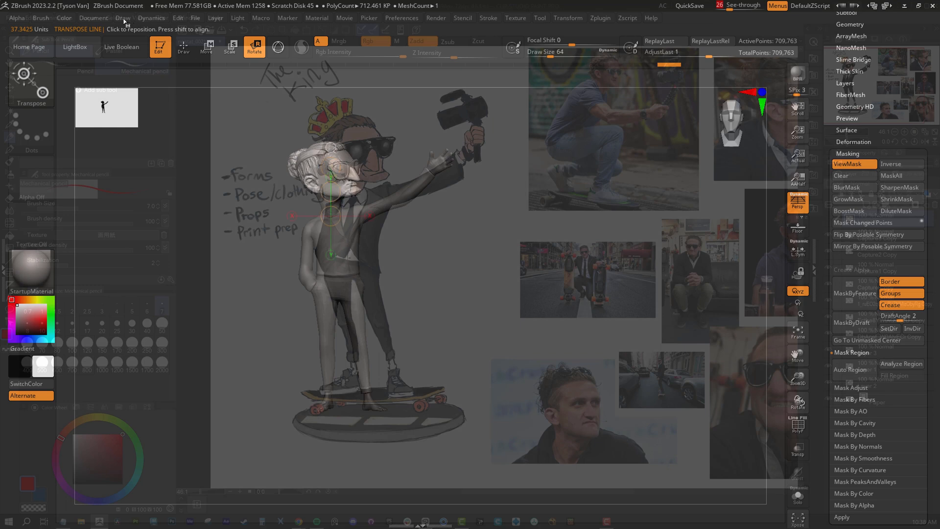
# Recall the stored view, set See-through to 63, and rotate the head to match the drawing before returning to Scale mode.
pyautogui.click(101, 19)
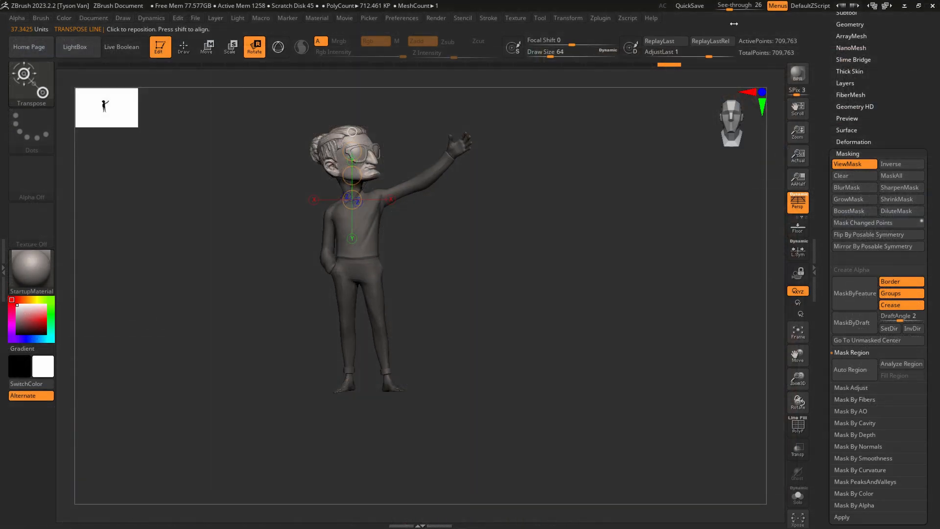
pyautogui.moveTo(732, 5); pyautogui.dragTo(743, 5)
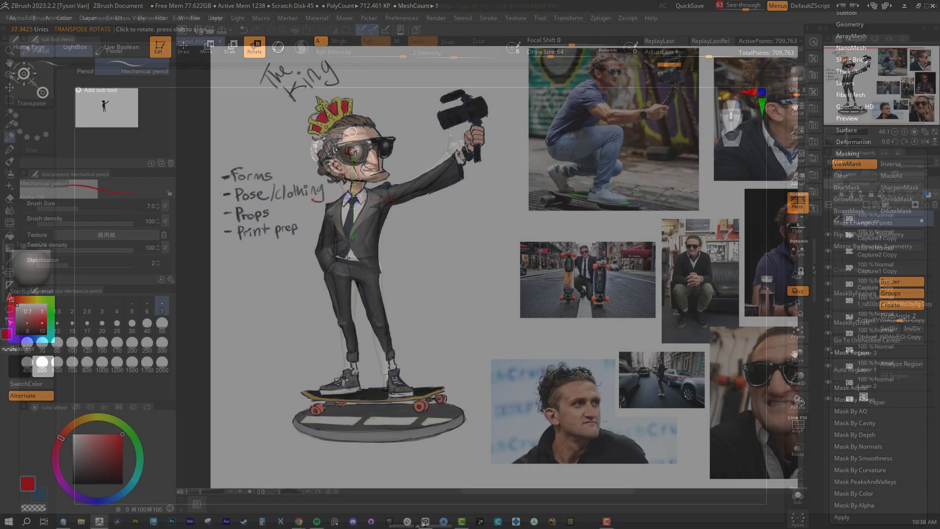
pyautogui.moveTo(354, 152); pyautogui.dragTo(357, 138)
pyautogui.press('e')
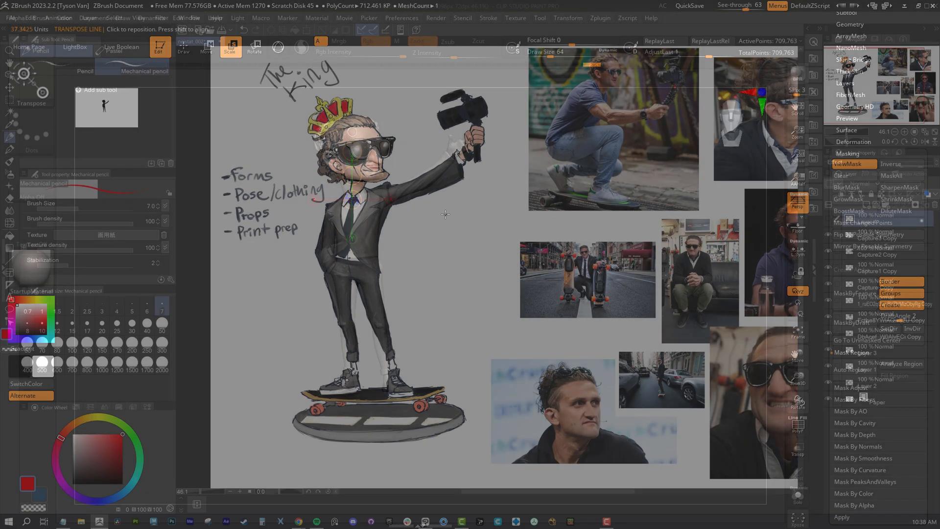
# Compare the last head adjustment against the concept drawing by undoing and redoing it twice.
pyautogui.hotkey('ctrl', 'z')
pyautogui.hotkey('ctrl', 'shift', 'z')
pyautogui.hotkey('ctrl', 'z')
pyautogui.hotkey('ctrl', 'shift', 'z')
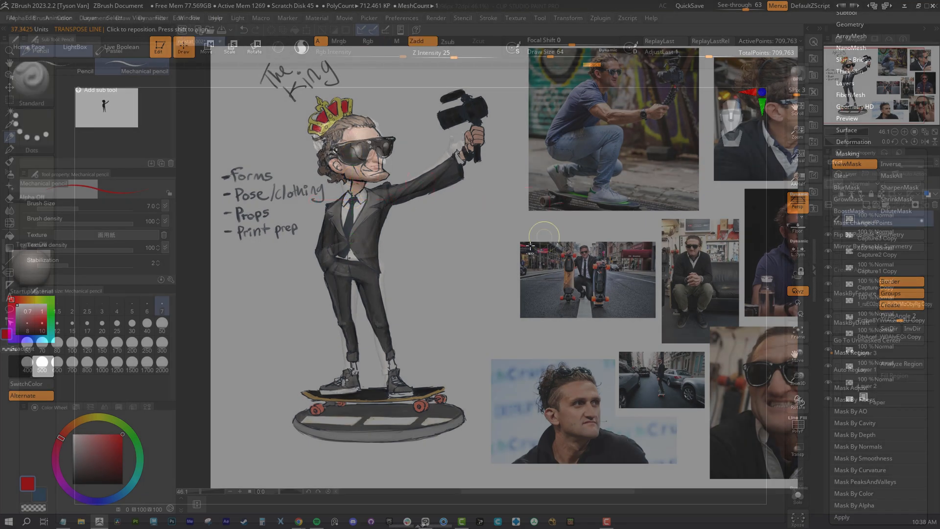
# Set See-through to 0 and clear the mask from the figure's body.
pyautogui.moveTo(745, 7); pyautogui.dragTo(709, 10)
pyautogui.keyDown('ctrl'); pyautogui.moveTo(501, 228); pyautogui.dragTo(492, 252); pyautogui.keyUp('ctrl')
pyautogui.moveTo(352, 186)
pyautogui.keyDown('ctrl'); pyautogui.mouseDown(button='right')
pyautogui.moveTo(380, 239)
pyautogui.moveTo(392, 221)
pyautogui.mouseUp(button='right'); pyautogui.keyUp('ctrl')
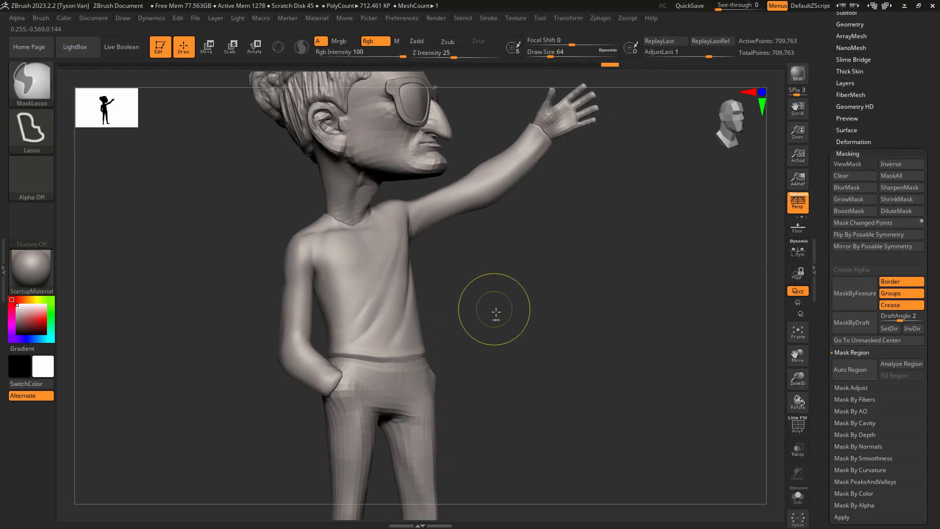
# Reshape the side and back of the neck using the Move Topological brush at a Draw Size of about 132.
pyautogui.click(32, 86)
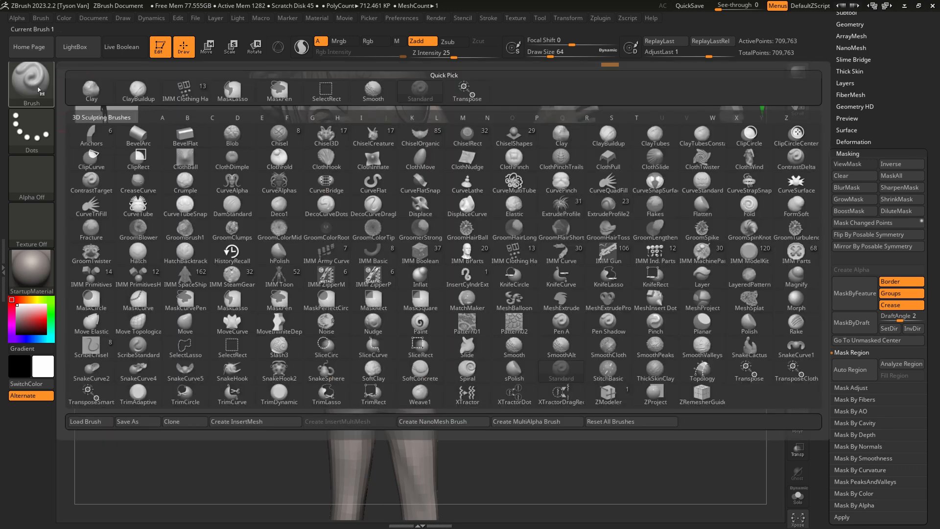
pyautogui.click(141, 322)
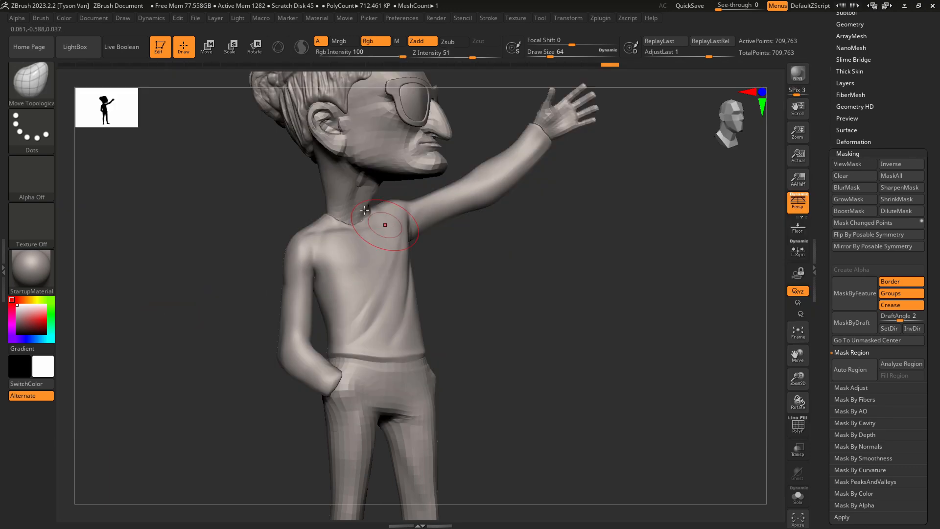
pyautogui.press('s')
pyautogui.moveTo(328, 194); pyautogui.dragTo(338, 194)
pyautogui.moveTo(338, 195); pyautogui.dragTo(352, 193, button='right')
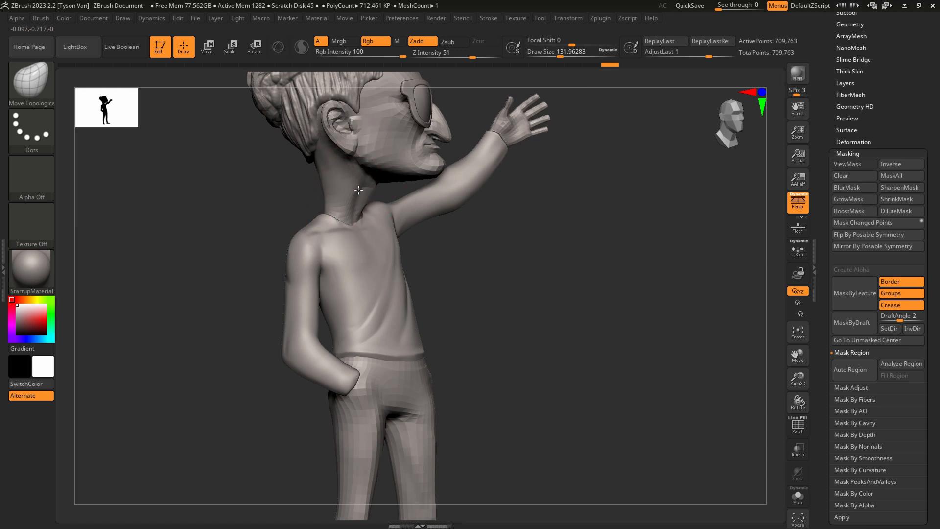
pyautogui.moveTo(358, 190); pyautogui.dragTo(340, 182)
pyautogui.moveTo(349, 189); pyautogui.dragTo(338, 186, button='right')
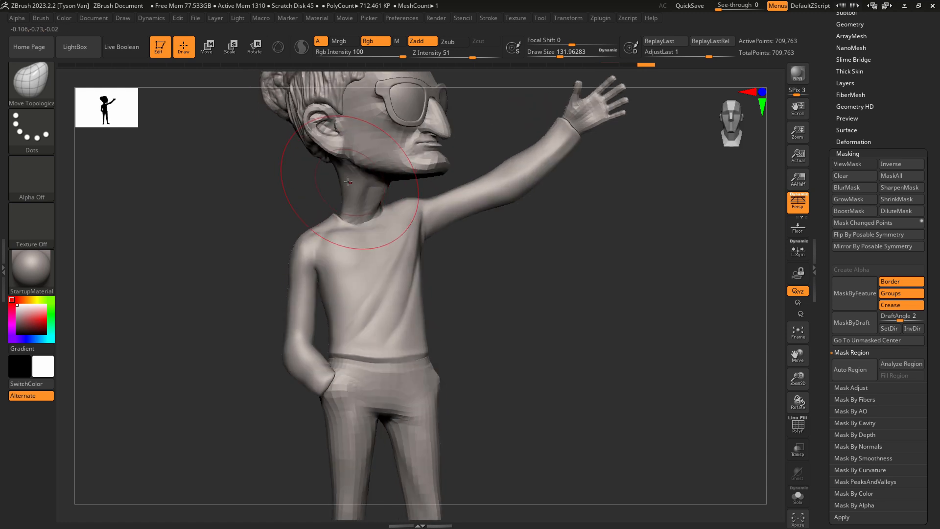
# Reduce Draw Size to about 80 and reshape the neck contour beneath the jaw.
pyautogui.press('s')
pyautogui.moveTo(348, 182)
pyautogui.mouseDown()
pyautogui.moveTo(338, 181)
pyautogui.moveTo(346, 172)
pyautogui.mouseUp()
pyautogui.moveTo(397, 186); pyautogui.dragTo(387, 194, button='right')
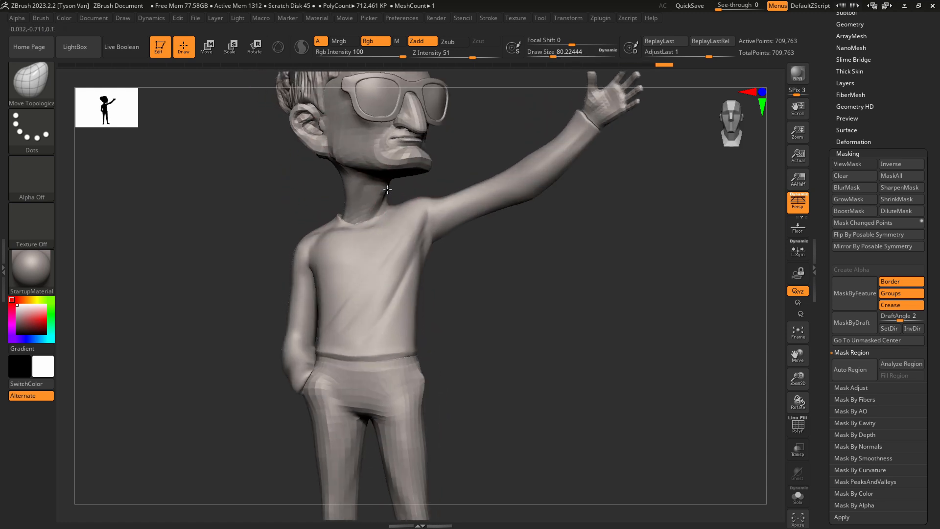
pyautogui.moveTo(387, 194); pyautogui.dragTo(384, 197)
pyautogui.moveTo(385, 196); pyautogui.dragTo(410, 192, button='right')
pyautogui.moveTo(410, 192); pyautogui.dragTo(400, 190)
# Set Draw Size to about 74 and pull in the nape of the neck below the hairline.
pyautogui.press('s')
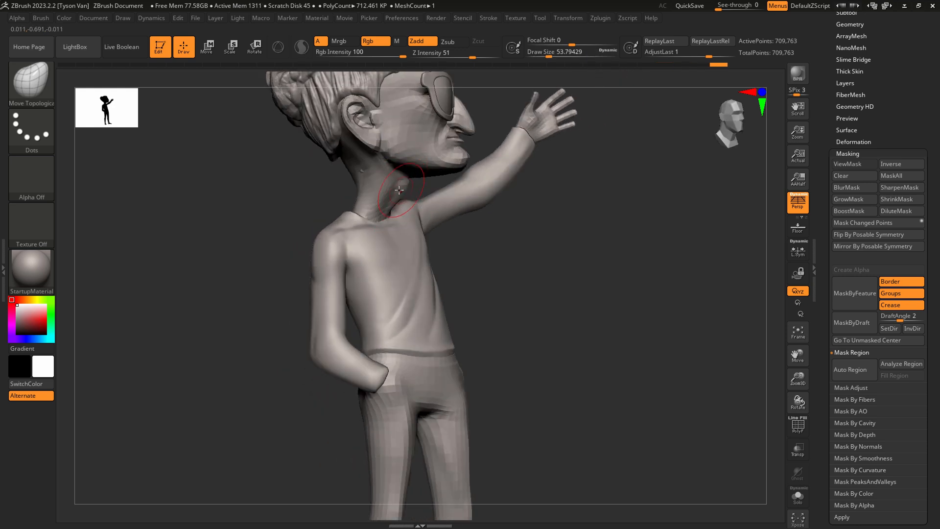
pyautogui.moveTo(346, 169); pyautogui.dragTo(368, 165, button='right')
pyautogui.press('s')
pyautogui.moveTo(342, 174); pyautogui.dragTo(346, 174)
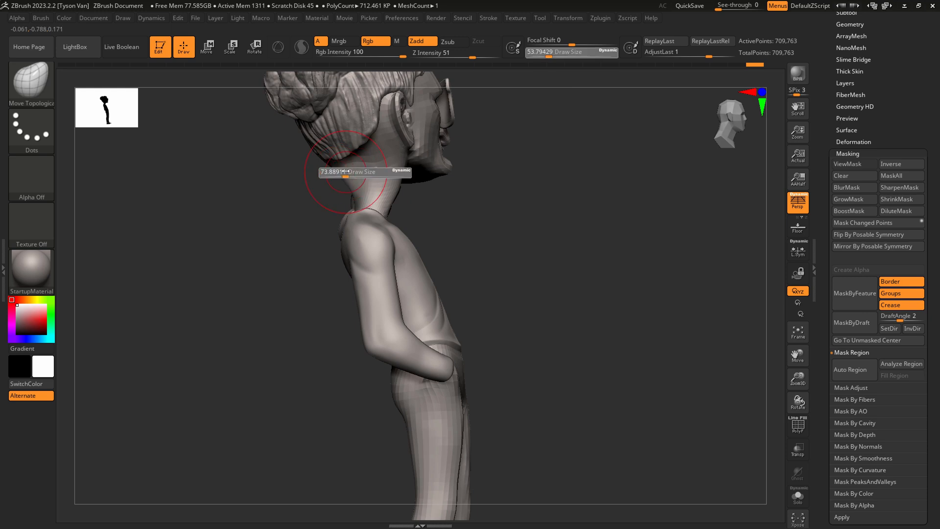
pyautogui.moveTo(341, 171); pyautogui.dragTo(353, 168, button='right')
pyautogui.moveTo(335, 177); pyautogui.dragTo(341, 175)
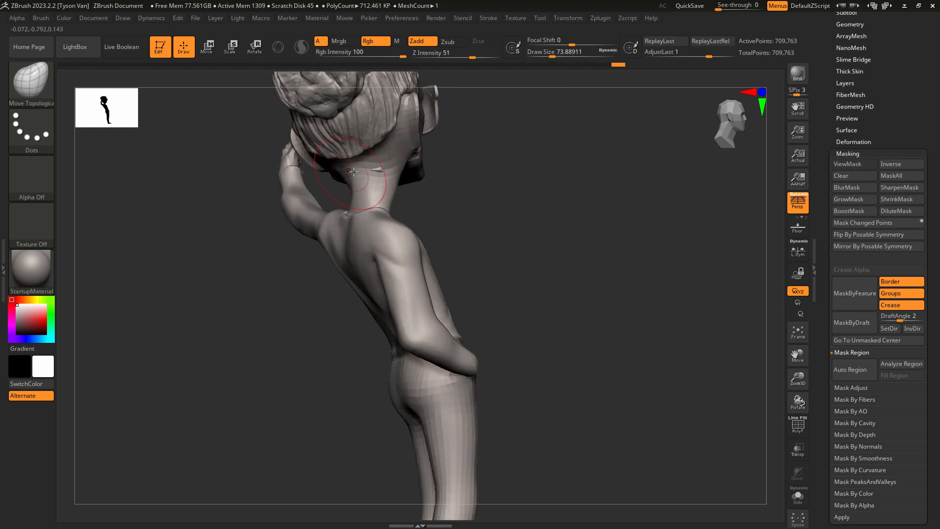
# Set Draw Size to about 44 and refine the side of the neck near the collar.
pyautogui.moveTo(385, 169); pyautogui.dragTo(386, 174, button='right')
pyautogui.press('s')
pyautogui.moveTo(387, 177); pyautogui.dragTo(381, 177)
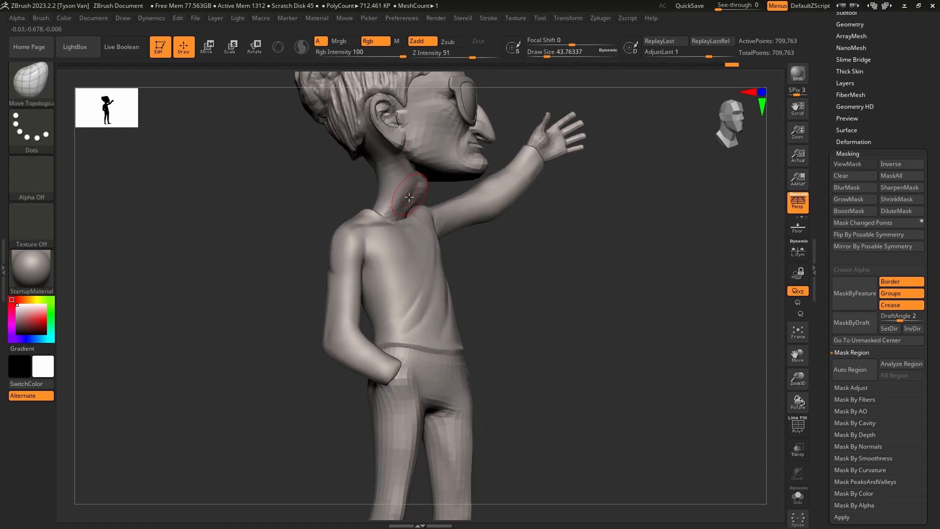
pyautogui.moveTo(376, 203)
pyautogui.mouseDown(button='right')
pyautogui.moveTo(416, 199)
pyautogui.moveTo(368, 193)
pyautogui.mouseUp(button='right')
# Adjust the brush size again and refine the front of the neck under the jaw.
pyautogui.press('s')
pyautogui.moveTo(393, 211); pyautogui.dragTo(399, 211)
pyautogui.moveTo(415, 195)
pyautogui.mouseDown(button='right')
pyautogui.moveTo(440, 190)
pyautogui.moveTo(438, 228)
pyautogui.moveTo(438, 205)
pyautogui.moveTo(429, 225)
pyautogui.moveTo(404, 201)
pyautogui.moveTo(369, 198)
pyautogui.moveTo(392, 188)
pyautogui.mouseUp(button='right')
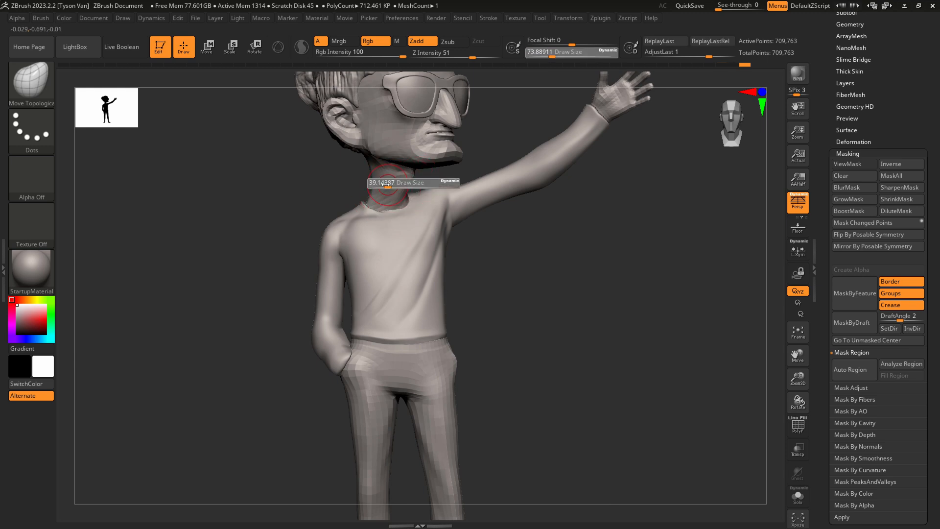
pyautogui.press('shift')
pyautogui.moveTo(383, 168)
pyautogui.mouseDown(button='right')
pyautogui.moveTo(419, 210)
pyautogui.moveTo(396, 180)
pyautogui.mouseUp(button='right')
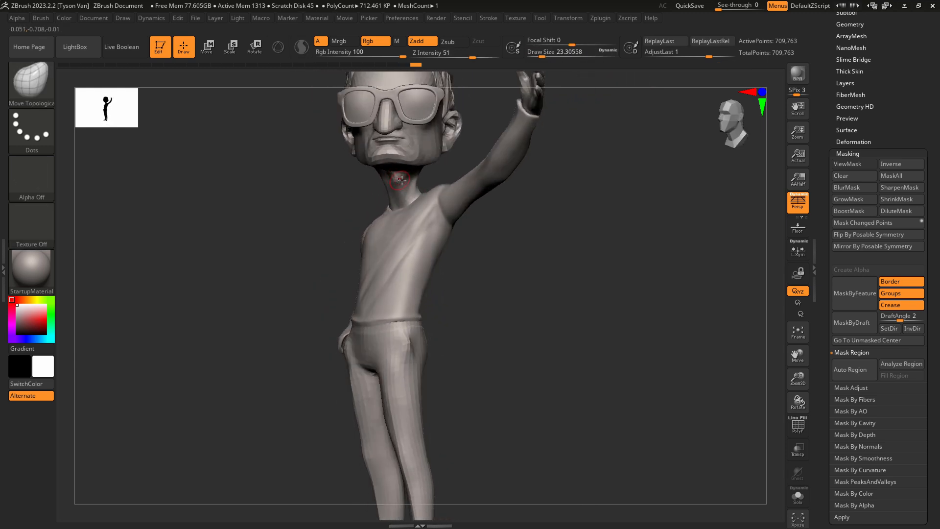
# Set Draw Size to about 56, adjust the throat and underside of the chin, and undo the last stroke.
pyautogui.press('s')
pyautogui.moveTo(411, 188); pyautogui.dragTo(419, 185)
pyautogui.moveTo(417, 190); pyautogui.dragTo(456, 164, button='right')
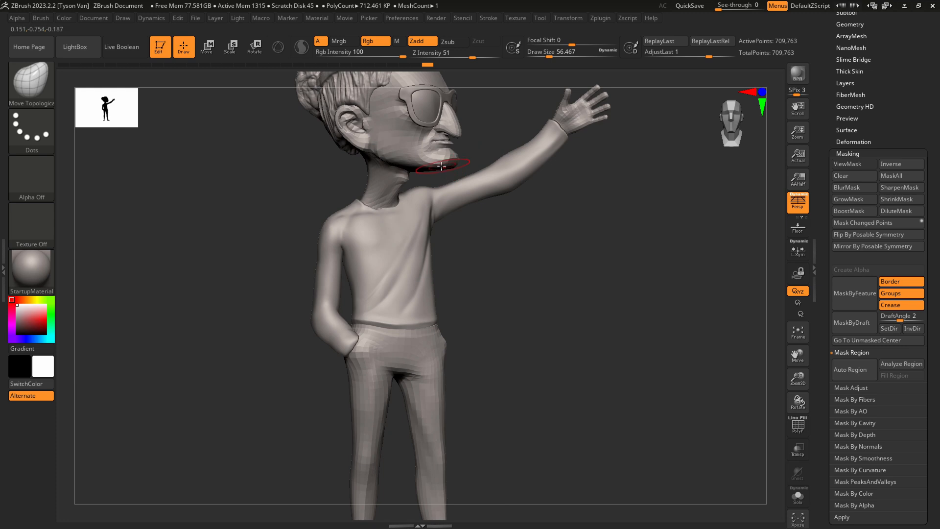
pyautogui.moveTo(520, 169)
pyautogui.mouseDown(button='right')
pyautogui.moveTo(514, 189)
pyautogui.moveTo(481, 185)
pyautogui.moveTo(422, 201)
pyautogui.mouseUp(button='right')
pyautogui.hotkey('ctrl', 'z')
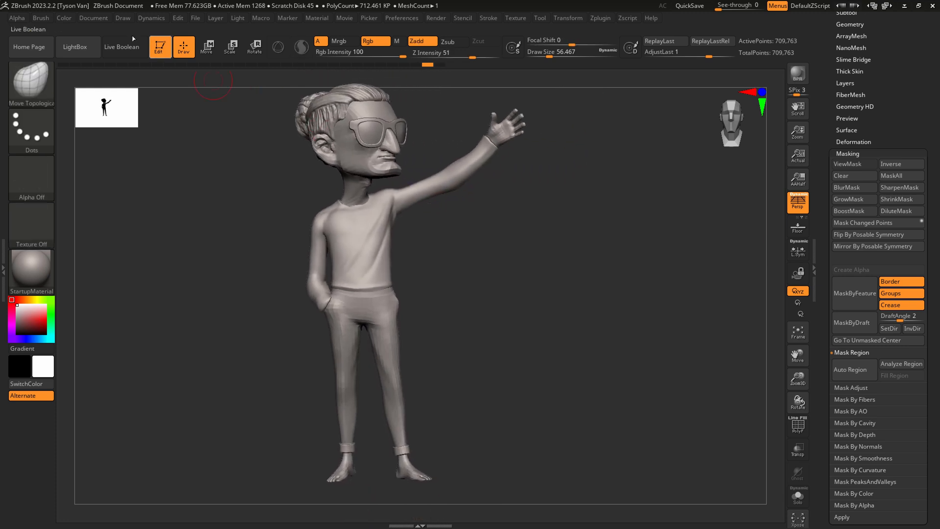
# Recall the stored front view and check the figure against the concept drawing, leaving See-through at 0.
pyautogui.moveTo(92, 20)
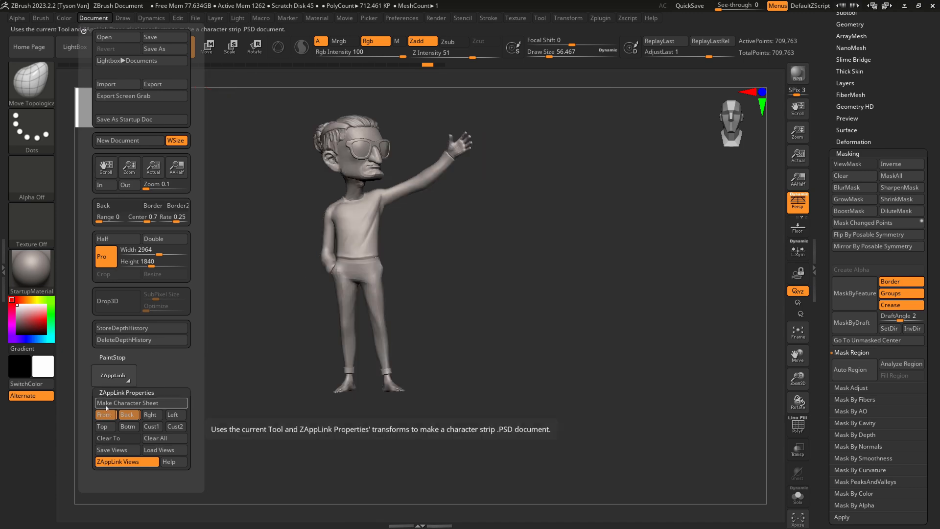
pyautogui.moveTo(720, 9)
pyautogui.mouseDown()
pyautogui.moveTo(739, 6)
pyautogui.moveTo(714, 7)
pyautogui.mouseUp()
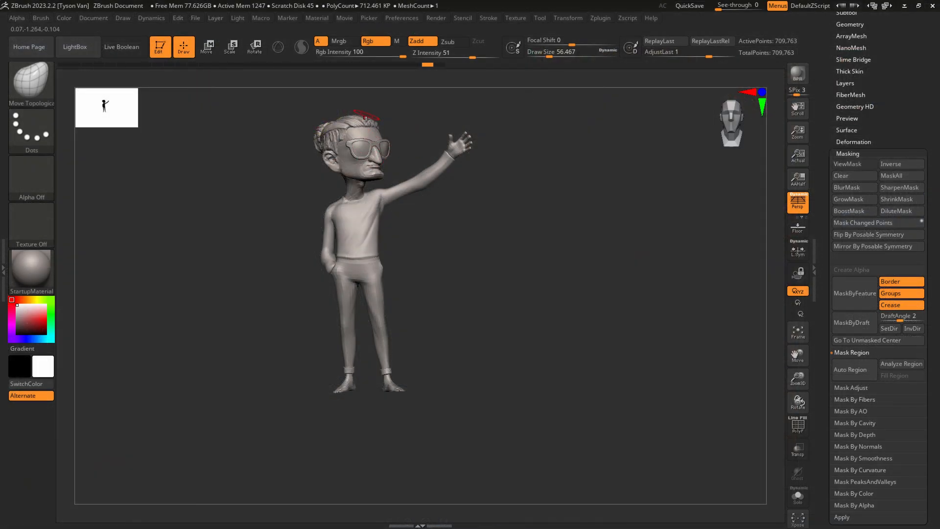
# Turn on the PolyFrame display around the head and open the Subtool section of the posing mesh.
pyautogui.hotkey('shift', 'f')
pyautogui.keyDown('ctrl'); pyautogui.moveTo(374, 137); pyautogui.dragTo(433, 290, button='right'); pyautogui.keyUp('ctrl')
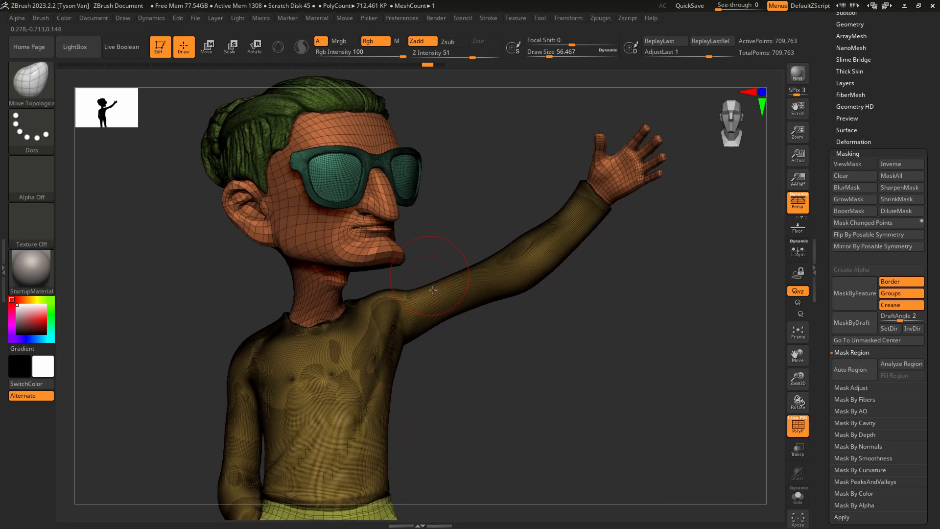
pyautogui.moveTo(420, 254); pyautogui.dragTo(393, 174, button='right')
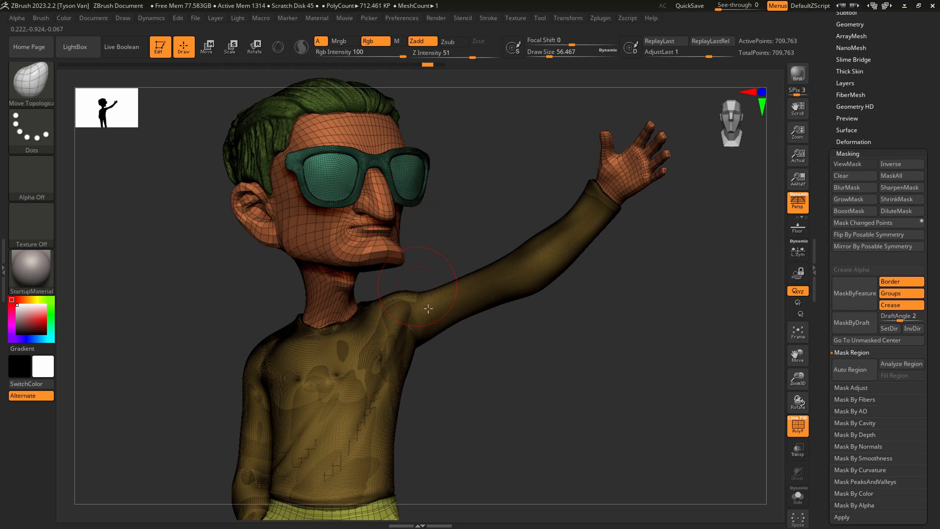
pyautogui.moveTo(429, 309); pyautogui.dragTo(451, 324, button='right')
pyautogui.moveTo(926, 69); pyautogui.dragTo(925, 154)
pyautogui.click(853, 97)
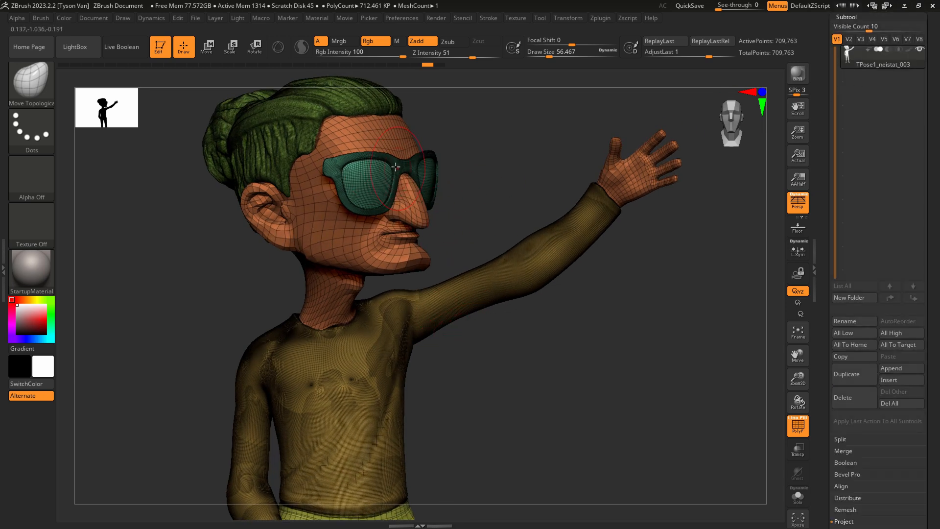
# Isolate and mask the sunglasses, restore the full figure and invert the mask so only the sunglasses are editable.
pyautogui.hotkey('ctrl', 'shift')
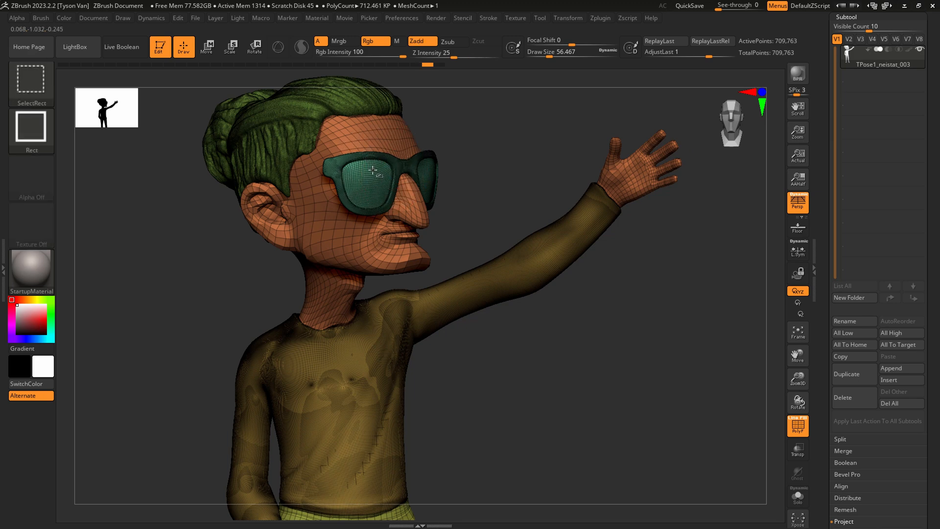
pyautogui.keyDown('ctrl'); pyautogui.keyDown('shift'); pyautogui.click(373, 169); pyautogui.keyUp('shift'); pyautogui.keyUp('ctrl')
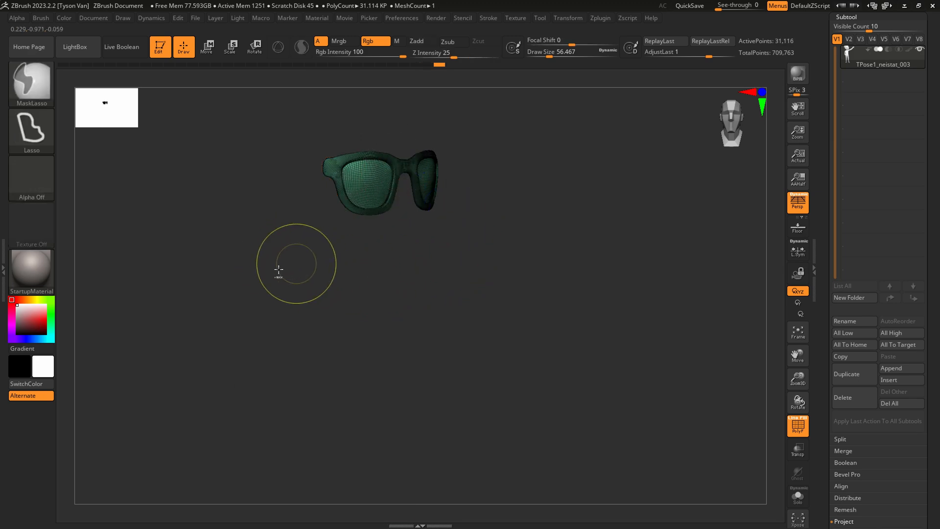
pyautogui.moveTo(199, 296)
pyautogui.keyDown('ctrl'); pyautogui.mouseDown()
pyautogui.moveTo(200, 156)
pyautogui.moveTo(227, 191)
pyautogui.mouseUp(); pyautogui.keyUp('ctrl')
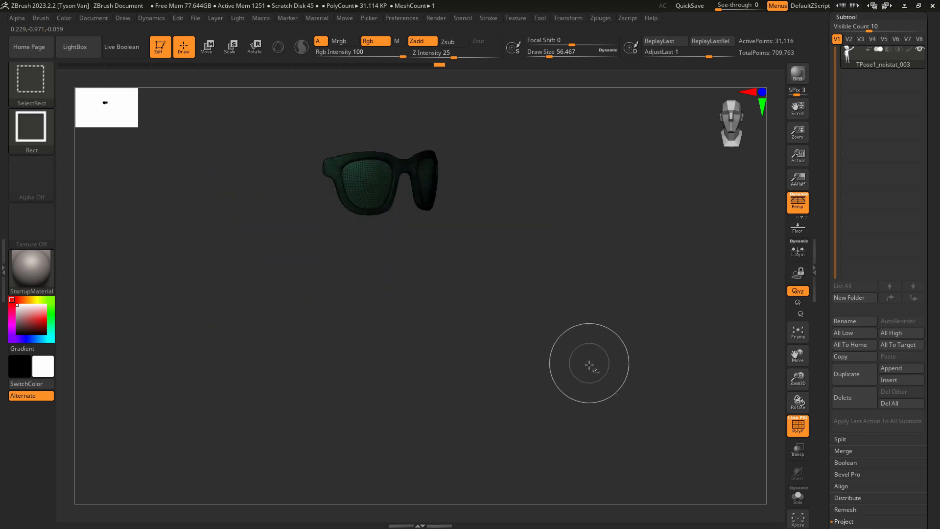
pyautogui.keyDown('ctrl'); pyautogui.keyDown('shift'); pyautogui.click(594, 365); pyautogui.keyUp('shift'); pyautogui.keyUp('ctrl')
pyautogui.keyDown('ctrl'); pyautogui.click(605, 375); pyautogui.keyUp('ctrl')
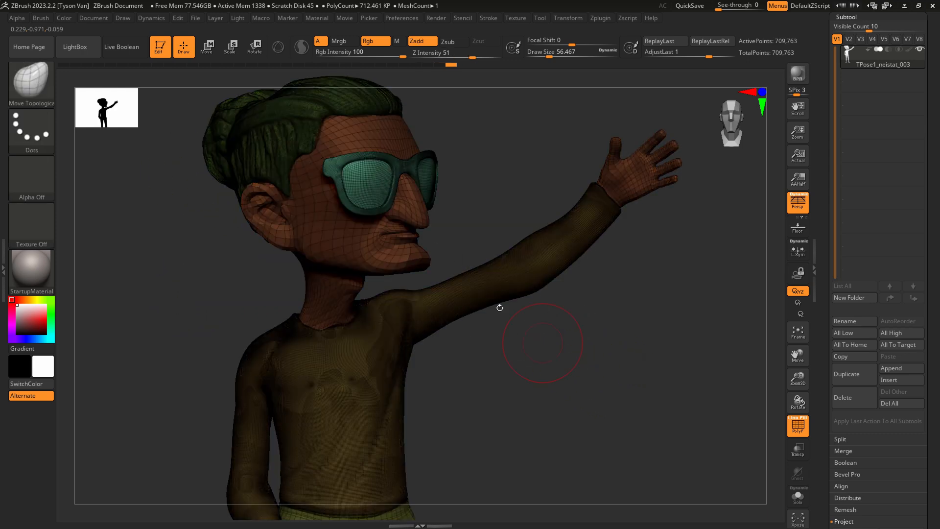
# Center the gizmo on the unmasked sunglasses and scale them up uniformly by about 1.24.
pyautogui.click(232, 48)
pyautogui.click(279, 47)
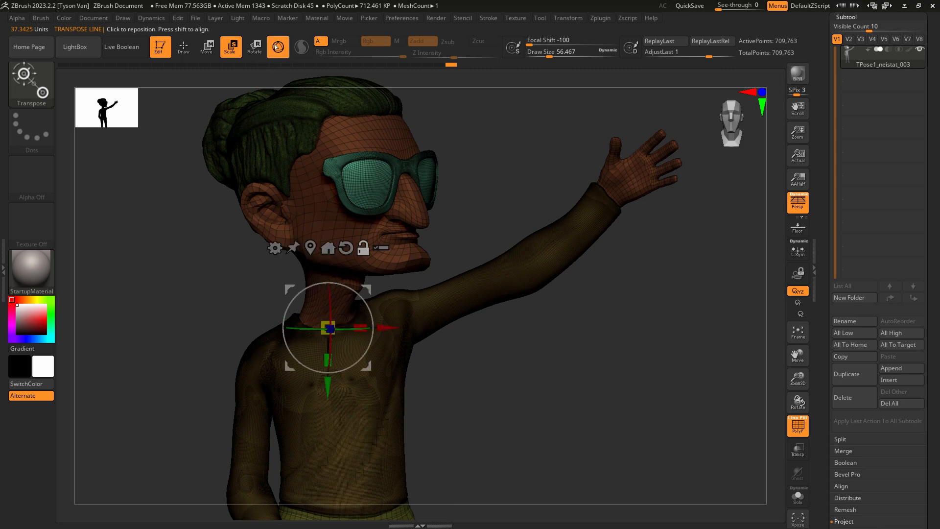
pyautogui.moveTo(399, 178); pyautogui.dragTo(397, 172)
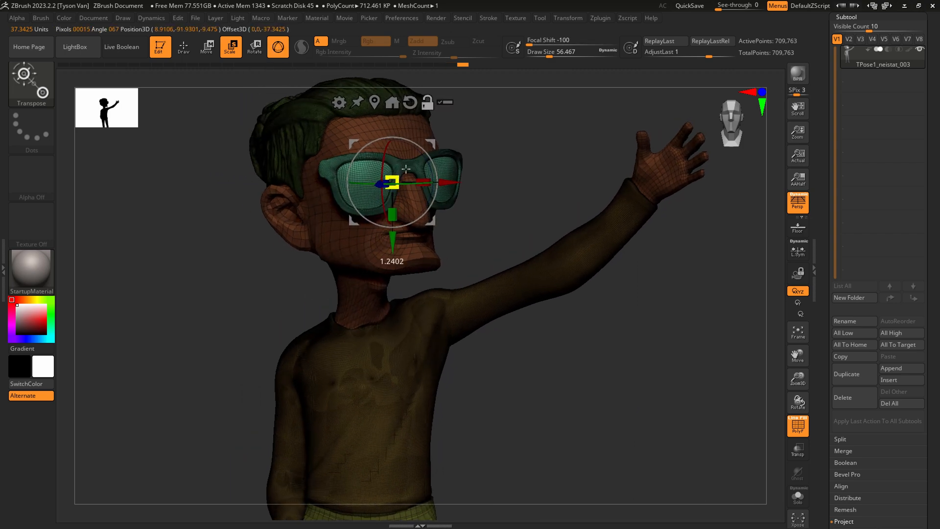
pyautogui.moveTo(392, 182); pyautogui.dragTo(404, 171)
pyautogui.moveTo(431, 172); pyautogui.dragTo(463, 179, button='right')
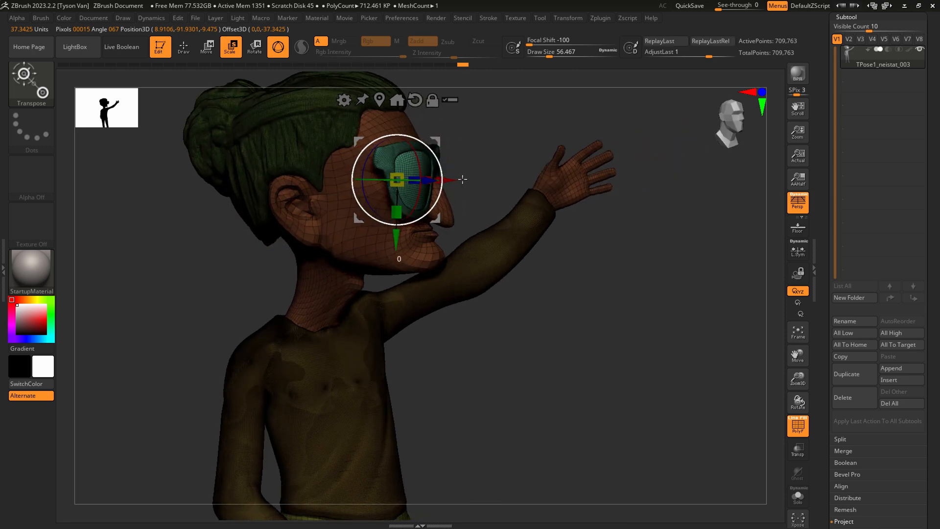
pyautogui.moveTo(434, 146)
pyautogui.mouseDown(button='right')
pyautogui.moveTo(441, 154)
pyautogui.moveTo(424, 147)
pyautogui.moveTo(462, 163)
pyautogui.moveTo(411, 182)
pyautogui.mouseUp(button='right')
# With the SnakeHook brush at a Draw Size of about 68, start reshaping the sunglasses to wrap around the face.
pyautogui.press('q')
pyautogui.press('s')
pyautogui.click(415, 183)
pyautogui.moveTo(414, 188); pyautogui.dragTo(413, 184)
pyautogui.moveTo(413, 184)
pyautogui.mouseDown(button='right')
pyautogui.moveTo(445, 180)
pyautogui.moveTo(452, 260)
pyautogui.moveTo(435, 196)
pyautogui.moveTo(432, 217)
pyautogui.mouseUp(button='right')
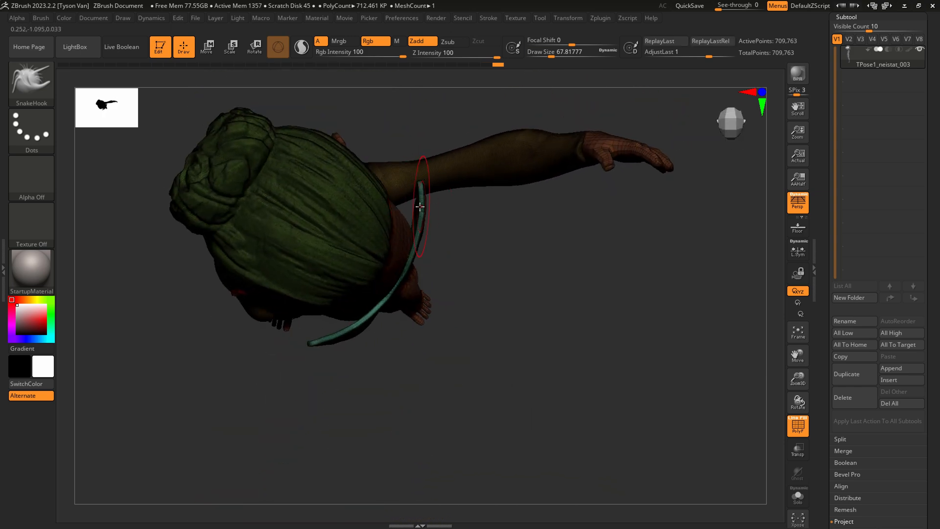
# Set Draw Size to about 83 and adjust the curve of the sunglasses' front frame as seen from above the head.
pyautogui.press('s')
pyautogui.moveTo(419, 206); pyautogui.dragTo(420, 193)
pyautogui.press('s')
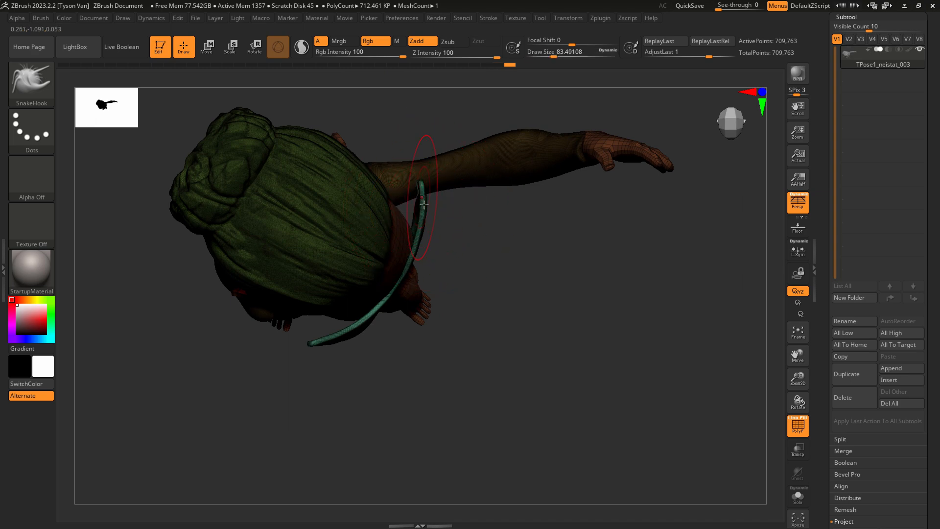
pyautogui.moveTo(419, 193); pyautogui.dragTo(425, 210, button='right')
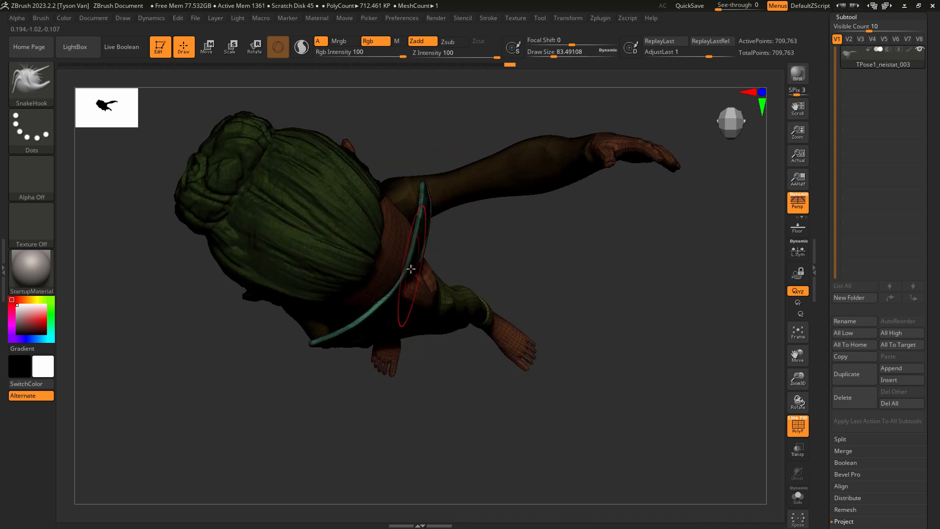
pyautogui.moveTo(397, 304); pyautogui.dragTo(367, 326, button='right')
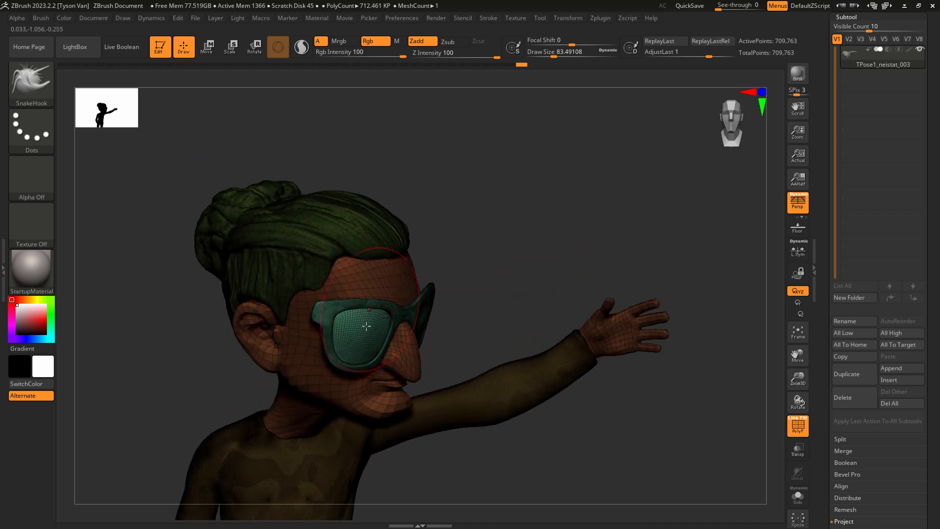
# Turn off the PolyFrame display and slightly thicken the sunglasses with the Inflate deformation.
pyautogui.moveTo(440, 327)
pyautogui.mouseDown(button='right')
pyautogui.moveTo(430, 254)
pyautogui.moveTo(413, 240)
pyautogui.mouseUp(button='right')
pyautogui.moveTo(414, 240)
pyautogui.mouseDown(button='right')
pyautogui.moveTo(407, 254)
pyautogui.moveTo(415, 251)
pyautogui.mouseUp(button='right')
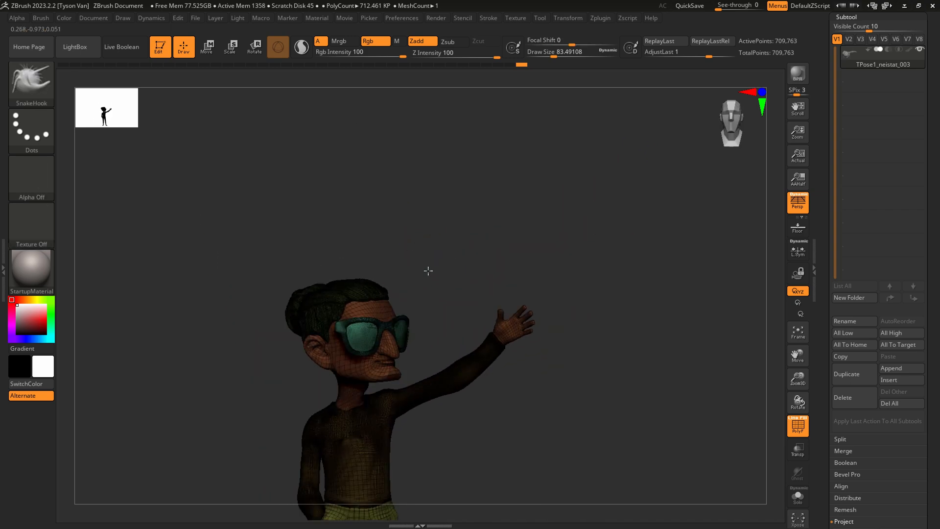
pyautogui.moveTo(438, 363)
pyautogui.keyDown('alt'); pyautogui.mouseDown(button='right')
pyautogui.moveTo(410, 256)
pyautogui.moveTo(407, 290)
pyautogui.moveTo(387, 285)
pyautogui.mouseUp(button='right'); pyautogui.keyUp('alt')
pyautogui.hotkey('shift', 'f')
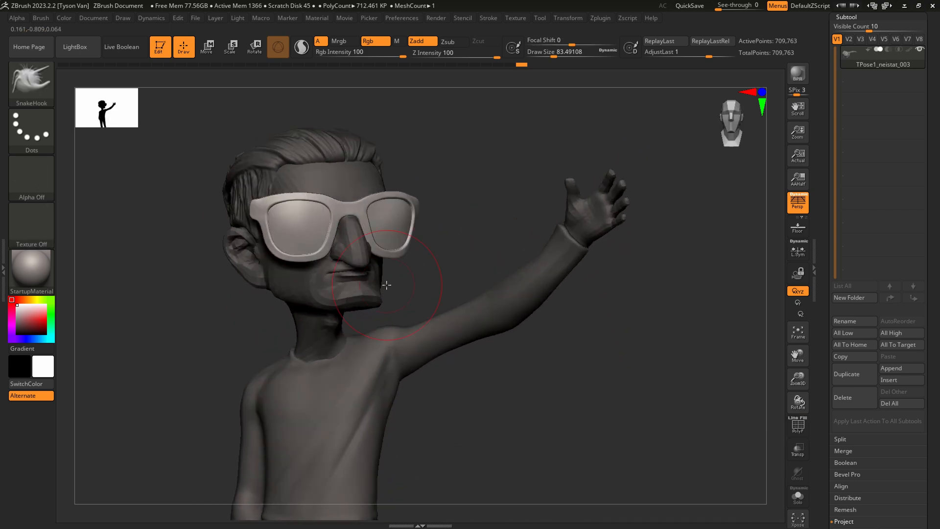
pyautogui.click(864, 17)
pyautogui.click(862, 147)
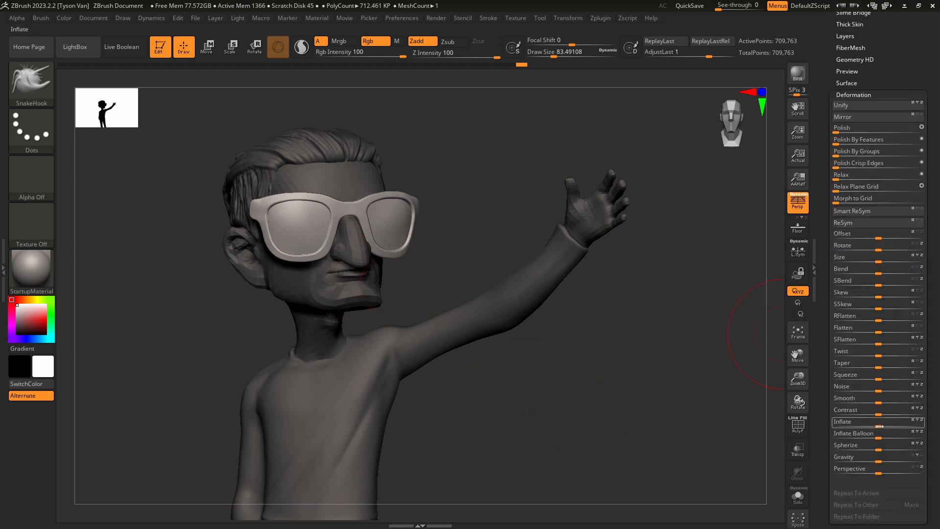
pyautogui.moveTo(879, 425); pyautogui.dragTo(883, 421)
# Set Draw Size to about 62 and refine the sunglasses' frame around the lenses and nose bridge.
pyautogui.moveTo(422, 317); pyautogui.dragTo(471, 311, button='right')
pyautogui.moveTo(328, 218); pyautogui.dragTo(329, 228, button='right')
pyautogui.press('s')
pyautogui.moveTo(328, 228); pyautogui.dragTo(325, 228)
pyautogui.moveTo(323, 227); pyautogui.dragTo(385, 210, button='right')
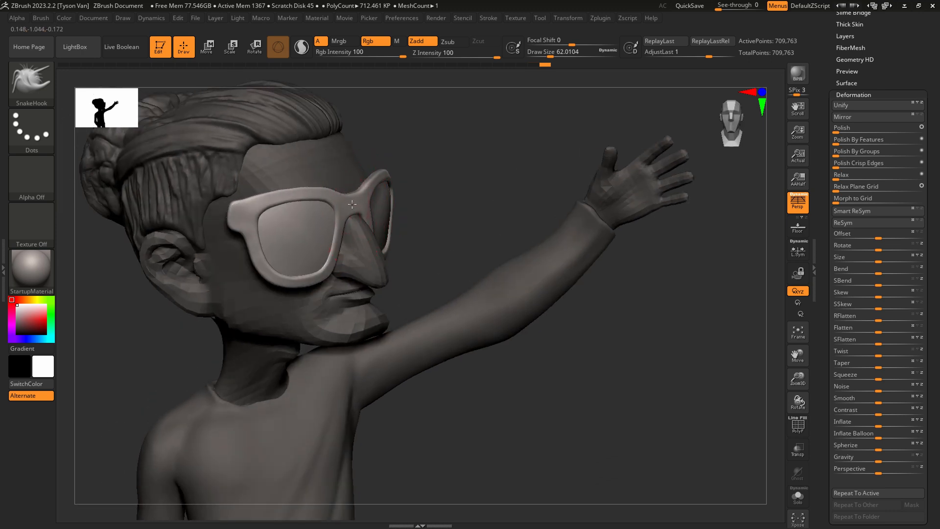
pyautogui.moveTo(369, 211); pyautogui.dragTo(459, 267, button='right')
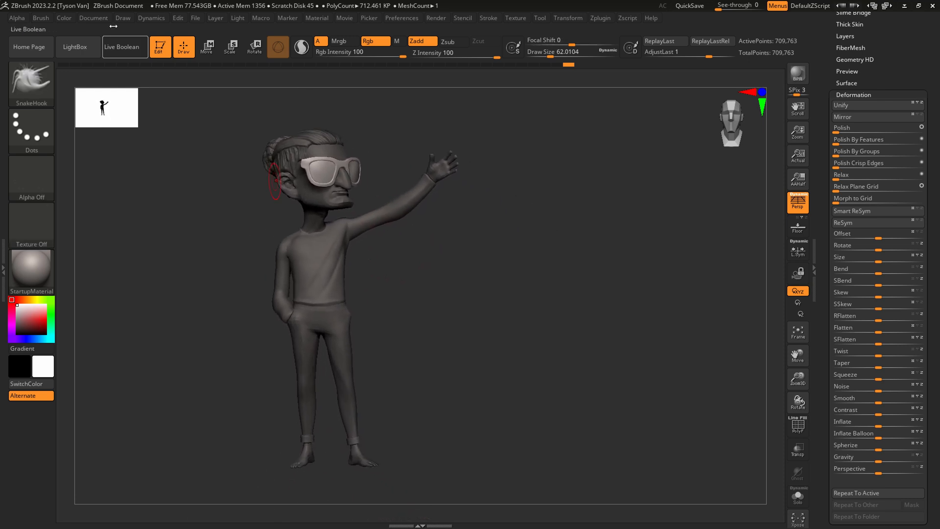
# Recall the stored front view with See-through at 35 and rotate the sunglasses to match the concept drawing.
pyautogui.click(94, 19)
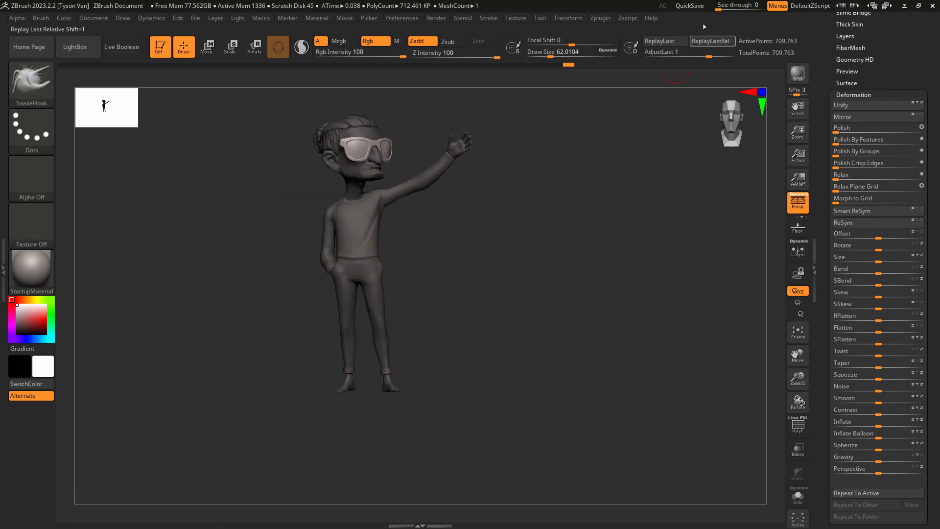
pyautogui.click(730, 6)
pyautogui.moveTo(730, 6); pyautogui.dragTo(734, 6)
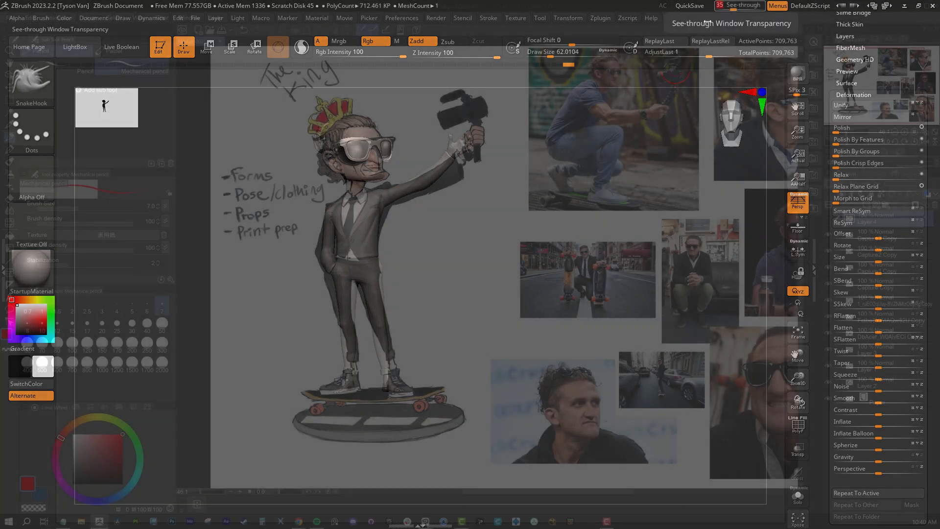
pyautogui.click(254, 48)
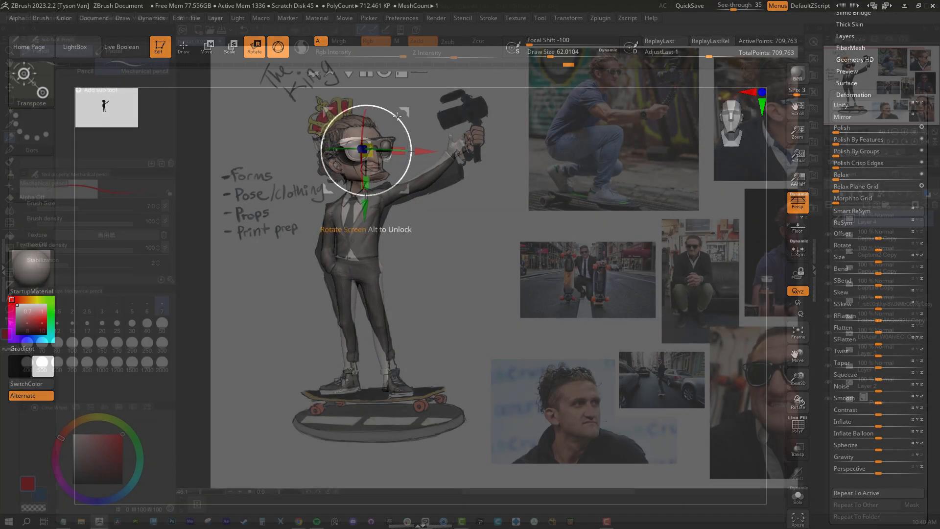
pyautogui.moveTo(392, 114); pyautogui.dragTo(392, 114)
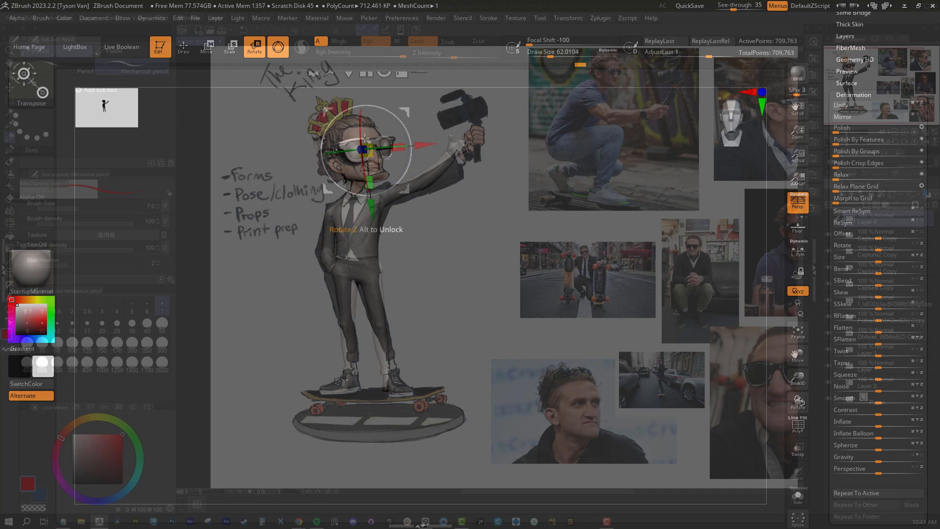
# Set Draw Size to about 145, reshape the sunglasses against the concept drawing and return See-through to 0.
pyautogui.press('q')
pyautogui.press('s')
pyautogui.click(346, 149)
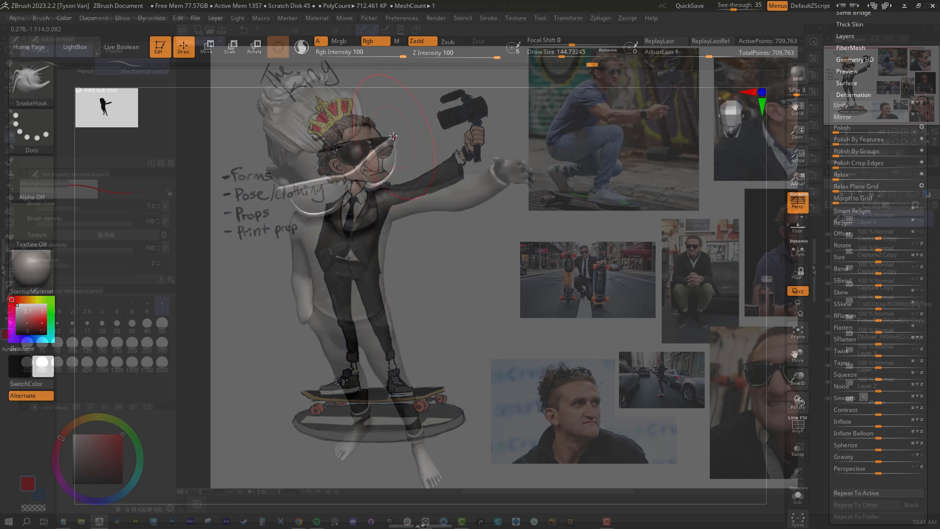
pyautogui.moveTo(393, 137); pyautogui.dragTo(396, 135)
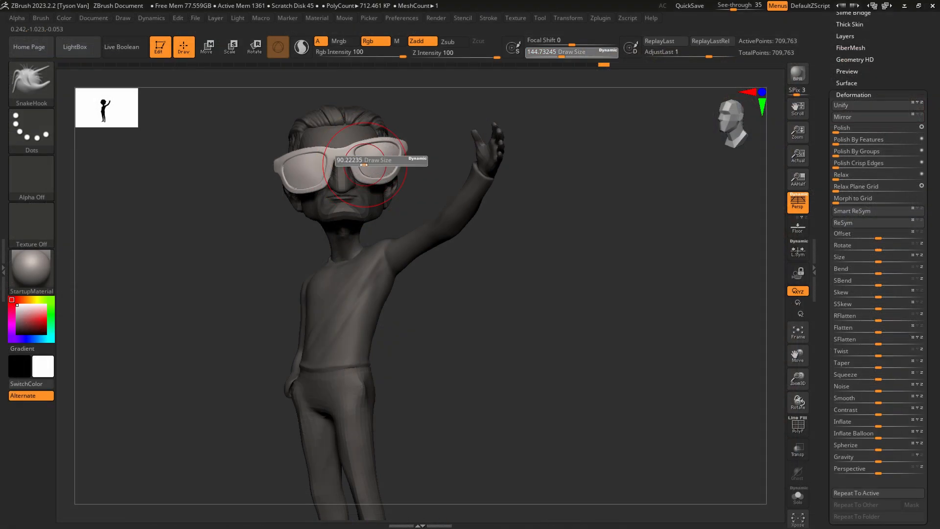
pyautogui.moveTo(363, 165); pyautogui.dragTo(358, 165)
pyautogui.moveTo(733, 7); pyautogui.dragTo(718, 4)
# Set Draw Size to about 108 and adjust the sunglasses' outer corner on the raised-arm side.
pyautogui.press('s')
pyautogui.moveTo(388, 159); pyautogui.dragTo(397, 159)
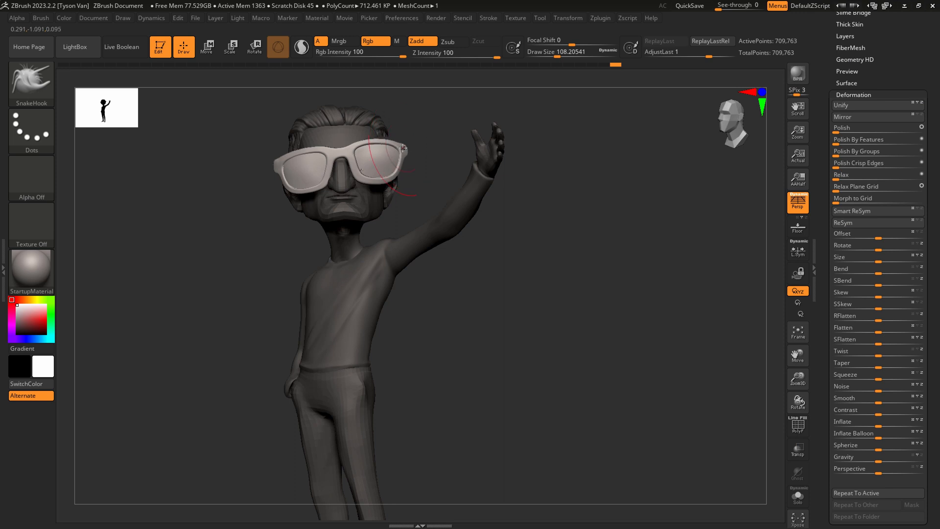
pyautogui.moveTo(403, 148)
pyautogui.mouseDown(button='right')
pyautogui.moveTo(379, 158)
pyautogui.moveTo(393, 164)
pyautogui.moveTo(376, 146)
pyautogui.moveTo(399, 161)
pyautogui.mouseUp(button='right')
# Reduce Draw Size to about 65 and refine the lens and frame edge on the raised-arm side.
pyautogui.press('s')
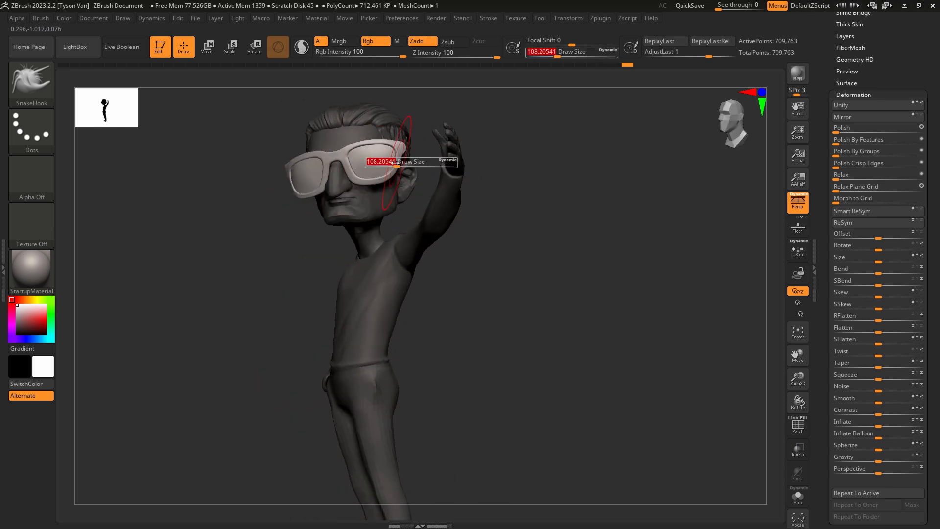
pyautogui.moveTo(398, 162); pyautogui.dragTo(394, 162)
pyautogui.moveTo(394, 152)
pyautogui.mouseDown(button='right')
pyautogui.moveTo(411, 153)
pyautogui.moveTo(371, 153)
pyautogui.moveTo(379, 160)
pyautogui.mouseUp(button='right')
pyautogui.press('s')
pyautogui.moveTo(379, 161); pyautogui.dragTo(376, 161)
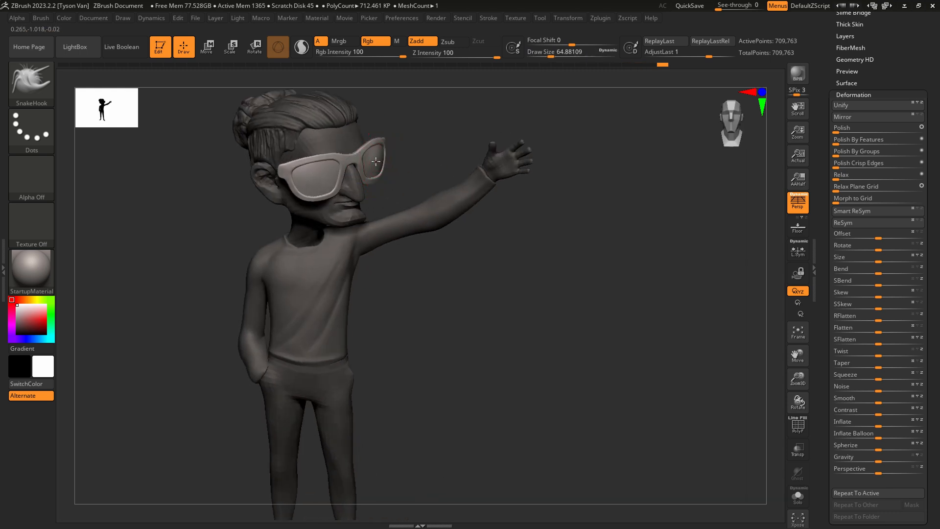
pyautogui.moveTo(380, 161); pyautogui.dragTo(377, 141, button='right')
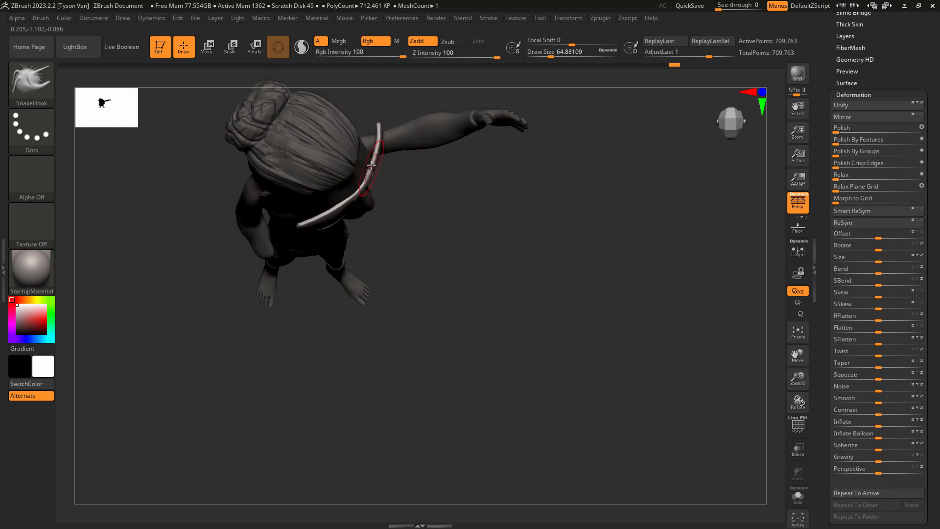
# Set Draw Size to about 54 and even out the sunglasses' curve near the nose bridge from above.
pyautogui.moveTo(359, 189); pyautogui.dragTo(358, 190)
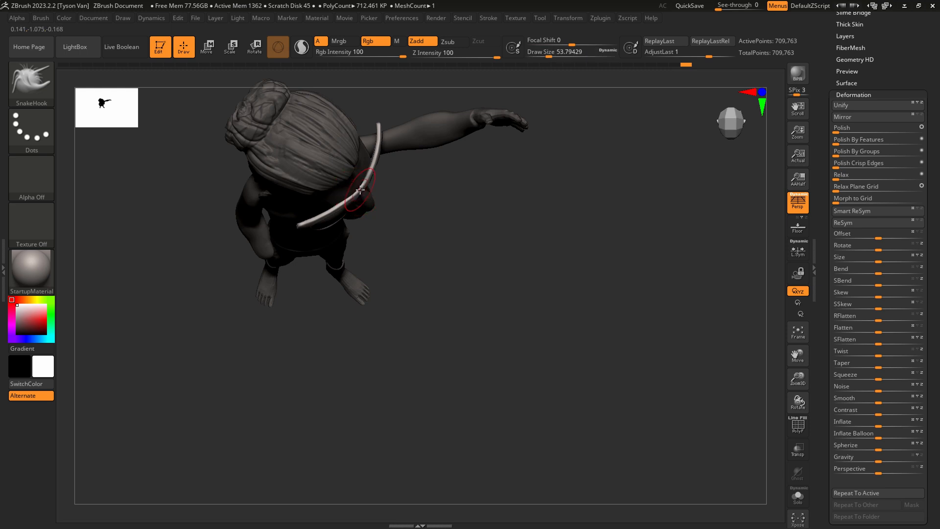
pyautogui.moveTo(361, 189); pyautogui.dragTo(360, 101, button='right')
pyautogui.moveTo(420, 233)
pyautogui.keyDown('ctrl'); pyautogui.mouseDown(button='right')
pyautogui.moveTo(382, 222)
pyautogui.moveTo(355, 235)
pyautogui.moveTo(361, 230)
pyautogui.mouseUp(button='right'); pyautogui.keyUp('ctrl')
pyautogui.click(233, 47)
pyautogui.click(256, 49)
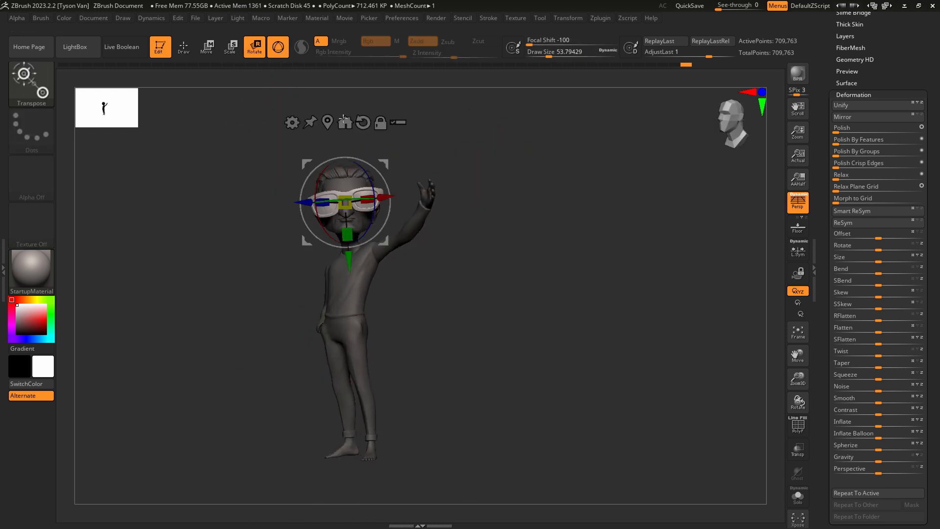
pyautogui.press('q')
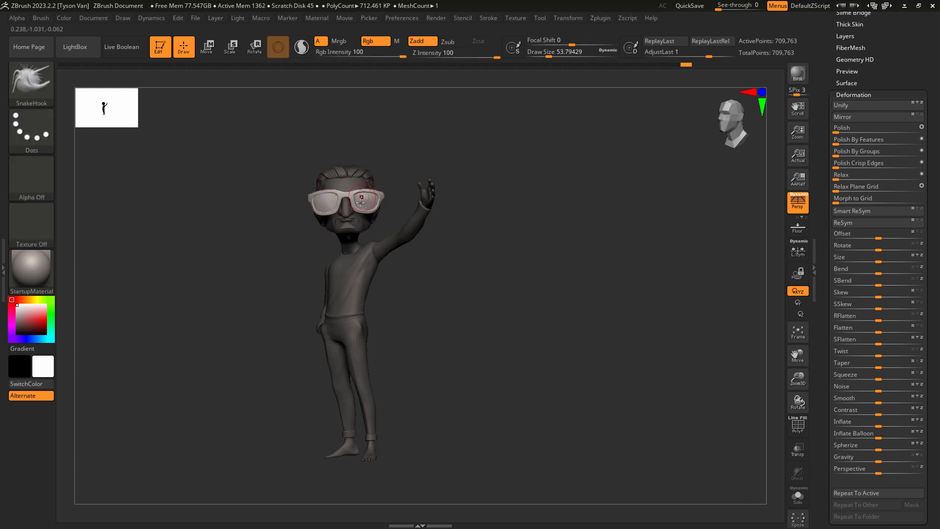
# Refine the sunglasses' front frame and outer corners with SnakeHook at Draw Sizes of about 90, 71 and 44.
pyautogui.keyDown('ctrl'); pyautogui.moveTo(350, 195); pyautogui.dragTo(313, 234, button='right'); pyautogui.keyUp('ctrl')
pyautogui.press('s')
pyautogui.moveTo(282, 236); pyautogui.dragTo(288, 236)
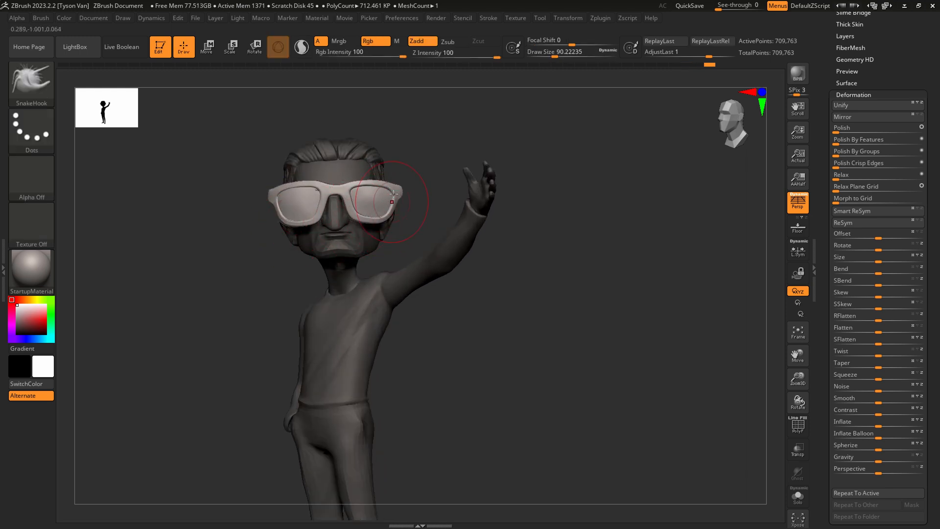
pyautogui.press('[')
pyautogui.moveTo(379, 190); pyautogui.dragTo(360, 194, button='right')
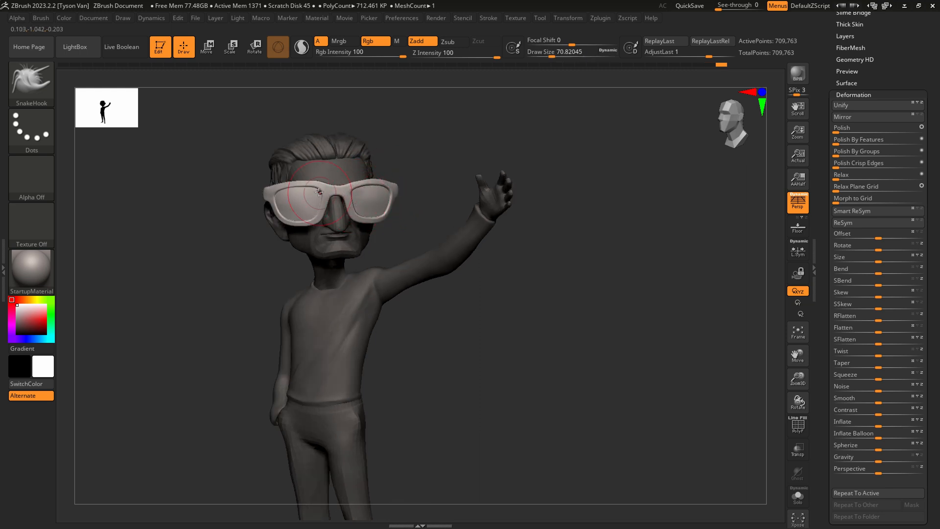
pyautogui.moveTo(351, 190); pyautogui.dragTo(395, 245, button='right')
pyautogui.press('[')
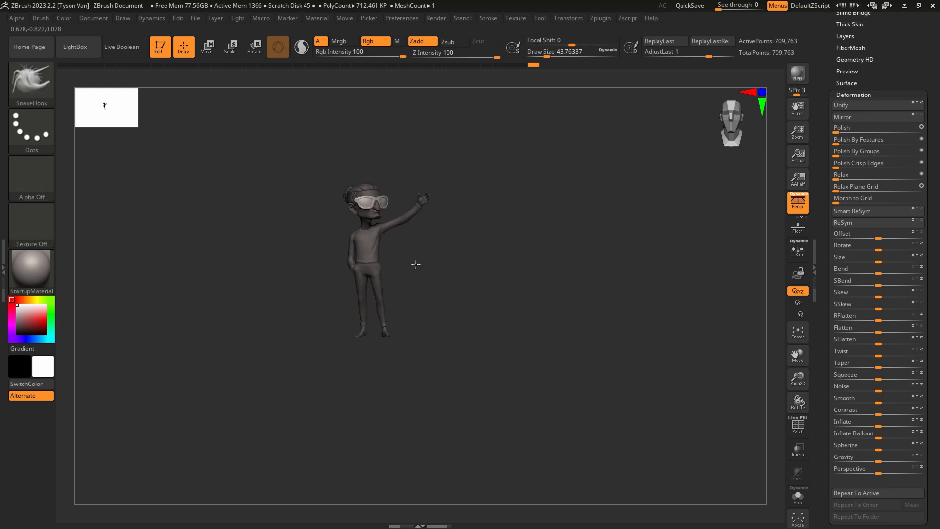
# Set Draw Size to about 65 and refine the sunglasses' frame from the three-quarter front view with SnakeHook.
pyautogui.moveTo(431, 287)
pyautogui.keyDown('ctrl'); pyautogui.mouseDown(button='right')
pyautogui.moveTo(431, 324)
pyautogui.moveTo(414, 312)
pyautogui.moveTo(357, 348)
pyautogui.moveTo(343, 416)
pyautogui.moveTo(341, 388)
pyautogui.mouseUp(button='right'); pyautogui.keyUp('ctrl')
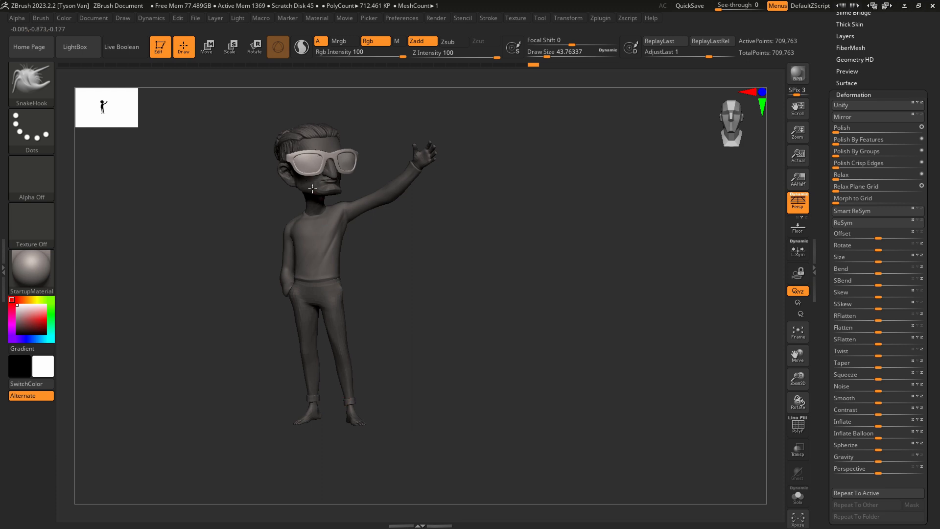
pyautogui.keyDown('ctrl'); pyautogui.moveTo(307, 177); pyautogui.dragTo(299, 195, button='right'); pyautogui.keyUp('ctrl')
pyautogui.press(']')
pyautogui.press(']')
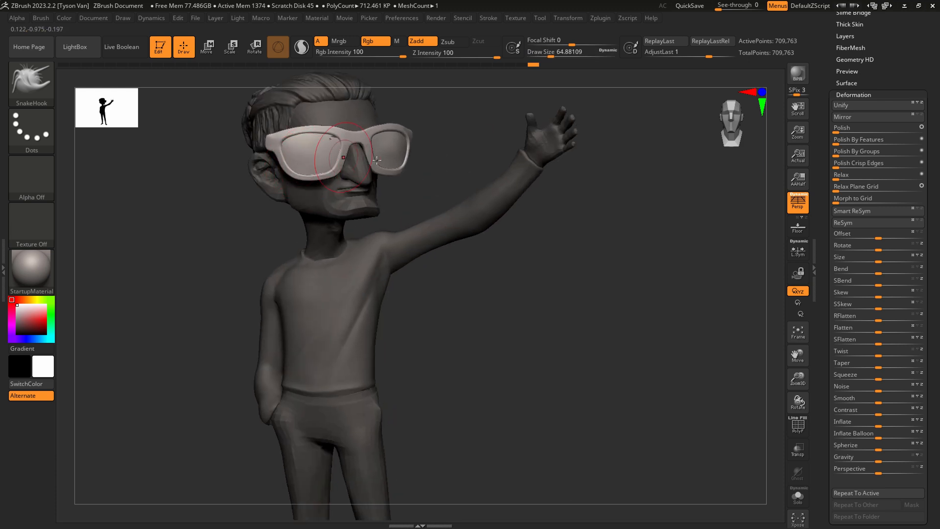
pyautogui.press('shift')
pyautogui.moveTo(577, 262)
pyautogui.mouseDown()
pyautogui.moveTo(434, 218)
pyautogui.moveTo(485, 260)
pyautogui.moveTo(465, 301)
pyautogui.moveTo(454, 300)
pyautogui.moveTo(465, 312)
pyautogui.moveTo(451, 331)
pyautogui.mouseUp()
# Compare the whole figure with the concept drawing using See-through at 45, then turn the overlay off.
pyautogui.click(99, 18)
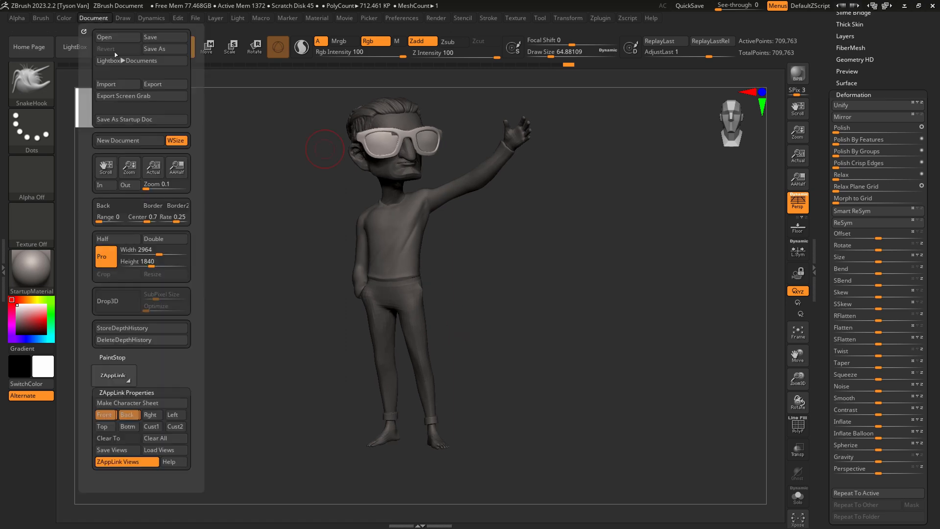
pyautogui.click(111, 412)
pyautogui.moveTo(738, 5); pyautogui.dragTo(736, 7)
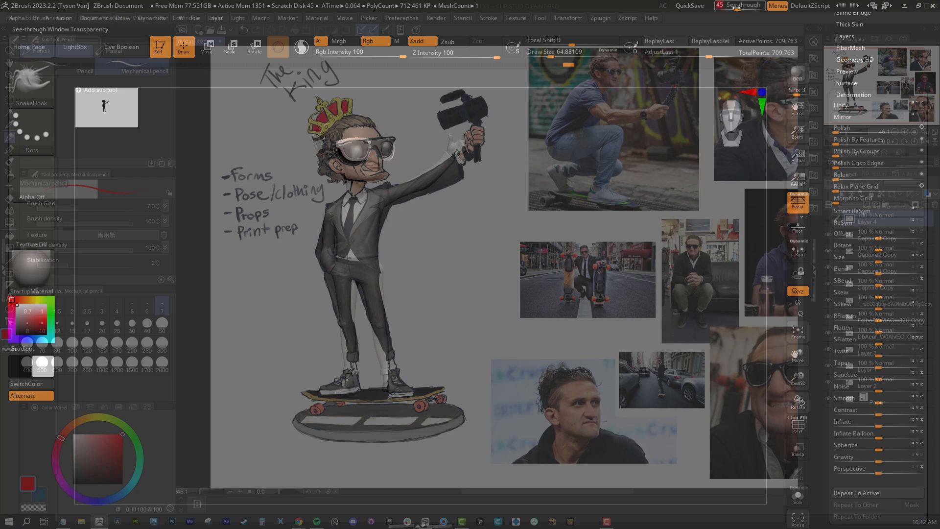
pyautogui.moveTo(428, 343); pyautogui.dragTo(436, 341)
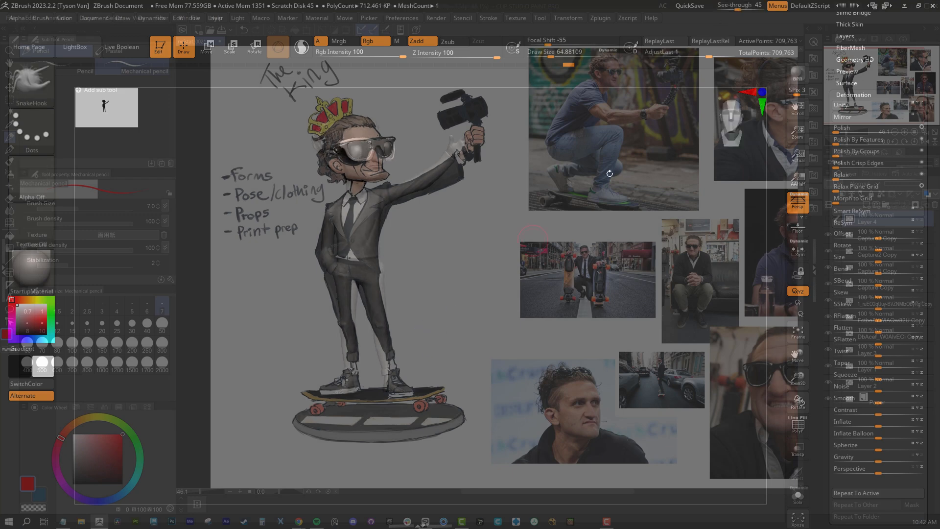
pyautogui.moveTo(738, 6); pyautogui.dragTo(718, 6)
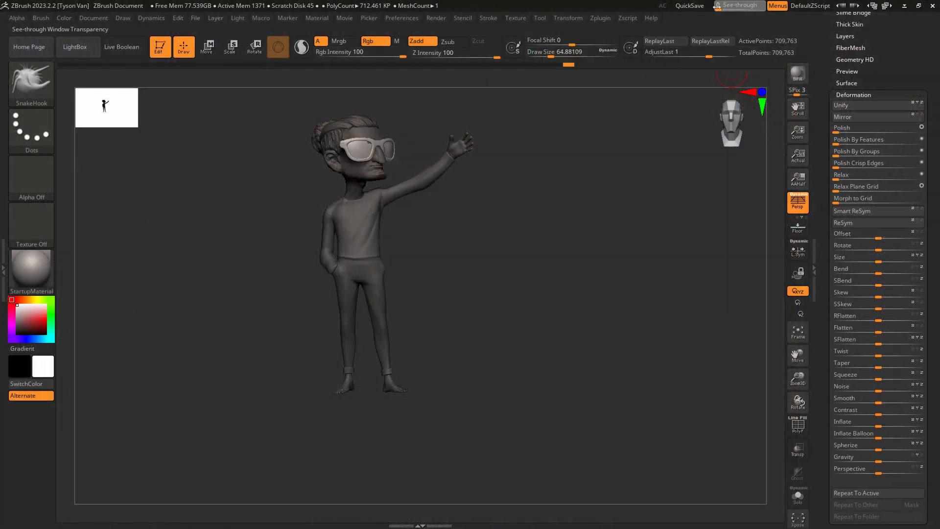
# Lasso-mask the leg on the raised-arm side, invert the mask and switch to Rotate with the transpose line.
pyautogui.keyDown('ctrl'); pyautogui.moveTo(434, 335); pyautogui.dragTo(459, 305); pyautogui.keyUp('ctrl')
pyautogui.moveTo(393, 322)
pyautogui.keyDown('alt'); pyautogui.mouseDown()
pyautogui.moveTo(407, 368)
pyautogui.moveTo(402, 181)
pyautogui.mouseUp(); pyautogui.keyUp('alt')
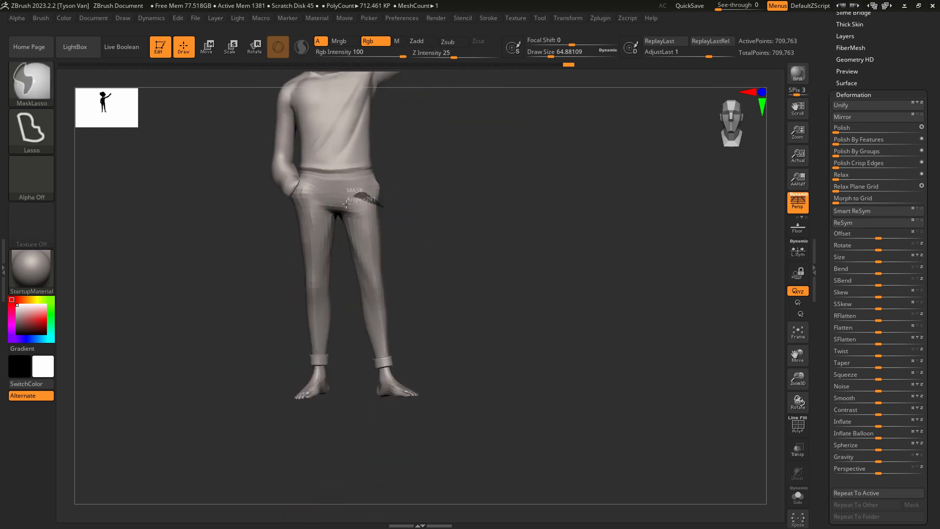
pyautogui.moveTo(347, 204)
pyautogui.keyDown('ctrl'); pyautogui.mouseDown()
pyautogui.moveTo(336, 273)
pyautogui.moveTo(466, 436)
pyautogui.moveTo(420, 310)
pyautogui.mouseUp(); pyautogui.keyUp('ctrl')
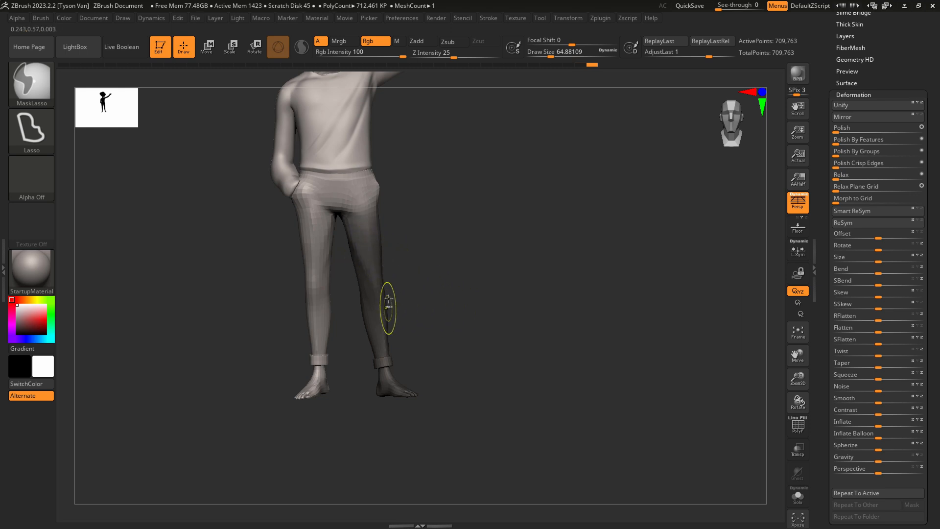
pyautogui.keyDown('ctrl'); pyautogui.click(420, 289); pyautogui.keyUp('ctrl')
pyautogui.press('r')
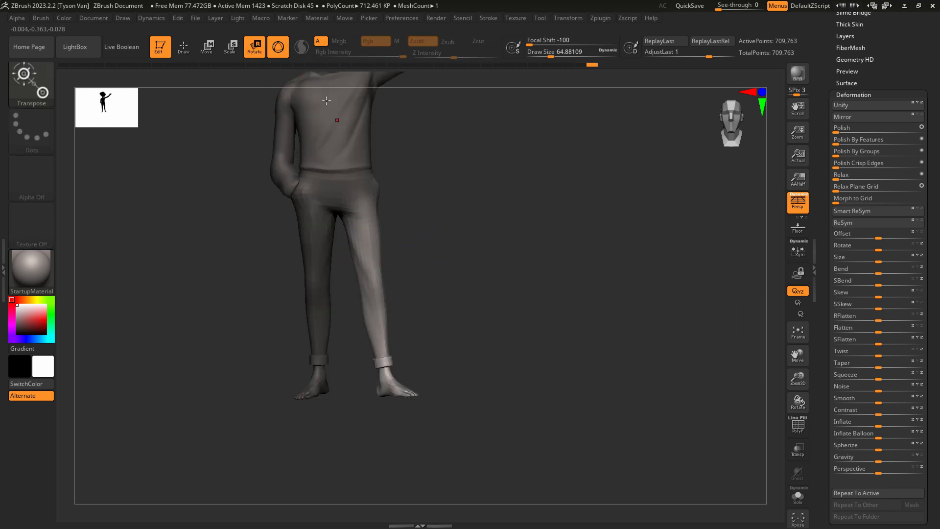
pyautogui.press('y')
pyautogui.moveTo(361, 200); pyautogui.dragTo(371, 268)
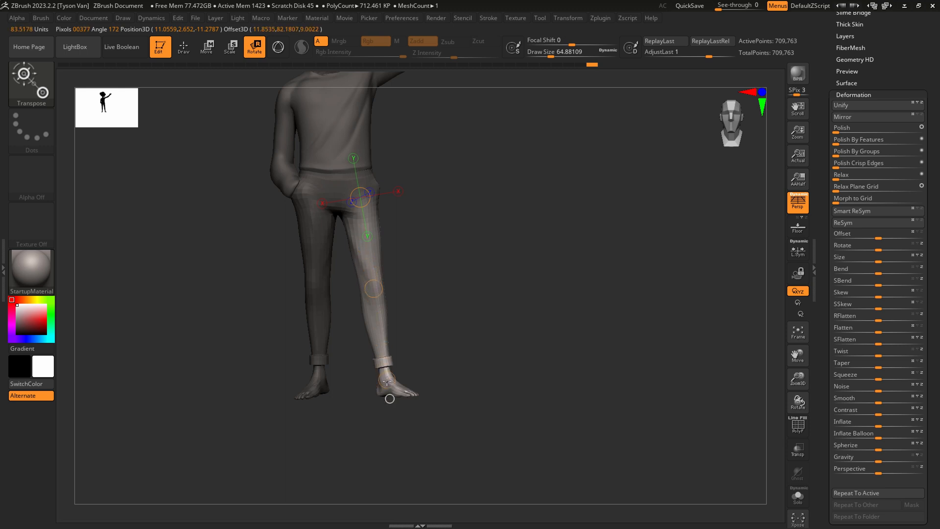
pyautogui.moveTo(387, 381); pyautogui.dragTo(376, 326, button='right')
pyautogui.moveTo(377, 289); pyautogui.dragTo(395, 288)
pyautogui.keyDown('ctrl'); pyautogui.moveTo(386, 115); pyautogui.dragTo(391, 120); pyautogui.keyUp('ctrl')
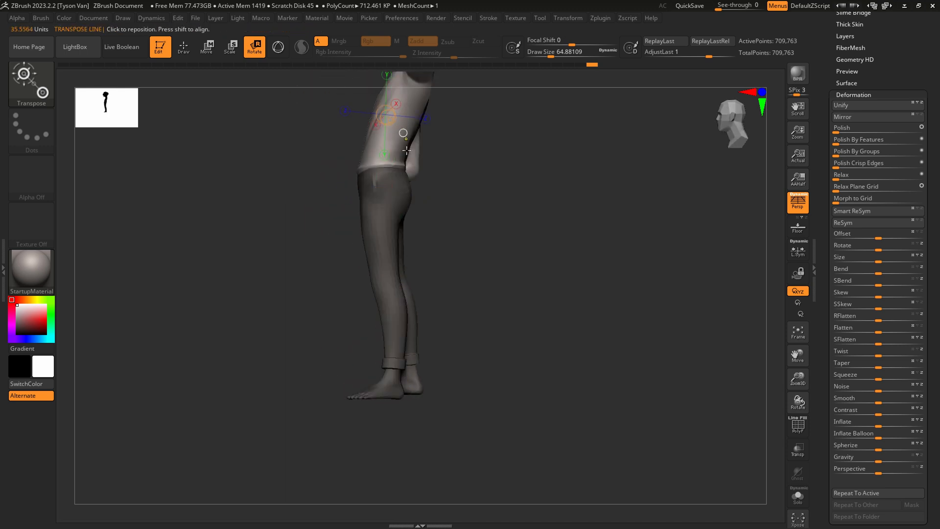
pyautogui.hotkey('ctrl', 'z')
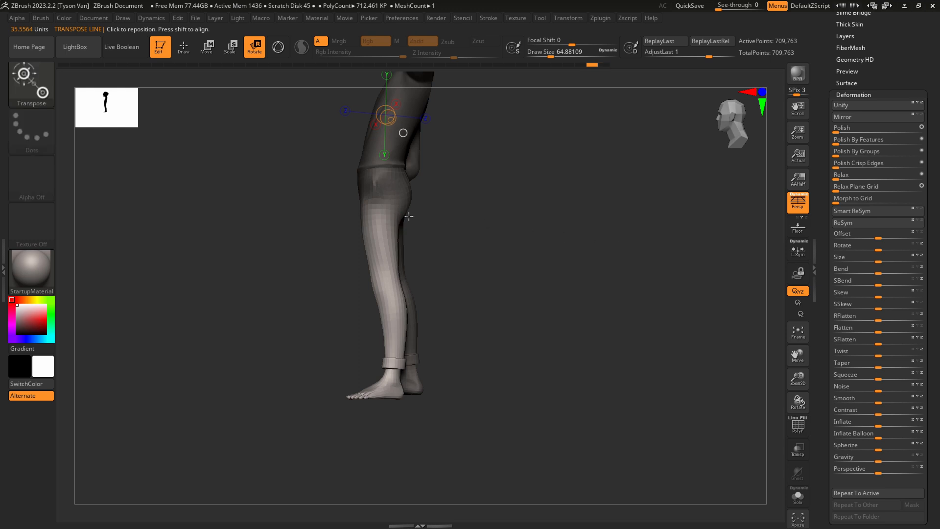
# Lay the transpose line along the unmasked leg from the hip to the ankle.
pyautogui.moveTo(376, 192); pyautogui.dragTo(383, 290)
pyautogui.moveTo(436, 343); pyautogui.dragTo(504, 323)
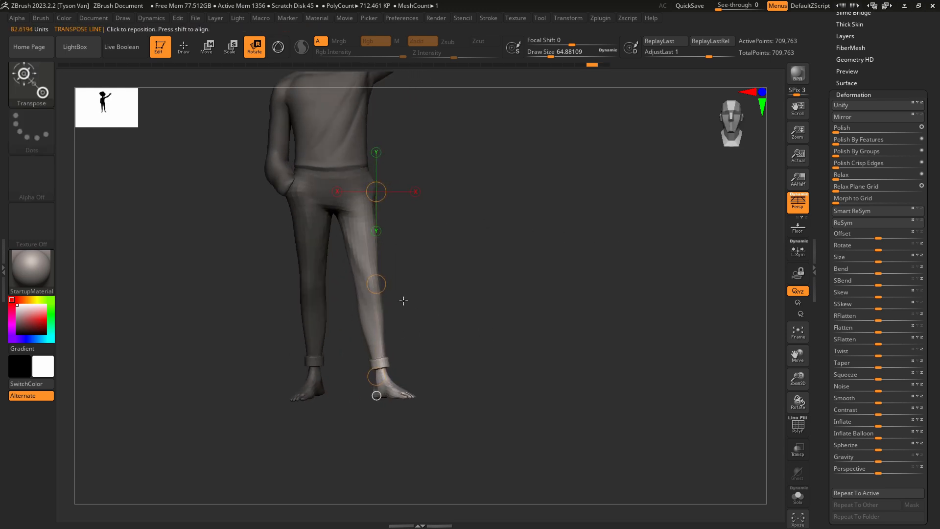
pyautogui.moveTo(384, 282); pyautogui.dragTo(367, 290)
pyautogui.moveTo(365, 380); pyautogui.dragTo(387, 375)
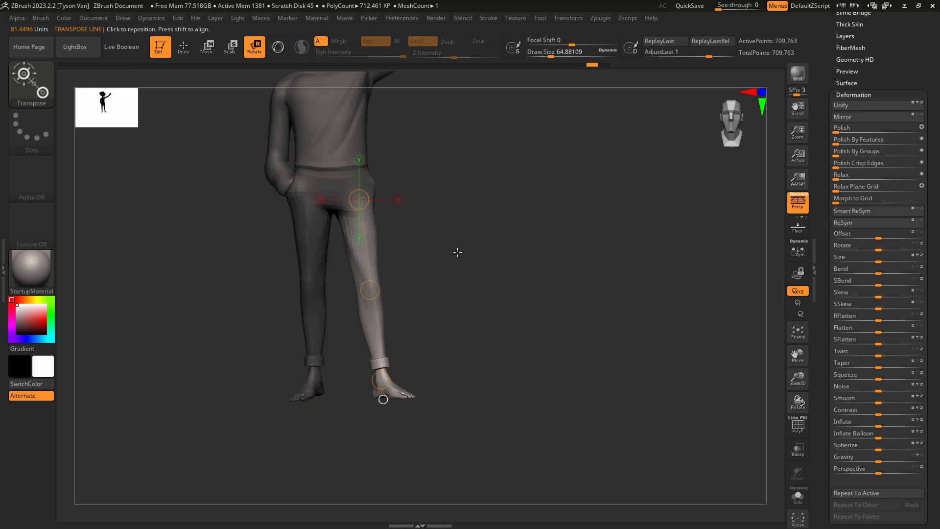
# Move the unmasked leg outward at the ankle with the transpose line, then return to Rotate.
pyautogui.click(217, 49)
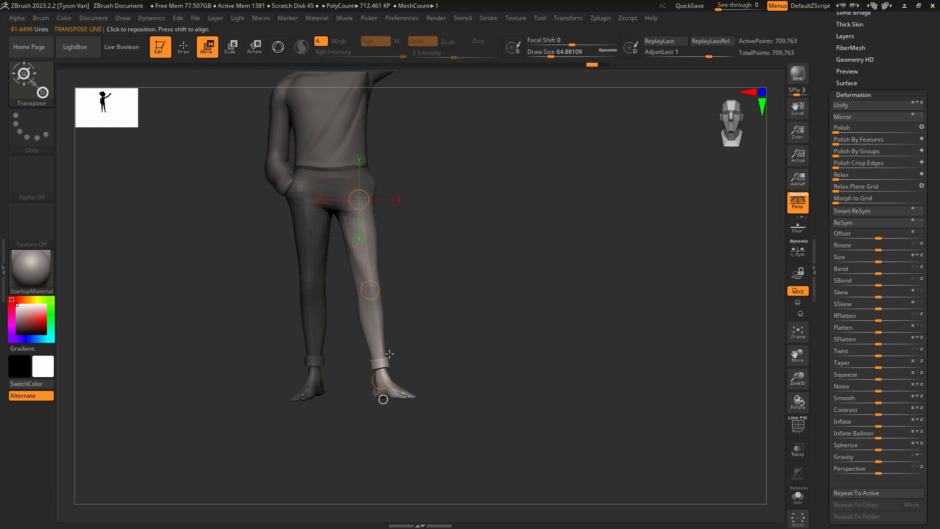
pyautogui.moveTo(381, 380); pyautogui.dragTo(390, 381)
pyautogui.press('r')
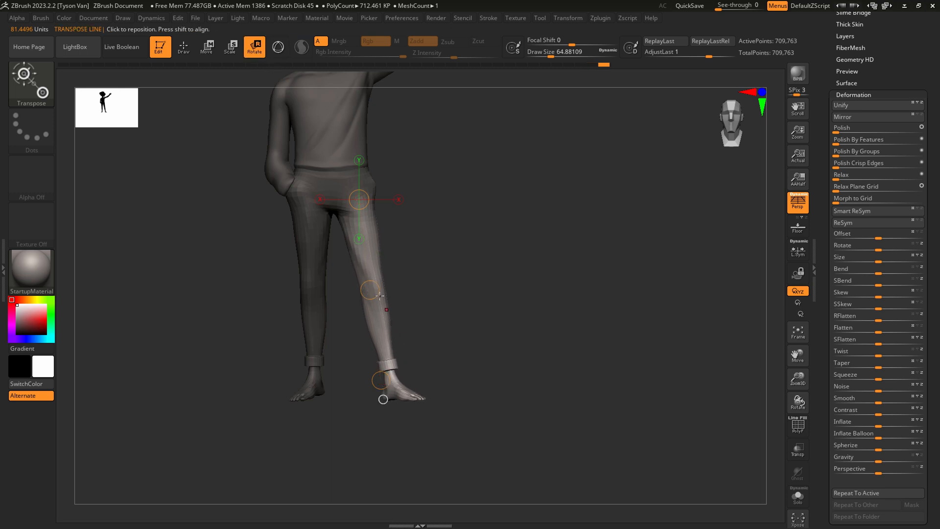
pyautogui.moveTo(371, 291); pyautogui.dragTo(371, 300)
pyautogui.moveTo(383, 259); pyautogui.dragTo(381, 252)
# Overlay the concept drawing with See-through at 40 and fine-tune the unmasked leg's angle against it.
pyautogui.click(94, 18)
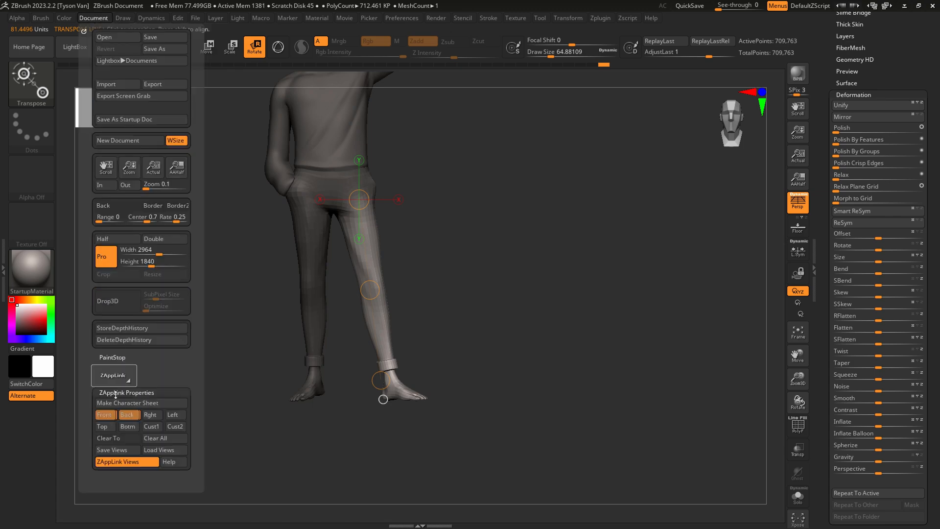
pyautogui.press('f')
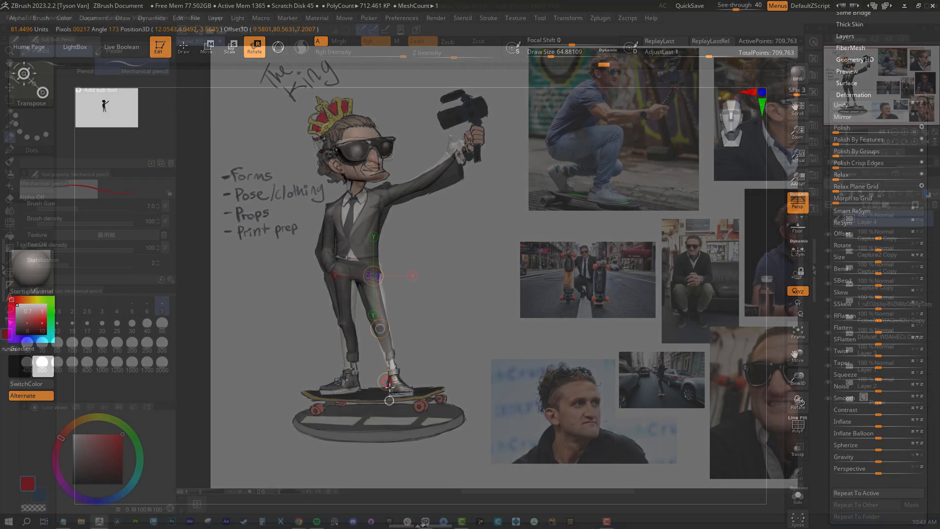
pyautogui.moveTo(396, 417); pyautogui.dragTo(393, 411)
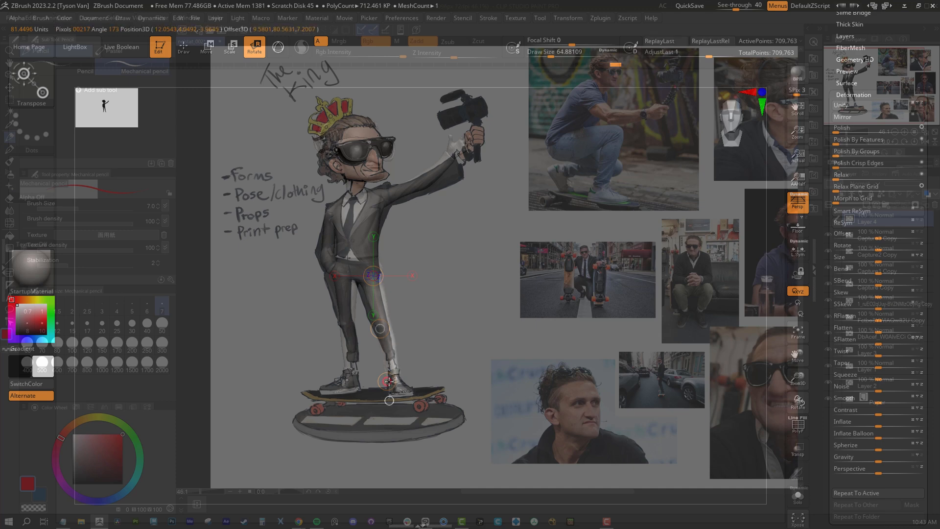
# Mask everything except the leg on the pocketed-hand side and turn off the see-through overlay.
pyautogui.press('q')
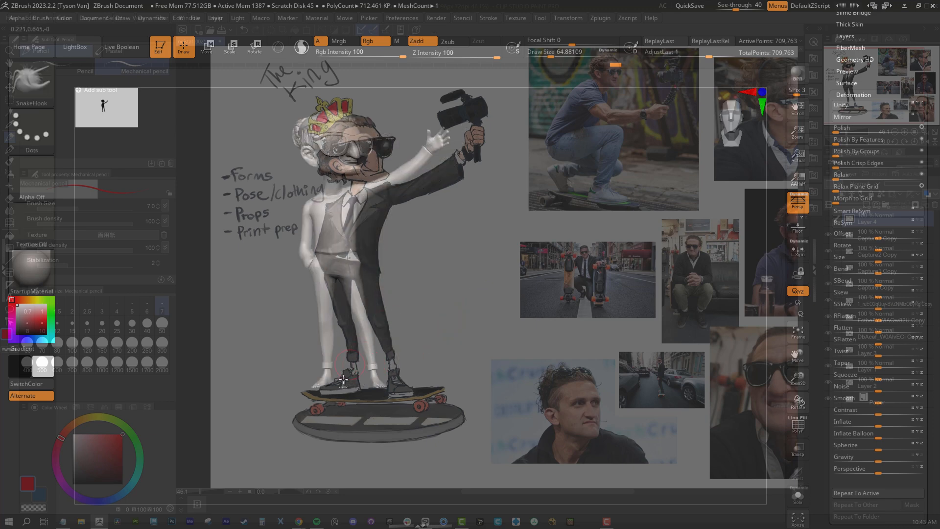
pyautogui.press('ctrl')
pyautogui.moveTo(337, 282)
pyautogui.keyDown('ctrl'); pyautogui.mouseDown()
pyautogui.moveTo(308, 288)
pyautogui.moveTo(319, 463)
pyautogui.moveTo(342, 401)
pyautogui.mouseUp(); pyautogui.keyUp('ctrl')
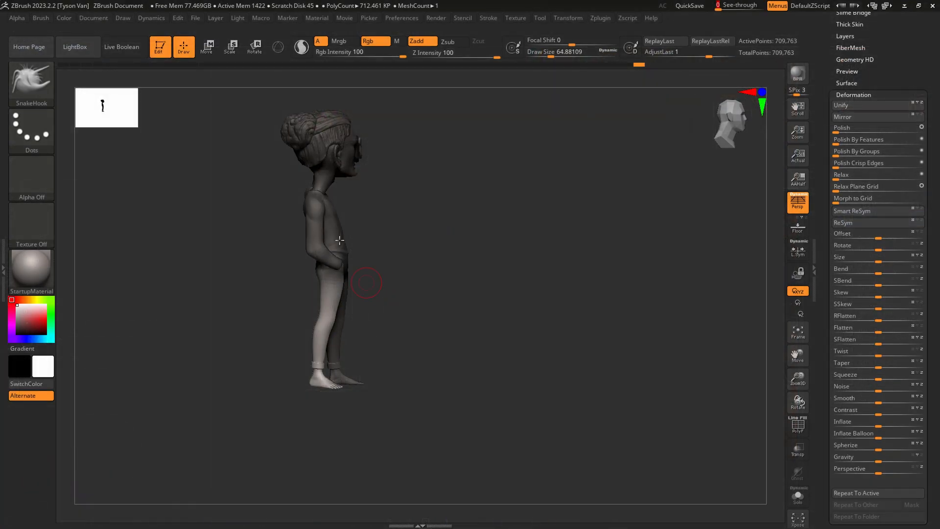
# Rotate the leg on the pocketed-hand side from the hip with a new transpose line and clear the mask.
pyautogui.click(254, 46)
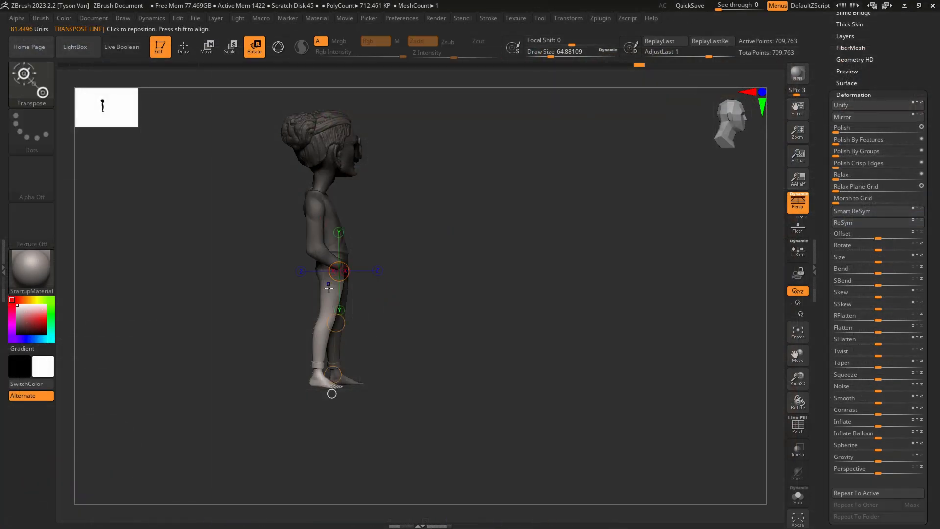
pyautogui.moveTo(339, 313); pyautogui.dragTo(414, 289)
pyautogui.moveTo(330, 275); pyautogui.dragTo(315, 377)
pyautogui.moveTo(387, 336); pyautogui.dragTo(423, 335)
pyautogui.moveTo(335, 326); pyautogui.dragTo(276, 334)
pyautogui.keyDown('ctrl'); pyautogui.moveTo(429, 337); pyautogui.dragTo(443, 355); pyautogui.keyUp('ctrl')
pyautogui.keyDown('ctrl'); pyautogui.moveTo(420, 319); pyautogui.dragTo(437, 310); pyautogui.keyUp('ctrl')
# Reshape the hips and waist from the front with SnakeHook at a Draw Size of about 163.
pyautogui.press('q')
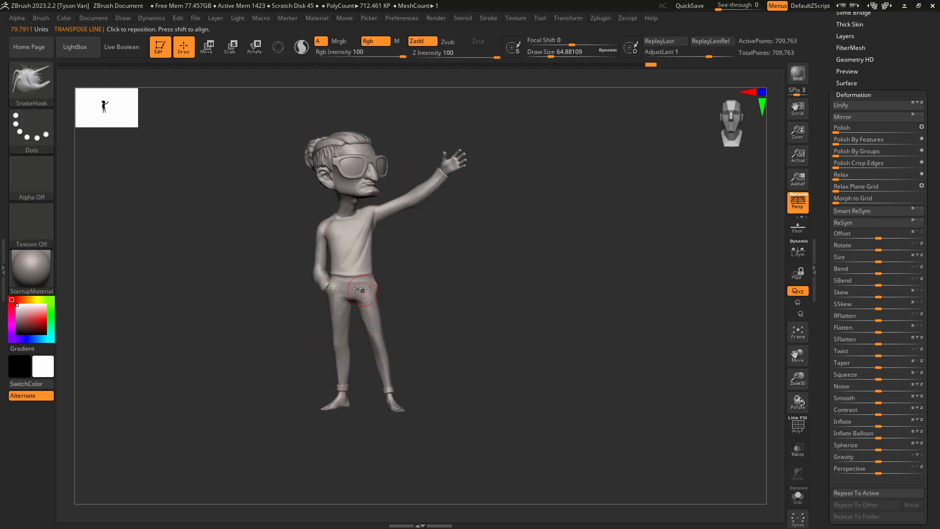
pyautogui.press('s')
pyautogui.moveTo(374, 294)
pyautogui.mouseDown()
pyautogui.moveTo(382, 318)
pyautogui.moveTo(319, 288)
pyautogui.mouseUp()
pyautogui.press('s')
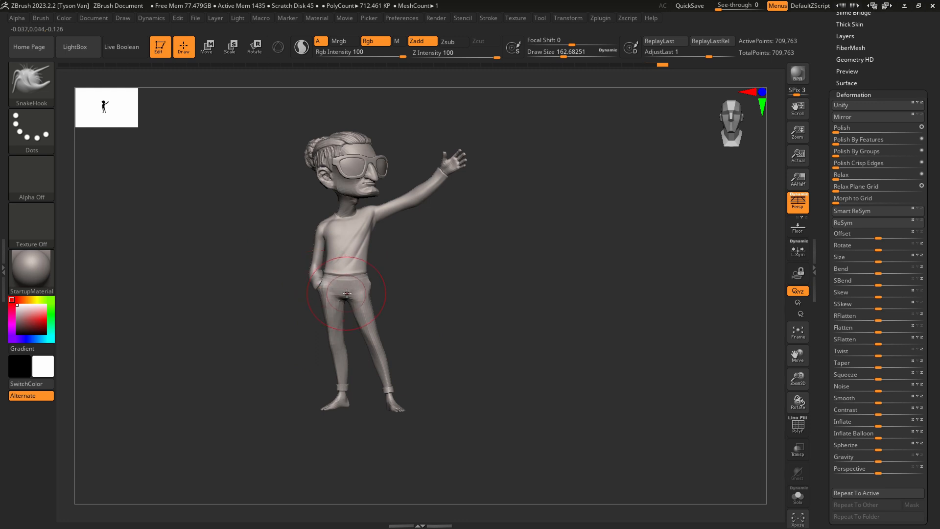
pyautogui.moveTo(347, 294); pyautogui.dragTo(299, 294, button='right')
# Examine the hip and torso silhouette from the side and front, trying Draw Sizes of about 344 and 187.
pyautogui.press('s')
pyautogui.moveTo(343, 295); pyautogui.dragTo(358, 296)
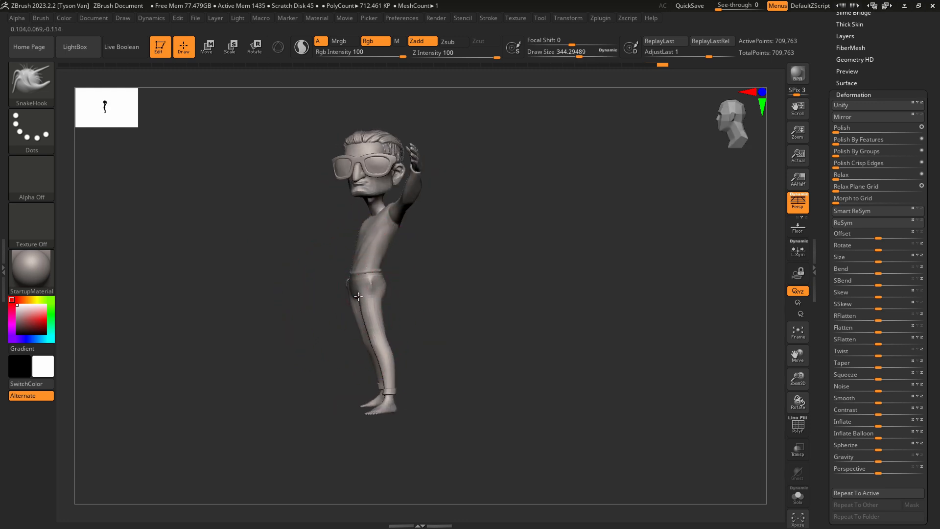
pyautogui.moveTo(370, 283); pyautogui.dragTo(347, 281, button='right')
pyautogui.press('s')
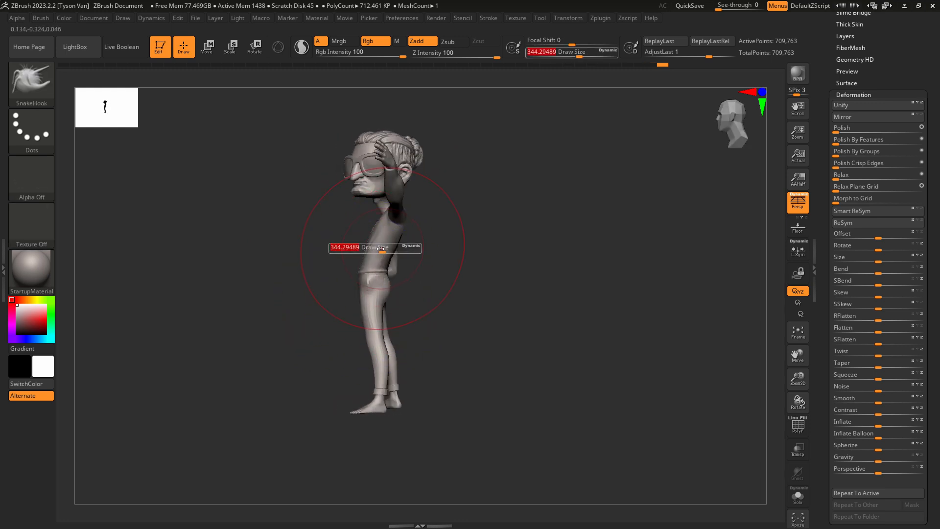
pyautogui.moveTo(379, 250); pyautogui.dragTo(372, 249)
pyautogui.moveTo(372, 238); pyautogui.dragTo(383, 235, button='right')
pyautogui.press('s')
pyautogui.moveTo(372, 233); pyautogui.dragTo(363, 226)
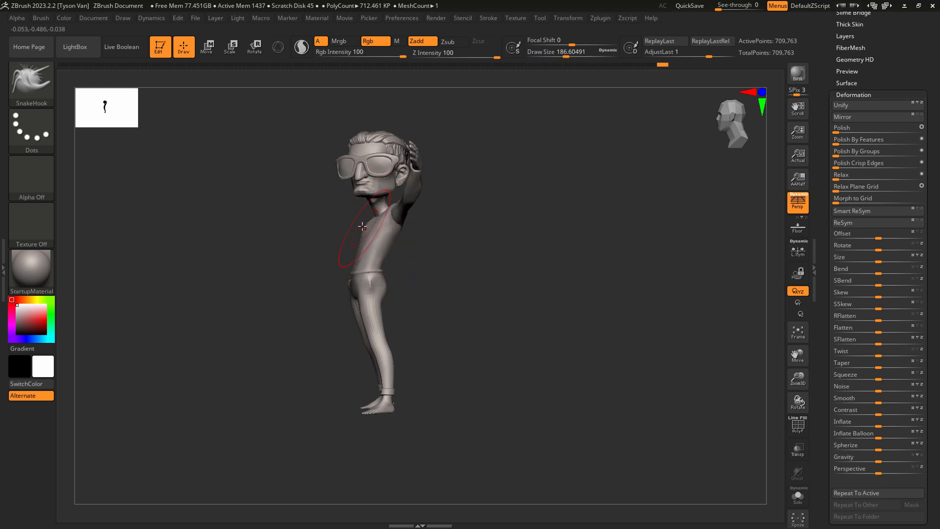
pyautogui.moveTo(363, 225); pyautogui.dragTo(421, 216, button='right')
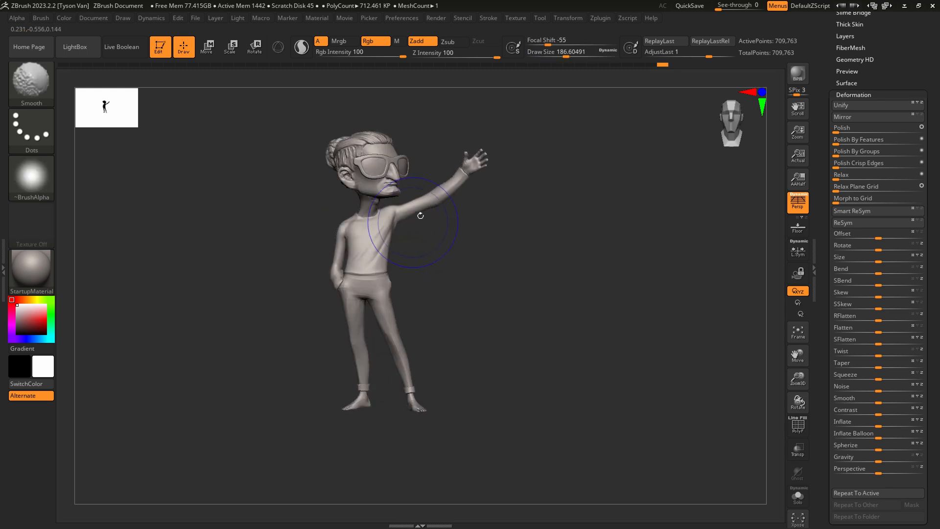
pyautogui.moveTo(369, 233)
pyautogui.mouseDown(button='right')
pyautogui.moveTo(443, 236)
pyautogui.moveTo(381, 273)
pyautogui.moveTo(351, 268)
pyautogui.moveTo(479, 268)
pyautogui.moveTo(431, 277)
pyautogui.moveTo(448, 254)
pyautogui.moveTo(428, 271)
pyautogui.mouseUp(button='right')
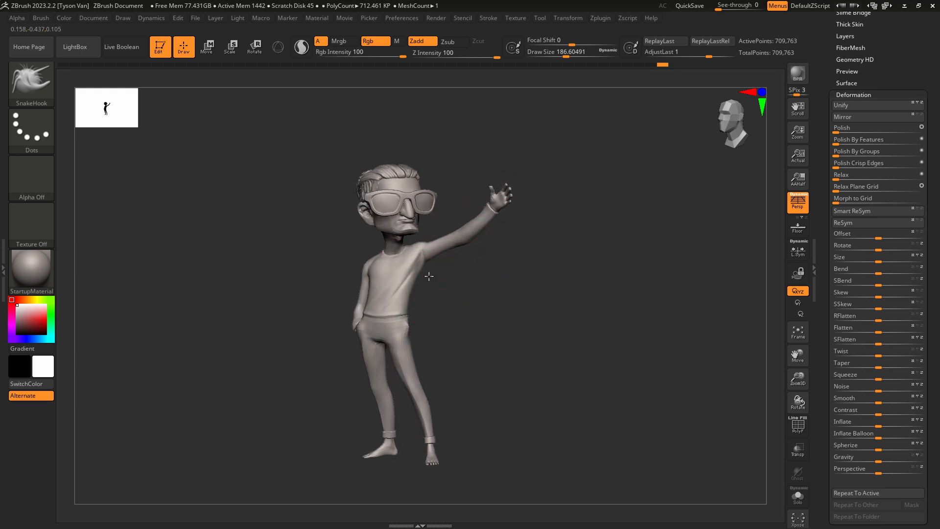
# Lasso-mask the raised arm up to the shoulder and open the Masking settings.
pyautogui.press('ctrl')
pyautogui.moveTo(441, 224)
pyautogui.keyDown('ctrl'); pyautogui.mouseDown()
pyautogui.moveTo(542, 163)
pyautogui.moveTo(428, 314)
pyautogui.moveTo(426, 255)
pyautogui.mouseUp(); pyautogui.keyUp('ctrl')
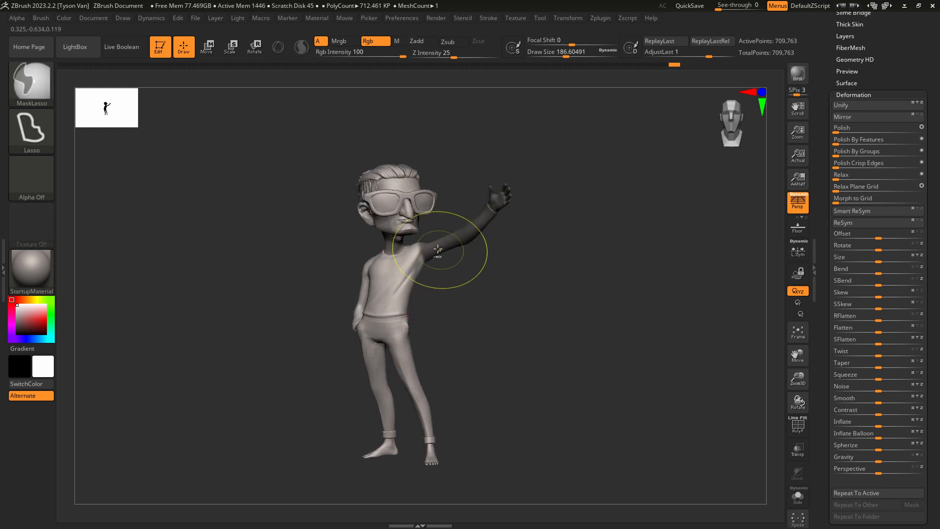
pyautogui.click(877, 95)
pyautogui.moveTo(875, 90); pyautogui.dragTo(871, 103)
pyautogui.click(848, 120)
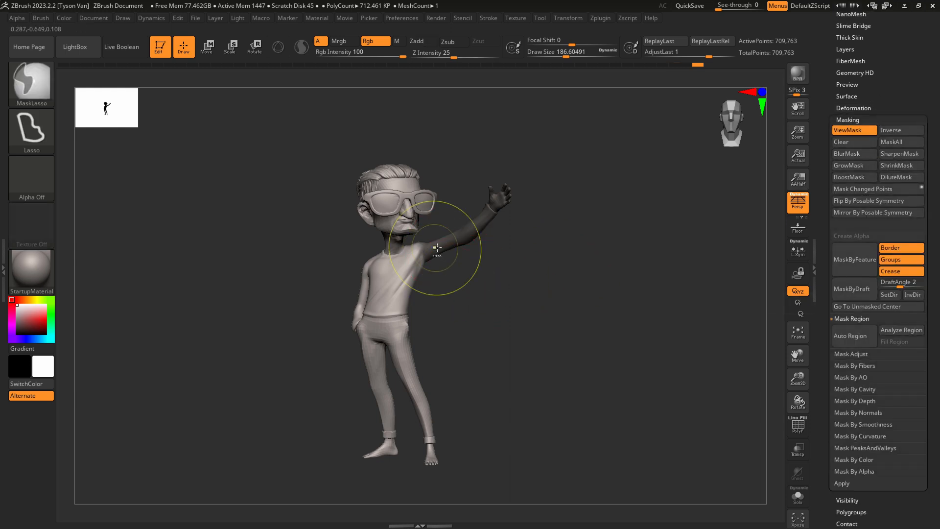
# Soften the arm mask's edge around the shoulder and armpit with MaskPen at Rgb Intensity 30 and a Draw Size of about 56.
pyautogui.keyDown('ctrl'); pyautogui.click(49, 84); pyautogui.keyUp('ctrl')
pyautogui.click(139, 89)
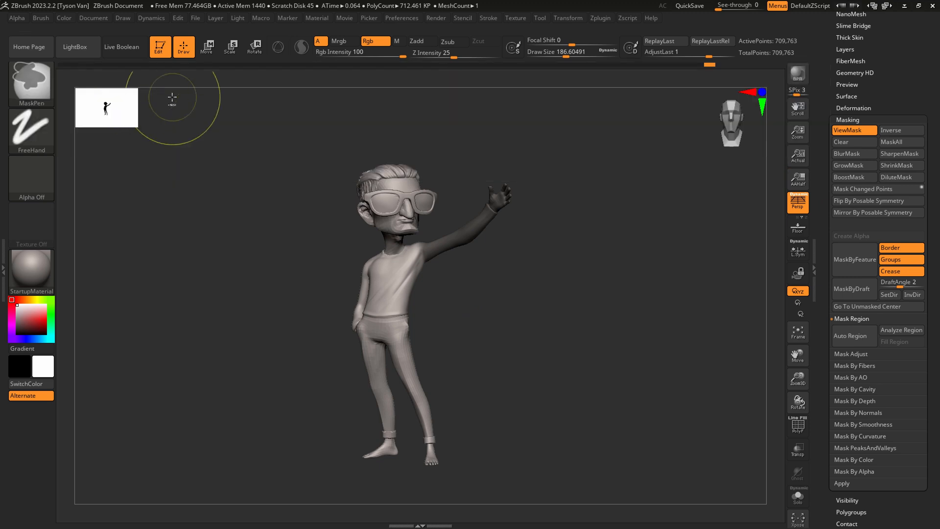
pyautogui.moveTo(389, 48); pyautogui.dragTo(385, 51)
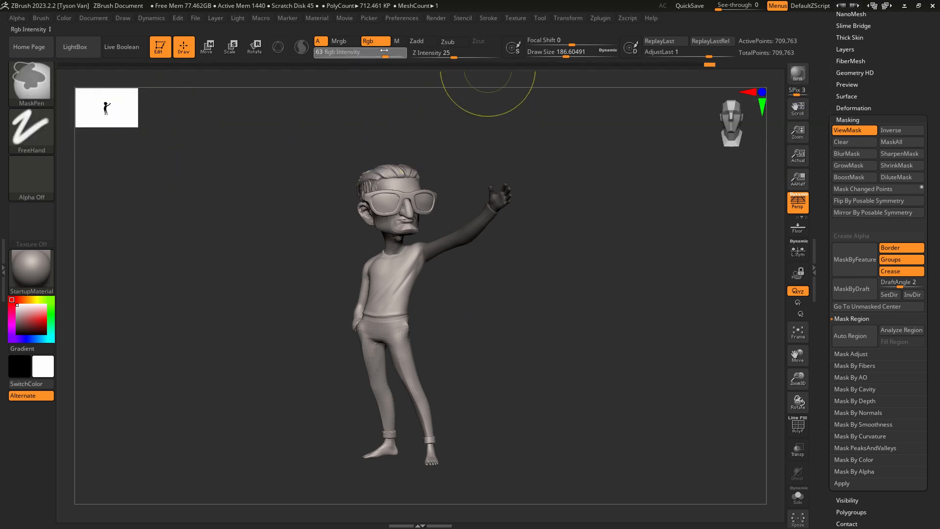
pyautogui.moveTo(461, 147)
pyautogui.keyDown('alt'); pyautogui.mouseDown()
pyautogui.moveTo(444, 240)
pyautogui.moveTo(410, 257)
pyautogui.mouseUp(); pyautogui.keyUp('alt')
pyautogui.press('s')
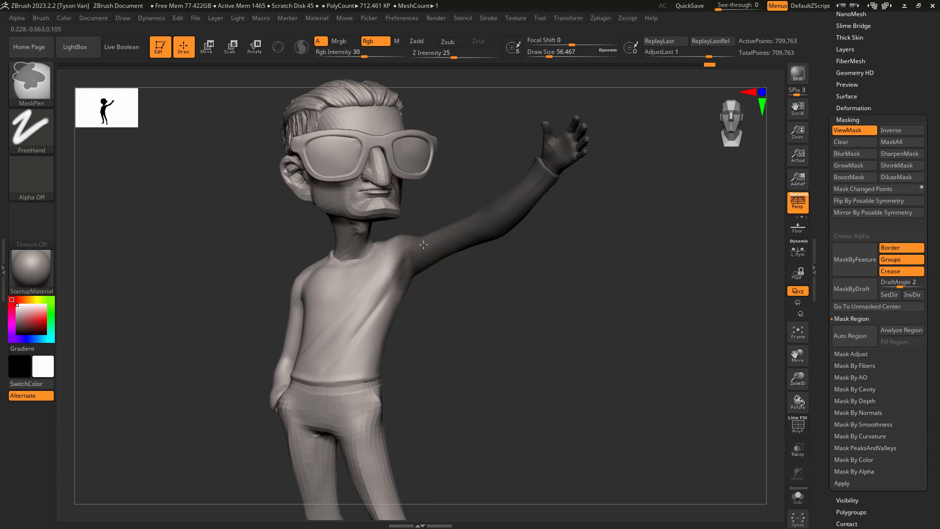
pyautogui.keyDown('ctrl'); pyautogui.click(419, 252); pyautogui.keyUp('ctrl')
pyautogui.moveTo(440, 289); pyautogui.dragTo(294, 287)
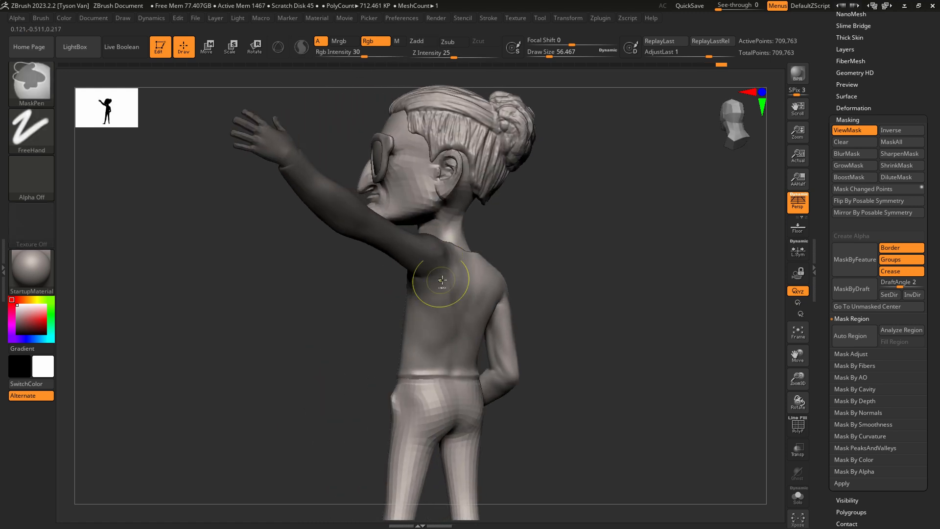
pyautogui.keyDown('shift'); pyautogui.moveTo(442, 280); pyautogui.dragTo(434, 280, button='right'); pyautogui.keyUp('shift')
pyautogui.moveTo(436, 333)
pyautogui.mouseDown(button='right')
pyautogui.moveTo(542, 319)
pyautogui.moveTo(489, 246)
pyautogui.mouseUp(button='right')
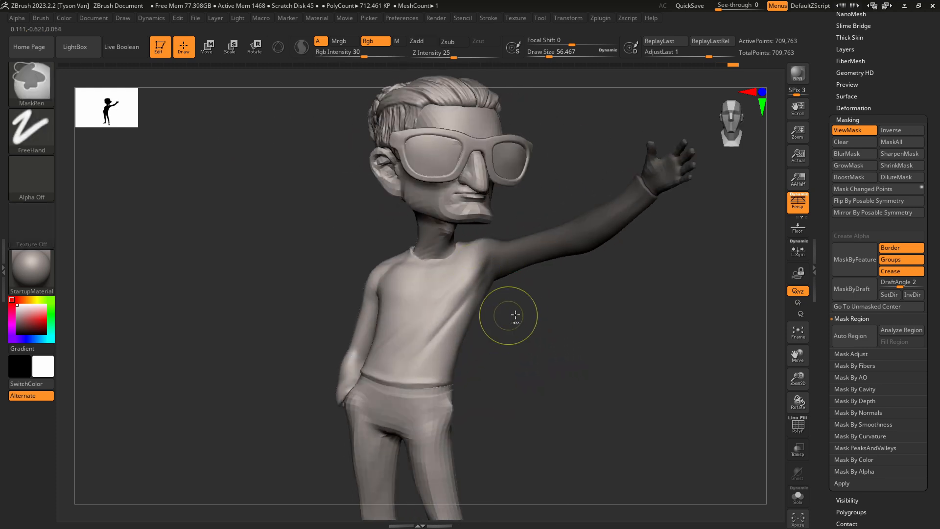
# Invert the mask and rotate the raised arm from the shoulder with a new transpose line.
pyautogui.keyDown('ctrl'); pyautogui.click(540, 320); pyautogui.keyUp('ctrl')
pyautogui.moveTo(540, 320); pyautogui.dragTo(553, 328, button='right')
pyautogui.click(258, 51)
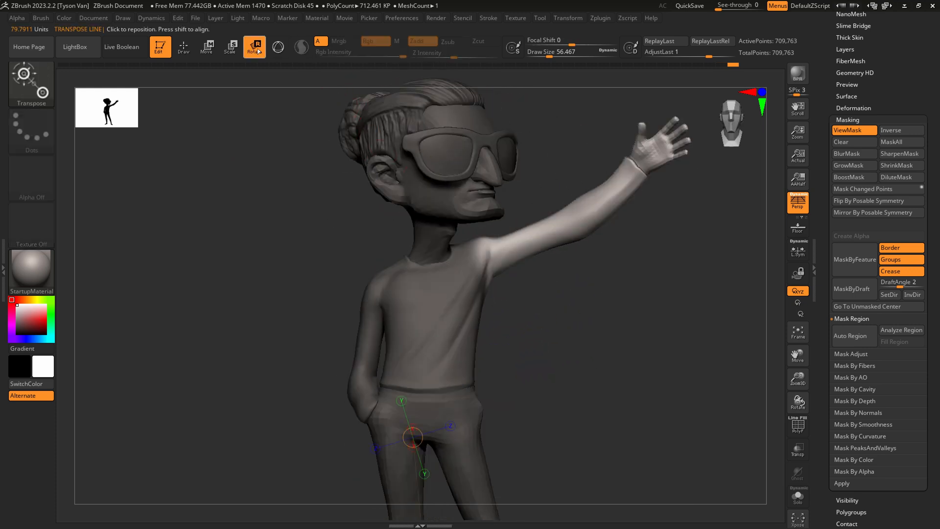
pyautogui.click(486, 267)
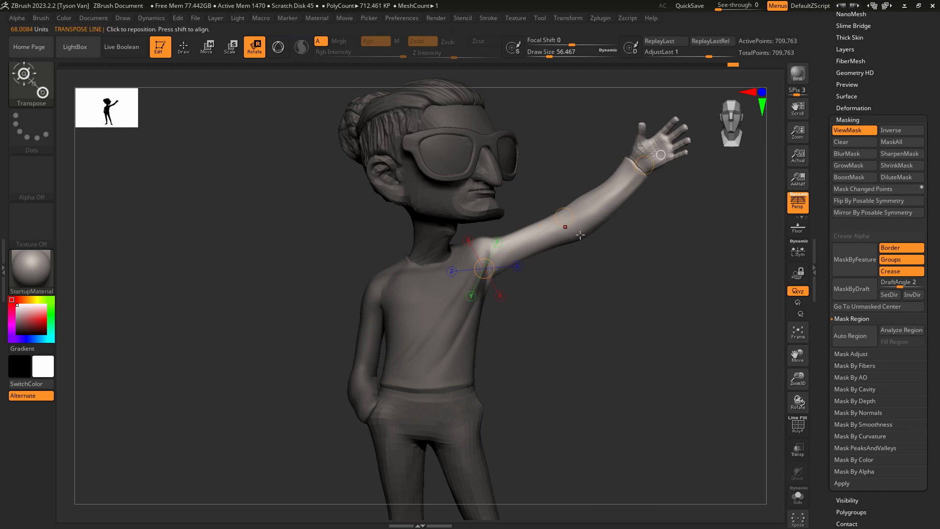
pyautogui.moveTo(645, 262); pyautogui.dragTo(577, 221, button='right')
pyautogui.moveTo(595, 219); pyautogui.dragTo(568, 150)
pyautogui.moveTo(614, 254)
pyautogui.mouseDown()
pyautogui.moveTo(639, 258)
pyautogui.moveTo(569, 220)
pyautogui.moveTo(552, 258)
pyautogui.moveTo(540, 254)
pyautogui.moveTo(582, 193)
pyautogui.moveTo(568, 222)
pyautogui.mouseUp()
# Lasso-mask everything except the raised hand and rotate the hand at the wrist with a new transpose line.
pyautogui.click(39, 89)
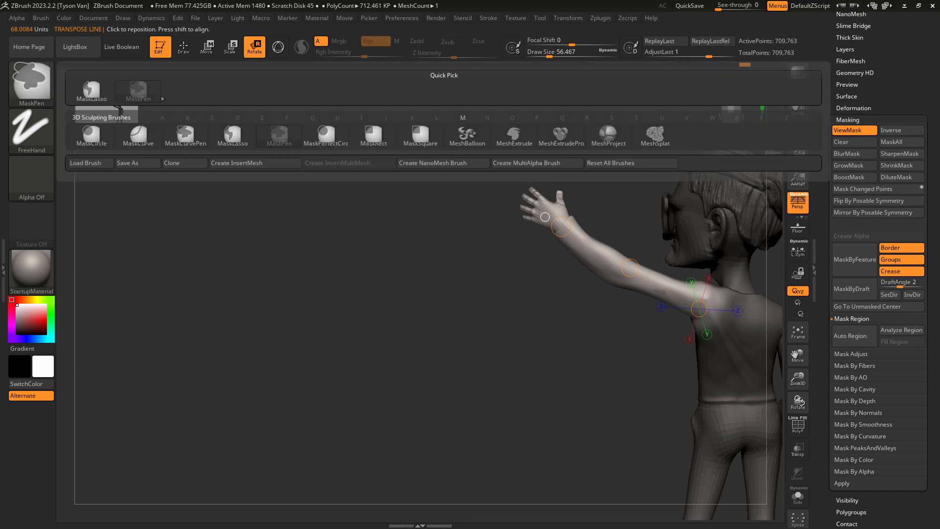
pyautogui.click(233, 136)
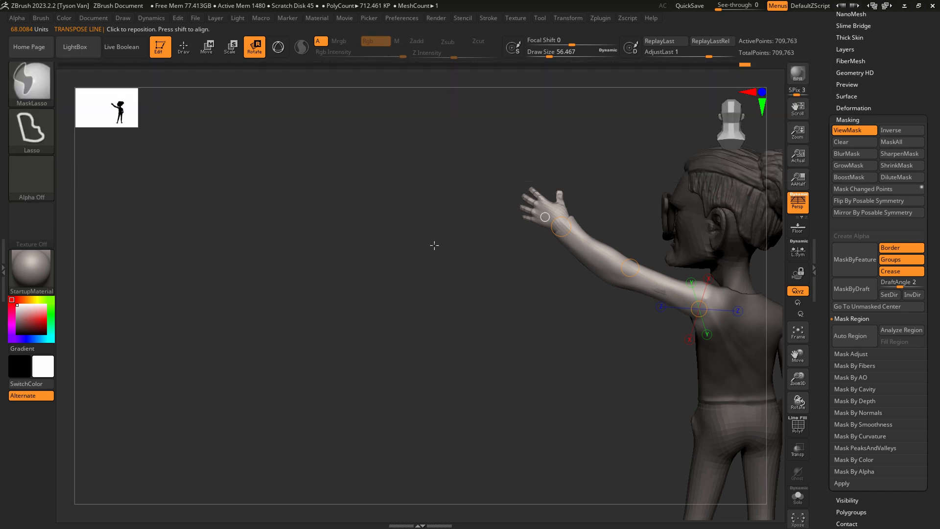
pyautogui.moveTo(529, 282)
pyautogui.keyDown('ctrl'); pyautogui.mouseDown()
pyautogui.moveTo(583, 198)
pyautogui.moveTo(725, 274)
pyautogui.moveTo(630, 441)
pyautogui.moveTo(553, 354)
pyautogui.moveTo(489, 317)
pyautogui.moveTo(440, 213)
pyautogui.mouseUp(); pyautogui.keyUp('ctrl')
pyautogui.keyDown('ctrl'); pyautogui.click(440, 213); pyautogui.keyUp('ctrl')
pyautogui.click(431, 187)
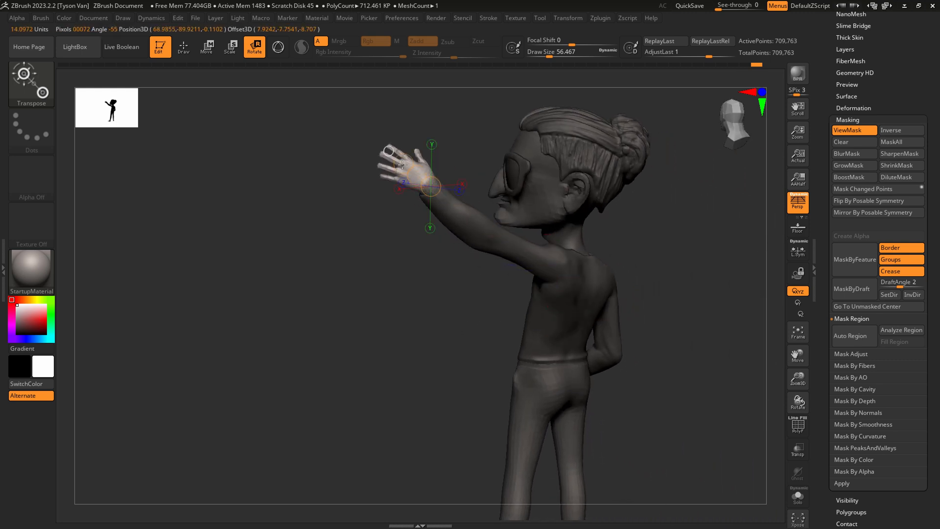
pyautogui.moveTo(437, 229); pyautogui.dragTo(510, 196)
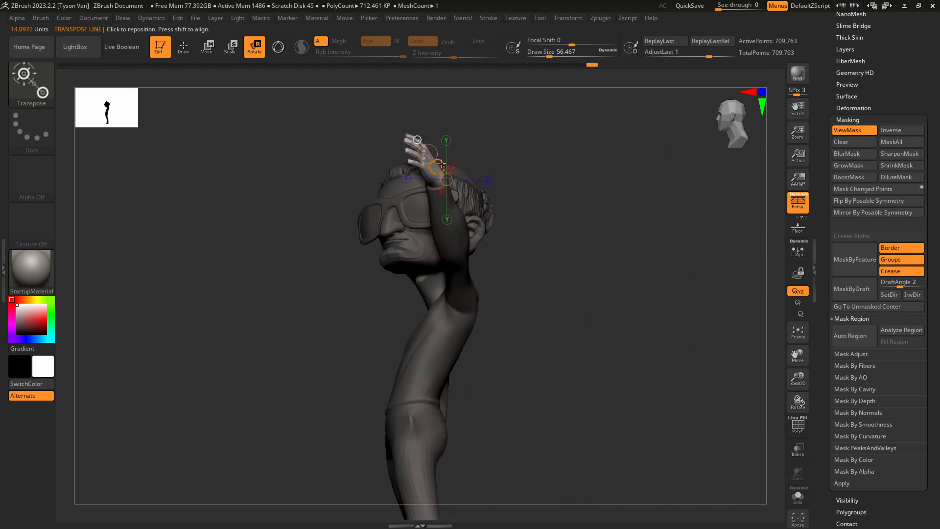
pyautogui.moveTo(428, 169)
pyautogui.mouseDown()
pyautogui.moveTo(409, 141)
pyautogui.moveTo(433, 151)
pyautogui.mouseUp()
pyautogui.moveTo(436, 159); pyautogui.dragTo(573, 221, button='right')
pyautogui.moveTo(574, 275)
pyautogui.keyDown('alt'); pyautogui.mouseDown(button='right')
pyautogui.moveTo(548, 275)
pyautogui.moveTo(445, 233)
pyautogui.mouseUp(button='right'); pyautogui.keyUp('alt')
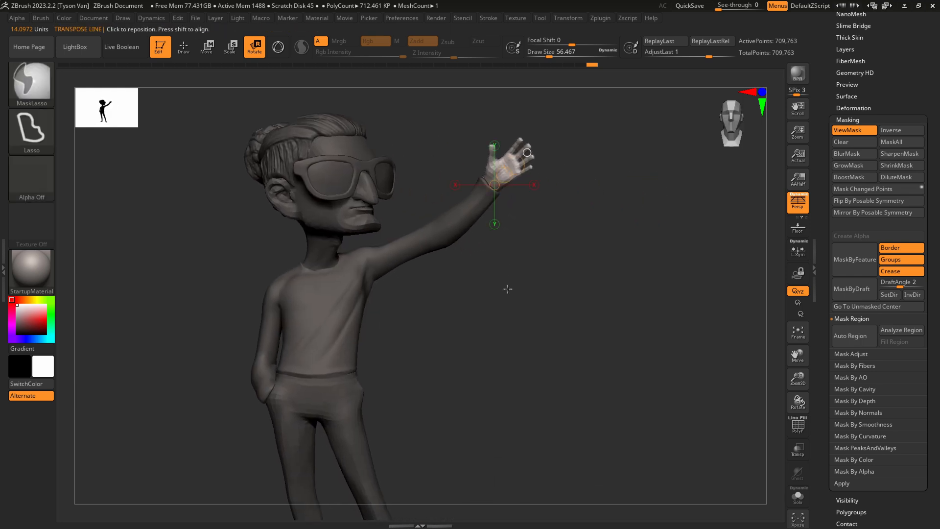
# Enlarge the raised hand from the wrist with Transpose Scale, turn off the mask display and return to Draw mode.
pyautogui.click(231, 48)
pyautogui.moveTo(518, 201); pyautogui.dragTo(537, 200, button='right')
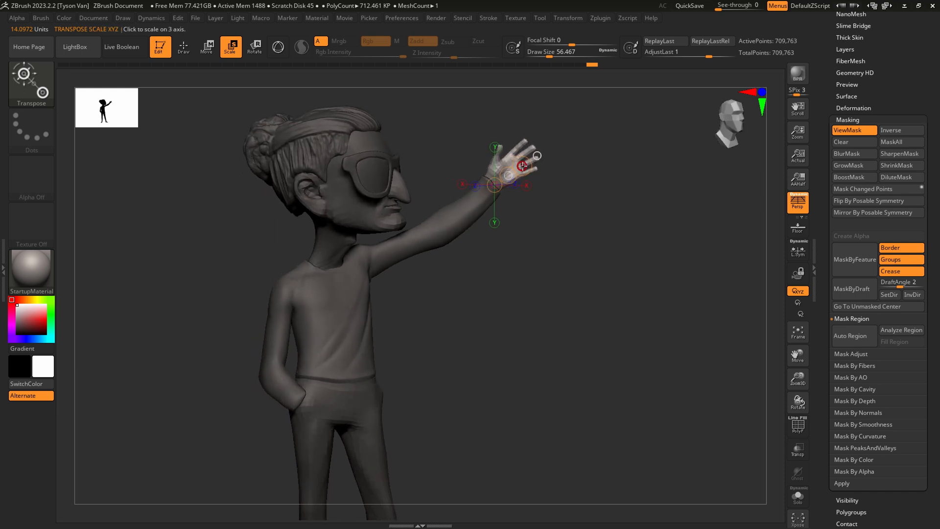
pyautogui.moveTo(523, 165)
pyautogui.mouseDown()
pyautogui.moveTo(511, 155)
pyautogui.moveTo(527, 167)
pyautogui.mouseUp()
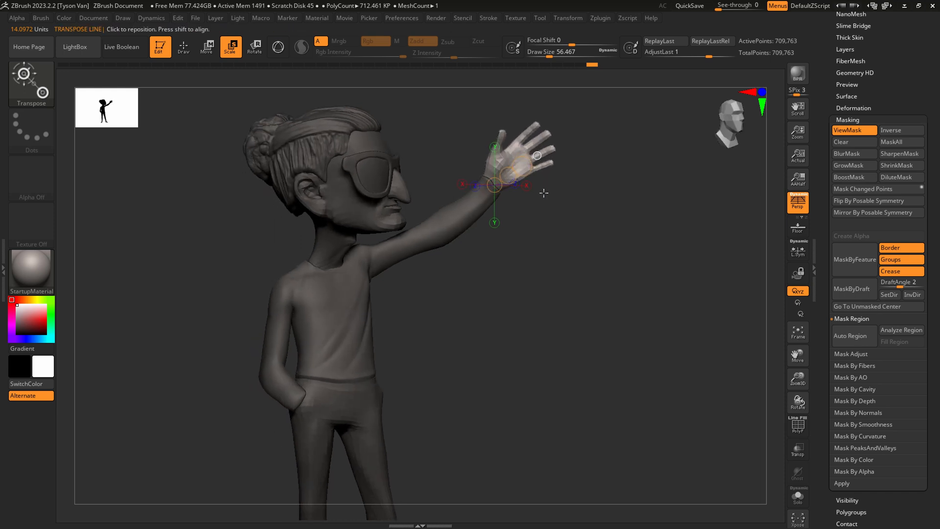
pyautogui.moveTo(543, 193); pyautogui.dragTo(490, 186, button='right')
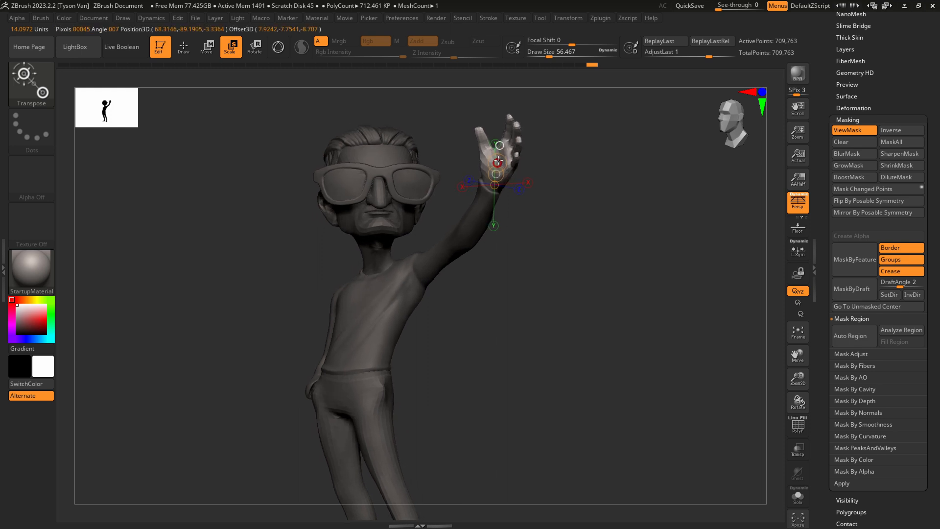
pyautogui.moveTo(550, 247)
pyautogui.mouseDown(button='right')
pyautogui.moveTo(506, 319)
pyautogui.moveTo(451, 350)
pyautogui.moveTo(482, 355)
pyautogui.moveTo(504, 340)
pyautogui.moveTo(477, 321)
pyautogui.moveTo(390, 307)
pyautogui.mouseUp(button='right')
pyautogui.hotkey('ctrl', 'h')
pyautogui.press('q')
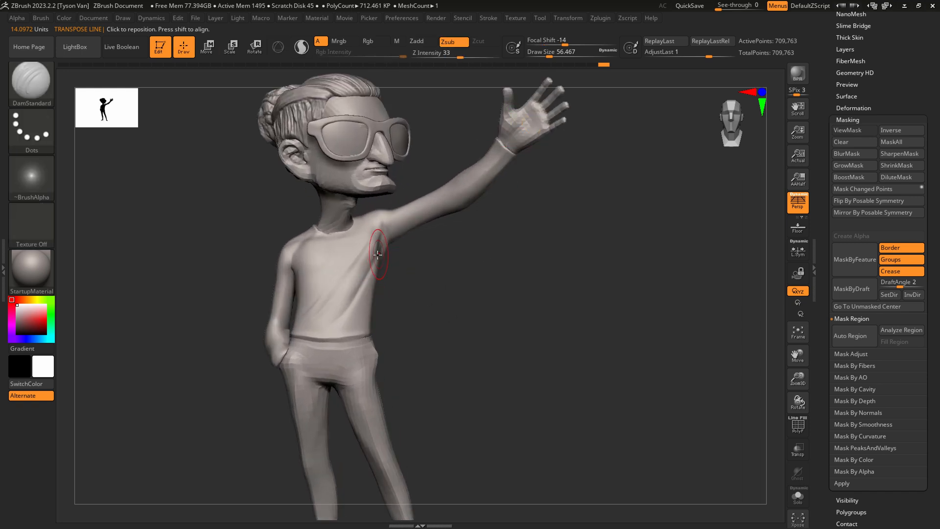
# Reshape the armpit and shoulder of the raised arm with SnakeHook at Draw Sizes of about 68 and 49.
pyautogui.press('b')
pyautogui.press('s')
pyautogui.press('h')
pyautogui.press('s')
pyautogui.moveTo(363, 249); pyautogui.dragTo(367, 250)
pyautogui.moveTo(366, 249); pyautogui.dragTo(377, 248, button='right')
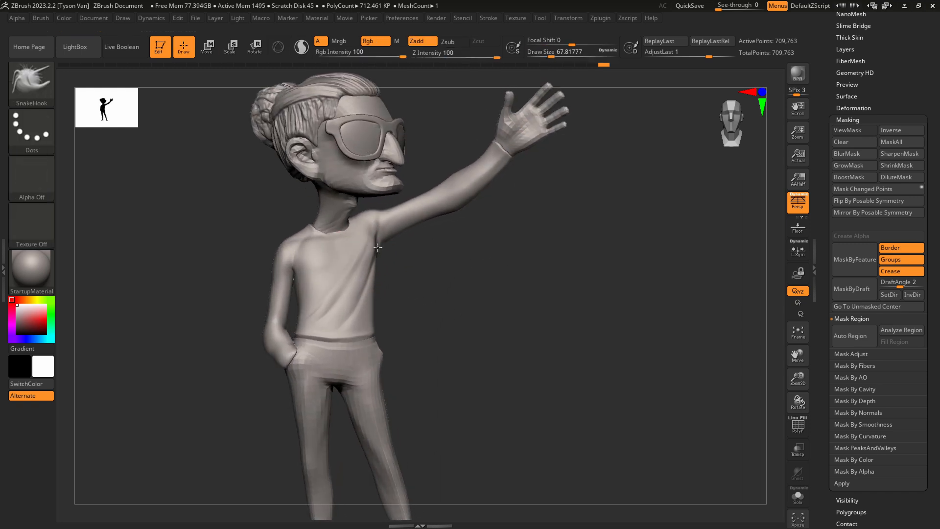
pyautogui.moveTo(377, 248); pyautogui.dragTo(369, 237)
pyautogui.press('s')
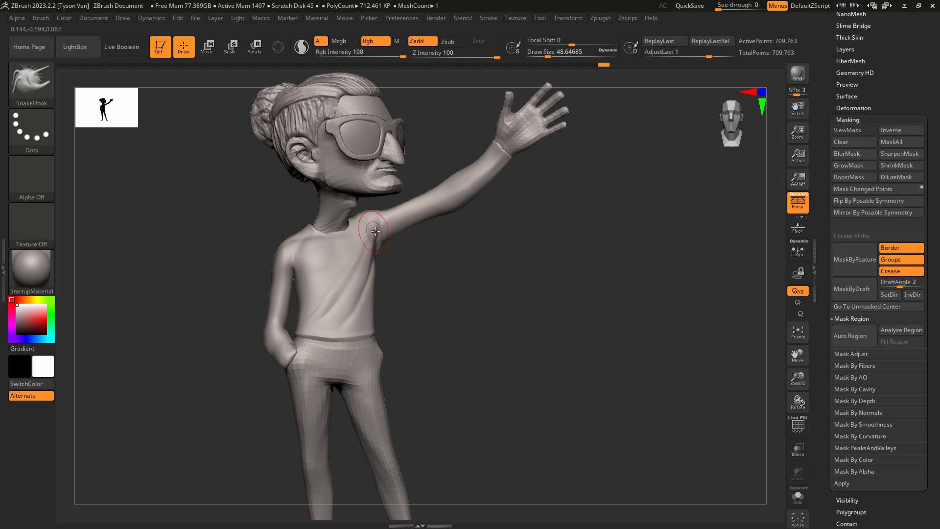
pyautogui.moveTo(472, 300); pyautogui.dragTo(442, 307, button='right')
pyautogui.keyDown('alt'); pyautogui.moveTo(442, 307); pyautogui.dragTo(467, 312, button='right'); pyautogui.keyUp('alt')
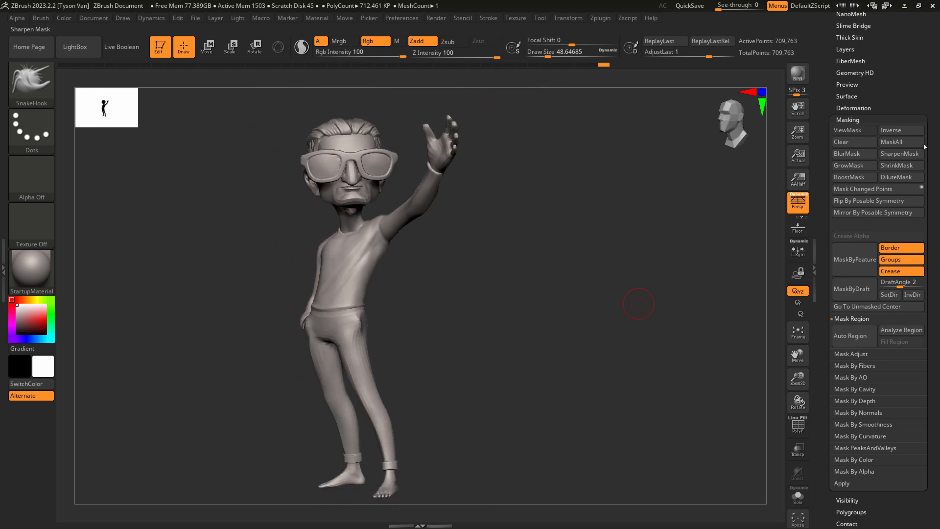
# Compare the original tool with the TPose1_neistat_003 mesh and transfer the pose to the original subtools with Transpose Master's TPose|SubT.
pyautogui.moveTo(913, 44); pyautogui.dragTo(910, 295)
pyautogui.click(858, 186)
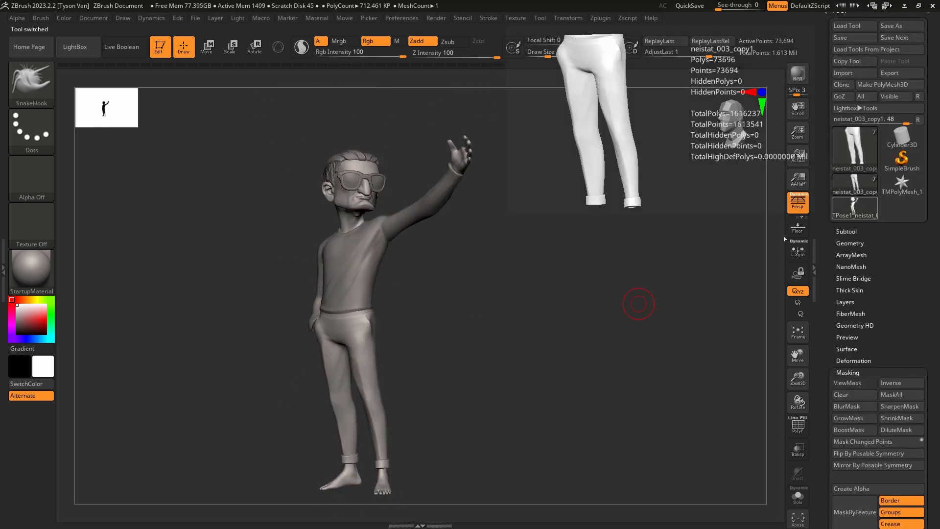
pyautogui.moveTo(495, 381); pyautogui.dragTo(468, 373)
pyautogui.click(861, 210)
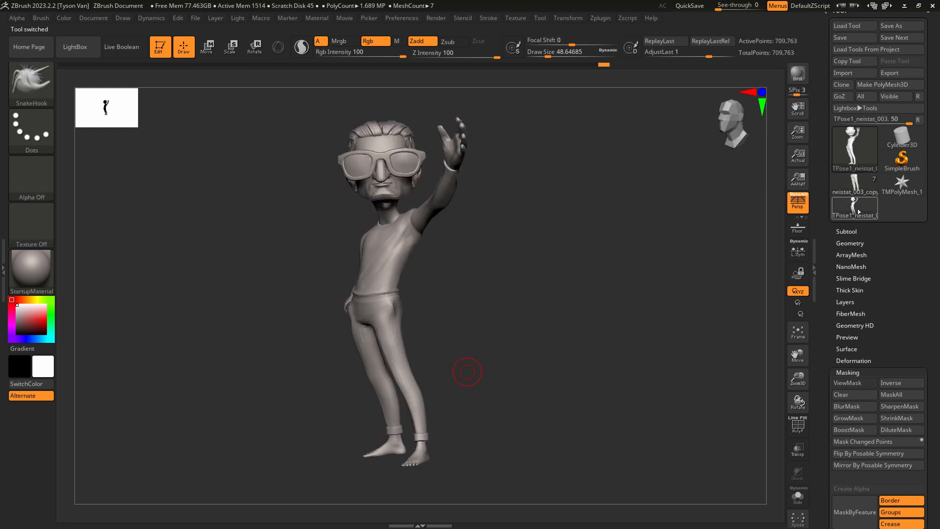
pyautogui.moveTo(605, 318); pyautogui.dragTo(568, 338)
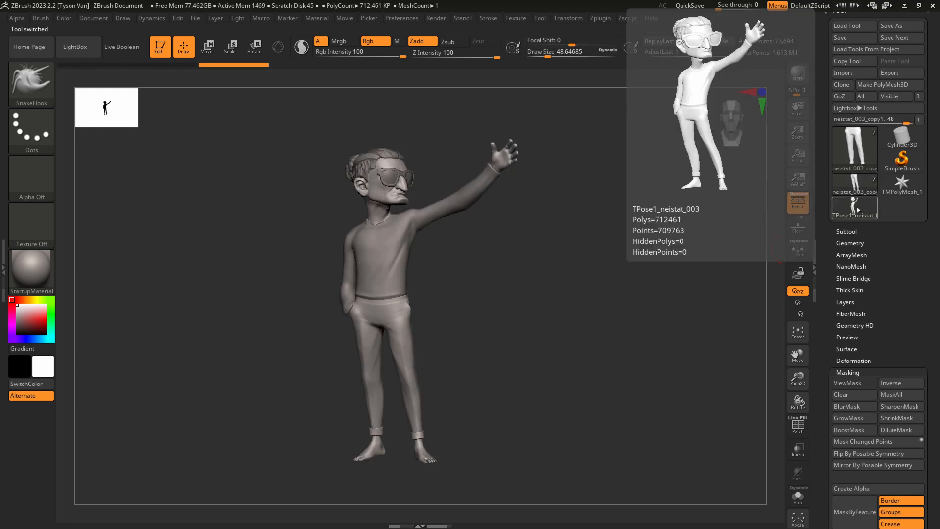
pyautogui.moveTo(855, 210)
pyautogui.moveTo(857, 191)
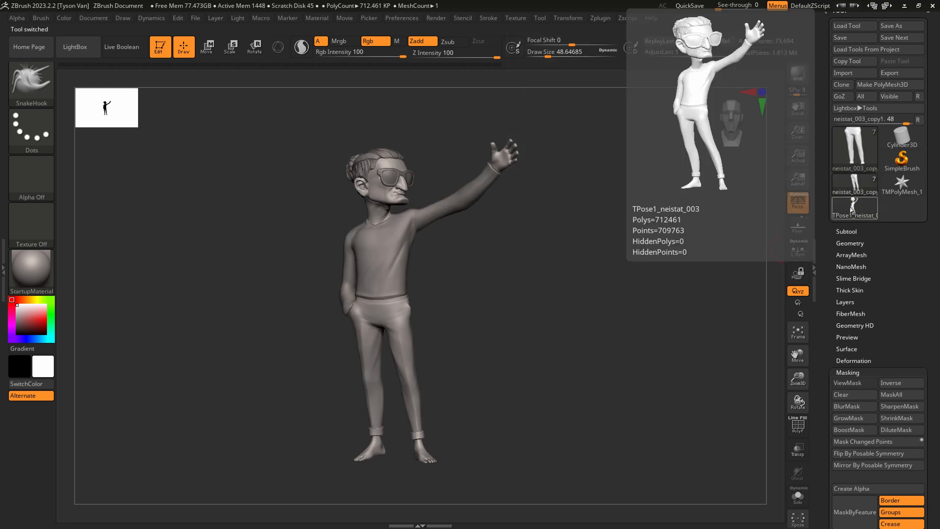
pyautogui.click(601, 18)
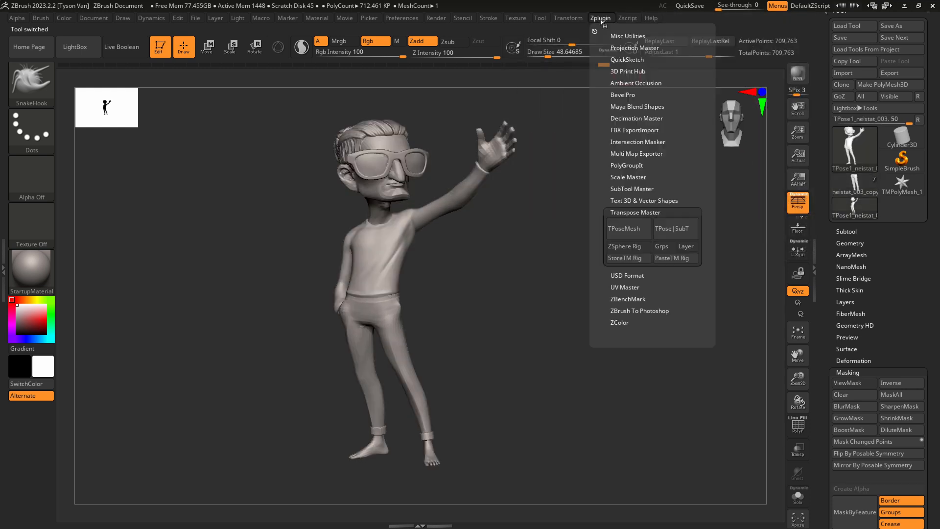
pyautogui.click(672, 229)
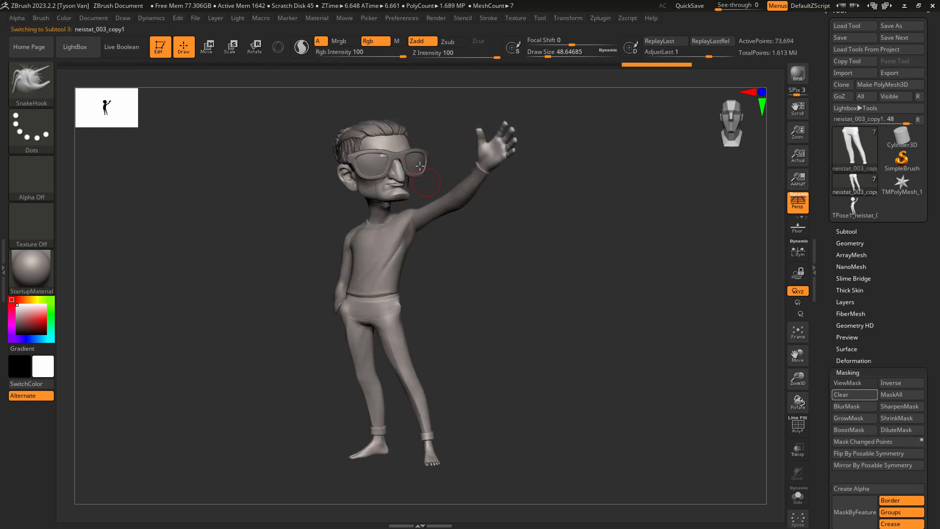
# Select the sunglasses subtool, place the transform gizmo on it and adjust how the glasses sit on the face.
pyautogui.keyDown('alt'); pyautogui.click(404, 158); pyautogui.keyUp('alt')
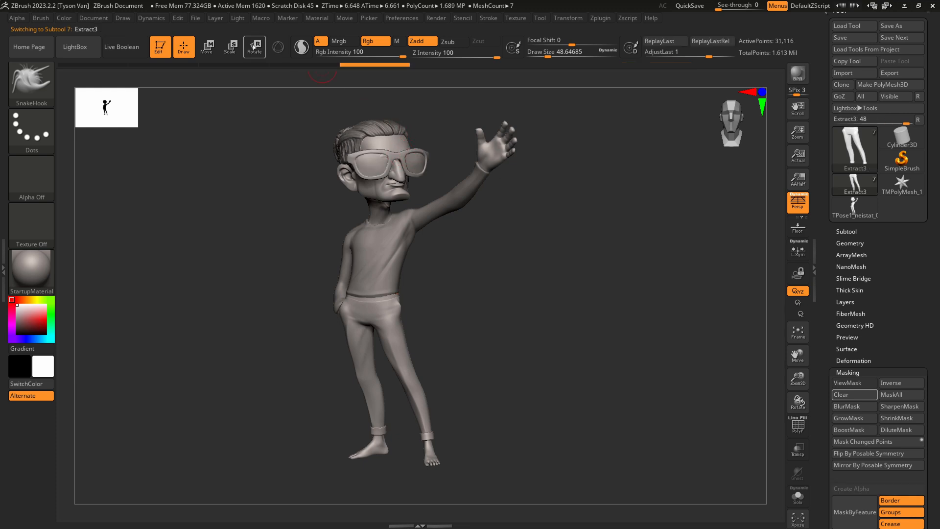
pyautogui.press('e')
pyautogui.scroll(5, 394, 156)
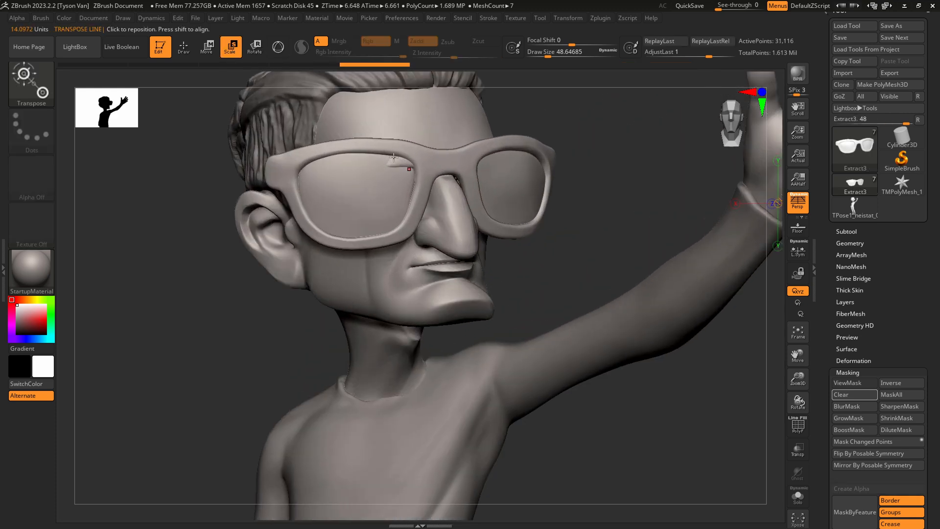
pyautogui.keyDown('alt'); pyautogui.moveTo(744, 125); pyautogui.dragTo(622, 265); pyautogui.keyUp('alt')
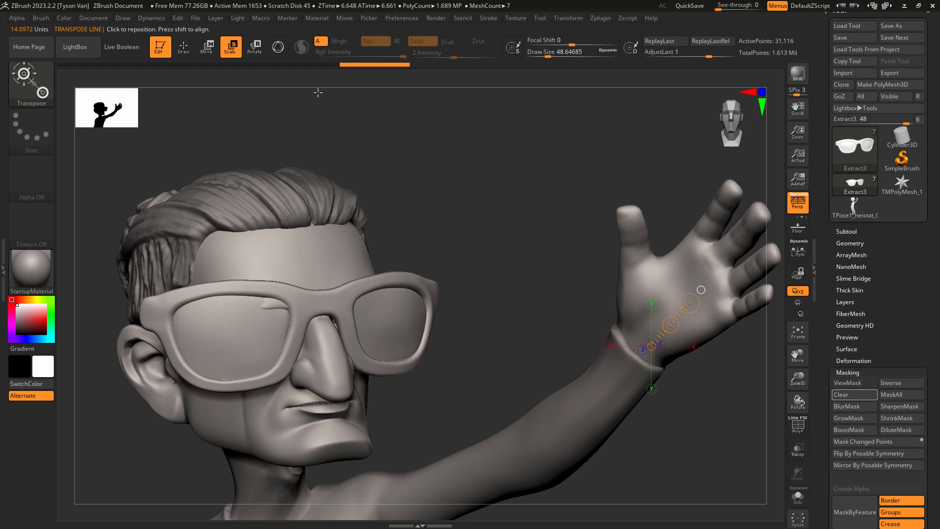
pyautogui.click(281, 50)
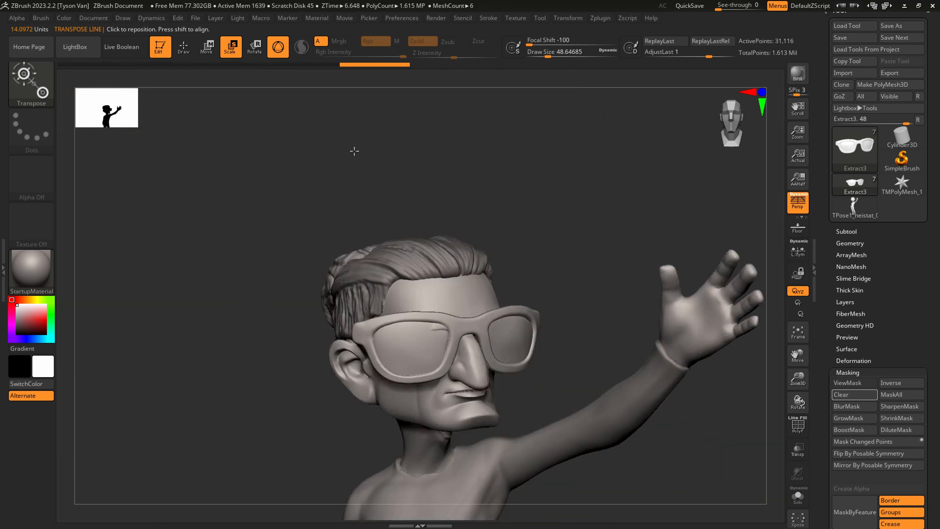
pyautogui.press('y')
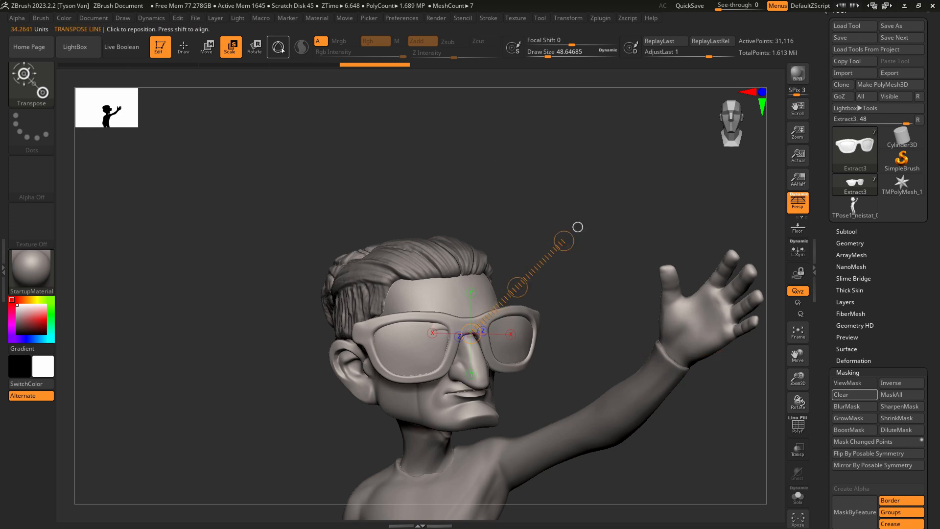
pyautogui.press('y')
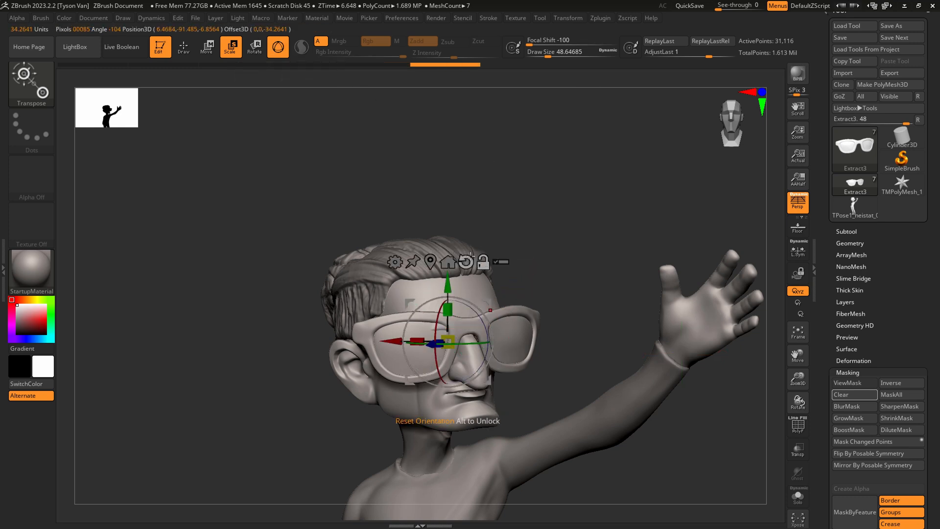
pyautogui.click(484, 263)
pyautogui.moveTo(304, 318); pyautogui.dragTo(443, 340)
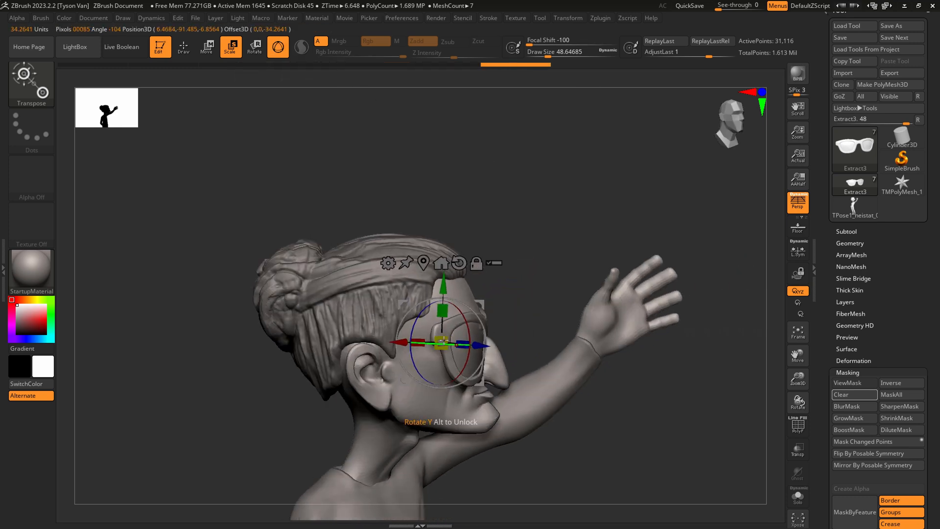
pyautogui.moveTo(529, 357)
pyautogui.mouseDown()
pyautogui.moveTo(484, 305)
pyautogui.moveTo(481, 330)
pyautogui.moveTo(483, 308)
pyautogui.mouseUp()
# Smooth and refine the sunglasses with Smooth and SnakeHook at a Draw Size of about 27, and select the neistat_003 subtool.
pyautogui.press('q')
pyautogui.scroll(3, 488, 316)
pyautogui.press('s')
pyautogui.press('s')
pyautogui.moveTo(504, 337)
pyautogui.mouseDown(button='right')
pyautogui.moveTo(453, 338)
pyautogui.moveTo(508, 347)
pyautogui.mouseUp(button='right')
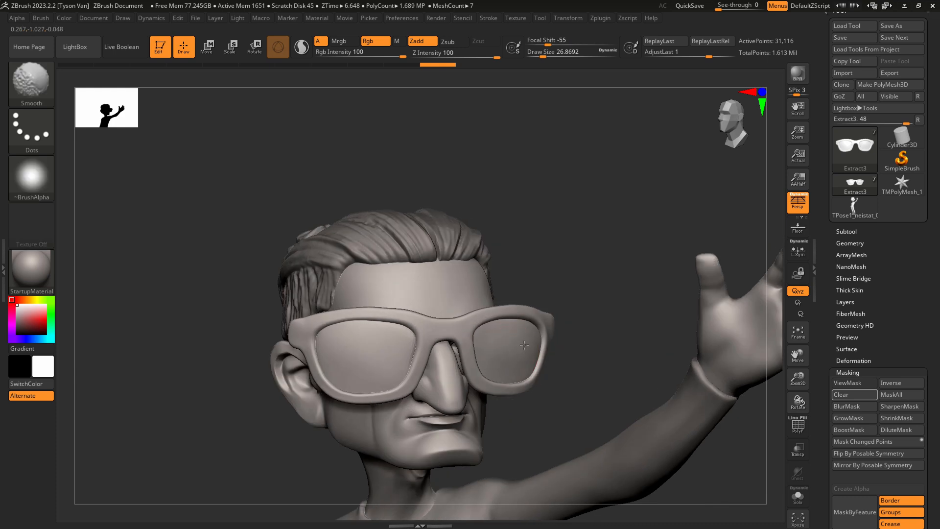
pyautogui.keyDown('ctrl'); pyautogui.moveTo(381, 369); pyautogui.dragTo(375, 318, button='right'); pyautogui.keyUp('ctrl')
pyautogui.moveTo(417, 343)
pyautogui.mouseDown(button='right')
pyautogui.moveTo(510, 377)
pyautogui.moveTo(415, 336)
pyautogui.moveTo(410, 321)
pyautogui.mouseUp(button='right')
pyautogui.moveTo(539, 365); pyautogui.dragTo(454, 269, button='right')
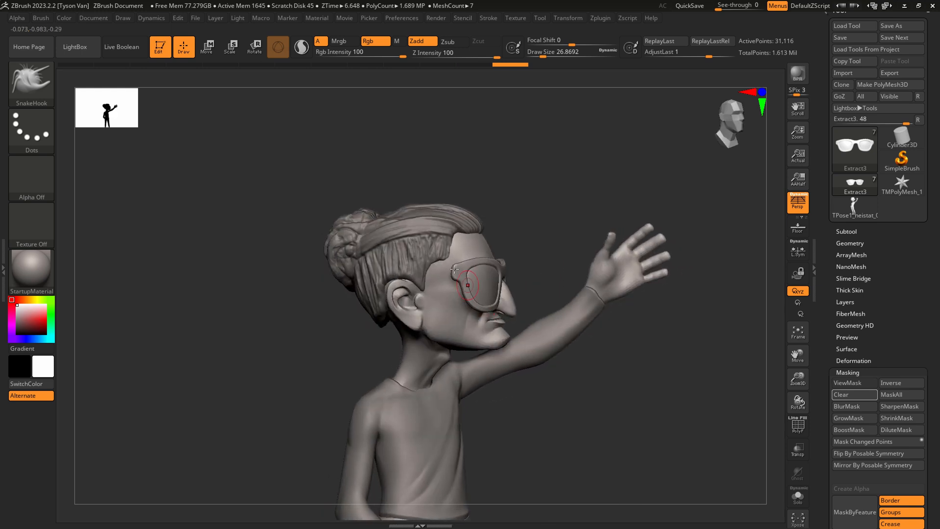
pyautogui.moveTo(468, 331); pyautogui.dragTo(458, 318, button='right')
pyautogui.keyDown('alt'); pyautogui.click(458, 317); pyautogui.keyUp('alt')
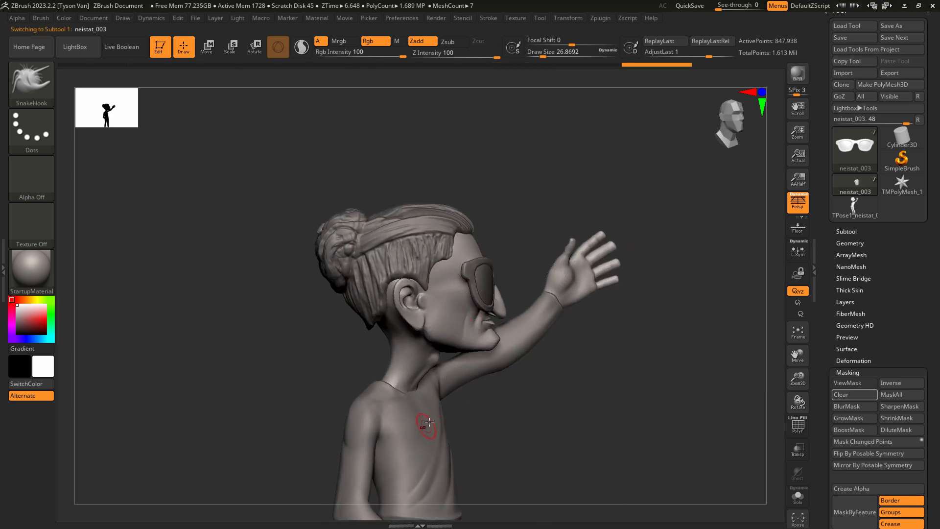
# Isolate the body subtool with Solo mode and ready the hPolish brush at a Draw Size of about 31.
pyautogui.click(799, 497)
pyautogui.press('b')
pyautogui.press('h')
pyautogui.press('p')
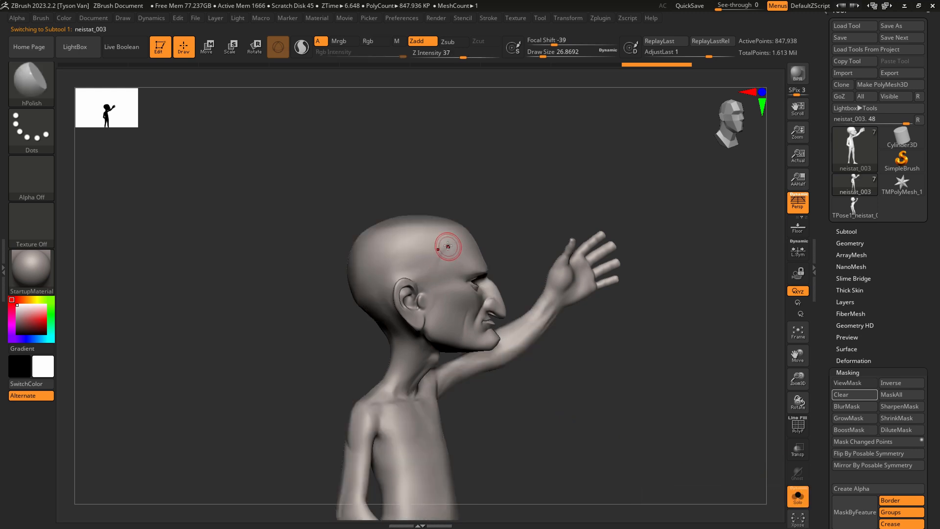
pyautogui.press('s')
pyautogui.click(443, 254)
pyautogui.moveTo(448, 248); pyautogui.dragTo(435, 261)
pyautogui.moveTo(437, 260); pyautogui.dragTo(604, 254, button='right')
pyautogui.moveTo(498, 267); pyautogui.dragTo(595, 377, button='right')
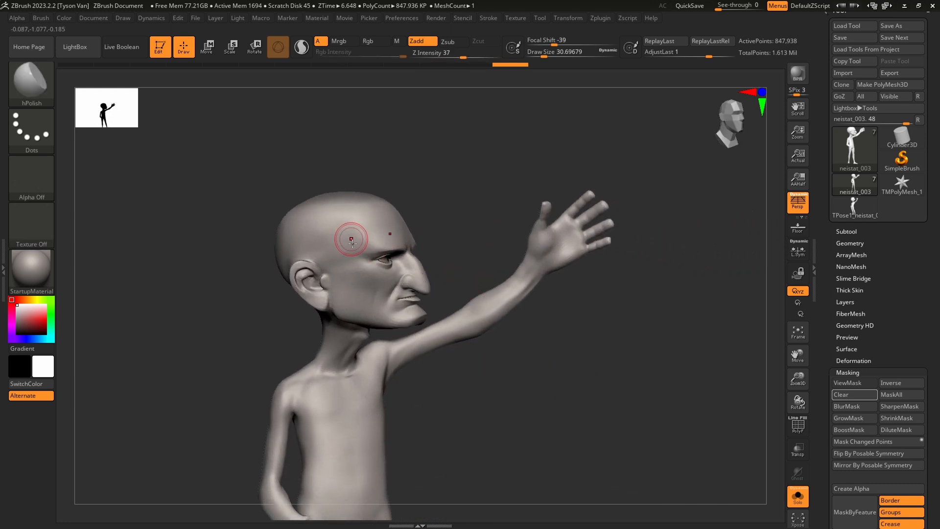
pyautogui.moveTo(352, 242)
pyautogui.keyDown('ctrl'); pyautogui.mouseDown(button='right')
pyautogui.moveTo(355, 289)
pyautogui.moveTo(345, 290)
pyautogui.mouseUp(button='right'); pyautogui.keyUp('ctrl')
# Paint a filled temple-arm-shaped mask on the side of the head above the ear with MaskPen at a Draw Size of about 8.4.
pyautogui.keyDown('ctrl'); pyautogui.click(33, 82); pyautogui.keyUp('ctrl')
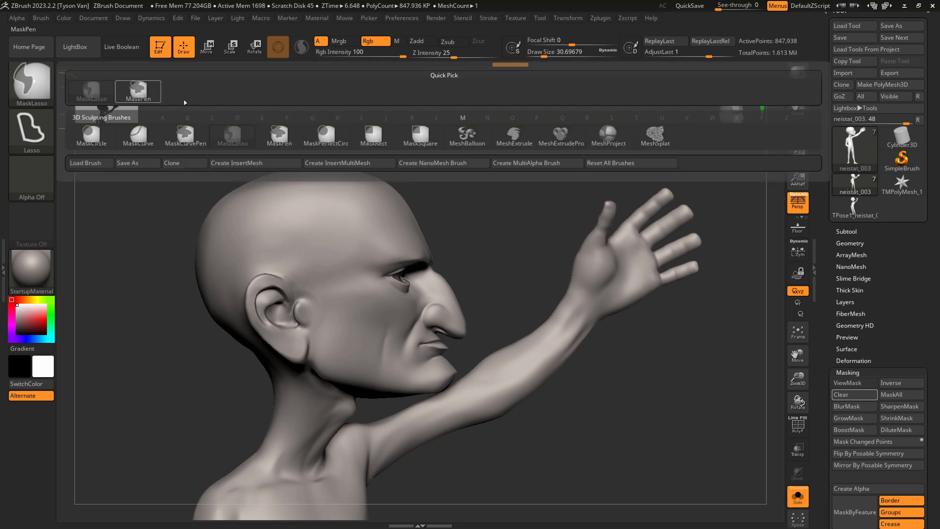
pyautogui.click(147, 98)
pyautogui.press('s')
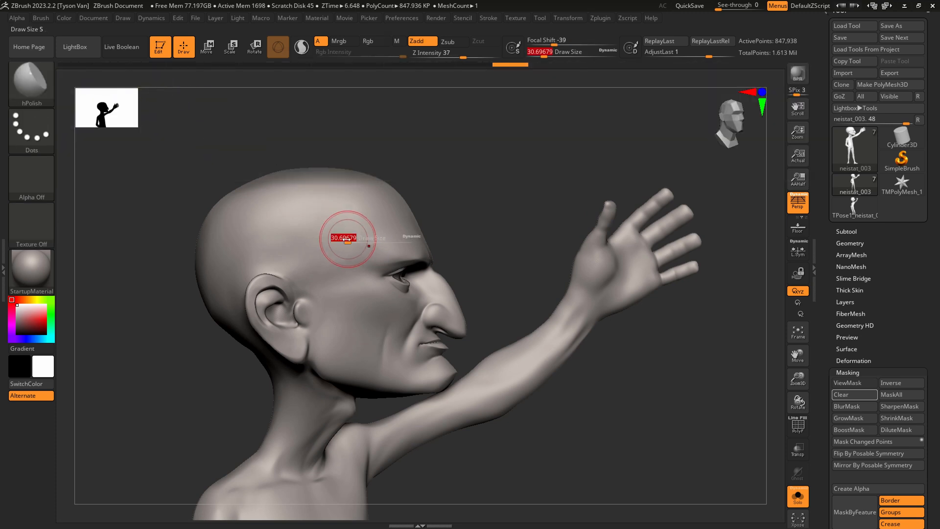
pyautogui.moveTo(347, 241); pyautogui.dragTo(369, 231)
pyautogui.keyDown('ctrl'); pyautogui.moveTo(381, 53); pyautogui.dragTo(406, 52); pyautogui.keyUp('ctrl')
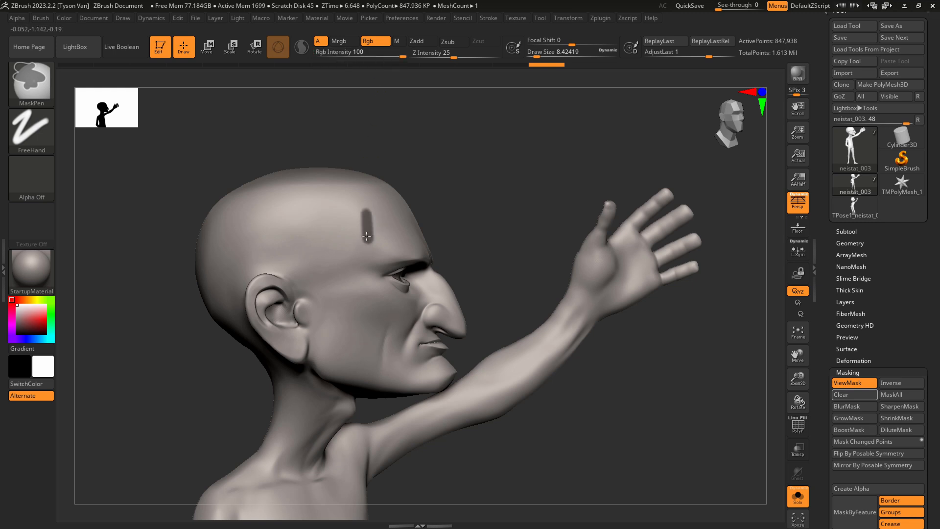
pyautogui.moveTo(366, 236)
pyautogui.keyDown('ctrl'); pyautogui.mouseDown()
pyautogui.moveTo(238, 250)
pyautogui.moveTo(365, 214)
pyautogui.mouseUp(); pyautogui.keyUp('ctrl')
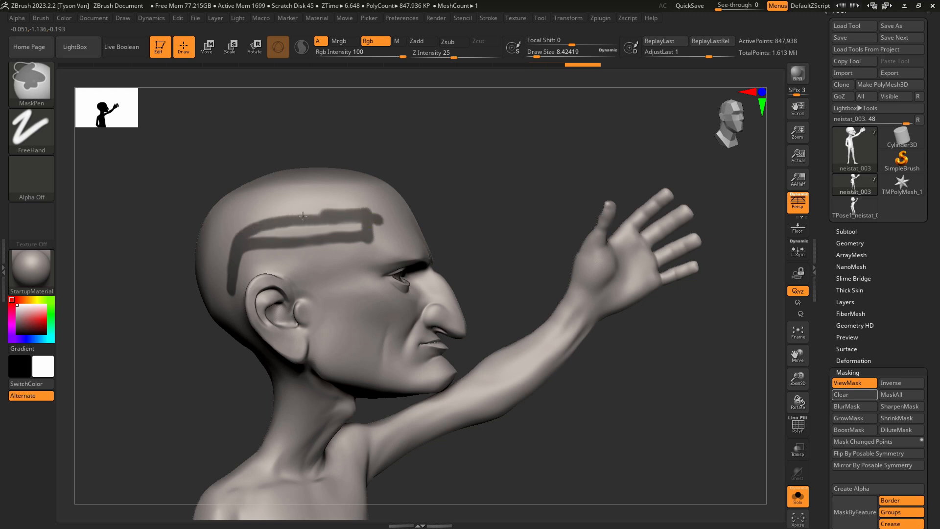
pyautogui.keyDown('ctrl'); pyautogui.moveTo(269, 232); pyautogui.dragTo(307, 228); pyautogui.keyUp('ctrl')
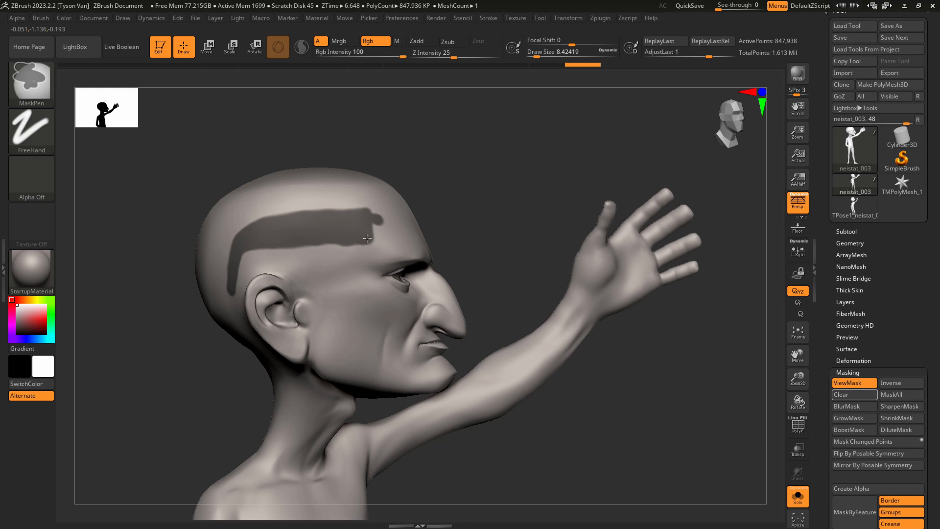
pyautogui.keyDown('ctrl'); pyautogui.keyDown('alt'); pyautogui.moveTo(377, 206); pyautogui.dragTo(379, 240); pyautogui.keyUp('alt'); pyautogui.keyUp('ctrl')
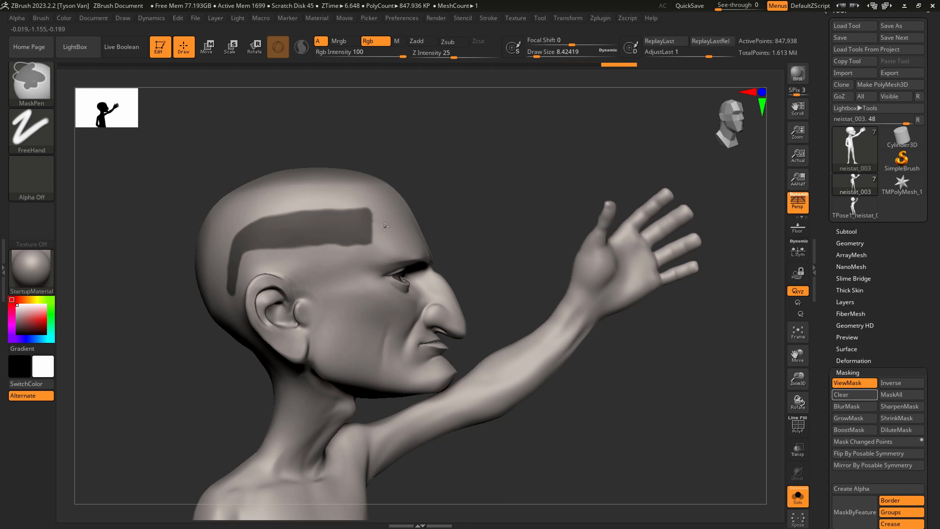
# Refine the temple-arm mask by erasing its excess, narrowing its upper edge and cleaning the part curving behind the ear.
pyautogui.moveTo(385, 226); pyautogui.dragTo(293, 246, button='right')
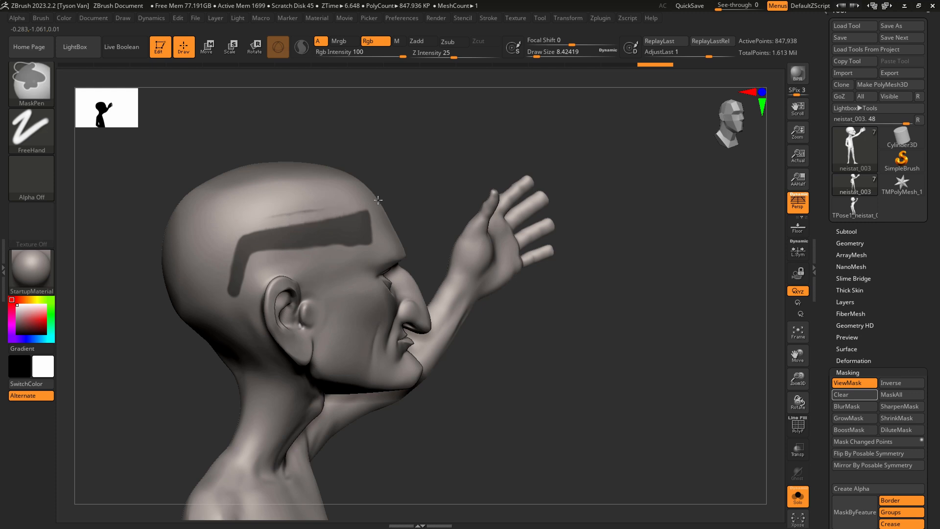
pyautogui.keyDown('ctrl'); pyautogui.keyDown('alt'); pyautogui.moveTo(337, 200); pyautogui.dragTo(339, 200); pyautogui.keyUp('alt'); pyautogui.keyUp('ctrl')
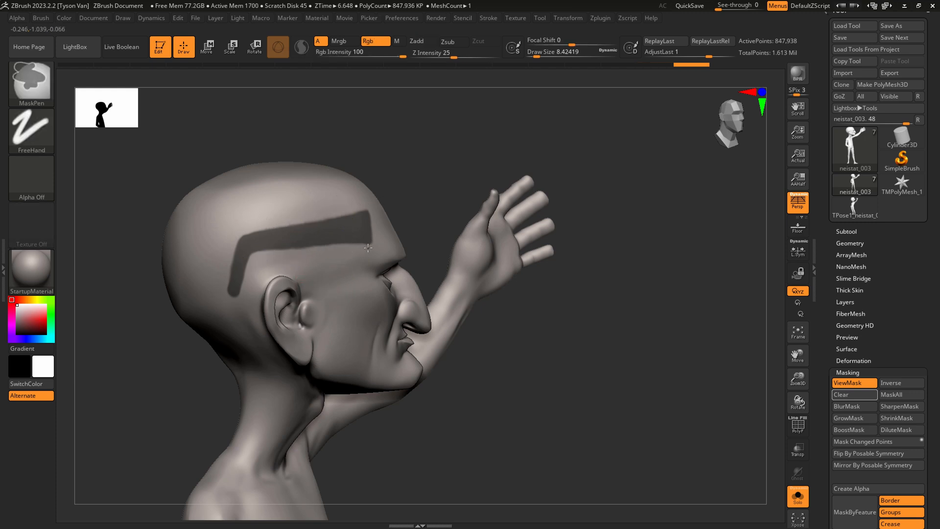
pyautogui.keyDown('ctrl'); pyautogui.keyDown('alt'); pyautogui.moveTo(272, 258); pyautogui.dragTo(275, 258); pyautogui.keyUp('alt'); pyautogui.keyUp('ctrl')
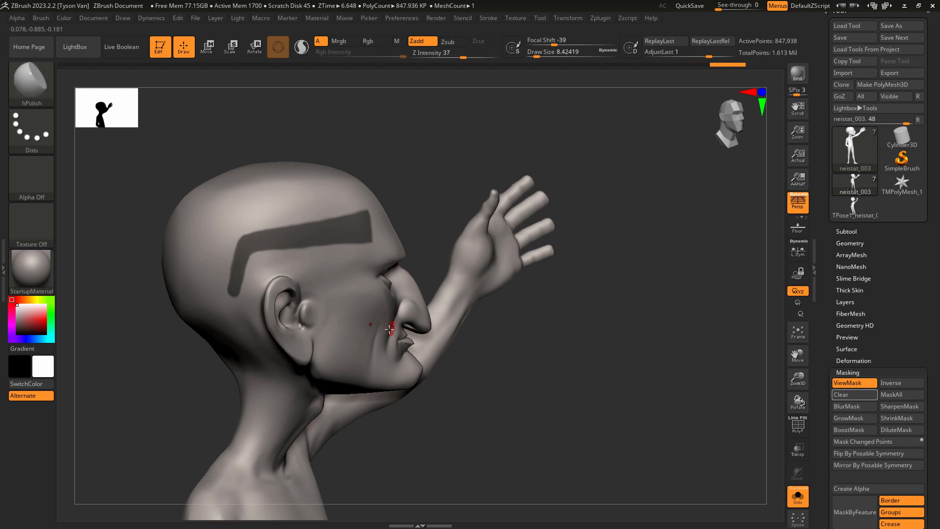
pyautogui.keyDown('alt'); pyautogui.moveTo(392, 328); pyautogui.dragTo(389, 326, button='right'); pyautogui.keyUp('alt')
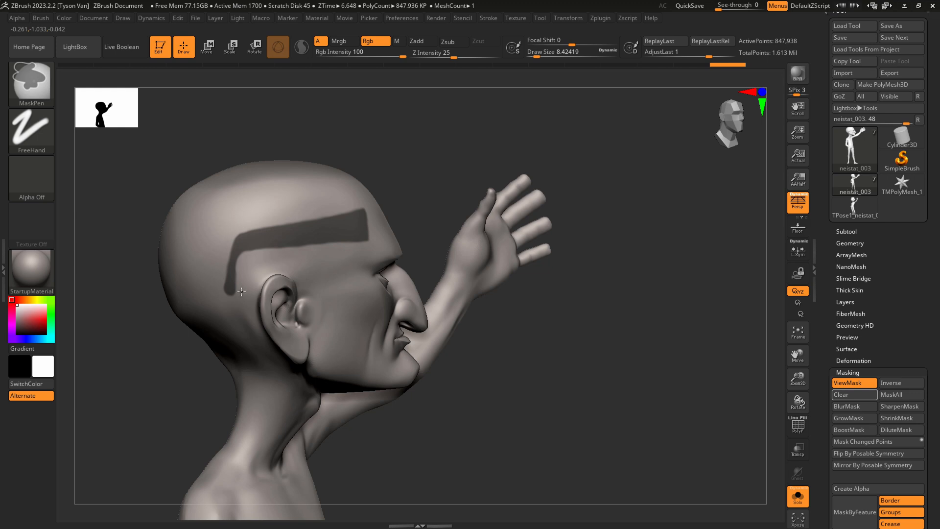
pyautogui.keyDown('ctrl'); pyautogui.keyDown('alt'); pyautogui.moveTo(245, 283); pyautogui.dragTo(247, 281); pyautogui.keyUp('alt'); pyautogui.keyUp('ctrl')
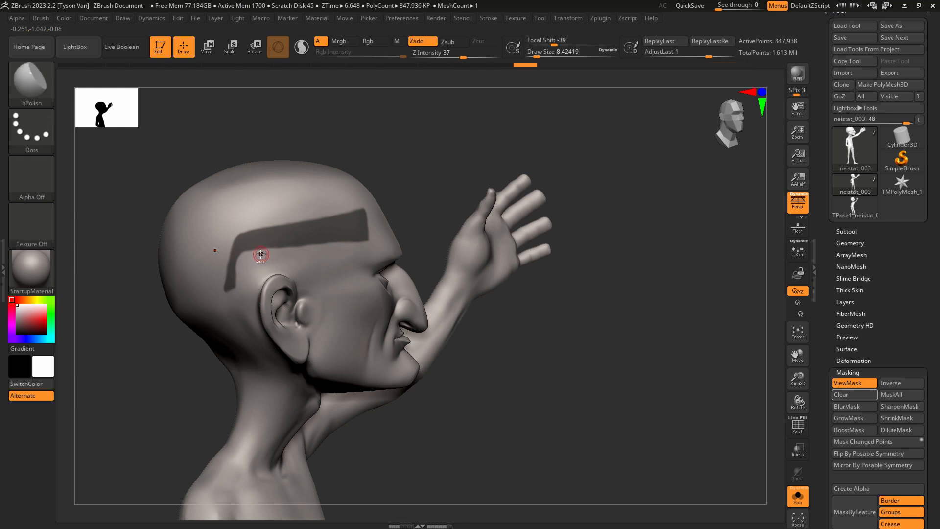
pyautogui.moveTo(339, 275); pyautogui.dragTo(250, 274, button='right')
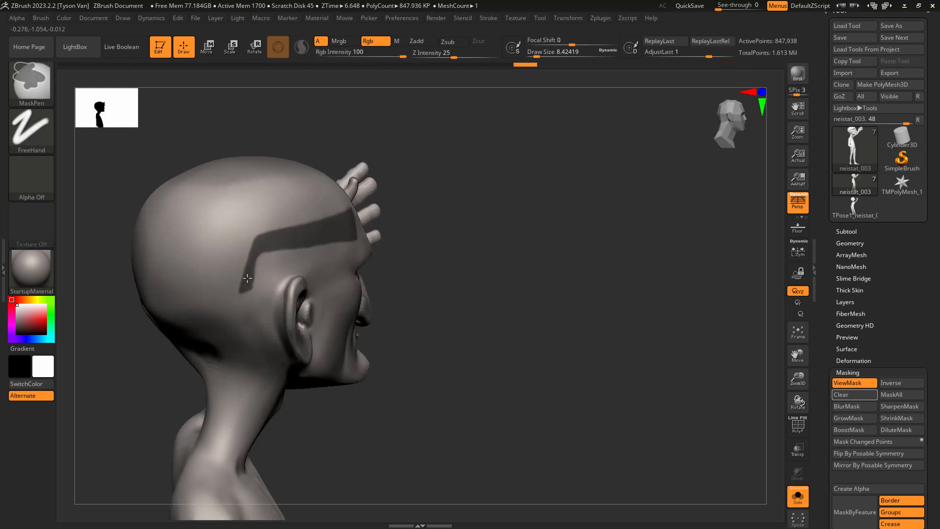
pyautogui.moveTo(262, 240); pyautogui.dragTo(386, 232, button='right')
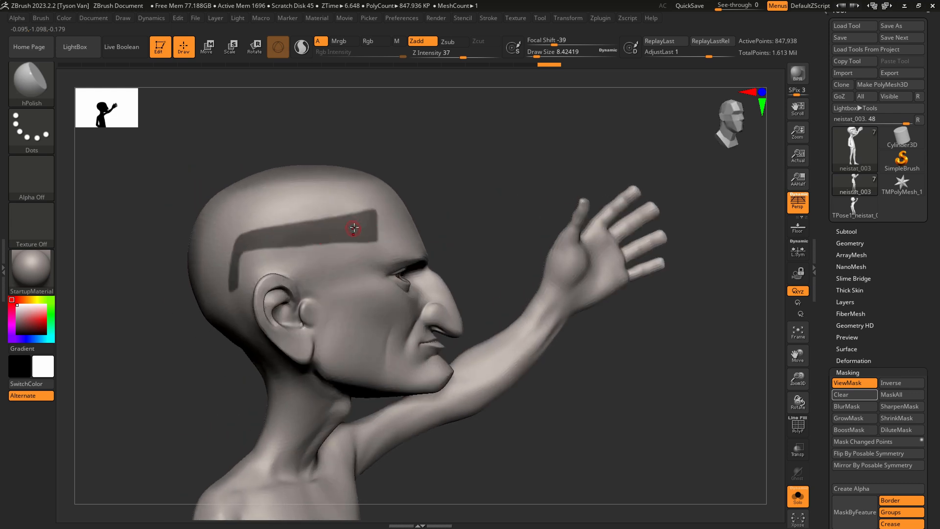
# Blur and sharpen the mask to even out its edges, and check it on both sides of the head.
pyautogui.press('ctrl')
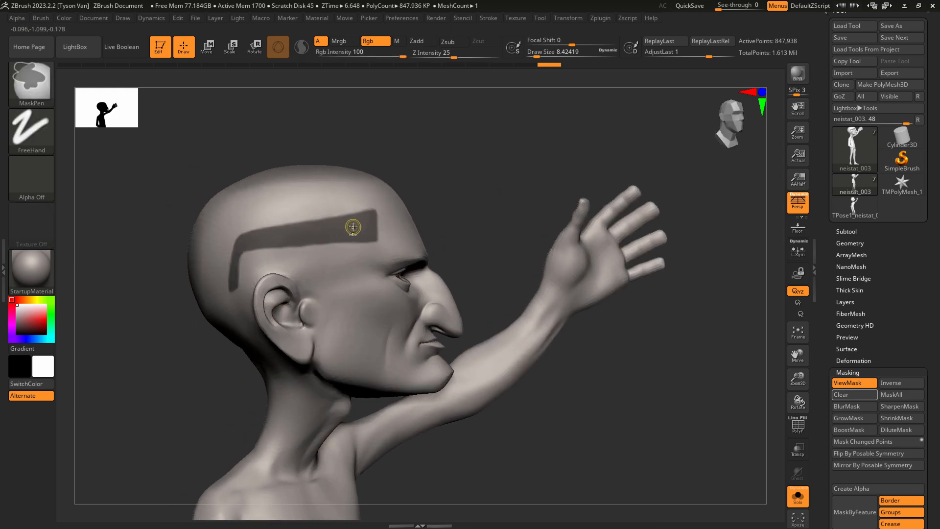
pyautogui.keyDown('ctrl'); pyautogui.click(353, 226); pyautogui.keyUp('ctrl')
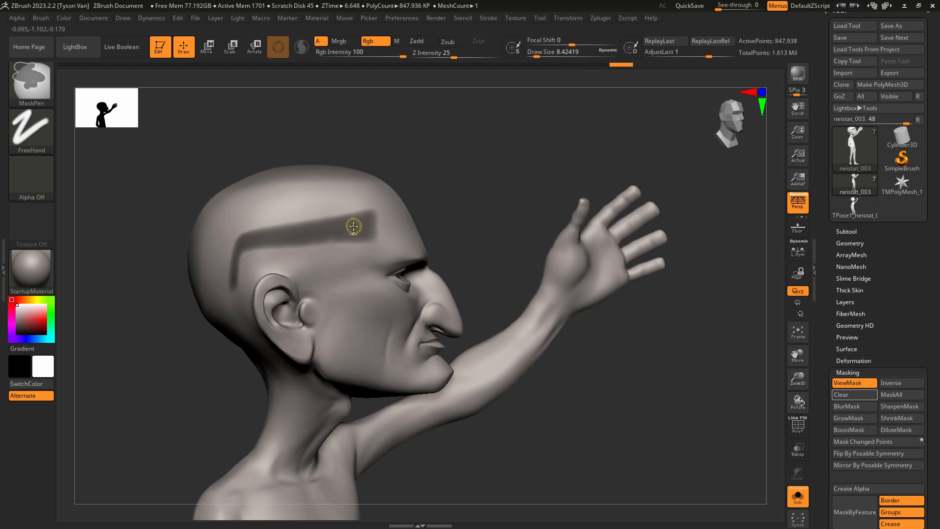
pyautogui.keyDown('ctrl'); pyautogui.keyDown('alt'); pyautogui.click(354, 226); pyautogui.keyUp('alt'); pyautogui.keyUp('ctrl')
pyautogui.moveTo(427, 306); pyautogui.dragTo(342, 257, button='right')
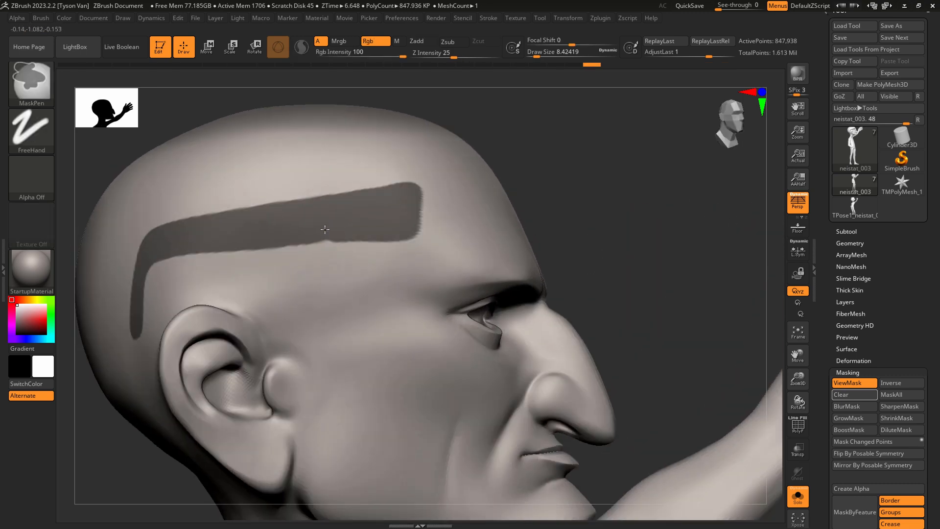
pyautogui.keyDown('ctrl'); pyautogui.moveTo(464, 258); pyautogui.dragTo(453, 256, button='right'); pyautogui.keyUp('ctrl')
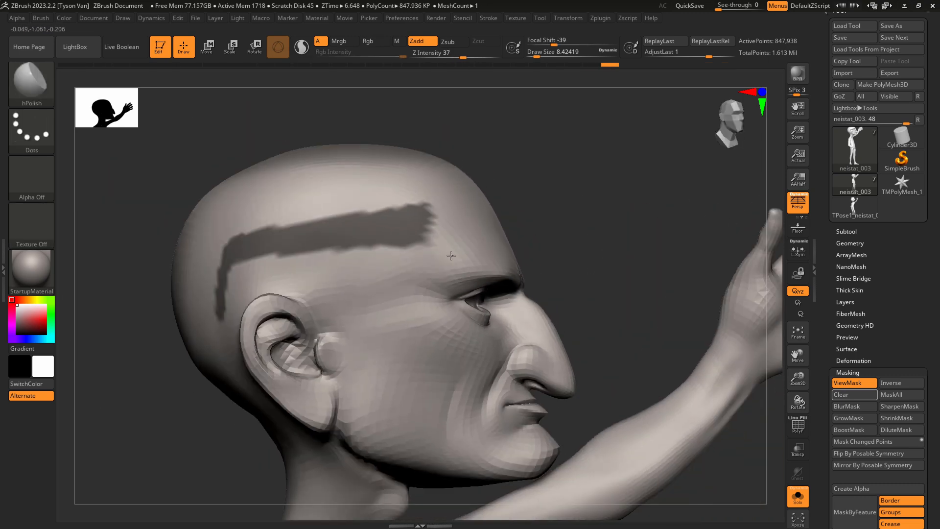
pyautogui.keyDown('ctrl'); pyautogui.moveTo(494, 343); pyautogui.dragTo(367, 341, button='right'); pyautogui.keyUp('ctrl')
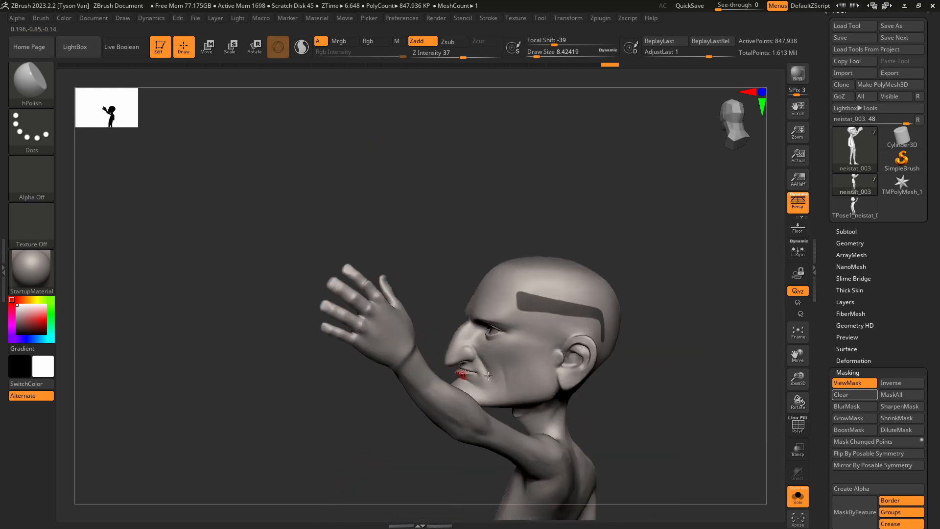
pyautogui.moveTo(561, 371); pyautogui.dragTo(642, 374, button='right')
pyautogui.keyDown('alt'); pyautogui.moveTo(519, 363); pyautogui.dragTo(452, 329, button='right'); pyautogui.keyUp('alt')
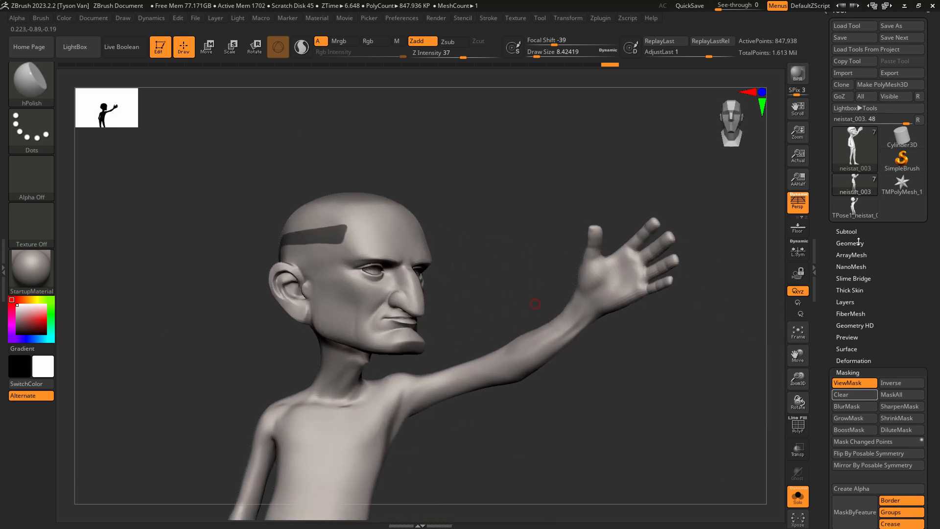
# Extract the masked area as a new subtool with a thickness of 0.00458 and Double enabled, and accept it.
pyautogui.click(847, 231)
pyautogui.click(844, 521)
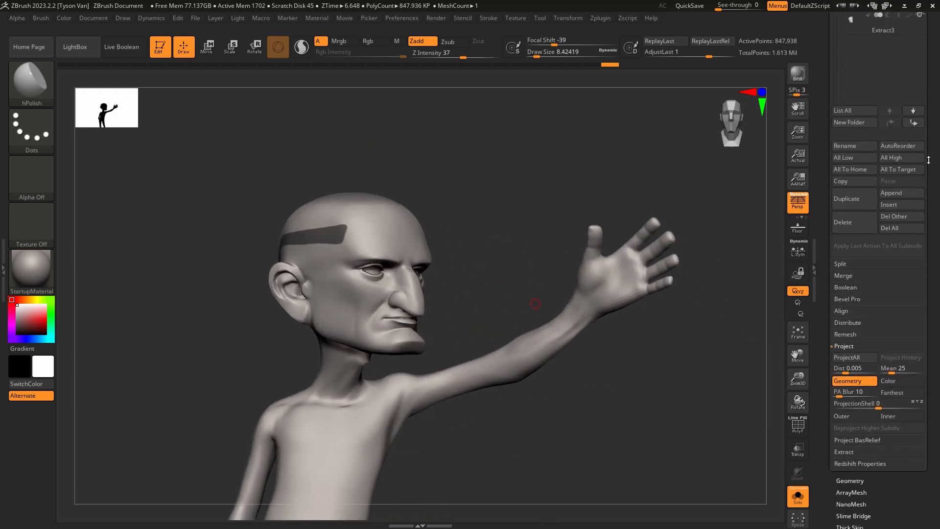
pyautogui.click(844, 436)
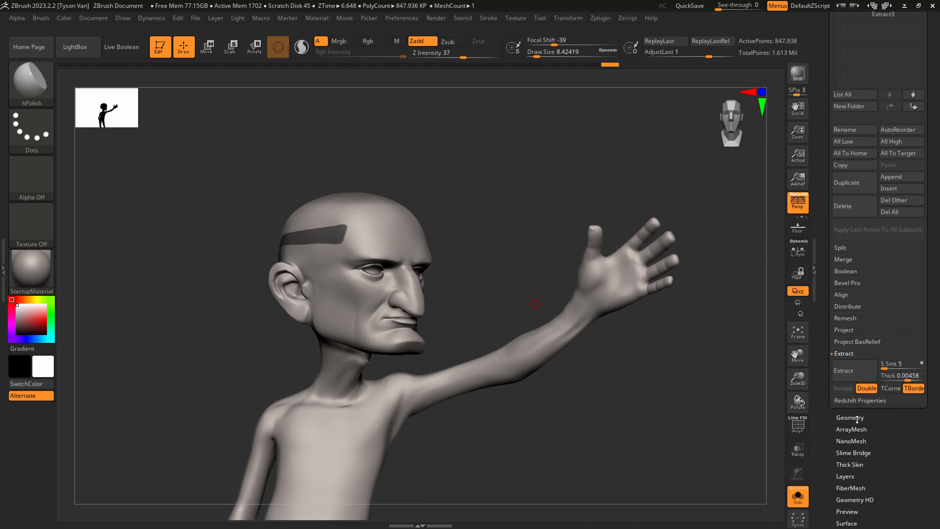
pyautogui.click(854, 372)
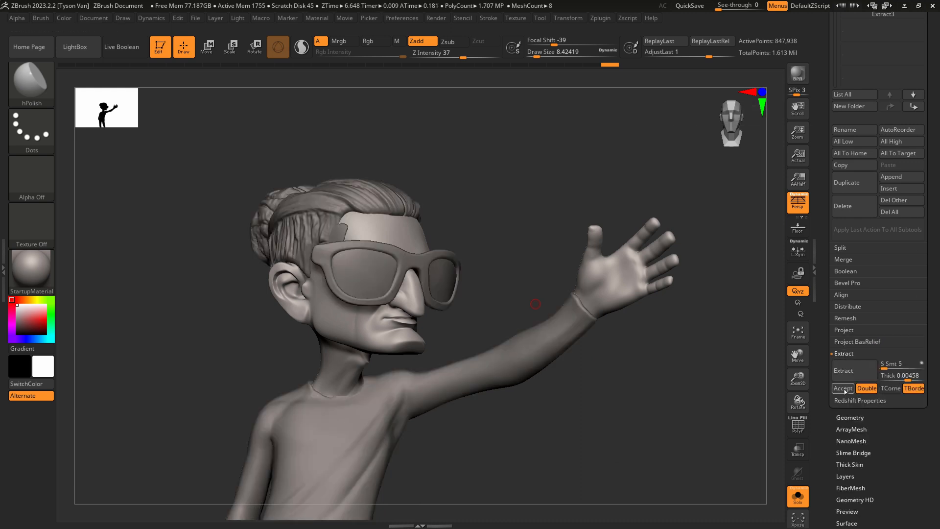
pyautogui.click(843, 388)
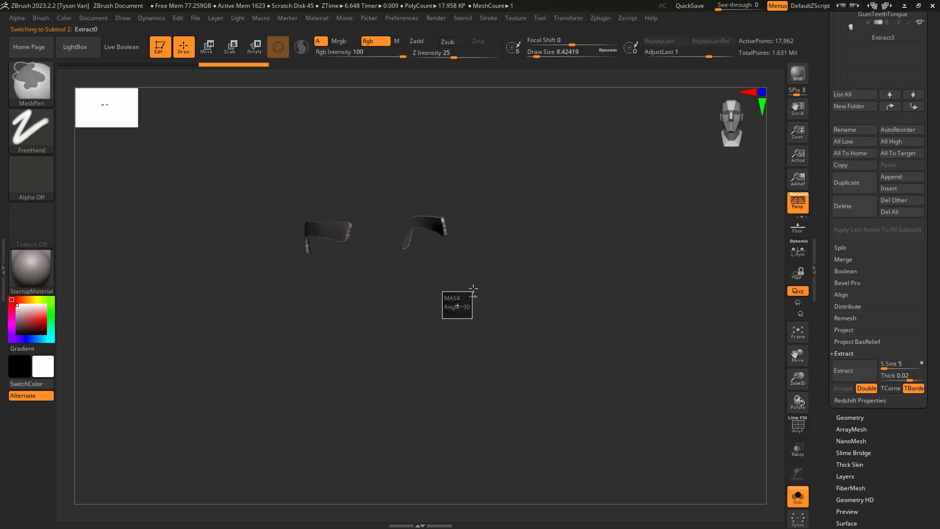
# Clear the mask on the extracted temple arms and straighten and spread them with SnakeHook at a Draw Size of about 68.
pyautogui.keyDown('ctrl'); pyautogui.moveTo(443, 319); pyautogui.dragTo(474, 288); pyautogui.keyUp('ctrl')
pyautogui.press('s')
pyautogui.moveTo(343, 242)
pyautogui.mouseDown()
pyautogui.moveTo(372, 241)
pyautogui.moveTo(372, 307)
pyautogui.moveTo(361, 272)
pyautogui.mouseUp()
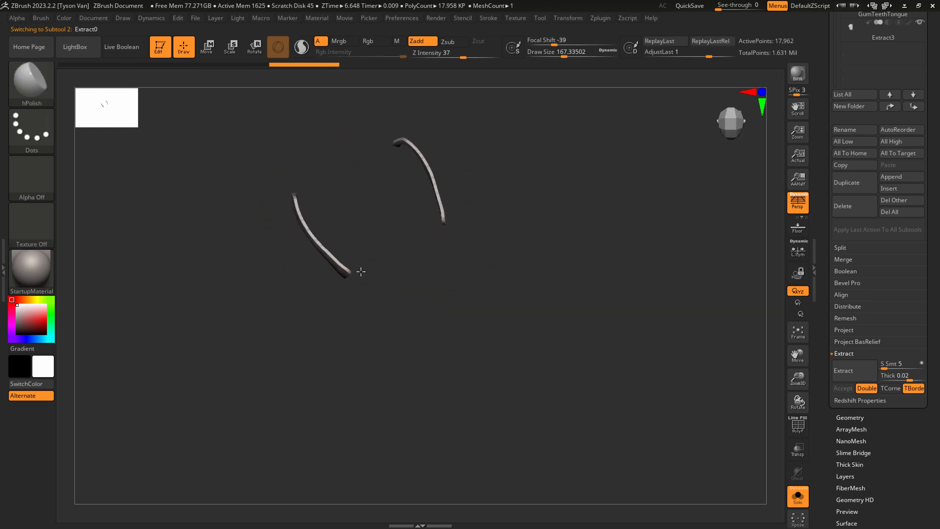
pyautogui.keyDown('ctrl'); pyautogui.moveTo(360, 272); pyautogui.dragTo(380, 295, button='right'); pyautogui.keyUp('ctrl')
pyautogui.press('b')
pyautogui.press('s')
pyautogui.press('h')
pyautogui.press('s')
pyautogui.moveTo(327, 255); pyautogui.dragTo(318, 275)
pyautogui.moveTo(449, 193); pyautogui.dragTo(463, 186)
pyautogui.press('s')
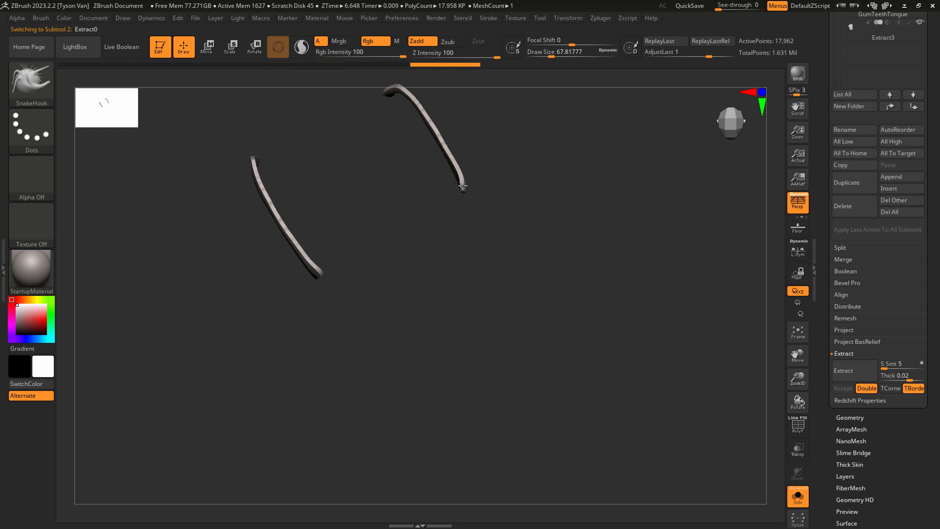
pyautogui.moveTo(463, 185)
pyautogui.mouseDown(button='right')
pyautogui.moveTo(479, 134)
pyautogui.moveTo(476, 114)
pyautogui.moveTo(462, 115)
pyautogui.mouseUp(button='right')
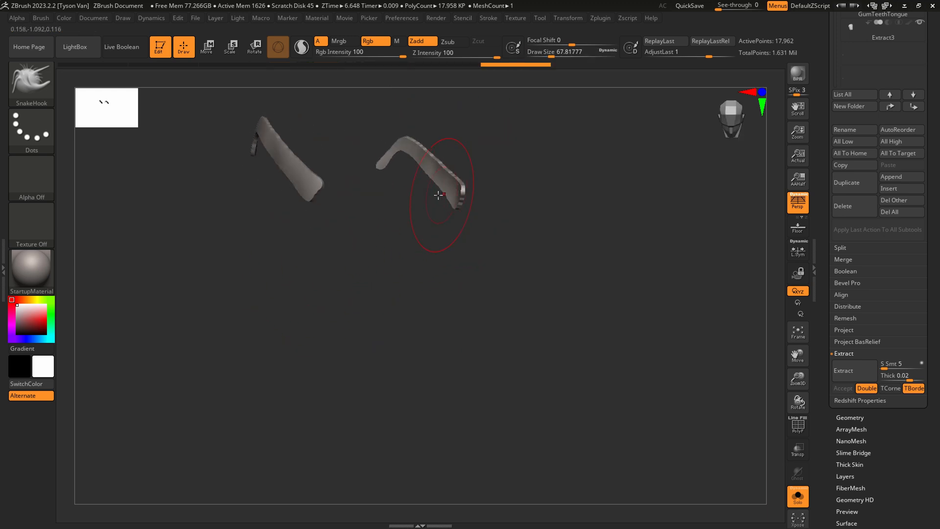
pyautogui.press('s')
pyautogui.moveTo(454, 201); pyautogui.dragTo(468, 204)
# Try to DynaMesh the temple arms at resolutions of 128 and 704, and undo the remeshing.
pyautogui.click(851, 417)
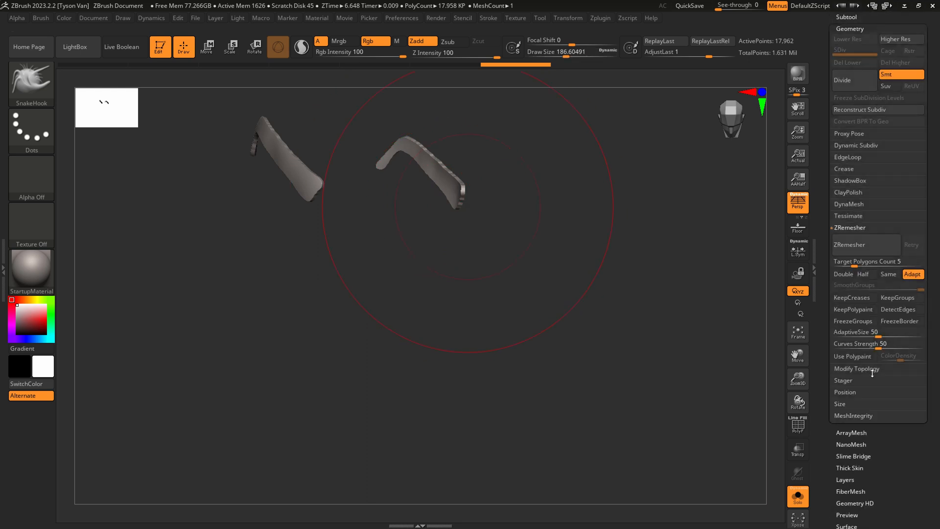
pyautogui.click(859, 205)
pyautogui.click(856, 223)
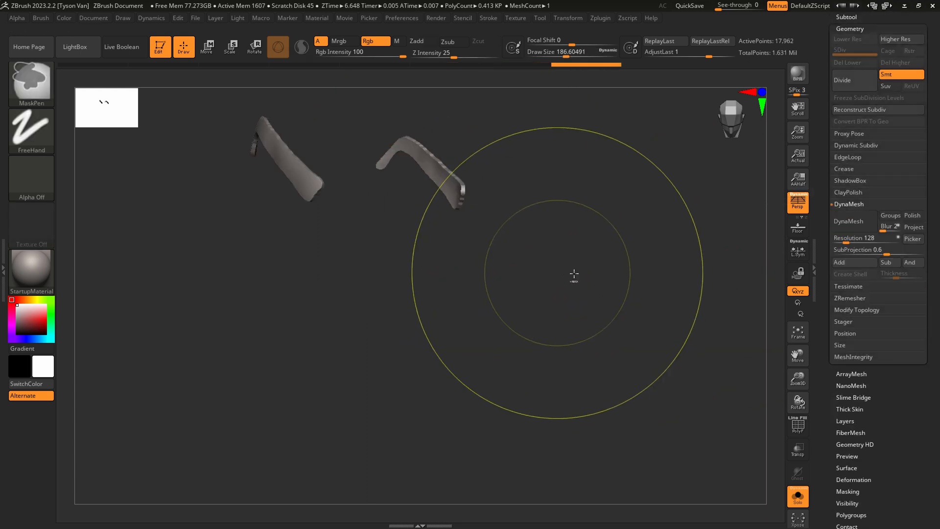
pyautogui.scroll(3, 510, 245)
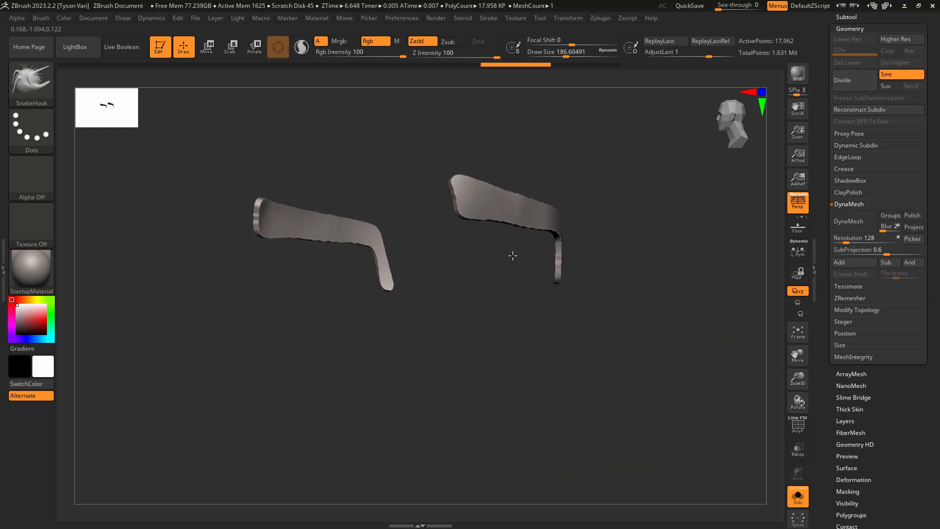
pyautogui.moveTo(846, 238); pyautogui.dragTo(862, 238)
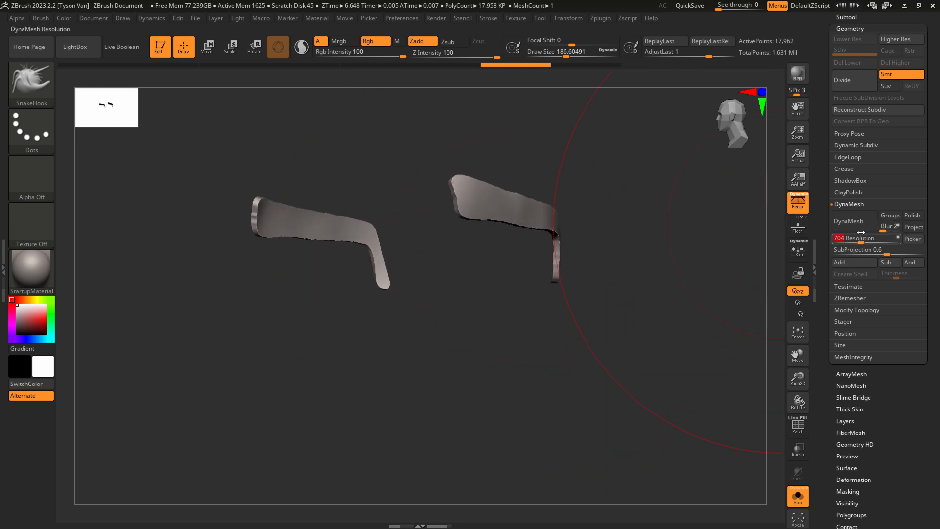
pyautogui.click(870, 228)
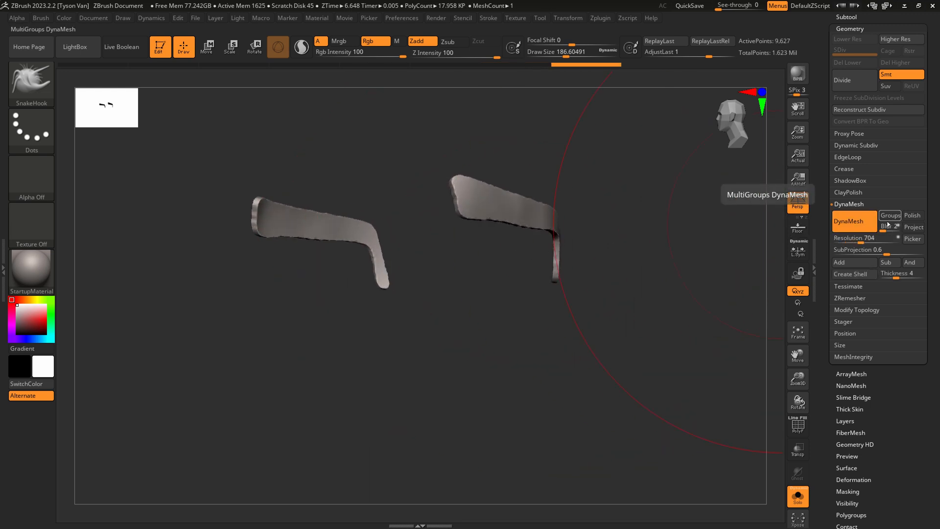
pyautogui.hotkey('ctrl', 'z')
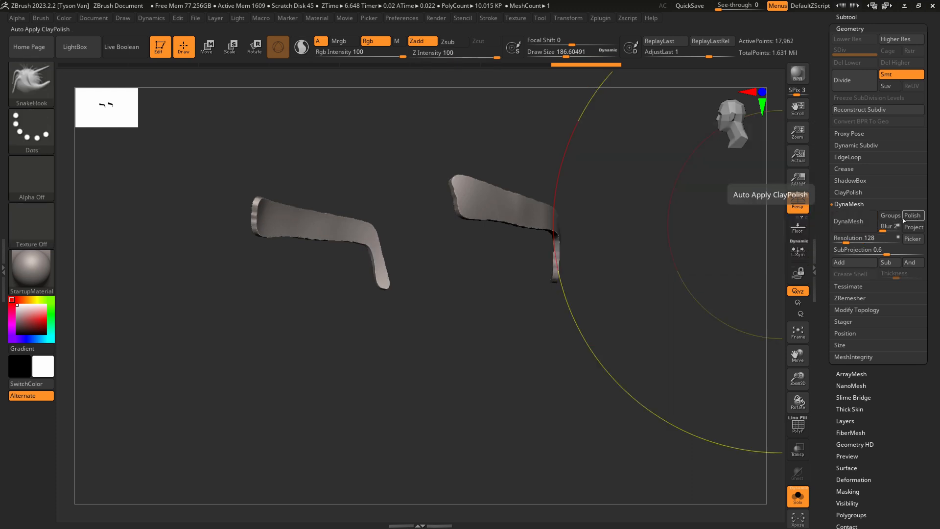
# DynaMesh the temple arms at a resolution of 848 with Polish enabled.
pyautogui.moveTo(854, 238); pyautogui.dragTo(864, 238)
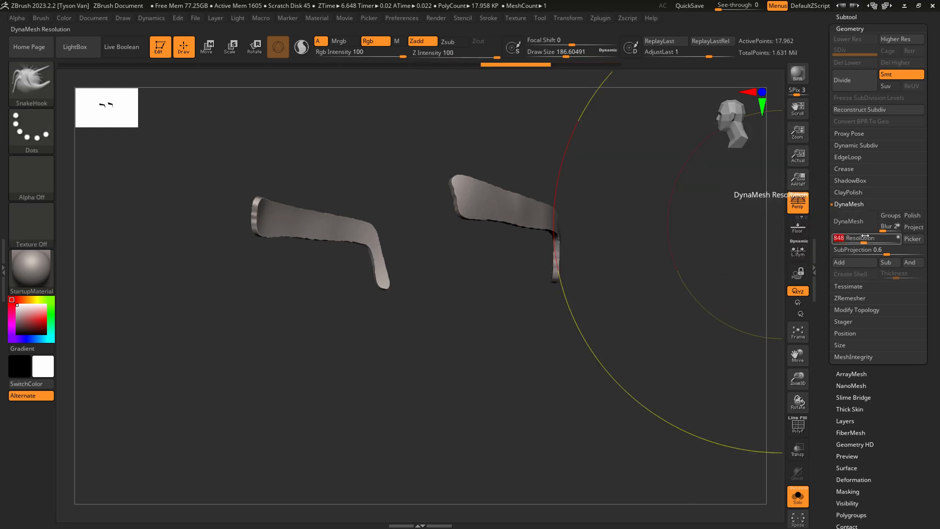
pyautogui.click(913, 216)
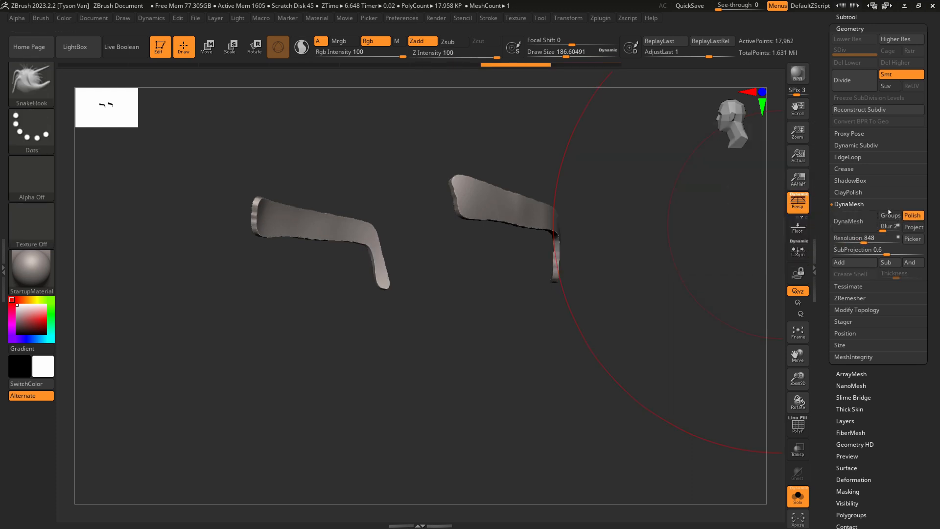
pyautogui.click(858, 220)
pyautogui.moveTo(578, 309); pyautogui.dragTo(548, 271)
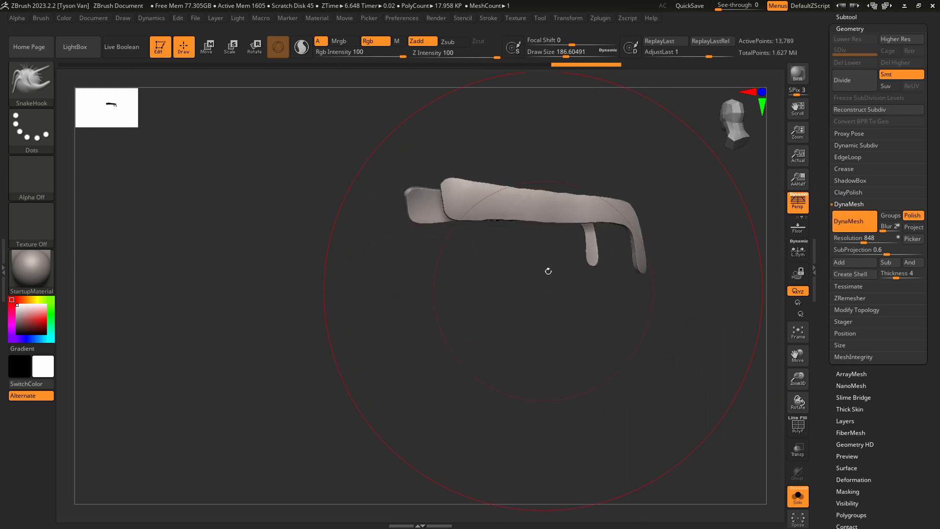
# Even out the shape of both temple arms with SnakeHook at a Draw Size of about 187, and remesh them.
pyautogui.keyDown('shift'); pyautogui.moveTo(551, 209); pyautogui.dragTo(625, 218); pyautogui.keyUp('shift')
pyautogui.moveTo(678, 255); pyautogui.dragTo(605, 251)
pyautogui.keyDown('shift'); pyautogui.moveTo(618, 209); pyautogui.dragTo(595, 230); pyautogui.keyUp('shift')
pyautogui.moveTo(686, 267); pyautogui.dragTo(619, 259)
pyautogui.moveTo(654, 209)
pyautogui.keyDown('shift'); pyautogui.mouseDown()
pyautogui.moveTo(580, 212)
pyautogui.moveTo(563, 224)
pyautogui.mouseUp(); pyautogui.keyUp('shift')
pyautogui.moveTo(563, 257); pyautogui.dragTo(607, 255)
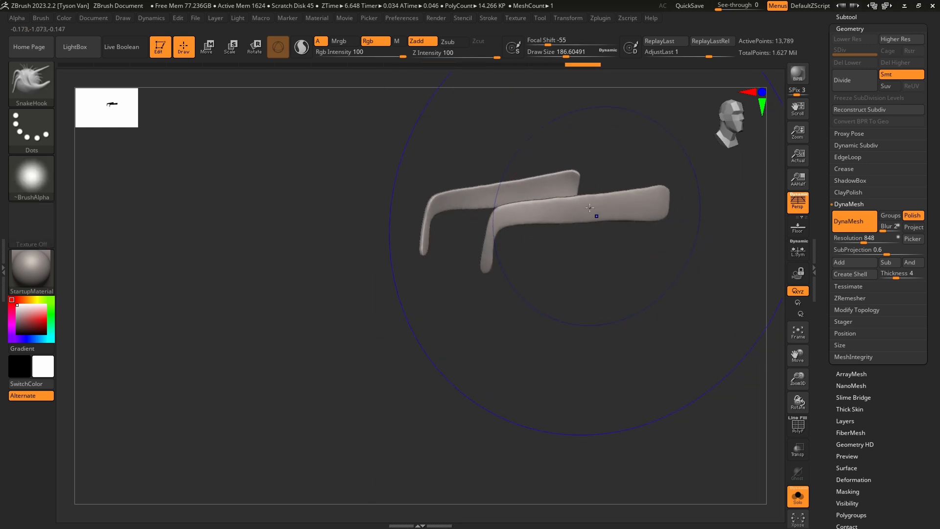
pyautogui.keyDown('shift'); pyautogui.moveTo(596, 216); pyautogui.dragTo(583, 239); pyautogui.keyUp('shift')
pyautogui.keyDown('alt'); pyautogui.moveTo(590, 280); pyautogui.dragTo(511, 326); pyautogui.keyUp('alt')
pyautogui.keyDown('ctrl'); pyautogui.moveTo(575, 336); pyautogui.dragTo(541, 331); pyautogui.keyUp('ctrl')
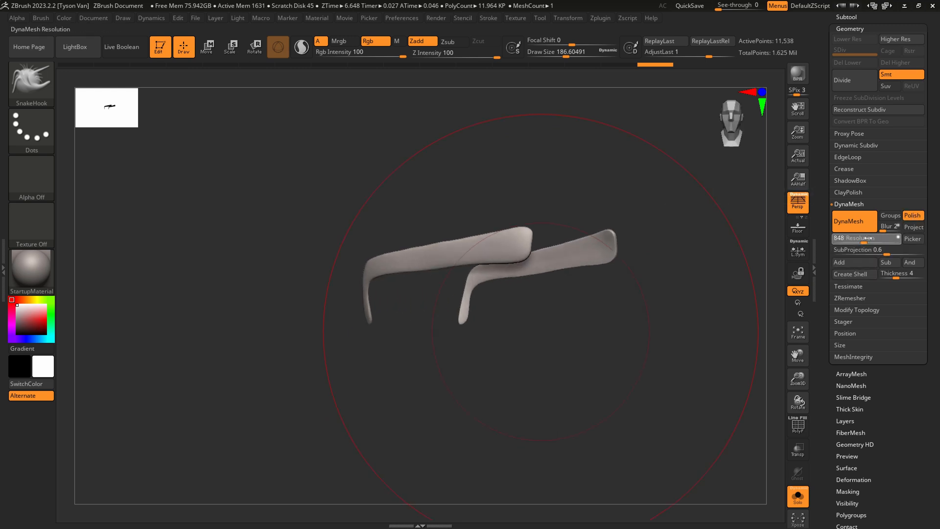
# Thicken the temple arms with an Inflate deformation of 4 and remesh them at a DynaMesh resolution of 1272.
pyautogui.moveTo(870, 238); pyautogui.dragTo(871, 238)
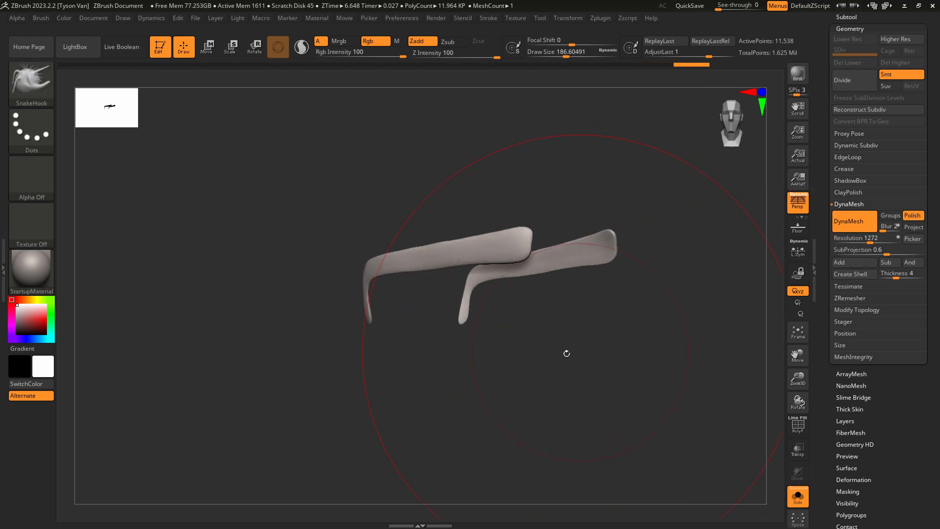
pyautogui.moveTo(567, 352); pyautogui.dragTo(567, 349)
pyautogui.click(857, 480)
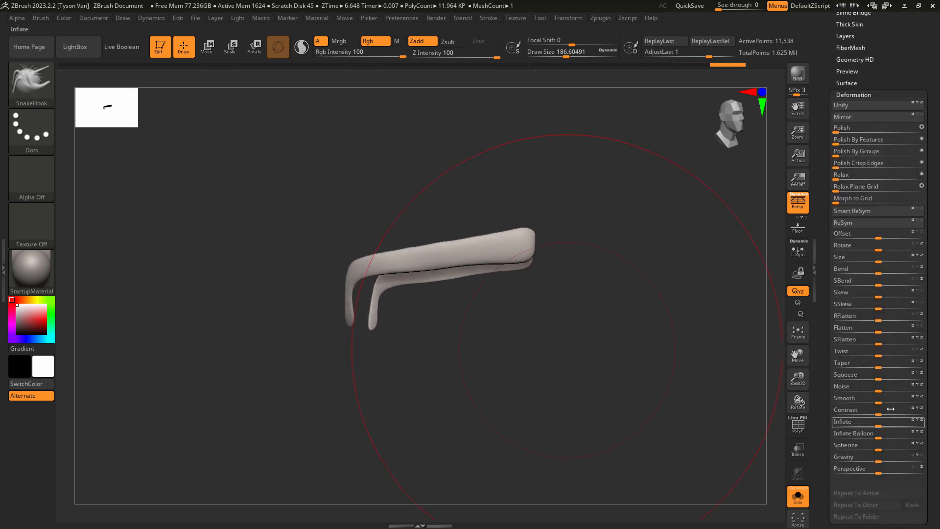
pyautogui.moveTo(878, 427); pyautogui.dragTo(881, 427)
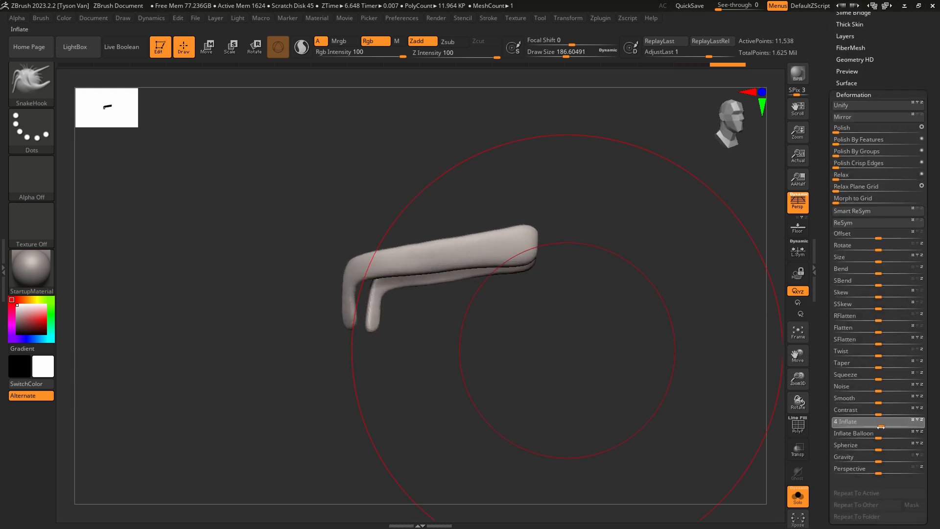
pyautogui.keyDown('ctrl'); pyautogui.moveTo(615, 405); pyautogui.dragTo(586, 352); pyautogui.keyUp('ctrl')
# Smooth the temple arms around the ear bend and set the Draw Size to about 37.
pyautogui.keyDown('shift'); pyautogui.moveTo(375, 305); pyautogui.dragTo(383, 298); pyautogui.keyUp('shift')
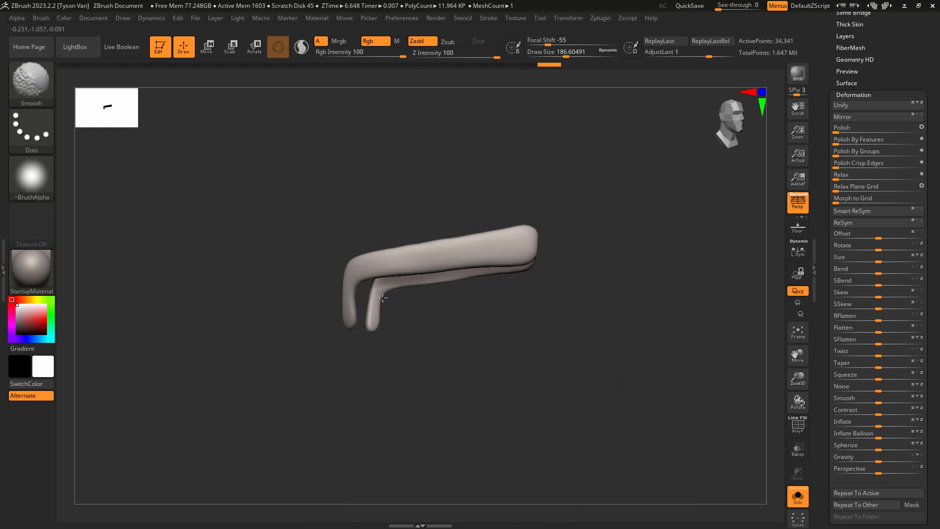
pyautogui.moveTo(465, 309)
pyautogui.keyDown('shift'); pyautogui.mouseDown()
pyautogui.moveTo(457, 273)
pyautogui.moveTo(467, 273)
pyautogui.mouseUp(); pyautogui.keyUp('shift')
pyautogui.press('s')
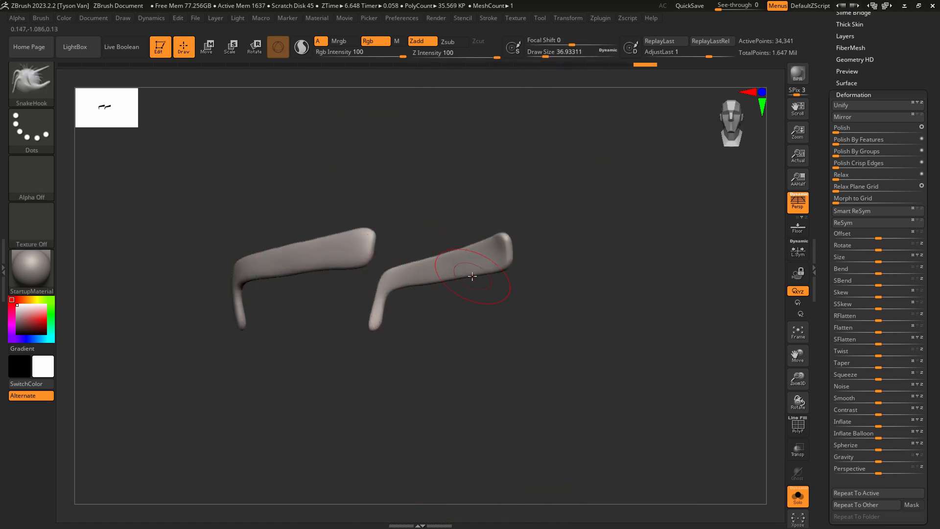
# Show the whole figure again and place the transform gizmo on the temple arm at the character's right temple.
pyautogui.click(798, 496)
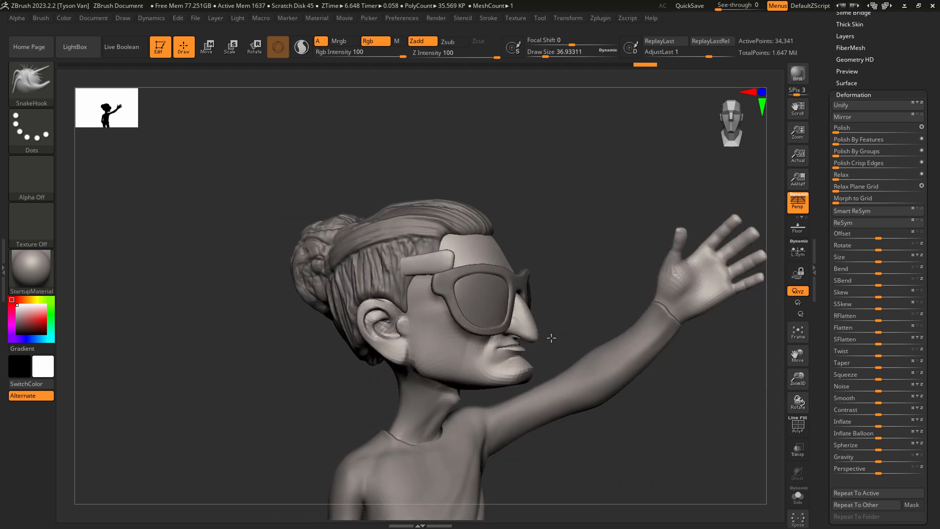
pyautogui.click(206, 47)
pyautogui.moveTo(478, 251); pyautogui.dragTo(470, 220, button='right')
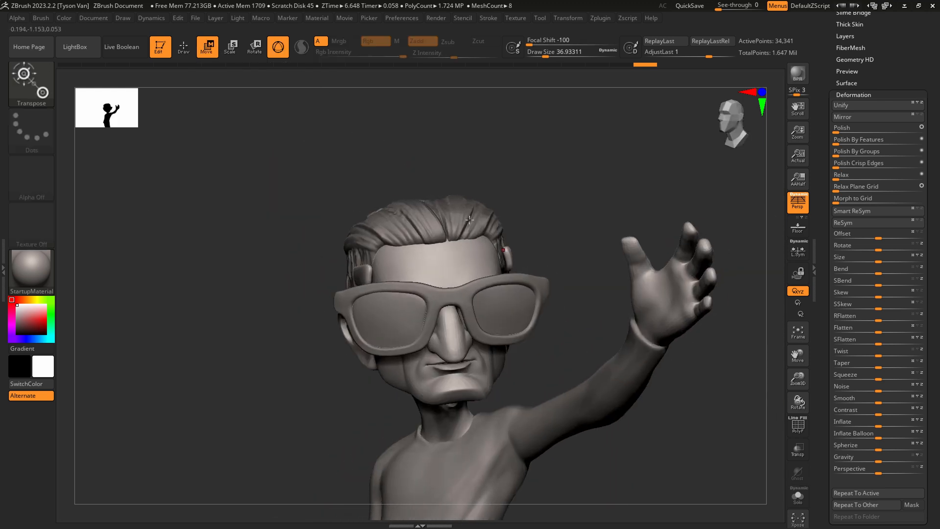
pyautogui.click(278, 47)
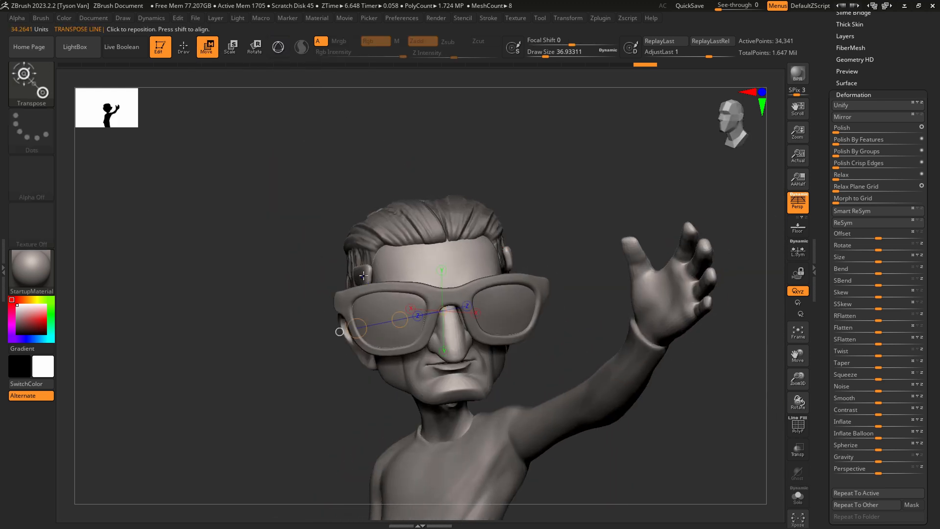
pyautogui.moveTo(364, 275); pyautogui.dragTo(288, 275)
pyautogui.click(277, 46)
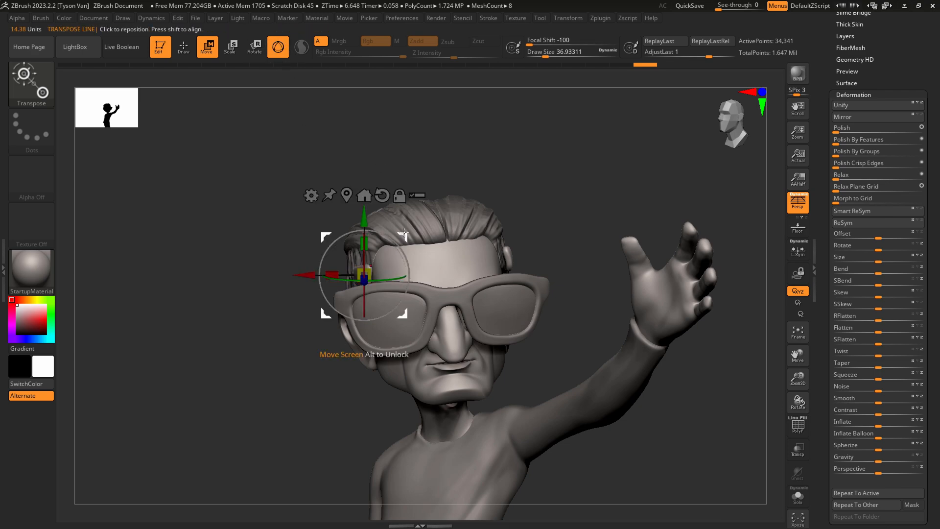
# Move and rotate the temple arms so the right one meets the sunglasses' hinge and runs along the head.
pyautogui.moveTo(404, 235); pyautogui.dragTo(376, 261)
pyautogui.moveTo(374, 275); pyautogui.dragTo(384, 366, button='right')
pyautogui.moveTo(369, 266); pyautogui.dragTo(375, 274)
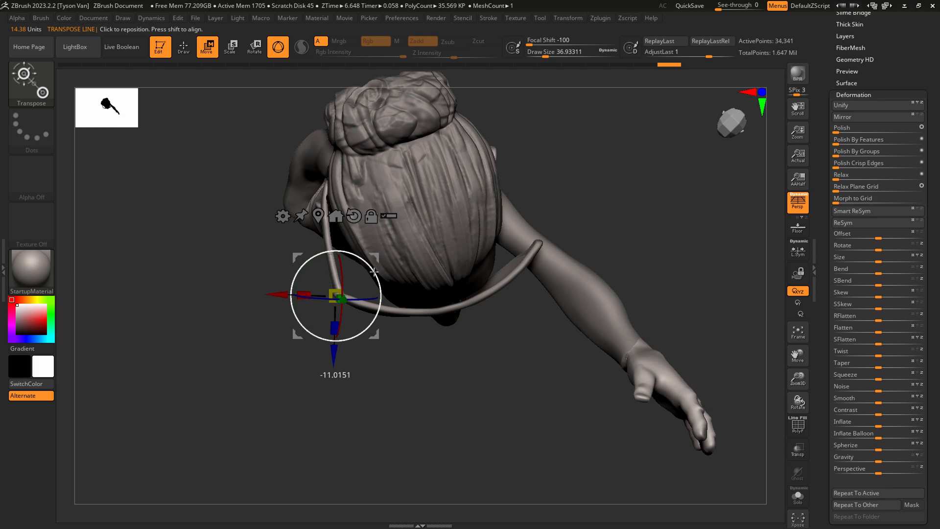
pyautogui.moveTo(376, 275); pyautogui.dragTo(456, 389, button='right')
pyautogui.moveTo(443, 349); pyautogui.dragTo(360, 421, button='right')
pyautogui.moveTo(454, 404)
pyautogui.mouseDown(button='right')
pyautogui.moveTo(432, 391)
pyautogui.moveTo(449, 392)
pyautogui.mouseUp(button='right')
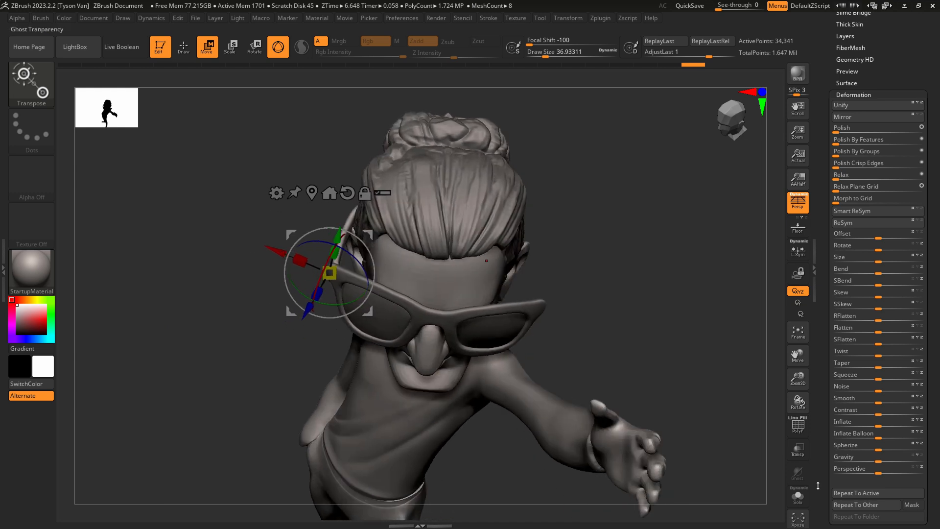
# Isolate the temple arms, mask the character's right one, and centre the gizmo on the unmasked left arm.
pyautogui.click(798, 497)
pyautogui.press('ctrl')
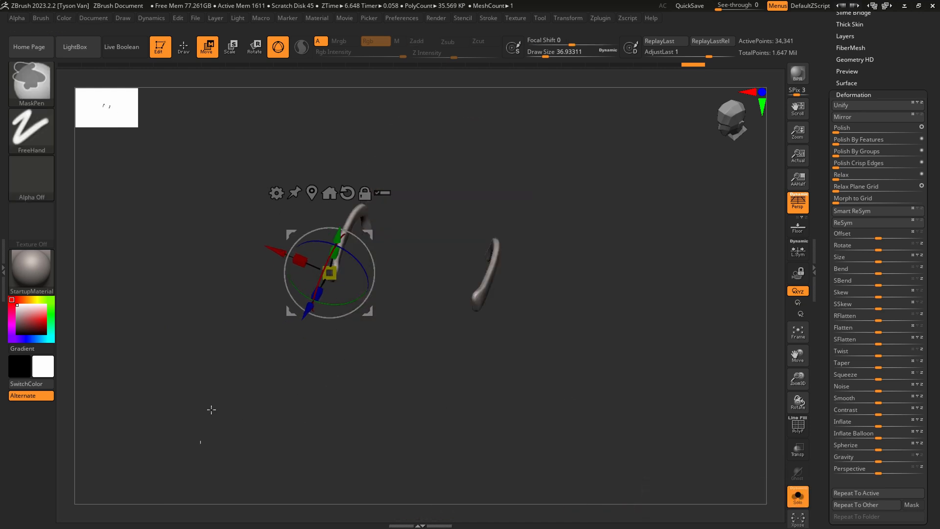
pyautogui.keyDown('ctrl'); pyautogui.moveTo(200, 442); pyautogui.dragTo(398, 154); pyautogui.keyUp('ctrl')
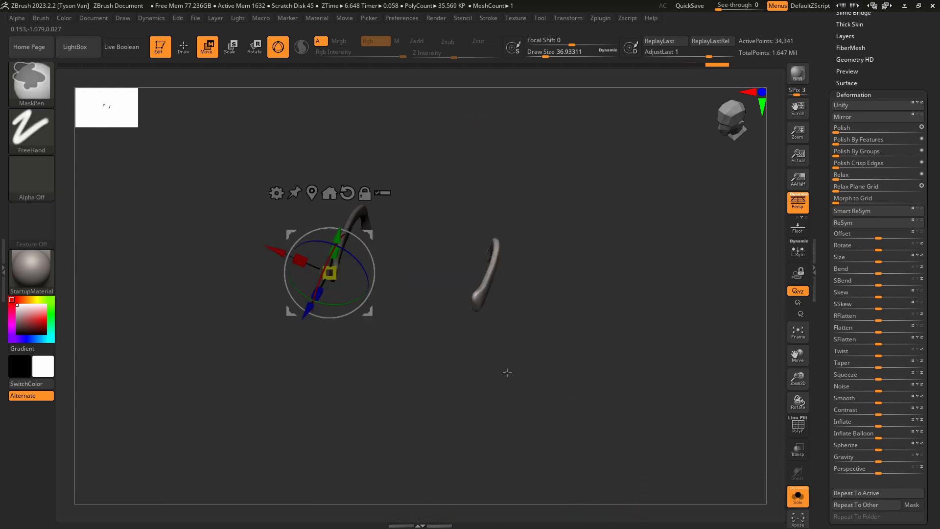
pyautogui.click(312, 192)
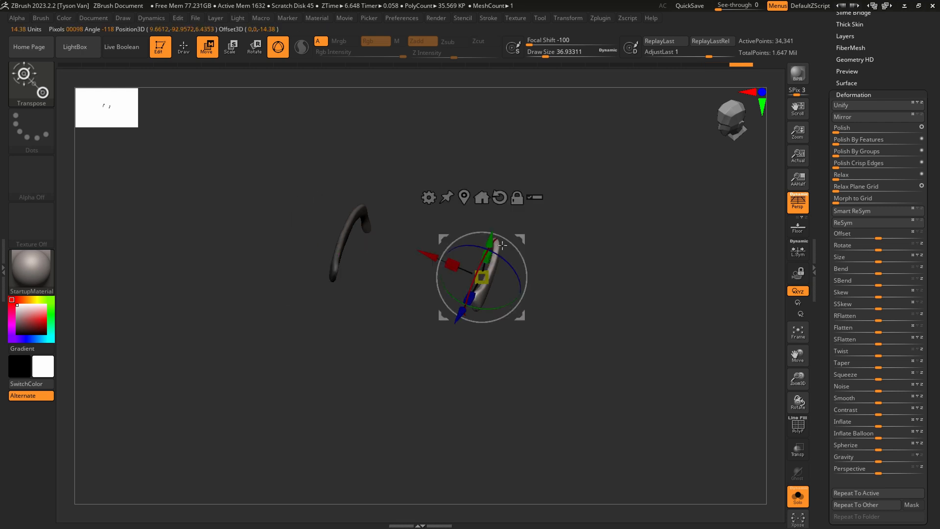
# Show the whole figure and move and rotate the left temple arm from the sunglasses' hinge to over the ear.
pyautogui.click(798, 496)
pyautogui.moveTo(516, 257); pyautogui.dragTo(546, 248)
pyautogui.moveTo(468, 199); pyautogui.dragTo(431, 187, button='right')
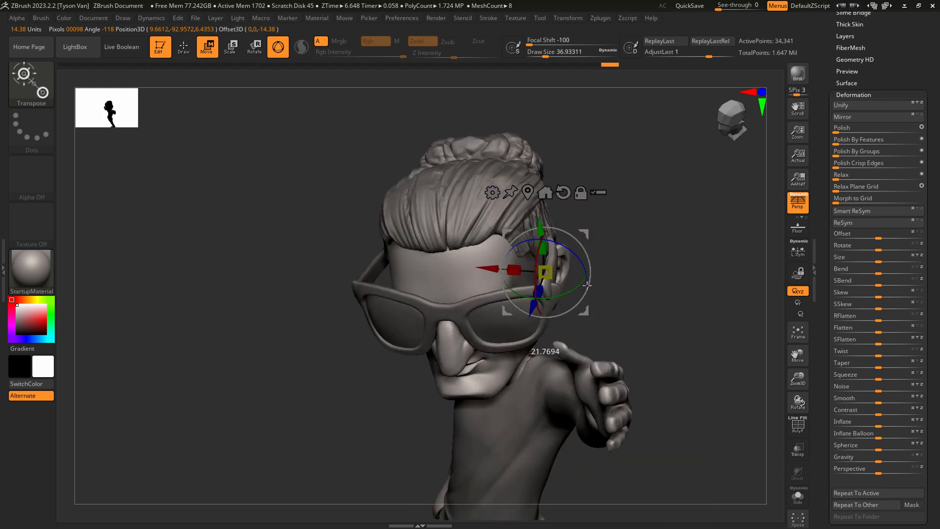
pyautogui.moveTo(587, 286); pyautogui.dragTo(602, 237, button='right')
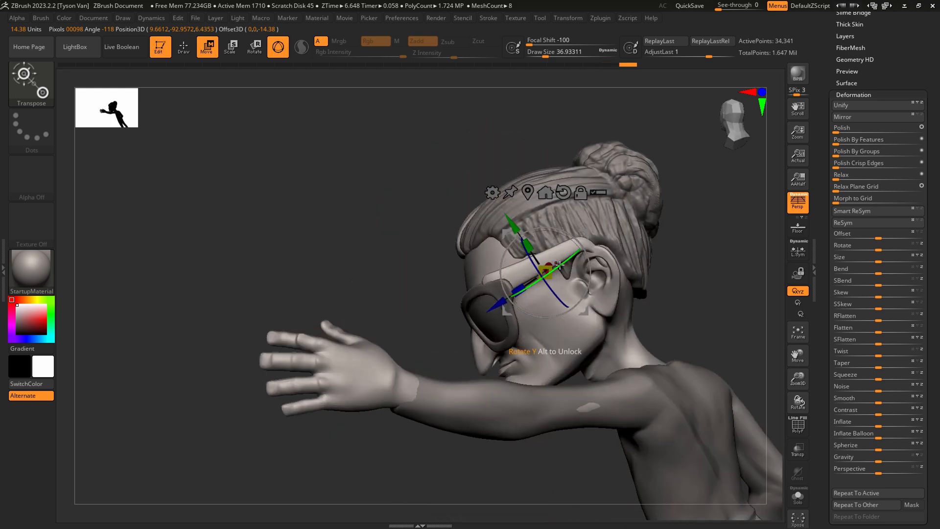
pyautogui.moveTo(583, 234); pyautogui.dragTo(596, 234)
pyautogui.moveTo(590, 235); pyautogui.dragTo(592, 338, button='right')
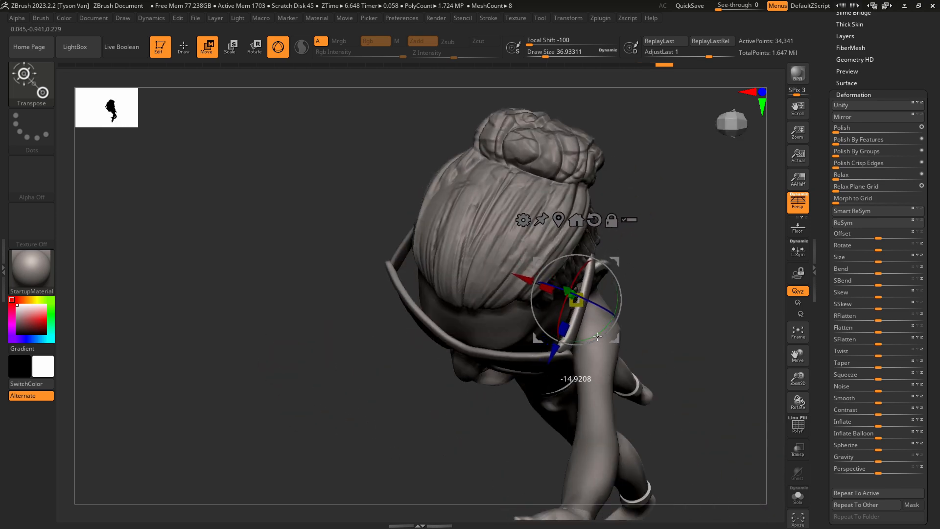
pyautogui.moveTo(597, 336); pyautogui.dragTo(599, 336)
pyautogui.moveTo(599, 336)
pyautogui.mouseDown(button='right')
pyautogui.moveTo(590, 296)
pyautogui.moveTo(572, 318)
pyautogui.moveTo(554, 257)
pyautogui.moveTo(514, 294)
pyautogui.moveTo(460, 303)
pyautogui.moveTo(436, 289)
pyautogui.mouseUp(button='right')
# Refine the left temple arm's fit between frame and ear with SnakeHook at a Draw Size of about 62.
pyautogui.press('q')
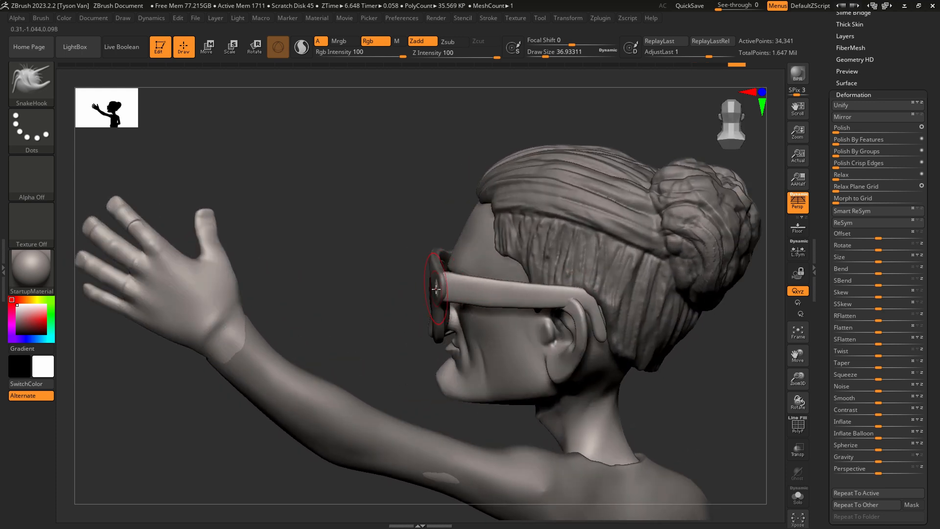
pyautogui.moveTo(548, 301); pyautogui.dragTo(569, 307, button='right')
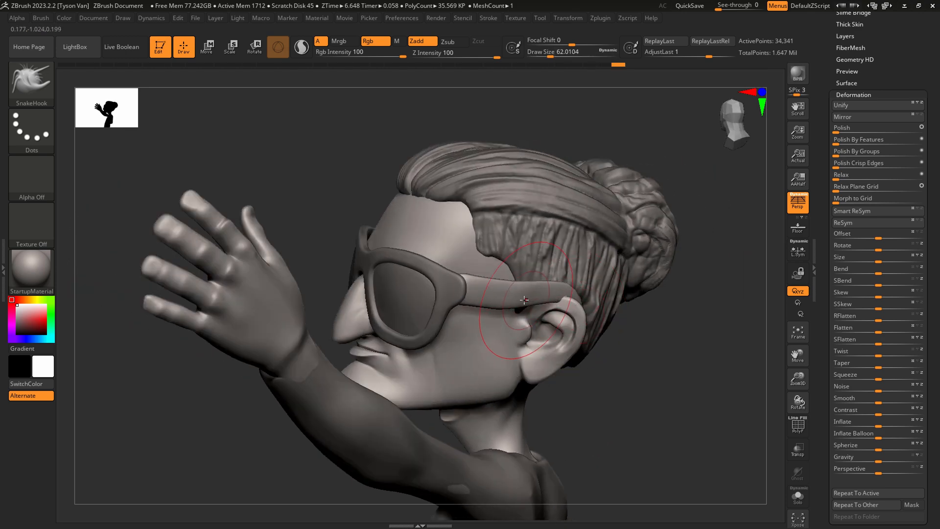
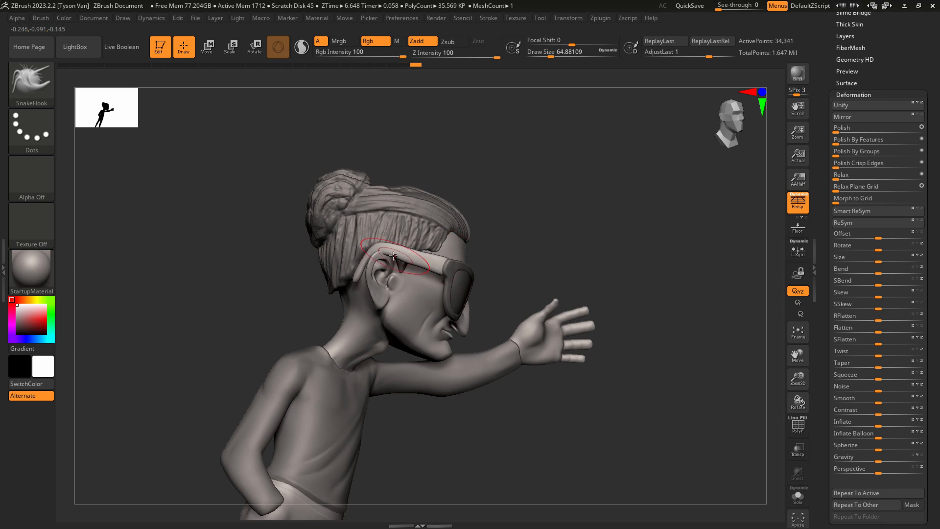
# Pull and smooth the character's right temple arm above the ear with SnakeHook at a Draw Size of about 65.
pyautogui.keyDown('shift'); pyautogui.moveTo(384, 249); pyautogui.dragTo(410, 253); pyautogui.keyUp('shift')
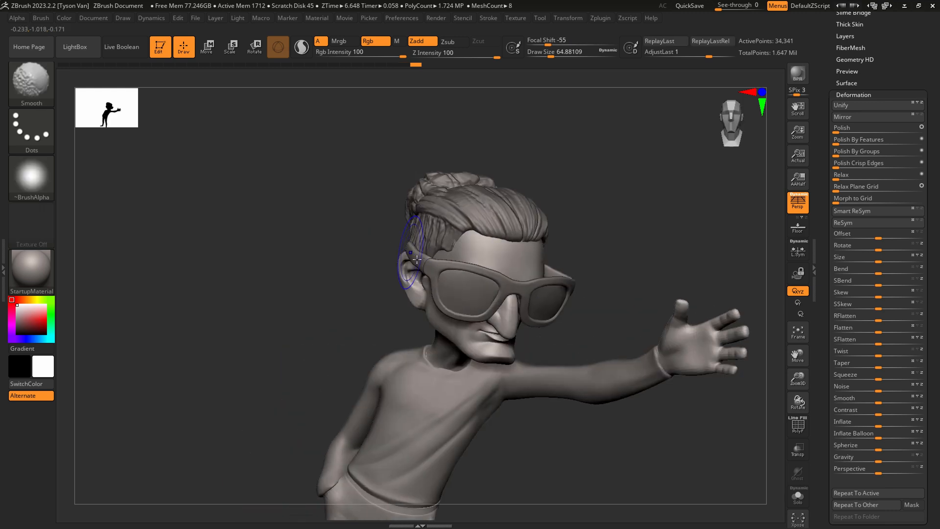
pyautogui.moveTo(607, 343)
pyautogui.keyDown('alt'); pyautogui.mouseDown()
pyautogui.moveTo(608, 294)
pyautogui.moveTo(483, 315)
pyautogui.moveTo(550, 355)
pyautogui.mouseUp(); pyautogui.keyUp('alt')
pyautogui.keyDown('shift'); pyautogui.moveTo(457, 342); pyautogui.dragTo(417, 347); pyautogui.keyUp('shift')
# Adjust how the temple arms meet the sunglasses' frame, working from above with SnakeHook at a Draw Size of about 97.
pyautogui.press('s')
pyautogui.moveTo(316, 362); pyautogui.dragTo(353, 388)
pyautogui.press('s')
# Reshape the right temple arm over the ear and its tip behind it with SnakeHook at Draw Sizes of about 74 and 35.
pyautogui.press('s')
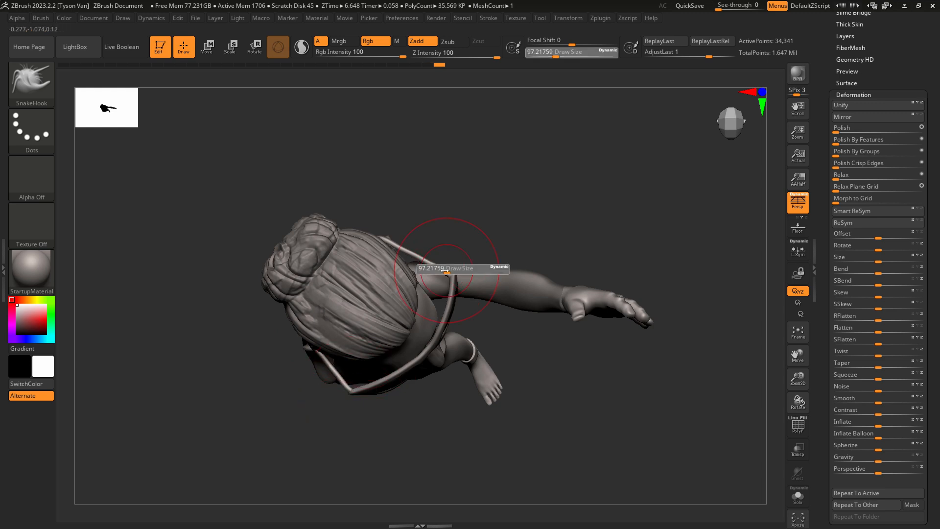
pyautogui.moveTo(451, 276); pyautogui.dragTo(444, 273)
pyautogui.moveTo(451, 275); pyautogui.dragTo(463, 209, button='right')
pyautogui.moveTo(379, 321); pyautogui.dragTo(373, 291, button='right')
pyautogui.press('s')
pyautogui.moveTo(328, 326); pyautogui.dragTo(333, 326)
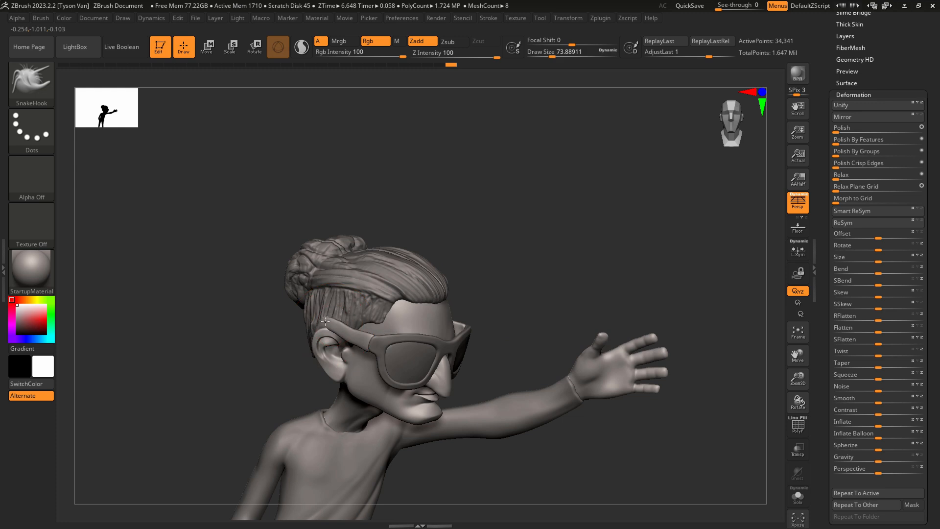
pyautogui.moveTo(332, 327); pyautogui.dragTo(345, 331, button='right')
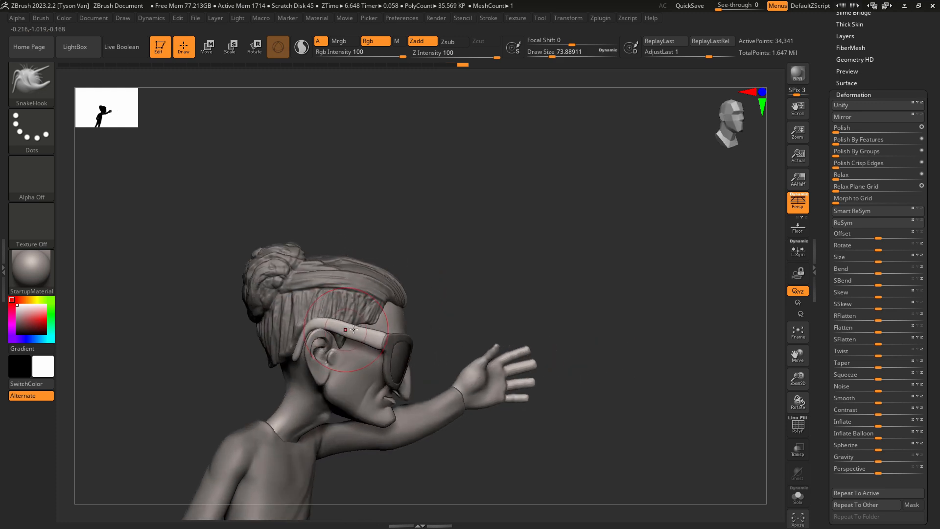
pyautogui.press('s')
pyautogui.moveTo(373, 338); pyautogui.dragTo(366, 340)
pyautogui.moveTo(363, 339); pyautogui.dragTo(309, 359, button='right')
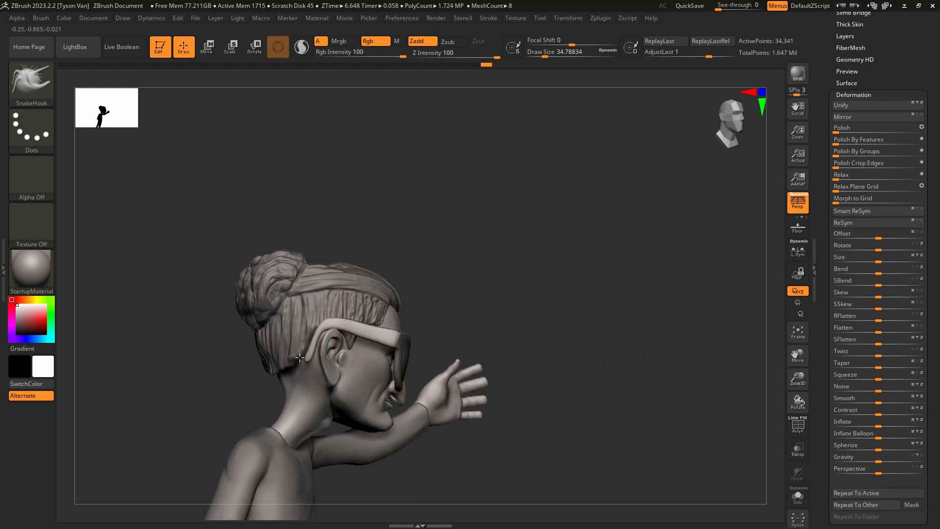
pyautogui.moveTo(308, 359); pyautogui.dragTo(317, 349)
# Adjust the run of the right temple arm between ear and frame with SnakeHook.
pyautogui.press('s')
pyautogui.moveTo(392, 341)
pyautogui.keyDown('ctrl'); pyautogui.mouseDown(button='right')
pyautogui.moveTo(407, 356)
pyautogui.moveTo(351, 347)
pyautogui.mouseUp(button='right'); pyautogui.keyUp('ctrl')
pyautogui.press('s')
pyautogui.click(365, 344)
pyautogui.moveTo(365, 340); pyautogui.dragTo(368, 342)
# Shape the left temple arm's tip behind the ear with SnakeHook, reducing the Draw Size to about 22.
pyautogui.moveTo(423, 343)
pyautogui.mouseDown(button='right')
pyautogui.moveTo(354, 319)
pyautogui.moveTo(294, 338)
pyautogui.mouseUp(button='right')
pyautogui.moveTo(441, 365)
pyautogui.keyDown('ctrl'); pyautogui.mouseDown(button='right')
pyautogui.moveTo(471, 409)
pyautogui.moveTo(446, 393)
pyautogui.mouseUp(button='right'); pyautogui.keyUp('ctrl')
pyautogui.press('s')
pyautogui.moveTo(445, 393); pyautogui.dragTo(435, 394)
pyautogui.press('s')
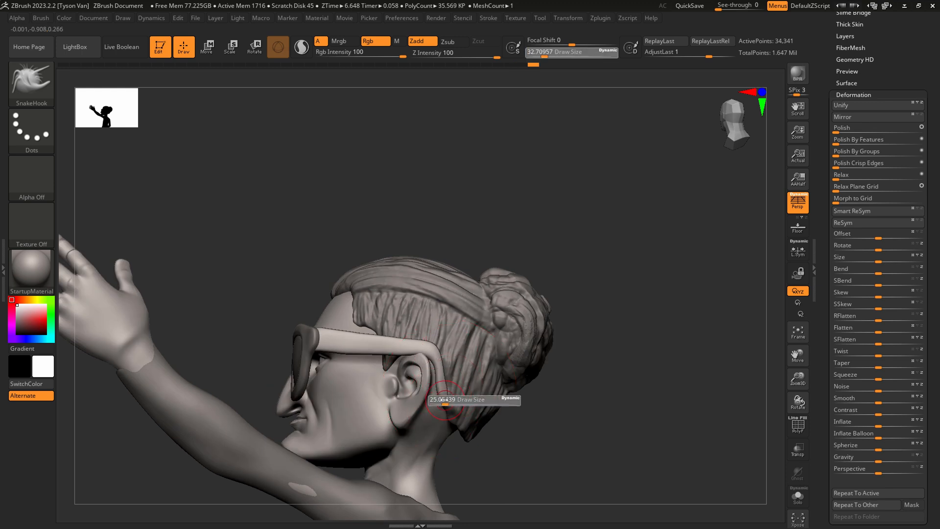
pyautogui.click(447, 398)
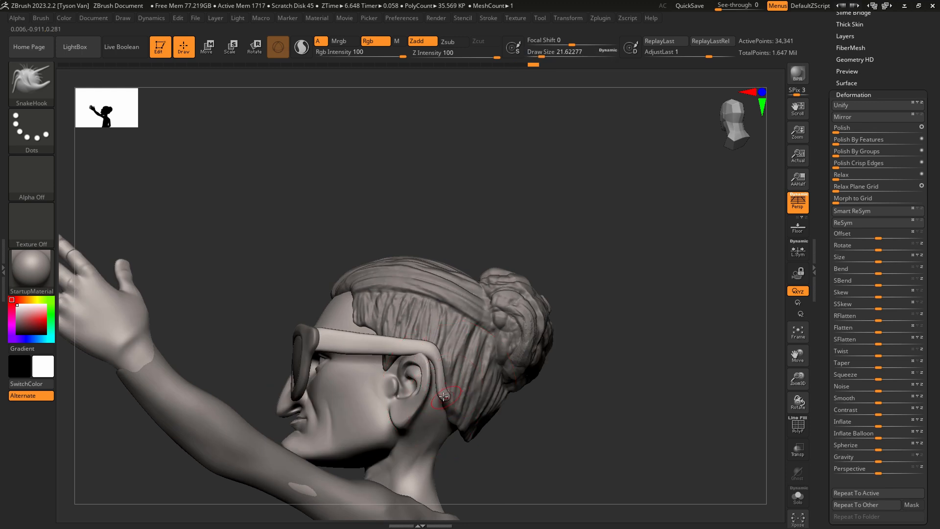
pyautogui.press('s')
pyautogui.moveTo(443, 397); pyautogui.dragTo(448, 389)
# Refine the temple arms' fit along the sides of the head with SnakeHook at a Draw Size of about 49.
pyautogui.moveTo(436, 349); pyautogui.dragTo(411, 348)
pyautogui.moveTo(411, 348); pyautogui.dragTo(438, 359, button='right')
pyautogui.moveTo(338, 353)
pyautogui.mouseDown(button='right')
pyautogui.moveTo(312, 345)
pyautogui.moveTo(471, 353)
pyautogui.moveTo(478, 368)
pyautogui.moveTo(448, 399)
pyautogui.moveTo(477, 410)
pyautogui.moveTo(423, 383)
pyautogui.mouseUp(button='right')
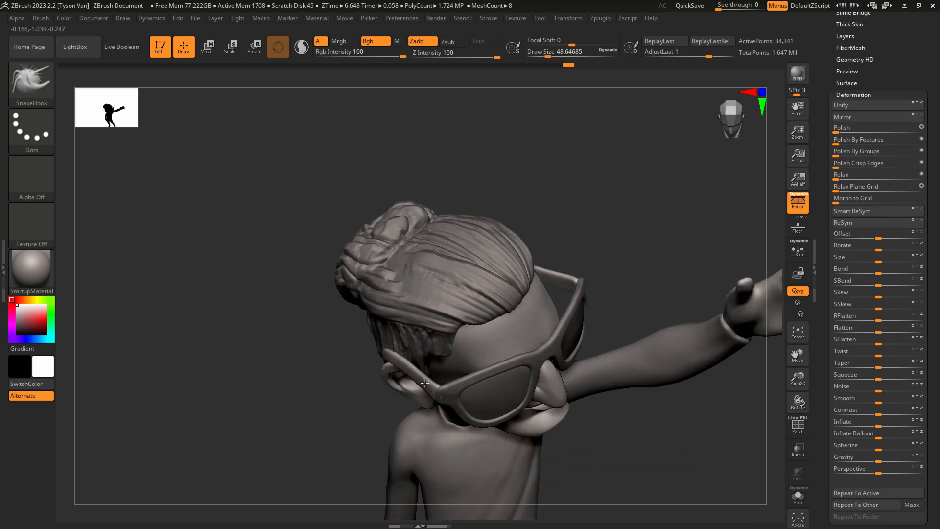
pyautogui.moveTo(418, 368)
pyautogui.keyDown('ctrl'); pyautogui.mouseDown(button='right')
pyautogui.moveTo(421, 394)
pyautogui.moveTo(448, 375)
pyautogui.moveTo(445, 354)
pyautogui.mouseUp(button='right'); pyautogui.keyUp('ctrl')
# Isolate the temple arms and flatten the right one's outer face with hPolish at a Draw Size of about 12.
pyautogui.press('b')
pyautogui.press('h')
pyautogui.press('p')
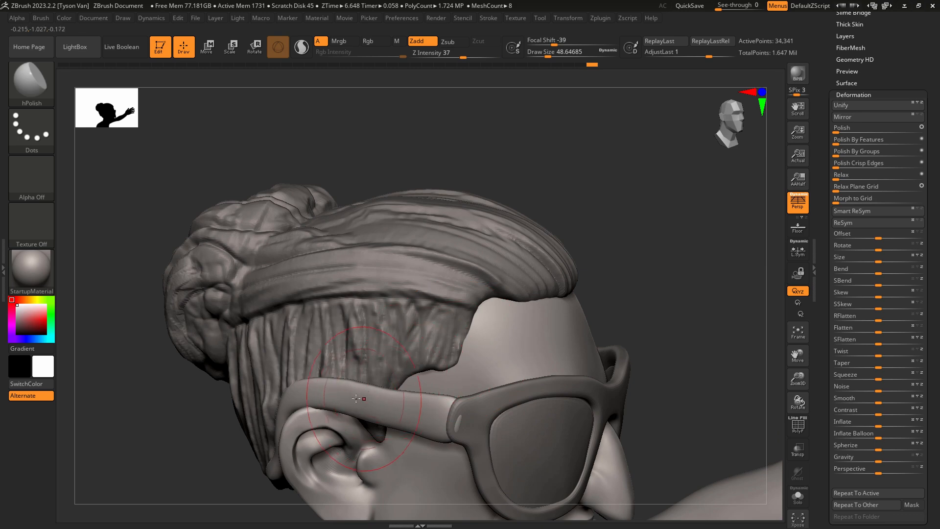
pyautogui.moveTo(448, 418); pyautogui.dragTo(533, 416)
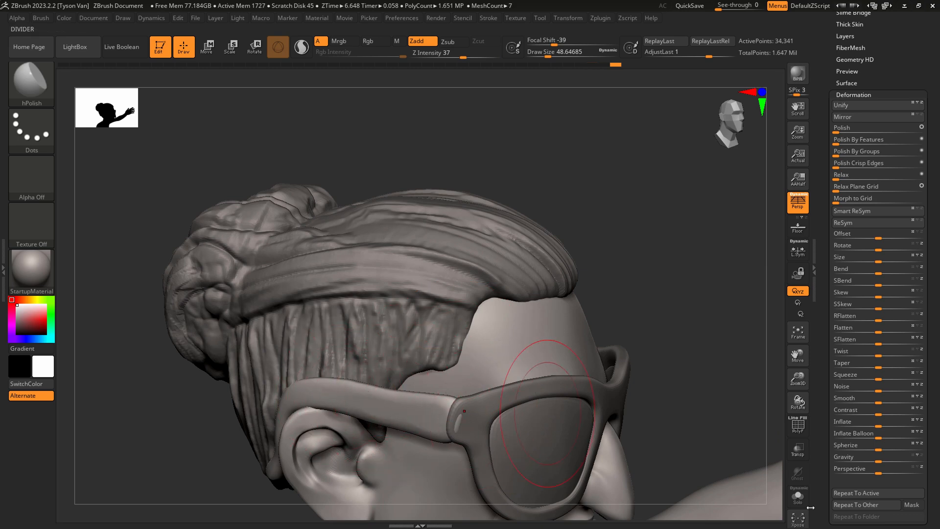
pyautogui.click(798, 497)
pyautogui.press('s')
pyautogui.moveTo(352, 400); pyautogui.dragTo(342, 401)
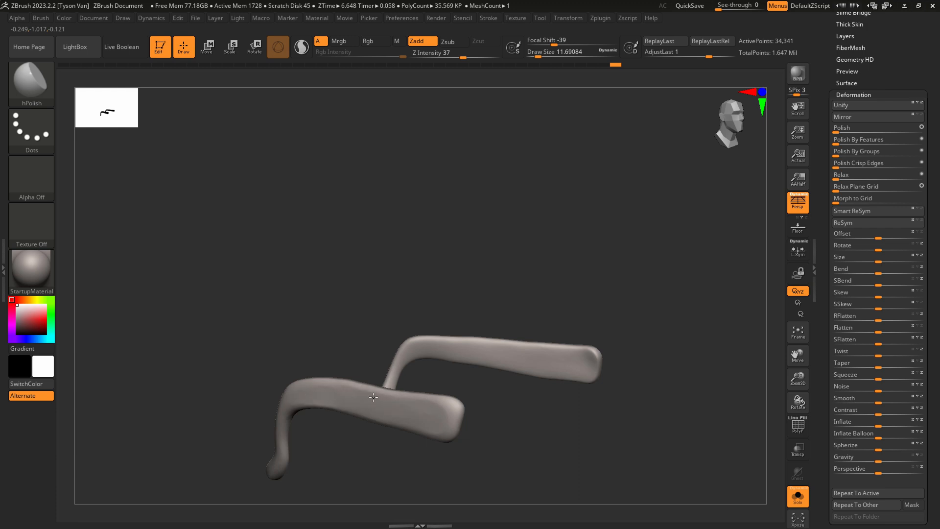
pyautogui.moveTo(429, 414); pyautogui.dragTo(428, 400, button='right')
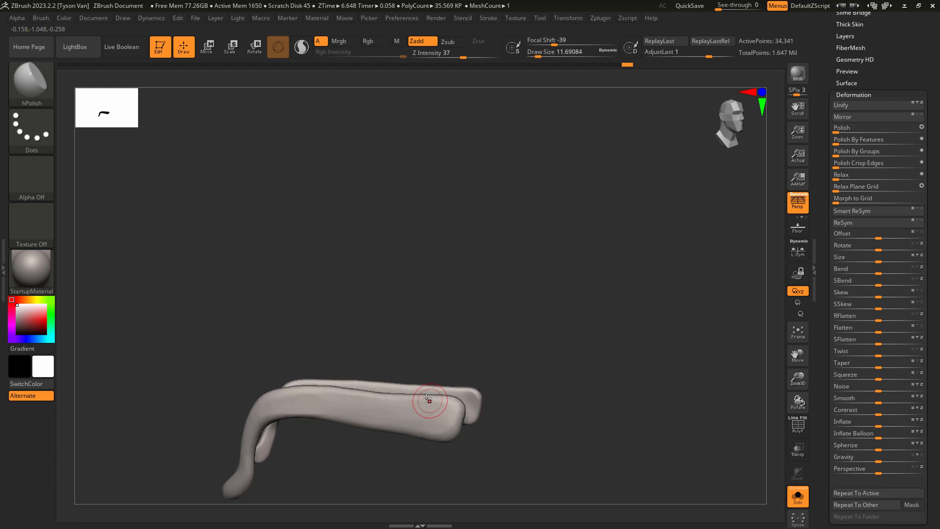
# Reshape the edges and front end of the isolated right temple arm with SnakeHook at a Draw Size of about 23.
pyautogui.press('b')
pyautogui.press('s')
pyautogui.press('h')
pyautogui.press('s')
pyautogui.moveTo(386, 400); pyautogui.dragTo(390, 400)
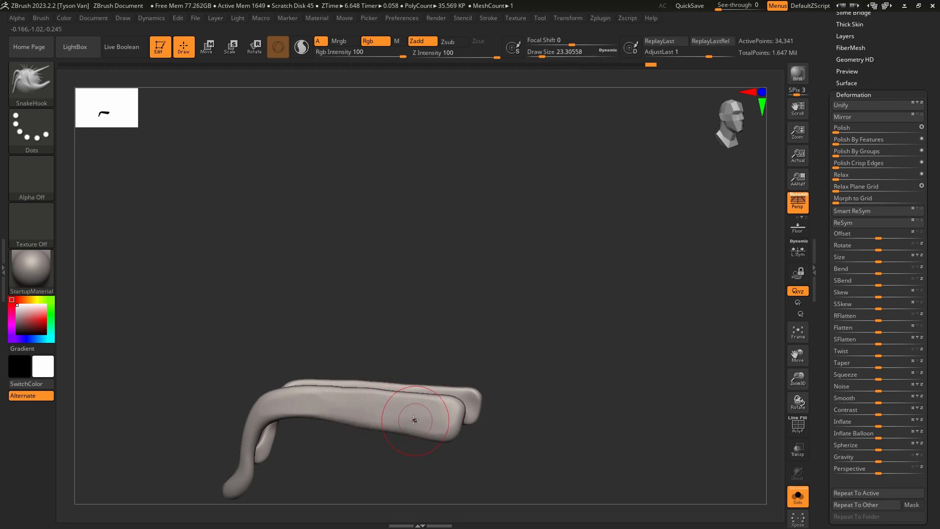
pyautogui.moveTo(405, 420); pyautogui.dragTo(431, 434)
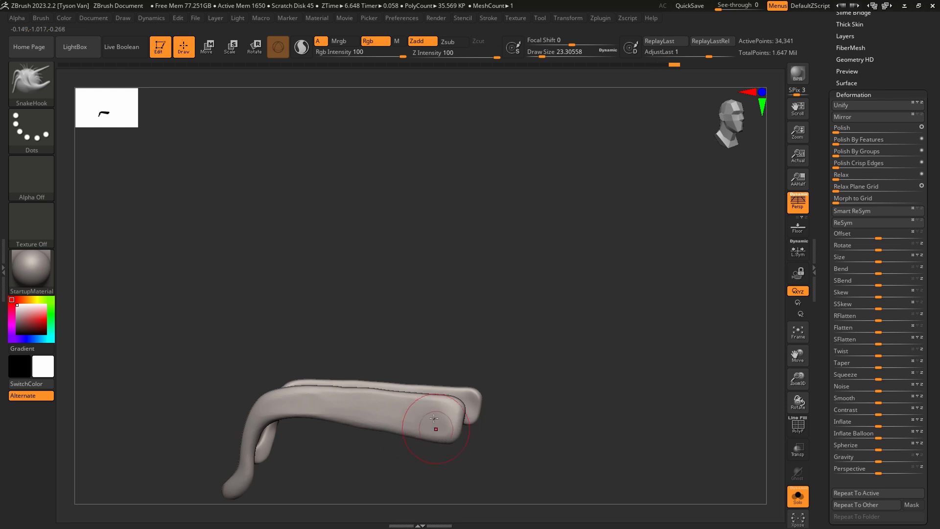
pyautogui.moveTo(431, 434)
pyautogui.mouseDown(button='right')
pyautogui.moveTo(380, 390)
pyautogui.moveTo(390, 381)
pyautogui.moveTo(391, 398)
pyautogui.moveTo(380, 362)
pyautogui.mouseUp(button='right')
# Flatten the right temple arm's upper edge into a crisp plane with hPolish at a Draw Size of about 16.
pyautogui.press('b')
pyautogui.press('h')
pyautogui.press('p')
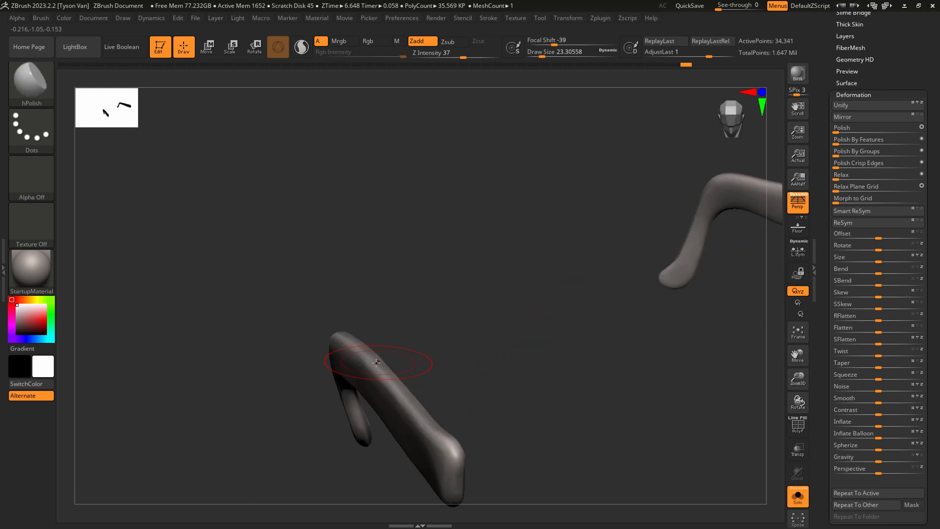
pyautogui.press('s')
pyautogui.moveTo(373, 365); pyautogui.dragTo(380, 363)
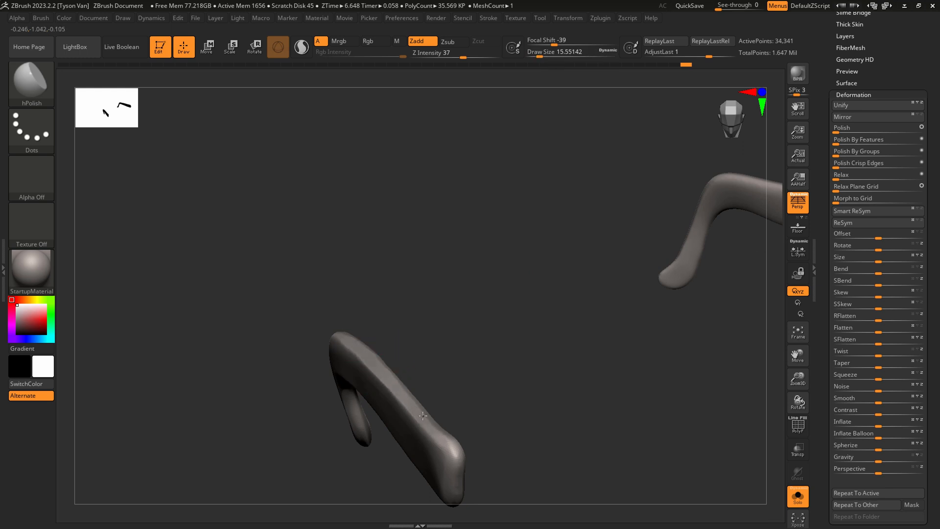
pyautogui.moveTo(423, 416)
pyautogui.mouseDown(button='right')
pyautogui.moveTo(441, 405)
pyautogui.moveTo(279, 400)
pyautogui.mouseUp(button='right')
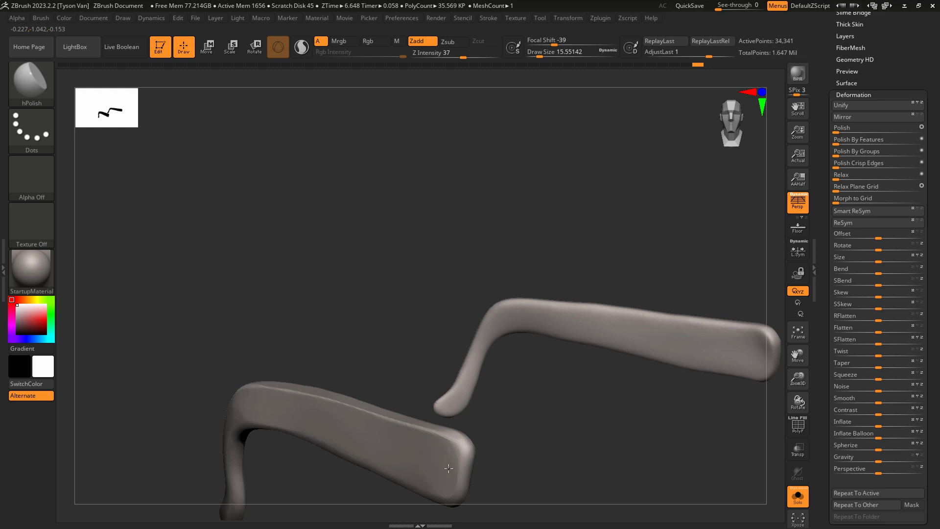
# Polish the right temple arm's hinge end and side planes flat with hPolish.
pyautogui.moveTo(449, 469)
pyautogui.mouseDown(button='right')
pyautogui.moveTo(466, 477)
pyautogui.moveTo(456, 433)
pyautogui.moveTo(434, 437)
pyautogui.moveTo(461, 436)
pyautogui.moveTo(467, 446)
pyautogui.moveTo(456, 427)
pyautogui.mouseUp(button='right')
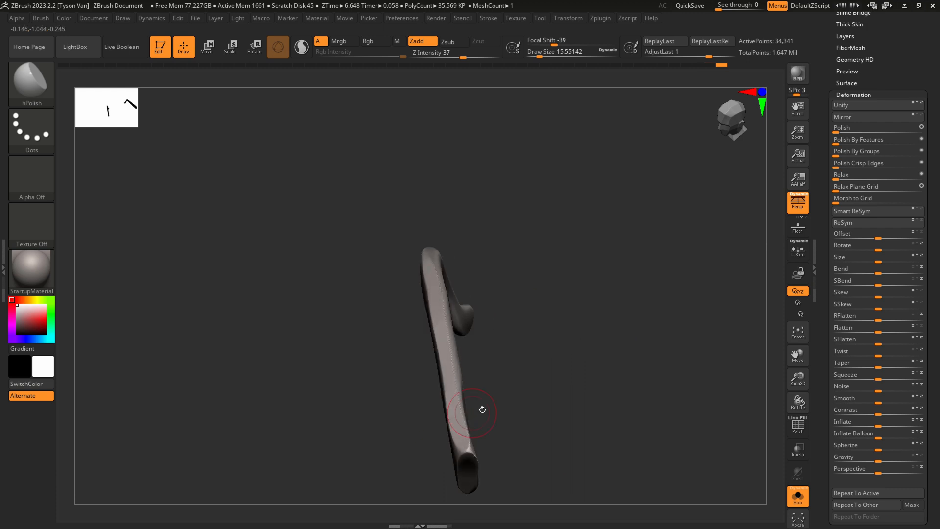
pyautogui.moveTo(482, 410); pyautogui.dragTo(548, 395)
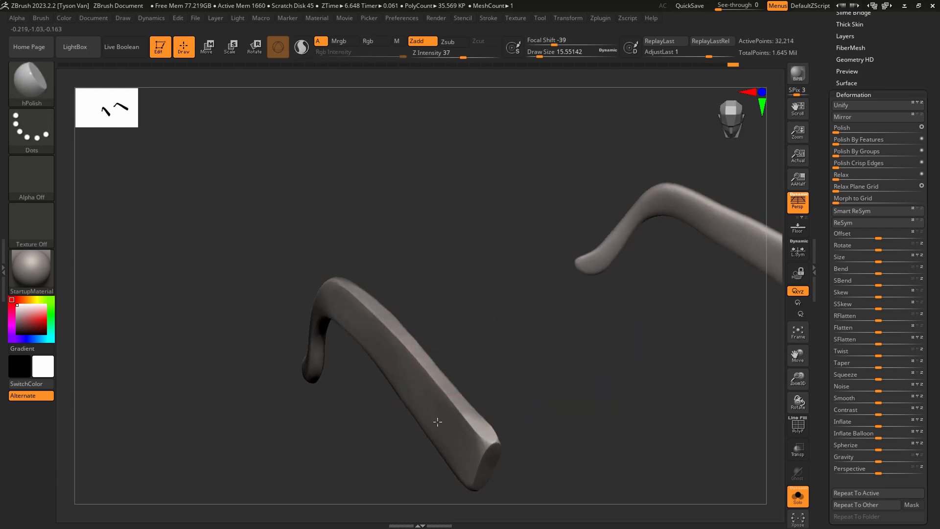
pyautogui.moveTo(419, 378); pyautogui.dragTo(392, 365, button='right')
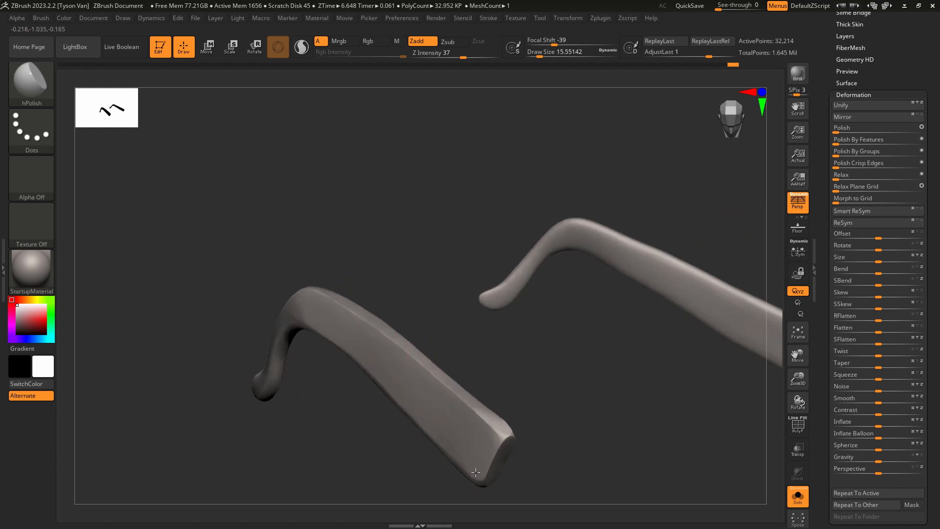
pyautogui.moveTo(448, 440); pyautogui.dragTo(539, 387, button='right')
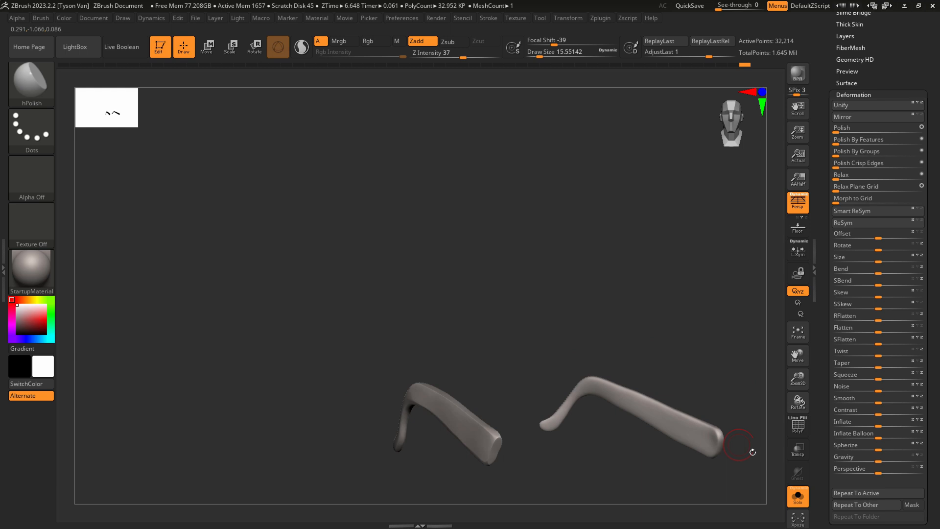
# Show the whole figure again and move the Extract0 subtool down to directly above Extract3.
pyautogui.click(794, 497)
pyautogui.keyDown('ctrl'); pyautogui.moveTo(666, 456); pyautogui.dragTo(563, 370, button='right'); pyautogui.keyUp('ctrl')
pyautogui.keyDown('ctrl'); pyautogui.moveTo(563, 370); pyautogui.dragTo(567, 351, button='right'); pyautogui.keyUp('ctrl')
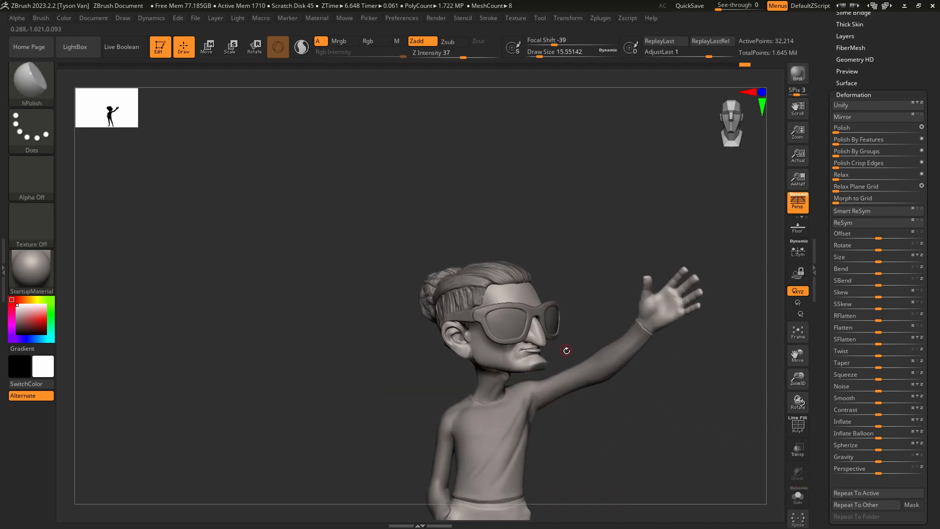
pyautogui.keyDown('alt'); pyautogui.moveTo(622, 296); pyautogui.dragTo(565, 266, button='right'); pyautogui.keyUp('alt')
pyautogui.scroll(3, 869, 65)
pyautogui.click(847, 41)
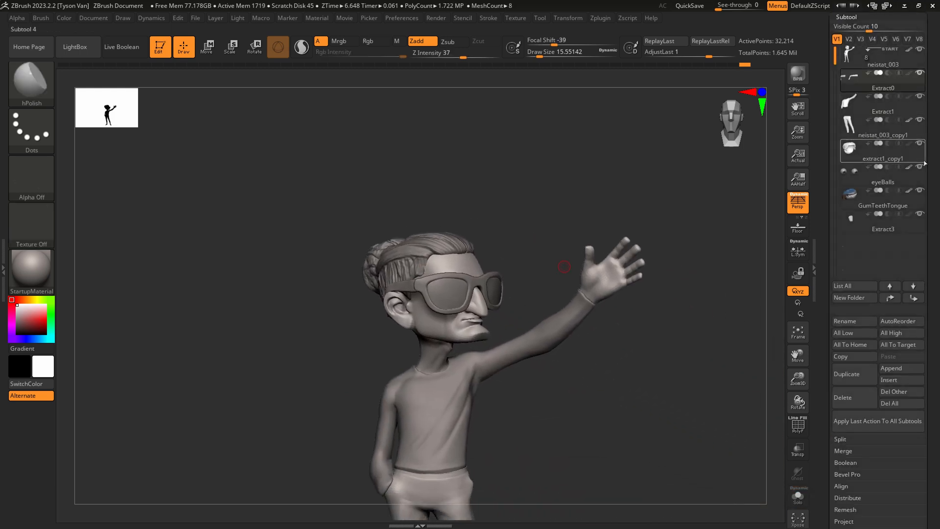
pyautogui.click(914, 298)
pyautogui.click(914, 298)
pyautogui.click(914, 298)
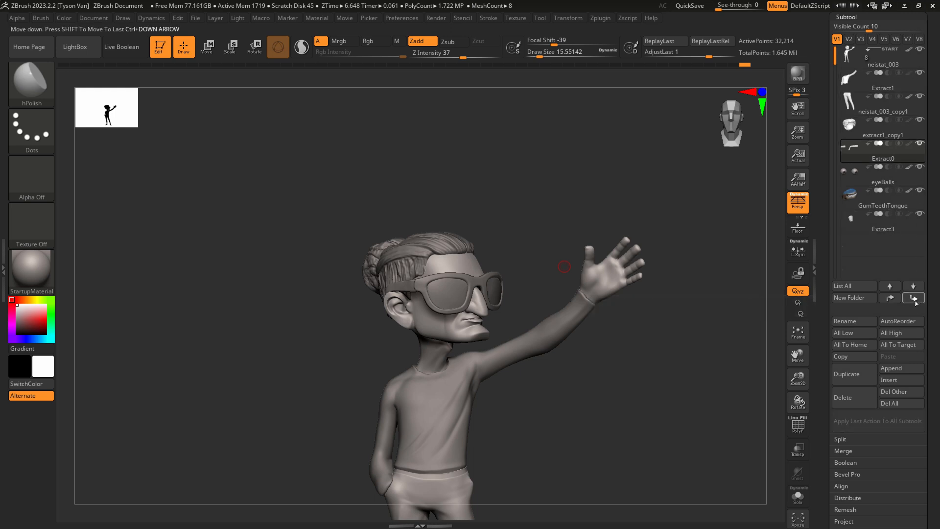
pyautogui.click(914, 298)
pyautogui.click(914, 298)
# Merge the Extract0 temple arms down into the Extract3 sunglasses and rename the merged subtool glasses.
pyautogui.click(882, 217)
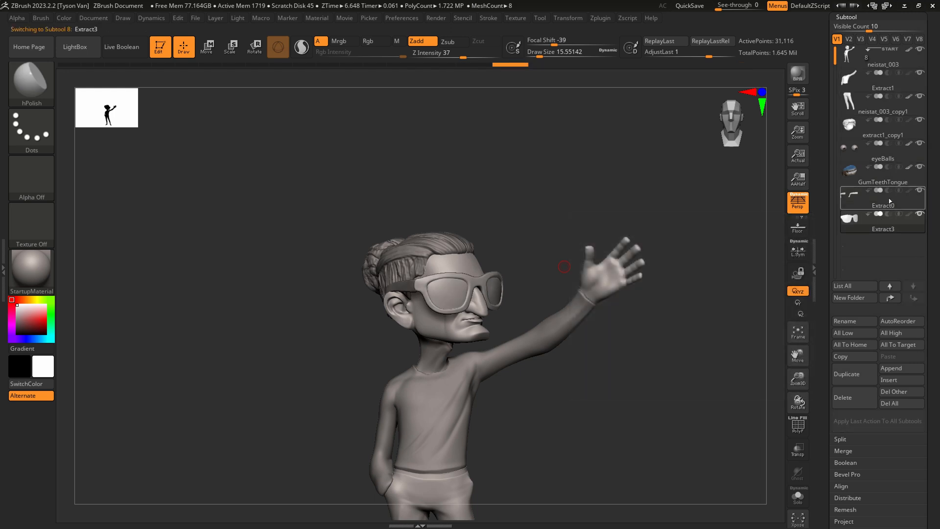
pyautogui.click(891, 200)
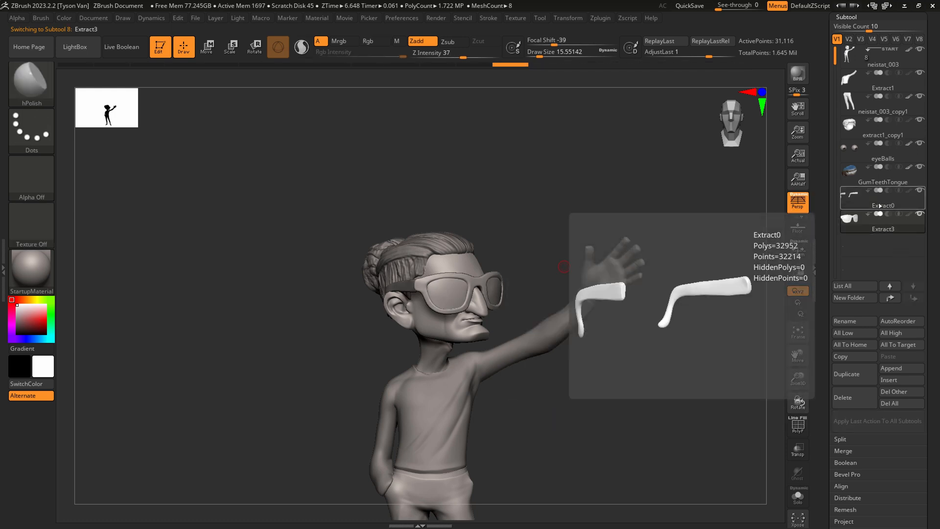
pyautogui.click(843, 451)
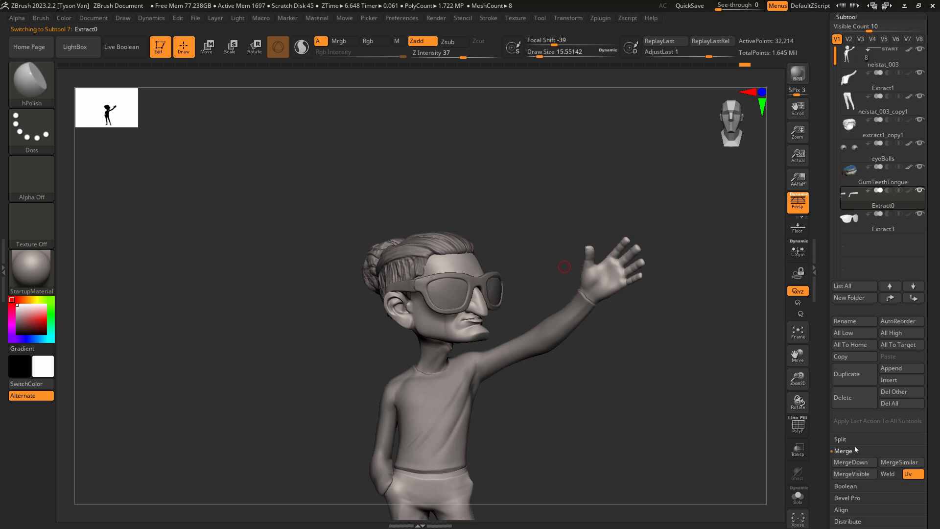
pyautogui.click(851, 463)
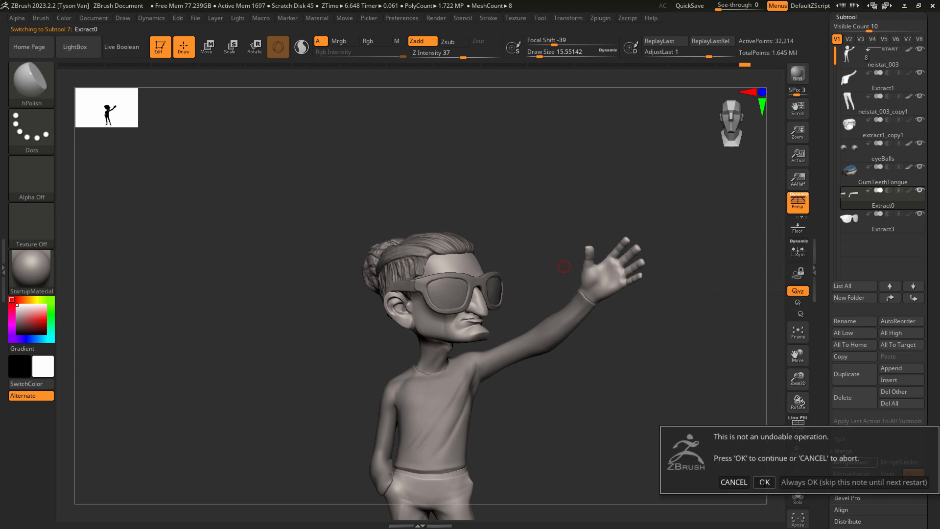
pyautogui.click(764, 483)
pyautogui.click(853, 321)
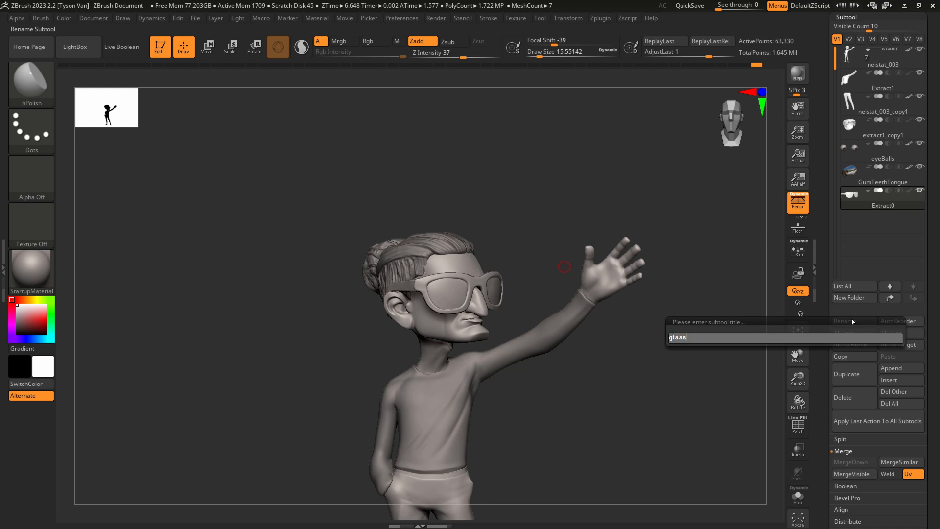
pyautogui.press('Return')
# Select the shirt subtool Extract1 and mask the front of its raised sleeve and adjoining side with MaskPen at Draw Size 28.75.
pyautogui.moveTo(650, 393); pyautogui.dragTo(443, 379)
pyautogui.keyDown('alt'); pyautogui.click(384, 334); pyautogui.keyUp('alt')
pyautogui.moveTo(387, 342)
pyautogui.keyDown('alt'); pyautogui.mouseDown(button='right')
pyautogui.moveTo(414, 306)
pyautogui.moveTo(387, 352)
pyautogui.mouseUp(button='right'); pyautogui.keyUp('alt')
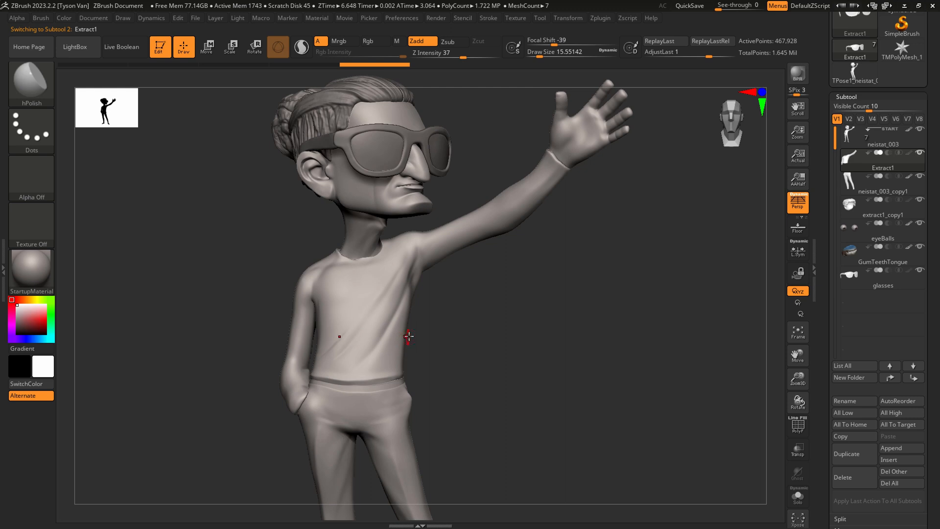
pyautogui.moveTo(396, 294); pyautogui.dragTo(392, 311, button='right')
pyautogui.press('s')
pyautogui.moveTo(394, 315); pyautogui.dragTo(390, 304)
pyautogui.press('s')
pyautogui.moveTo(402, 241)
pyautogui.keyDown('ctrl'); pyautogui.mouseDown()
pyautogui.moveTo(392, 363)
pyautogui.moveTo(409, 235)
pyautogui.moveTo(416, 274)
pyautogui.moveTo(400, 335)
pyautogui.moveTo(429, 250)
pyautogui.moveTo(522, 192)
pyautogui.mouseUp(); pyautogui.keyUp('ctrl')
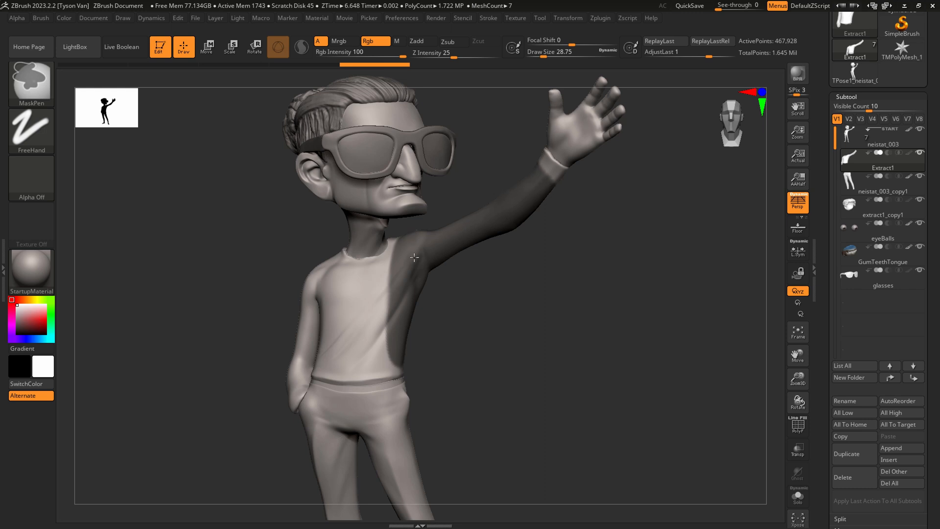
# Mask the back of the raised sleeve and the shirt's adjoining side down to the lower back hem.
pyautogui.moveTo(588, 235)
pyautogui.mouseDown(button='right')
pyautogui.moveTo(544, 267)
pyautogui.moveTo(483, 251)
pyautogui.moveTo(480, 237)
pyautogui.mouseUp(button='right')
pyautogui.moveTo(469, 215)
pyautogui.keyDown('ctrl'); pyautogui.mouseDown()
pyautogui.moveTo(478, 219)
pyautogui.moveTo(384, 284)
pyautogui.moveTo(348, 274)
pyautogui.mouseUp(); pyautogui.keyUp('ctrl')
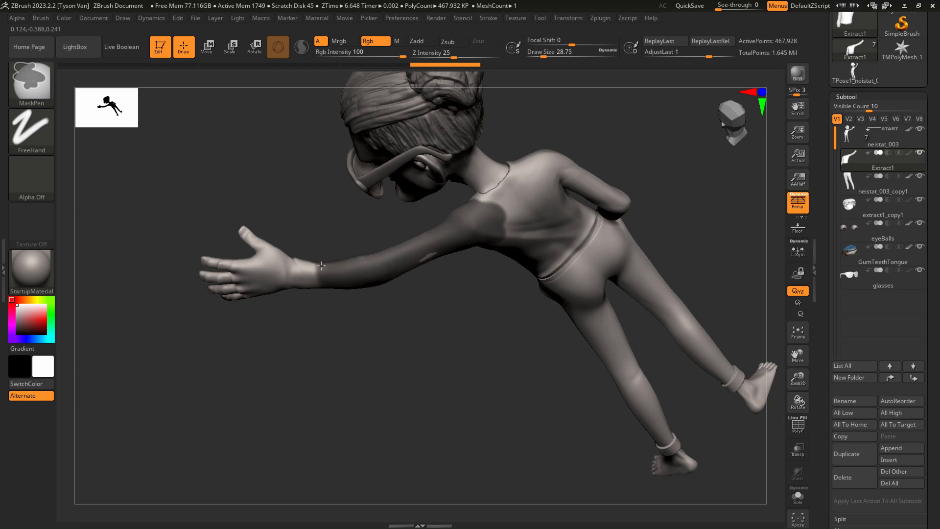
pyautogui.moveTo(320, 298); pyautogui.dragTo(490, 222, button='right')
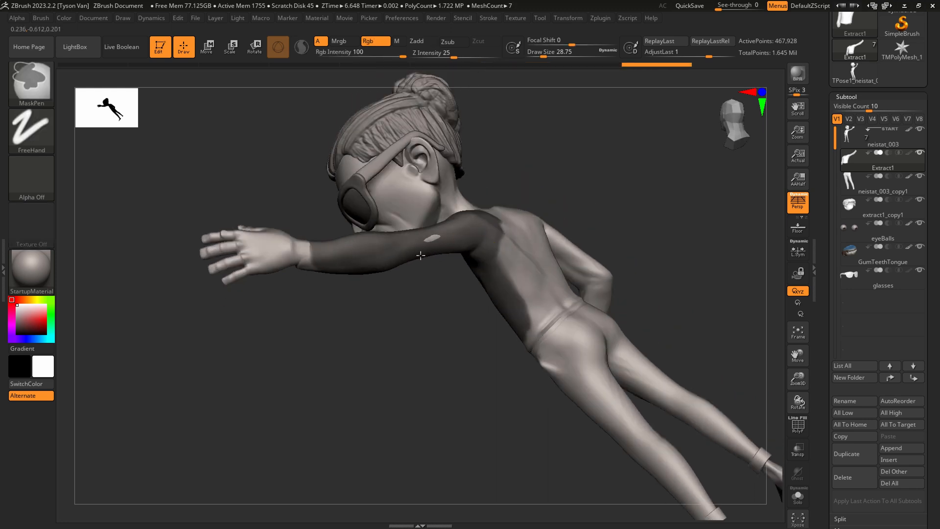
pyautogui.moveTo(531, 320); pyautogui.dragTo(562, 294)
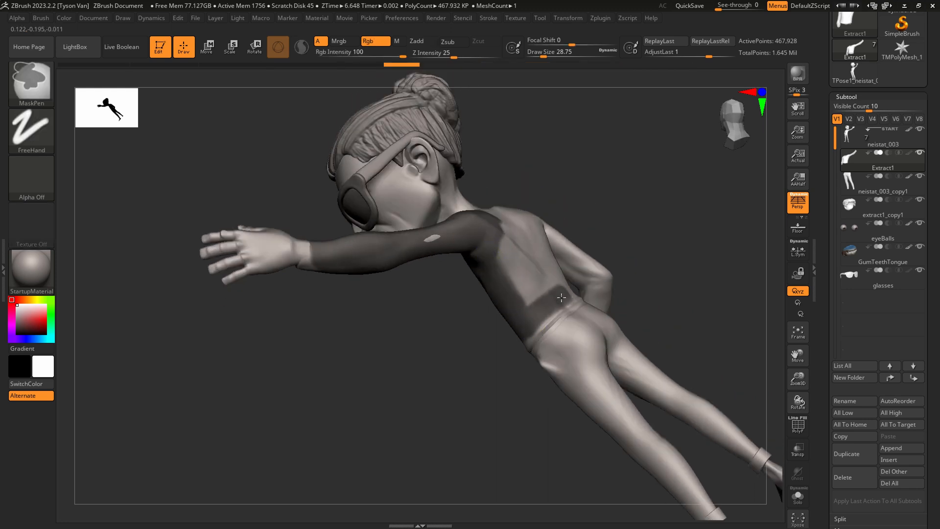
pyautogui.moveTo(561, 297); pyautogui.dragTo(519, 296, button='right')
pyautogui.moveTo(558, 301)
pyautogui.keyDown('ctrl'); pyautogui.mouseDown()
pyautogui.moveTo(539, 282)
pyautogui.moveTo(507, 305)
pyautogui.mouseUp(); pyautogui.keyUp('ctrl')
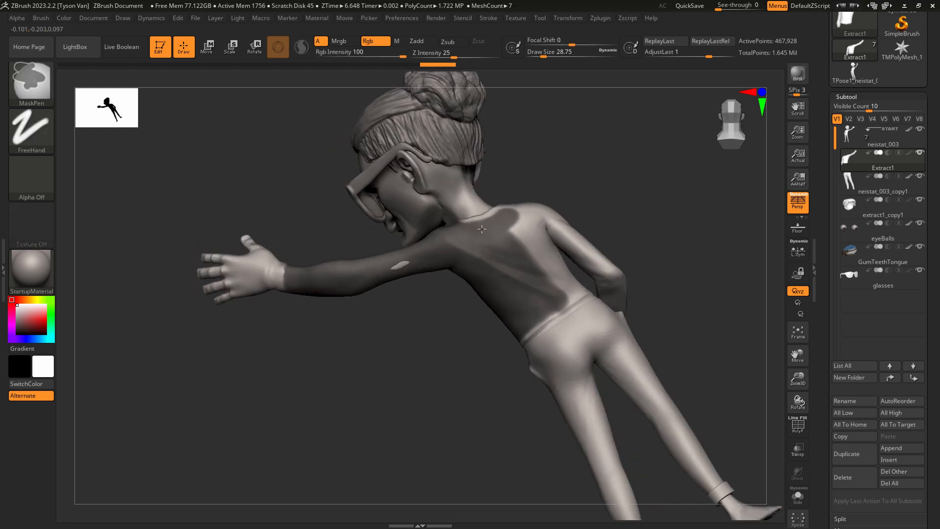
# Extend the shirt mask across the upper back to the opposite shoulder.
pyautogui.moveTo(517, 217)
pyautogui.keyDown('ctrl'); pyautogui.mouseDown()
pyautogui.moveTo(542, 267)
pyautogui.moveTo(531, 207)
pyautogui.mouseUp(); pyautogui.keyUp('ctrl')
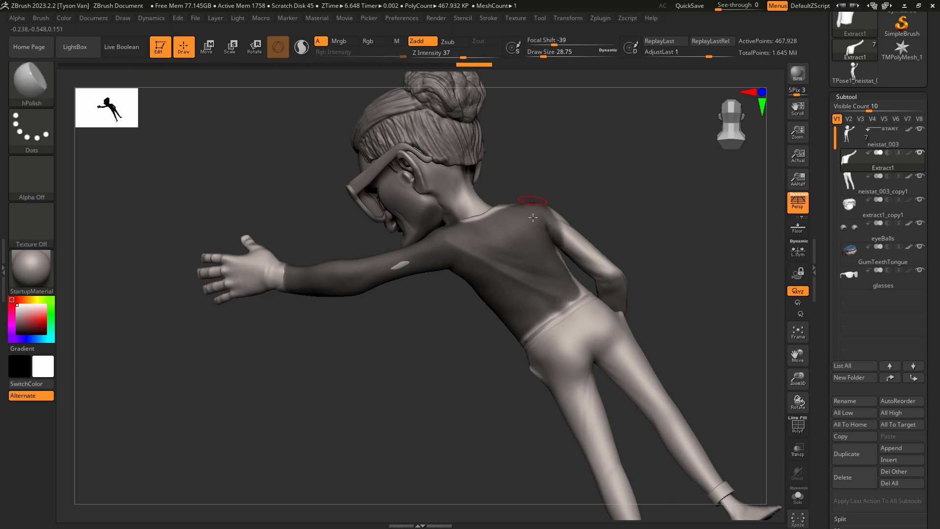
pyautogui.moveTo(537, 206); pyautogui.dragTo(529, 223, button='right')
pyautogui.keyDown('ctrl'); pyautogui.moveTo(523, 209); pyautogui.dragTo(518, 196); pyautogui.keyUp('ctrl')
pyautogui.moveTo(520, 214); pyautogui.dragTo(522, 267, button='right')
pyautogui.moveTo(528, 176)
pyautogui.keyDown('ctrl'); pyautogui.mouseDown()
pyautogui.moveTo(567, 123)
pyautogui.moveTo(582, 129)
pyautogui.mouseUp(); pyautogui.keyUp('ctrl')
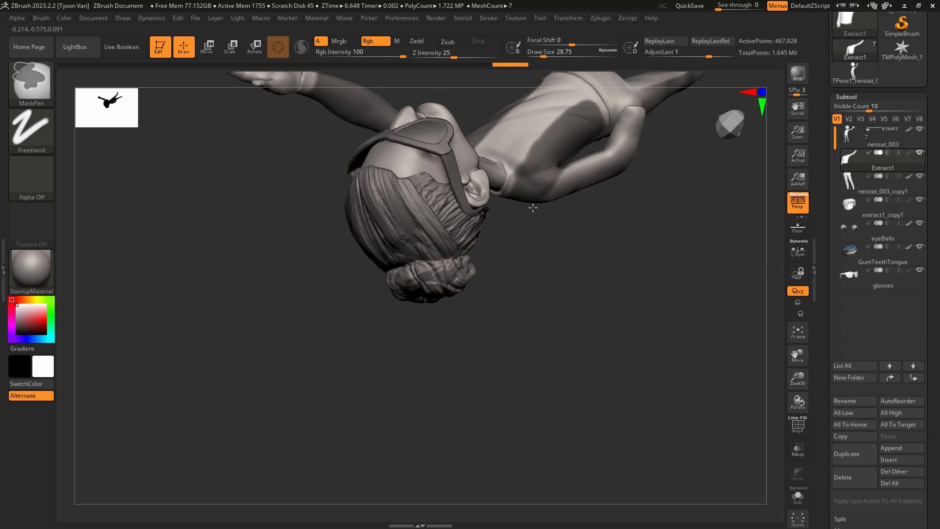
# Mask the lowered arm's sleeve over the shoulder and upper arm, along with the adjoining side of the torso.
pyautogui.moveTo(532, 208); pyautogui.dragTo(542, 211, button='right')
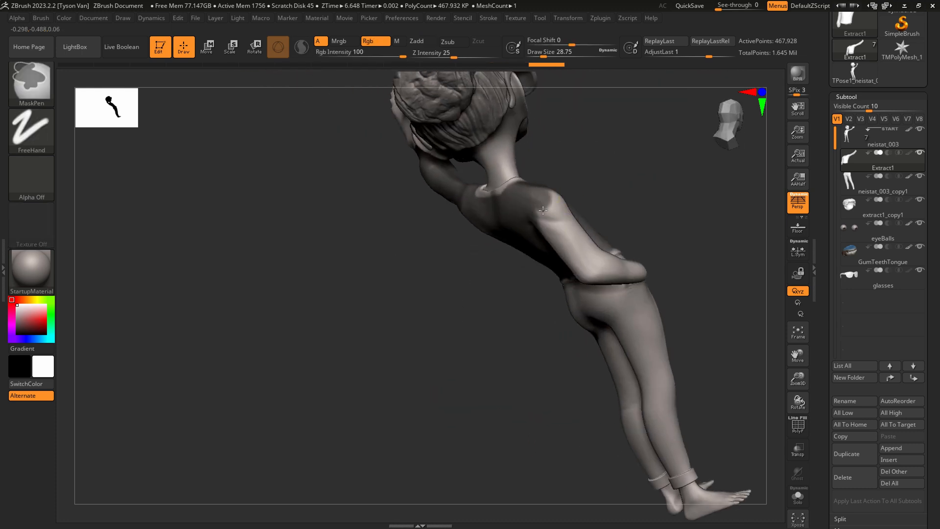
pyautogui.keyDown('ctrl'); pyautogui.moveTo(543, 210); pyautogui.dragTo(552, 190); pyautogui.keyUp('ctrl')
pyautogui.moveTo(574, 229); pyautogui.dragTo(568, 244, button='right')
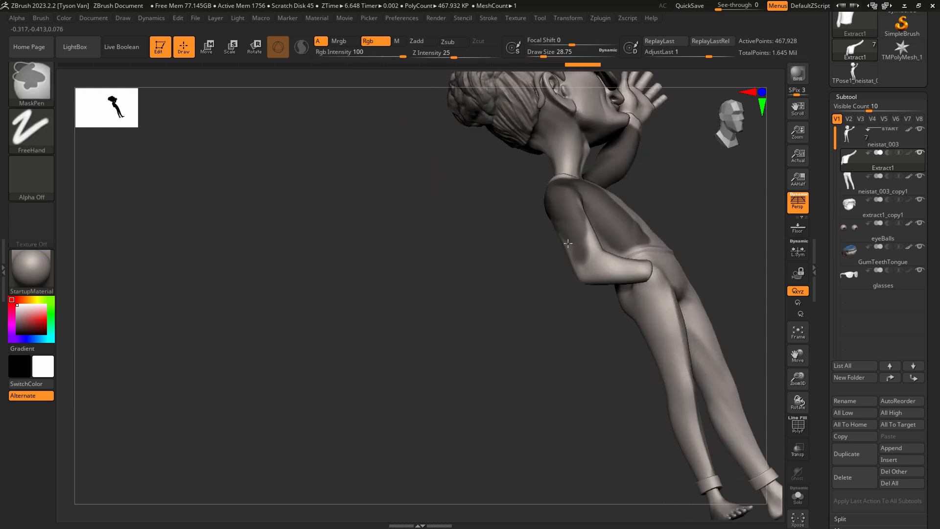
pyautogui.moveTo(587, 241)
pyautogui.keyDown('ctrl'); pyautogui.mouseDown()
pyautogui.moveTo(596, 258)
pyautogui.moveTo(598, 235)
pyautogui.mouseUp(); pyautogui.keyUp('ctrl')
pyautogui.moveTo(624, 231)
pyautogui.mouseDown(button='right')
pyautogui.moveTo(464, 235)
pyautogui.moveTo(429, 275)
pyautogui.mouseUp(button='right')
# Continue the mask down the lowered sleeve's forearm, stopping just short of the cuff.
pyautogui.press('ctrl')
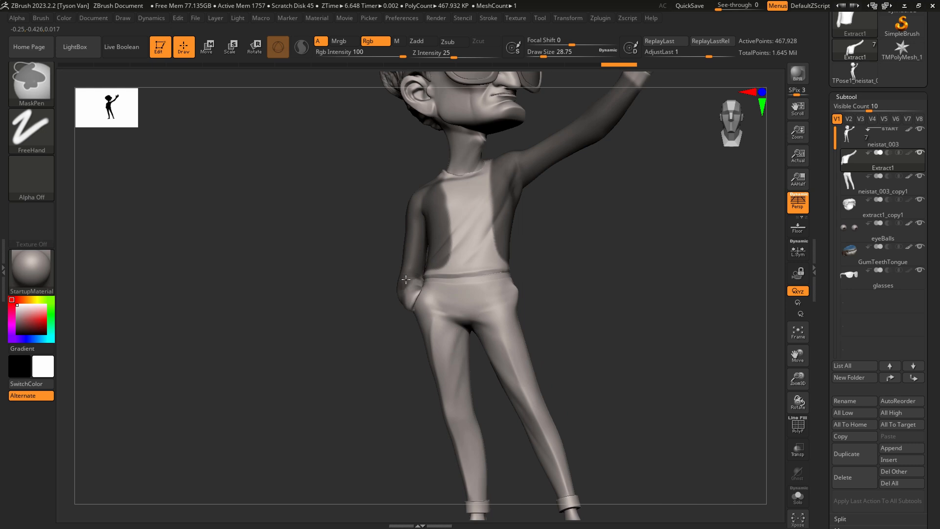
pyautogui.keyDown('ctrl'); pyautogui.moveTo(405, 280); pyautogui.dragTo(405, 292); pyautogui.keyUp('ctrl')
pyautogui.moveTo(400, 294); pyautogui.dragTo(414, 305, button='right')
pyautogui.keyDown('ctrl'); pyautogui.moveTo(405, 270); pyautogui.dragTo(399, 292); pyautogui.keyUp('ctrl')
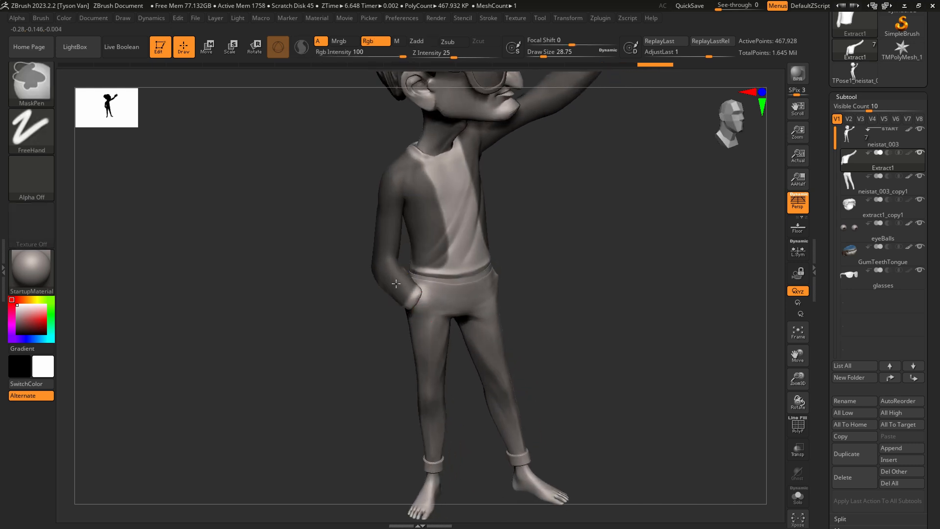
pyautogui.moveTo(391, 282); pyautogui.dragTo(417, 275, button='right')
# Isolate the shirt with its PolyFrame displayed and duplicate the Extract1 subtool as Extract2 for editing.
pyautogui.hotkey('ctrl', 'shift')
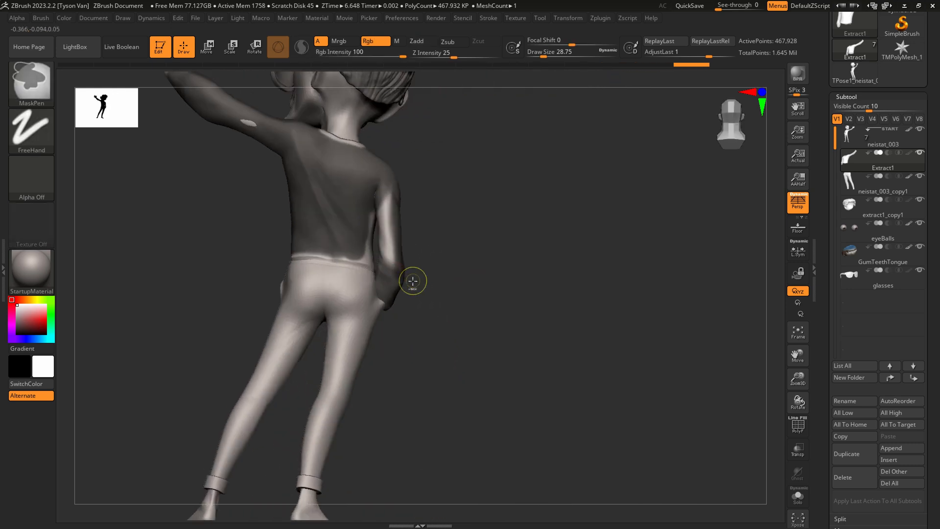
pyautogui.click(798, 495)
pyautogui.keyDown('ctrl'); pyautogui.moveTo(393, 294); pyautogui.dragTo(424, 357, button='right'); pyautogui.keyUp('ctrl')
pyautogui.moveTo(425, 356); pyautogui.dragTo(423, 329, button='right')
pyautogui.moveTo(422, 302)
pyautogui.keyDown('ctrl'); pyautogui.mouseDown()
pyautogui.moveTo(405, 314)
pyautogui.moveTo(381, 292)
pyautogui.moveTo(421, 235)
pyautogui.moveTo(408, 147)
pyautogui.mouseUp(); pyautogui.keyUp('ctrl')
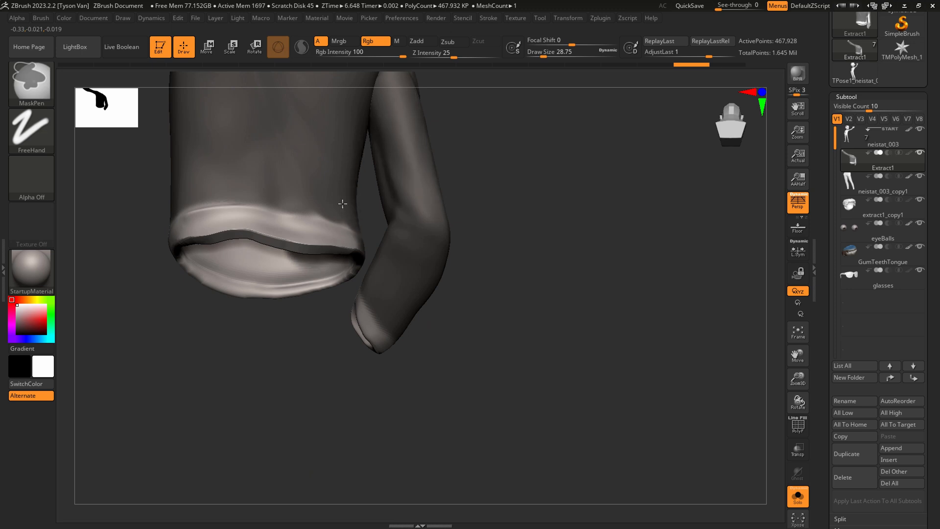
pyautogui.hotkey('shift', 'f')
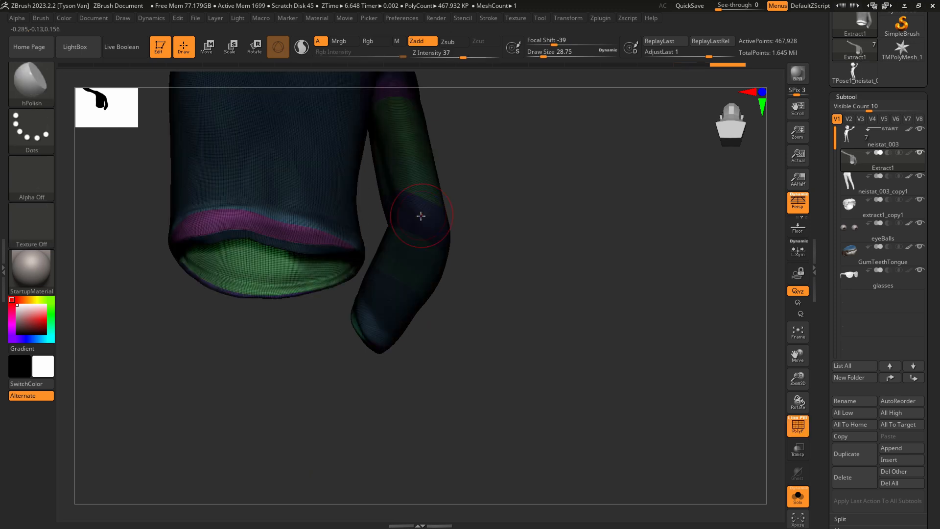
pyautogui.moveTo(286, 232)
pyautogui.mouseDown(button='right')
pyautogui.moveTo(353, 311)
pyautogui.moveTo(378, 294)
pyautogui.moveTo(418, 345)
pyautogui.moveTo(353, 325)
pyautogui.moveTo(245, 342)
pyautogui.moveTo(273, 300)
pyautogui.moveTo(257, 290)
pyautogui.moveTo(776, 279)
pyautogui.mouseUp(button='right')
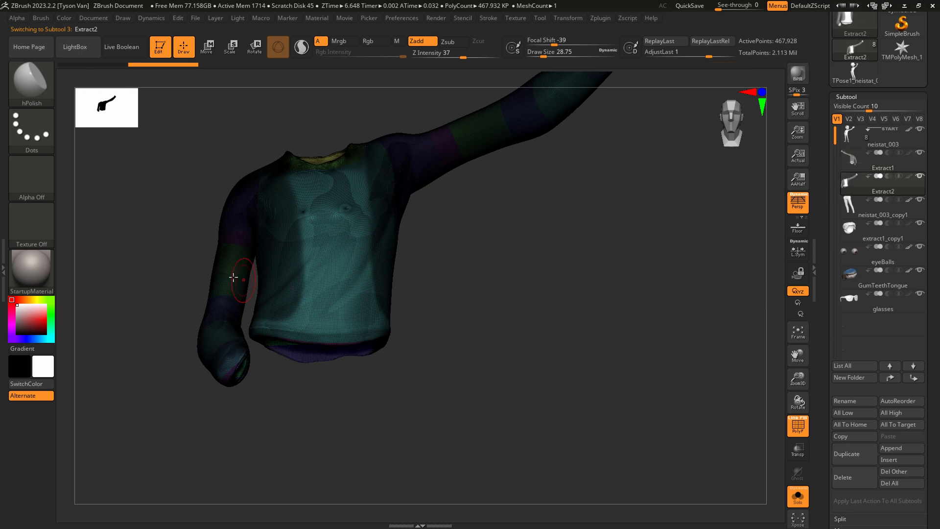
# Refine the mask boundary on the front of the duplicated shirt's torso, keeping the central chest panel unmasked.
pyautogui.moveTo(283, 320); pyautogui.dragTo(372, 319, button='right')
pyautogui.press('ctrl')
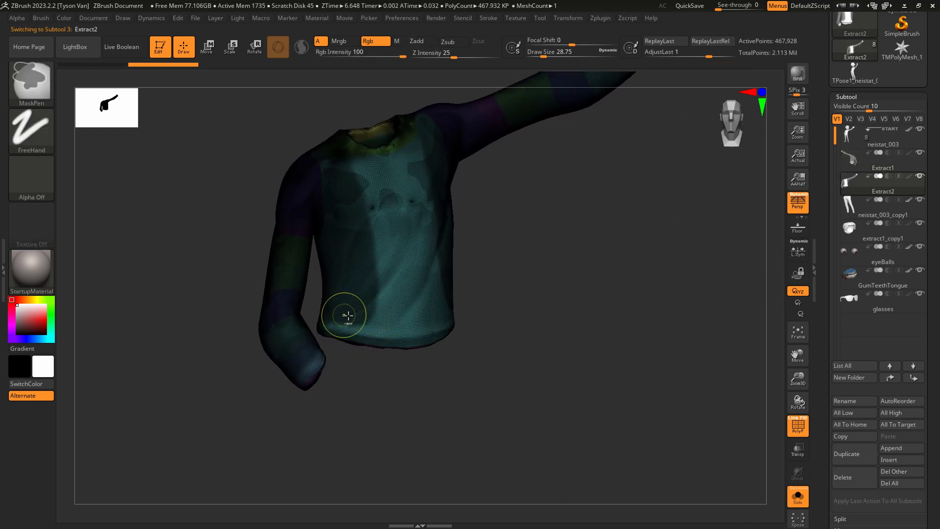
pyautogui.keyDown('ctrl'); pyautogui.moveTo(360, 312); pyautogui.dragTo(365, 305); pyautogui.keyUp('ctrl')
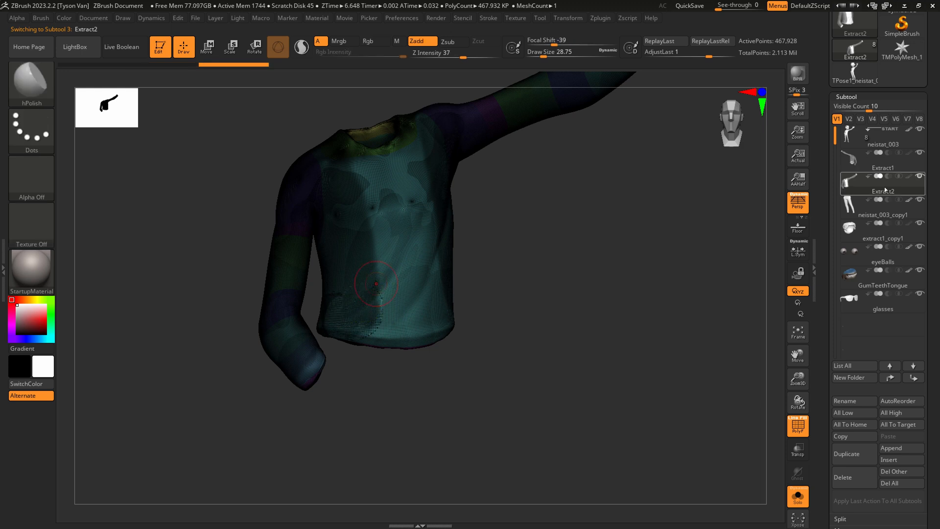
pyautogui.press('ctrl')
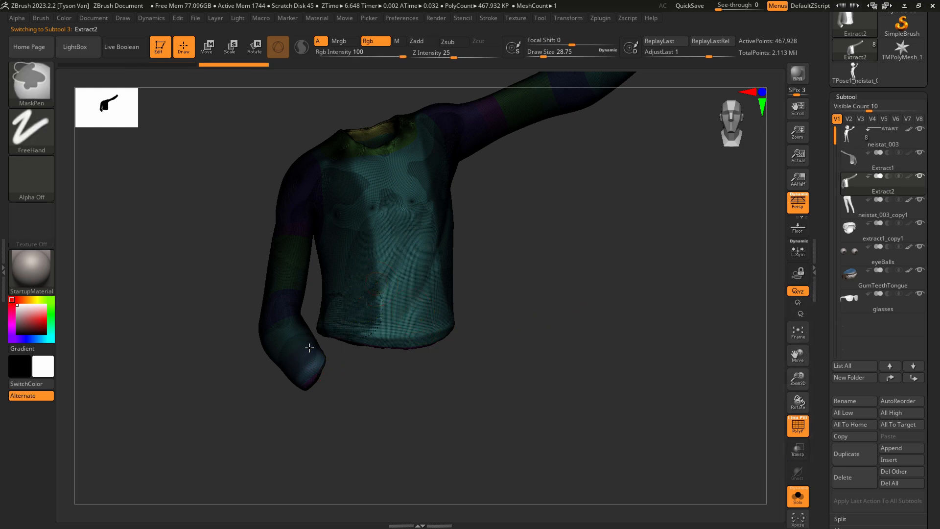
pyautogui.moveTo(386, 357)
pyautogui.mouseDown()
pyautogui.moveTo(359, 351)
pyautogui.moveTo(426, 359)
pyautogui.moveTo(414, 285)
pyautogui.mouseUp()
pyautogui.press('ctrl')
pyautogui.moveTo(446, 319)
pyautogui.mouseDown()
pyautogui.moveTo(439, 374)
pyautogui.moveTo(484, 376)
pyautogui.moveTo(451, 312)
pyautogui.moveTo(413, 323)
pyautogui.mouseUp()
pyautogui.press('ctrl')
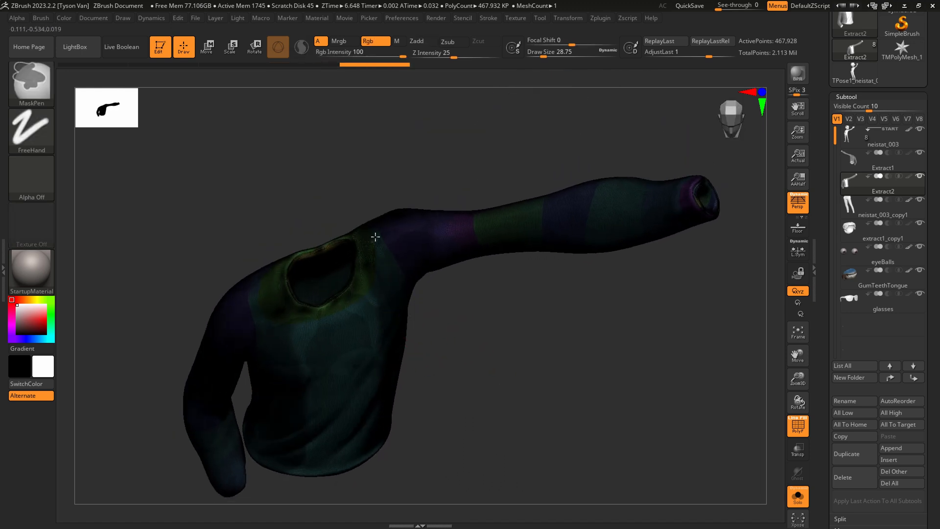
pyautogui.hotkey('shift', 'f')
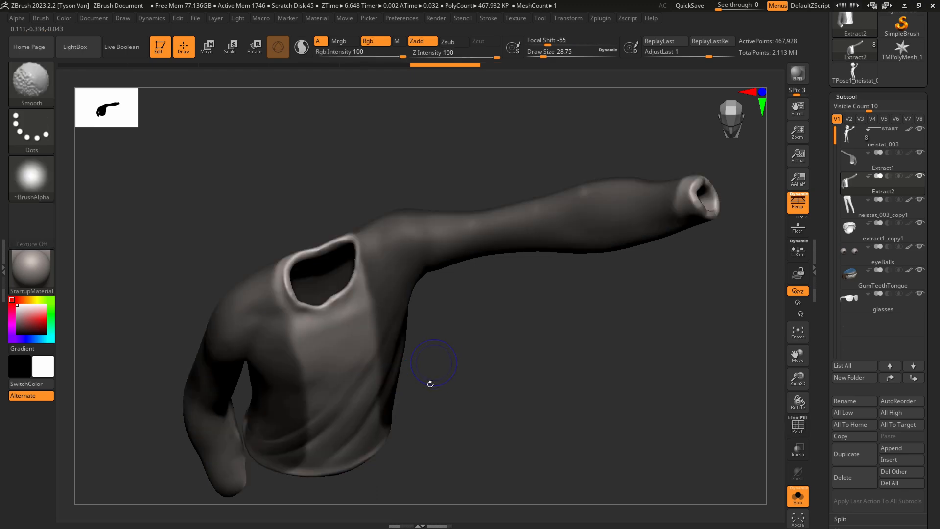
pyautogui.hotkey('shift', 'f')
pyautogui.hotkey('shift', 'f')
pyautogui.hotkey('ctrl', 'shift')
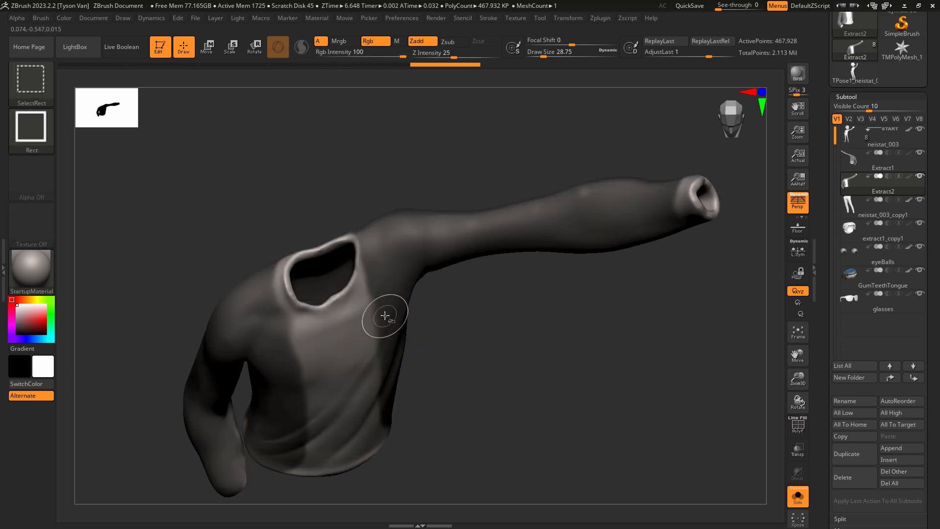
pyautogui.keyDown('ctrl'); pyautogui.keyDown('shift'); pyautogui.click(392, 286); pyautogui.keyUp('shift'); pyautogui.keyUp('ctrl')
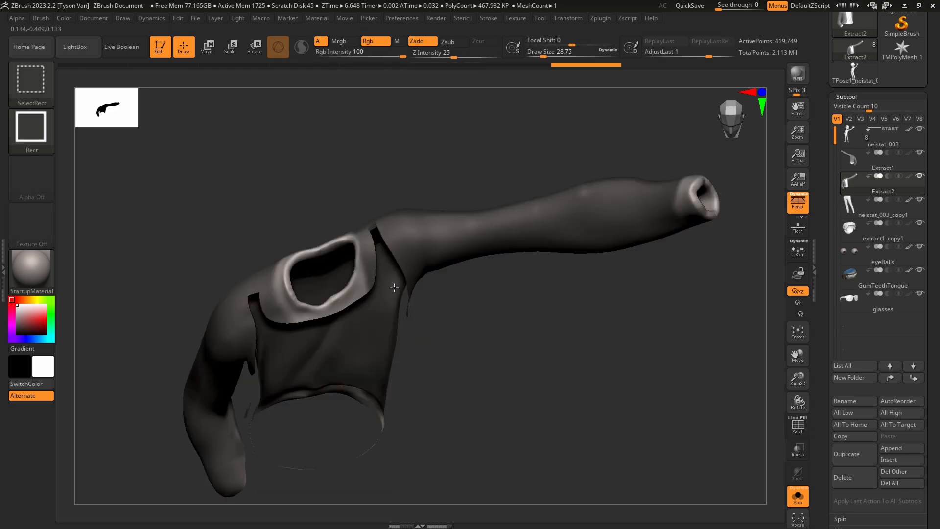
pyautogui.hotkey('ctrl', 'z')
pyautogui.hotkey('ctrl', 'z')
pyautogui.hotkey('ctrl', 'z')
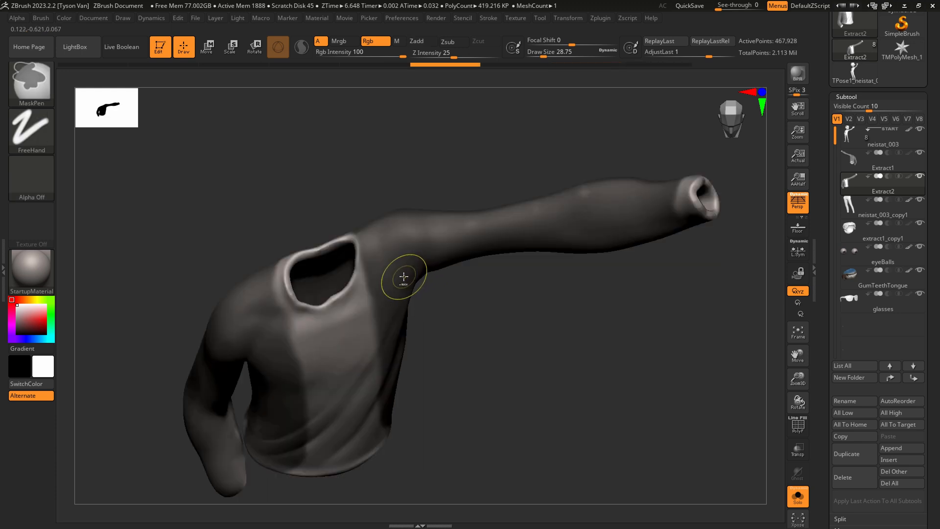
pyautogui.hotkey('ctrl', 'z')
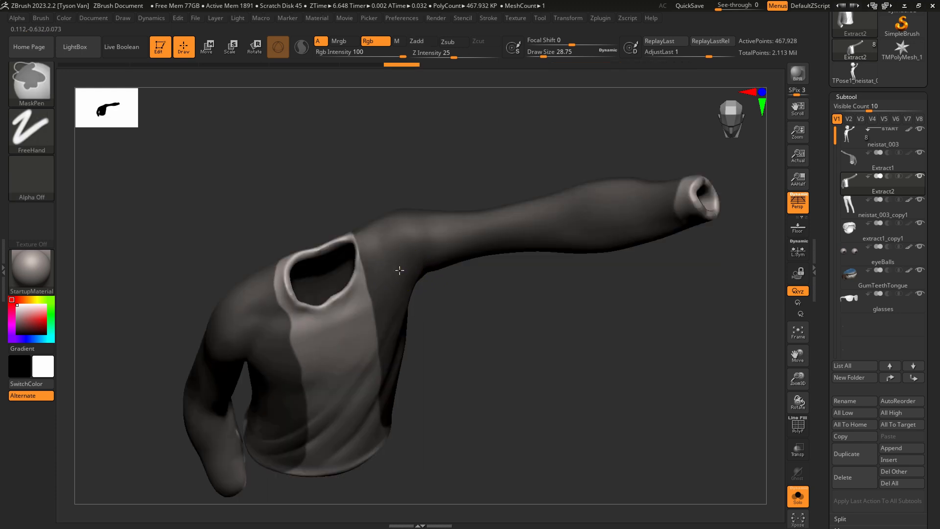
# Reduce the mask brush's Draw Size to about 14.2 and tidy the mask edge along the shirt's front panel.
pyautogui.press('s')
pyautogui.click(288, 346)
pyautogui.moveTo(293, 338)
pyautogui.keyDown('ctrl'); pyautogui.mouseDown()
pyautogui.moveTo(290, 357)
pyautogui.moveTo(293, 335)
pyautogui.moveTo(301, 339)
pyautogui.mouseUp(); pyautogui.keyUp('ctrl')
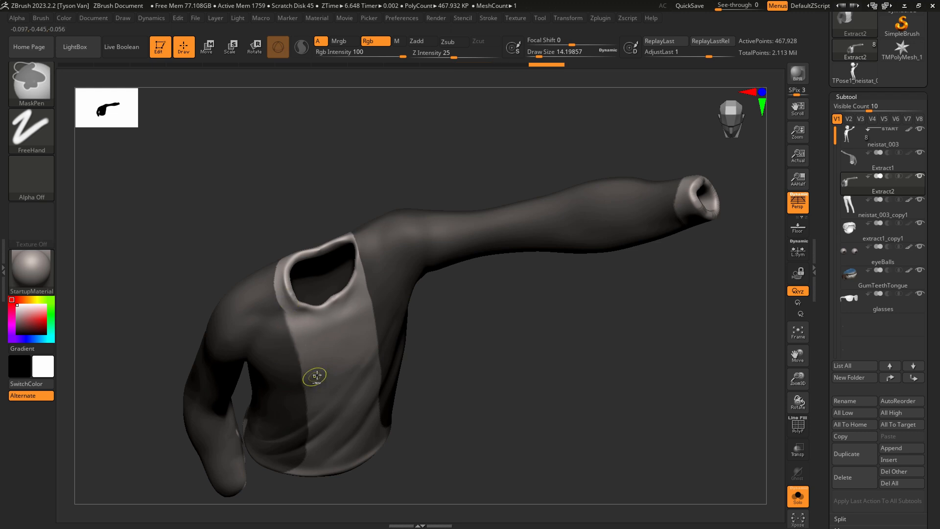
pyautogui.moveTo(338, 390); pyautogui.dragTo(359, 391, button='right')
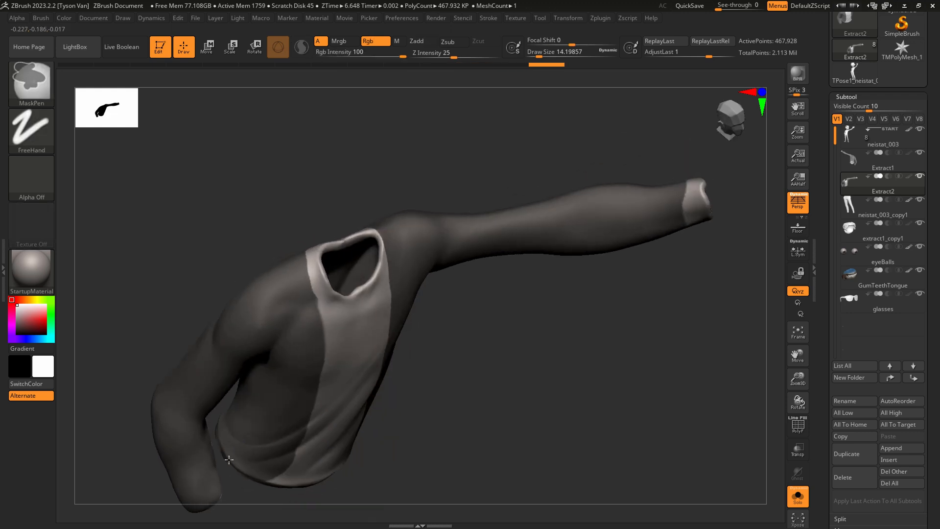
pyautogui.moveTo(241, 473); pyautogui.dragTo(209, 447, button='right')
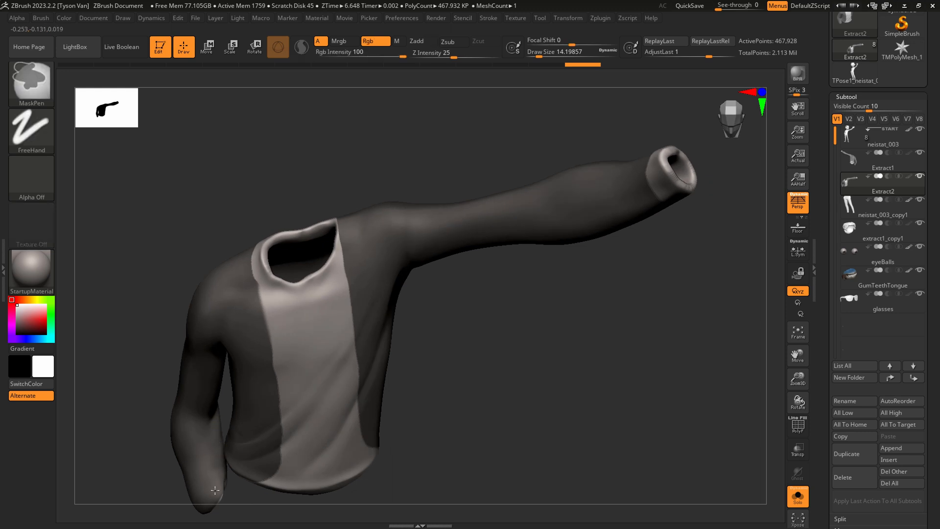
pyautogui.moveTo(215, 490)
pyautogui.mouseDown(button='right')
pyautogui.moveTo(275, 395)
pyautogui.moveTo(401, 369)
pyautogui.moveTo(420, 409)
pyautogui.moveTo(317, 410)
pyautogui.mouseUp(button='right')
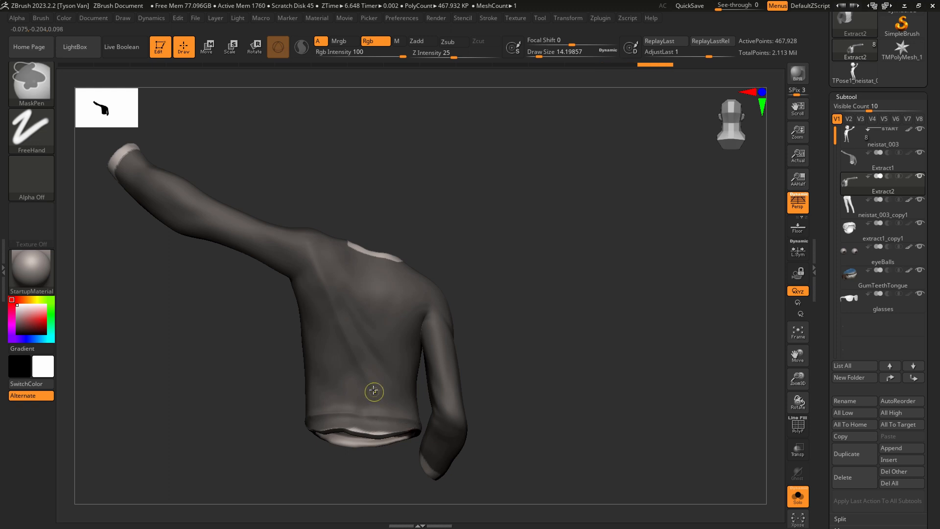
# Touch up the mask along the shirt's lower back hem and around the lowered sleeve's cuff.
pyautogui.moveTo(374, 390); pyautogui.dragTo(410, 383, button='right')
pyautogui.press('ctrl')
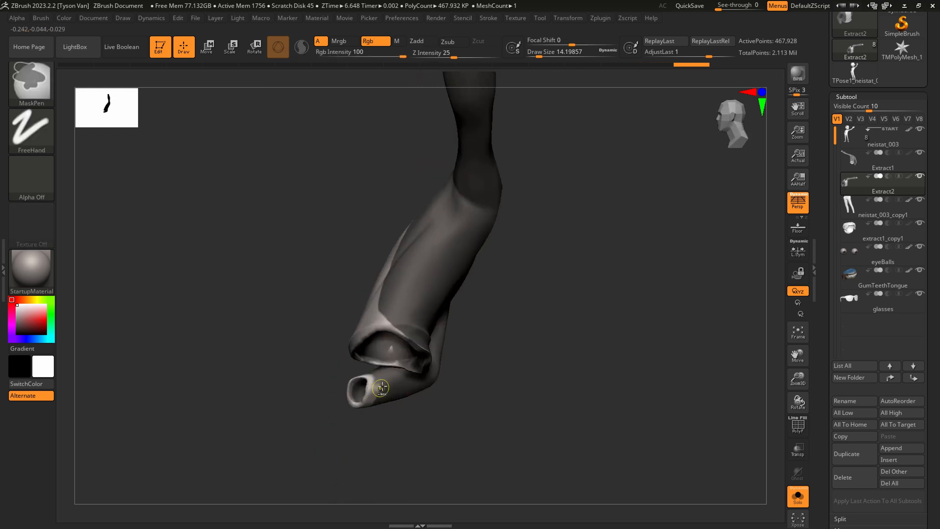
pyautogui.keyDown('ctrl'); pyautogui.moveTo(374, 389); pyautogui.dragTo(368, 395, button='right'); pyautogui.keyUp('ctrl')
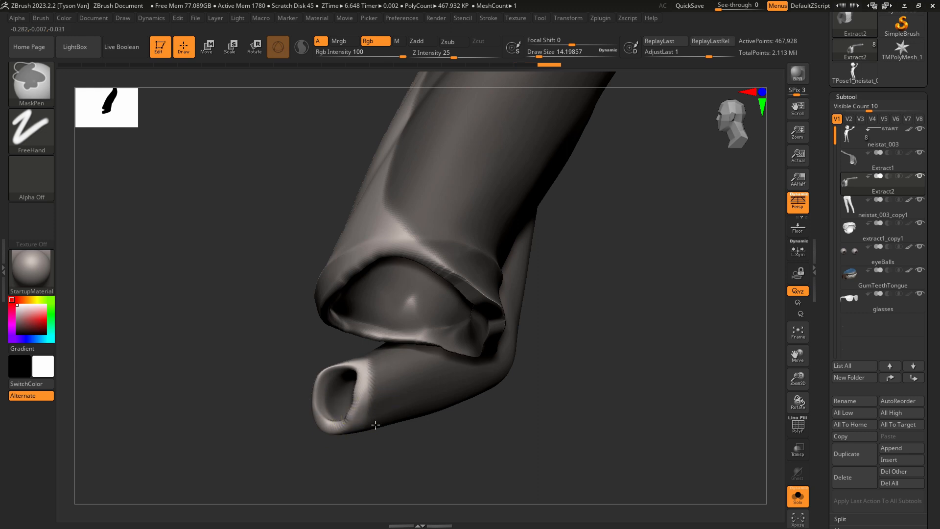
pyautogui.moveTo(394, 367)
pyautogui.mouseDown(button='right')
pyautogui.moveTo(447, 241)
pyautogui.moveTo(401, 214)
pyautogui.moveTo(519, 292)
pyautogui.moveTo(474, 325)
pyautogui.moveTo(490, 342)
pyautogui.moveTo(580, 325)
pyautogui.moveTo(453, 392)
pyautogui.moveTo(485, 387)
pyautogui.moveTo(521, 354)
pyautogui.moveTo(507, 380)
pyautogui.mouseUp(button='right')
# Display the PolyFrame and turn the masked sleeves, sides and back into a single polygroup.
pyautogui.press('shift')
pyautogui.hotkey('shift', 'f')
pyautogui.press('ctrl')
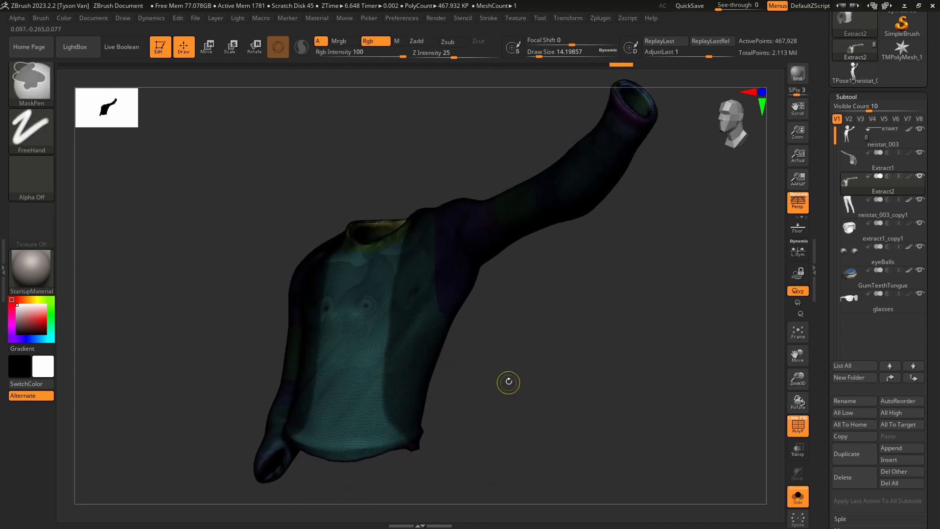
pyautogui.moveTo(431, 311)
pyautogui.mouseDown(button='right')
pyautogui.moveTo(439, 313)
pyautogui.moveTo(432, 298)
pyautogui.mouseUp(button='right')
# Isolate the new sleeves-and-back polygroup by hiding the rest of the shirt.
pyautogui.hotkey('ctrl', 'shift')
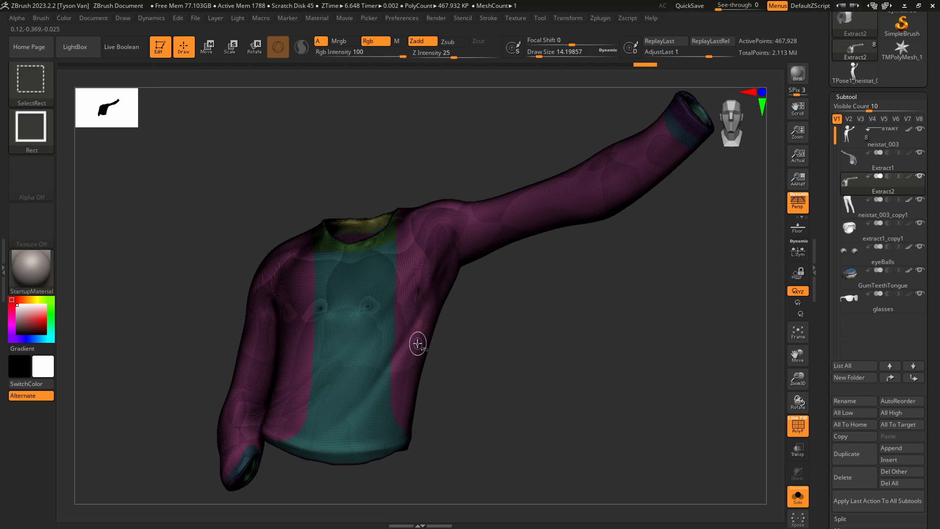
pyautogui.keyDown('ctrl'); pyautogui.keyDown('shift'); pyautogui.click(427, 310); pyautogui.keyUp('shift'); pyautogui.keyUp('ctrl')
pyautogui.moveTo(427, 319)
pyautogui.mouseDown(button='right')
pyautogui.moveTo(436, 315)
pyautogui.moveTo(438, 339)
pyautogui.moveTo(466, 361)
pyautogui.moveTo(462, 395)
pyautogui.moveTo(475, 311)
pyautogui.moveTo(435, 370)
pyautogui.moveTo(441, 398)
pyautogui.moveTo(505, 375)
pyautogui.moveTo(492, 353)
pyautogui.moveTo(559, 357)
pyautogui.mouseUp(button='right')
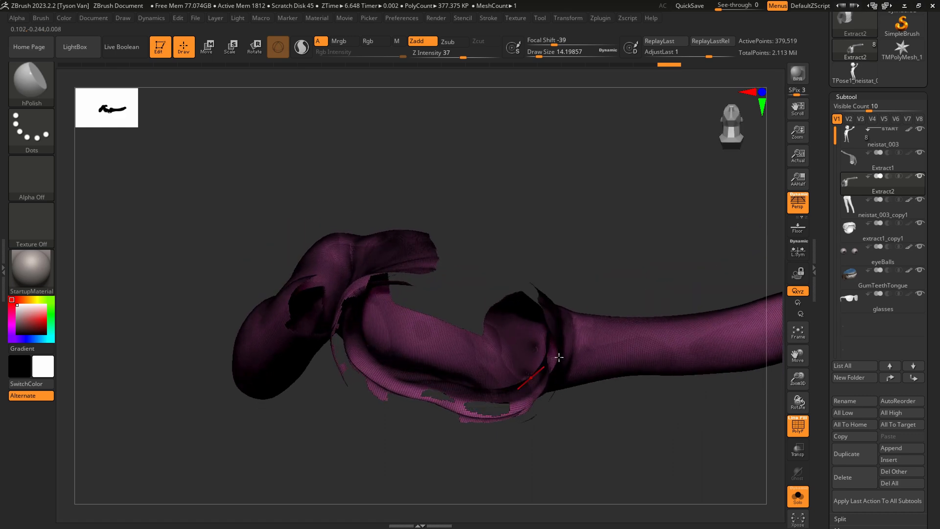
# Enable Double display for the shirt mesh and inspect the isolated polygroup's inner surfaces.
pyautogui.click(863, 97)
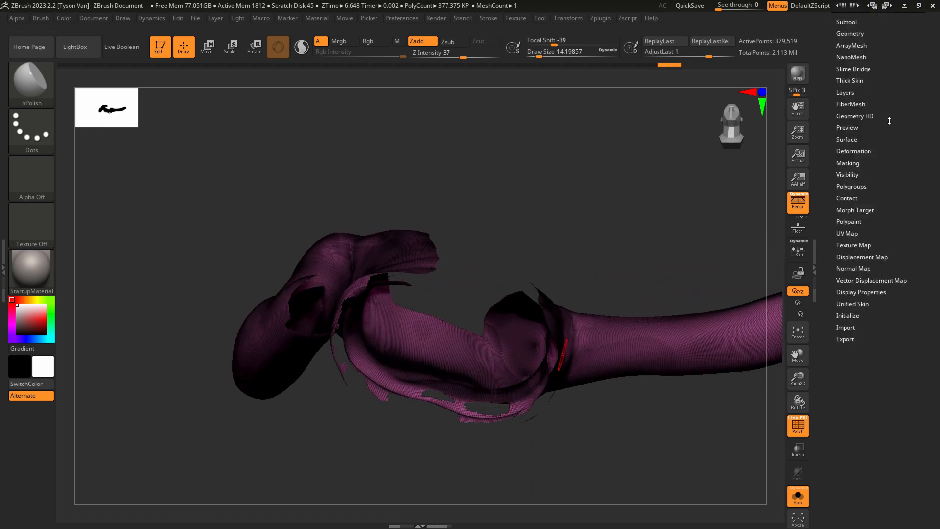
pyautogui.click(862, 293)
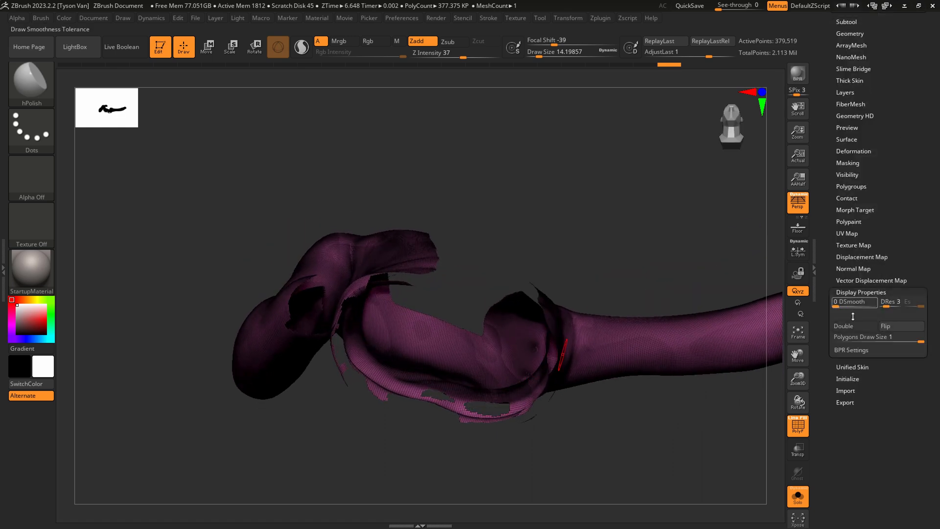
pyautogui.click(853, 326)
pyautogui.moveTo(535, 407); pyautogui.dragTo(513, 324, button='right')
pyautogui.moveTo(514, 293); pyautogui.dragTo(495, 274, button='right')
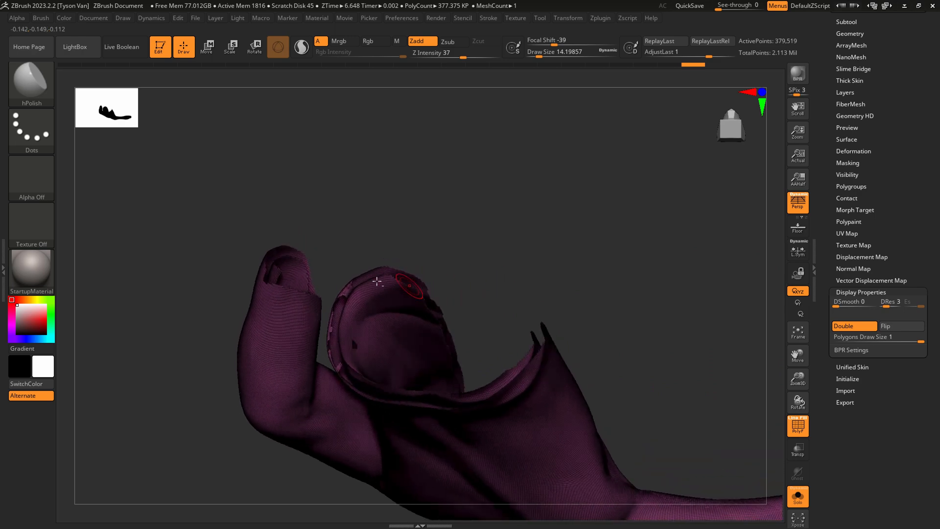
# Paint a small mask patch over the bridge between the inner and outer layers at the isolated garment's edge.
pyautogui.keyDown('ctrl'); pyautogui.moveTo(385, 289); pyautogui.dragTo(388, 387, button='right'); pyautogui.keyUp('ctrl')
pyautogui.press('s')
pyautogui.moveTo(115, 171); pyautogui.dragTo(112, 171)
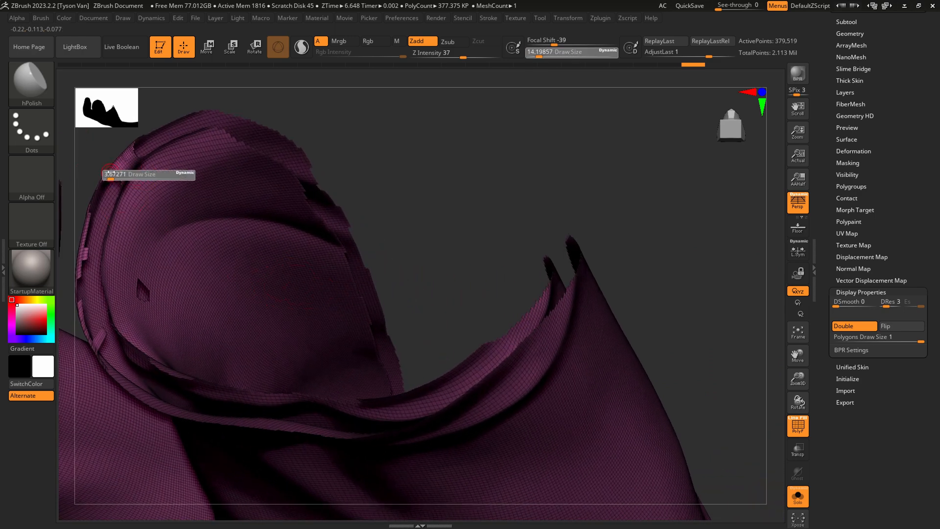
pyautogui.press('ctrl')
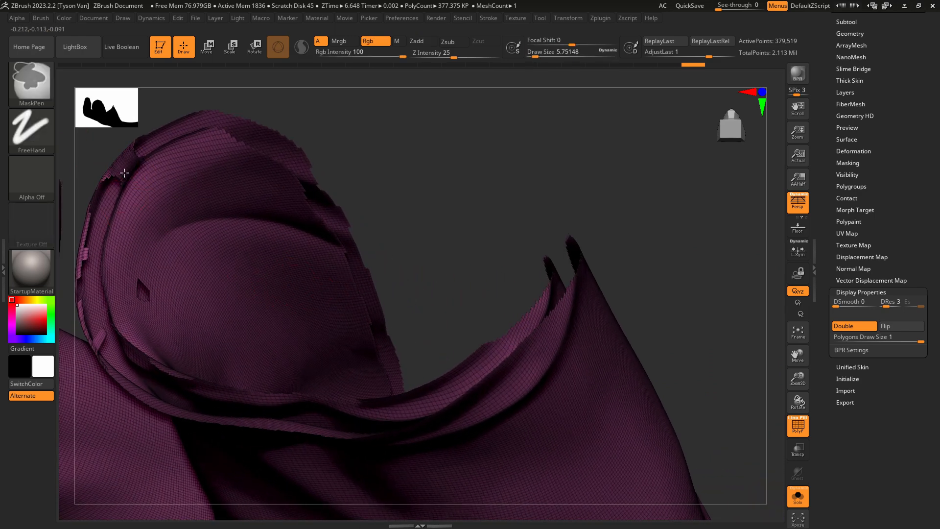
pyautogui.keyDown('ctrl'); pyautogui.moveTo(125, 173); pyautogui.dragTo(127, 173); pyautogui.keyUp('ctrl')
pyautogui.keyDown('ctrl'); pyautogui.moveTo(304, 216); pyautogui.dragTo(316, 210); pyautogui.keyUp('ctrl')
pyautogui.moveTo(295, 217)
pyautogui.keyDown('alt'); pyautogui.mouseDown(button='right')
pyautogui.moveTo(380, 269)
pyautogui.moveTo(260, 268)
pyautogui.moveTo(353, 309)
pyautogui.moveTo(363, 288)
pyautogui.moveTo(347, 315)
pyautogui.moveTo(344, 265)
pyautogui.mouseUp(button='right'); pyautogui.keyUp('alt')
# Show the whole shirt again, re-isolate the sleeves-and-back polygroup and check its inner layer from below.
pyautogui.hotkey('ctrl', 'shift')
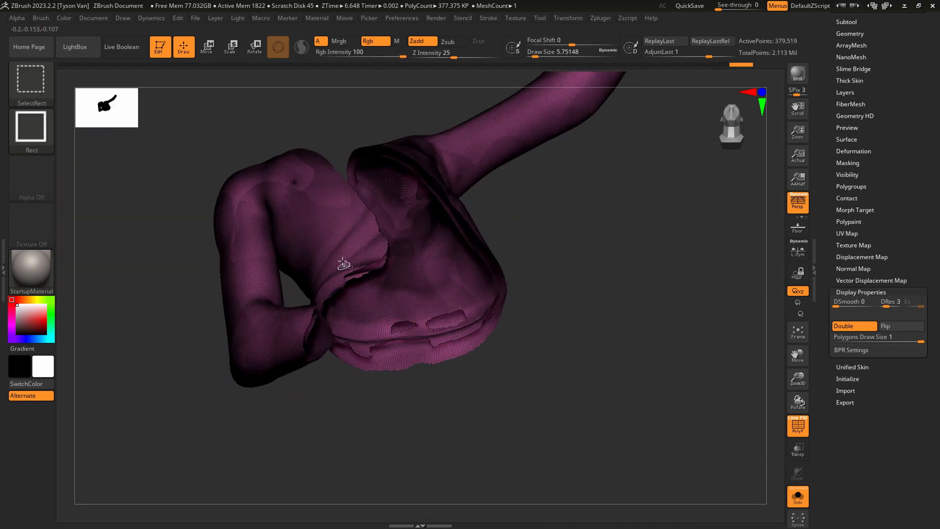
pyautogui.keyDown('ctrl'); pyautogui.keyDown('shift'); pyautogui.click(345, 255); pyautogui.keyUp('shift'); pyautogui.keyUp('ctrl')
pyautogui.keyDown('ctrl'); pyautogui.keyDown('shift'); pyautogui.click(356, 342); pyautogui.keyUp('shift'); pyautogui.keyUp('ctrl')
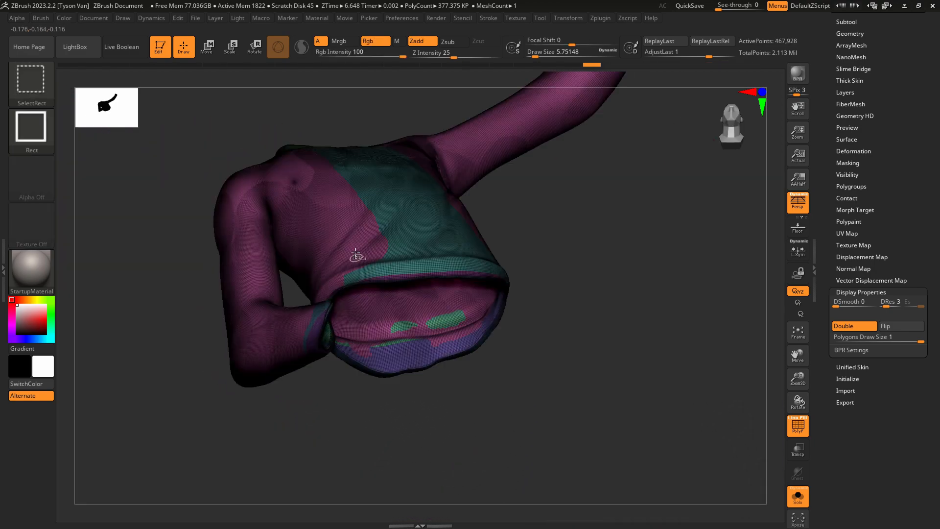
pyautogui.keyDown('ctrl'); pyautogui.keyDown('shift'); pyautogui.click(338, 235); pyautogui.keyUp('shift'); pyautogui.keyUp('ctrl')
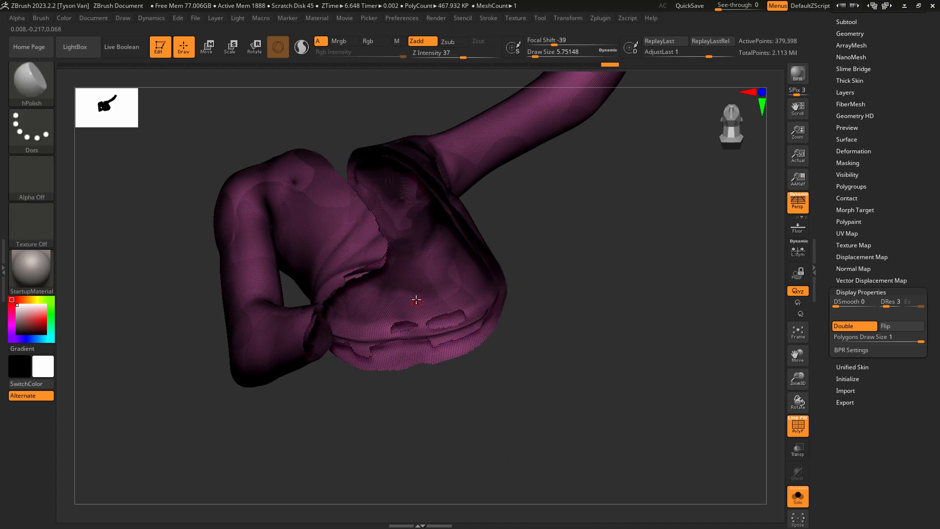
pyautogui.moveTo(341, 233)
pyautogui.mouseDown(button='right')
pyautogui.moveTo(395, 263)
pyautogui.moveTo(280, 232)
pyautogui.mouseUp(button='right')
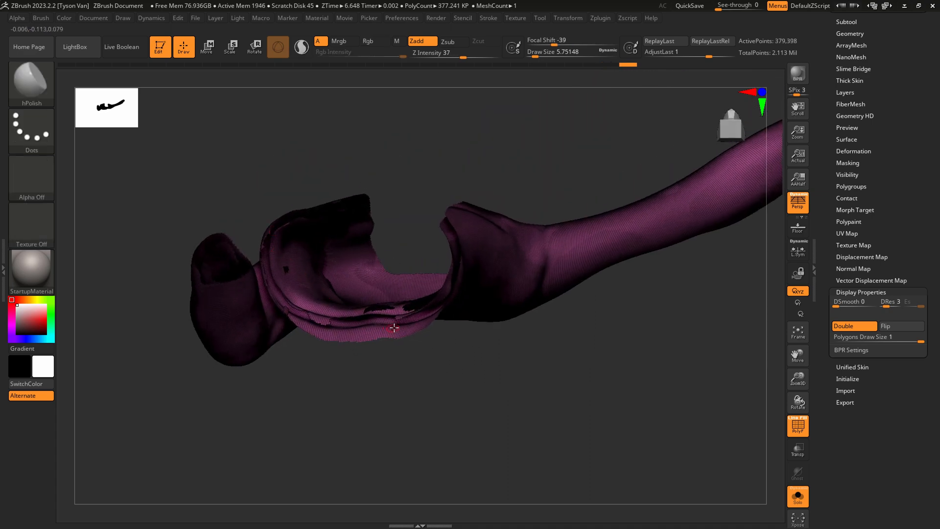
pyautogui.moveTo(394, 328); pyautogui.dragTo(436, 368, button='right')
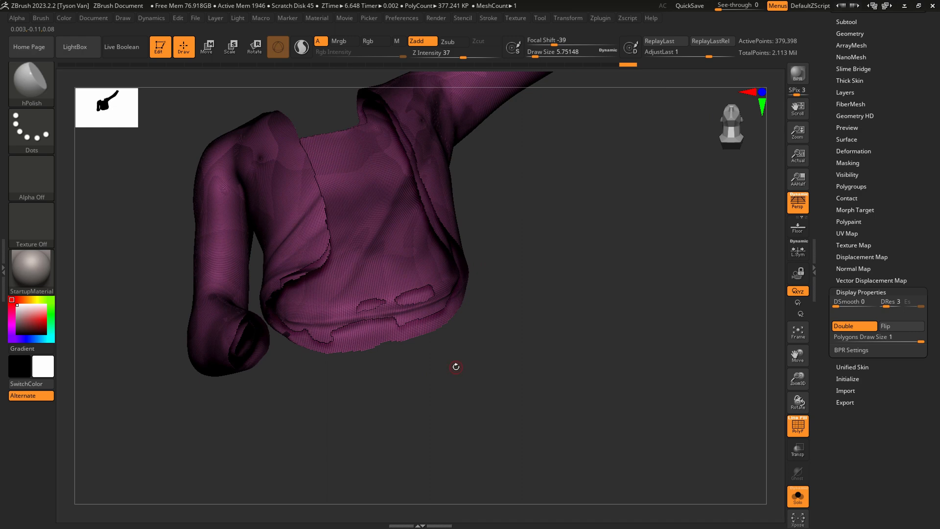
# Split the isolated garment into polygroups by topology continuity with Auto Groups and show only its outer shell.
pyautogui.moveTo(908, 239); pyautogui.dragTo(902, 266)
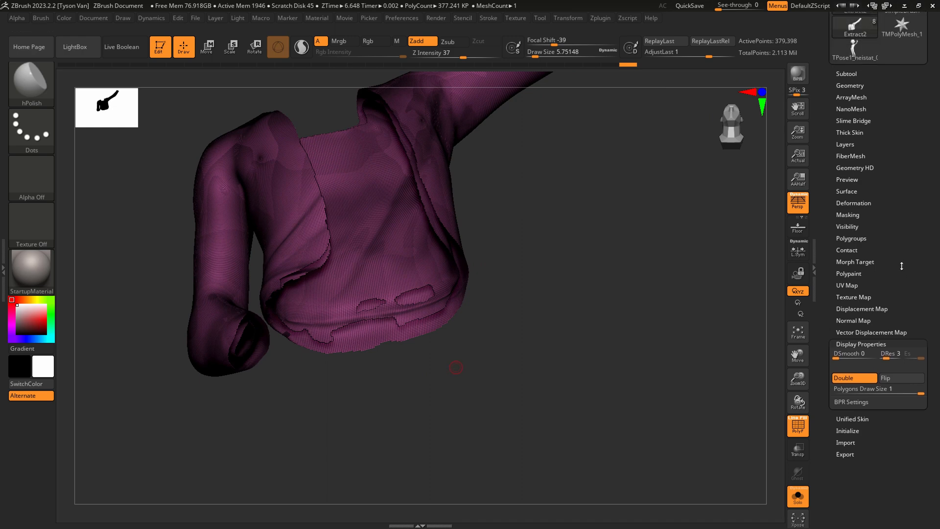
pyautogui.click(850, 239)
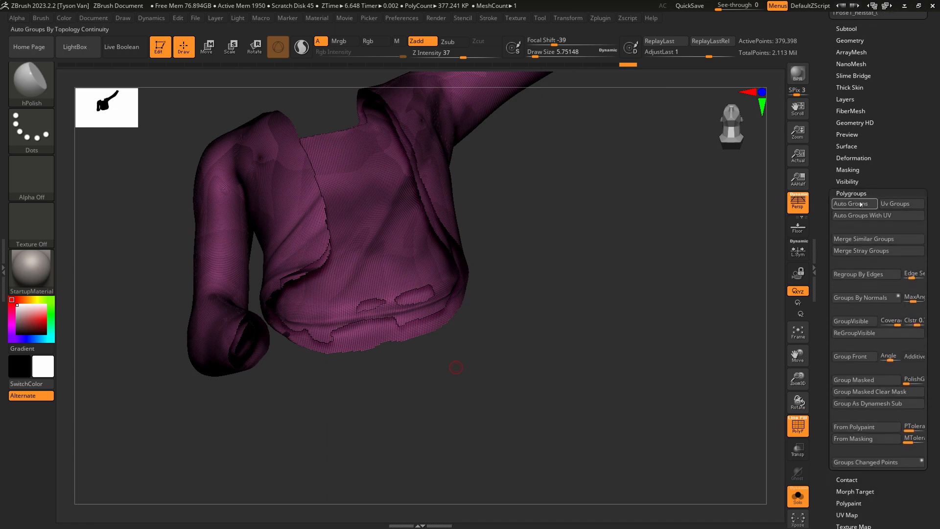
pyautogui.click(856, 206)
pyautogui.moveTo(454, 370)
pyautogui.mouseDown()
pyautogui.moveTo(474, 377)
pyautogui.moveTo(473, 412)
pyautogui.moveTo(441, 372)
pyautogui.mouseUp()
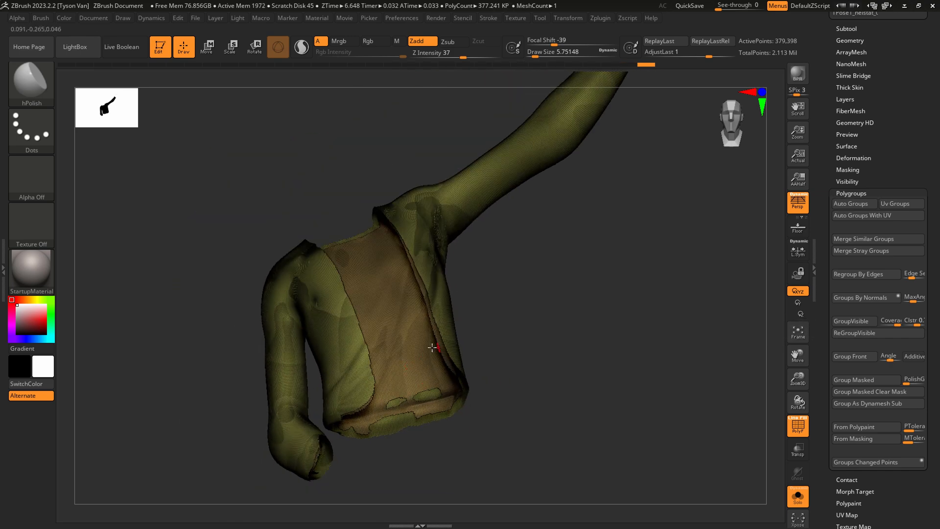
pyautogui.hotkey('ctrl', 'shift')
pyautogui.keyDown('ctrl'); pyautogui.keyDown('alt'); pyautogui.keyDown('shift'); pyautogui.click(427, 381); pyautogui.keyUp('shift'); pyautogui.keyUp('alt'); pyautogui.keyUp('ctrl')
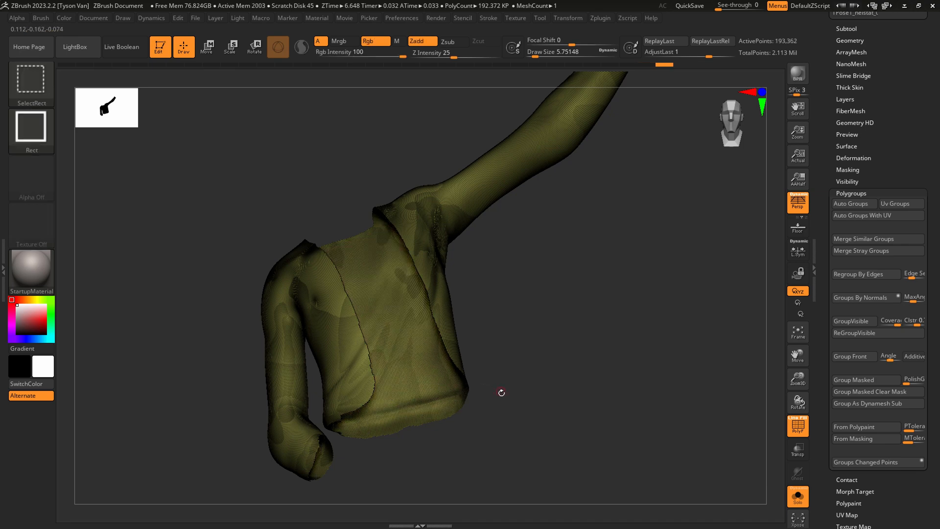
# Delete the garment's hidden inner geometry so that only the outer shell is kept.
pyautogui.moveTo(501, 393)
pyautogui.mouseDown()
pyautogui.moveTo(477, 361)
pyautogui.moveTo(478, 315)
pyautogui.moveTo(476, 416)
pyautogui.moveTo(453, 343)
pyautogui.moveTo(388, 352)
pyautogui.mouseUp()
pyautogui.click(852, 40)
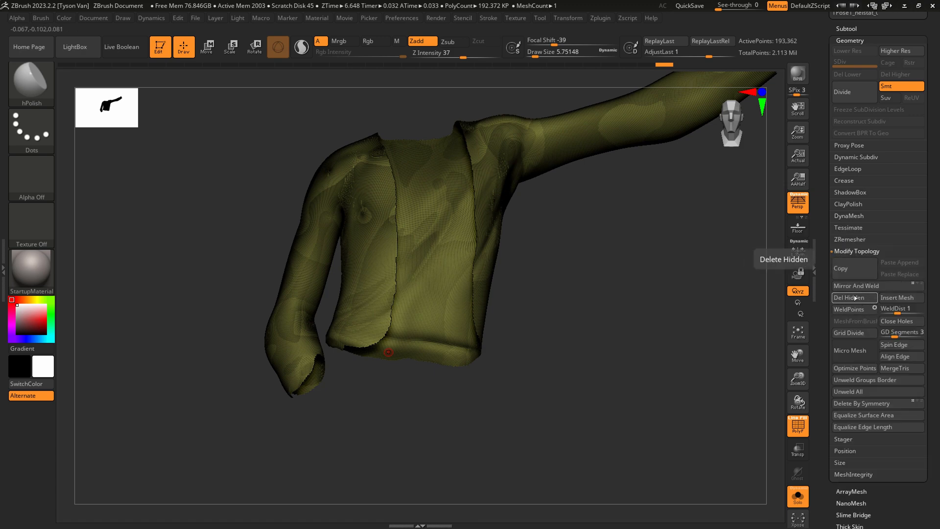
pyautogui.click(854, 298)
pyautogui.moveTo(567, 420); pyautogui.dragTo(545, 431)
# Clean up the garment's jagged borders by applying GroupsLoops with 3 loops and GPolish at 50.
pyautogui.click(855, 168)
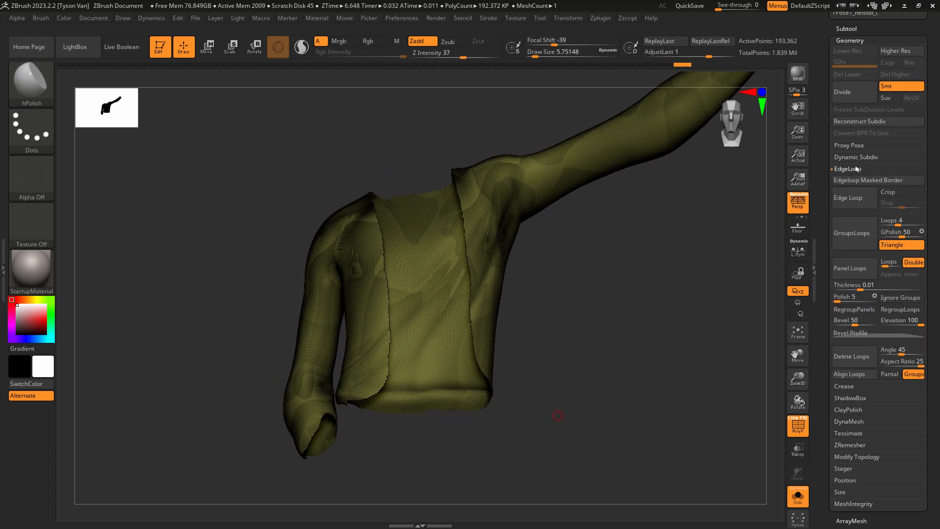
pyautogui.click(895, 220)
pyautogui.write('3')
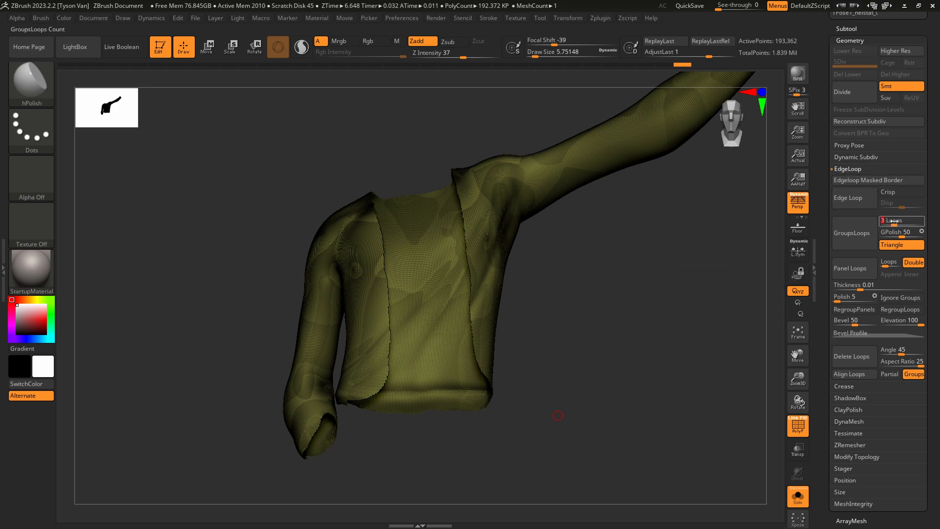
pyautogui.click(900, 232)
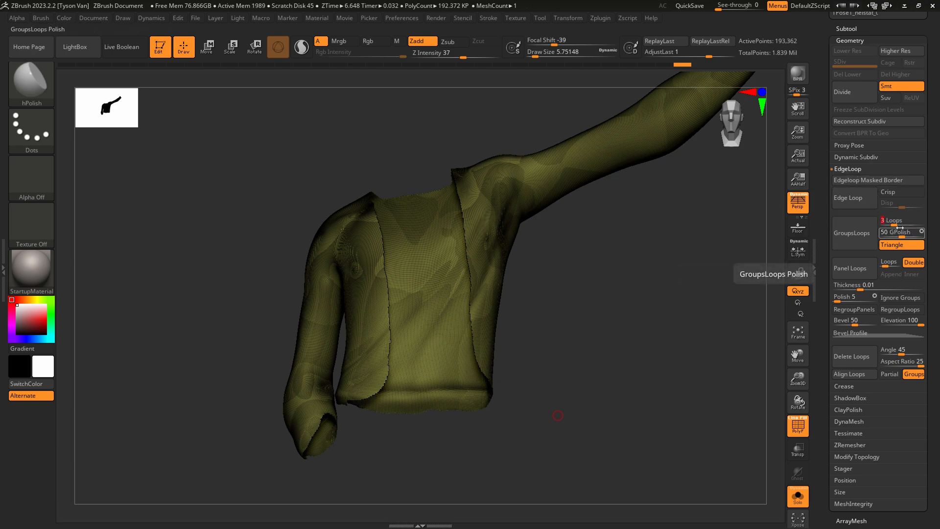
pyautogui.click(860, 230)
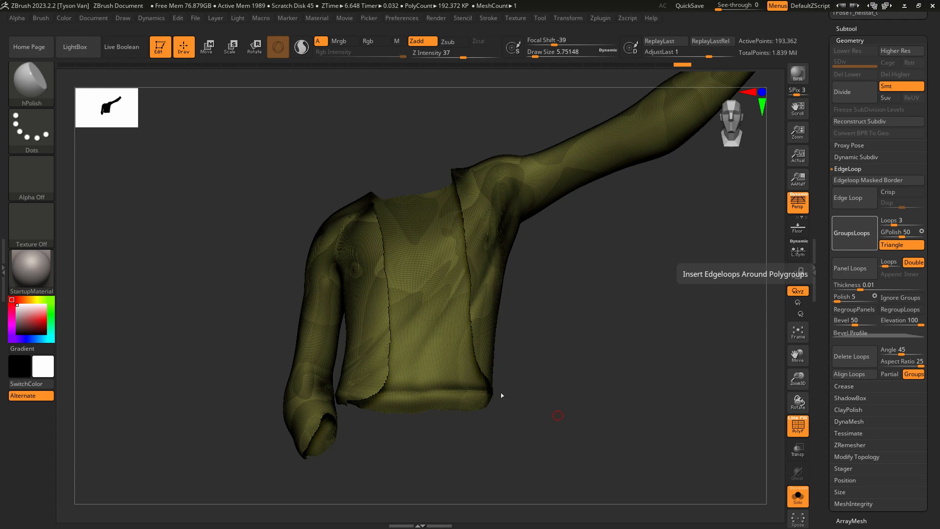
pyautogui.keyDown('ctrl'); pyautogui.moveTo(475, 328); pyautogui.dragTo(494, 327, button='right'); pyautogui.keyUp('ctrl')
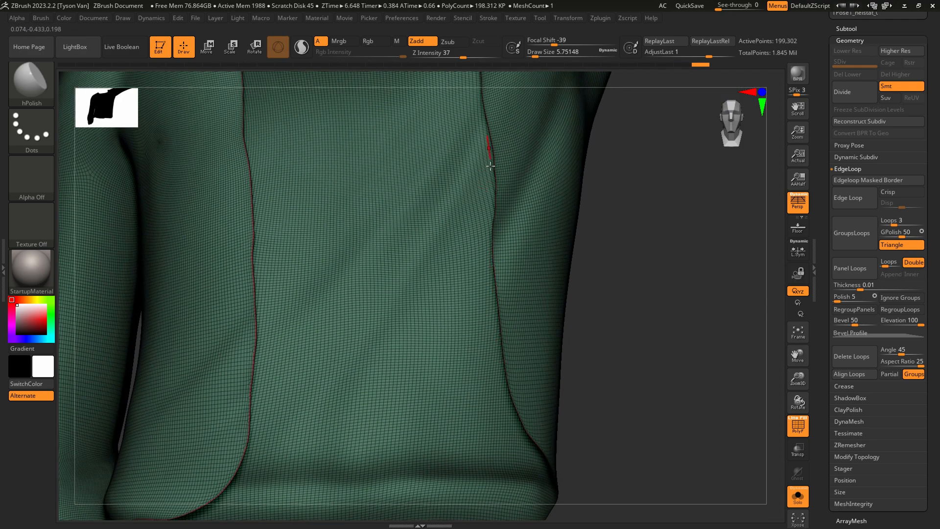
pyautogui.moveTo(502, 423)
pyautogui.keyDown('ctrl'); pyautogui.mouseDown(button='right')
pyautogui.moveTo(386, 390)
pyautogui.moveTo(413, 406)
pyautogui.moveTo(425, 371)
pyautogui.moveTo(370, 438)
pyautogui.mouseUp(button='right'); pyautogui.keyUp('ctrl')
pyautogui.press('b')
pyautogui.press('s')
pyautogui.press('h')
pyautogui.press('s')
pyautogui.moveTo(357, 439); pyautogui.dragTo(363, 440)
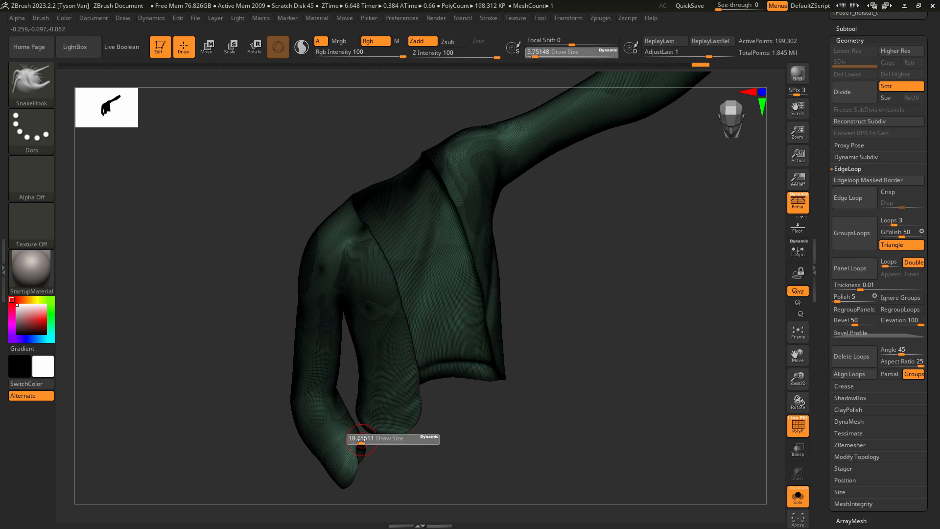
# Reshape the lowered sleeve's cuff using the Move Topological brush at a draw size of about 41.
pyautogui.press('b')
pyautogui.press('m')
pyautogui.press('t')
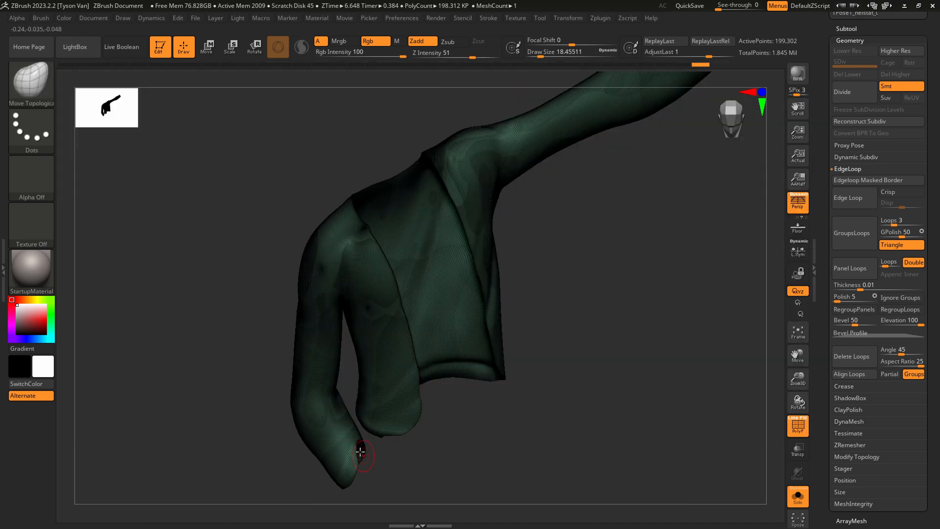
pyautogui.press('s')
pyautogui.moveTo(358, 446); pyautogui.dragTo(360, 445)
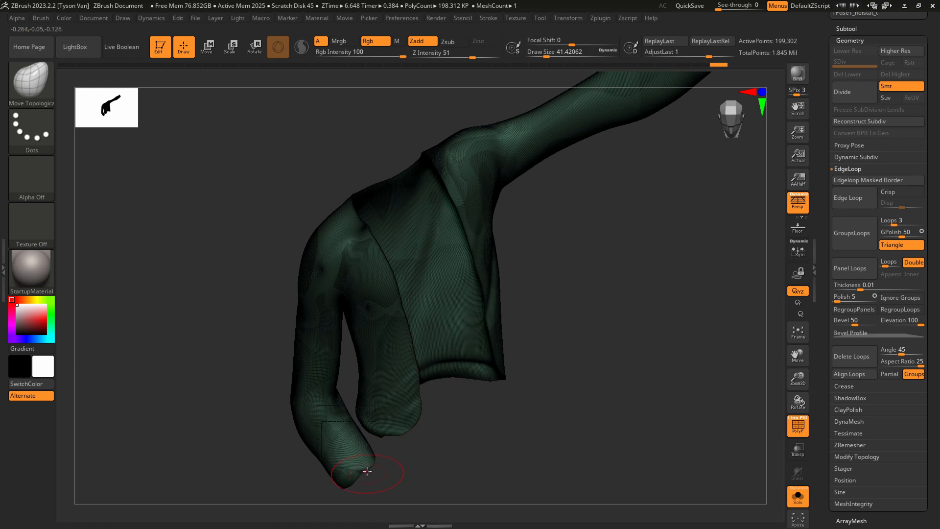
pyautogui.moveTo(360, 478); pyautogui.dragTo(420, 397, button='right')
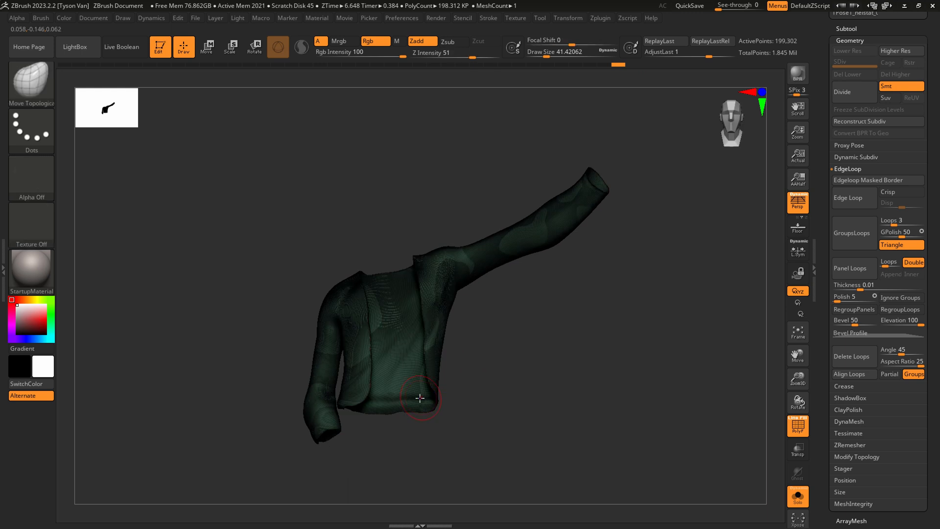
# Turn off Solo and the PolyFrame to show the full character, and work on the lowered sleeve's fit.
pyautogui.click(852, 28)
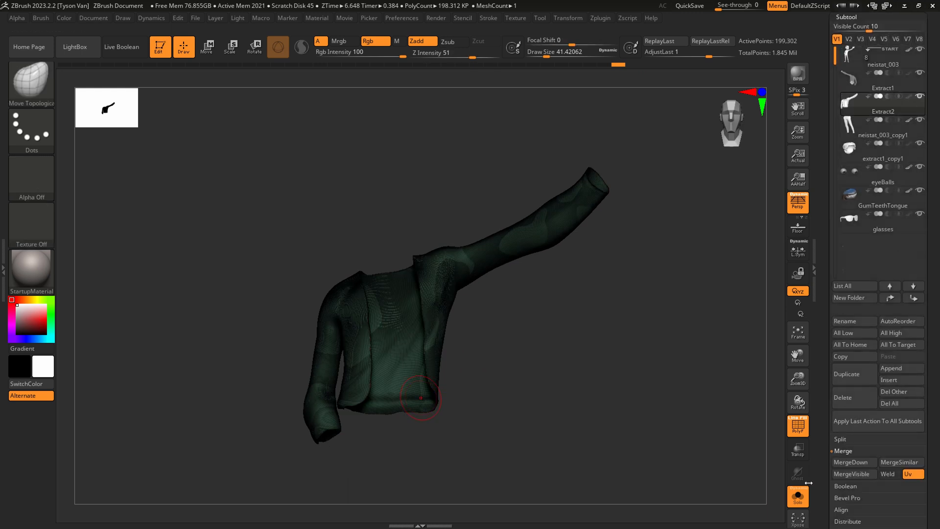
pyautogui.click(798, 495)
pyautogui.moveTo(564, 425)
pyautogui.mouseDown(button='right')
pyautogui.moveTo(504, 412)
pyautogui.moveTo(516, 428)
pyautogui.moveTo(469, 382)
pyautogui.moveTo(421, 397)
pyautogui.mouseUp(button='right')
pyautogui.hotkey('shift', 'f')
pyautogui.press('s')
pyautogui.moveTo(337, 424)
pyautogui.mouseDown()
pyautogui.moveTo(317, 409)
pyautogui.moveTo(274, 427)
pyautogui.mouseUp()
pyautogui.press('s')
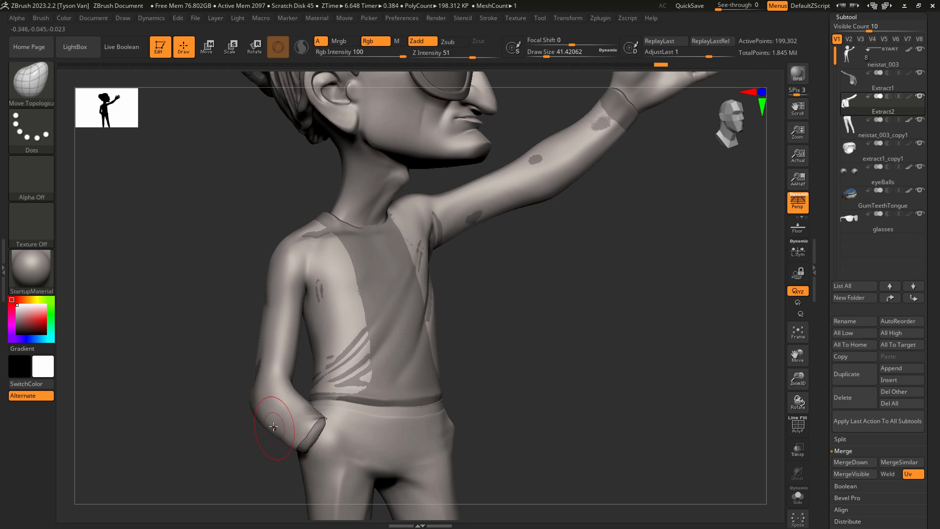
# Inflate the outer garment slightly with the Inflate deformation so it sits clear of the shirt underneath.
pyautogui.moveTo(468, 400); pyautogui.dragTo(485, 406, button='right')
pyautogui.moveTo(936, 325); pyautogui.dragTo(927, 246)
pyautogui.click(853, 392)
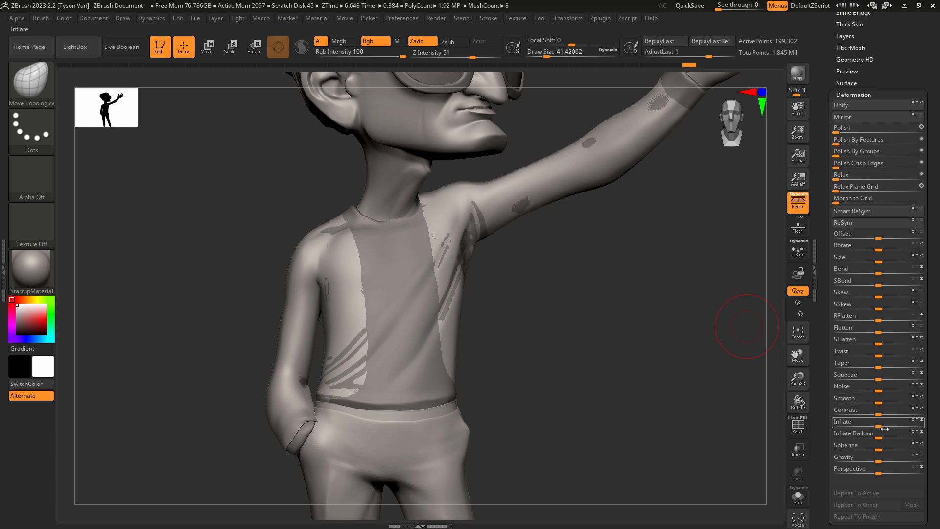
pyautogui.moveTo(882, 426); pyautogui.dragTo(885, 425)
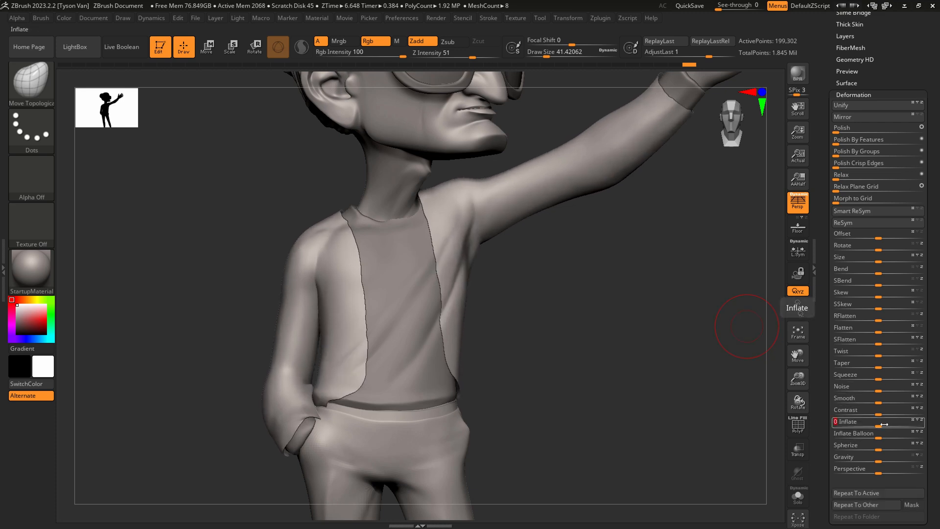
pyautogui.keyDown('alt'); pyautogui.moveTo(568, 388); pyautogui.dragTo(493, 333); pyautogui.keyUp('alt')
# Check the concept drawing in Clip Studio Paint, then reshape the raised sleeve's cuff in ZBrush at draw size about 108.
pyautogui.press('s')
pyautogui.moveTo(553, 238); pyautogui.dragTo(563, 238)
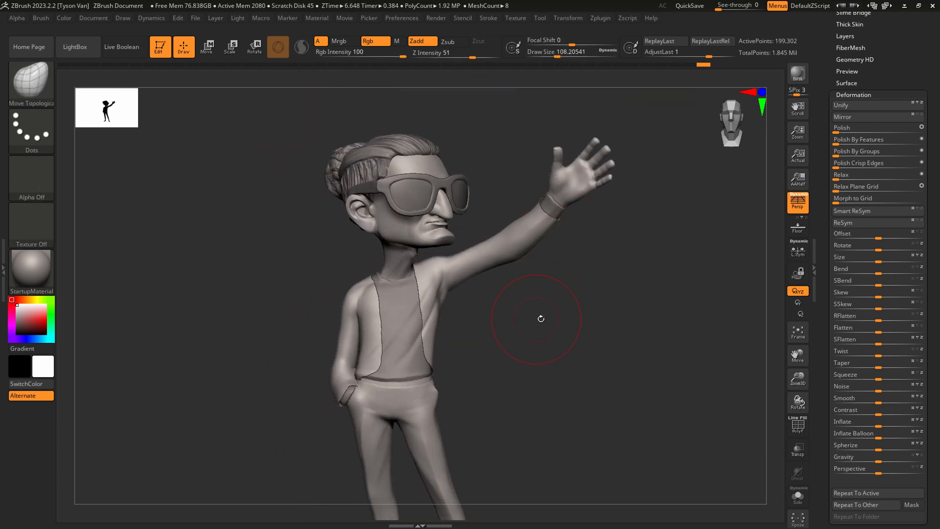
pyautogui.hotkey('alt', 'Tab')
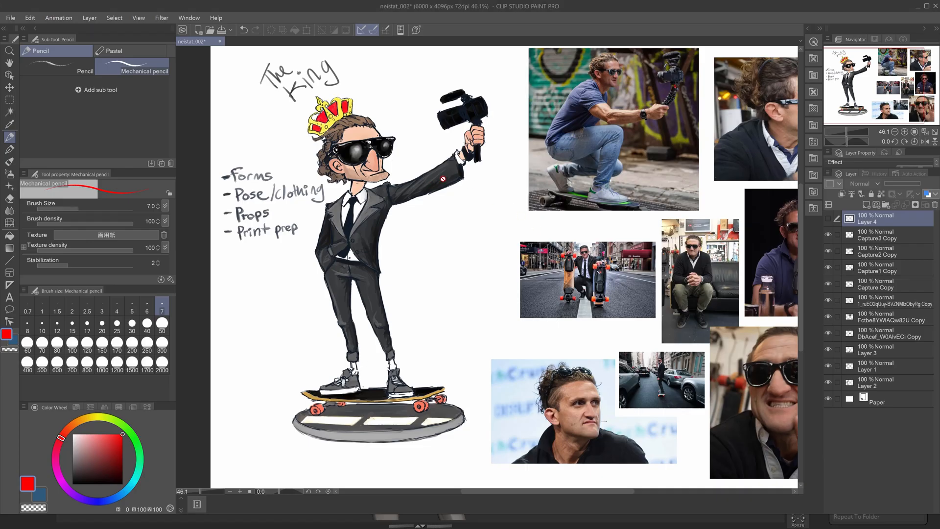
pyautogui.hotkey('alt', 'Tab')
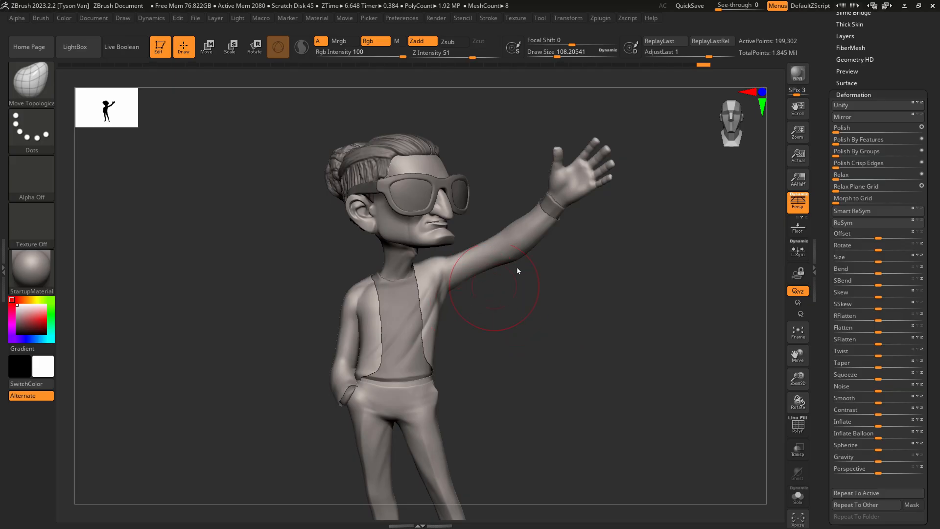
pyautogui.moveTo(551, 222)
pyautogui.mouseDown()
pyautogui.moveTo(567, 222)
pyautogui.moveTo(556, 250)
pyautogui.mouseUp()
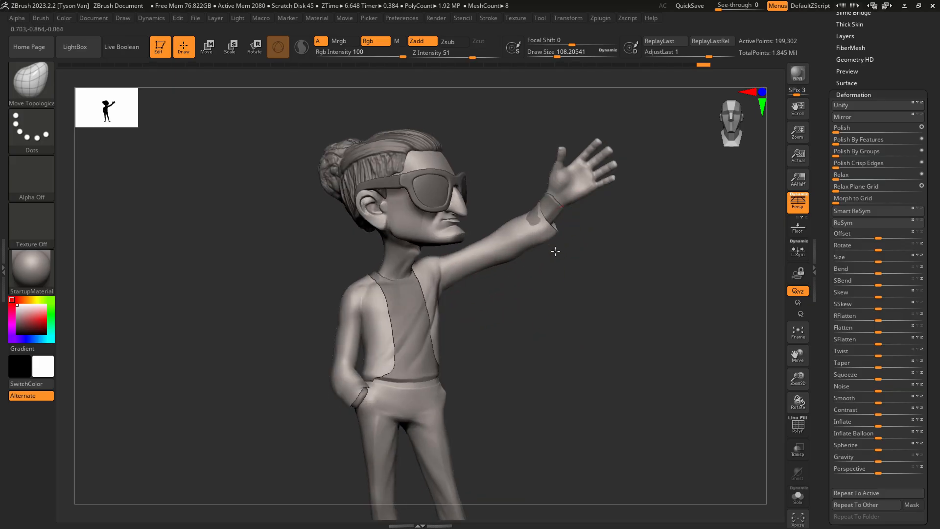
pyautogui.moveTo(537, 214)
pyautogui.mouseDown()
pyautogui.moveTo(531, 206)
pyautogui.moveTo(516, 224)
pyautogui.moveTo(554, 228)
pyautogui.moveTo(530, 259)
pyautogui.moveTo(531, 209)
pyautogui.moveTo(553, 241)
pyautogui.mouseUp()
# Switch to the SnakeHook brush and widen the raised sleeve around its cuff and forearm, undoing an unwanted change.
pyautogui.press('s')
pyautogui.press('b')
pyautogui.press('s')
pyautogui.press('h')
pyautogui.press('s')
pyautogui.press('s')
pyautogui.hotkey('ctrl', 'z')
pyautogui.press('s')
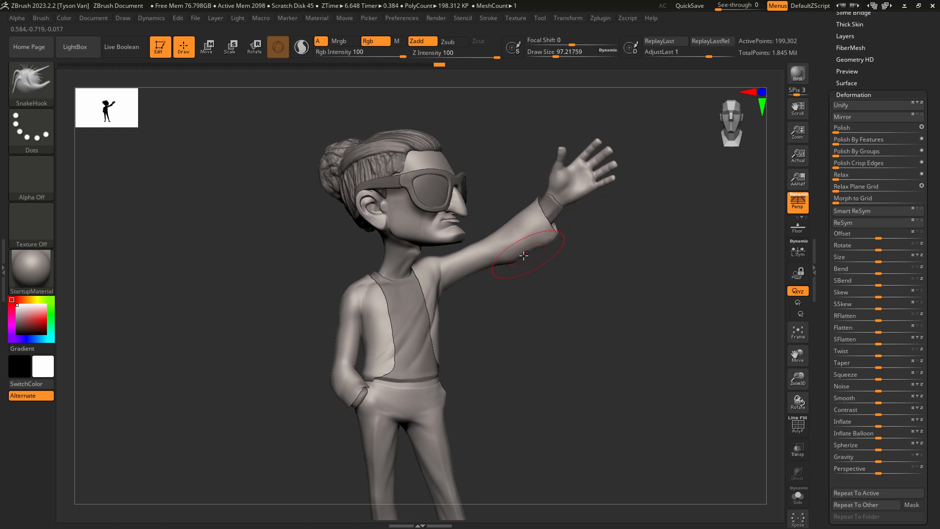
pyautogui.moveTo(479, 253)
pyautogui.mouseDown()
pyautogui.moveTo(477, 245)
pyautogui.moveTo(516, 249)
pyautogui.mouseUp()
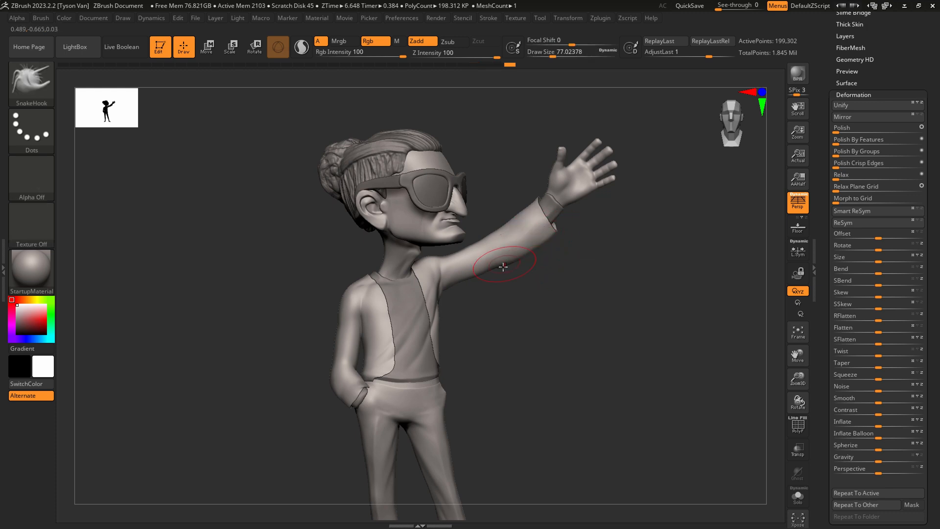
# Smooth and reshape the raised sleeve's cuff from behind with SnakeHook, reducing the draw size to about 59.
pyautogui.moveTo(361, 372)
pyautogui.mouseDown(button='right')
pyautogui.moveTo(334, 319)
pyautogui.moveTo(387, 326)
pyautogui.moveTo(470, 310)
pyautogui.moveTo(230, 227)
pyautogui.mouseUp(button='right')
pyautogui.press('shift')
pyautogui.press('shift')
pyautogui.moveTo(231, 227); pyautogui.dragTo(235, 220)
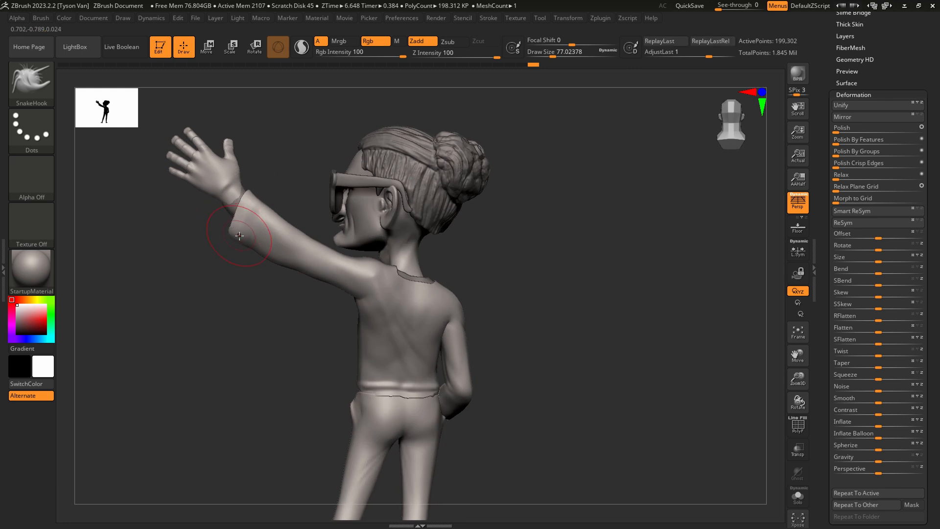
pyautogui.press('[')
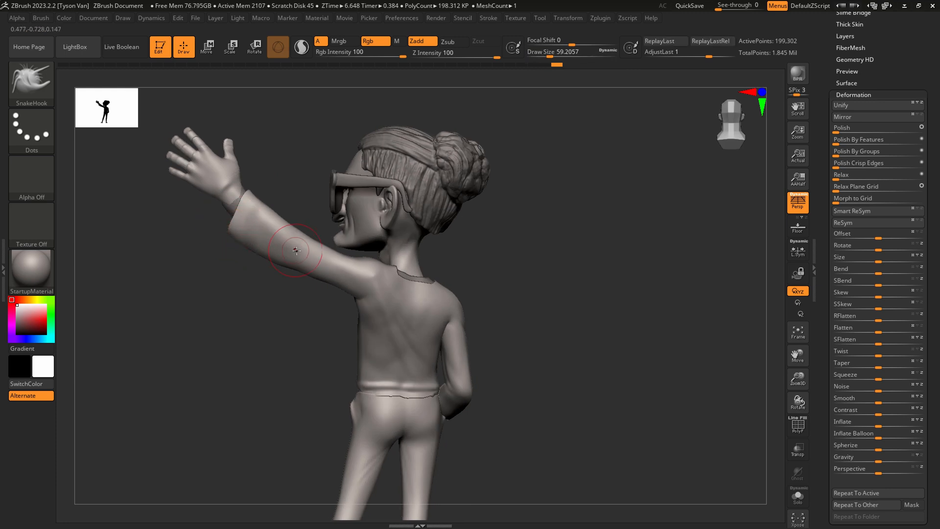
pyautogui.moveTo(296, 250); pyautogui.dragTo(408, 310, button='right')
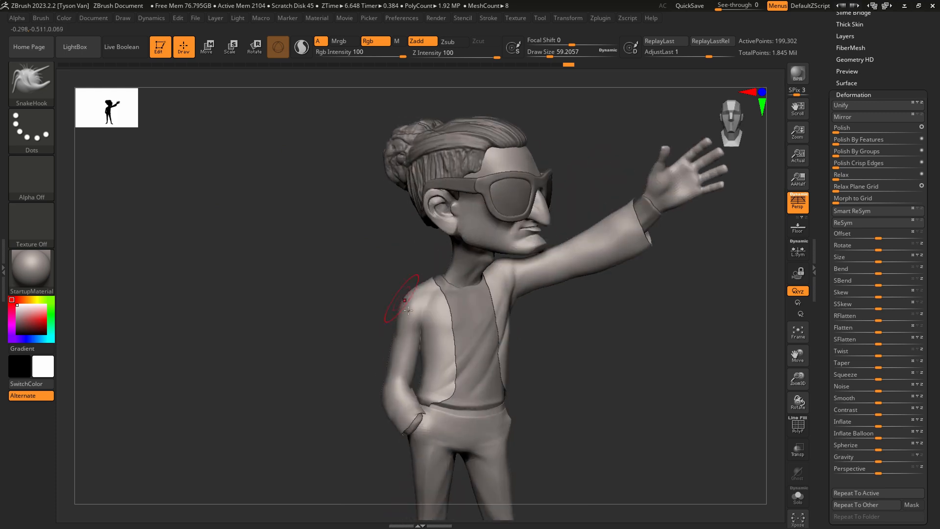
pyautogui.moveTo(489, 318); pyautogui.dragTo(430, 296, button='right')
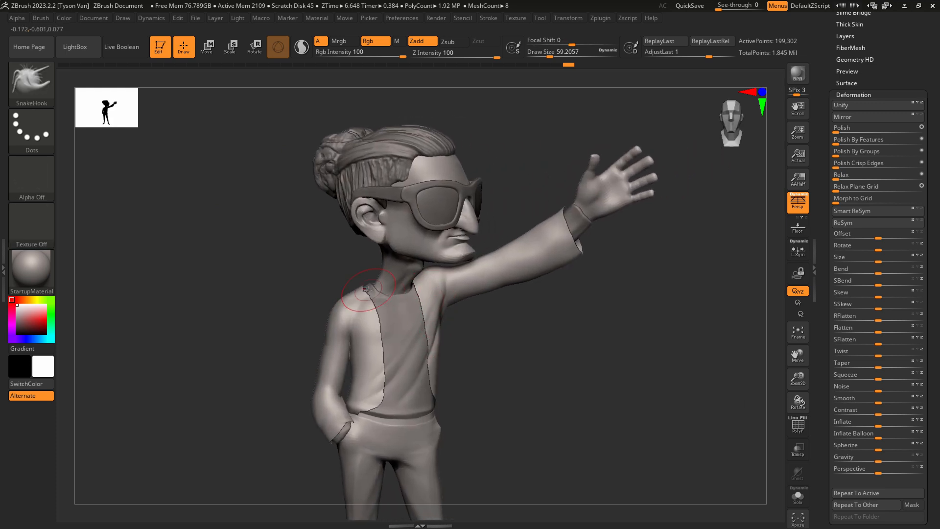
# Build up a ridge around the shoulder of the lowered sleeve with the ClayBuildup brush at draw size about 18.
pyautogui.press('b')
pyautogui.press('c')
pyautogui.press('b')
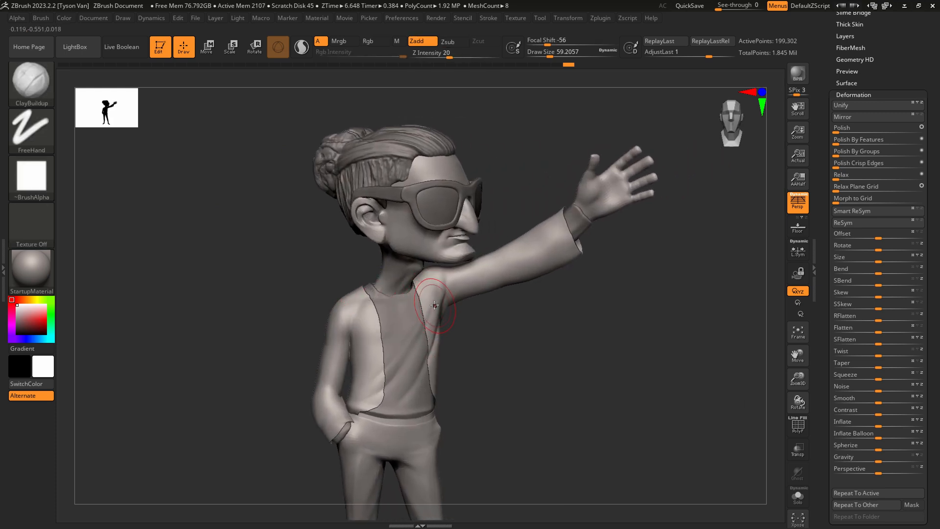
pyautogui.moveTo(349, 310)
pyautogui.keyDown('ctrl'); pyautogui.mouseDown(button='right')
pyautogui.moveTo(366, 340)
pyautogui.moveTo(356, 338)
pyautogui.mouseUp(button='right'); pyautogui.keyUp('ctrl')
pyautogui.press('s')
pyautogui.moveTo(356, 339); pyautogui.dragTo(331, 299)
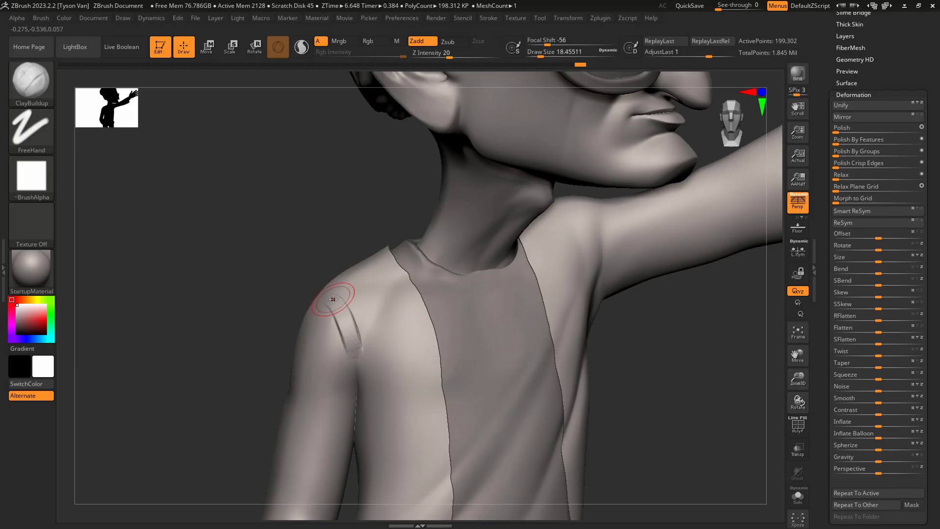
pyautogui.moveTo(317, 290)
pyautogui.keyDown('shift'); pyautogui.mouseDown()
pyautogui.moveTo(357, 325)
pyautogui.moveTo(321, 287)
pyautogui.mouseUp(); pyautogui.keyUp('shift')
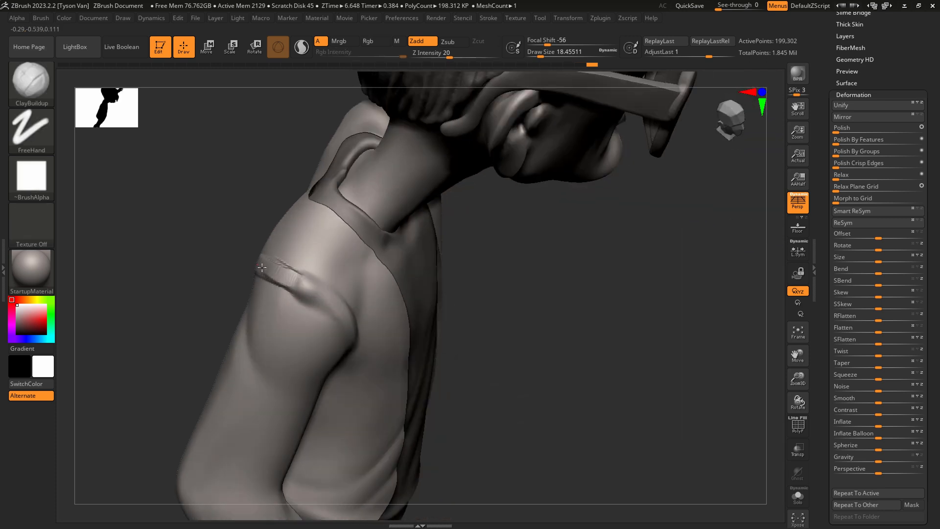
pyautogui.moveTo(261, 268)
pyautogui.mouseDown()
pyautogui.moveTo(316, 297)
pyautogui.moveTo(269, 262)
pyautogui.mouseUp()
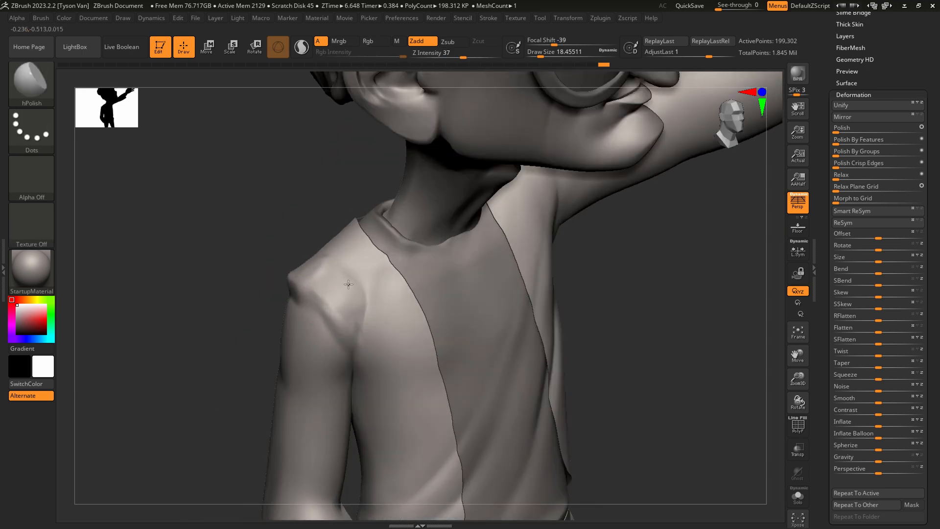
# Flatten and smooth the new shoulder ridge on the lowered sleeve with hPolish and Smooth, from front and behind.
pyautogui.press('shift')
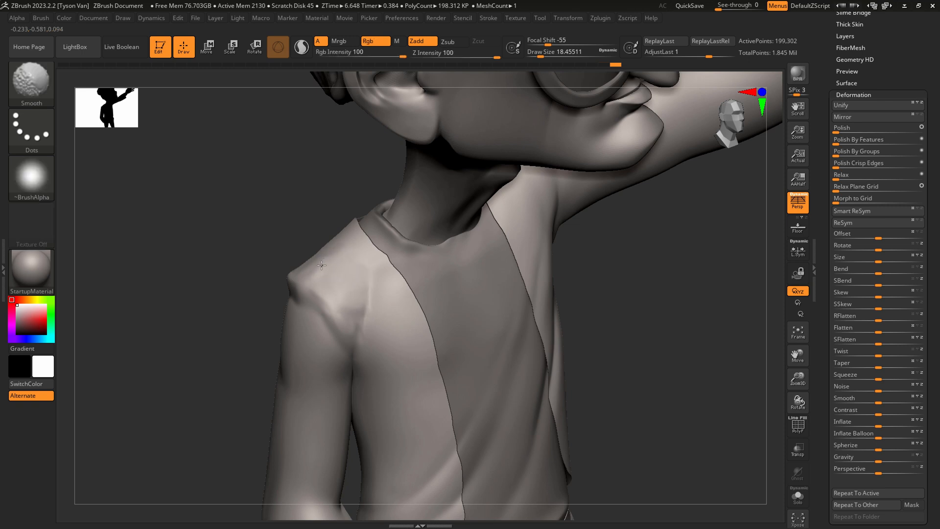
pyautogui.moveTo(215, 299)
pyautogui.mouseDown()
pyautogui.moveTo(380, 346)
pyautogui.moveTo(381, 333)
pyautogui.mouseUp()
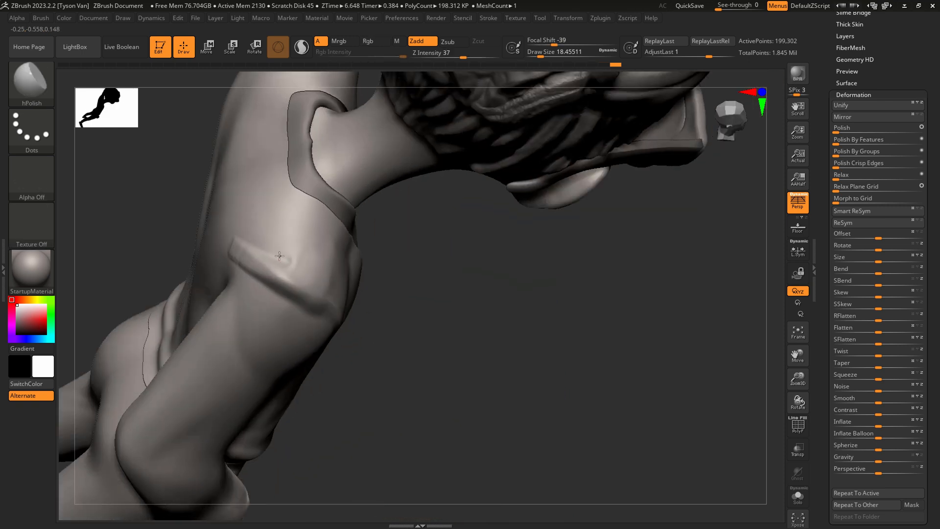
pyautogui.press('shift')
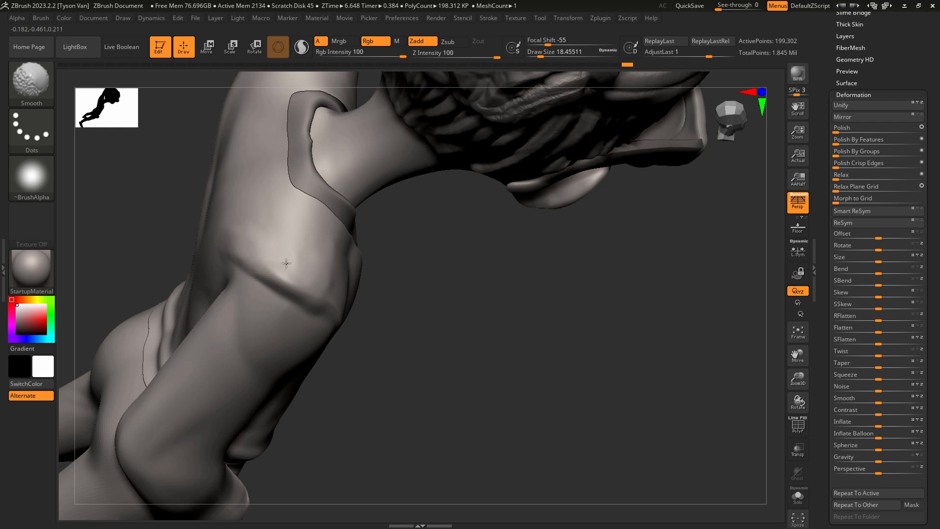
# Refine the back of the lowered sleeve's shoulder ridge with ClayBuildup, reducing the draw size to about 10.5.
pyautogui.press('b')
pyautogui.press('c')
pyautogui.press('b')
pyautogui.moveTo(247, 245); pyautogui.dragTo(240, 266, button='right')
pyautogui.press('s')
pyautogui.moveTo(240, 266)
pyautogui.mouseDown()
pyautogui.moveTo(279, 278)
pyautogui.moveTo(264, 268)
pyautogui.mouseUp()
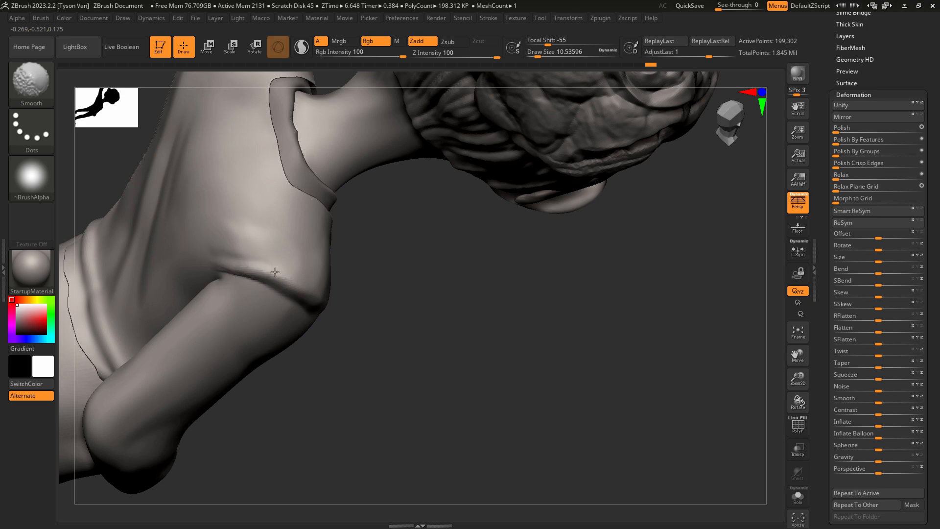
# Carve the seam below the lowered sleeve's shoulder ridge with DamStandard at draw size about 10.5, then smooth the fabric beside it.
pyautogui.press('b')
pyautogui.press('d')
pyautogui.press('s')
pyautogui.moveTo(275, 271)
pyautogui.mouseDown(button='right')
pyautogui.moveTo(258, 240)
pyautogui.moveTo(263, 292)
pyautogui.mouseUp(button='right')
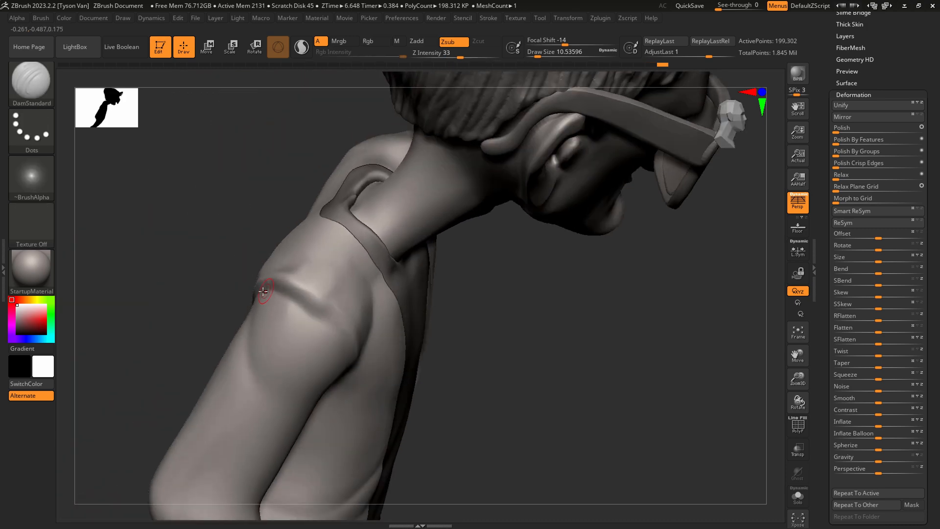
pyautogui.moveTo(335, 327); pyautogui.dragTo(311, 309, button='right')
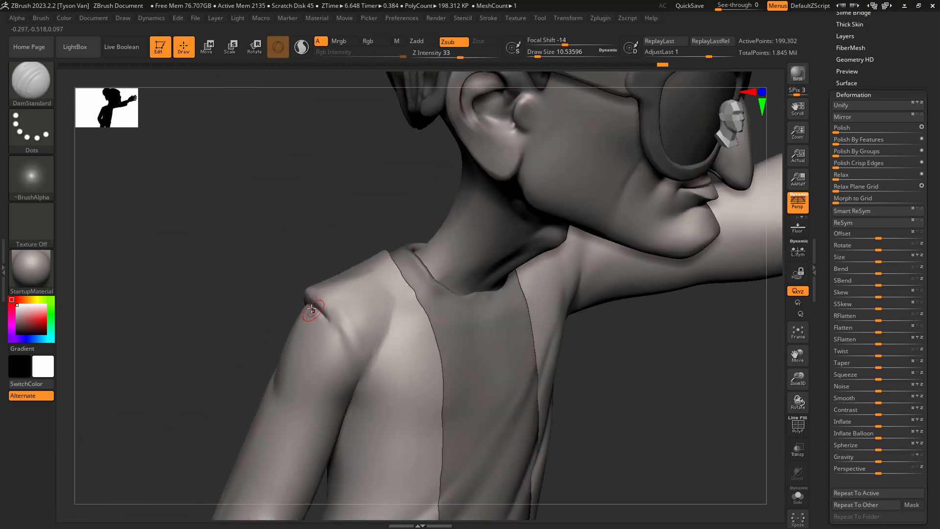
pyautogui.moveTo(336, 342); pyautogui.dragTo(345, 357)
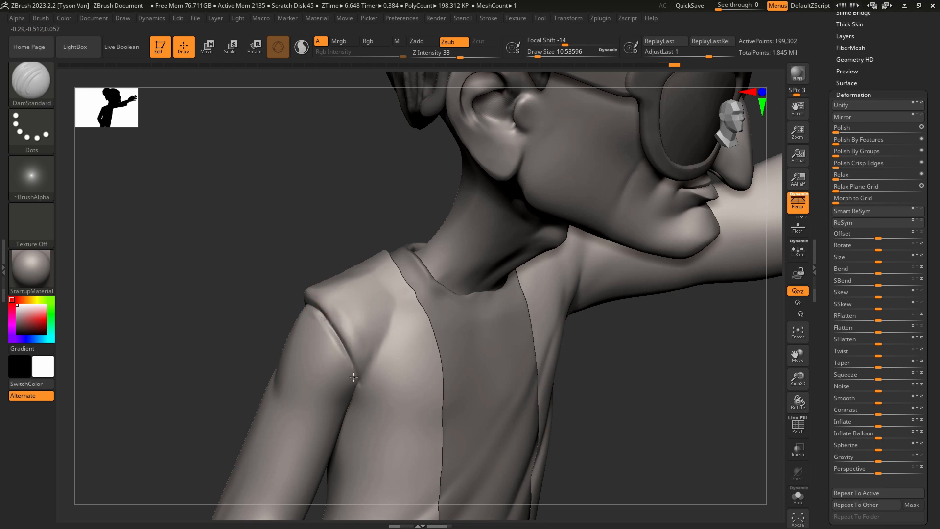
pyautogui.press('shift')
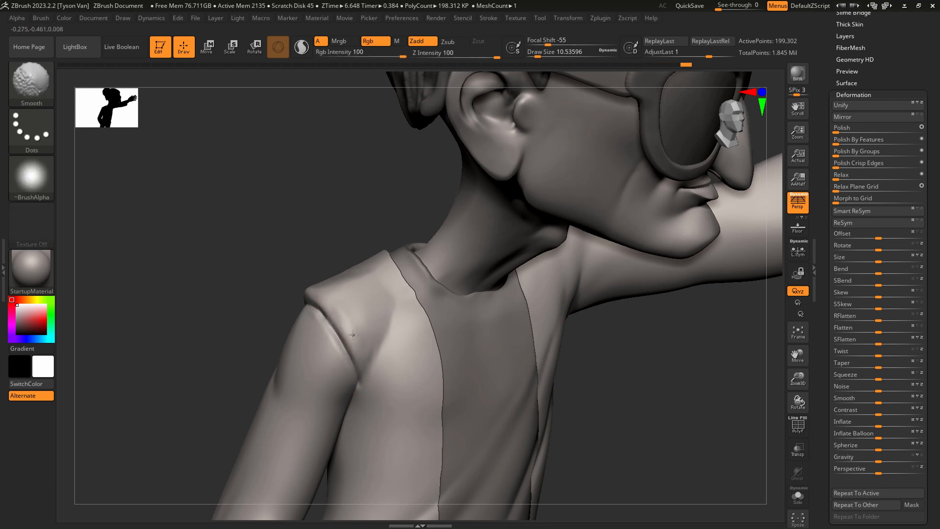
pyautogui.moveTo(353, 335)
pyautogui.keyDown('shift'); pyautogui.mouseDown()
pyautogui.moveTo(321, 305)
pyautogui.moveTo(354, 351)
pyautogui.mouseUp(); pyautogui.keyUp('shift')
pyautogui.press(']')
pyautogui.moveTo(356, 352); pyautogui.dragTo(368, 351, button='right')
# Reshape the padded shoulder above the lowered sleeve with SnakeHook at draw size about 41.
pyautogui.press('b')
pyautogui.press('s')
pyautogui.press('h')
pyautogui.press('s')
pyautogui.moveTo(357, 351); pyautogui.dragTo(363, 350)
pyautogui.moveTo(327, 304)
pyautogui.mouseDown()
pyautogui.moveTo(313, 293)
pyautogui.moveTo(332, 287)
pyautogui.mouseUp()
pyautogui.moveTo(330, 288); pyautogui.dragTo(353, 282, button='right')
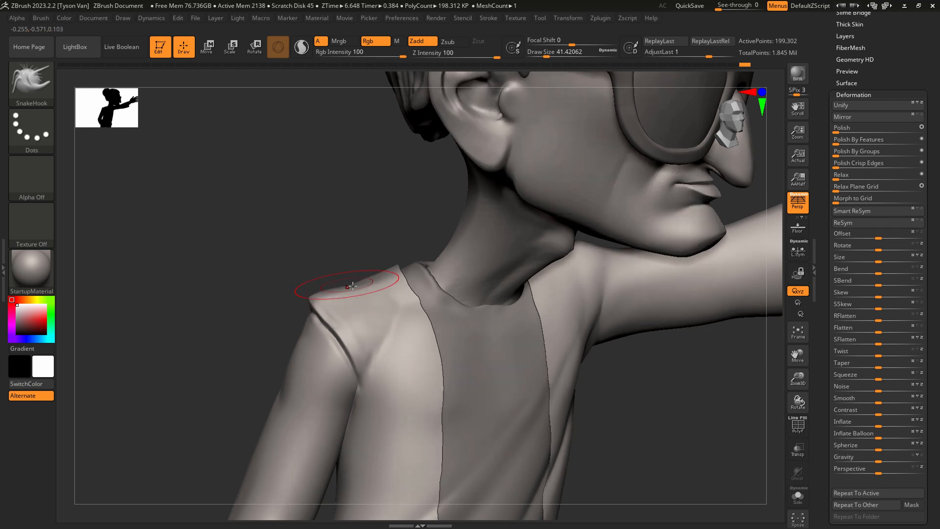
pyautogui.keyDown('shift'); pyautogui.moveTo(351, 296); pyautogui.dragTo(332, 291); pyautogui.keyUp('shift')
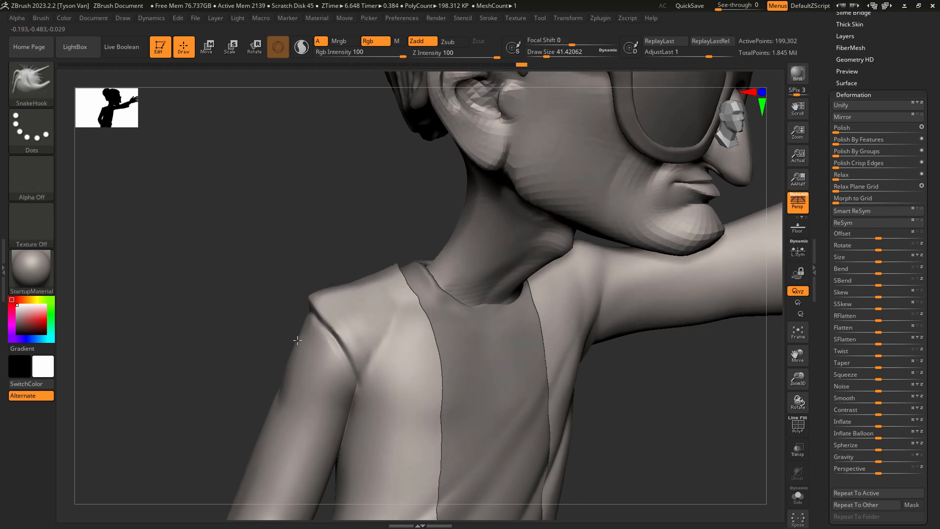
# Isolate the jacket and build a ridge around the raised sleeve's shoulder with ClayBuildup at draw size about 14.
pyautogui.press('f')
pyautogui.moveTo(483, 365)
pyautogui.keyDown('alt'); pyautogui.mouseDown()
pyautogui.moveTo(488, 372)
pyautogui.moveTo(475, 336)
pyautogui.moveTo(440, 303)
pyautogui.mouseUp(); pyautogui.keyUp('alt')
pyautogui.press('b')
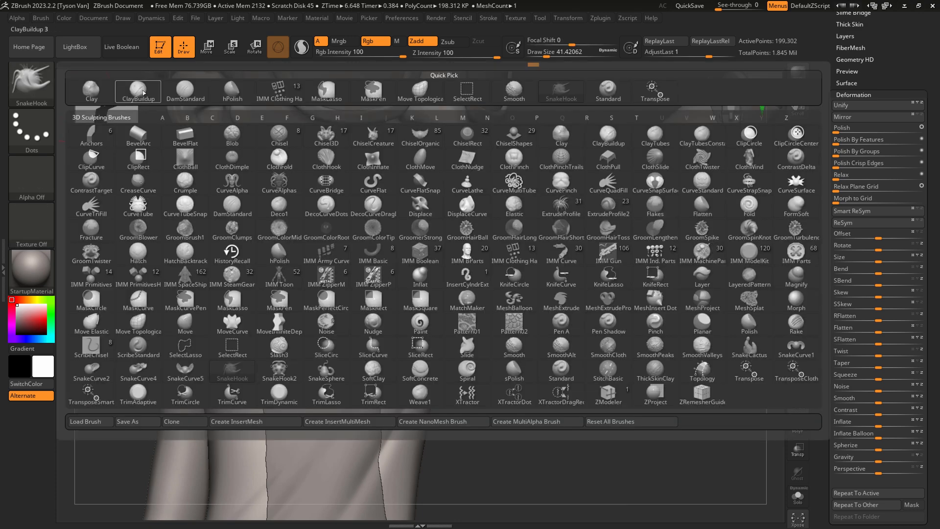
pyautogui.press('c')
pyautogui.press('b')
pyautogui.click(799, 499)
pyautogui.moveTo(495, 304); pyautogui.dragTo(447, 310, button='right')
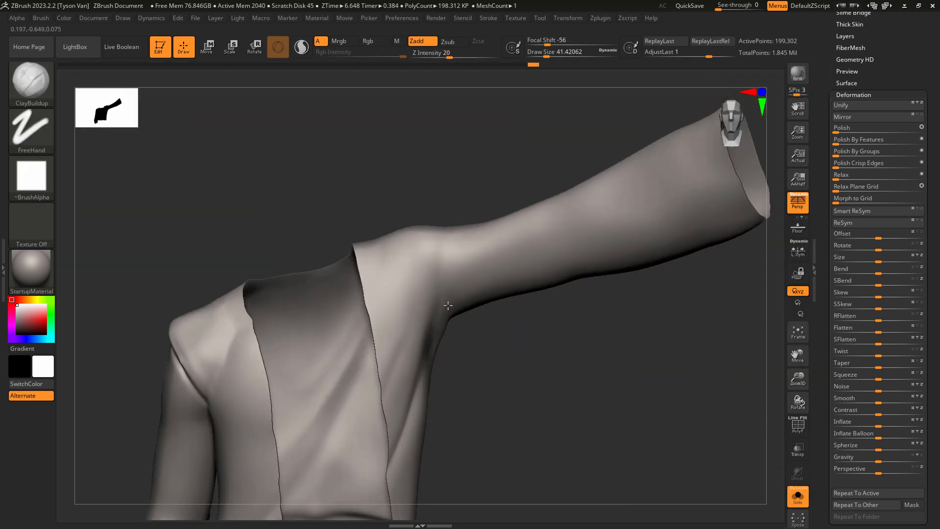
pyautogui.press('s')
pyautogui.moveTo(441, 301)
pyautogui.mouseDown()
pyautogui.moveTo(433, 301)
pyautogui.moveTo(433, 231)
pyautogui.moveTo(434, 249)
pyautogui.mouseUp()
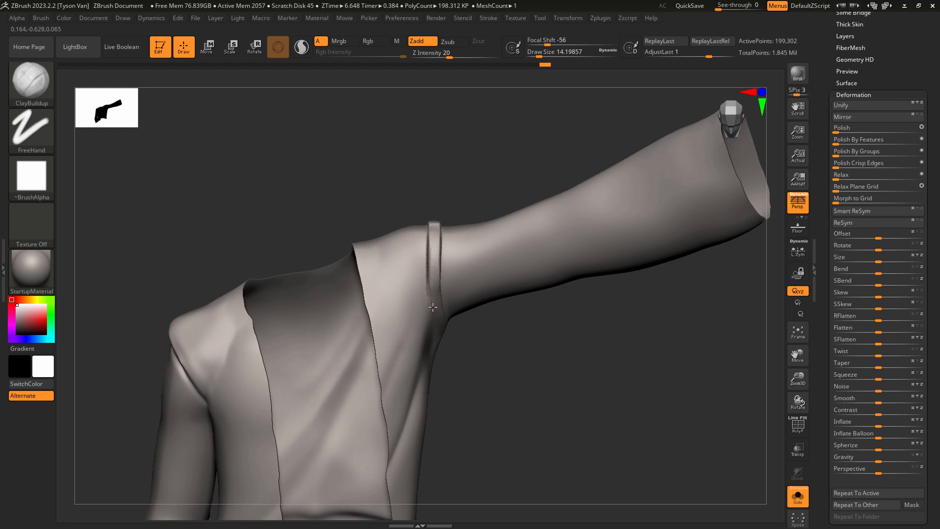
pyautogui.moveTo(433, 307)
pyautogui.mouseDown(button='right')
pyautogui.moveTo(443, 333)
pyautogui.moveTo(458, 286)
pyautogui.moveTo(516, 203)
pyautogui.moveTo(513, 222)
pyautogui.mouseUp(button='right')
# Increase the draw size to about 68 and blend the raised sleeve's shoulder ridge into the jacket from several angles.
pyautogui.moveTo(524, 235)
pyautogui.mouseDown()
pyautogui.moveTo(552, 280)
pyautogui.moveTo(516, 229)
pyautogui.mouseUp()
pyautogui.press('s')
pyautogui.moveTo(516, 229); pyautogui.dragTo(505, 205, button='right')
pyautogui.keyDown('shift'); pyautogui.moveTo(506, 204); pyautogui.dragTo(492, 186); pyautogui.keyUp('shift')
pyautogui.moveTo(504, 209); pyautogui.dragTo(534, 240, button='right')
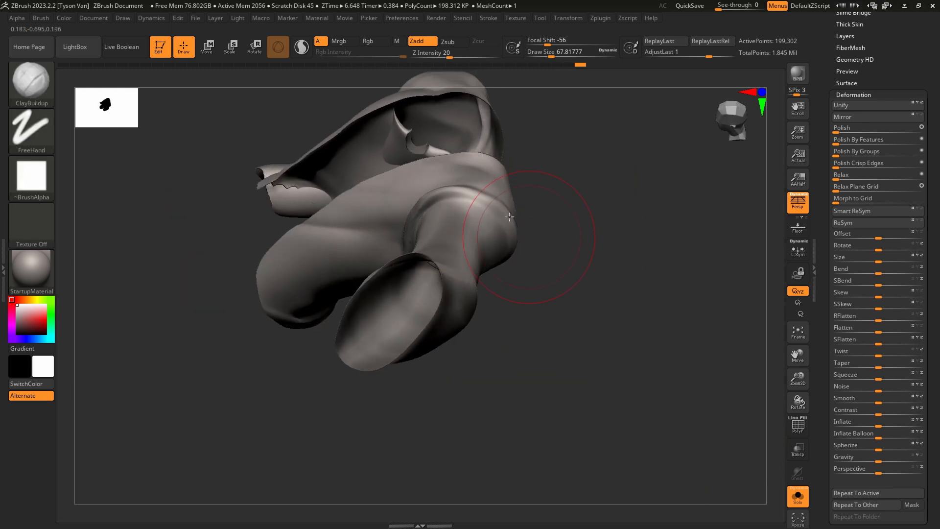
pyautogui.keyDown('shift'); pyautogui.moveTo(460, 196); pyautogui.dragTo(427, 204); pyautogui.keyUp('shift')
pyautogui.moveTo(421, 206); pyautogui.dragTo(436, 206, button='right')
pyautogui.keyDown('shift'); pyautogui.moveTo(436, 207); pyautogui.dragTo(402, 267); pyautogui.keyUp('shift')
pyautogui.moveTo(403, 268)
pyautogui.mouseDown(button='right')
pyautogui.moveTo(441, 319)
pyautogui.moveTo(448, 226)
pyautogui.mouseUp(button='right')
# Carve a seam below the raised sleeve's shoulder ridge, mainly along the back, with DamStandard at draw size about 13.
pyautogui.press('b')
pyautogui.press('d')
pyautogui.press('s')
pyautogui.press('s')
pyautogui.moveTo(448, 226); pyautogui.dragTo(438, 228)
pyautogui.moveTo(437, 229); pyautogui.dragTo(430, 240, button='right')
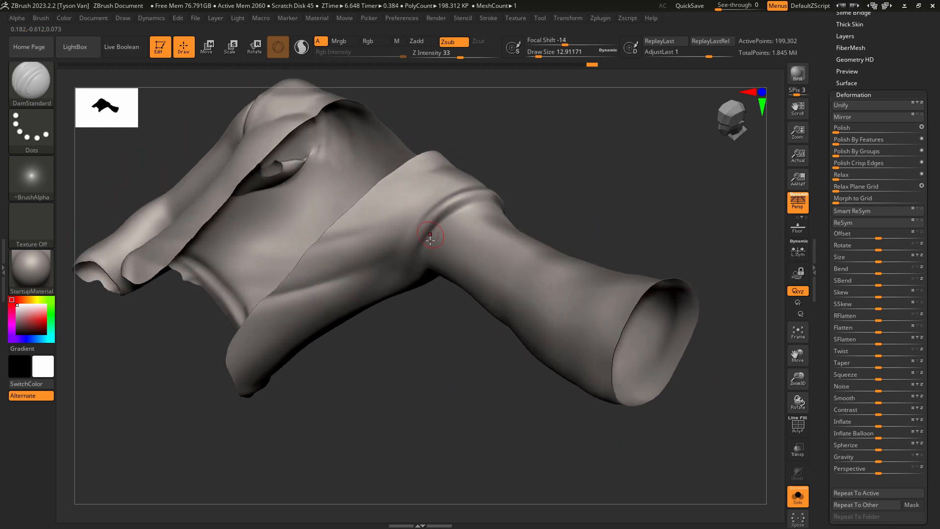
pyautogui.moveTo(479, 208)
pyautogui.mouseDown(button='right')
pyautogui.moveTo(491, 198)
pyautogui.moveTo(534, 201)
pyautogui.mouseUp(button='right')
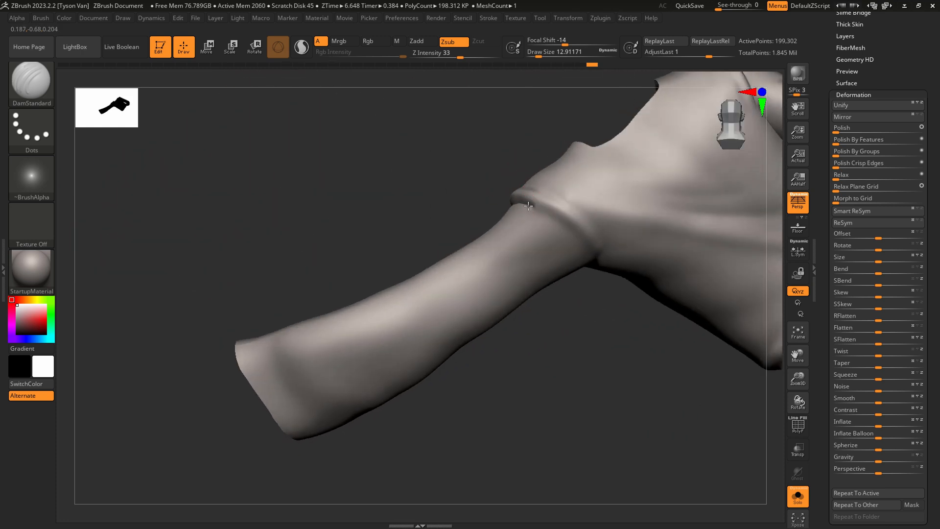
pyautogui.moveTo(569, 230); pyautogui.dragTo(602, 268)
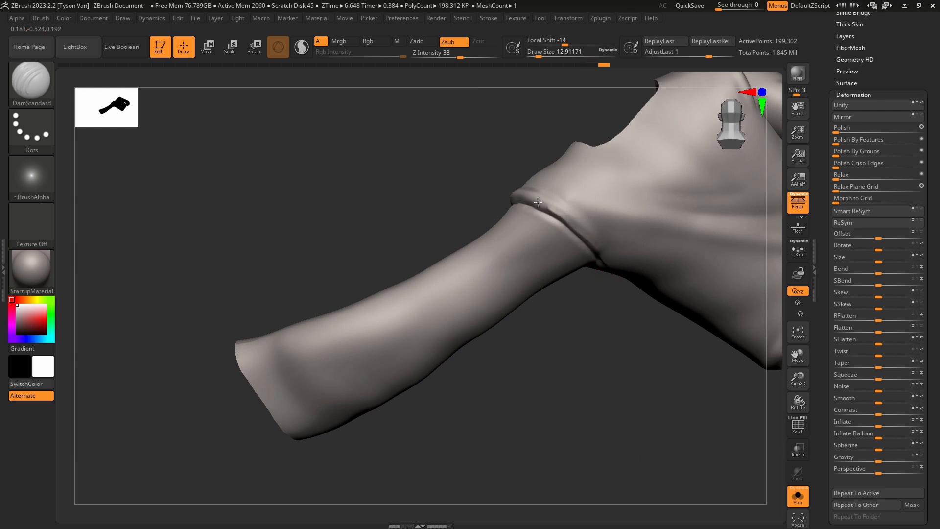
pyautogui.moveTo(594, 257); pyautogui.dragTo(550, 243, button='right')
# Continue the DamStandard seam over the top and front of the raised sleeve's shoulder down to the armpit.
pyautogui.moveTo(618, 196); pyautogui.dragTo(622, 198)
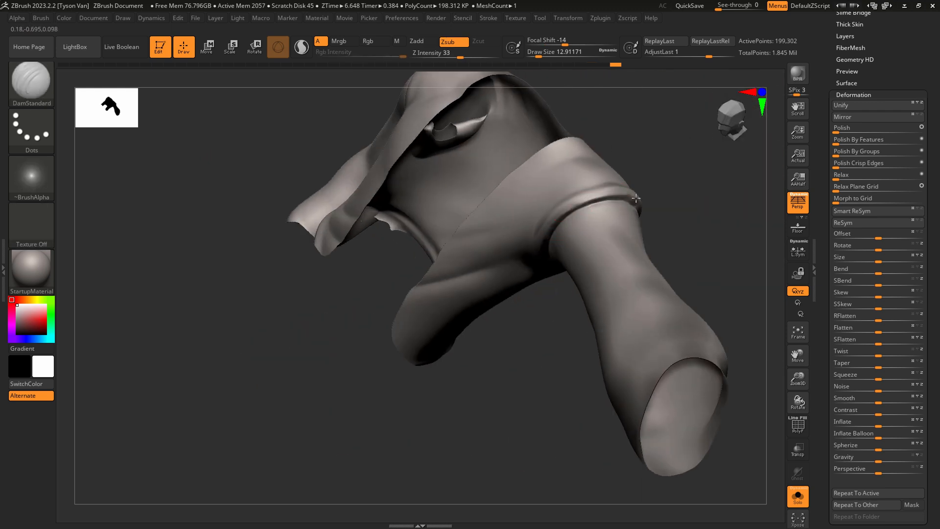
pyautogui.moveTo(615, 197); pyautogui.dragTo(635, 209, button='right')
pyautogui.keyDown('shift'); pyautogui.moveTo(607, 208); pyautogui.dragTo(612, 198); pyautogui.keyUp('shift')
pyautogui.keyDown('shift'); pyautogui.moveTo(537, 235); pyautogui.dragTo(539, 234); pyautogui.keyUp('shift')
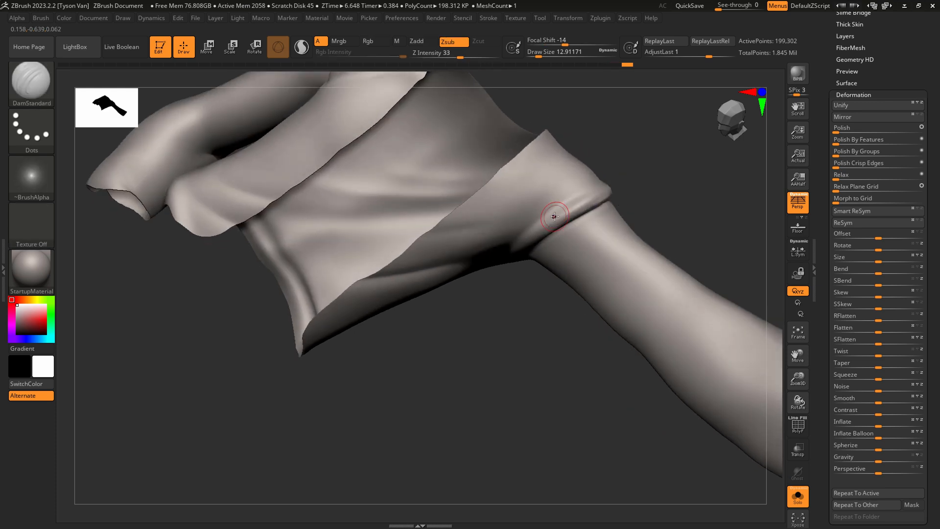
pyautogui.keyDown('alt'); pyautogui.moveTo(578, 203); pyautogui.dragTo(530, 245, button='right'); pyautogui.keyUp('alt')
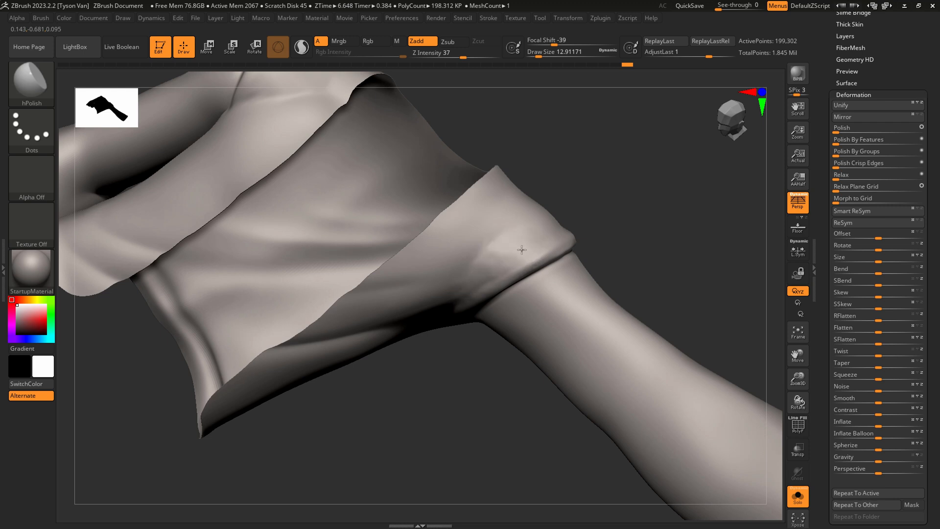
# Polish and smooth the padded shoulder above the raised sleeve's seam with hPolish and Smooth.
pyautogui.press('shift')
pyautogui.moveTo(542, 237); pyautogui.dragTo(607, 207, button='right')
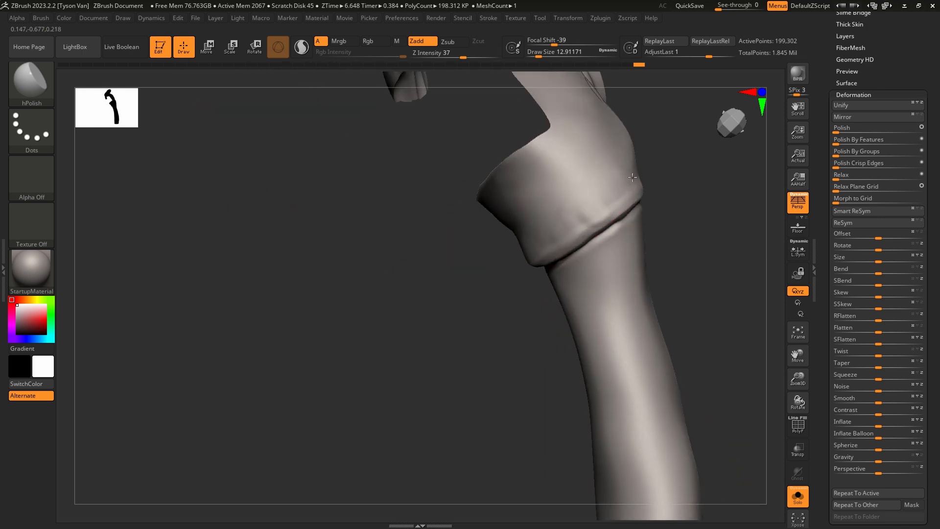
pyautogui.press('shift')
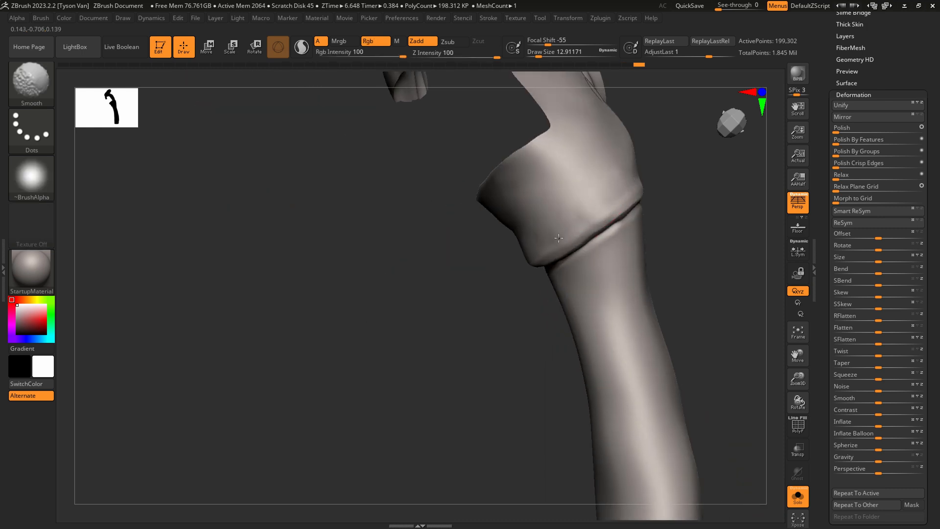
pyautogui.moveTo(610, 174)
pyautogui.mouseDown(button='right')
pyautogui.moveTo(604, 162)
pyautogui.moveTo(615, 193)
pyautogui.moveTo(563, 230)
pyautogui.mouseUp(button='right')
pyautogui.press('s')
pyautogui.moveTo(555, 231); pyautogui.dragTo(561, 232)
pyautogui.moveTo(561, 231)
pyautogui.mouseDown(button='right')
pyautogui.moveTo(593, 265)
pyautogui.moveTo(576, 240)
pyautogui.mouseUp(button='right')
pyautogui.press('shift')
# Sharpen and deepen the raised sleeve's shoulder seam with DamStandard at draw size about 18, smoothing around it.
pyautogui.press('b')
pyautogui.press('d')
pyautogui.press('s')
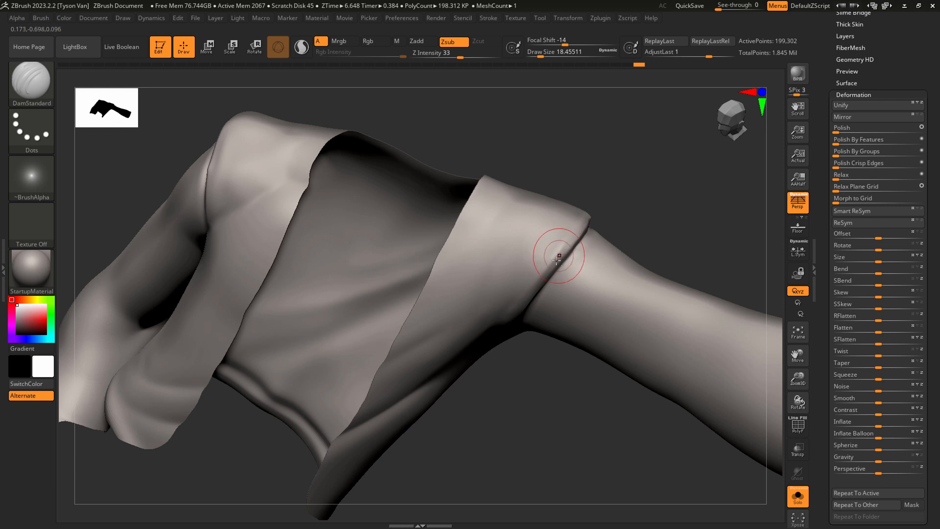
pyautogui.moveTo(557, 255); pyautogui.dragTo(593, 214)
pyautogui.moveTo(592, 213); pyautogui.dragTo(574, 253, button='right')
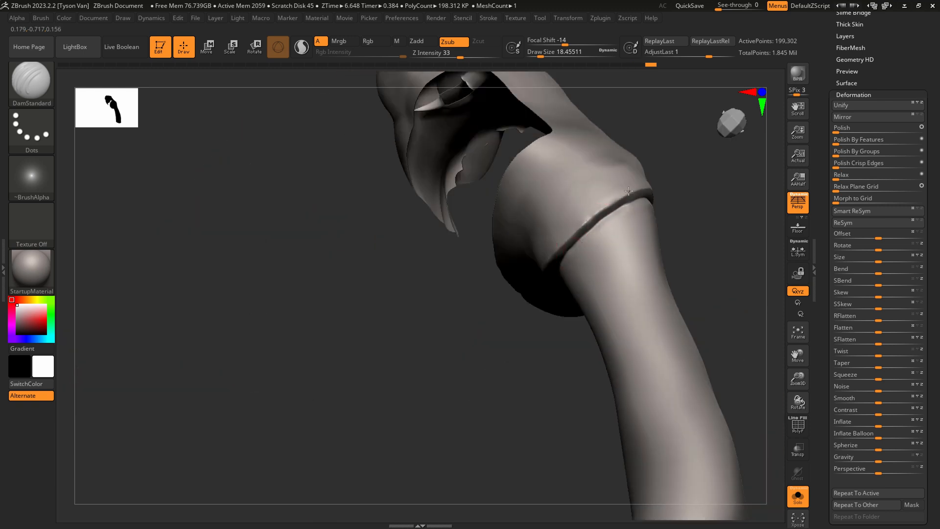
pyautogui.moveTo(588, 217); pyautogui.dragTo(647, 190)
pyautogui.moveTo(647, 190)
pyautogui.mouseDown(button='right')
pyautogui.moveTo(630, 201)
pyautogui.moveTo(609, 181)
pyautogui.moveTo(575, 244)
pyautogui.moveTo(553, 247)
pyautogui.mouseUp(button='right')
pyautogui.press('shift')
pyautogui.keyDown('shift'); pyautogui.moveTo(556, 384); pyautogui.dragTo(563, 395); pyautogui.keyUp('shift')
pyautogui.moveTo(563, 394)
pyautogui.mouseDown(button='right')
pyautogui.moveTo(551, 367)
pyautogui.moveTo(570, 345)
pyautogui.mouseUp(button='right')
# Carve long folds along the raised sleeve from the shoulder seam with DamStandard at draw size about 35 and soften them.
pyautogui.press('s')
pyautogui.moveTo(571, 354); pyautogui.dragTo(602, 399)
pyautogui.moveTo(602, 399); pyautogui.dragTo(574, 338, button='right')
pyautogui.moveTo(570, 325); pyautogui.dragTo(604, 393)
pyautogui.moveTo(589, 381); pyautogui.dragTo(575, 363, button='right')
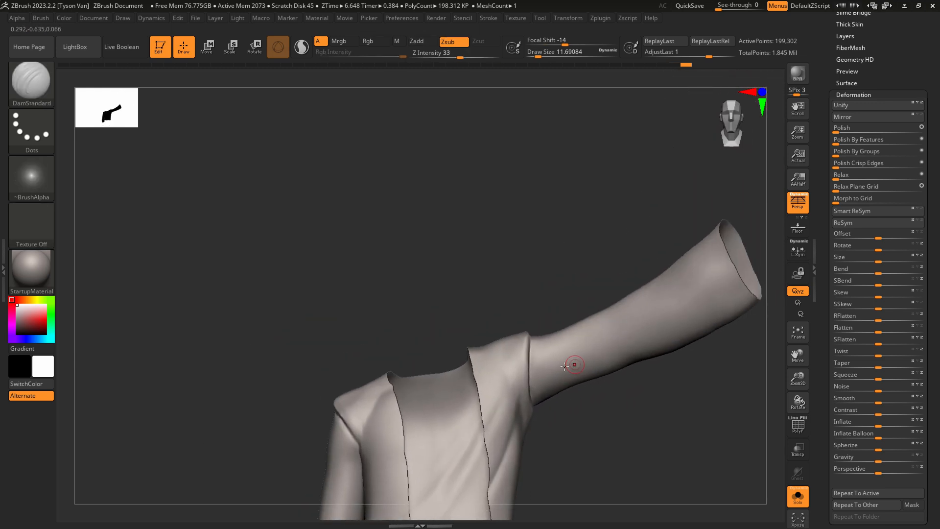
pyautogui.press('s')
pyautogui.moveTo(560, 369); pyautogui.dragTo(567, 369)
pyautogui.moveTo(580, 405); pyautogui.dragTo(567, 368, button='right')
pyautogui.moveTo(542, 343); pyautogui.dragTo(693, 249)
pyautogui.moveTo(545, 319); pyautogui.dragTo(703, 234)
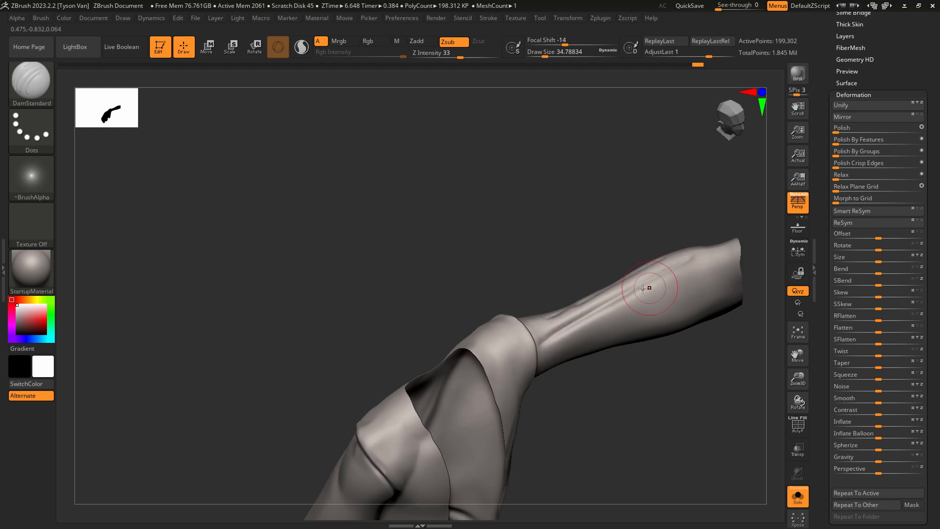
pyautogui.keyDown('shift'); pyautogui.moveTo(647, 286); pyautogui.dragTo(650, 282); pyautogui.keyUp('shift')
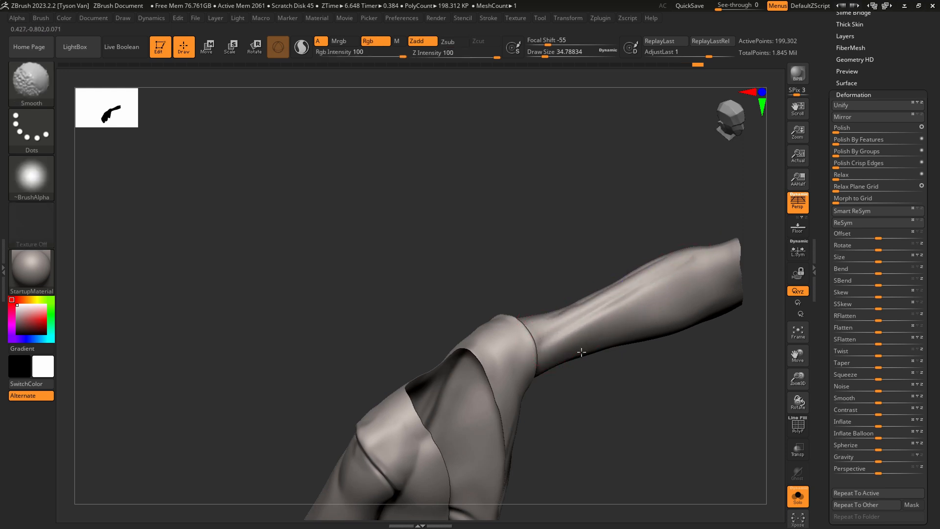
# Carve a diagonal fold from the armpit along the raised sleeve toward its cuff with DamStandard.
pyautogui.moveTo(581, 353); pyautogui.dragTo(576, 329, button='right')
pyautogui.moveTo(541, 371); pyautogui.dragTo(655, 296)
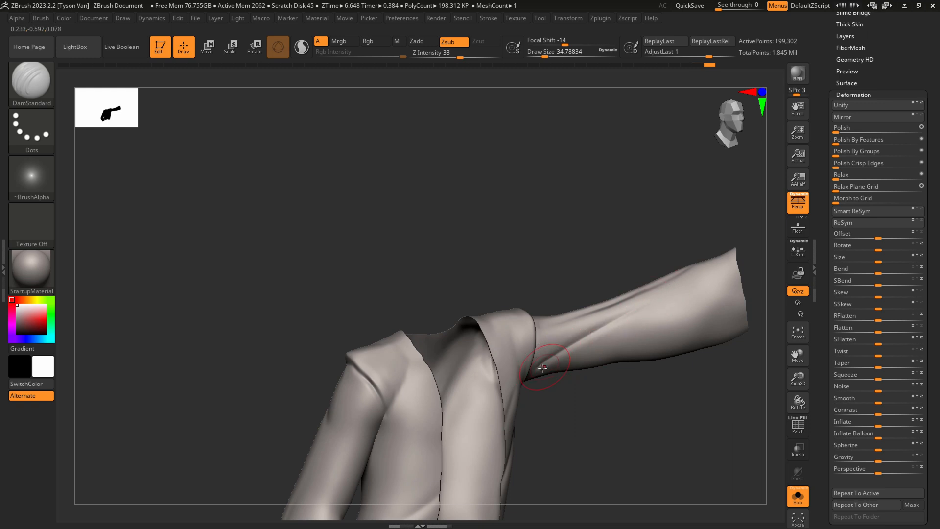
pyautogui.moveTo(542, 369); pyautogui.dragTo(714, 267)
pyautogui.moveTo(644, 313); pyautogui.dragTo(663, 342, button='right')
# Flatten the surfaces between the folds on the raised sleeve's forearm and upper side with hPolish.
pyautogui.press('b')
pyautogui.press('h')
pyautogui.press('p')
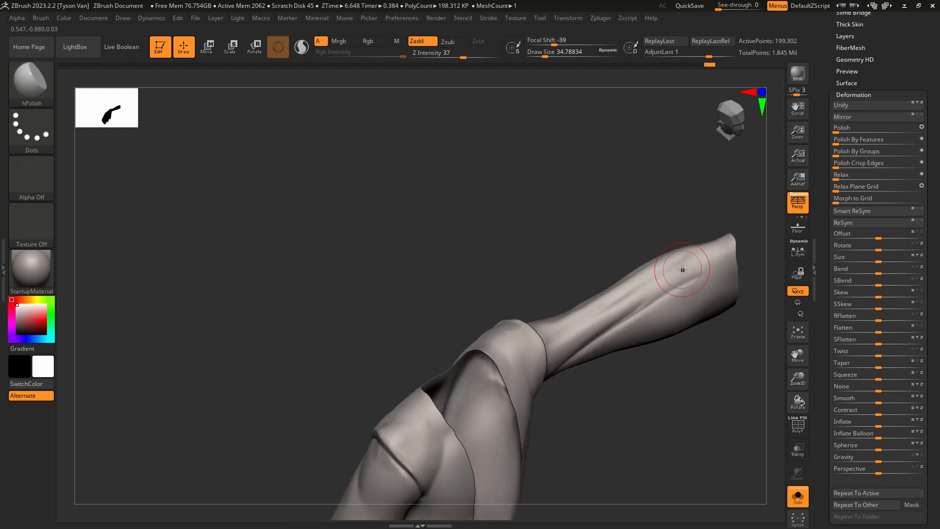
pyautogui.moveTo(681, 265)
pyautogui.mouseDown(button='right')
pyautogui.moveTo(657, 328)
pyautogui.moveTo(678, 248)
pyautogui.moveTo(685, 264)
pyautogui.moveTo(695, 229)
pyautogui.mouseUp(button='right')
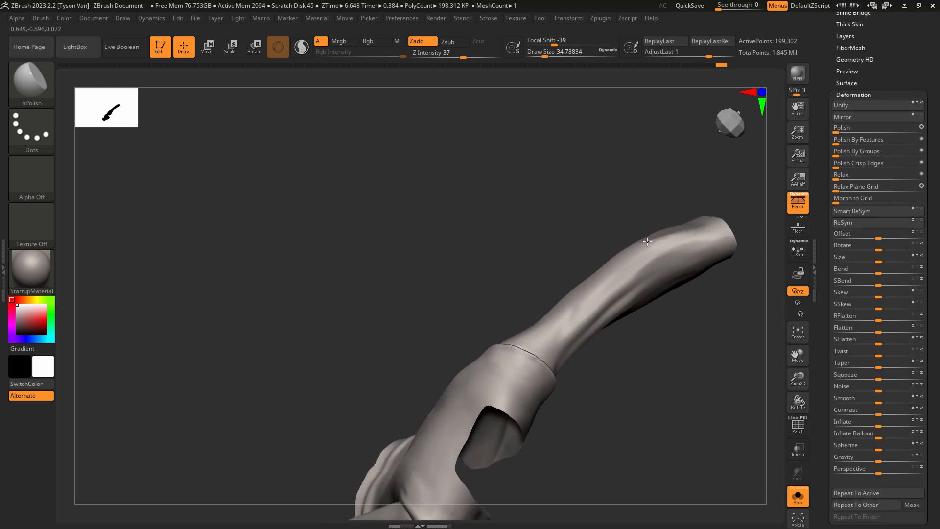
pyautogui.moveTo(620, 263); pyautogui.dragTo(667, 239, button='right')
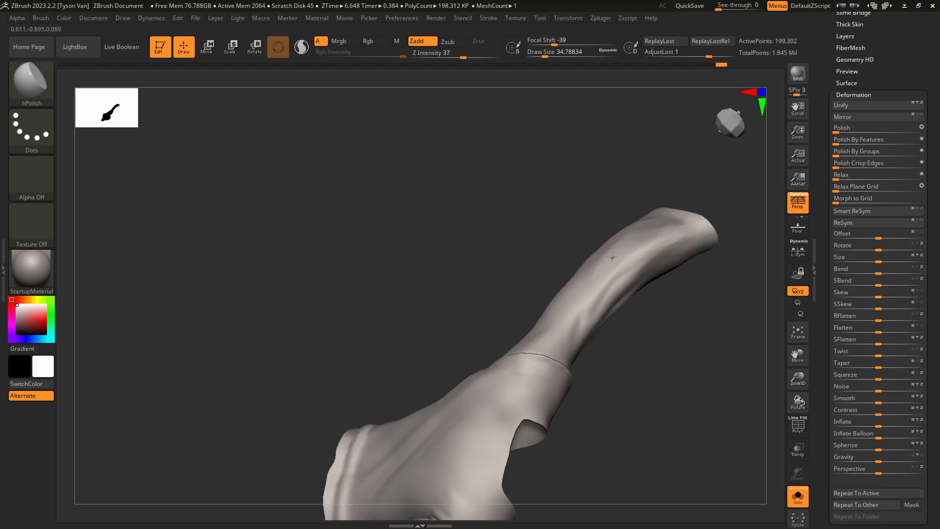
# Smooth and flatten the raised sleeve's forearm surface near the cuff with hPolish.
pyautogui.press('shift')
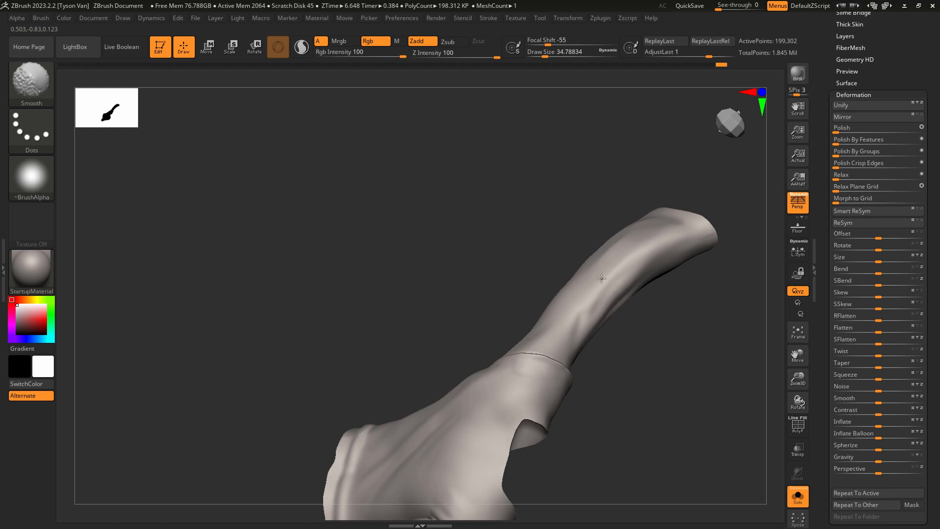
pyautogui.moveTo(646, 227); pyautogui.dragTo(606, 255)
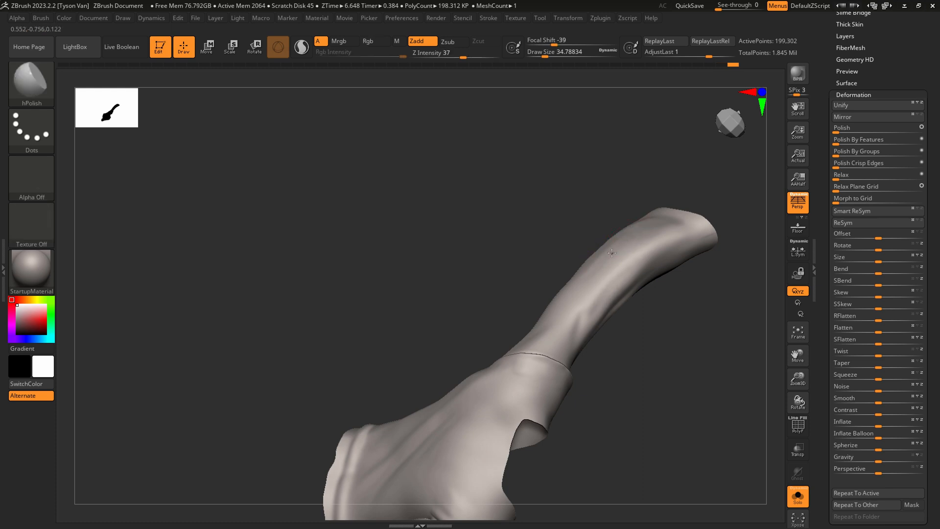
pyautogui.moveTo(612, 253); pyautogui.dragTo(592, 264, button='right')
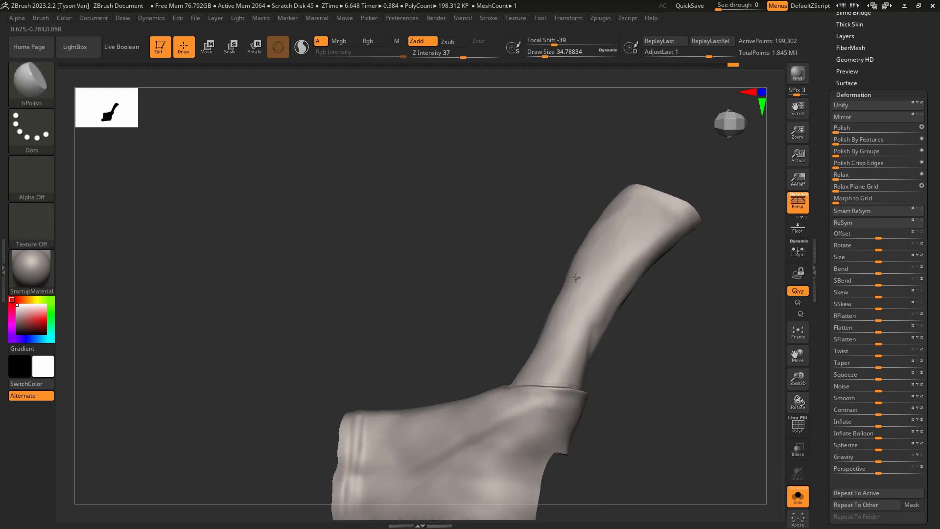
pyautogui.moveTo(572, 306); pyautogui.dragTo(577, 320, button='right')
# Carve long diagonal folds with DamStandard along the top of the raised sleeve, from the shoulder seam toward the cuff.
pyautogui.press('b')
pyautogui.press('d')
pyautogui.press('s')
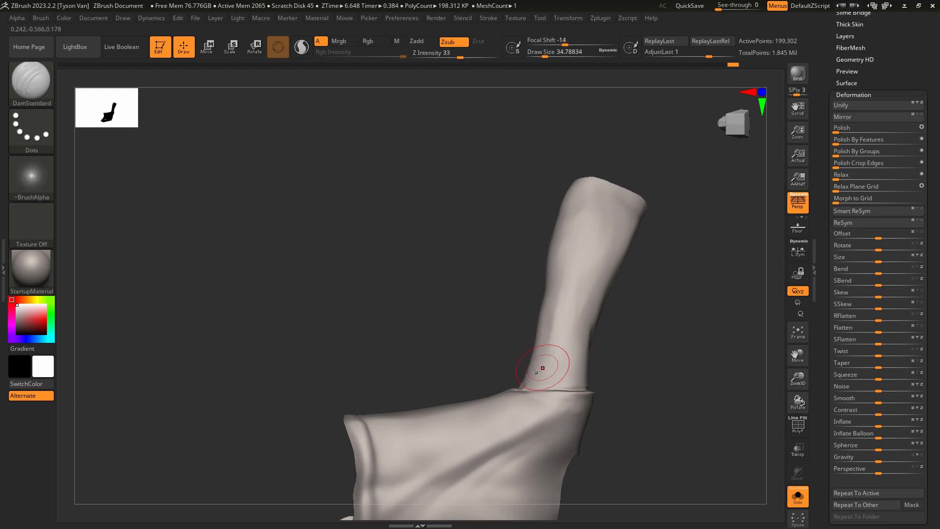
pyautogui.moveTo(529, 383); pyautogui.dragTo(592, 278)
pyautogui.moveTo(541, 372); pyautogui.dragTo(610, 237)
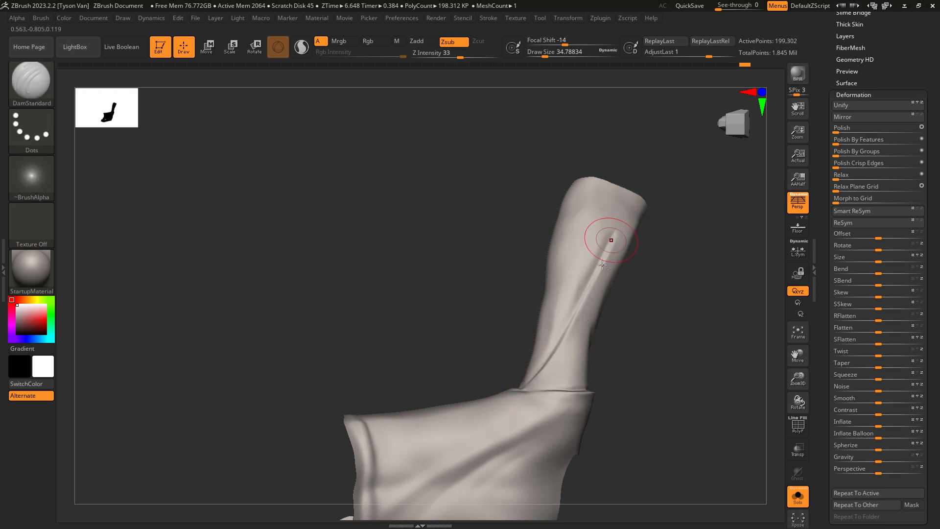
pyautogui.moveTo(528, 373)
pyautogui.mouseDown()
pyautogui.moveTo(606, 204)
pyautogui.moveTo(602, 281)
pyautogui.mouseUp()
pyautogui.hotkey('ctrl', 'z')
pyautogui.moveTo(630, 212); pyautogui.dragTo(577, 324)
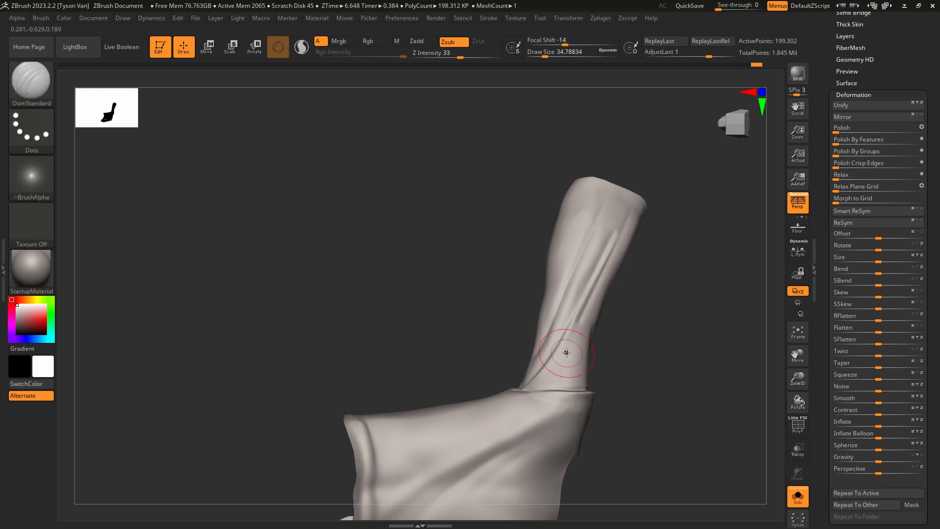
# Soften the new folds on top of the raised sleeve with hPolish and smoothing.
pyautogui.press('b')
pyautogui.press('h')
pyautogui.press('p')
pyautogui.press('shift')
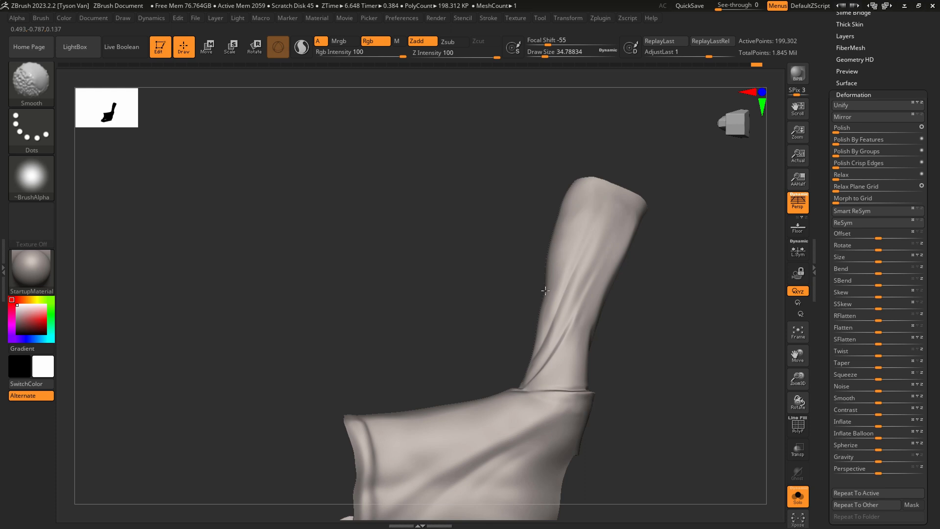
pyautogui.moveTo(550, 357); pyautogui.dragTo(705, 238, button='right')
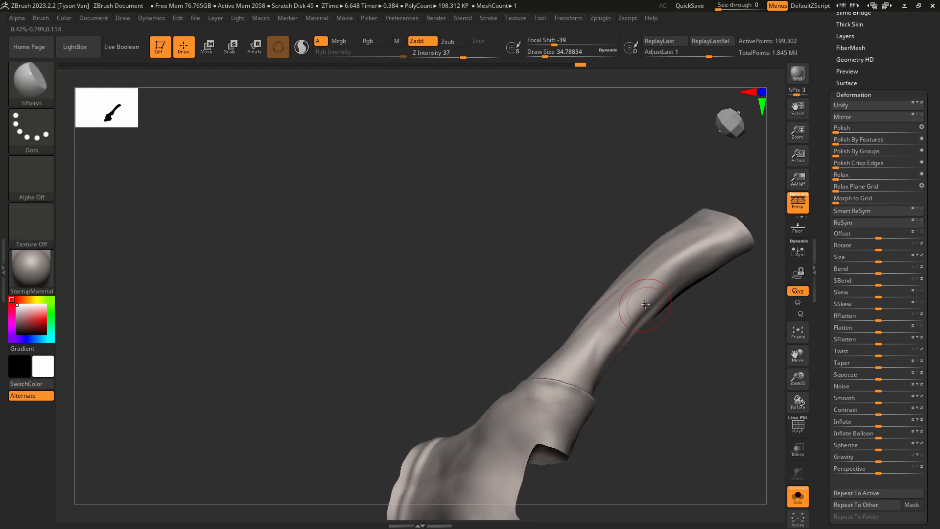
pyautogui.keyDown('shift'); pyautogui.moveTo(678, 228); pyautogui.dragTo(675, 264); pyautogui.keyUp('shift')
# Adjust the raised sleeve's silhouette near the cuff with SnakeHook.
pyautogui.press('b')
pyautogui.press('s')
pyautogui.press('h')
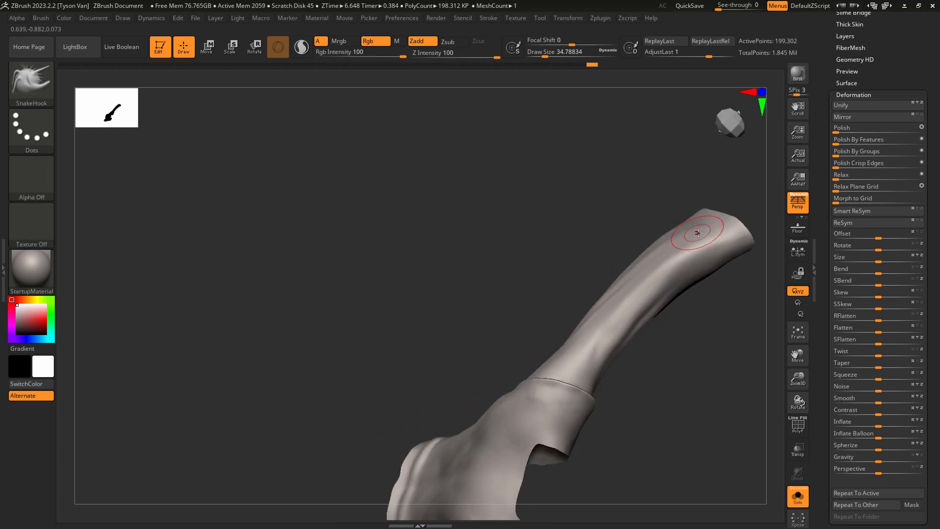
pyautogui.press('s')
pyautogui.moveTo(697, 231); pyautogui.dragTo(710, 214)
pyautogui.moveTo(710, 214)
pyautogui.keyDown('ctrl'); pyautogui.mouseDown(button='right')
pyautogui.moveTo(549, 288)
pyautogui.moveTo(571, 268)
pyautogui.moveTo(598, 304)
pyautogui.mouseUp(button='right'); pyautogui.keyUp('ctrl')
pyautogui.moveTo(610, 366)
pyautogui.mouseDown(button='right')
pyautogui.moveTo(573, 330)
pyautogui.moveTo(598, 319)
pyautogui.moveTo(676, 431)
pyautogui.moveTo(472, 284)
pyautogui.moveTo(494, 262)
pyautogui.moveTo(409, 281)
pyautogui.moveTo(502, 336)
pyautogui.moveTo(529, 294)
pyautogui.moveTo(531, 271)
pyautogui.mouseUp(button='right')
# Carve diagonal folds across the front of the raised sleeve with DamStandard at draw size 35.
pyautogui.press('s')
pyautogui.moveTo(522, 285); pyautogui.dragTo(510, 285)
pyautogui.press('shift')
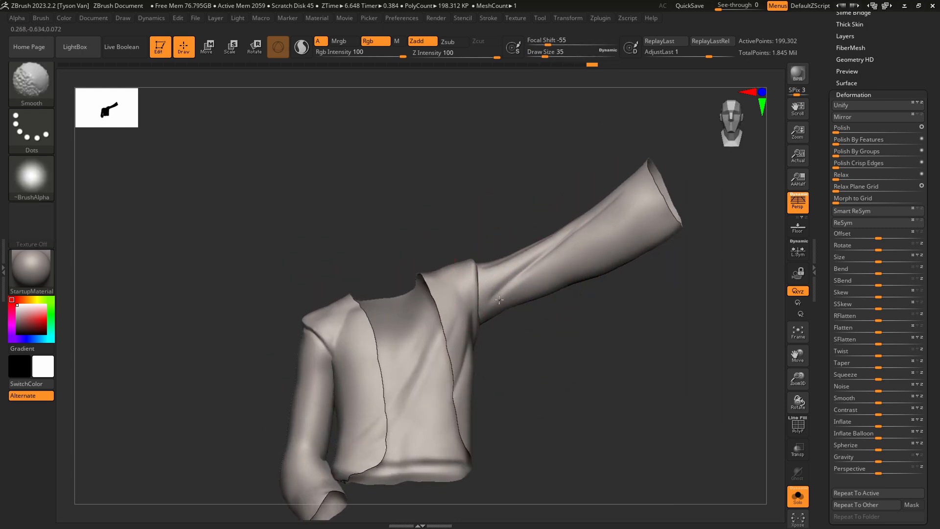
pyautogui.moveTo(515, 302); pyautogui.dragTo(532, 308, button='right')
pyautogui.moveTo(494, 295); pyautogui.dragTo(608, 201)
pyautogui.moveTo(556, 254)
pyautogui.keyDown('shift'); pyautogui.mouseDown()
pyautogui.moveTo(537, 275)
pyautogui.moveTo(604, 200)
pyautogui.mouseUp(); pyautogui.keyUp('shift')
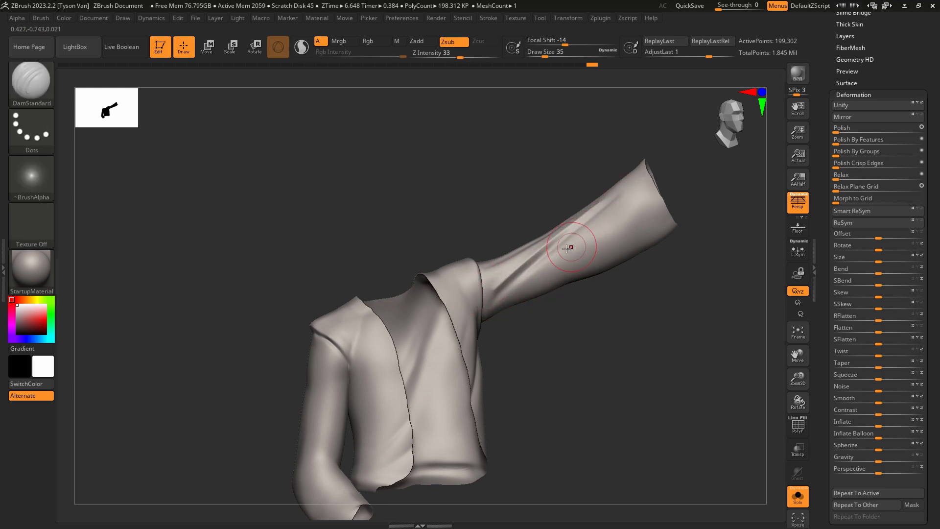
pyautogui.moveTo(492, 302); pyautogui.dragTo(633, 217)
# Soften the raised sleeve's front folds with a large smoothing brush, then carve another long fold at draw size about 37.
pyautogui.press('shift')
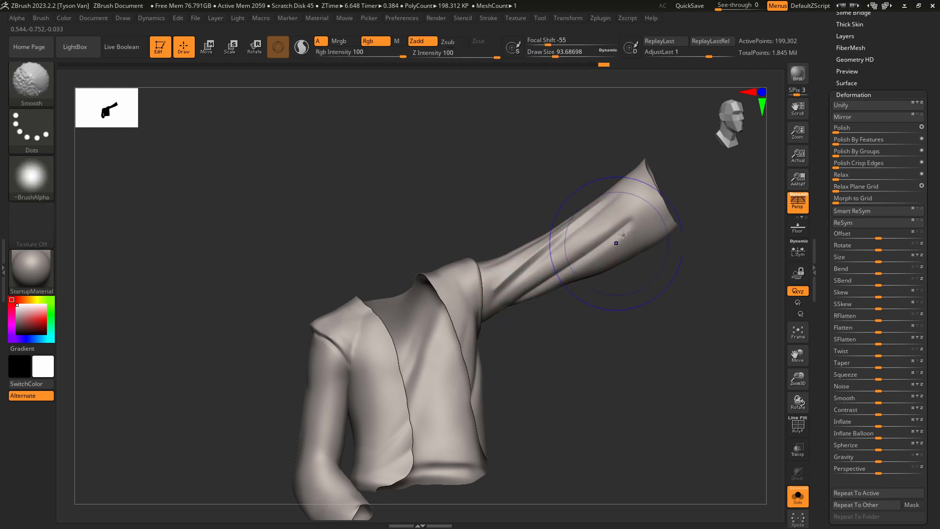
pyautogui.moveTo(525, 286)
pyautogui.keyDown('shift'); pyautogui.mouseDown()
pyautogui.moveTo(549, 262)
pyautogui.moveTo(545, 273)
pyautogui.moveTo(633, 222)
pyautogui.mouseUp(); pyautogui.keyUp('shift')
pyautogui.press('s')
pyautogui.moveTo(486, 300); pyautogui.dragTo(623, 193)
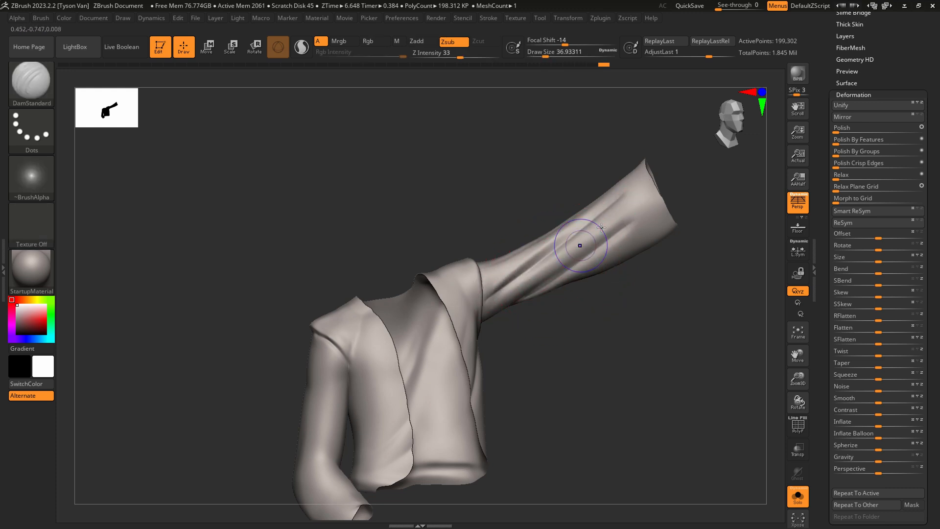
pyautogui.press('shift')
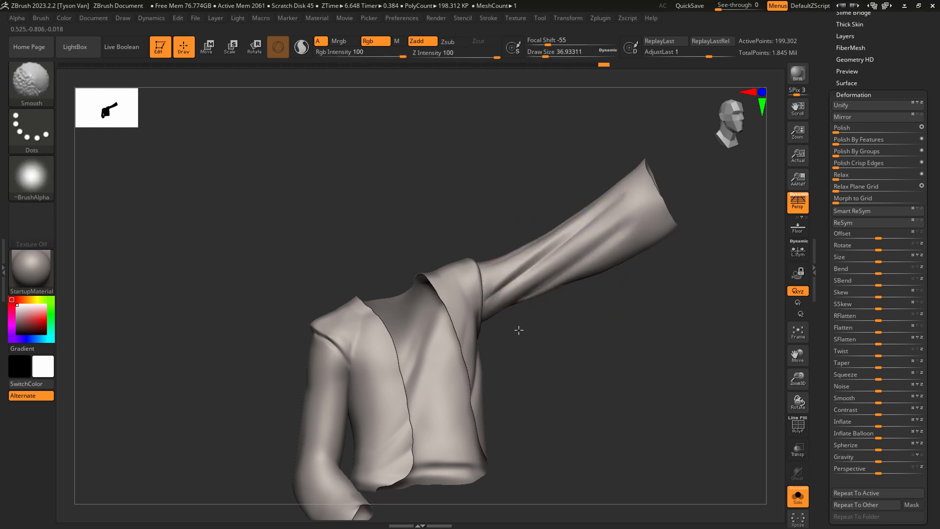
# Carve and smooth faint folds on the lowered sleeve above its elbow with DamStandard.
pyautogui.moveTo(522, 370); pyautogui.dragTo(438, 393)
pyautogui.moveTo(309, 439); pyautogui.dragTo(331, 379)
pyautogui.moveTo(301, 455)
pyautogui.mouseDown()
pyautogui.moveTo(331, 380)
pyautogui.moveTo(319, 417)
pyautogui.mouseUp()
pyautogui.moveTo(299, 424); pyautogui.dragTo(339, 435, button='right')
pyautogui.press('shift')
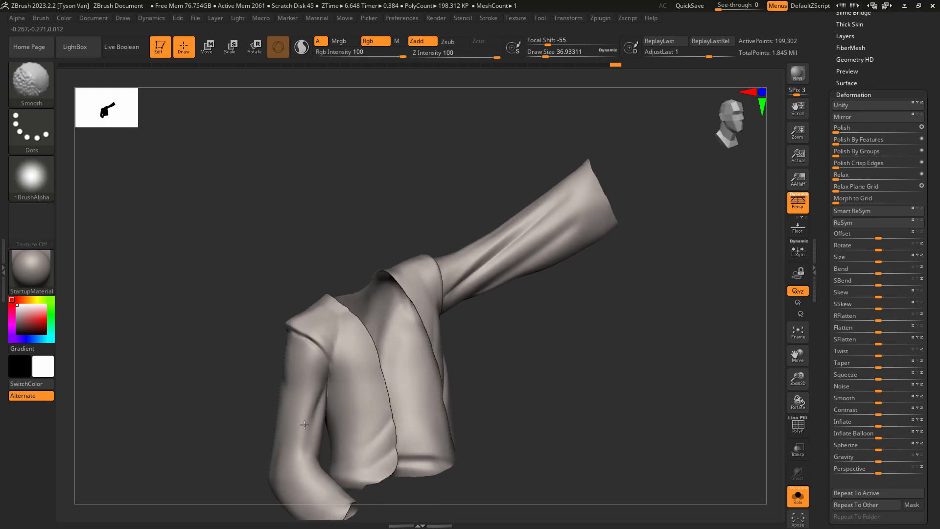
pyautogui.keyDown('shift'); pyautogui.moveTo(304, 424); pyautogui.dragTo(311, 399); pyautogui.keyUp('shift')
pyautogui.moveTo(311, 398)
pyautogui.keyDown('ctrl'); pyautogui.mouseDown(button='right')
pyautogui.moveTo(318, 416)
pyautogui.moveTo(315, 397)
pyautogui.mouseUp(button='right'); pyautogui.keyUp('ctrl')
# Carve a fold down the lowered sleeve's upper arm with DamStandard at draw size about 23 and smooth it.
pyautogui.press('s')
pyautogui.moveTo(314, 396); pyautogui.dragTo(254, 478)
pyautogui.moveTo(256, 472); pyautogui.dragTo(300, 417, button='right')
pyautogui.press('shift')
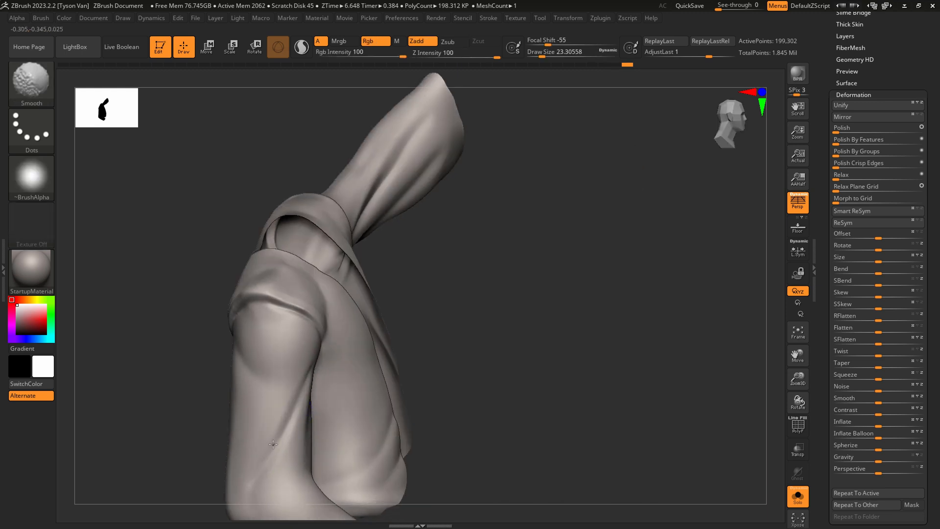
pyautogui.keyDown('shift'); pyautogui.moveTo(272, 445); pyautogui.dragTo(273, 462); pyautogui.keyUp('shift')
pyautogui.moveTo(274, 456); pyautogui.dragTo(331, 428, button='right')
pyautogui.moveTo(342, 414); pyautogui.dragTo(286, 446)
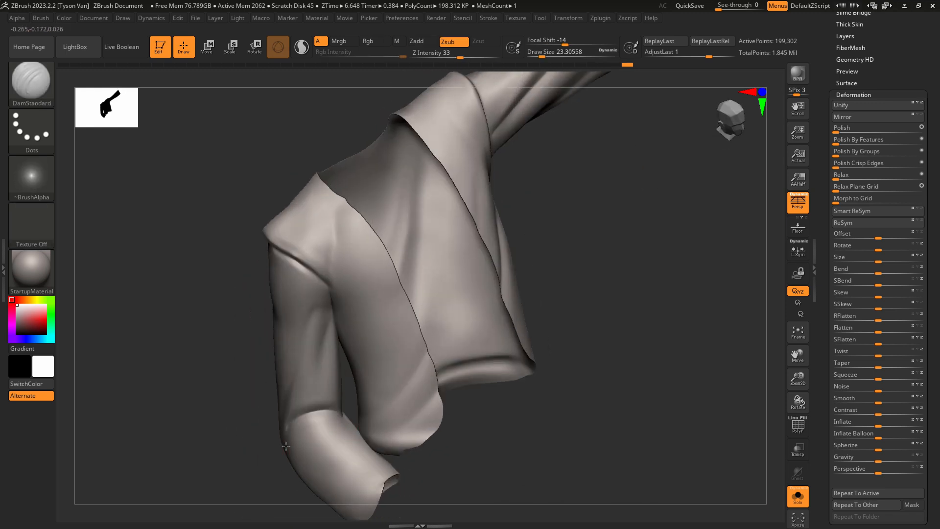
# Carve compression folds across the inner elbow of the lowered sleeve with DamStandard at draw size about 23.
pyautogui.moveTo(318, 435); pyautogui.dragTo(356, 427, button='right')
pyautogui.moveTo(317, 412); pyautogui.dragTo(263, 436)
pyautogui.moveTo(295, 456); pyautogui.dragTo(289, 433, button='right')
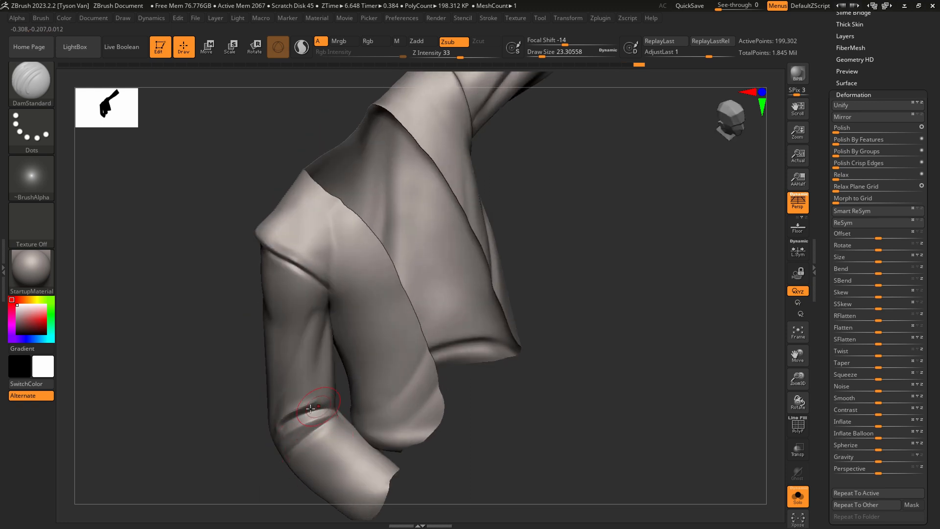
pyautogui.moveTo(311, 409); pyautogui.dragTo(342, 399)
pyautogui.keyDown('shift'); pyautogui.moveTo(318, 432); pyautogui.dragTo(307, 449); pyautogui.keyUp('shift')
pyautogui.moveTo(307, 448); pyautogui.dragTo(327, 437, button='right')
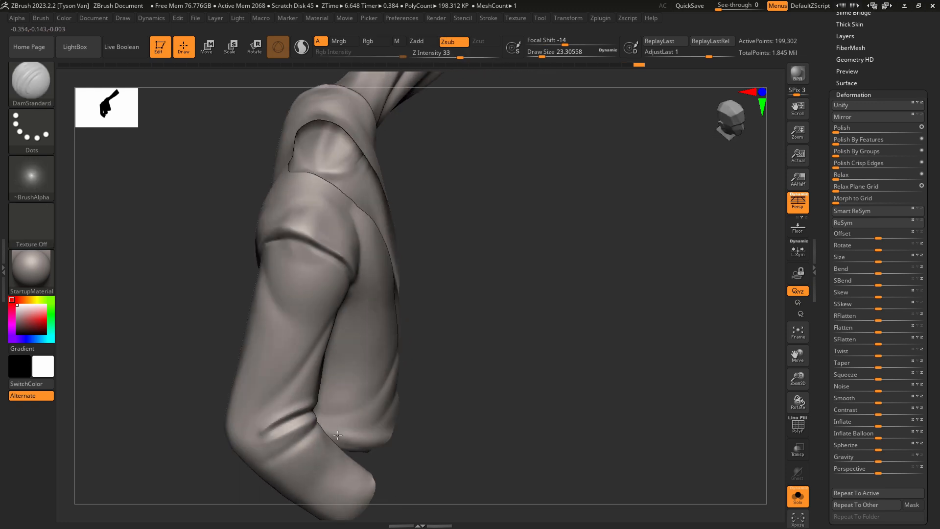
pyautogui.keyDown('shift'); pyautogui.moveTo(267, 429); pyautogui.dragTo(274, 428); pyautogui.keyUp('shift')
pyautogui.moveTo(276, 443); pyautogui.dragTo(285, 420, button='right')
pyautogui.moveTo(285, 420); pyautogui.dragTo(248, 424)
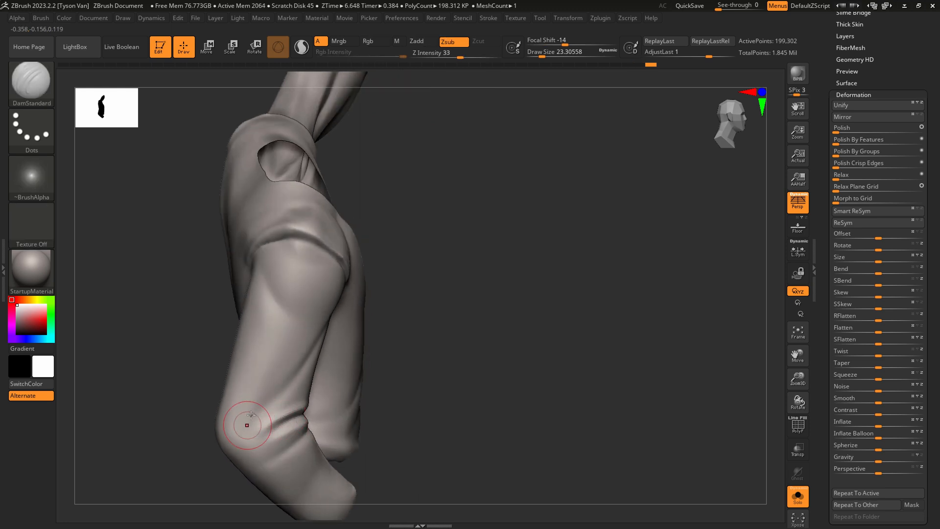
# Carve long folds down the back of the lowered sleeve from the shoulder seam with DamStandard at draw size about 35 and smooth them.
pyautogui.moveTo(248, 424); pyautogui.dragTo(286, 374, button='right')
pyautogui.press('s')
pyautogui.moveTo(244, 350); pyautogui.dragTo(242, 350)
pyautogui.press('s')
pyautogui.moveTo(230, 312); pyautogui.dragTo(228, 312)
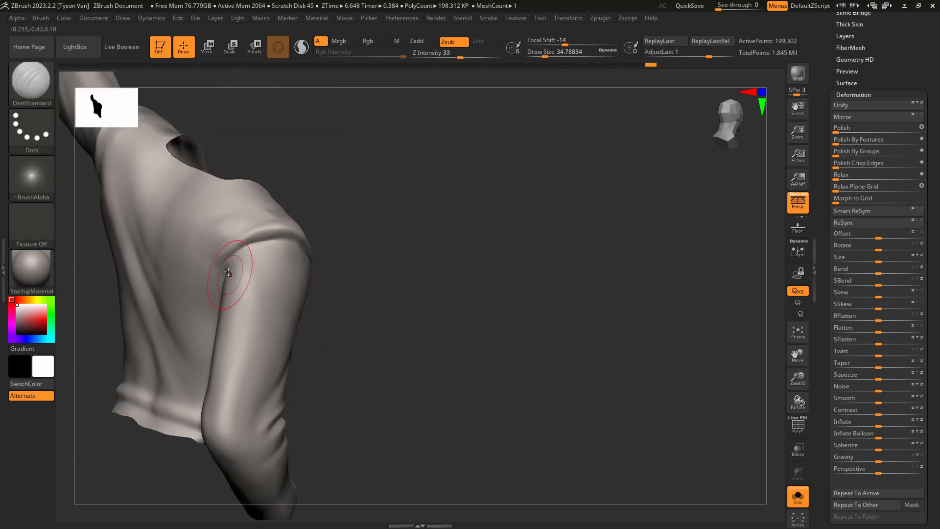
pyautogui.moveTo(228, 268); pyautogui.dragTo(232, 421)
pyautogui.moveTo(231, 277)
pyautogui.mouseDown()
pyautogui.moveTo(239, 416)
pyautogui.moveTo(227, 400)
pyautogui.mouseUp()
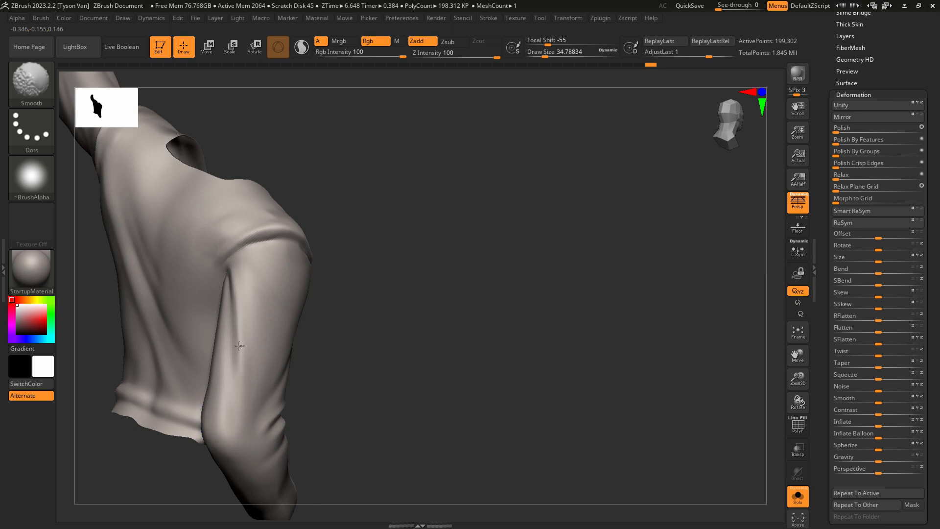
pyautogui.moveTo(256, 366)
pyautogui.keyDown('shift'); pyautogui.mouseDown(button='right')
pyautogui.moveTo(268, 377)
pyautogui.moveTo(314, 317)
pyautogui.mouseUp(button='right'); pyautogui.keyUp('shift')
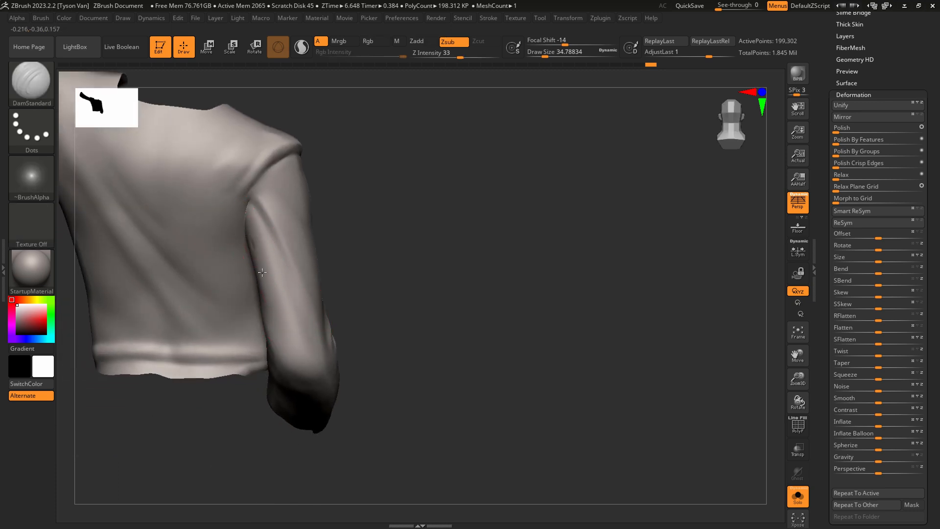
# Deepen and extend the folds on the back of the lowered sleeve down to the elbow.
pyautogui.moveTo(262, 272); pyautogui.dragTo(300, 353)
pyautogui.moveTo(271, 307); pyautogui.dragTo(286, 305, button='right')
pyautogui.moveTo(245, 274); pyautogui.dragTo(296, 373)
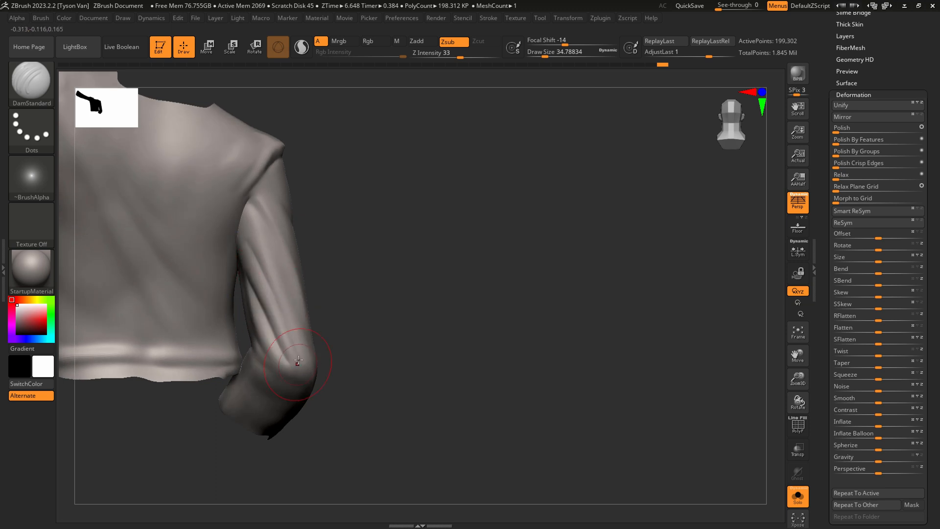
pyautogui.keyDown('shift'); pyautogui.moveTo(283, 327); pyautogui.dragTo(298, 360); pyautogui.keyUp('shift')
pyautogui.moveTo(305, 385); pyautogui.dragTo(298, 385, button='right')
# Reshape the lowered sleeve's elbow with SnakeHook.
pyautogui.press('b')
pyautogui.press('s')
pyautogui.press('h')
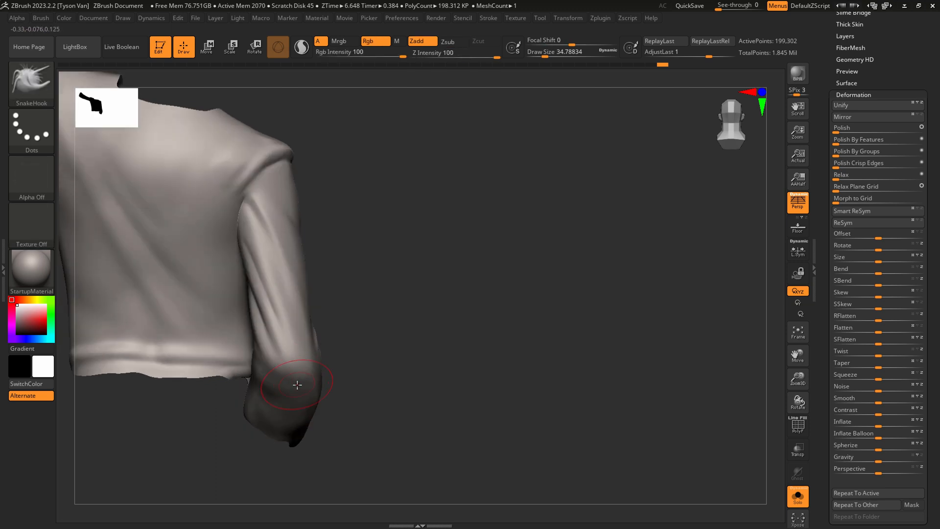
pyautogui.press('s')
pyautogui.click(298, 389)
pyautogui.moveTo(297, 383); pyautogui.dragTo(291, 386)
# Adjust the lowered sleeve's forearm and cuff outline with SnakeHook, using draw sizes of about 44 and 22.
pyautogui.press('s')
pyautogui.click(320, 397)
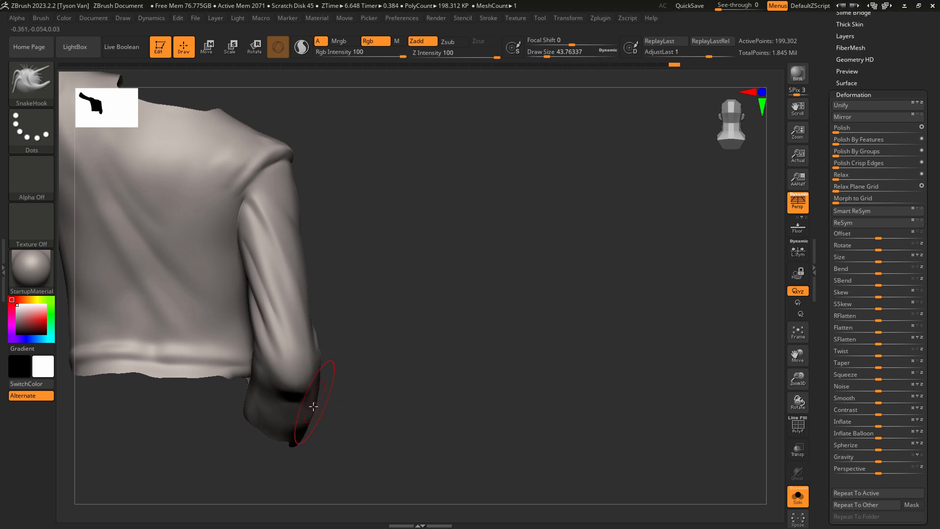
pyautogui.moveTo(298, 417); pyautogui.dragTo(306, 458, button='right')
pyautogui.press('s')
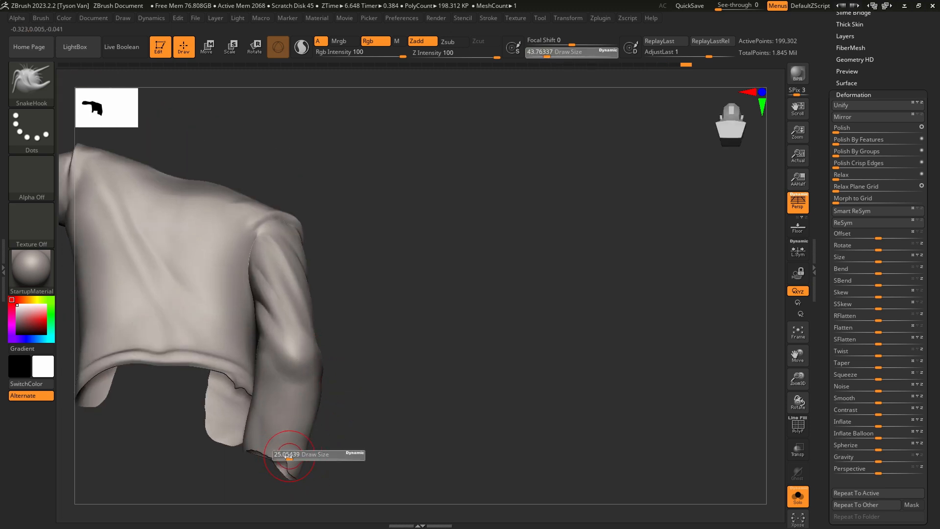
pyautogui.click(286, 461)
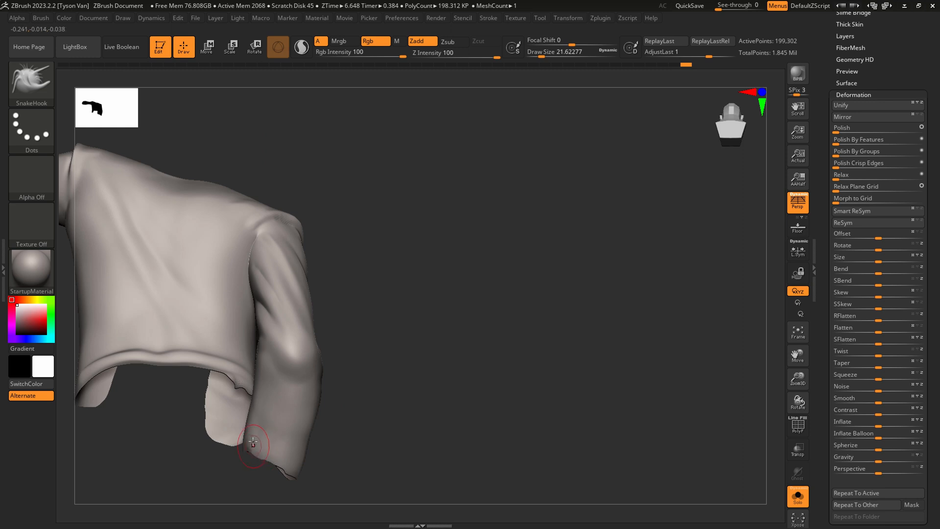
pyautogui.moveTo(279, 427); pyautogui.dragTo(359, 433, button='right')
pyautogui.press('s')
pyautogui.moveTo(359, 434); pyautogui.dragTo(368, 447)
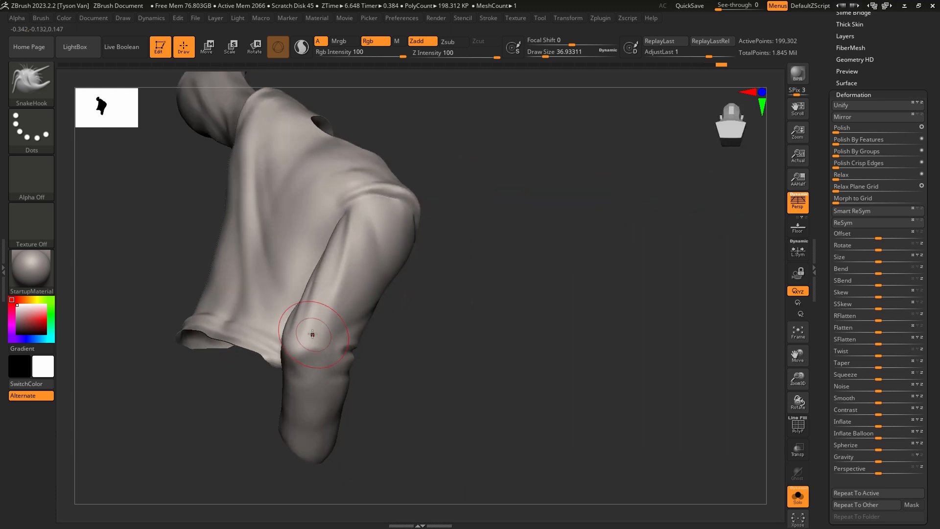
# Flatten and smooth the back of the raised sleeve's forearm with hPolish at draw size about 37.
pyautogui.press('b')
pyautogui.press('h')
pyautogui.press('p')
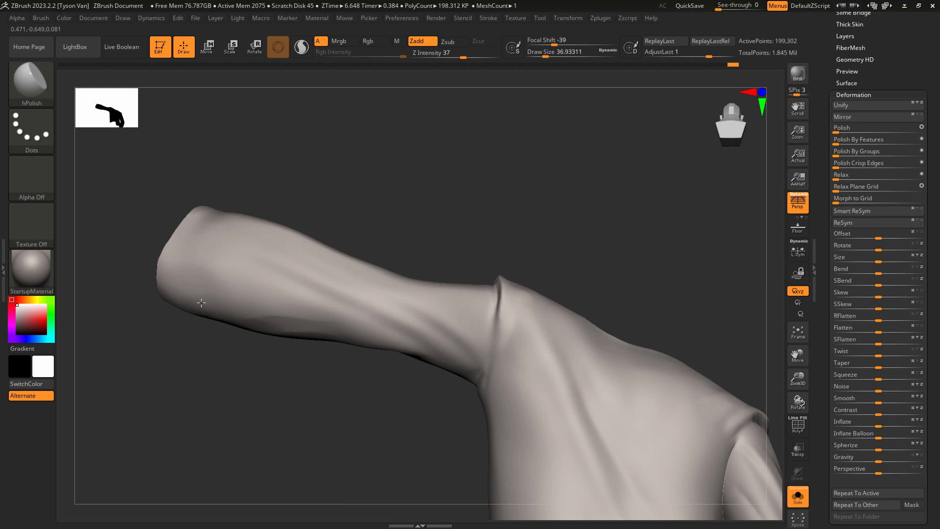
pyautogui.press('shift')
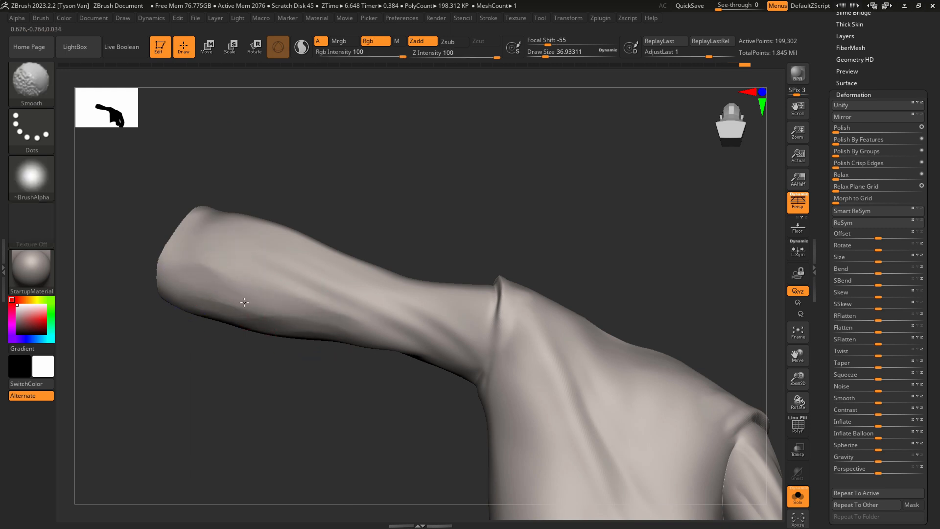
pyautogui.moveTo(398, 345)
pyautogui.keyDown('ctrl'); pyautogui.mouseDown(button='right')
pyautogui.moveTo(451, 343)
pyautogui.moveTo(516, 392)
pyautogui.moveTo(451, 346)
pyautogui.moveTo(472, 372)
pyautogui.moveTo(459, 342)
pyautogui.mouseUp(button='right'); pyautogui.keyUp('ctrl')
# Carve a side seam from the raised sleeve's armpit down to the jacket hem with DamStandard at draw size about 16.
pyautogui.press('b')
pyautogui.press('d')
pyautogui.press('s')
pyautogui.moveTo(358, 313)
pyautogui.keyDown('ctrl'); pyautogui.mouseDown(button='right')
pyautogui.moveTo(360, 326)
pyautogui.moveTo(348, 295)
pyautogui.mouseUp(button='right'); pyautogui.keyUp('ctrl')
pyautogui.press('s')
pyautogui.moveTo(353, 302); pyautogui.dragTo(345, 301)
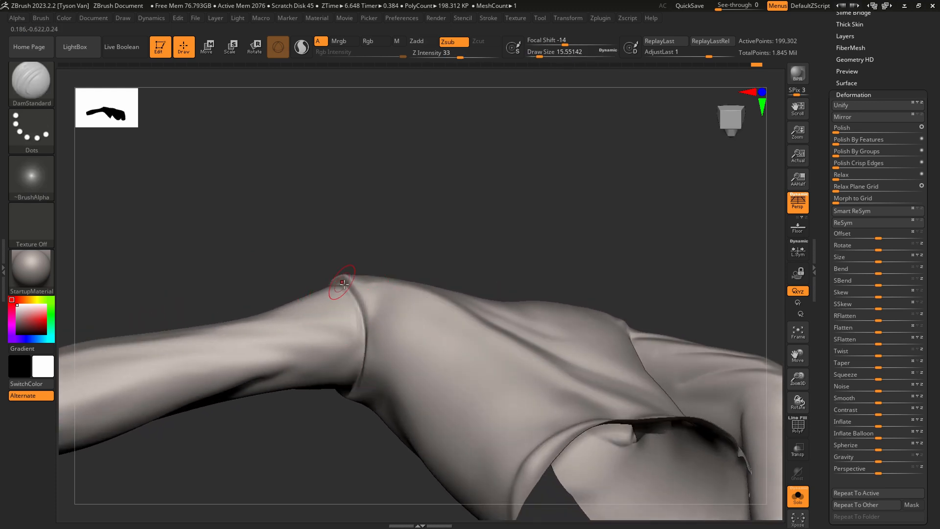
pyautogui.press('shift')
pyautogui.moveTo(376, 387)
pyautogui.mouseDown(button='right')
pyautogui.moveTo(398, 378)
pyautogui.moveTo(319, 327)
pyautogui.mouseUp(button='right')
pyautogui.moveTo(334, 342)
pyautogui.mouseDown()
pyautogui.moveTo(445, 407)
pyautogui.moveTo(560, 445)
pyautogui.mouseUp()
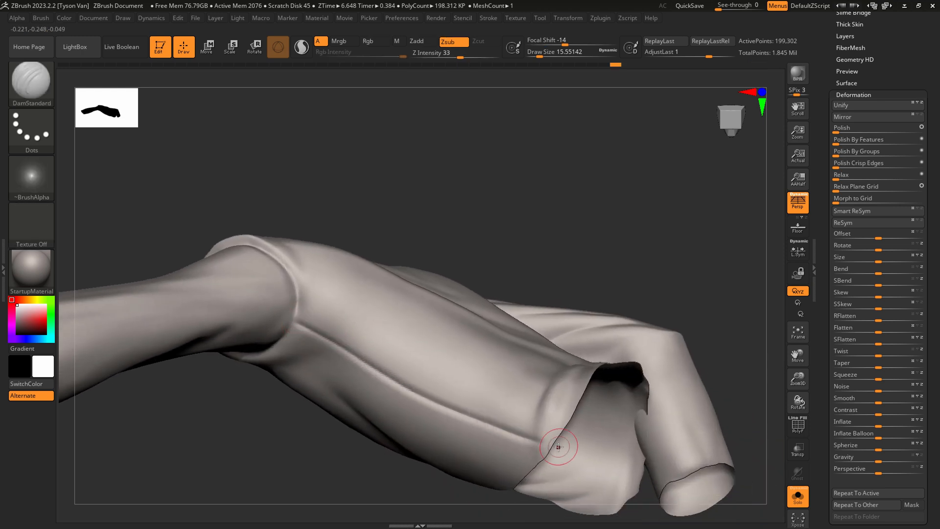
# Refine the jacket's side seam below the raised sleeve with DamStandard at draw size about 7 and smooth along it.
pyautogui.moveTo(507, 427); pyautogui.dragTo(483, 384, button='right')
pyautogui.press('shift')
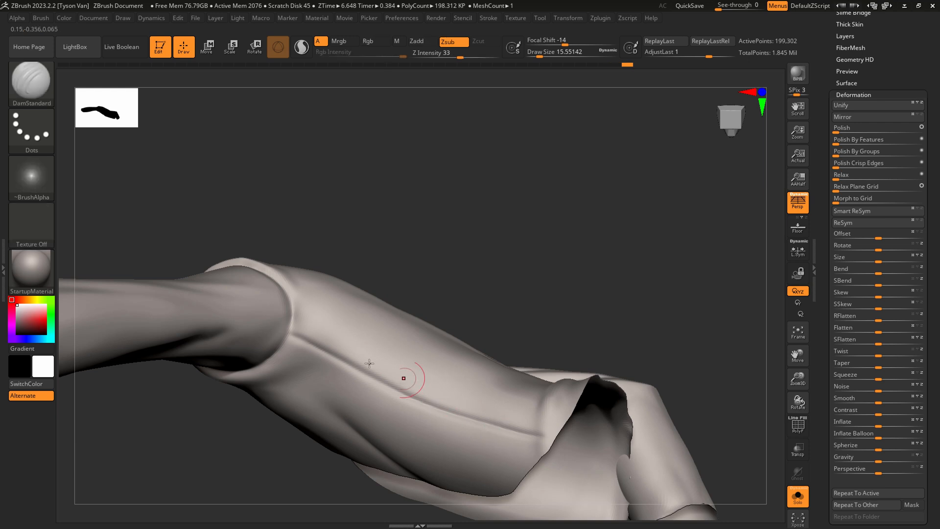
pyautogui.keyDown('shift'); pyautogui.moveTo(306, 321); pyautogui.dragTo(304, 323); pyautogui.keyUp('shift')
pyautogui.moveTo(303, 323)
pyautogui.mouseDown(button='right')
pyautogui.moveTo(319, 321)
pyautogui.moveTo(323, 299)
pyautogui.mouseUp(button='right')
pyautogui.moveTo(323, 299)
pyautogui.mouseDown(button='right')
pyautogui.moveTo(390, 300)
pyautogui.moveTo(338, 391)
pyautogui.moveTo(319, 330)
pyautogui.moveTo(304, 389)
pyautogui.moveTo(353, 456)
pyautogui.mouseUp(button='right')
pyautogui.press('s')
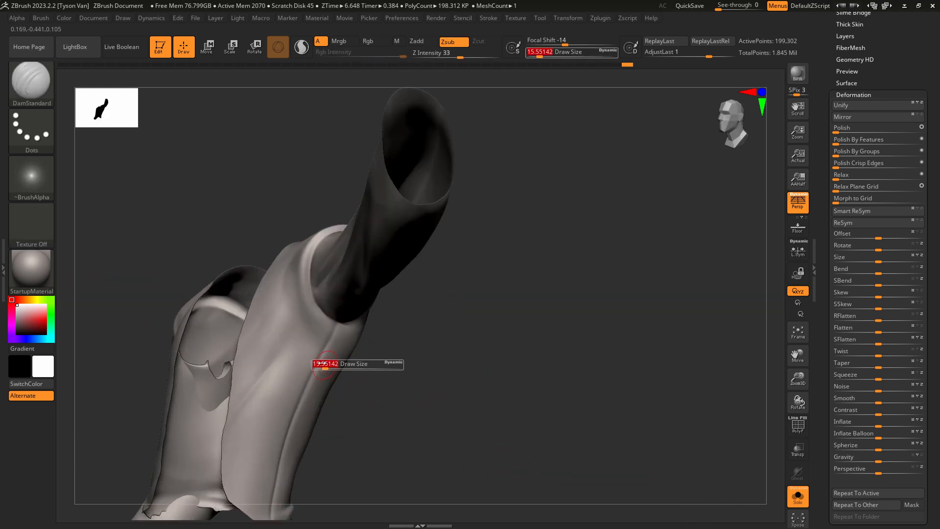
pyautogui.moveTo(325, 365); pyautogui.dragTo(321, 365)
pyautogui.keyDown('alt'); pyautogui.moveTo(328, 367); pyautogui.dragTo(342, 286, button='right'); pyautogui.keyUp('alt')
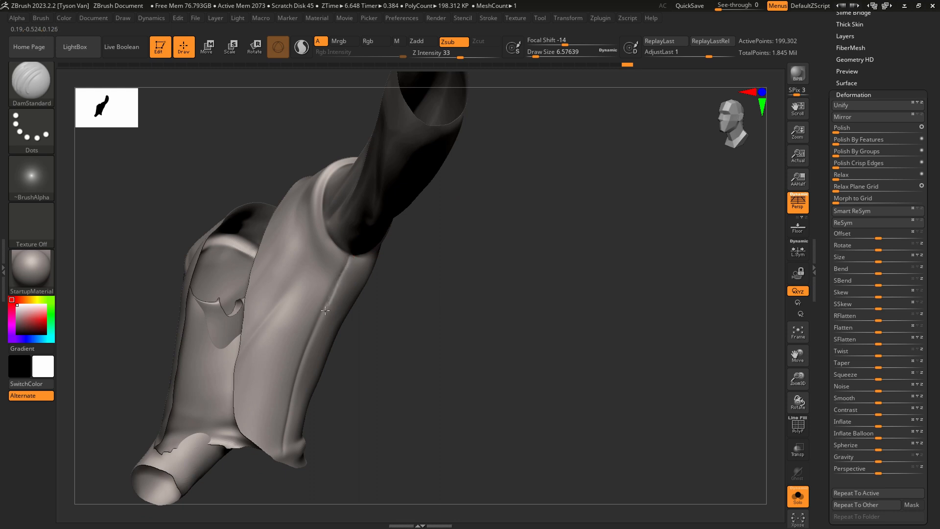
pyautogui.moveTo(299, 433)
pyautogui.keyDown('ctrl'); pyautogui.mouseDown(button='right')
pyautogui.moveTo(256, 320)
pyautogui.moveTo(393, 384)
pyautogui.moveTo(372, 374)
pyautogui.moveTo(353, 413)
pyautogui.moveTo(401, 416)
pyautogui.mouseUp(button='right'); pyautogui.keyUp('ctrl')
pyautogui.press('shift')
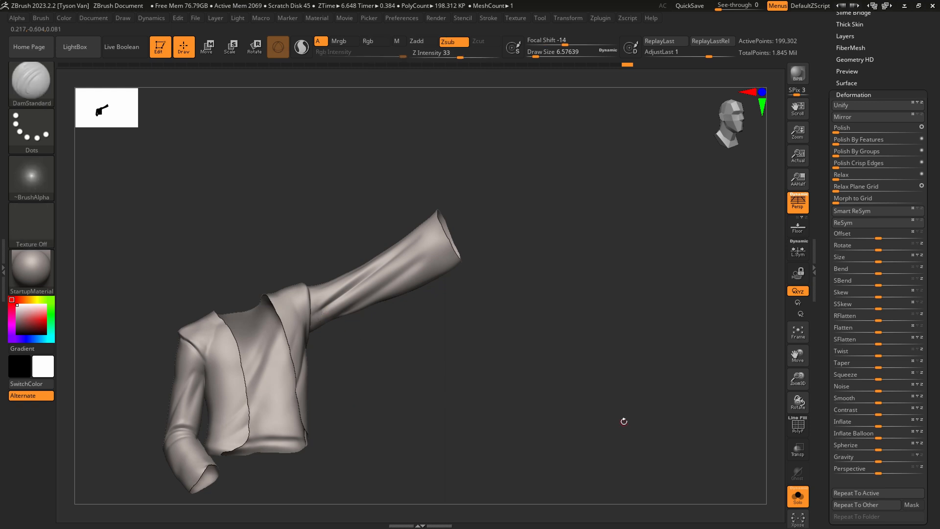
# Show the whole character again and tuck the shirt's raised sleeve inside the jacket sleeve with SnakeHook at draw size about 80.
pyautogui.click(797, 496)
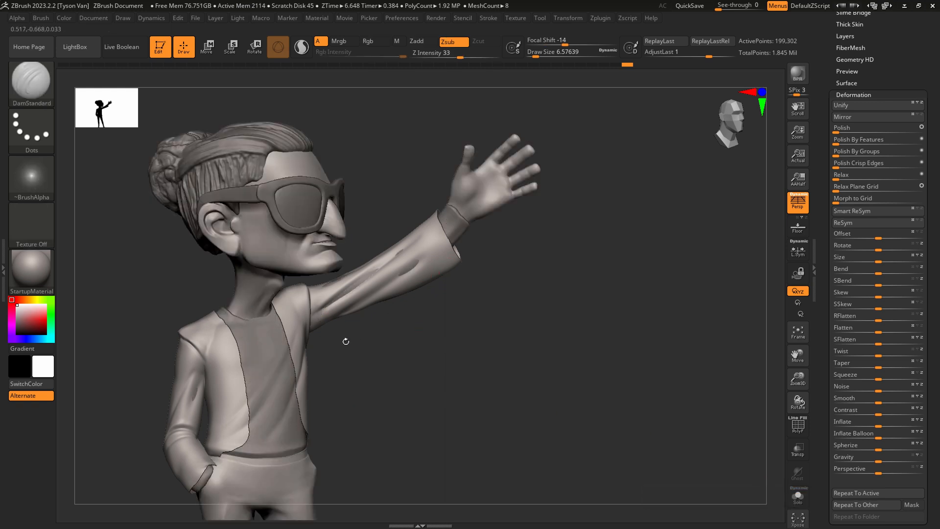
pyautogui.moveTo(346, 342); pyautogui.dragTo(271, 438, button='right')
pyautogui.keyDown('alt'); pyautogui.click(274, 431); pyautogui.keyUp('alt')
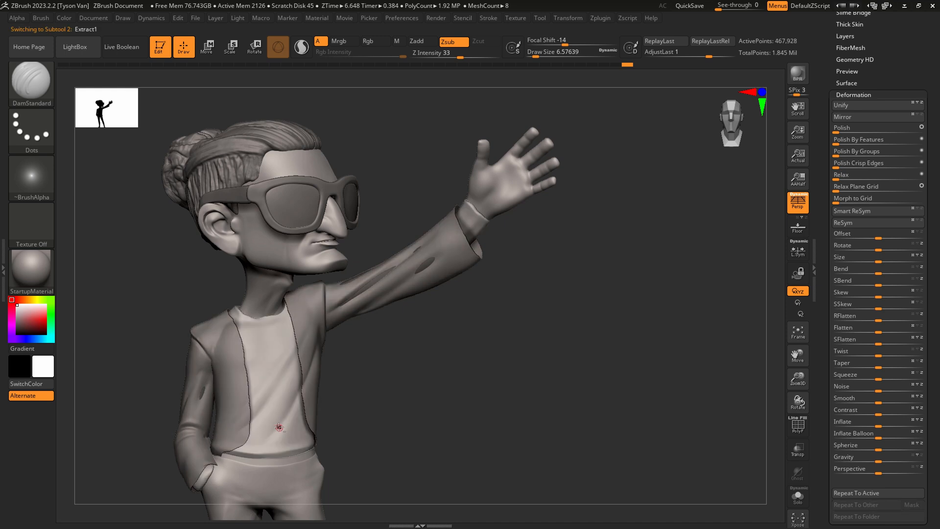
pyautogui.keyDown('ctrl'); pyautogui.moveTo(376, 476); pyautogui.dragTo(525, 351); pyautogui.keyUp('ctrl')
pyautogui.moveTo(221, 403); pyautogui.dragTo(232, 398, button='right')
pyautogui.press('b')
pyautogui.press('s')
pyautogui.press('h')
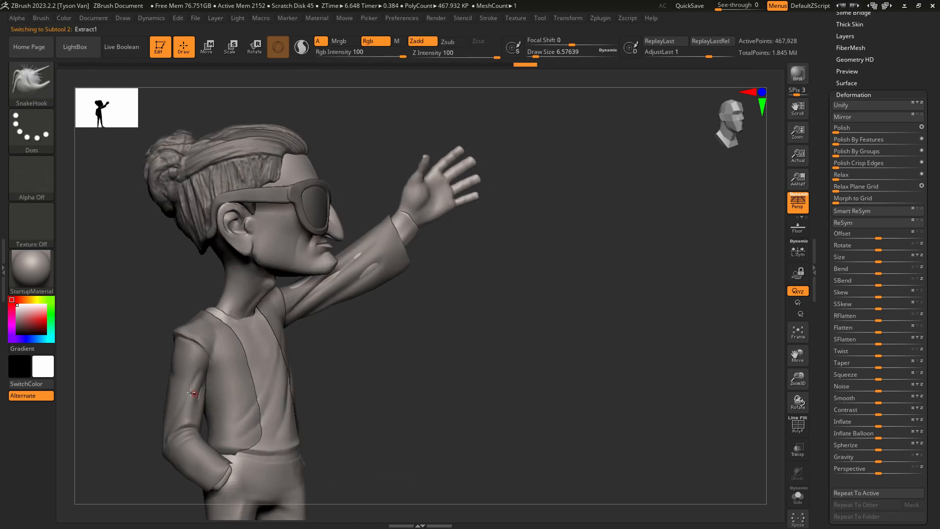
pyautogui.press('s')
pyautogui.moveTo(192, 394)
pyautogui.mouseDown()
pyautogui.moveTo(204, 395)
pyautogui.moveTo(188, 398)
pyautogui.mouseUp()
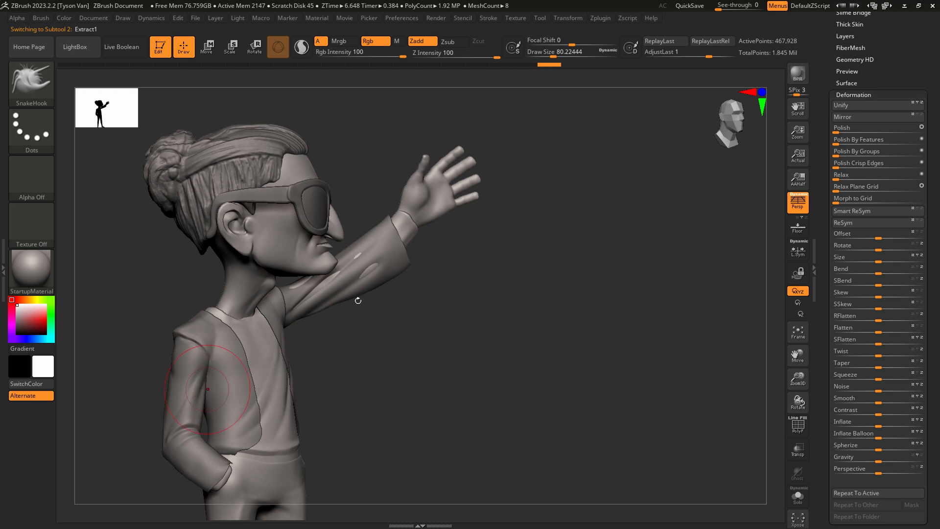
pyautogui.moveTo(357, 297); pyautogui.dragTo(307, 303, button='right')
pyautogui.moveTo(304, 289); pyautogui.dragTo(305, 293)
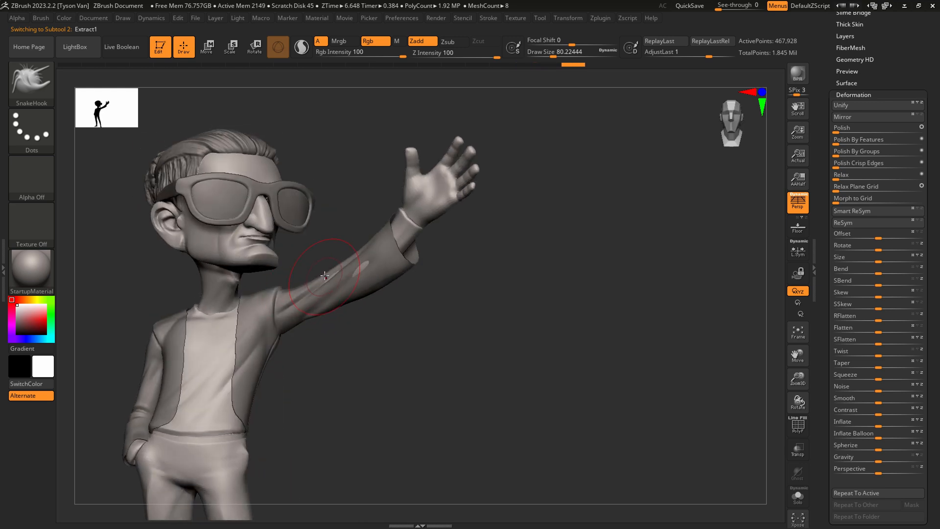
pyautogui.moveTo(358, 266); pyautogui.dragTo(417, 231, button='right')
# Adjust the shirt's cuff and lower sleeve on the raised arm with SnakeHook at draw size about 59.
pyautogui.press('s')
pyautogui.click(417, 231)
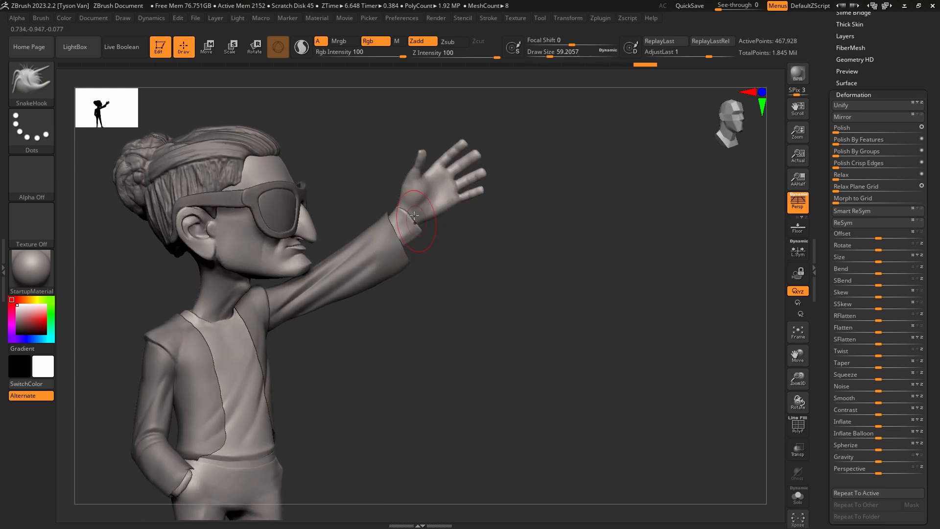
pyautogui.keyDown('shift'); pyautogui.moveTo(408, 207); pyautogui.dragTo(413, 218); pyautogui.keyUp('shift')
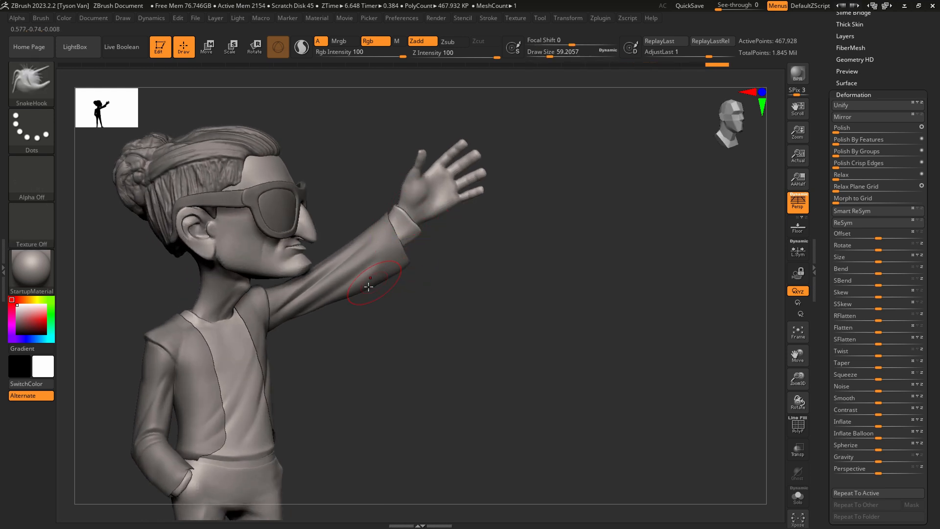
pyautogui.moveTo(368, 285); pyautogui.dragTo(343, 286, button='right')
pyautogui.keyDown('shift'); pyautogui.moveTo(351, 278); pyautogui.dragTo(358, 276); pyautogui.keyUp('shift')
pyautogui.moveTo(356, 276)
pyautogui.keyDown('ctrl'); pyautogui.mouseDown(button='right')
pyautogui.moveTo(321, 378)
pyautogui.moveTo(431, 329)
pyautogui.moveTo(403, 335)
pyautogui.mouseUp(button='right'); pyautogui.keyUp('ctrl')
# Reshape the jacket's front opening edge on the raised-arm side with SnakeHook at draw sizes of about 120, 83 and 62.
pyautogui.keyDown('alt'); pyautogui.click(414, 288); pyautogui.keyUp('alt')
pyautogui.keyDown('alt'); pyautogui.moveTo(414, 289); pyautogui.dragTo(416, 305, button='right'); pyautogui.keyUp('alt')
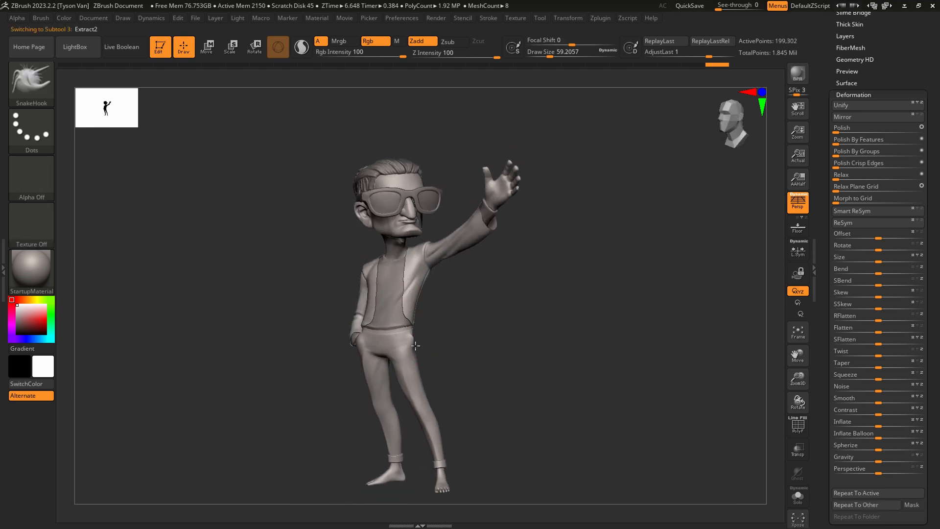
pyautogui.keyDown('ctrl'); pyautogui.moveTo(417, 338); pyautogui.dragTo(400, 295, button='right'); pyautogui.keyUp('ctrl')
pyautogui.press('s')
pyautogui.click(404, 288)
pyautogui.moveTo(403, 288); pyautogui.dragTo(393, 290)
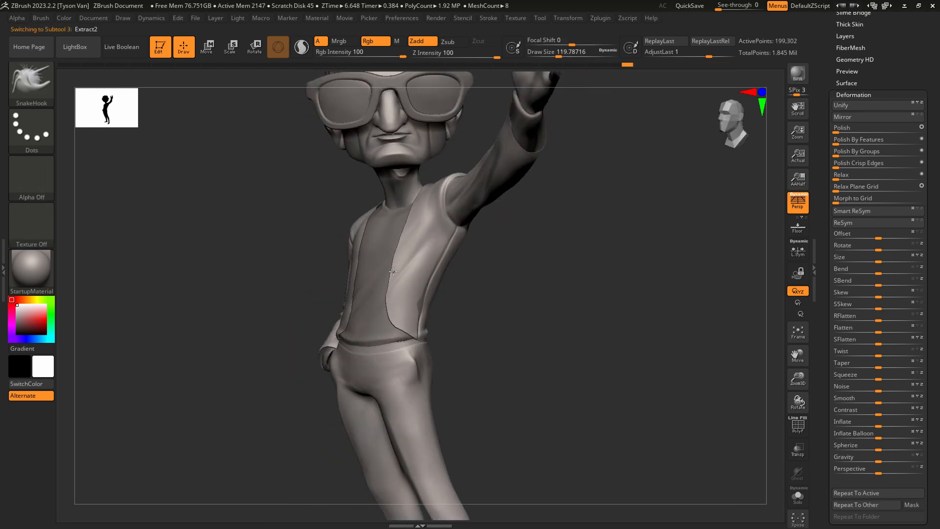
pyautogui.moveTo(379, 279); pyautogui.dragTo(399, 263, button='right')
pyautogui.press('s')
pyautogui.moveTo(399, 262); pyautogui.dragTo(391, 262)
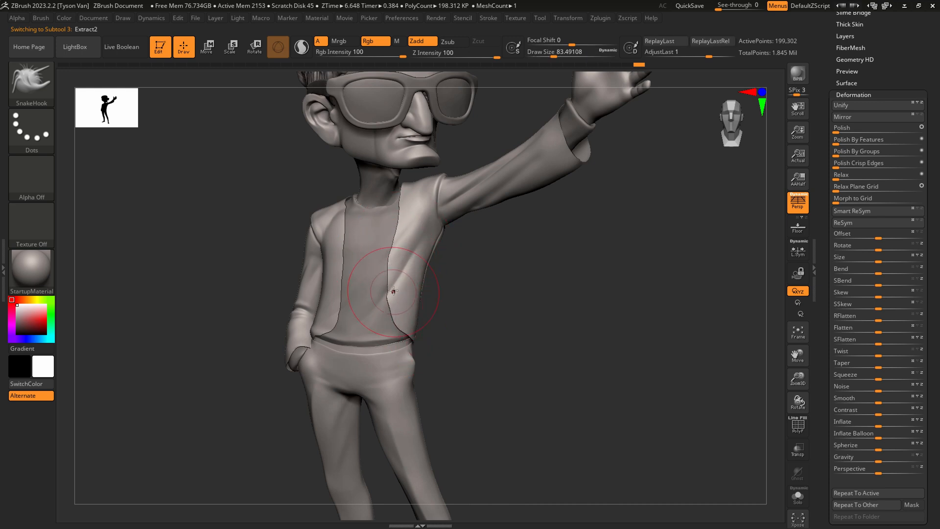
pyautogui.press('s')
pyautogui.moveTo(393, 255); pyautogui.dragTo(388, 253)
pyautogui.keyDown('alt'); pyautogui.moveTo(453, 310); pyautogui.dragTo(443, 279); pyautogui.keyUp('alt')
pyautogui.hotkey('shift', 'f')
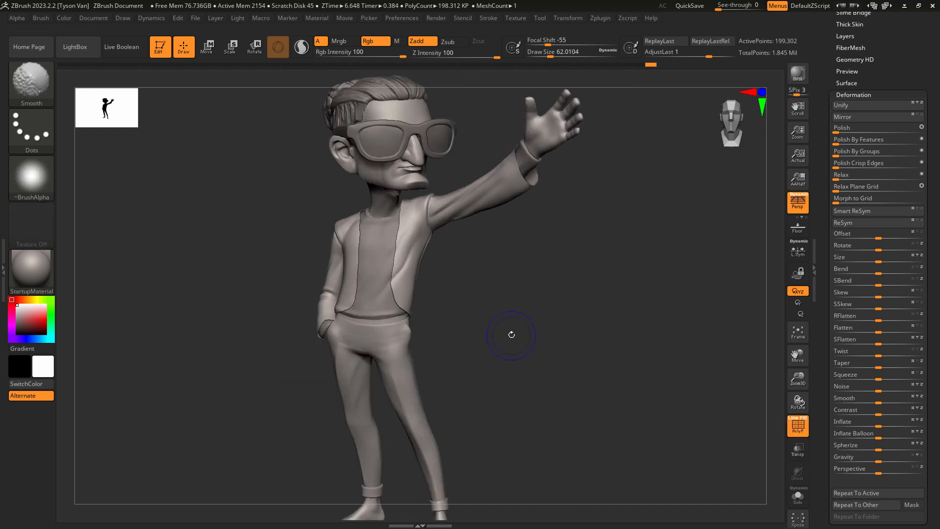
pyautogui.hotkey('shift', 'f')
# Isolate the jacket and save the tool as neistat_004.ztl in the Neistat project's 1_z folder.
pyautogui.click(806, 502)
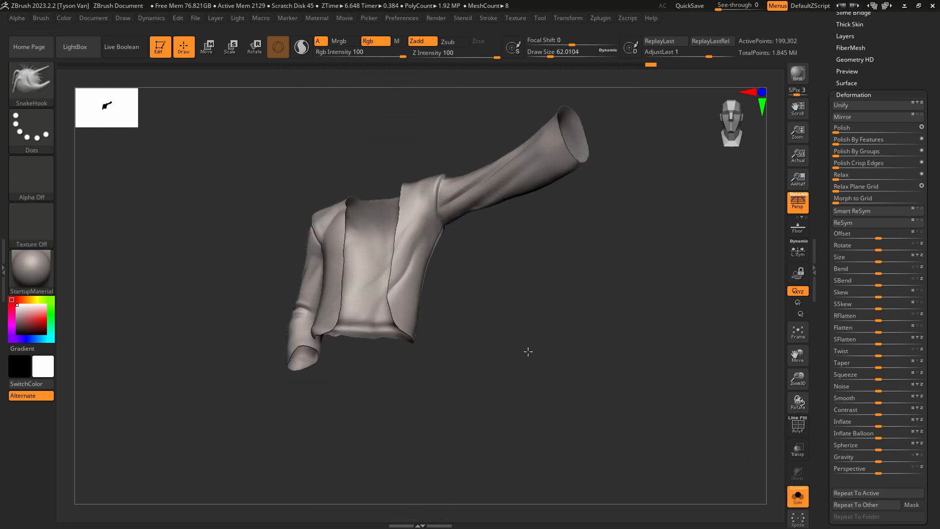
pyautogui.scroll(5, 899, 54)
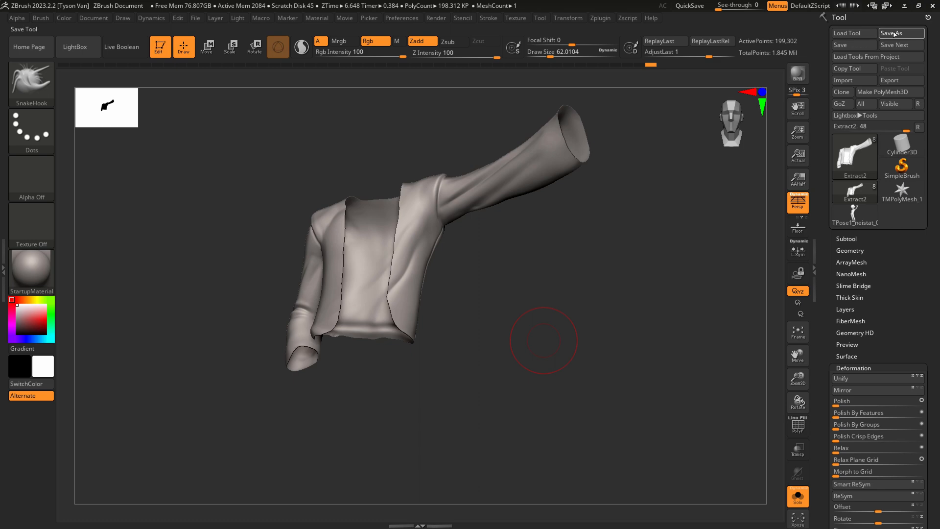
pyautogui.click(891, 34)
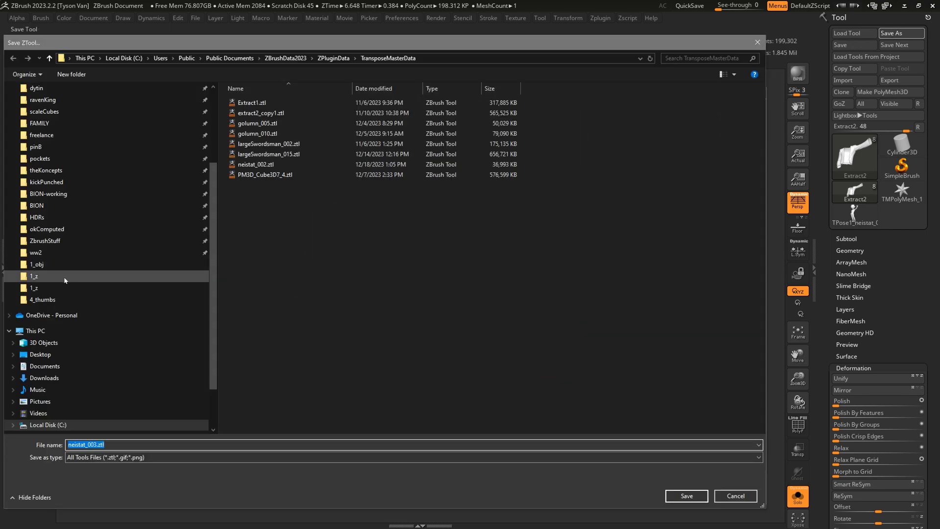
pyautogui.click(58, 277)
pyautogui.click(68, 288)
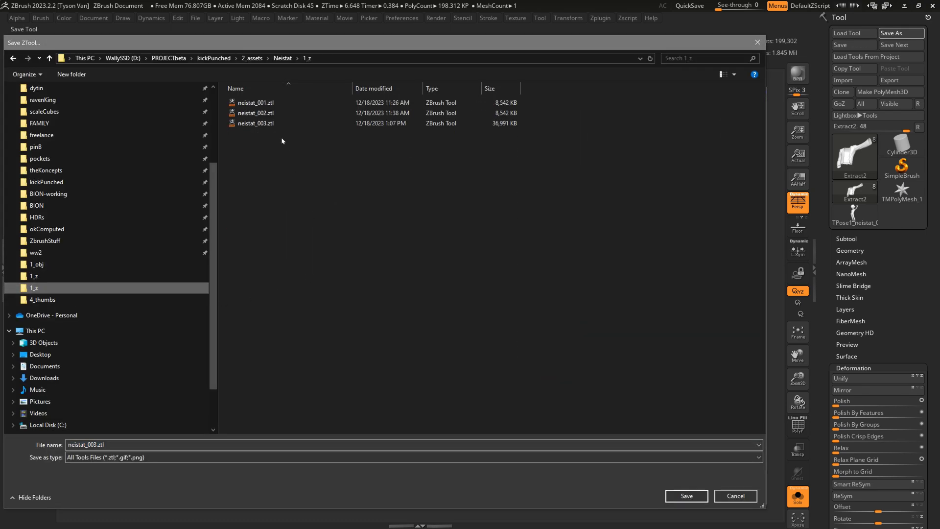
pyautogui.doubleClick(98, 445)
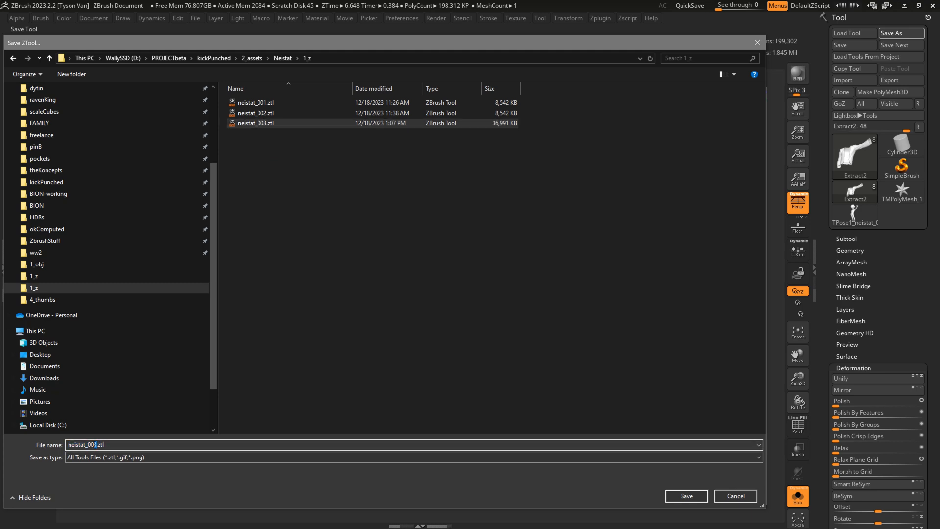
pyautogui.write('4')
pyautogui.click(707, 494)
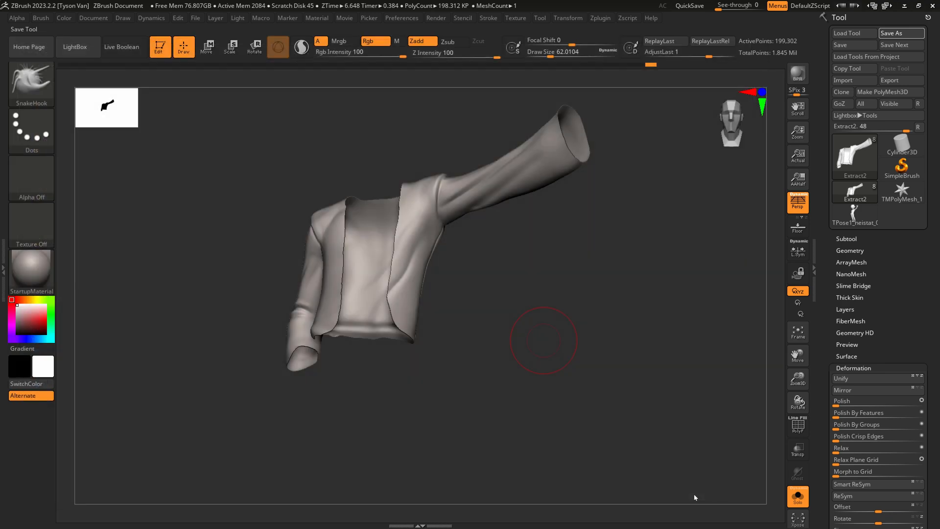
# Move the jacket subtool Extract2 to the end of the subtool list and hide all other subtools.
pyautogui.click(846, 239)
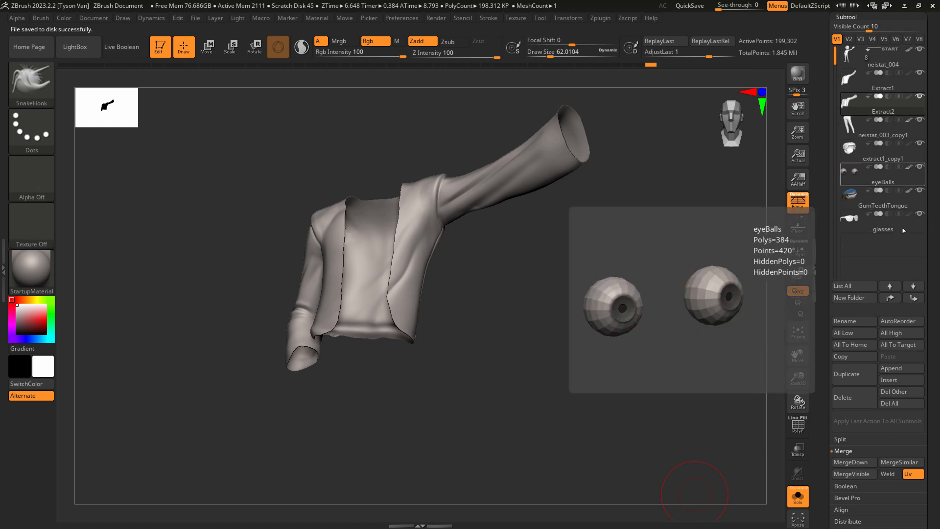
pyautogui.keyDown('shift'); pyautogui.click(914, 299); pyautogui.keyUp('shift')
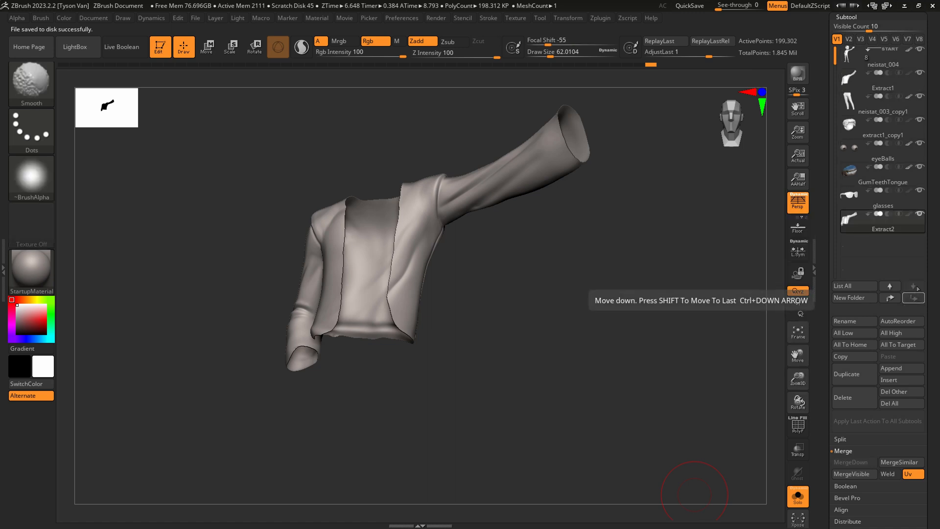
pyautogui.click(920, 214)
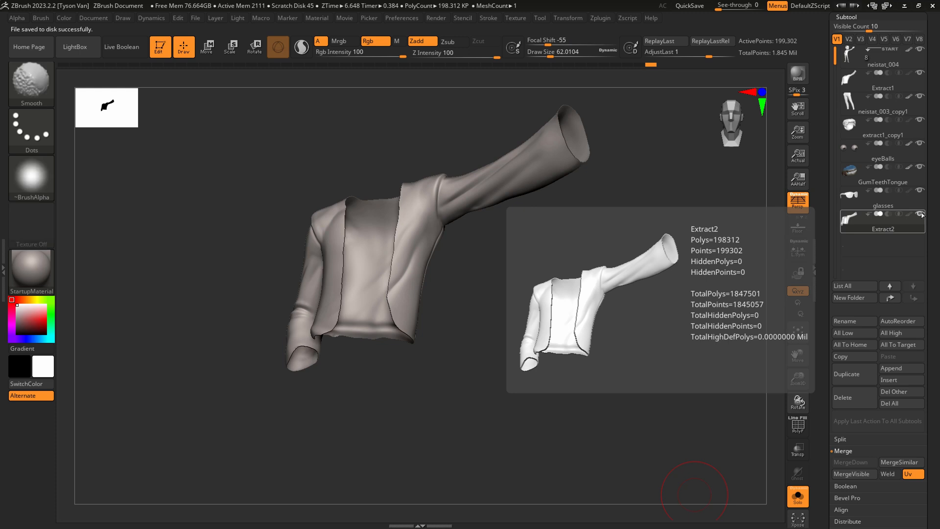
# Duplicate the jacket subtool as a copy to work on.
pyautogui.moveTo(636, 383); pyautogui.dragTo(528, 395)
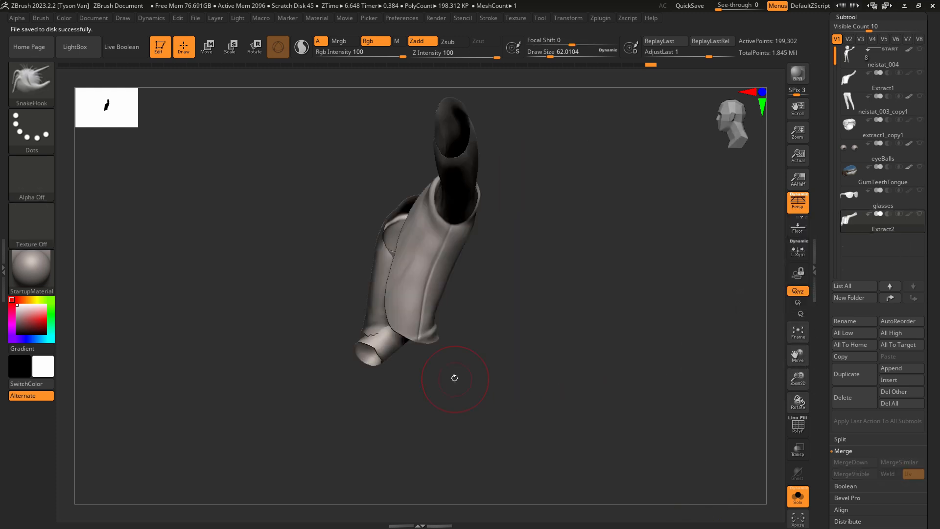
pyautogui.moveTo(426, 378); pyautogui.dragTo(485, 380)
pyautogui.click(854, 374)
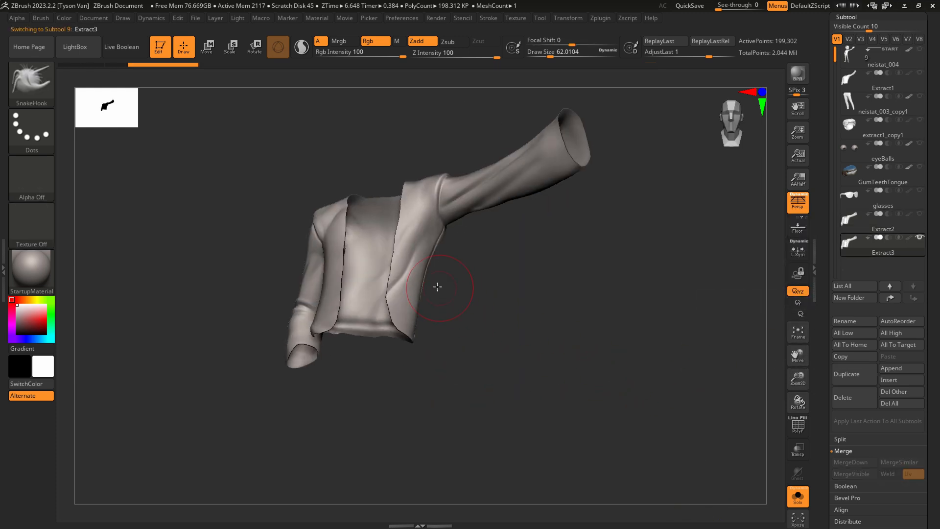
pyautogui.moveTo(437, 283); pyautogui.dragTo(448, 348)
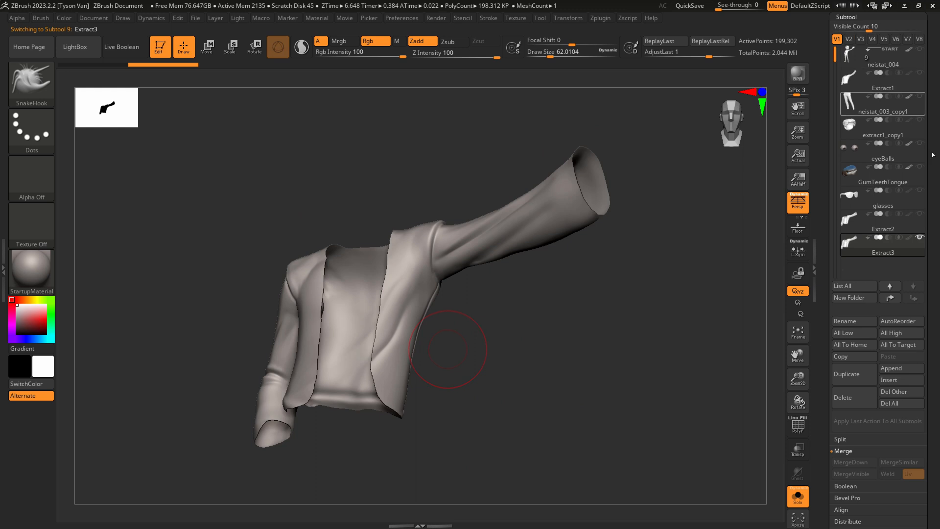
# Try extracting the fully unmasked duplicate jacket at a thickness of 0.02.
pyautogui.scroll(-5, 921, 229)
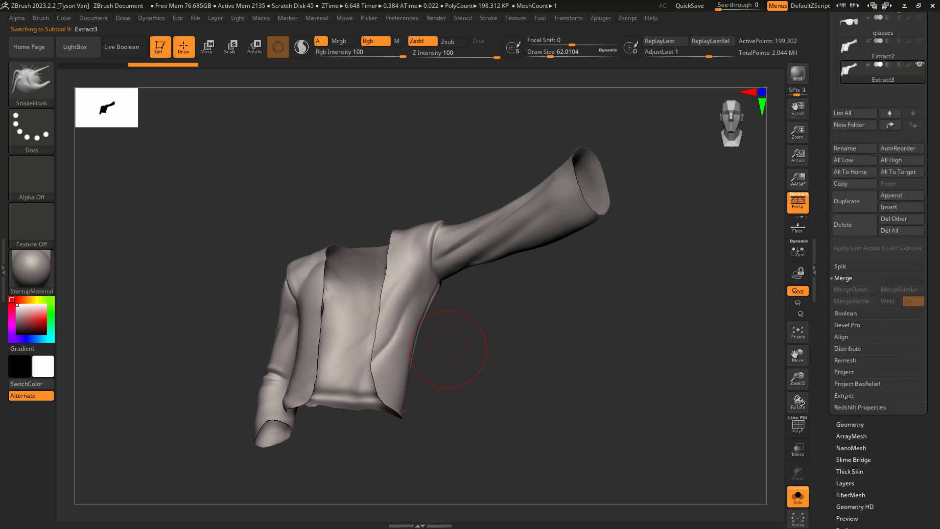
pyautogui.click(845, 396)
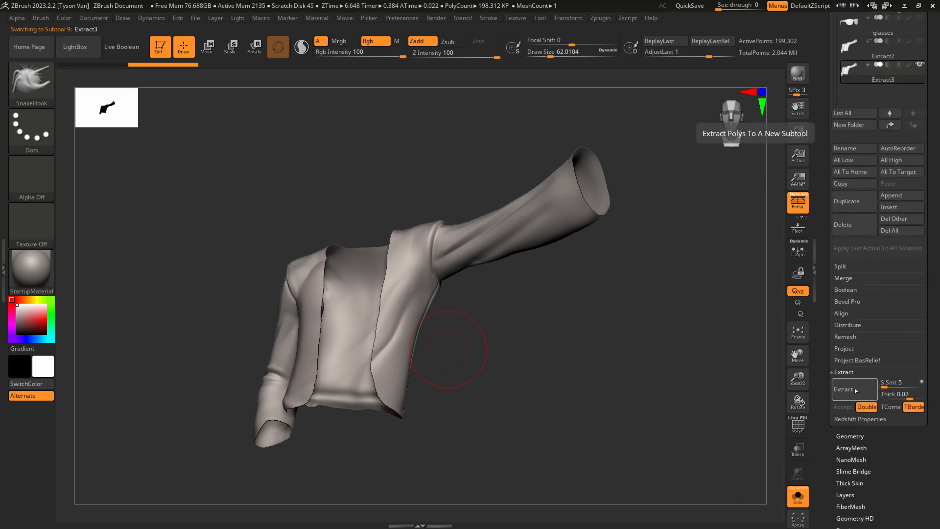
pyautogui.click(856, 390)
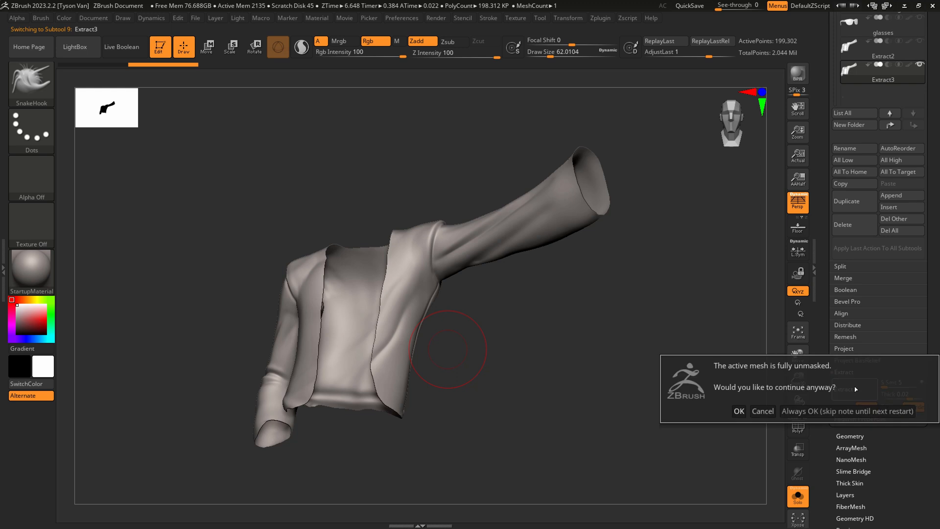
pyautogui.click(738, 411)
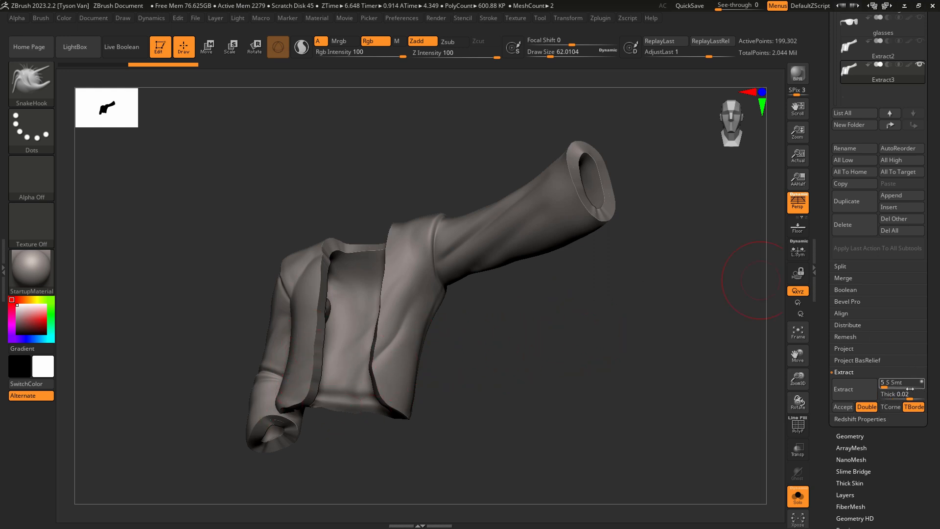
pyautogui.keyDown('ctrl'); pyautogui.moveTo(641, 409); pyautogui.dragTo(632, 403); pyautogui.keyUp('ctrl')
# Set the Extract thickness to 0.005 and extract the unmasked duplicate jacket again.
pyautogui.click(897, 395)
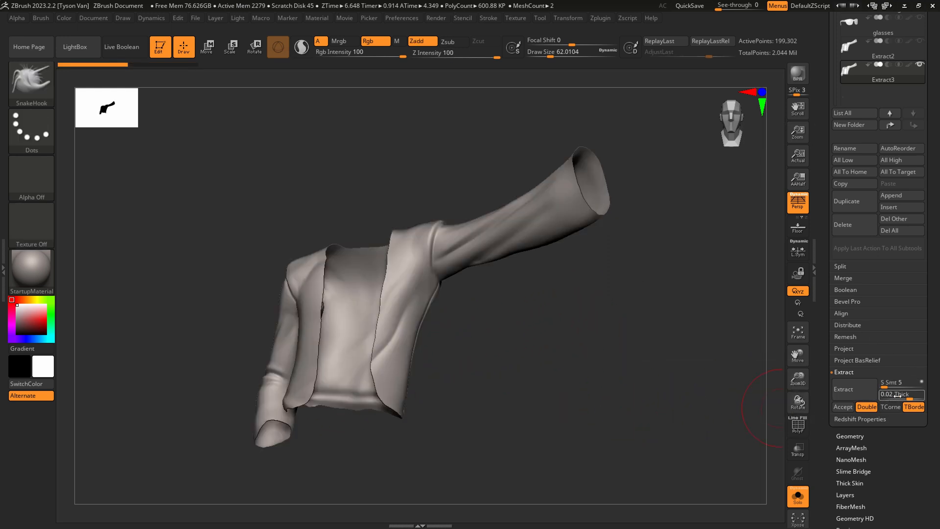
pyautogui.click(897, 388)
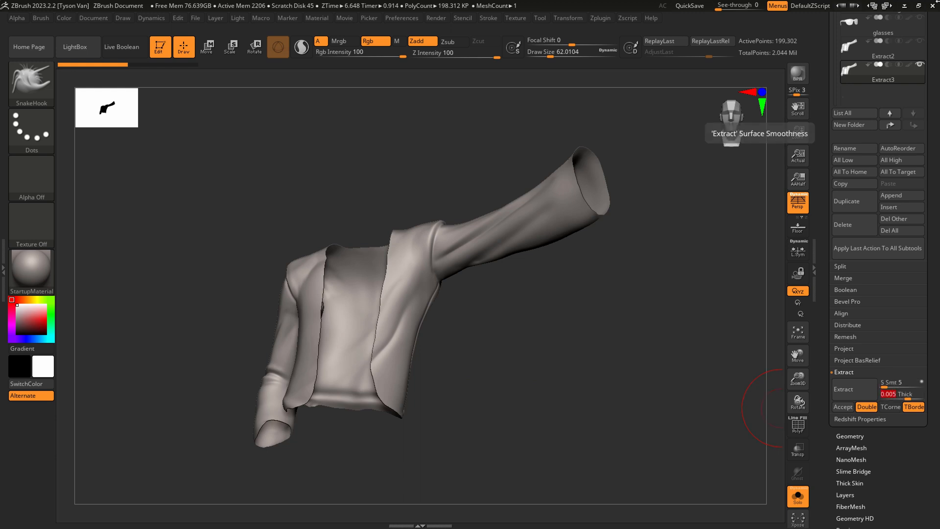
pyautogui.click(854, 391)
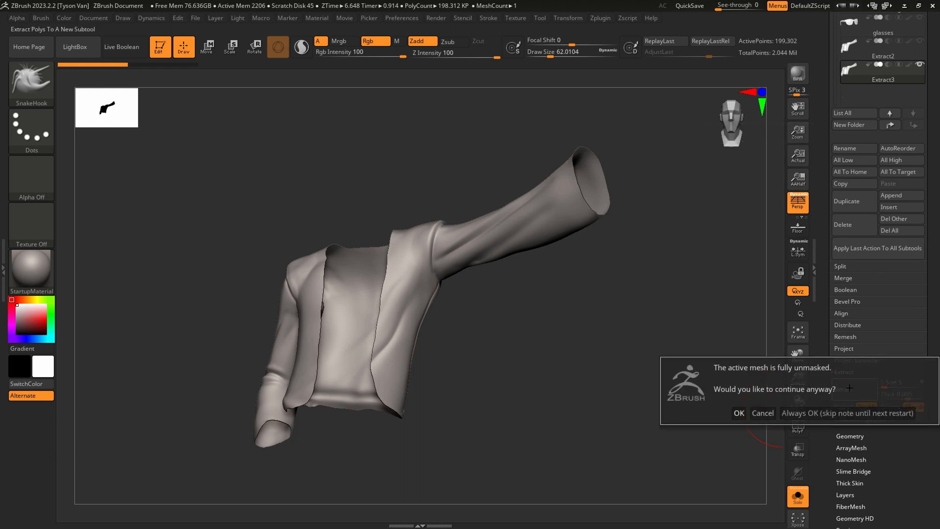
pyautogui.click(739, 413)
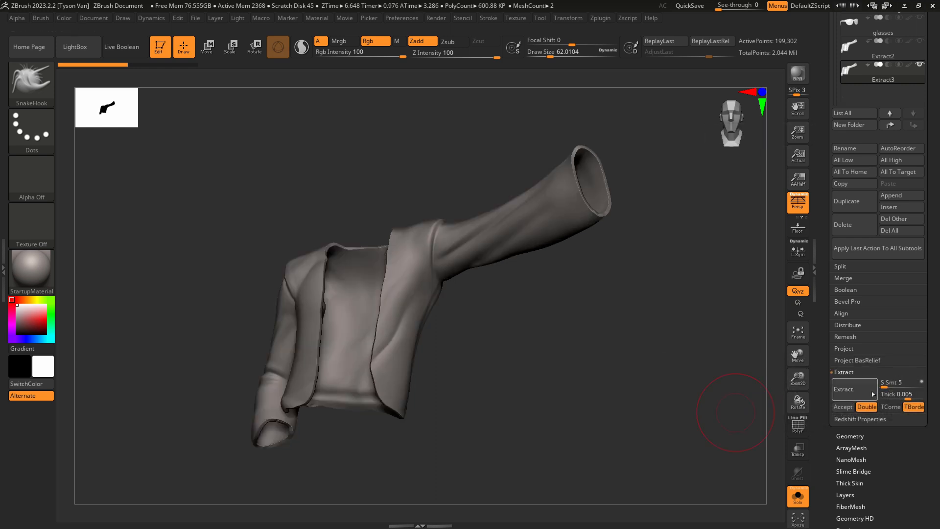
# Accept the extracted jacket shell, make the jacket subtools visible and turn off Solo to bring back the whole character.
pyautogui.click(843, 407)
pyautogui.moveTo(537, 384)
pyautogui.mouseDown()
pyautogui.moveTo(563, 387)
pyautogui.moveTo(504, 373)
pyautogui.moveTo(514, 402)
pyautogui.mouseUp()
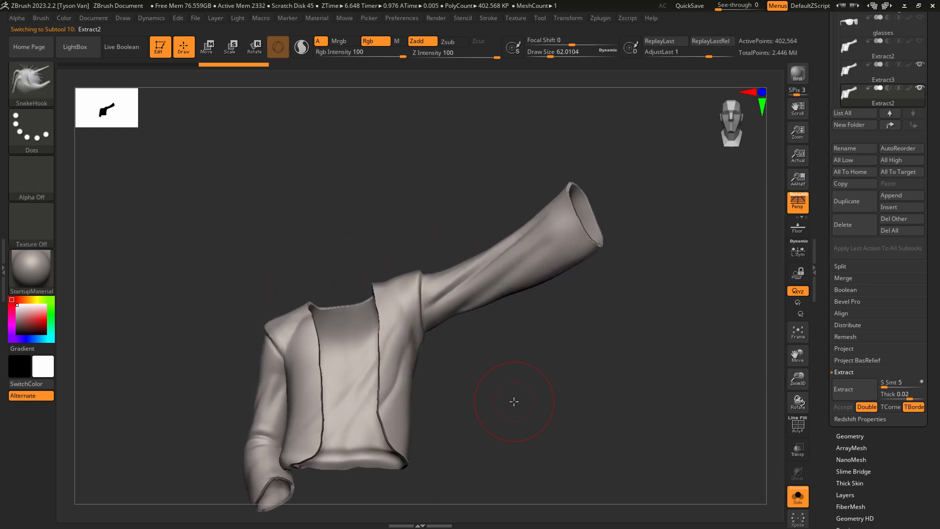
pyautogui.click(883, 78)
pyautogui.click(908, 99)
pyautogui.keyDown('shift'); pyautogui.click(921, 88); pyautogui.keyUp('shift')
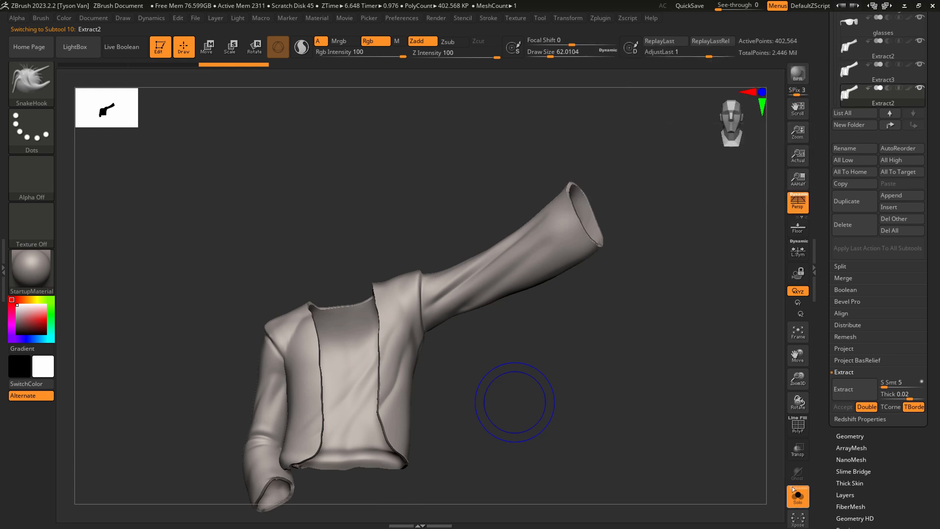
pyautogui.click(794, 490)
pyautogui.moveTo(534, 360)
pyautogui.mouseDown()
pyautogui.moveTo(503, 359)
pyautogui.moveTo(434, 387)
pyautogui.mouseUp()
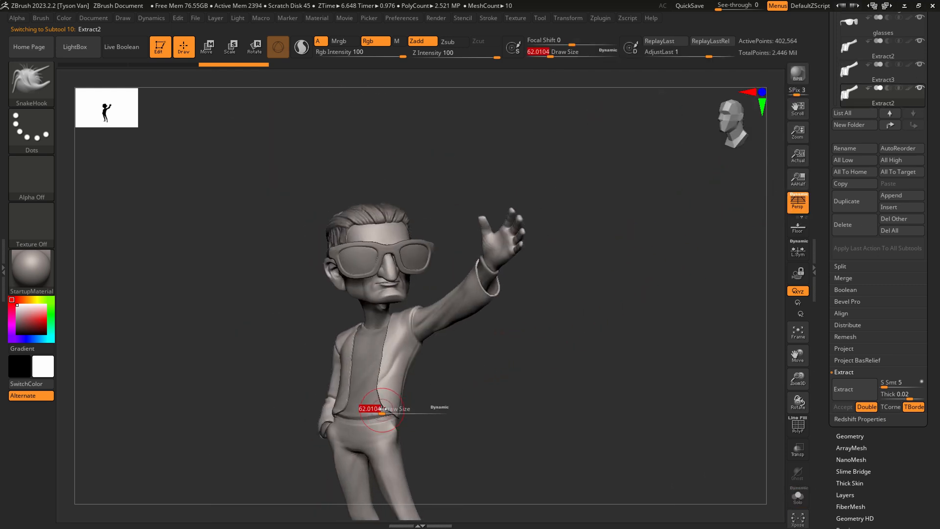
# Pull the jacket's front opening edges with the SnakeHook brush near the waist and undo the last stroke.
pyautogui.moveTo(382, 409)
pyautogui.mouseDown()
pyautogui.moveTo(394, 410)
pyautogui.moveTo(397, 423)
pyautogui.mouseUp()
pyautogui.moveTo(404, 425)
pyautogui.mouseDown()
pyautogui.moveTo(429, 426)
pyautogui.moveTo(389, 400)
pyautogui.mouseUp()
pyautogui.press('s')
pyautogui.moveTo(384, 384); pyautogui.dragTo(389, 381)
pyautogui.moveTo(391, 382); pyautogui.dragTo(432, 389, button='right')
pyautogui.moveTo(345, 411); pyautogui.dragTo(343, 414)
pyautogui.moveTo(346, 413); pyautogui.dragTo(355, 414, button='right')
pyautogui.hotkey('ctrl', 'z')
# Set the draw size to about 71 and shape the lower front corner and opening edge on the pocketed-hand side.
pyautogui.press('s')
pyautogui.moveTo(354, 415); pyautogui.dragTo(344, 417)
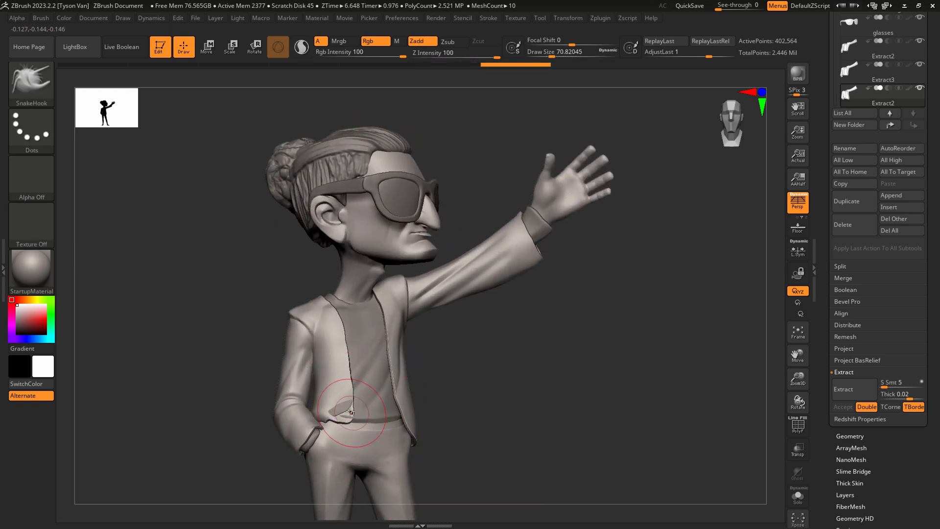
pyautogui.moveTo(361, 412); pyautogui.dragTo(344, 414, button='right')
pyautogui.moveTo(346, 413); pyautogui.dragTo(348, 412)
pyautogui.moveTo(348, 412); pyautogui.dragTo(373, 399, button='right')
pyautogui.moveTo(362, 383); pyautogui.dragTo(360, 381)
pyautogui.moveTo(361, 382); pyautogui.dragTo(342, 380, button='right')
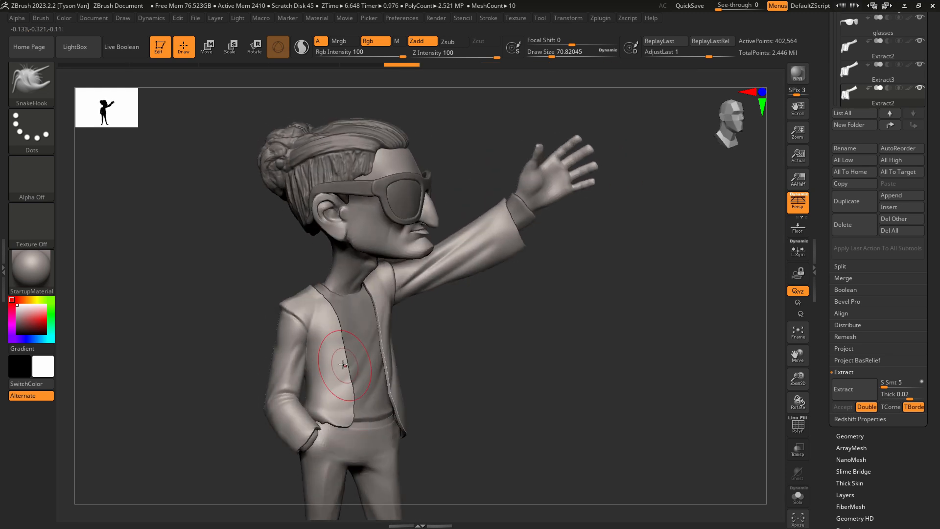
pyautogui.moveTo(345, 364)
pyautogui.mouseDown()
pyautogui.moveTo(346, 356)
pyautogui.moveTo(391, 360)
pyautogui.mouseUp()
pyautogui.moveTo(391, 360); pyautogui.dragTo(390, 358, button='right')
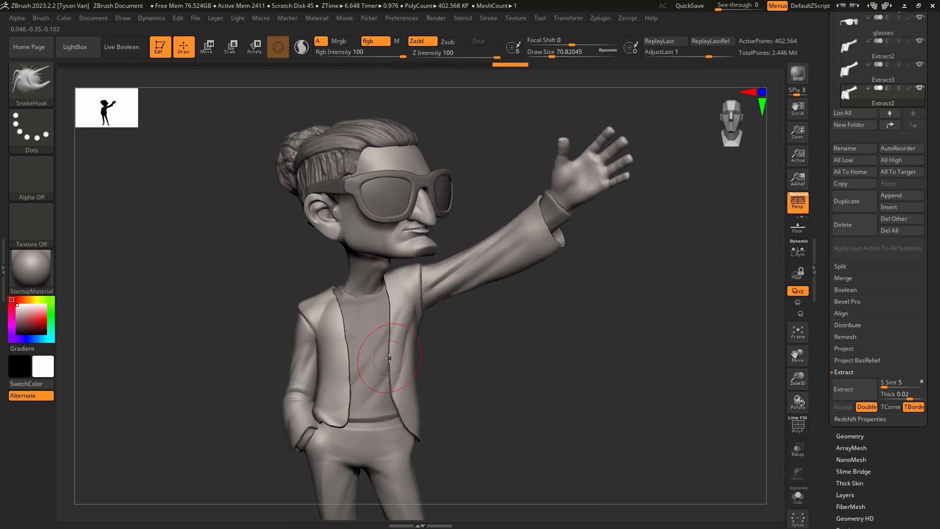
# Delete the leftover Extract3 jacket duplicate.
pyautogui.click(897, 78)
pyautogui.click(856, 225)
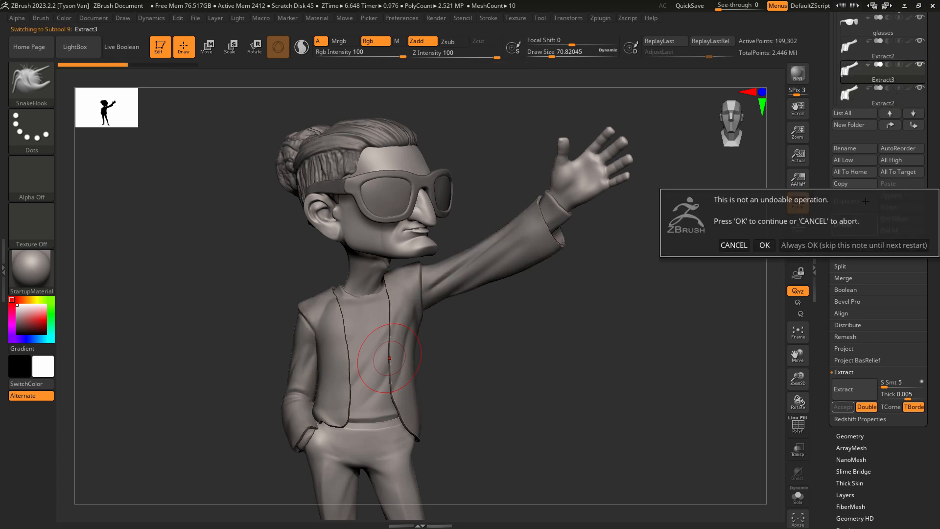
pyautogui.click(764, 245)
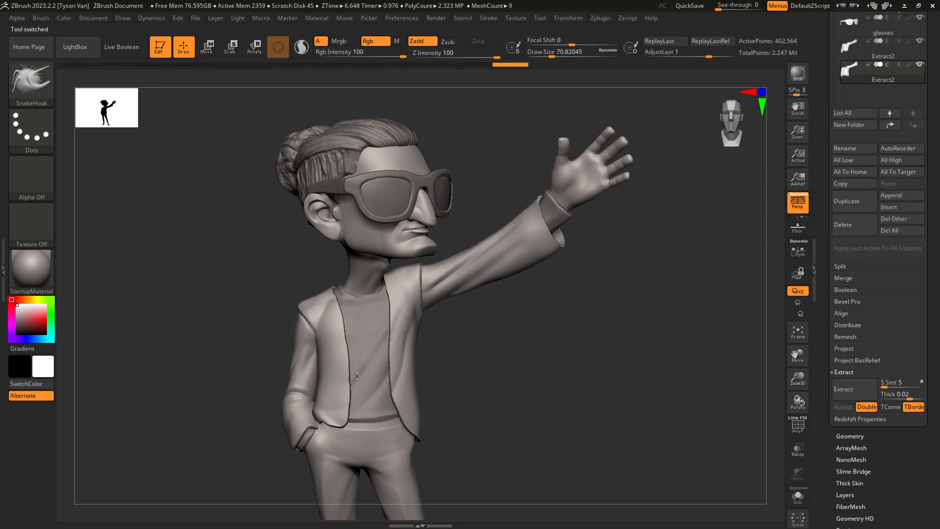
# Pull the pocket-side front edge inward to a waist point using the Move Topological brush at a draw size of about 54.
pyautogui.moveTo(356, 376)
pyautogui.keyDown('ctrl'); pyautogui.mouseDown(button='right')
pyautogui.moveTo(336, 324)
pyautogui.moveTo(377, 354)
pyautogui.mouseUp(button='right'); pyautogui.keyUp('ctrl')
pyautogui.click(32, 87)
pyautogui.click(419, 93)
pyautogui.moveTo(351, 379)
pyautogui.mouseDown()
pyautogui.moveTo(365, 377)
pyautogui.moveTo(354, 432)
pyautogui.mouseUp()
pyautogui.press('s')
pyautogui.moveTo(355, 432)
pyautogui.mouseDown()
pyautogui.moveTo(347, 445)
pyautogui.moveTo(364, 383)
pyautogui.moveTo(346, 334)
pyautogui.mouseUp()
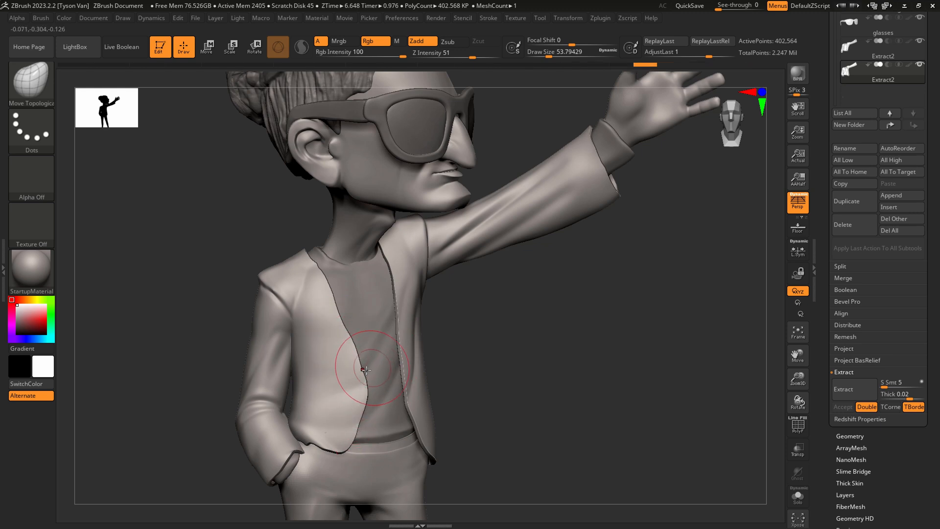
pyautogui.moveTo(369, 392); pyautogui.dragTo(374, 389)
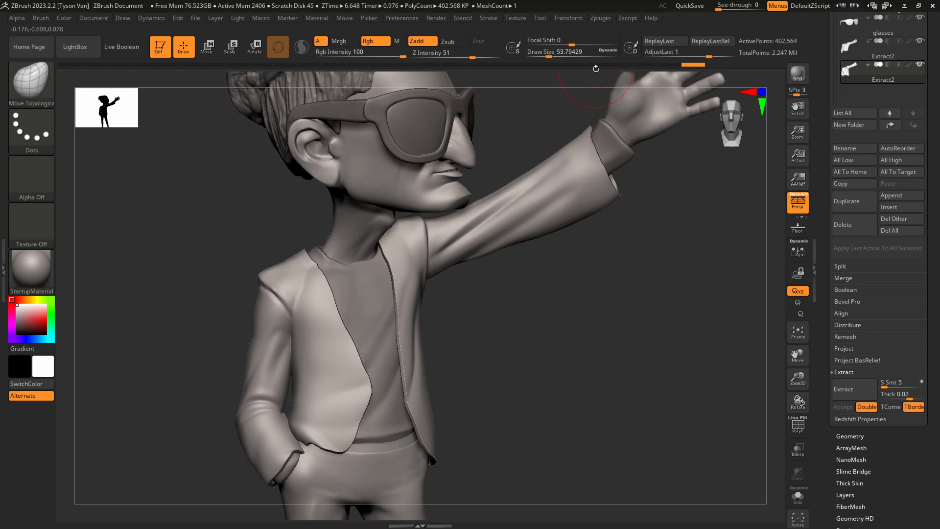
# Check the concept in Clip Studio Paint and pull the raised-arm front panel across the other at the waist, using a draw size of about 77.
pyautogui.hotkey('alt', 'Tab')
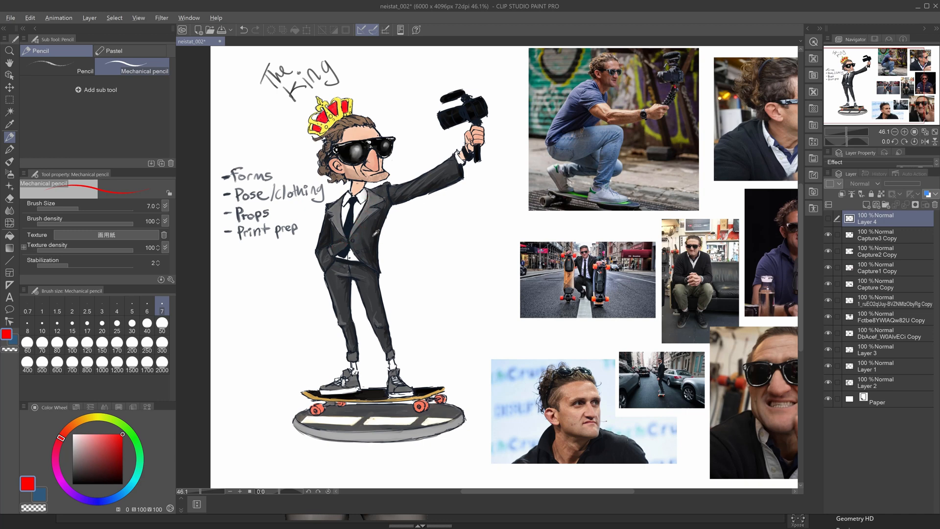
pyautogui.hotkey('alt', 'Tab')
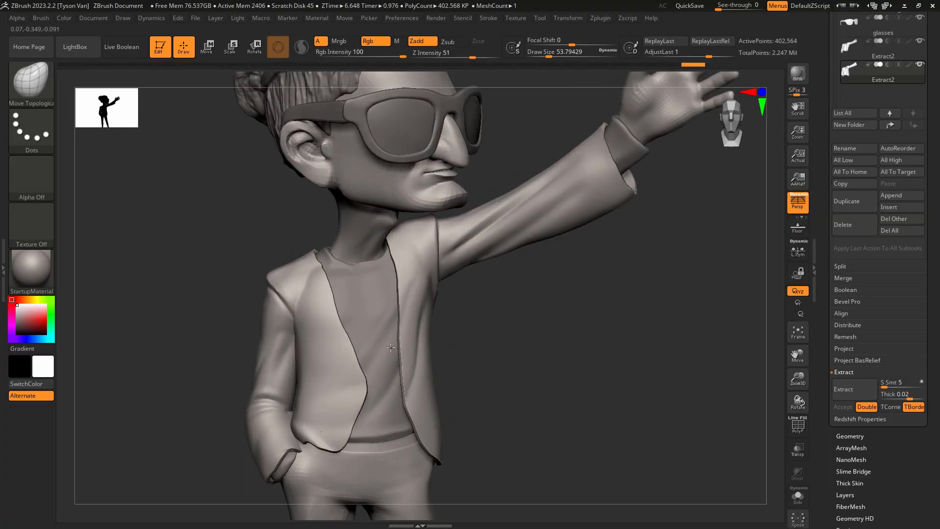
pyautogui.moveTo(391, 348); pyautogui.dragTo(371, 341, button='right')
pyautogui.moveTo(351, 375)
pyautogui.mouseDown()
pyautogui.moveTo(362, 357)
pyautogui.moveTo(355, 344)
pyautogui.mouseUp()
pyautogui.moveTo(391, 348); pyautogui.dragTo(374, 352, button='right')
pyautogui.press('s')
pyautogui.moveTo(397, 375); pyautogui.dragTo(381, 366)
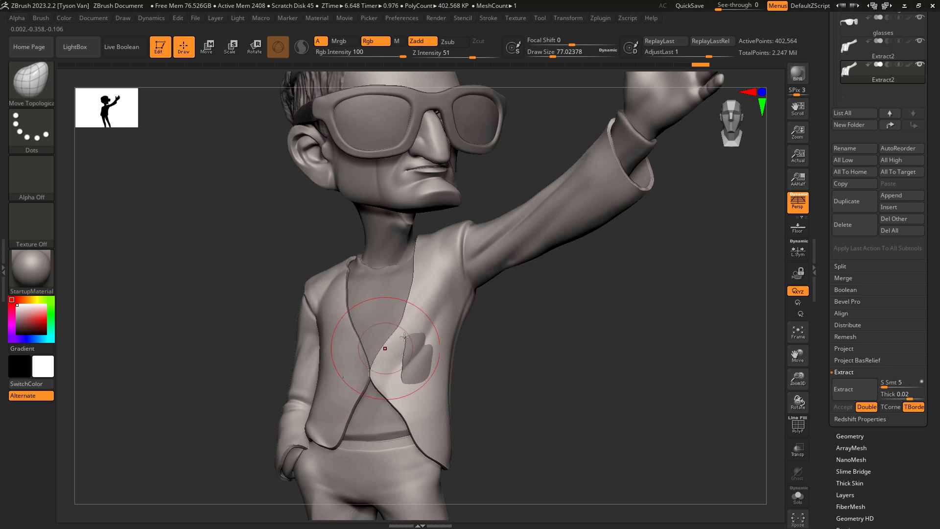
pyautogui.moveTo(383, 349); pyautogui.dragTo(381, 351)
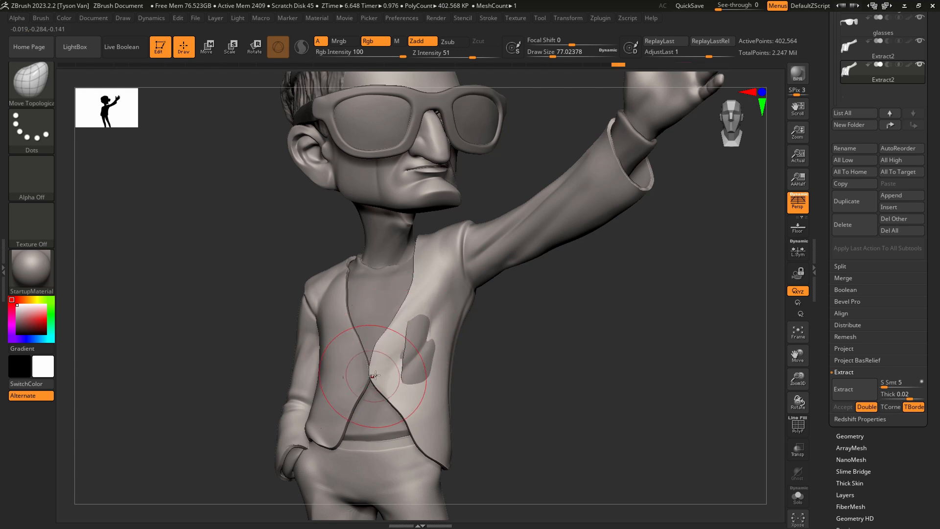
# Refine the overlapping front panel so it covers the one beneath, raising the Z intensity to 100 and the draw size to about 90.
pyautogui.moveTo(386, 368); pyautogui.dragTo(376, 371, button='right')
pyautogui.press('s')
pyautogui.moveTo(378, 371); pyautogui.dragTo(374, 370)
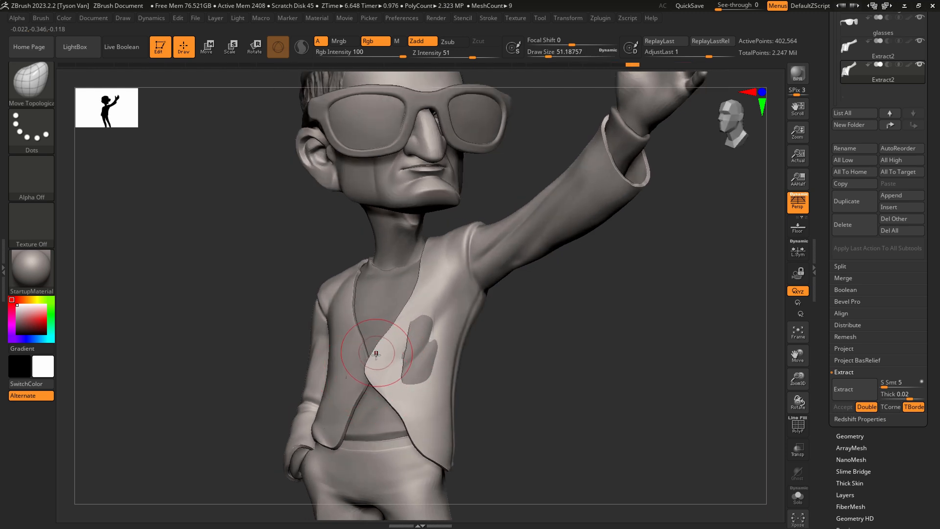
pyautogui.moveTo(402, 354)
pyautogui.mouseDown(button='right')
pyautogui.moveTo(424, 359)
pyautogui.moveTo(418, 384)
pyautogui.mouseUp(button='right')
pyautogui.press('s')
pyautogui.moveTo(418, 404)
pyautogui.mouseDown()
pyautogui.moveTo(406, 410)
pyautogui.moveTo(414, 413)
pyautogui.mouseUp()
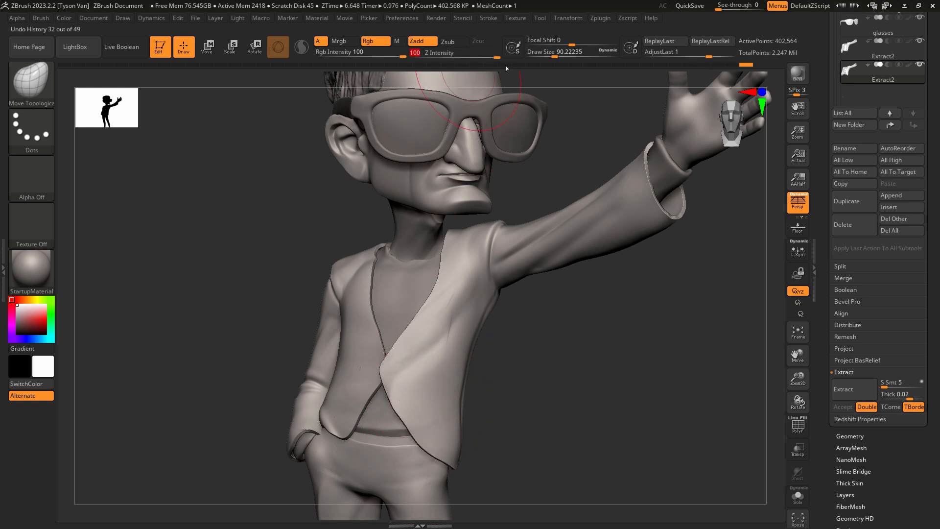
# Smooth and reshape the lower front corner of the overlapping jacket panel.
pyautogui.press('shift')
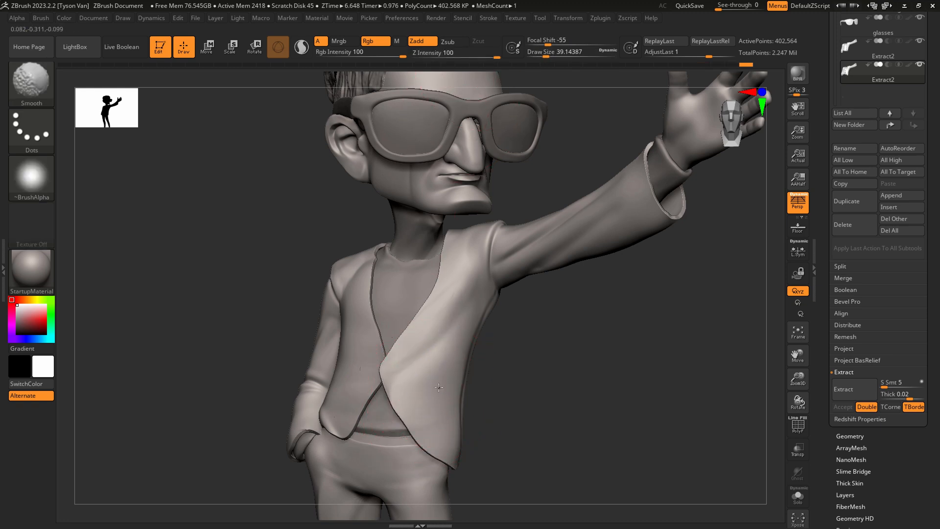
pyautogui.moveTo(457, 448); pyautogui.dragTo(445, 455)
pyautogui.moveTo(439, 444); pyautogui.dragTo(483, 447, button='right')
pyautogui.keyDown('shift'); pyautogui.moveTo(443, 455); pyautogui.dragTo(432, 441); pyautogui.keyUp('shift')
pyautogui.moveTo(423, 443); pyautogui.dragTo(387, 438, button='right')
pyautogui.moveTo(406, 368)
pyautogui.mouseDown(button='right')
pyautogui.moveTo(351, 321)
pyautogui.moveTo(333, 321)
pyautogui.mouseUp(button='right')
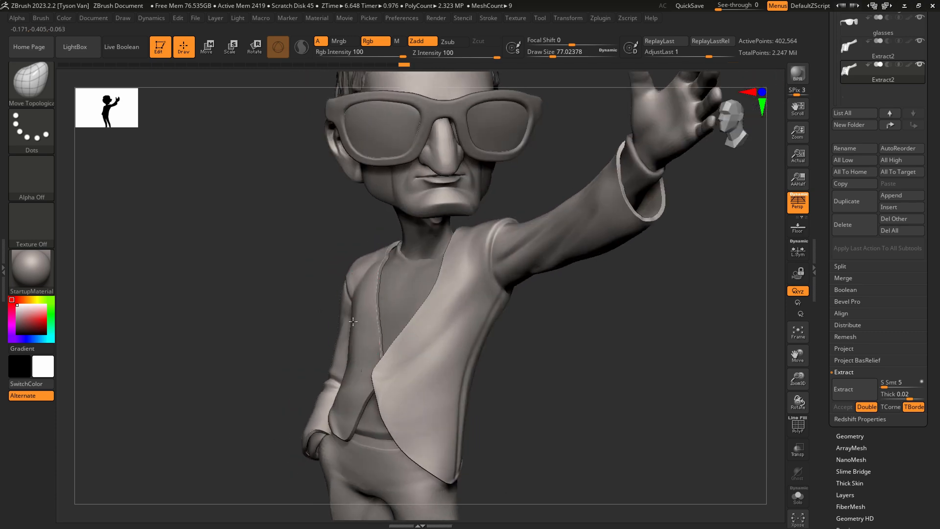
# Adjust the jacket's pocket-side chest and shoulder and pull in the shoulder on the raised-arm side.
pyautogui.moveTo(363, 314); pyautogui.dragTo(368, 297)
pyautogui.moveTo(304, 294); pyautogui.dragTo(340, 287, button='right')
pyautogui.moveTo(312, 270); pyautogui.dragTo(306, 265)
pyautogui.press('s')
pyautogui.moveTo(482, 230); pyautogui.dragTo(456, 237)
pyautogui.moveTo(456, 240); pyautogui.dragTo(427, 240, button='right')
pyautogui.moveTo(473, 264); pyautogui.dragTo(479, 259)
# Enlarge the draw size to about 120 and reposition the shoulder seam on the raised-arm side.
pyautogui.press('s')
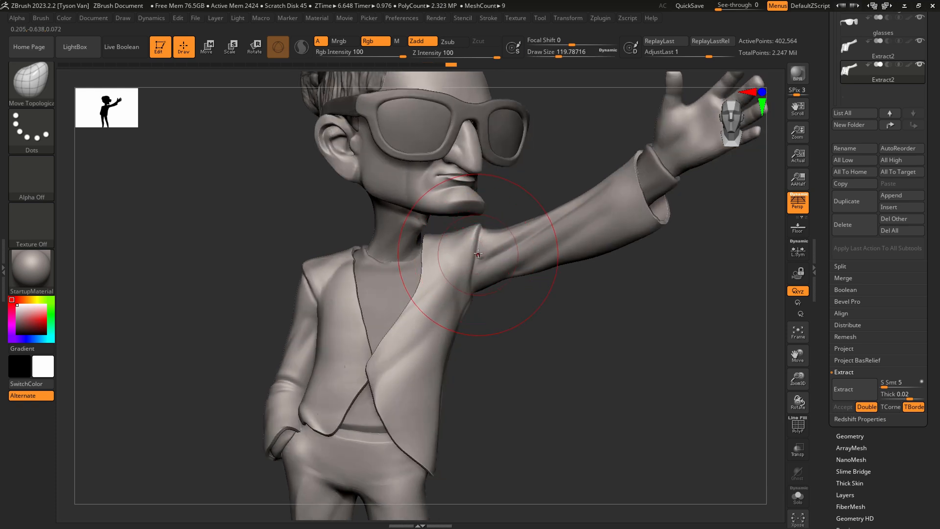
pyautogui.moveTo(459, 254); pyautogui.dragTo(478, 251, button='right')
pyautogui.moveTo(480, 251); pyautogui.dragTo(491, 250)
pyautogui.moveTo(479, 250); pyautogui.dragTo(461, 256, button='right')
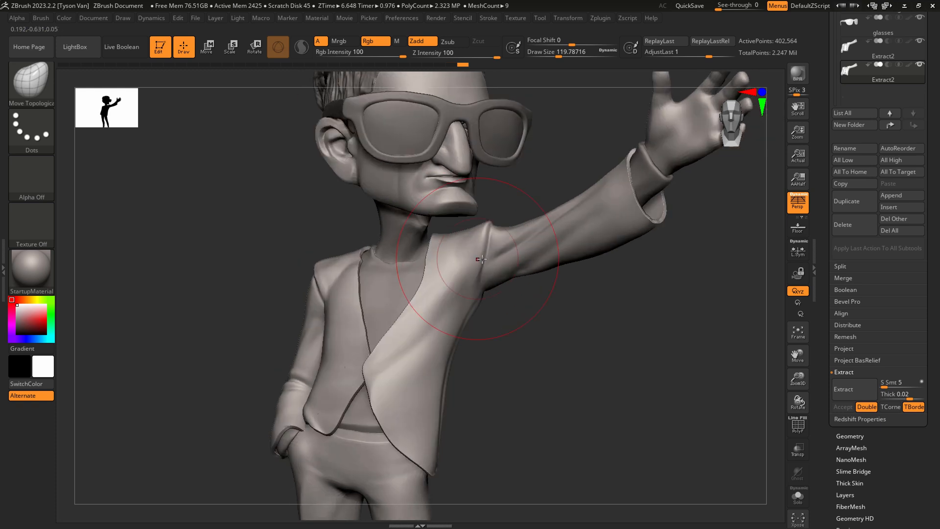
pyautogui.moveTo(472, 261); pyautogui.dragTo(478, 260)
pyautogui.moveTo(453, 260); pyautogui.dragTo(473, 258, button='right')
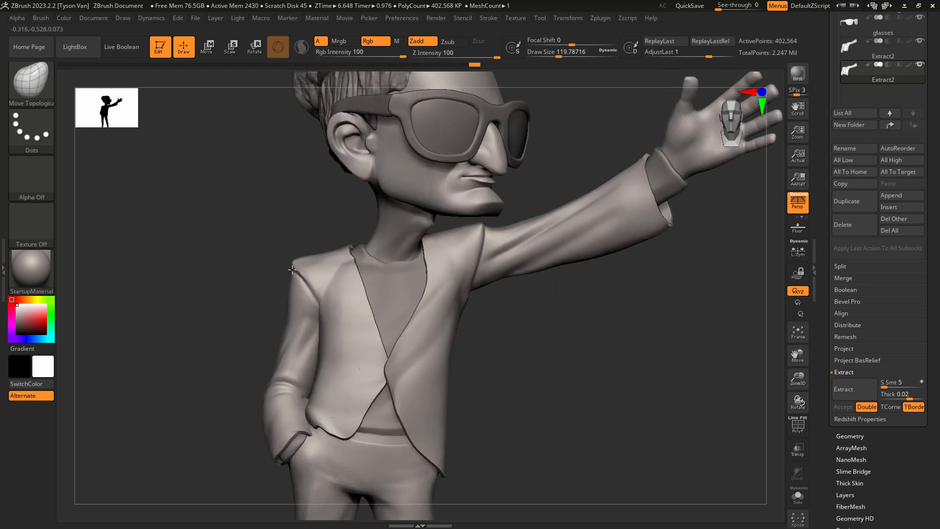
# Reduce the draw size to about 74 and refine the shoulder and upper sleeve on the pocketed-arm side.
pyautogui.moveTo(301, 277); pyautogui.dragTo(296, 276)
pyautogui.press('s')
pyautogui.moveTo(287, 312); pyautogui.dragTo(282, 311)
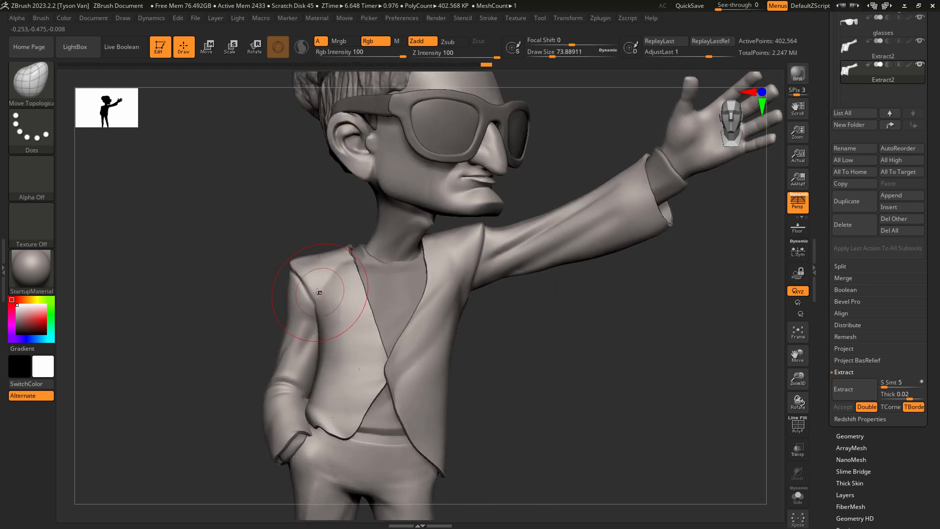
pyautogui.keyDown('shift'); pyautogui.moveTo(338, 314); pyautogui.dragTo(367, 369); pyautogui.keyUp('shift')
# Nudge and smooth the surface and opening edge of the overlapping front panel up toward the collar.
pyautogui.moveTo(427, 365); pyautogui.dragTo(414, 369, button='right')
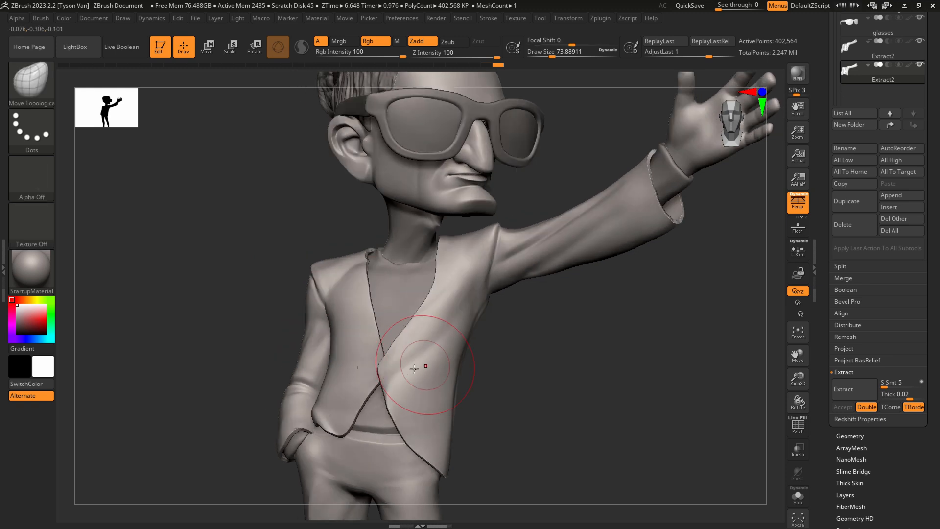
pyautogui.keyDown('shift'); pyautogui.moveTo(394, 370); pyautogui.dragTo(416, 338); pyautogui.keyUp('shift')
pyautogui.keyDown('shift'); pyautogui.moveTo(405, 390); pyautogui.dragTo(443, 279); pyautogui.keyUp('shift')
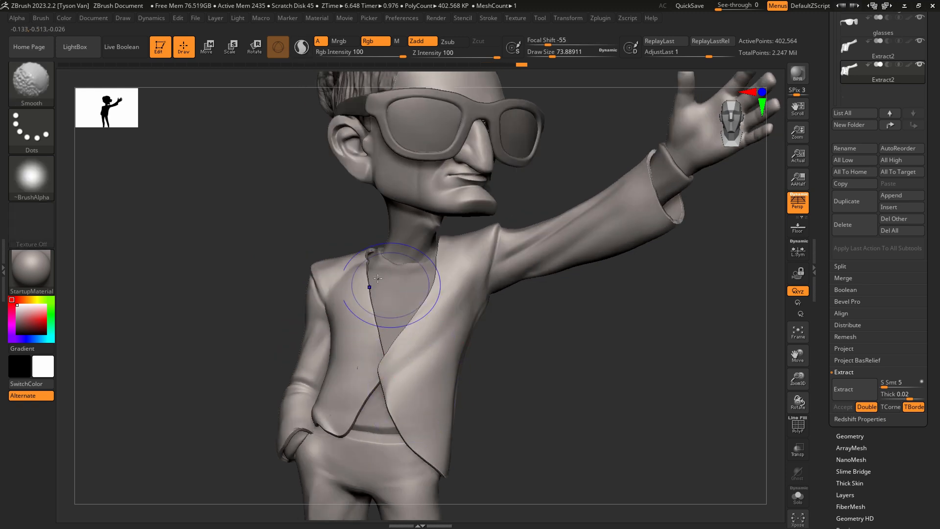
pyautogui.keyDown('shift'); pyautogui.moveTo(378, 278); pyautogui.dragTo(387, 272); pyautogui.keyUp('shift')
# Reshape the pocket-side collar edge around the neck with the Move Topological brush, using draw sizes of about 29 and 104.
pyautogui.keyDown('ctrl'); pyautogui.moveTo(371, 251); pyautogui.dragTo(373, 265, button='right'); pyautogui.keyUp('ctrl')
pyautogui.press('s')
pyautogui.moveTo(374, 264)
pyautogui.mouseDown()
pyautogui.moveTo(360, 264)
pyautogui.moveTo(375, 260)
pyautogui.mouseUp()
pyautogui.moveTo(382, 261); pyautogui.dragTo(368, 260, button='right')
pyautogui.press('s')
pyautogui.moveTo(368, 260); pyautogui.dragTo(354, 289)
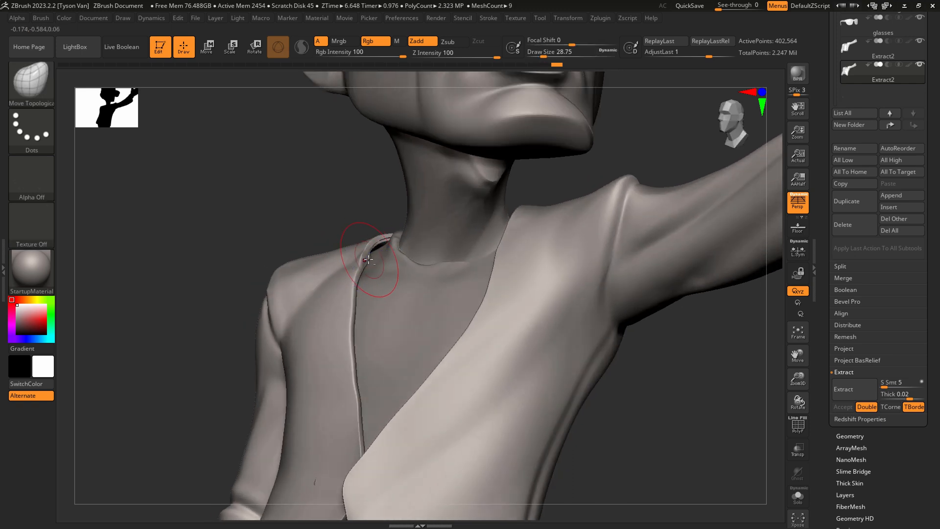
pyautogui.keyDown('alt'); pyautogui.click(375, 268); pyautogui.keyUp('alt')
pyautogui.moveTo(337, 279); pyautogui.dragTo(362, 278, button='right')
pyautogui.press('s')
pyautogui.moveTo(360, 277)
pyautogui.mouseDown()
pyautogui.moveTo(372, 276)
pyautogui.moveTo(351, 270)
pyautogui.mouseUp()
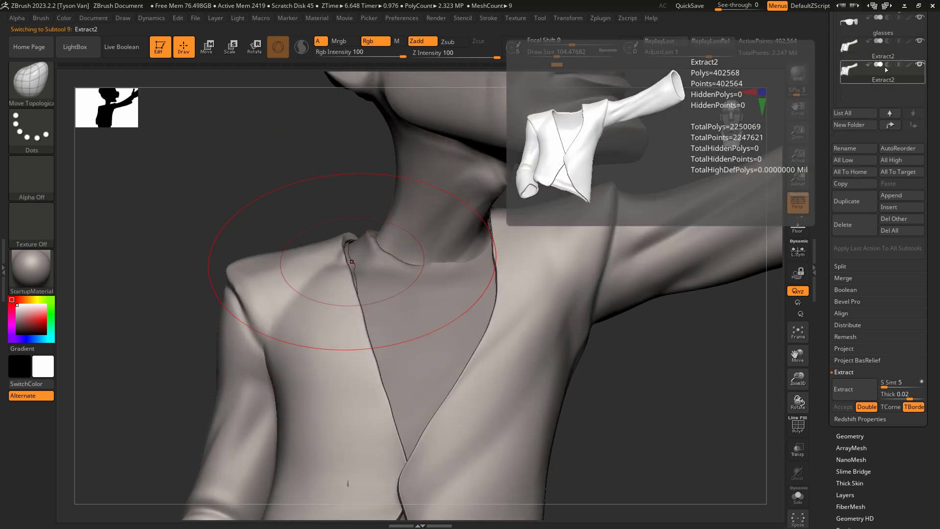
# Delete the older jacket subtool listed just above the thickened one.
pyautogui.click(876, 49)
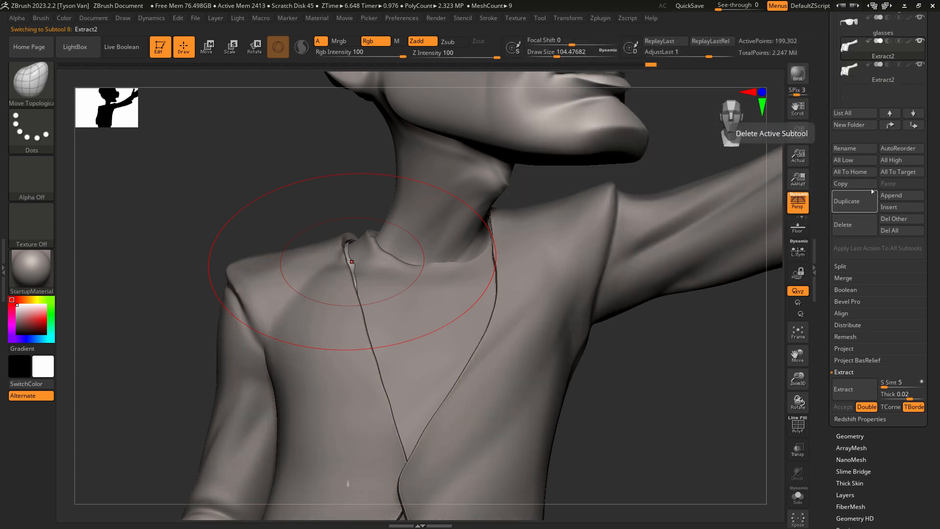
pyautogui.scroll(2, 888, 87)
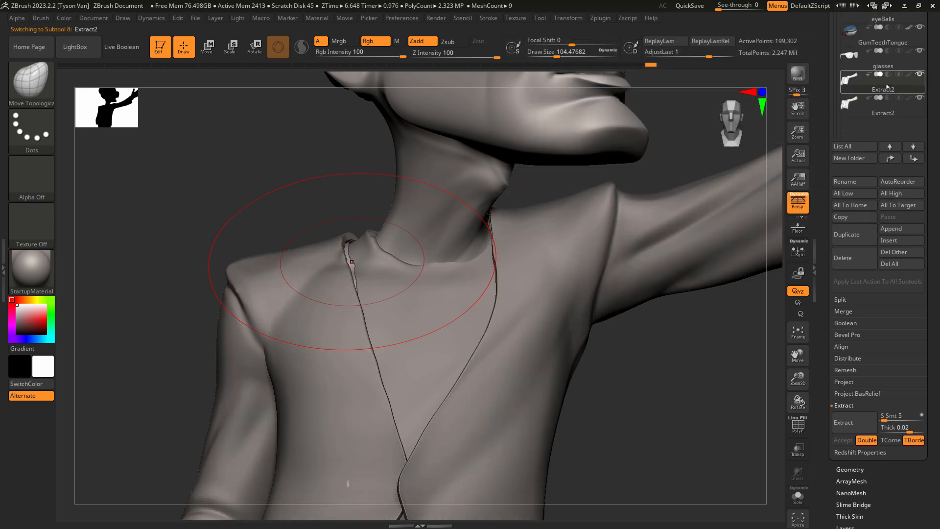
pyautogui.click(853, 259)
pyautogui.click(764, 278)
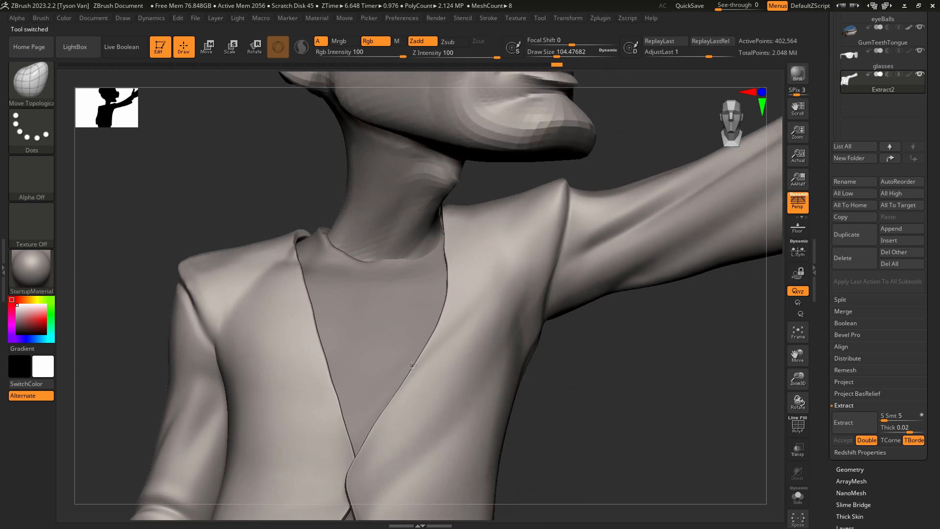
# Inspect the jacket from several sides and reshape its hem and side beside the pocketed hand at a draw size of about 77.
pyautogui.keyDown('ctrl'); pyautogui.moveTo(411, 366); pyautogui.dragTo(399, 306, button='right'); pyautogui.keyUp('ctrl')
pyautogui.keyDown('alt'); pyautogui.moveTo(424, 416); pyautogui.dragTo(377, 320, button='right'); pyautogui.keyUp('alt')
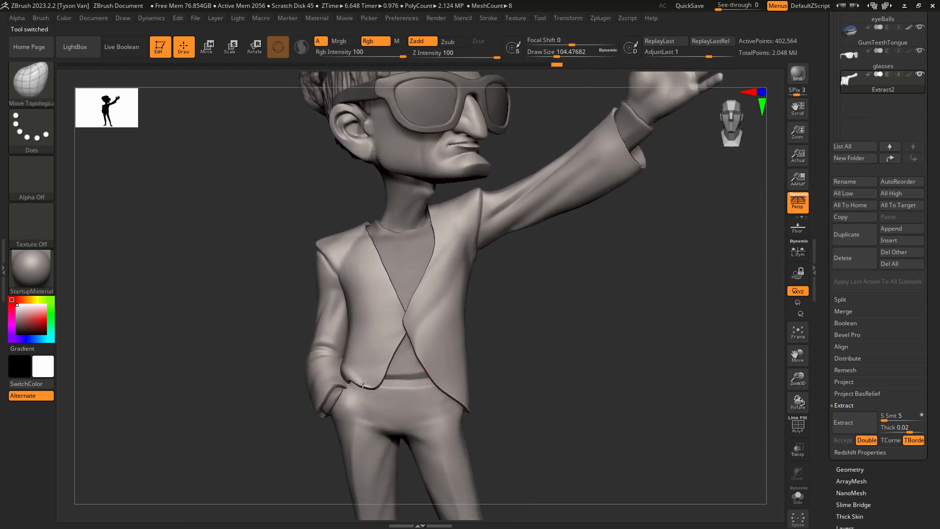
pyautogui.keyDown('ctrl'); pyautogui.moveTo(416, 378); pyautogui.dragTo(316, 328, button='right'); pyautogui.keyUp('ctrl')
pyautogui.keyDown('alt'); pyautogui.moveTo(469, 379); pyautogui.dragTo(460, 411, button='right'); pyautogui.keyUp('alt')
pyautogui.moveTo(333, 365); pyautogui.dragTo(386, 367, button='right')
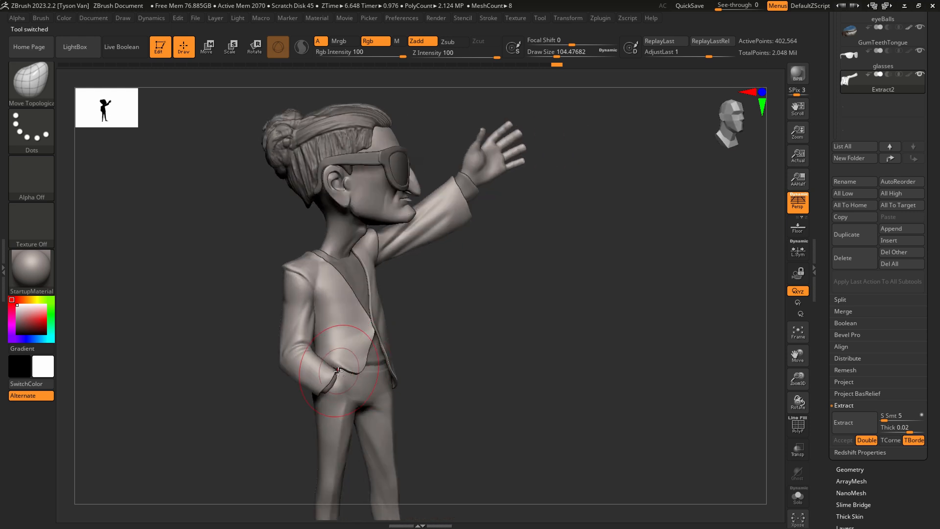
pyautogui.moveTo(314, 379)
pyautogui.mouseDown(button='right')
pyautogui.moveTo(342, 370)
pyautogui.moveTo(387, 437)
pyautogui.mouseUp(button='right')
pyautogui.press('s')
pyautogui.moveTo(350, 367); pyautogui.dragTo(335, 368)
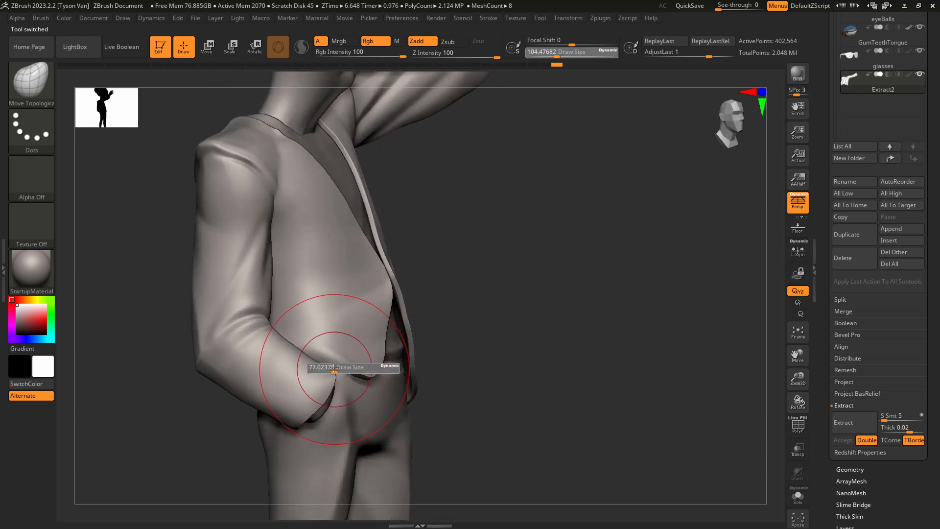
pyautogui.moveTo(346, 356)
pyautogui.mouseDown(button='right')
pyautogui.moveTo(323, 347)
pyautogui.moveTo(349, 364)
pyautogui.moveTo(337, 363)
pyautogui.moveTo(359, 358)
pyautogui.mouseUp(button='right')
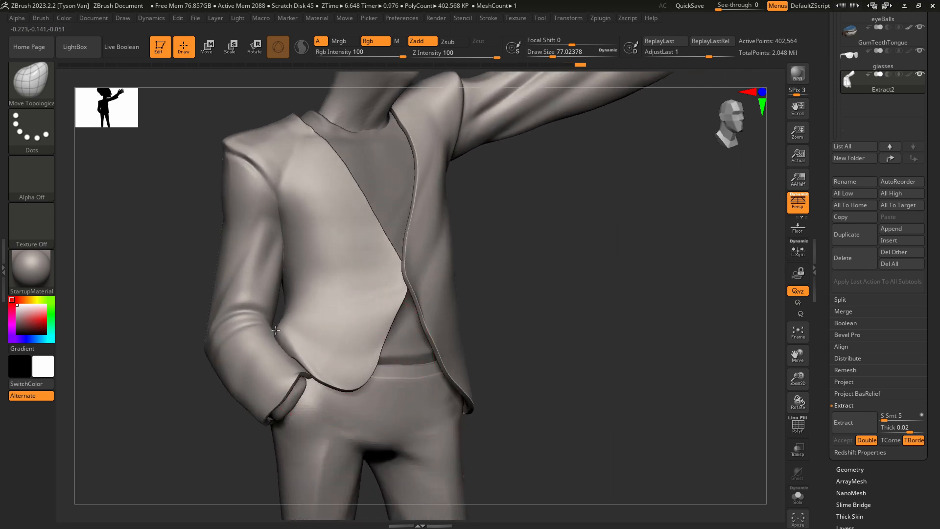
pyautogui.moveTo(284, 335)
pyautogui.mouseDown(button='right')
pyautogui.moveTo(317, 338)
pyautogui.moveTo(295, 334)
pyautogui.moveTo(294, 313)
pyautogui.mouseUp(button='right')
# Carve fold creases across the pocket-side waist with the DamStandard brush, reducing the draw size to about 18.
pyautogui.press('b')
pyautogui.press('d')
pyautogui.press('s')
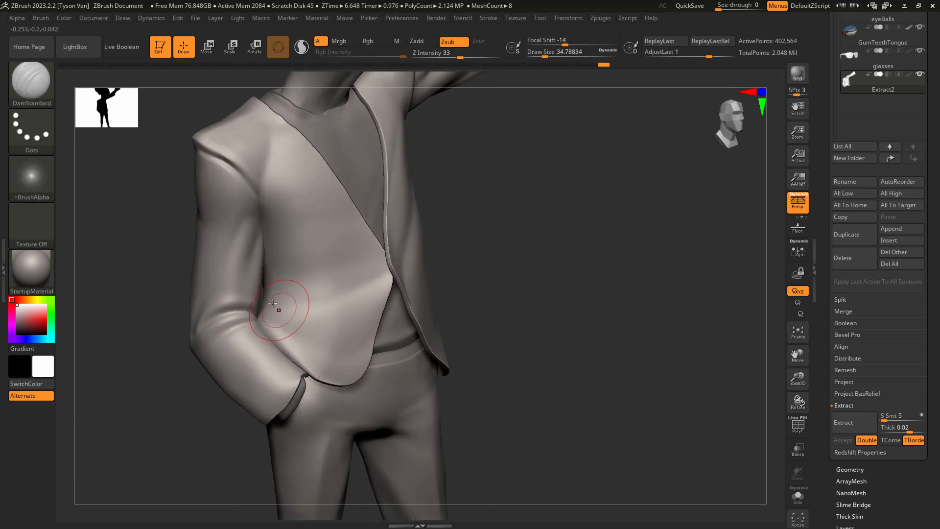
pyautogui.moveTo(305, 321)
pyautogui.mouseDown()
pyautogui.moveTo(264, 302)
pyautogui.moveTo(272, 299)
pyautogui.mouseUp()
pyautogui.press('s')
pyautogui.moveTo(266, 300); pyautogui.dragTo(338, 349)
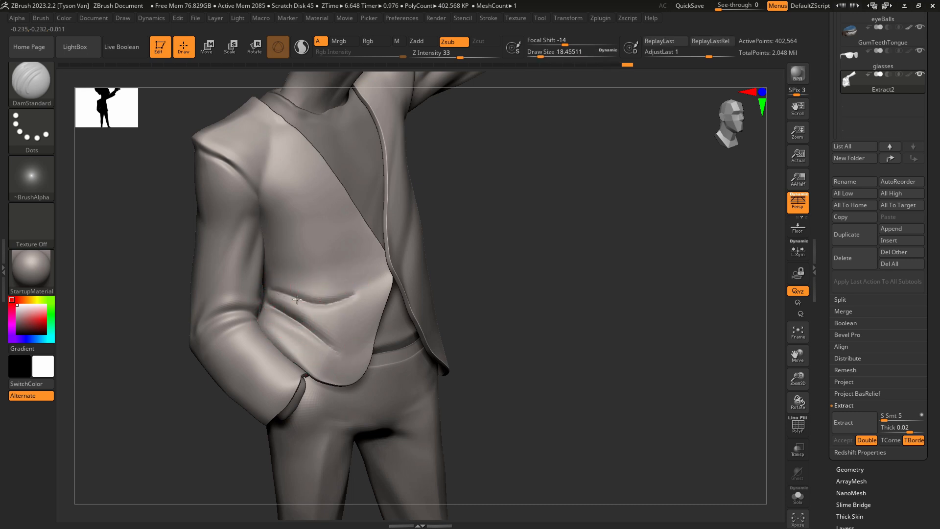
# Carve more fold creases across the pocket-side waist with the DamStandard brush at a draw size of about 18 and smooth them.
pyautogui.moveTo(297, 300); pyautogui.dragTo(355, 295)
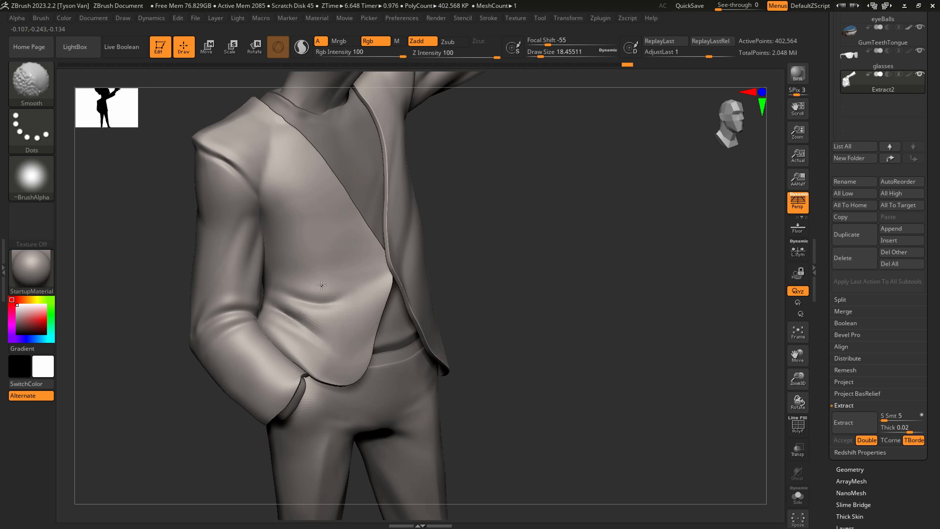
pyautogui.keyDown('shift'); pyautogui.moveTo(321, 285); pyautogui.dragTo(274, 267); pyautogui.keyUp('shift')
pyautogui.moveTo(297, 300); pyautogui.dragTo(330, 311)
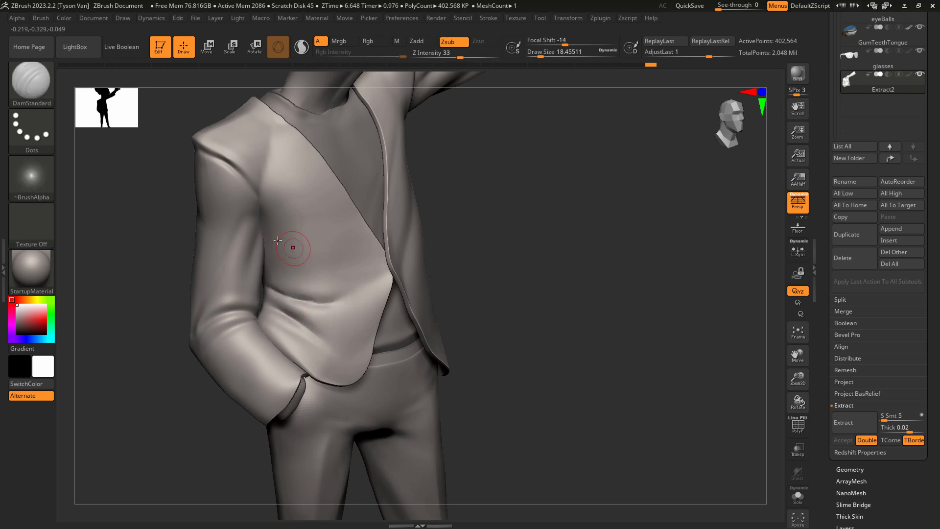
pyautogui.moveTo(263, 237); pyautogui.dragTo(341, 293)
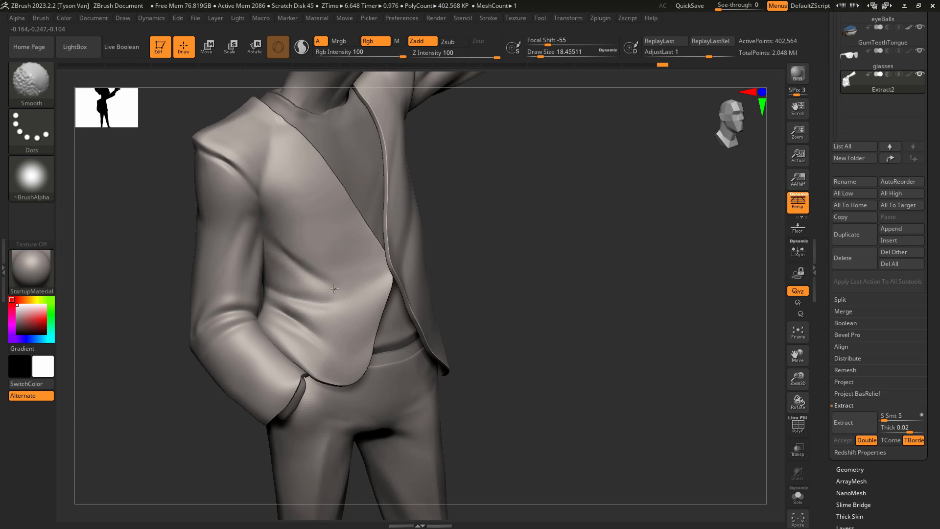
pyautogui.moveTo(350, 301); pyautogui.dragTo(301, 248, button='right')
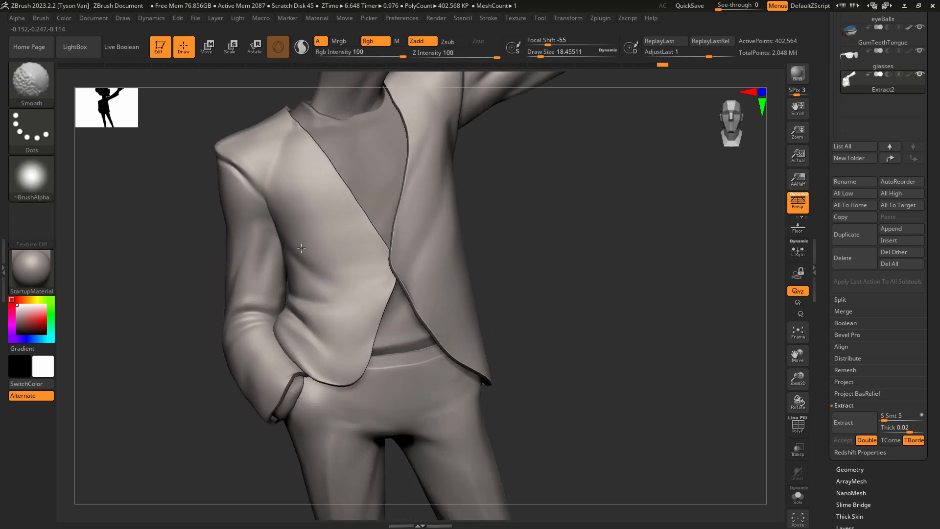
pyautogui.moveTo(326, 305); pyautogui.dragTo(270, 284, button='right')
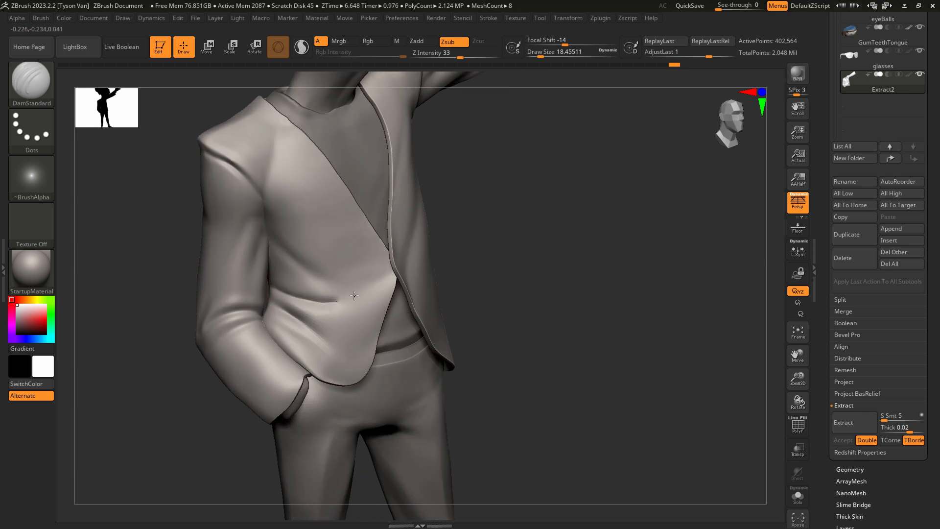
# Carve a diagonal fold from the jacket's closure point up across the pocket-side chest and soften it with smoothing.
pyautogui.moveTo(384, 276); pyautogui.dragTo(379, 262)
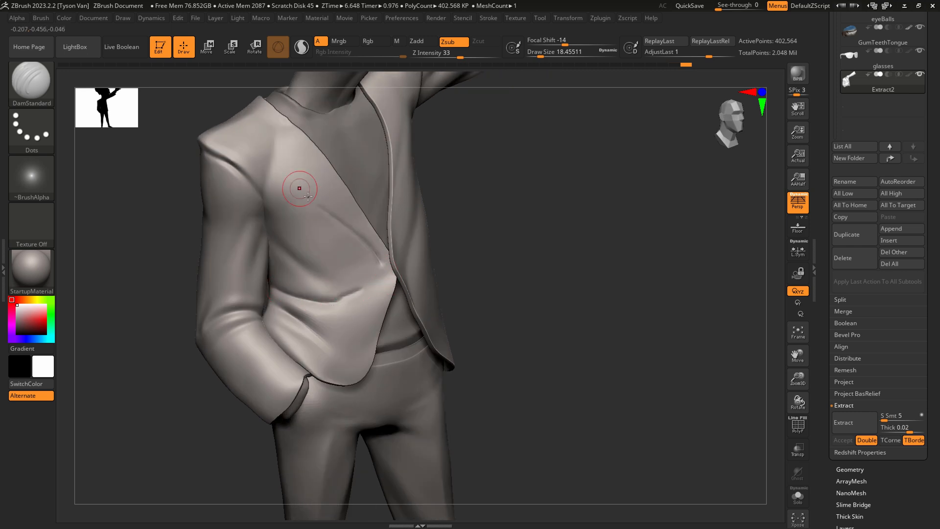
pyautogui.press('shift')
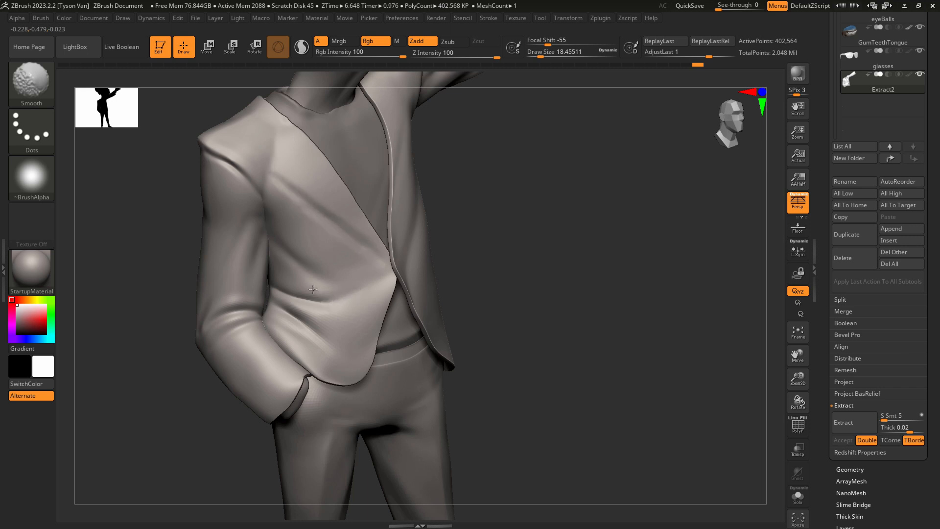
pyautogui.keyDown('shift'); pyautogui.moveTo(294, 209); pyautogui.dragTo(350, 257); pyautogui.keyUp('shift')
pyautogui.keyDown('shift'); pyautogui.moveTo(378, 288); pyautogui.dragTo(372, 283, button='right'); pyautogui.keyUp('shift')
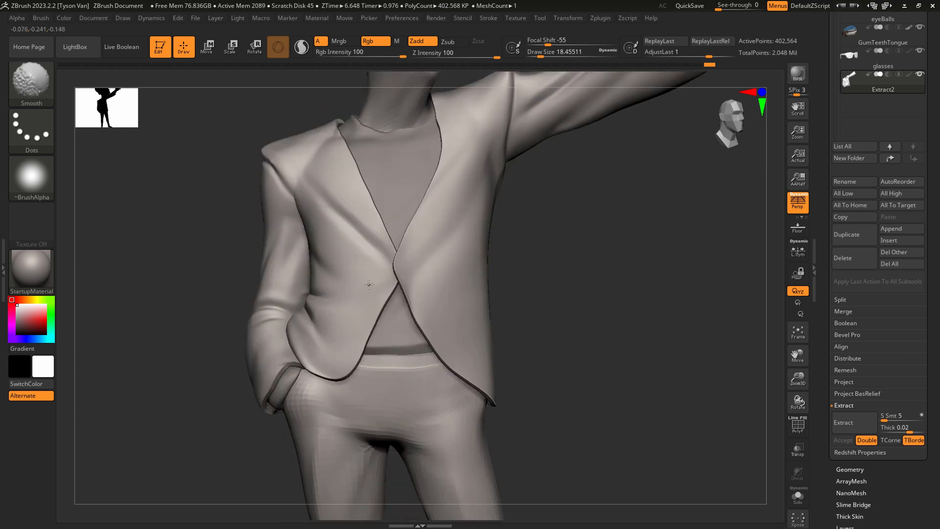
# Carve the front armhole seam at the pocket-side shoulder with DamStandard at a draw size of about 8.
pyautogui.moveTo(310, 204); pyautogui.dragTo(262, 177, button='right')
pyautogui.press('s')
pyautogui.click(248, 159)
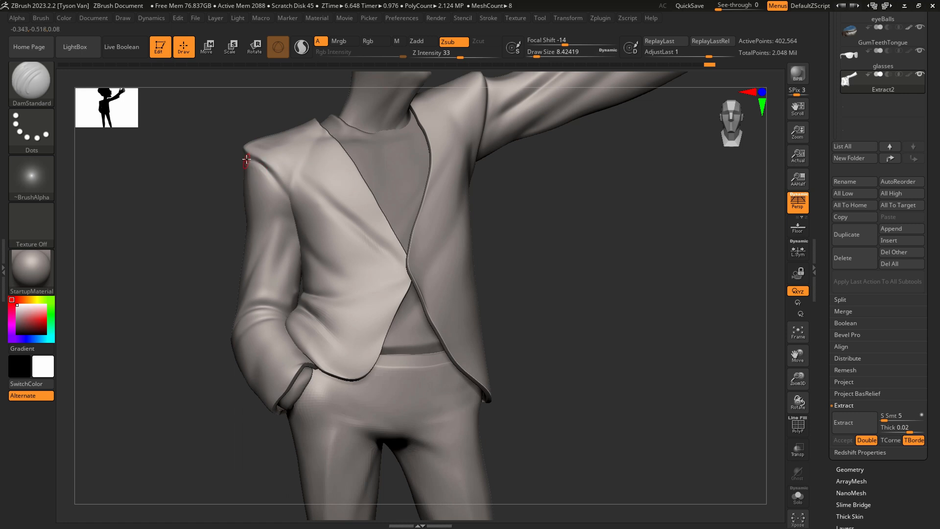
pyautogui.moveTo(256, 164); pyautogui.dragTo(292, 197)
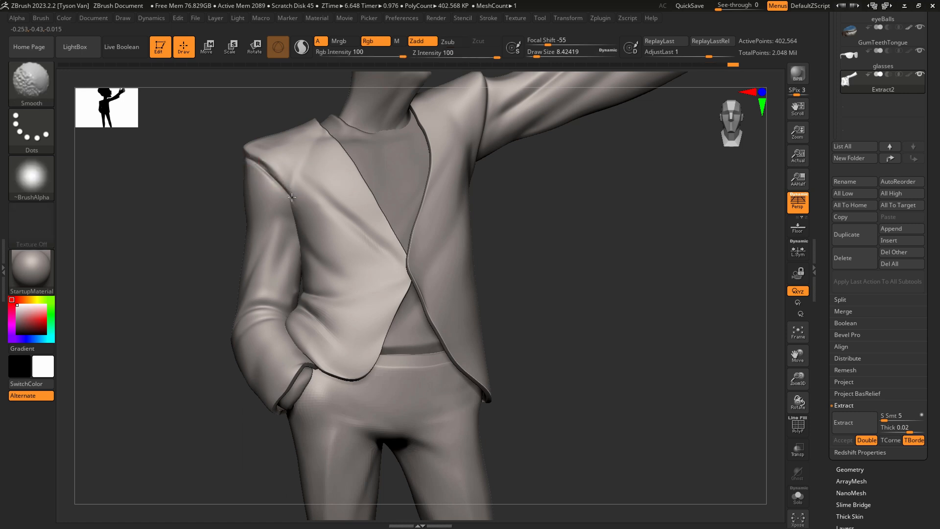
# Reshape the outer pocket-side shoulder and upper sleeve with the SnakeHook brush at a draw size of about 54.
pyautogui.press('b')
pyautogui.press('s')
pyautogui.press('h')
pyautogui.press('s')
pyautogui.click(281, 161)
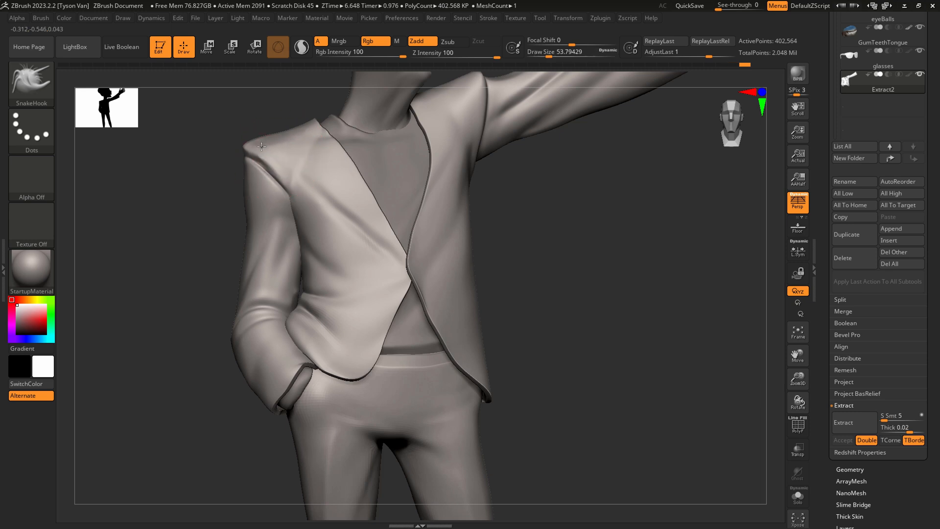
pyautogui.moveTo(251, 219)
pyautogui.mouseDown()
pyautogui.moveTo(244, 227)
pyautogui.moveTo(245, 203)
pyautogui.mouseUp()
# Deepen the seam over the pocket-side shoulder cap with DamStandard at a draw size of about 13 and smooth around it.
pyautogui.moveTo(323, 362)
pyautogui.keyDown('ctrl'); pyautogui.mouseDown(button='right')
pyautogui.moveTo(283, 164)
pyautogui.moveTo(338, 184)
pyautogui.moveTo(309, 314)
pyautogui.mouseUp(button='right'); pyautogui.keyUp('ctrl')
pyautogui.moveTo(309, 314); pyautogui.dragTo(343, 314, button='right')
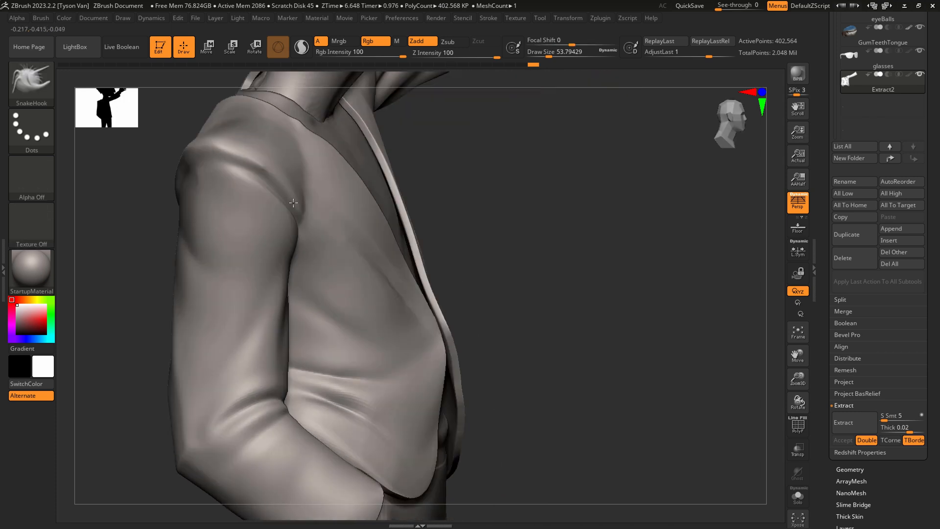
pyautogui.press('b')
pyautogui.press('d')
pyautogui.press('s')
pyautogui.press('s')
pyautogui.moveTo(207, 174); pyautogui.dragTo(192, 168)
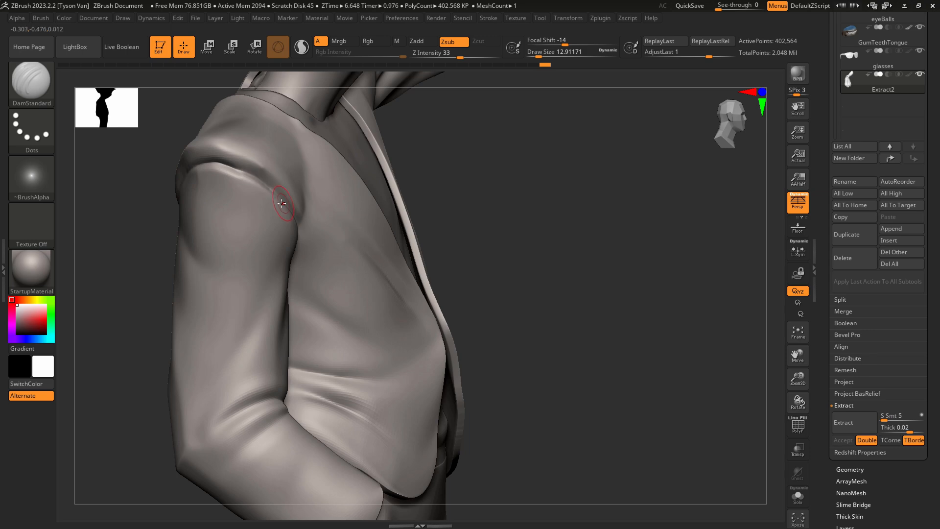
pyautogui.moveTo(259, 193); pyautogui.dragTo(213, 182, button='right')
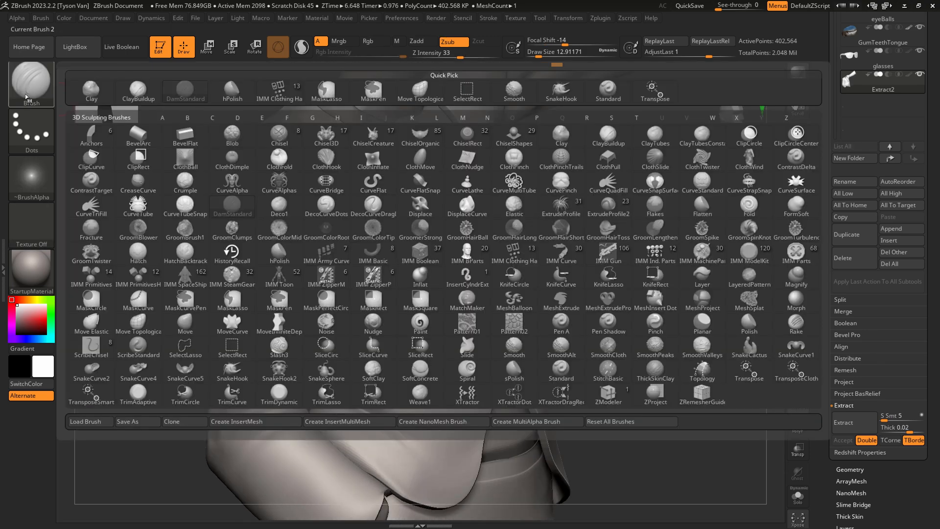
# Puff up the pocket-side shoulder along the seam with the Inflat brush at a draw size of about 83.
pyautogui.click(31, 80)
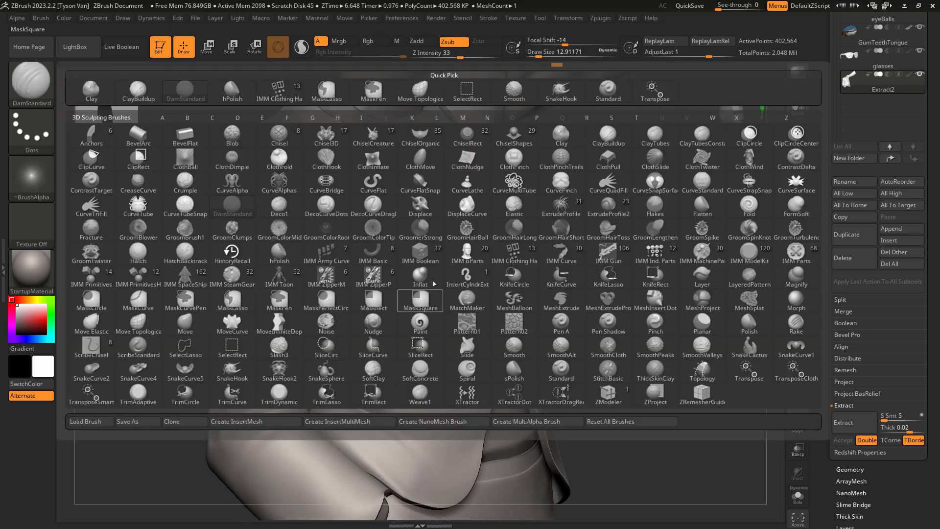
pyautogui.click(434, 284)
pyautogui.press('s')
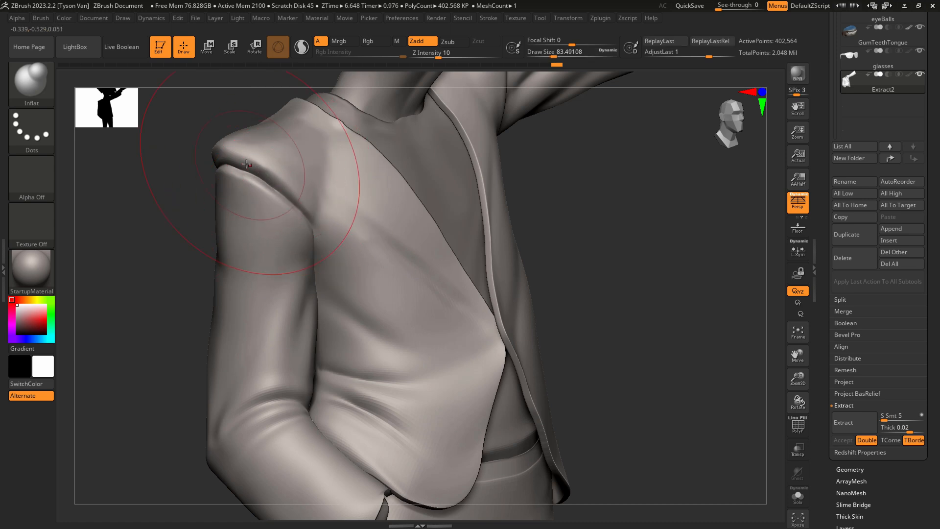
pyautogui.moveTo(256, 151); pyautogui.dragTo(296, 159, button='right')
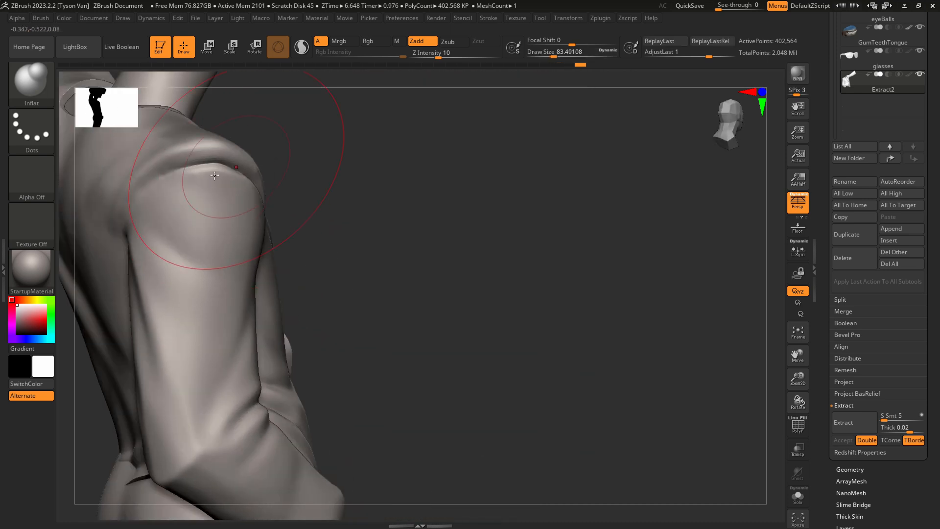
pyautogui.moveTo(239, 166)
pyautogui.mouseDown()
pyautogui.moveTo(151, 178)
pyautogui.moveTo(141, 200)
pyautogui.mouseUp()
pyautogui.moveTo(141, 199); pyautogui.dragTo(201, 197, button='right')
# Carve the pocket-side armhole seam across the back of the shoulder with DamStandard at a draw size of about 16.
pyautogui.press('b')
pyautogui.press('d')
pyautogui.press('s')
pyautogui.keyDown('alt'); pyautogui.moveTo(159, 236); pyautogui.dragTo(376, 298, button='right'); pyautogui.keyUp('alt')
pyautogui.press('s')
pyautogui.moveTo(347, 281); pyautogui.dragTo(334, 281)
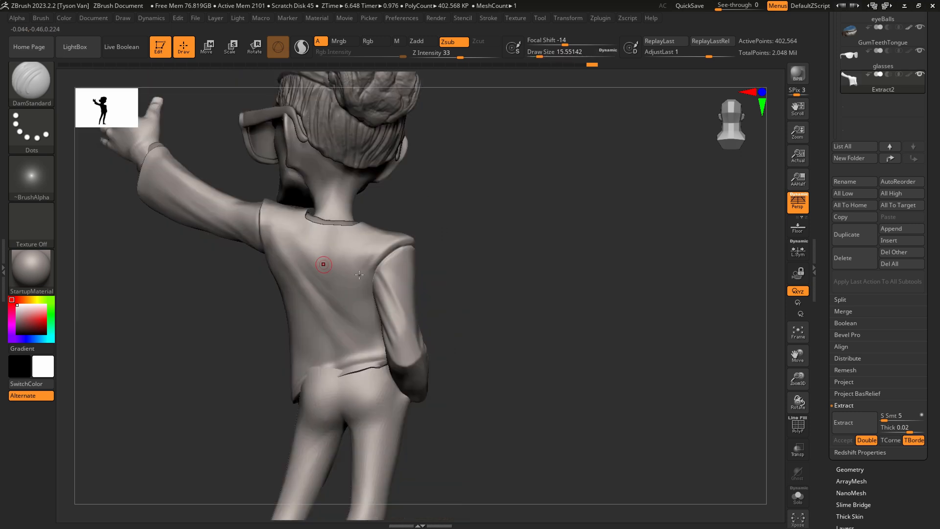
pyautogui.moveTo(391, 303); pyautogui.dragTo(330, 244, button='right')
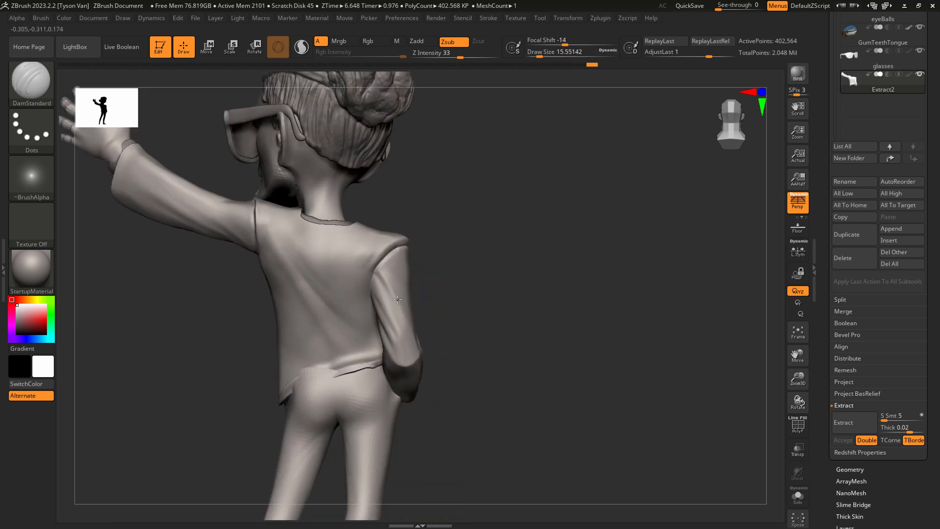
# Adjust the jacket's pocket-side armhole and sleeve from behind with the SnakeHook brush at a draw size of about 124.
pyautogui.press('b')
pyautogui.press('s')
pyautogui.press('h')
pyautogui.press('s')
pyautogui.moveTo(388, 278); pyautogui.dragTo(378, 275)
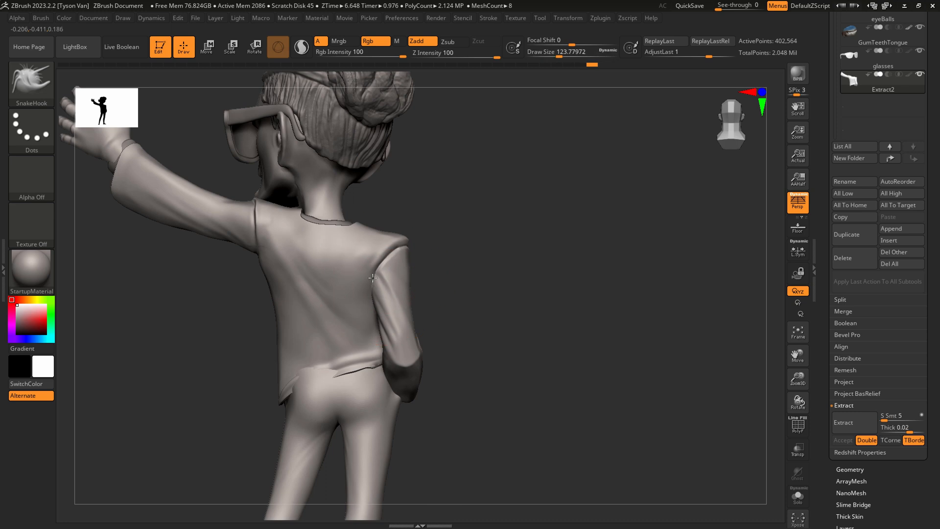
pyautogui.moveTo(379, 276); pyautogui.dragTo(380, 298, button='right')
# Select the Extract1 shirt subtool and pull its protruding sleeve areas back inside the jacket.
pyautogui.keyDown('alt'); pyautogui.click(381, 302); pyautogui.keyUp('alt')
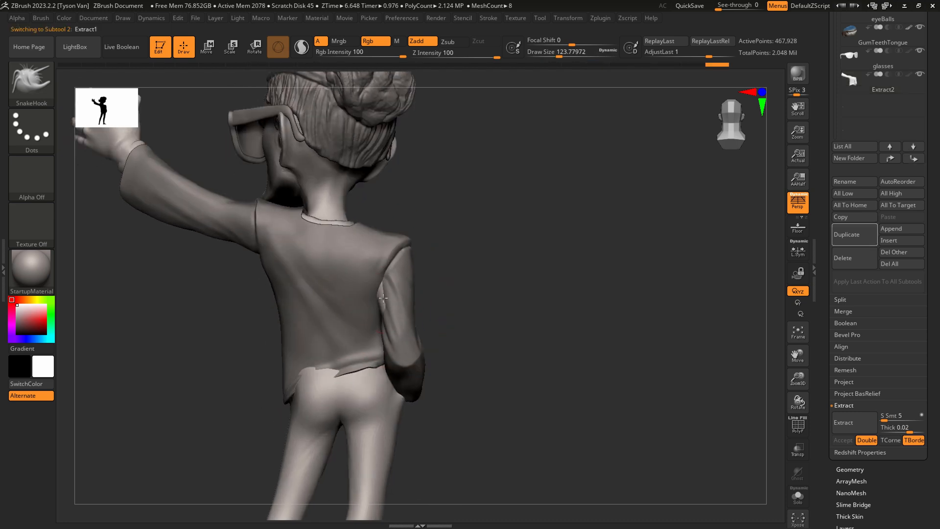
pyautogui.moveTo(384, 296); pyautogui.dragTo(381, 287)
pyautogui.moveTo(408, 337); pyautogui.dragTo(407, 350)
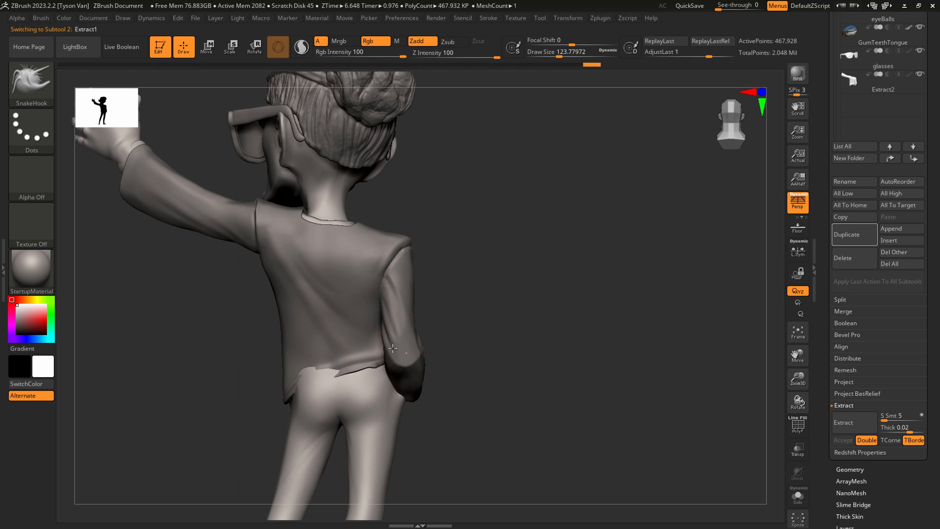
pyautogui.moveTo(408, 350); pyautogui.dragTo(406, 357, button='right')
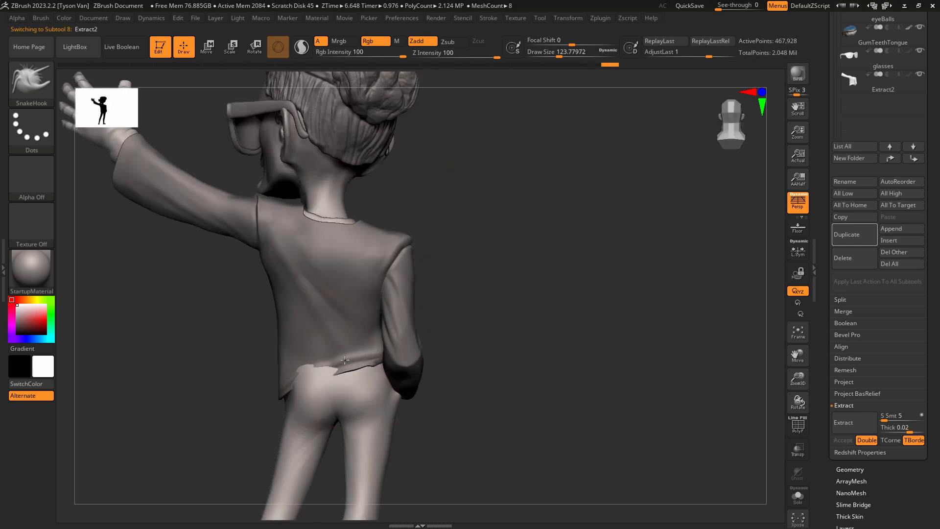
# Reselect the Extract2 jacket, pull its back hem down over the trousers with SnakeHook, and undo the last stroke.
pyautogui.moveTo(345, 360); pyautogui.dragTo(347, 378, button='right')
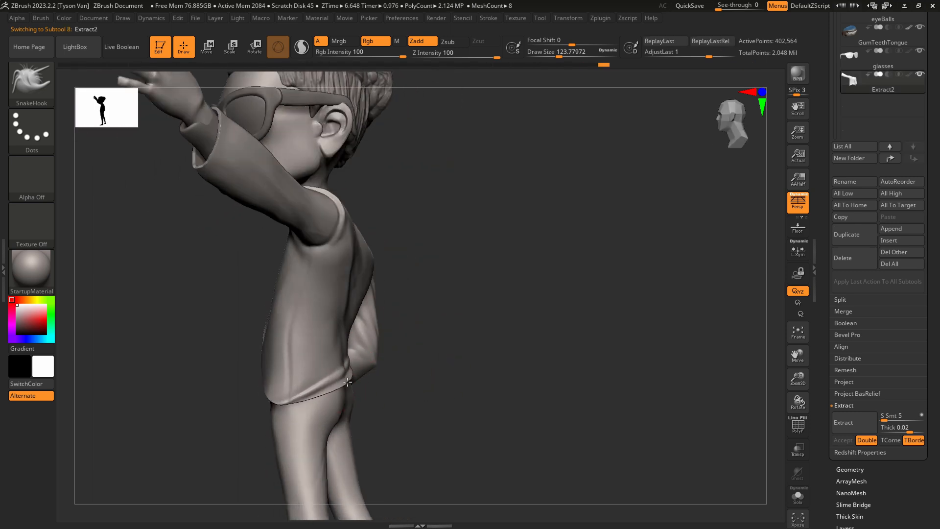
pyautogui.moveTo(347, 382)
pyautogui.mouseDown()
pyautogui.moveTo(351, 403)
pyautogui.moveTo(314, 393)
pyautogui.moveTo(341, 396)
pyautogui.mouseUp()
pyautogui.moveTo(367, 424); pyautogui.dragTo(341, 421, button='right')
pyautogui.moveTo(380, 367); pyautogui.dragTo(369, 378)
pyautogui.hotkey('ctrl', 'z')
# Even out the jacket's back and side hem with SnakeHook, using draw sizes of about 87 and 49.
pyautogui.press('s')
pyautogui.moveTo(360, 380)
pyautogui.mouseDown()
pyautogui.moveTo(366, 388)
pyautogui.moveTo(345, 392)
pyautogui.mouseUp()
pyautogui.moveTo(282, 384); pyautogui.dragTo(297, 378, button='right')
pyautogui.press('s')
pyautogui.moveTo(290, 379); pyautogui.dragTo(283, 380)
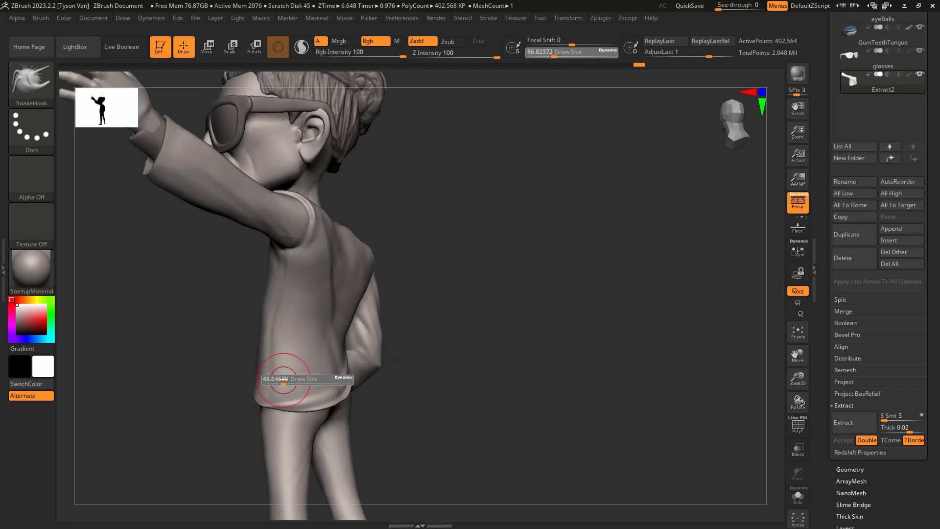
pyautogui.press('shift')
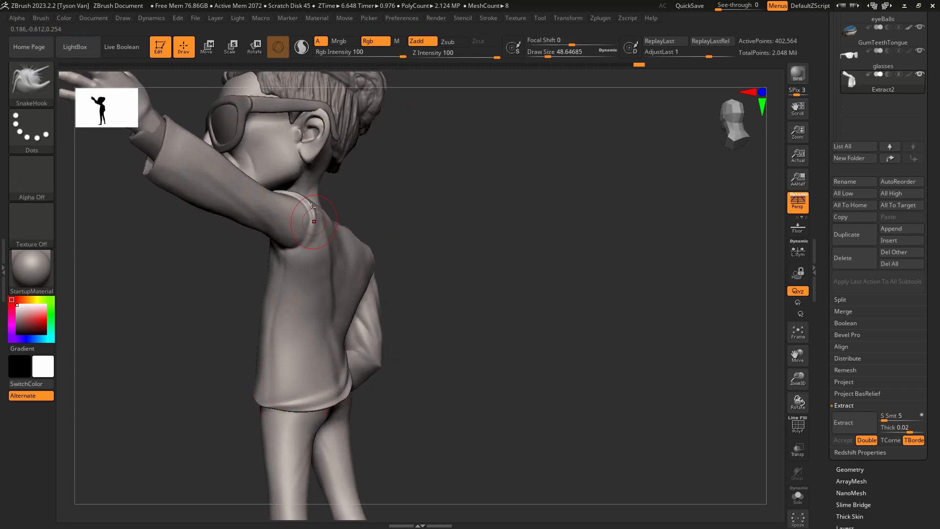
# Carve the raised arm's armhole seam at the back with DamStandard at a draw size of about 7.
pyautogui.moveTo(288, 231)
pyautogui.keyDown('ctrl'); pyautogui.mouseDown(button='right')
pyautogui.moveTo(291, 245)
pyautogui.moveTo(321, 231)
pyautogui.mouseUp(button='right'); pyautogui.keyUp('ctrl')
pyautogui.press('b')
pyautogui.press('d')
pyautogui.press('s')
pyautogui.press('s')
pyautogui.moveTo(308, 228); pyautogui.dragTo(299, 228)
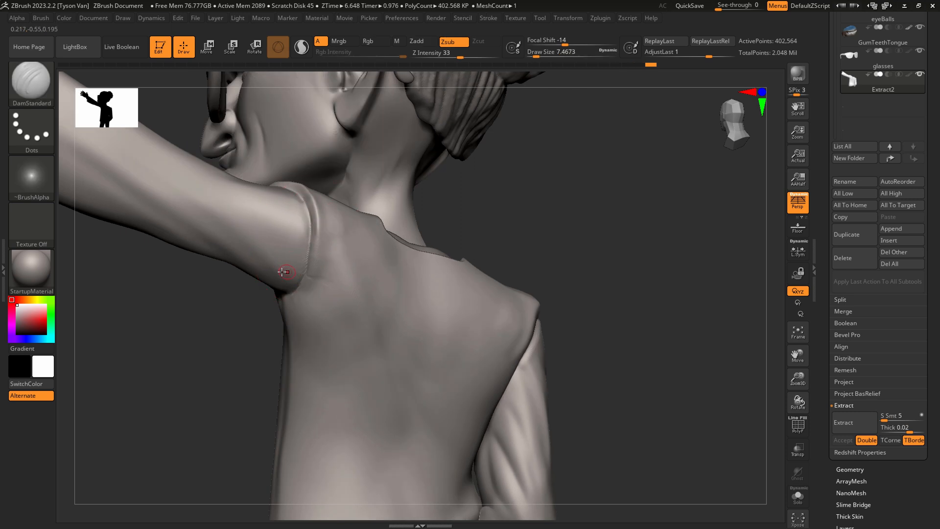
# Flatten the underside of the raised sleeve beside the armhole with hPolish at a draw size of about 31 and smooth it.
pyautogui.press('b')
pyautogui.press('h')
pyautogui.press('p')
pyautogui.press('s')
pyautogui.moveTo(263, 260); pyautogui.dragTo(275, 280)
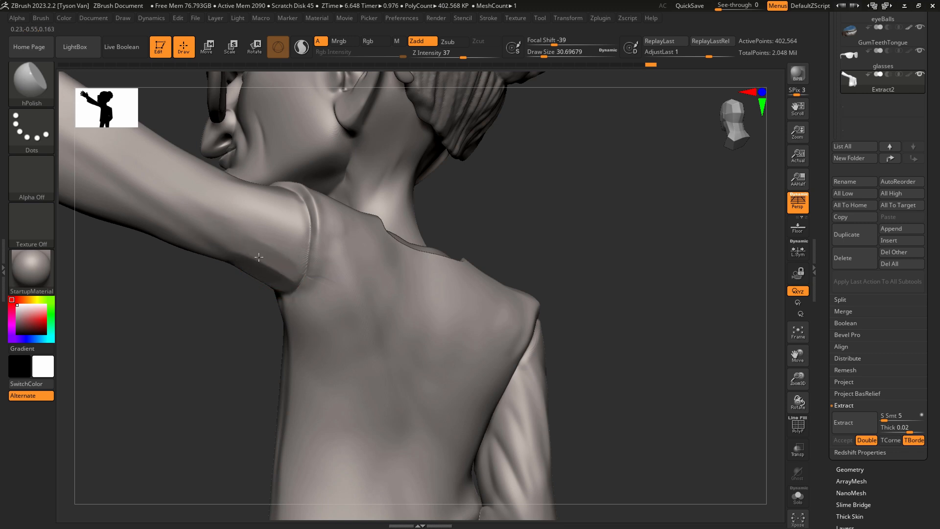
pyautogui.press('shift')
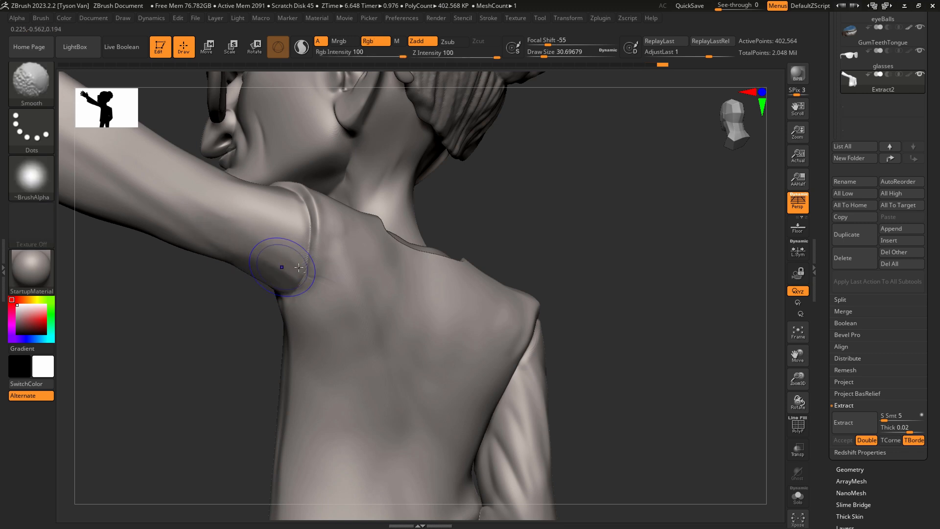
pyautogui.keyDown('ctrl'); pyautogui.moveTo(299, 267); pyautogui.dragTo(256, 284, button='right'); pyautogui.keyUp('ctrl')
# Reshape the jacket's back collar edge around the neck with SnakeHook at a draw size of about 31.
pyautogui.moveTo(416, 328)
pyautogui.mouseDown(button='right')
pyautogui.moveTo(329, 340)
pyautogui.moveTo(401, 349)
pyautogui.moveTo(346, 314)
pyautogui.moveTo(332, 240)
pyautogui.mouseUp(button='right')
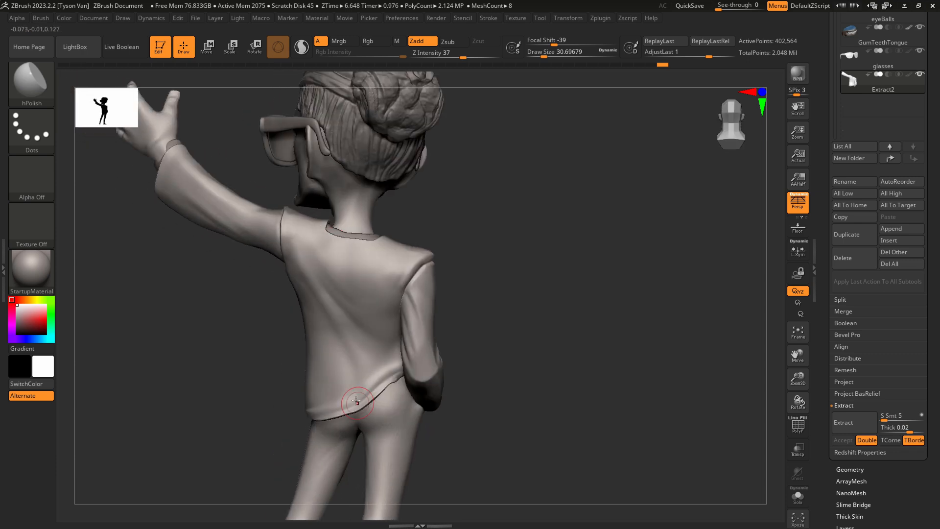
pyautogui.press('b')
pyautogui.press('s')
pyautogui.press('h')
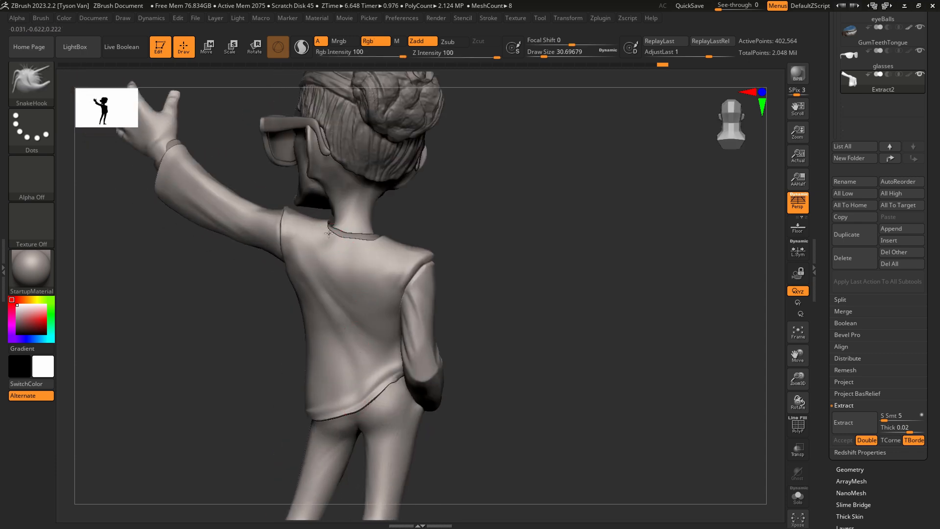
pyautogui.moveTo(331, 228); pyautogui.dragTo(342, 238)
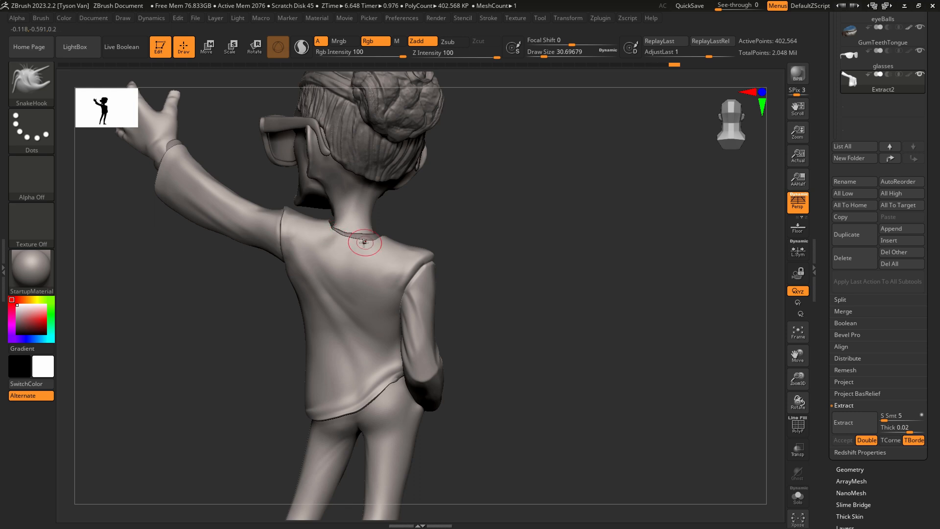
# Adjust the jacket's front closure edge with SnakeHook at a draw size of about 29 and smooth it with the polyframe shown.
pyautogui.moveTo(379, 264)
pyautogui.mouseDown(button='right')
pyautogui.moveTo(423, 381)
pyautogui.moveTo(436, 384)
pyautogui.moveTo(352, 383)
pyautogui.moveTo(386, 386)
pyautogui.moveTo(359, 389)
pyautogui.moveTo(372, 377)
pyautogui.moveTo(367, 371)
pyautogui.mouseUp(button='right')
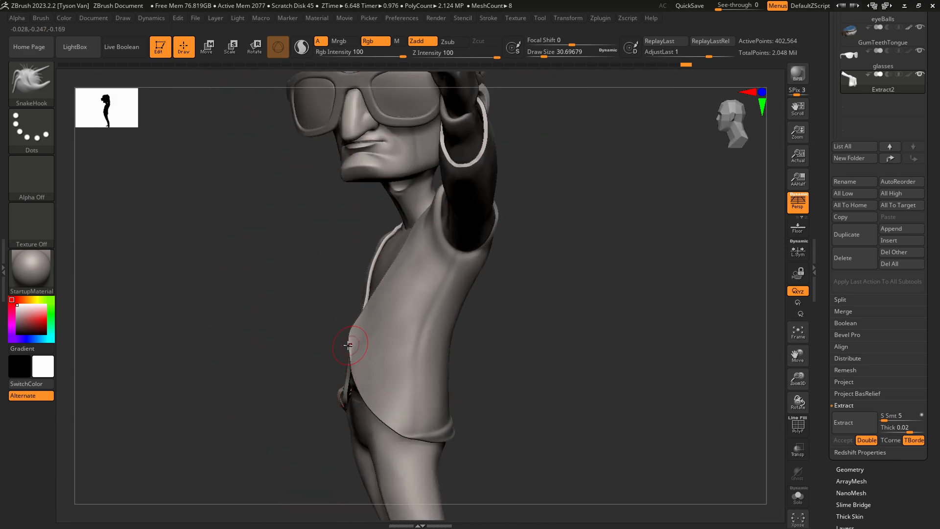
pyautogui.press('s')
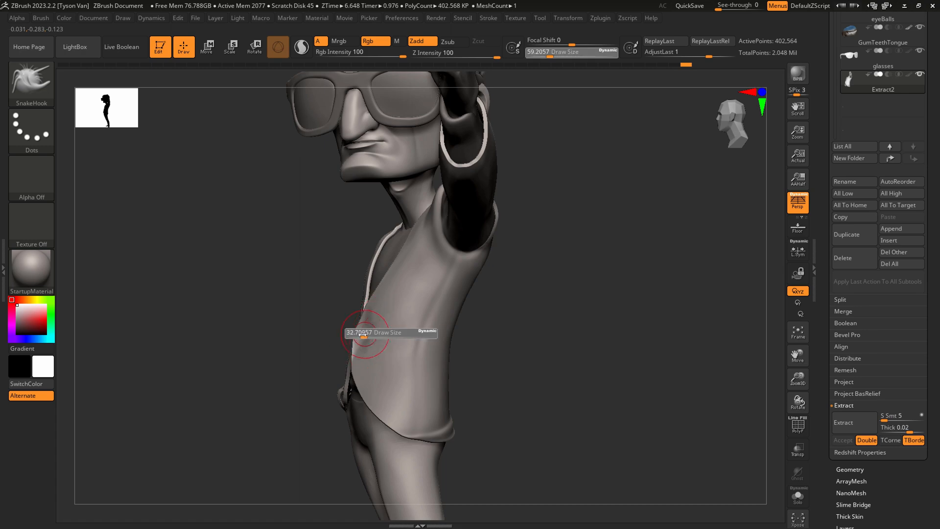
pyautogui.moveTo(364, 335); pyautogui.dragTo(360, 336)
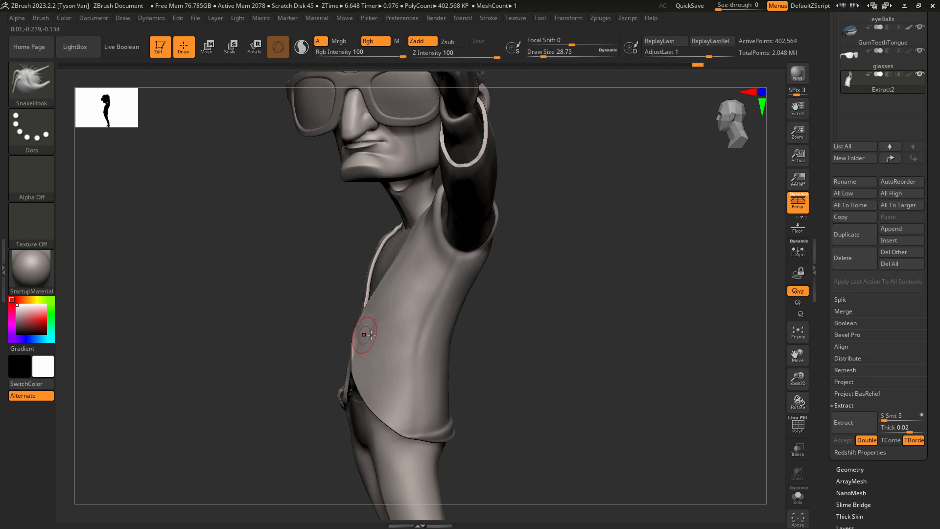
pyautogui.hotkey('shift', 'f')
pyautogui.moveTo(482, 374)
pyautogui.mouseDown(button='right')
pyautogui.moveTo(430, 365)
pyautogui.moveTo(439, 353)
pyautogui.moveTo(428, 393)
pyautogui.moveTo(405, 363)
pyautogui.mouseUp(button='right')
pyautogui.keyDown('ctrl'); pyautogui.moveTo(346, 345); pyautogui.dragTo(362, 372, button='right'); pyautogui.keyUp('ctrl')
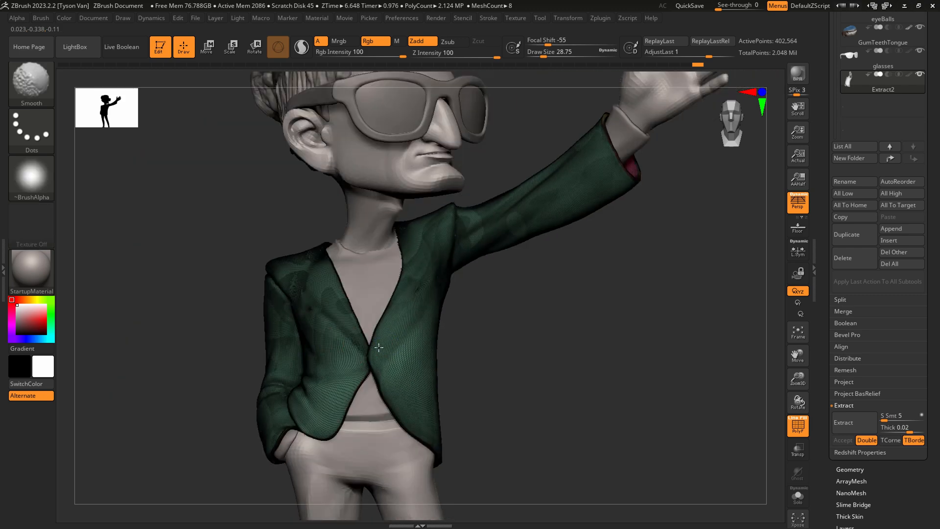
pyautogui.moveTo(418, 365); pyautogui.dragTo(419, 366, button='right')
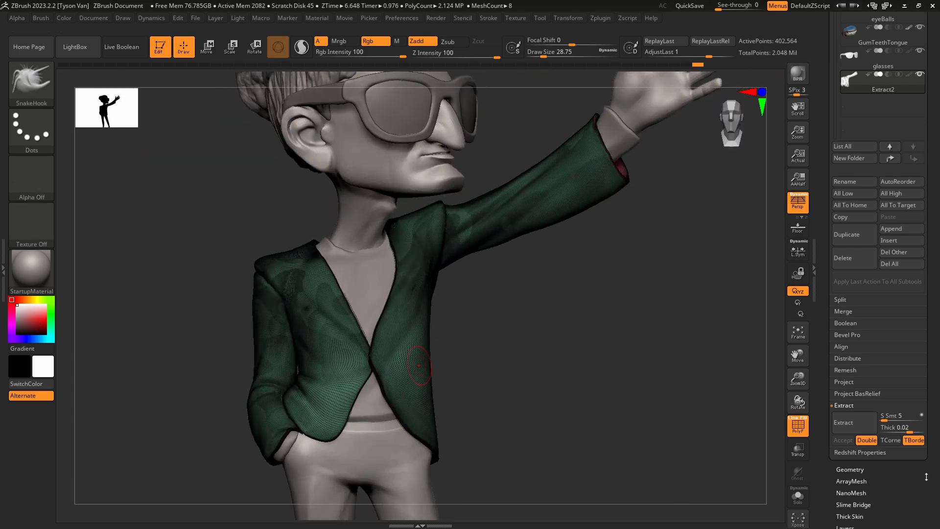
# Remesh the jacket with DynaMesh at a resolution of 1096.
pyautogui.moveTo(927, 477); pyautogui.dragTo(909, 453)
pyautogui.click(857, 449)
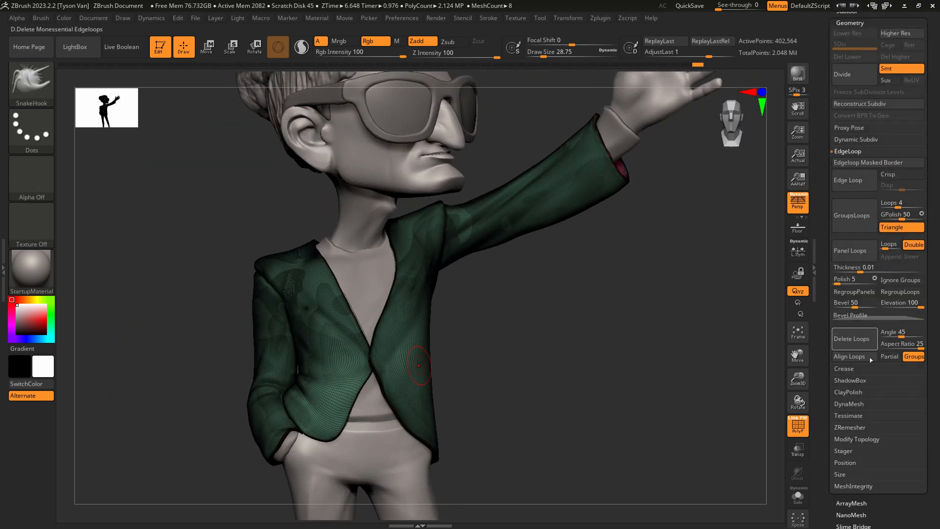
pyautogui.click(852, 405)
pyautogui.click(856, 220)
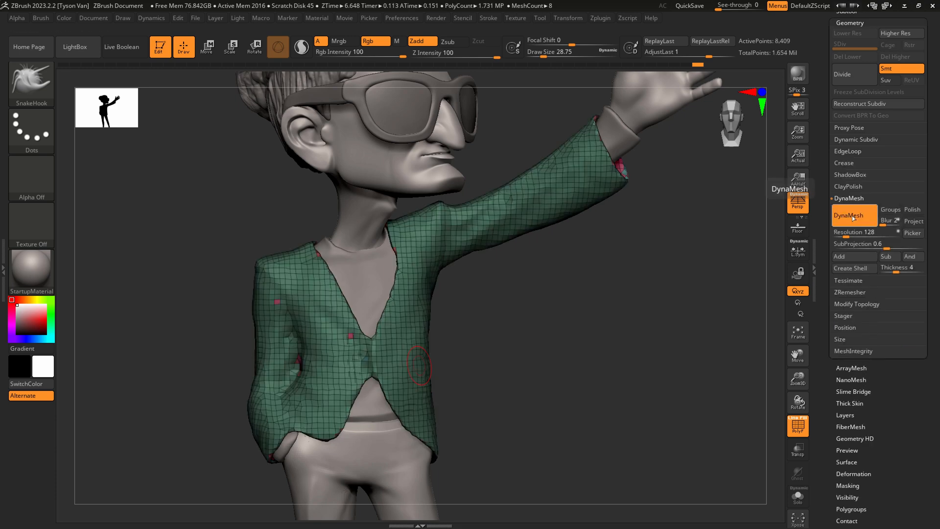
pyautogui.hotkey('ctrl', 'z')
pyautogui.moveTo(851, 232); pyautogui.dragTo(855, 233)
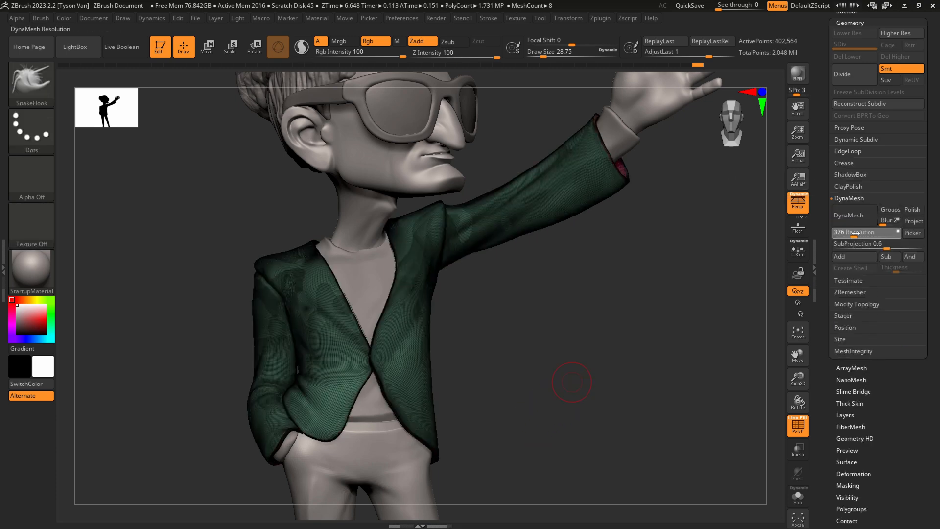
pyautogui.click(860, 217)
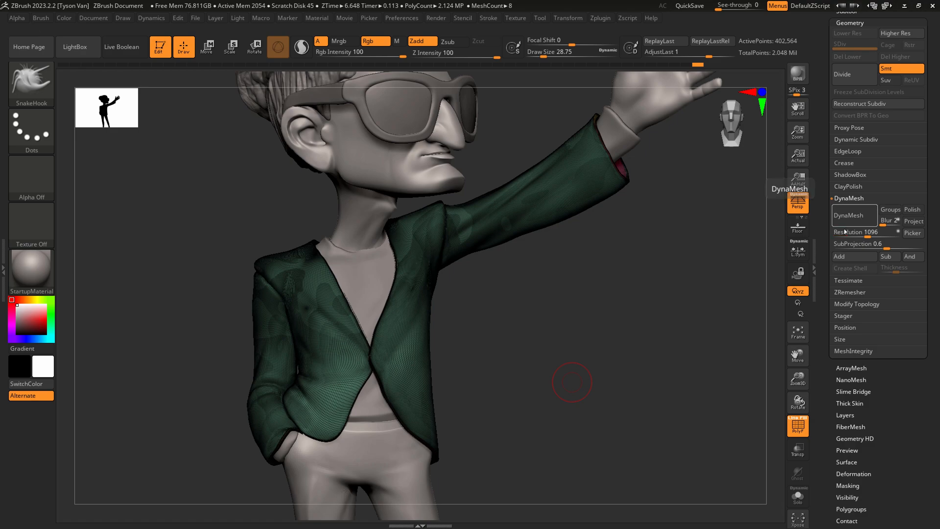
# Refine the jacket's V-shaped front opening and lapel edges with SnakeHook, using draw sizes of about 80 and 51.
pyautogui.keyDown('ctrl'); pyautogui.moveTo(409, 367); pyautogui.dragTo(414, 412, button='right'); pyautogui.keyUp('ctrl')
pyautogui.keyDown('shift'); pyautogui.moveTo(366, 266); pyautogui.dragTo(380, 275); pyautogui.keyUp('shift')
pyautogui.moveTo(404, 304)
pyautogui.keyDown('alt'); pyautogui.mouseDown(button='right')
pyautogui.moveTo(425, 352)
pyautogui.moveTo(419, 402)
pyautogui.mouseUp(button='right'); pyautogui.keyUp('alt')
pyautogui.press('f')
pyautogui.moveTo(361, 316); pyautogui.dragTo(385, 303, button='right')
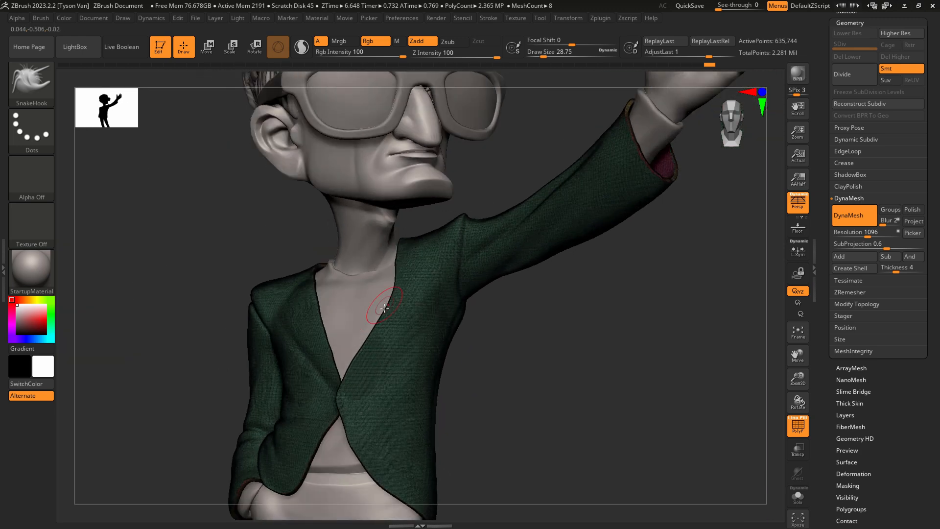
pyautogui.press('s')
pyautogui.moveTo(384, 305)
pyautogui.mouseDown()
pyautogui.moveTo(395, 308)
pyautogui.moveTo(385, 291)
pyautogui.moveTo(376, 329)
pyautogui.mouseUp()
pyautogui.moveTo(354, 320); pyautogui.dragTo(316, 318, button='right')
pyautogui.press('s')
pyautogui.moveTo(316, 319); pyautogui.dragTo(310, 317)
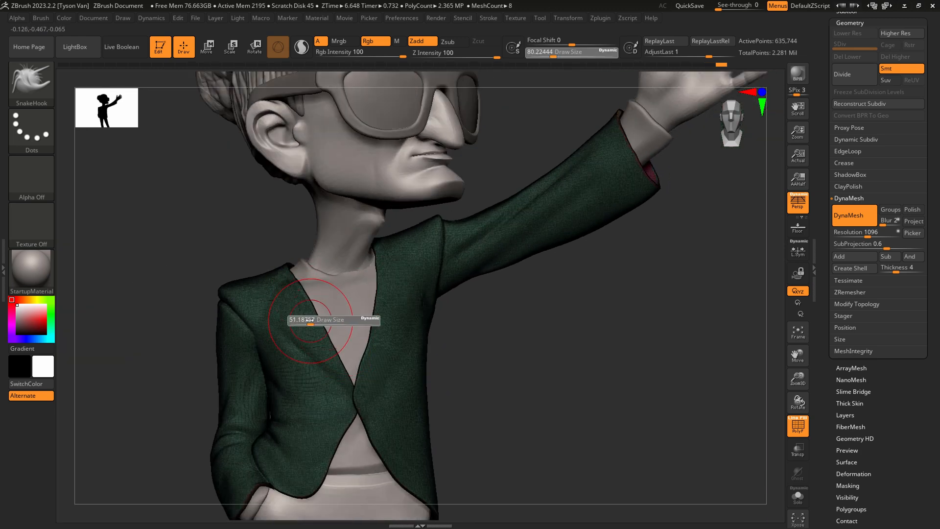
pyautogui.moveTo(330, 333); pyautogui.dragTo(438, 360, button='right')
# Adjust the jacket's back hem above the trousers with SnakeHook, reducing the draw size to about 18 and 7.
pyautogui.moveTo(384, 393); pyautogui.dragTo(534, 221, button='right')
pyautogui.moveTo(408, 337); pyautogui.dragTo(389, 334, button='right')
pyautogui.press('s')
pyautogui.moveTo(373, 336); pyautogui.dragTo(364, 336)
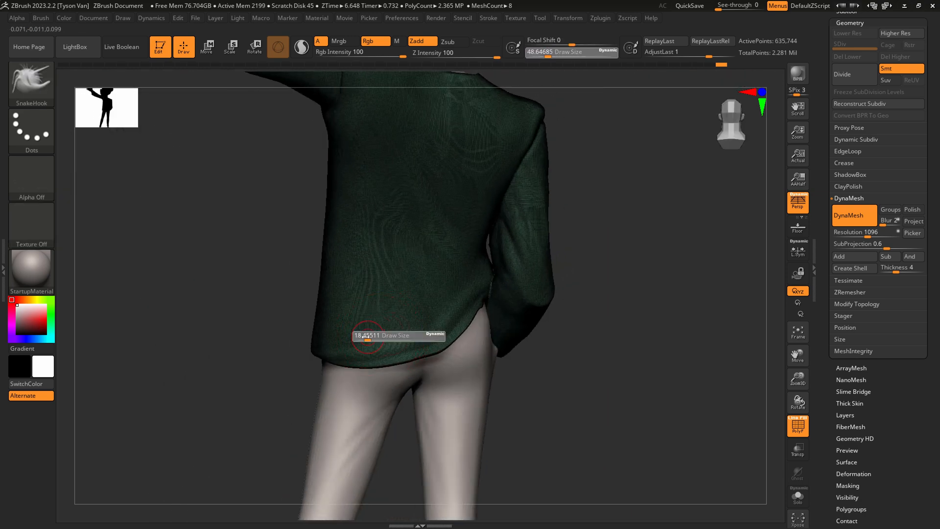
pyautogui.moveTo(364, 335); pyautogui.dragTo(377, 387, button='right')
pyautogui.press('s')
pyautogui.moveTo(365, 331); pyautogui.dragTo(362, 331)
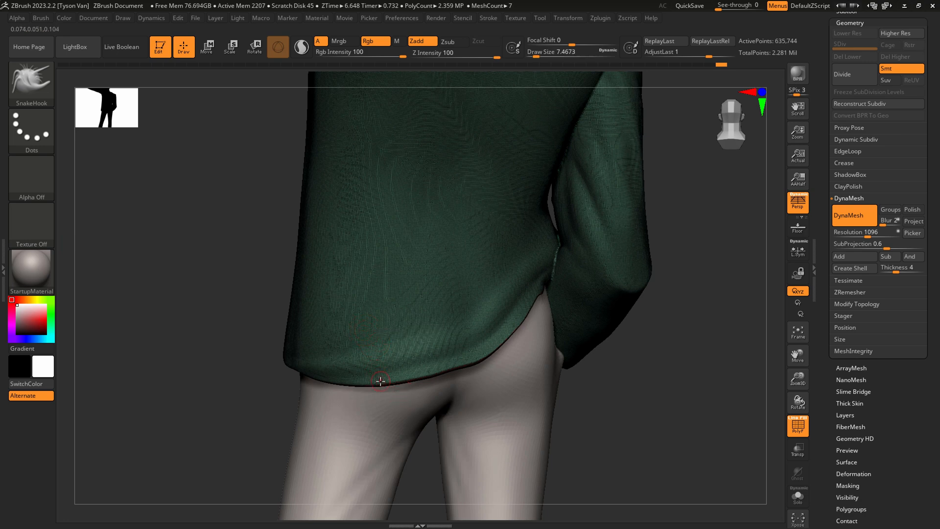
pyautogui.moveTo(379, 380); pyautogui.dragTo(379, 385, button='right')
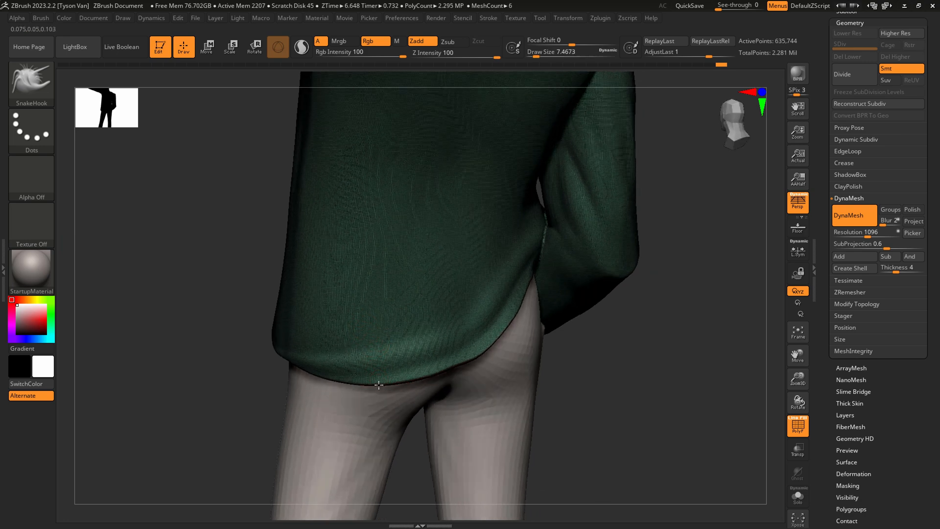
# Isolate the jacket from the other subtools and set the selection brush to SelectLasso.
pyautogui.click(795, 494)
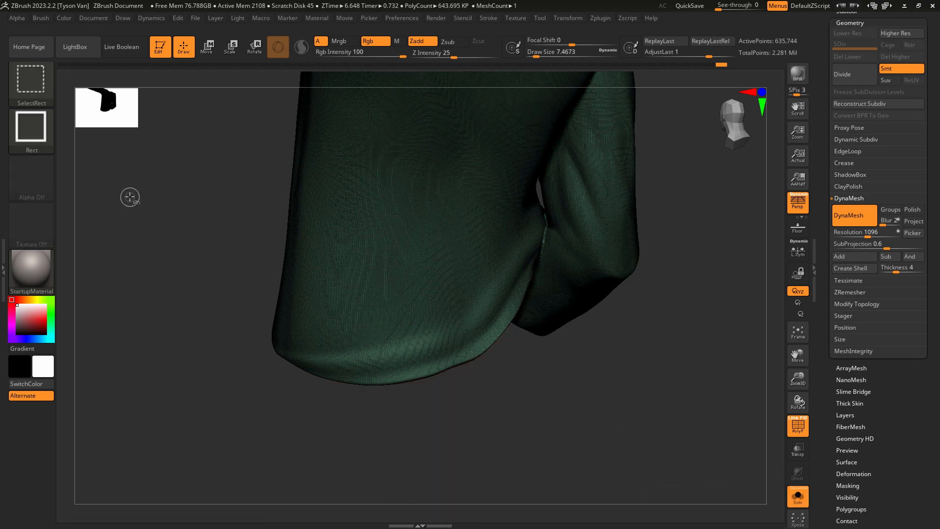
pyautogui.click(37, 82)
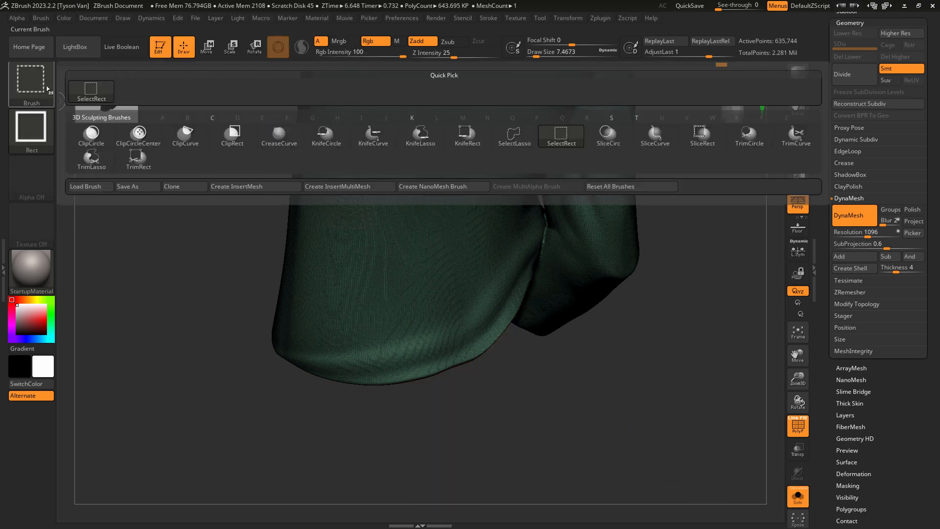
pyautogui.click(514, 134)
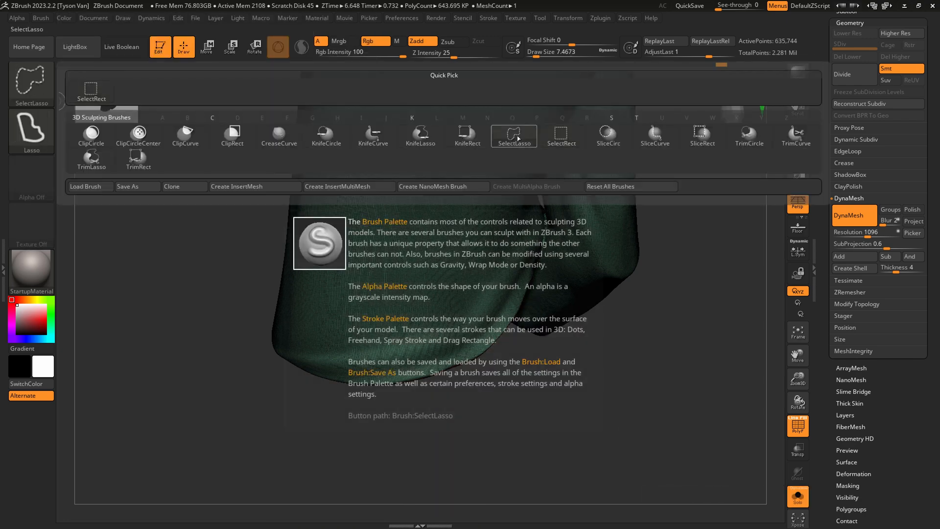
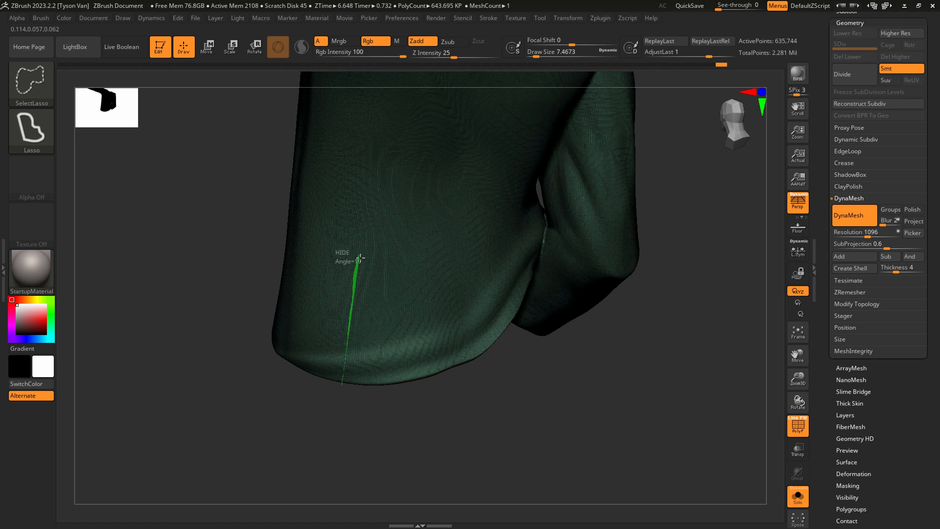
# Cut two narrow vents into the jacket's back hem with SelectLasso, delete the hidden polygons and close the resulting holes.
pyautogui.keyDown('ctrl'); pyautogui.keyDown('shift'); pyautogui.moveTo(360, 257); pyautogui.dragTo(361, 412); pyautogui.keyUp('shift'); pyautogui.keyUp('ctrl')
pyautogui.moveTo(498, 373)
pyautogui.mouseDown()
pyautogui.moveTo(485, 364)
pyautogui.moveTo(471, 384)
pyautogui.moveTo(524, 343)
pyautogui.mouseUp()
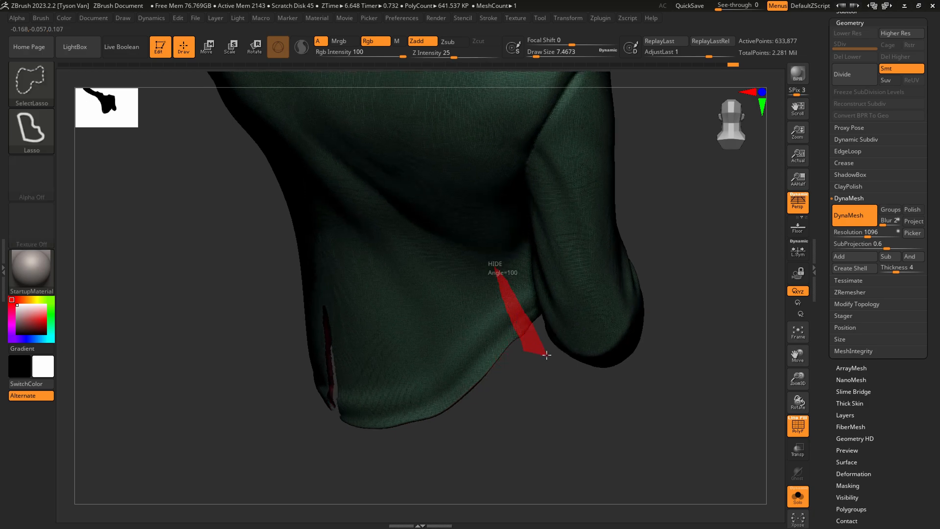
pyautogui.moveTo(547, 354)
pyautogui.keyDown('ctrl'); pyautogui.keyDown('shift'); pyautogui.mouseDown()
pyautogui.moveTo(554, 323)
pyautogui.moveTo(634, 357)
pyautogui.moveTo(612, 344)
pyautogui.moveTo(575, 353)
pyautogui.moveTo(583, 341)
pyautogui.mouseUp(); pyautogui.keyUp('shift'); pyautogui.keyUp('ctrl')
pyautogui.click(857, 304)
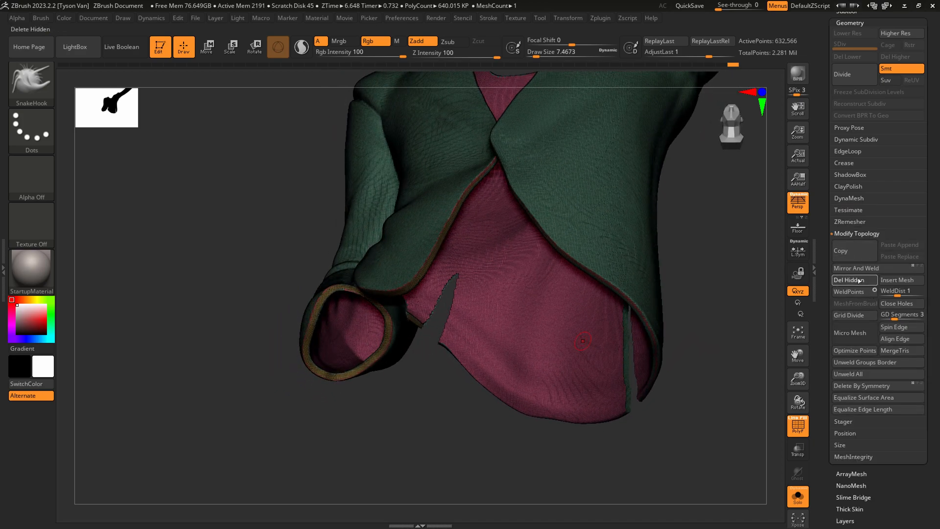
pyautogui.click(859, 280)
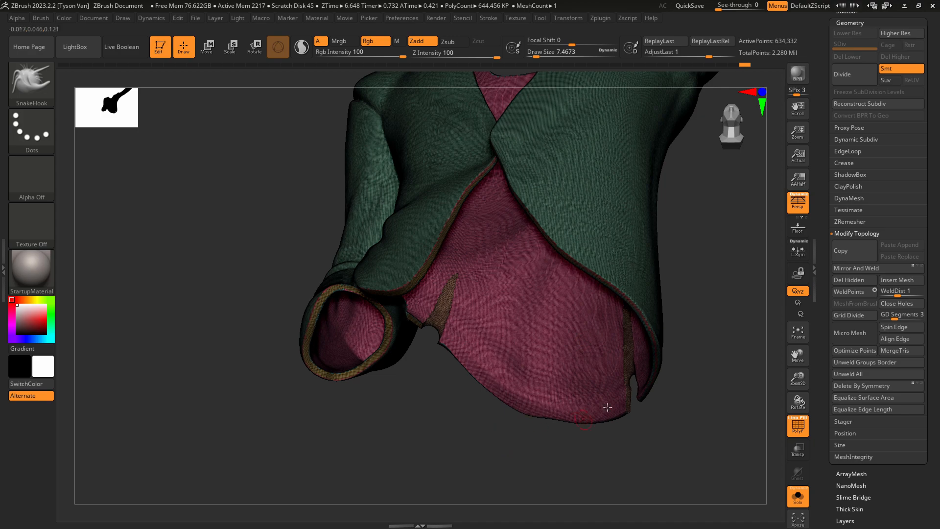
# Open up both vents in the jacket's back hem with SnakeHook at a draw size of about 13.
pyautogui.moveTo(608, 407)
pyautogui.mouseDown(button='right')
pyautogui.moveTo(636, 340)
pyautogui.moveTo(604, 315)
pyautogui.moveTo(665, 399)
pyautogui.moveTo(459, 359)
pyautogui.mouseUp(button='right')
pyautogui.press('s')
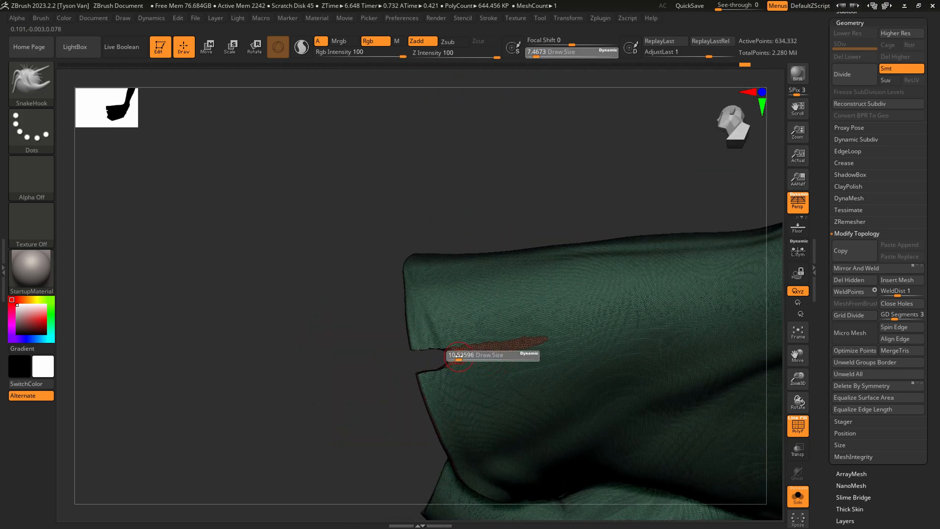
pyautogui.moveTo(459, 359); pyautogui.dragTo(466, 354)
pyautogui.moveTo(468, 355); pyautogui.dragTo(490, 357, button='right')
pyautogui.moveTo(465, 355); pyautogui.dragTo(539, 340)
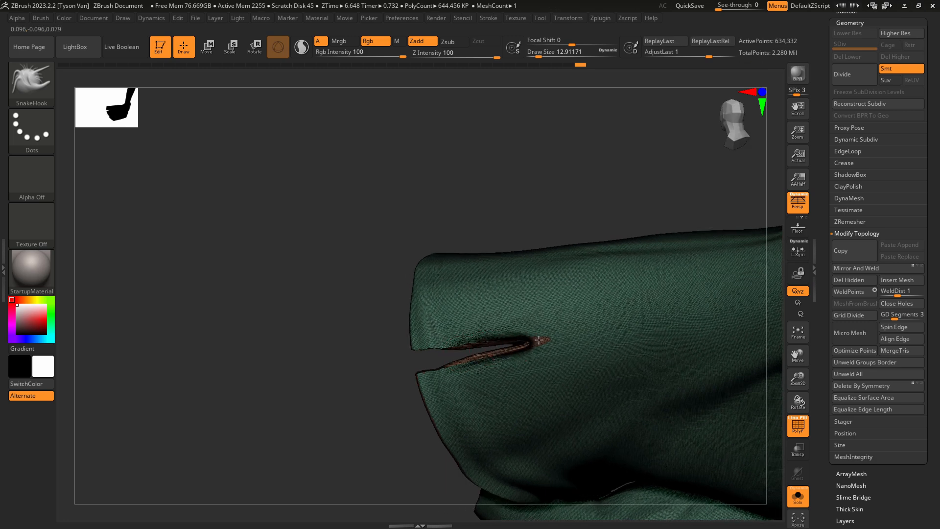
pyautogui.press('shift')
pyautogui.moveTo(478, 318)
pyautogui.keyDown('alt'); pyautogui.mouseDown(button='right')
pyautogui.moveTo(401, 258)
pyautogui.moveTo(458, 360)
pyautogui.moveTo(467, 302)
pyautogui.moveTo(494, 352)
pyautogui.mouseUp(button='right'); pyautogui.keyUp('alt')
pyautogui.moveTo(570, 408)
pyautogui.keyDown('ctrl'); pyautogui.mouseDown(button='right')
pyautogui.moveTo(577, 432)
pyautogui.moveTo(566, 470)
pyautogui.mouseUp(button='right'); pyautogui.keyUp('ctrl')
pyautogui.moveTo(563, 474); pyautogui.dragTo(603, 448)
pyautogui.press('shift')
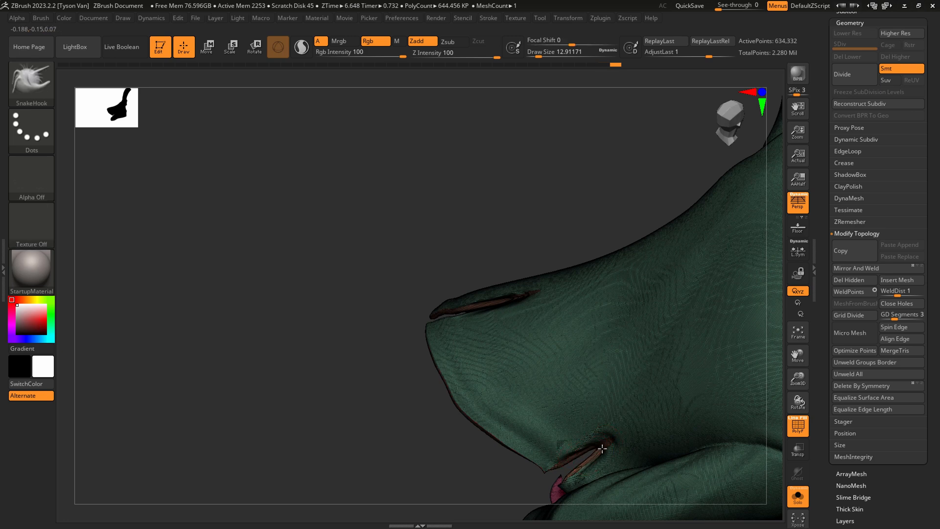
# Remesh the jacket with DynaMesh, smoothing the vent ends and pulling the slits deeper with SnakeHook.
pyautogui.moveTo(298, 489)
pyautogui.keyDown('ctrl'); pyautogui.mouseDown()
pyautogui.moveTo(332, 393)
pyautogui.moveTo(376, 343)
pyautogui.mouseUp(); pyautogui.keyUp('ctrl')
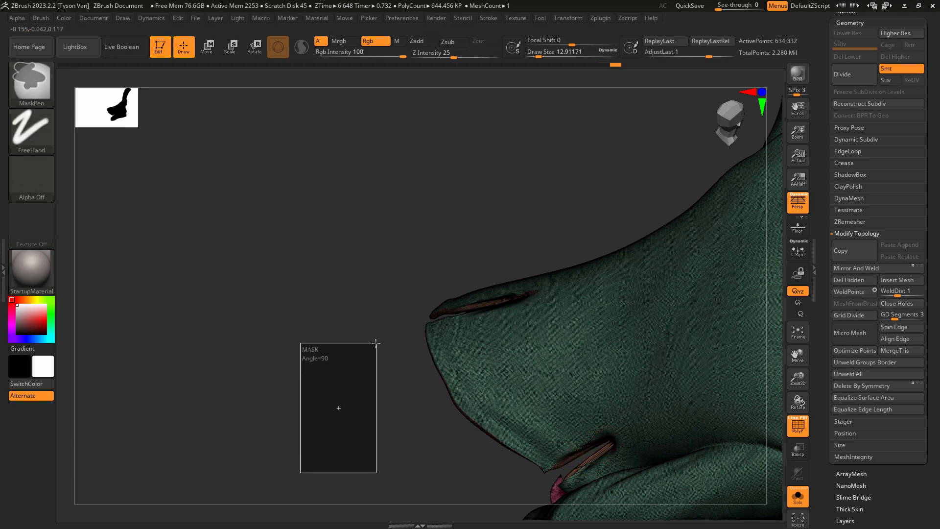
pyautogui.press('shift')
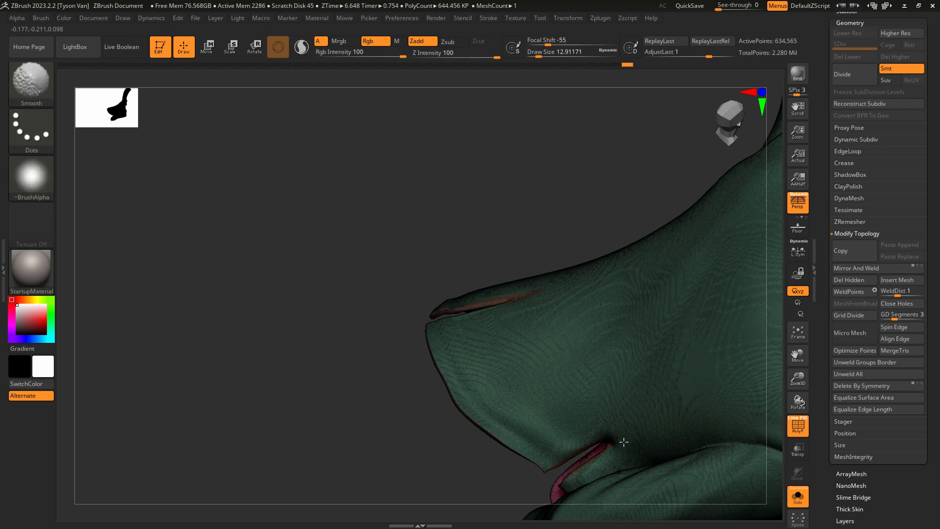
pyautogui.moveTo(615, 437); pyautogui.dragTo(612, 439, button='right')
pyautogui.moveTo(544, 398)
pyautogui.mouseDown(button='right')
pyautogui.moveTo(473, 289)
pyautogui.moveTo(492, 285)
pyautogui.moveTo(480, 292)
pyautogui.mouseUp(button='right')
pyautogui.moveTo(478, 293); pyautogui.dragTo(495, 280)
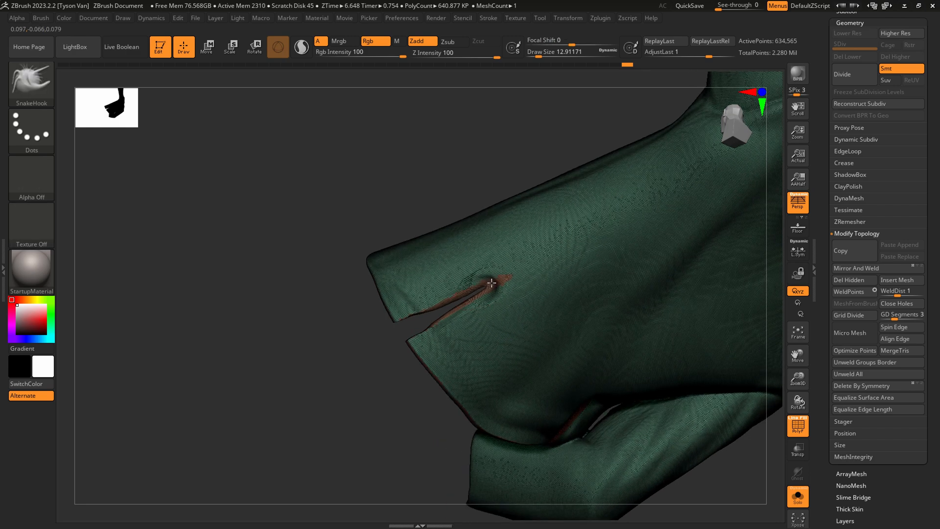
pyautogui.moveTo(494, 281)
pyautogui.mouseDown(button='right')
pyautogui.moveTo(482, 282)
pyautogui.moveTo(493, 284)
pyautogui.mouseUp(button='right')
pyautogui.moveTo(478, 293); pyautogui.dragTo(505, 278)
pyautogui.press('ctrl')
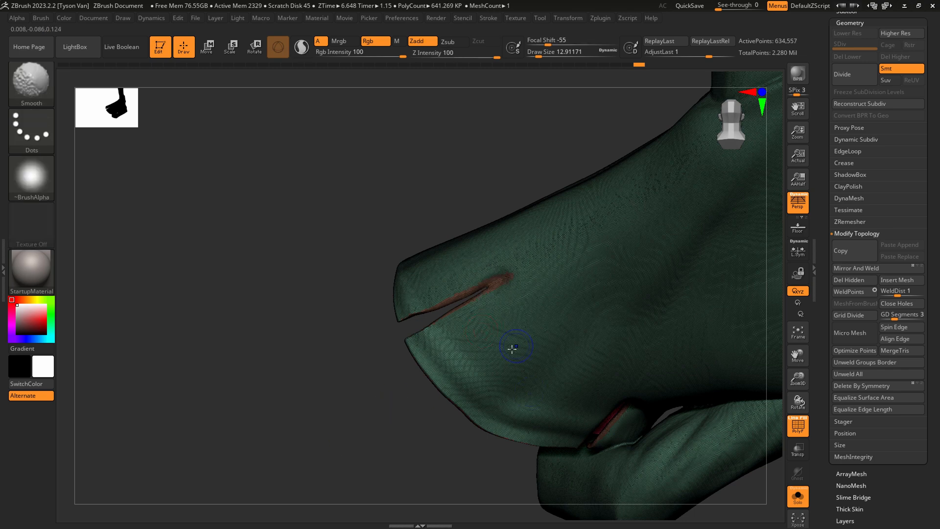
# Turn off the polyframe display and reshape the back hem between the vents with SnakeHook at draw sizes of about 35 and 25.
pyautogui.hotkey('shift', 'f')
pyautogui.moveTo(506, 343); pyautogui.dragTo(456, 314, button='right')
pyautogui.press('s')
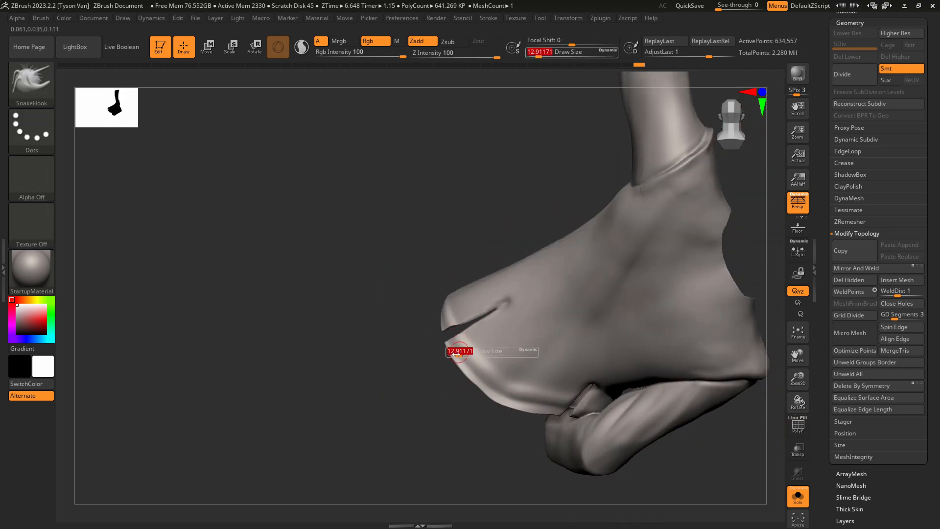
pyautogui.moveTo(459, 354)
pyautogui.mouseDown()
pyautogui.moveTo(448, 357)
pyautogui.moveTo(488, 400)
pyautogui.moveTo(546, 422)
pyautogui.moveTo(500, 397)
pyautogui.moveTo(503, 410)
pyautogui.mouseUp()
pyautogui.press('s')
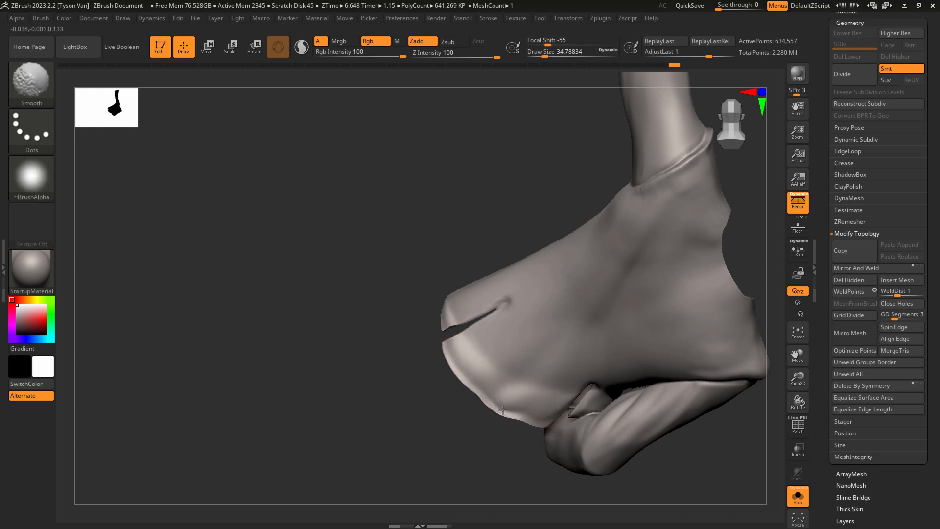
pyautogui.moveTo(568, 405); pyautogui.dragTo(539, 411, button='right')
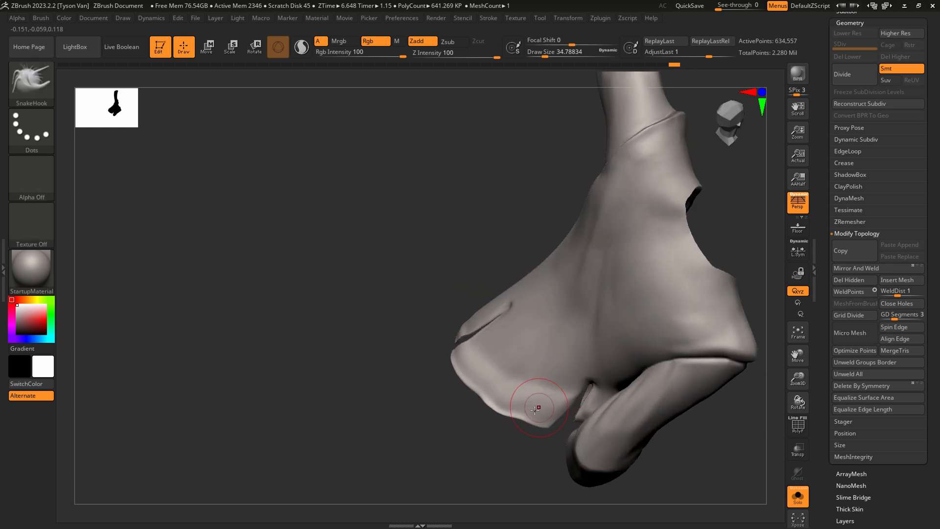
pyautogui.moveTo(538, 410); pyautogui.dragTo(554, 431)
pyautogui.moveTo(586, 402); pyautogui.dragTo(594, 358, button='right')
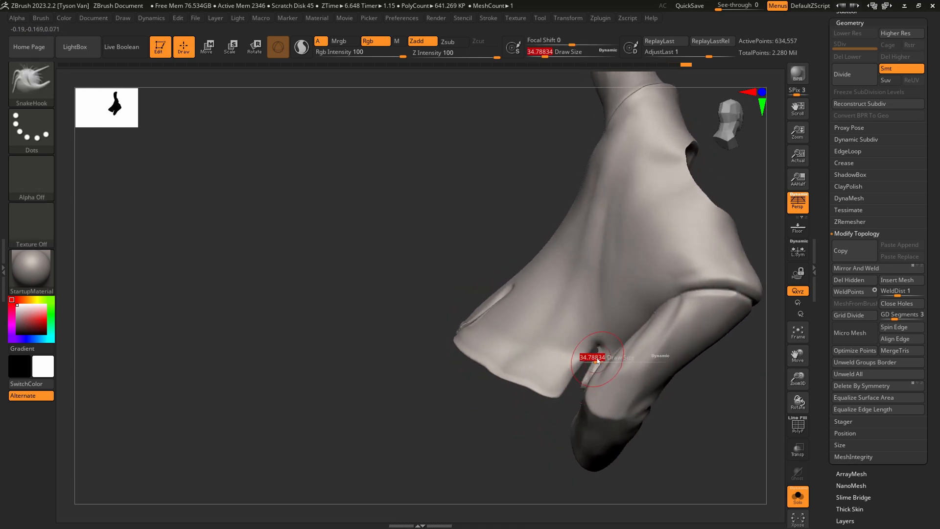
# Sharpen the vent edge near the sleeve and its hem corner with the Pinch brush at a draw size of about 25.
pyautogui.click(35, 87)
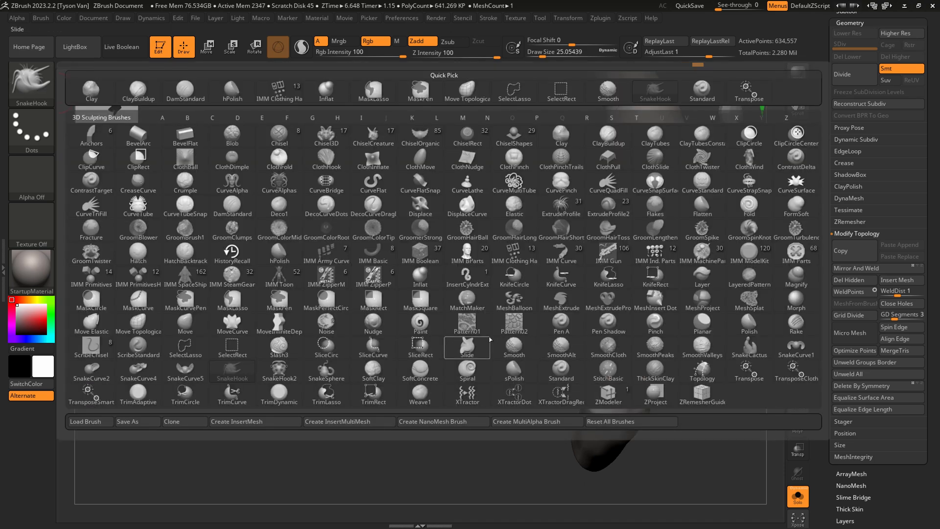
pyautogui.press('p')
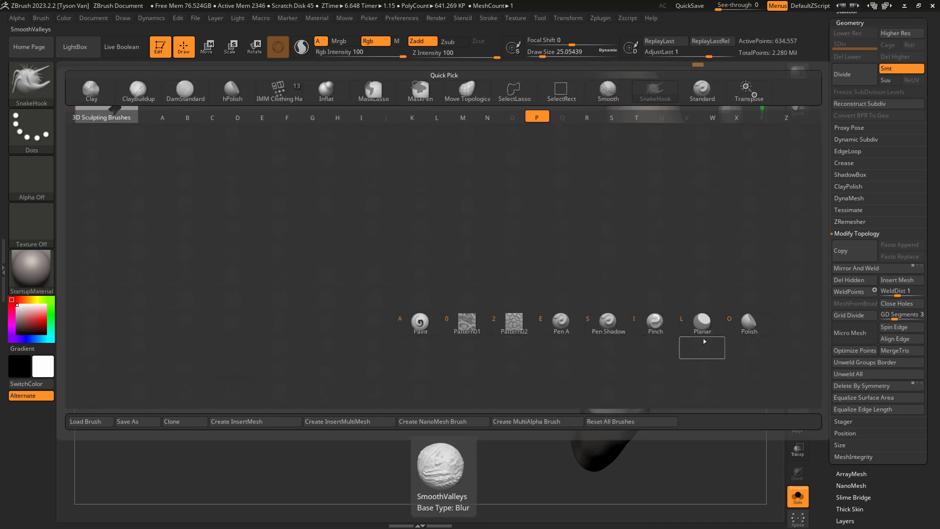
pyautogui.click(650, 327)
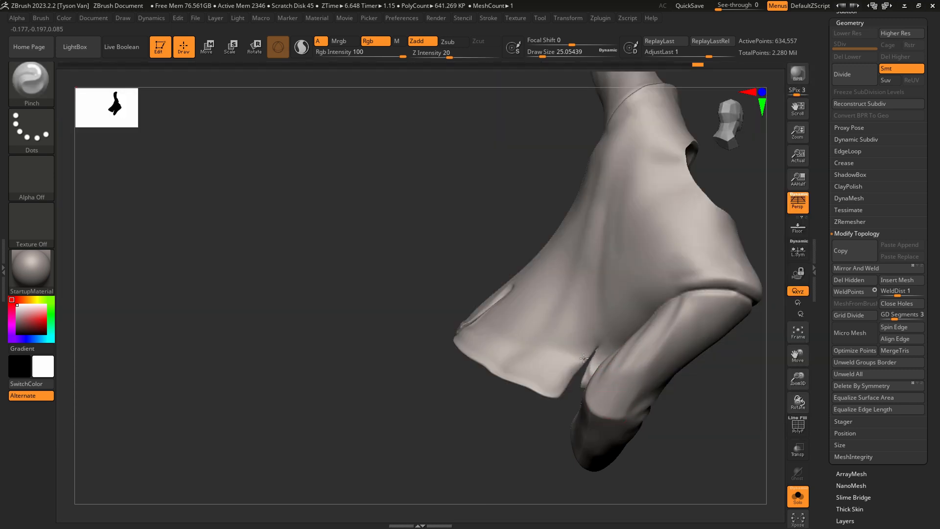
pyautogui.moveTo(584, 358); pyautogui.dragTo(555, 390)
# Pinch the seam where the raised sleeve meets the shoulder, reducing the draw size to about 11.
pyautogui.moveTo(555, 382)
pyautogui.mouseDown(button='right')
pyautogui.moveTo(498, 285)
pyautogui.moveTo(477, 307)
pyautogui.moveTo(497, 361)
pyautogui.moveTo(546, 347)
pyautogui.moveTo(506, 189)
pyautogui.mouseUp(button='right')
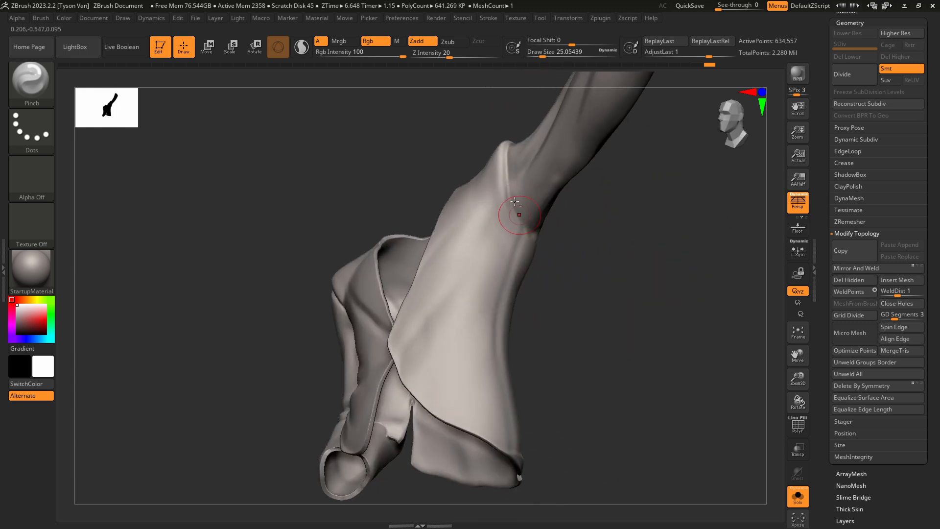
pyautogui.moveTo(512, 156)
pyautogui.keyDown('alt'); pyautogui.mouseDown(button='right')
pyautogui.moveTo(507, 210)
pyautogui.moveTo(515, 226)
pyautogui.mouseUp(button='right'); pyautogui.keyUp('alt')
pyautogui.press('s')
pyautogui.moveTo(516, 225); pyautogui.dragTo(509, 222)
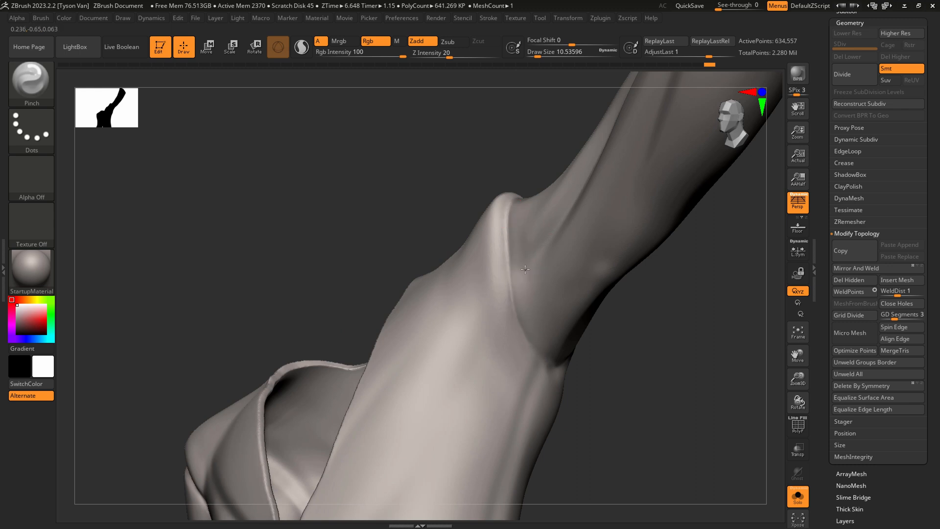
pyautogui.moveTo(525, 269); pyautogui.dragTo(508, 218, button='right')
# Carve the front of the raised sleeve's armhole seam with DamStandard at a draw size of about 22.
pyautogui.press('b')
pyautogui.press('d')
pyautogui.press('s')
pyautogui.press('s')
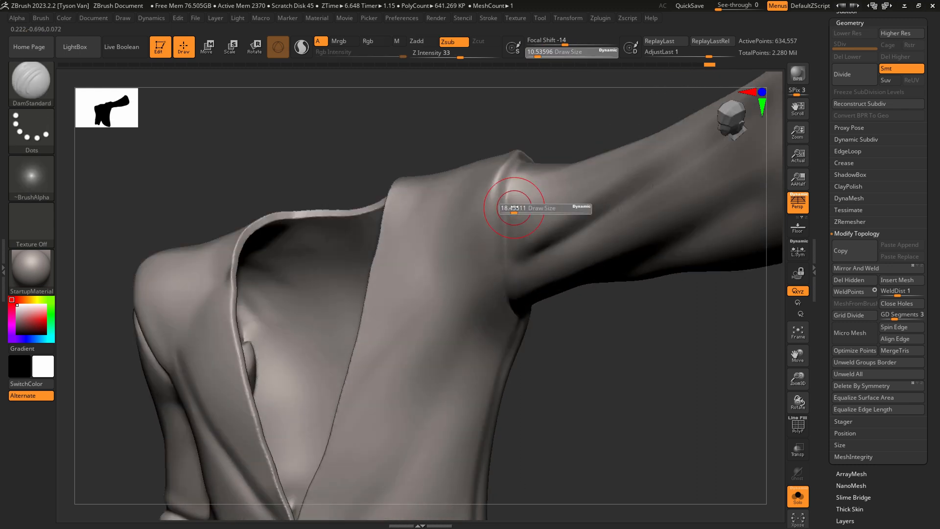
pyautogui.moveTo(514, 207); pyautogui.dragTo(516, 208)
pyautogui.moveTo(524, 158); pyautogui.dragTo(503, 263)
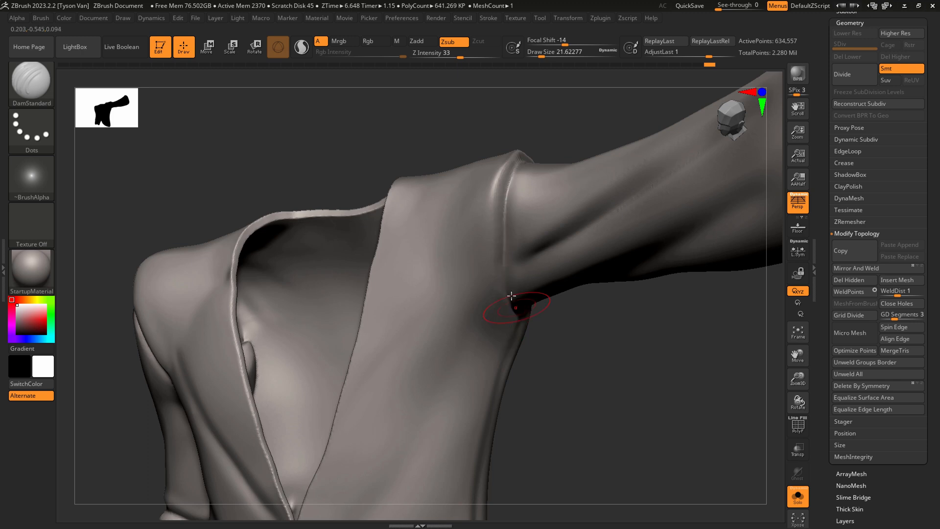
pyautogui.moveTo(522, 312); pyautogui.dragTo(514, 294, button='right')
# Continue the armhole seam under the raised arm and around the back with DamStandard at a draw size of about 17.
pyautogui.press('s')
pyautogui.moveTo(515, 294)
pyautogui.mouseDown()
pyautogui.moveTo(522, 314)
pyautogui.moveTo(559, 322)
pyautogui.mouseUp()
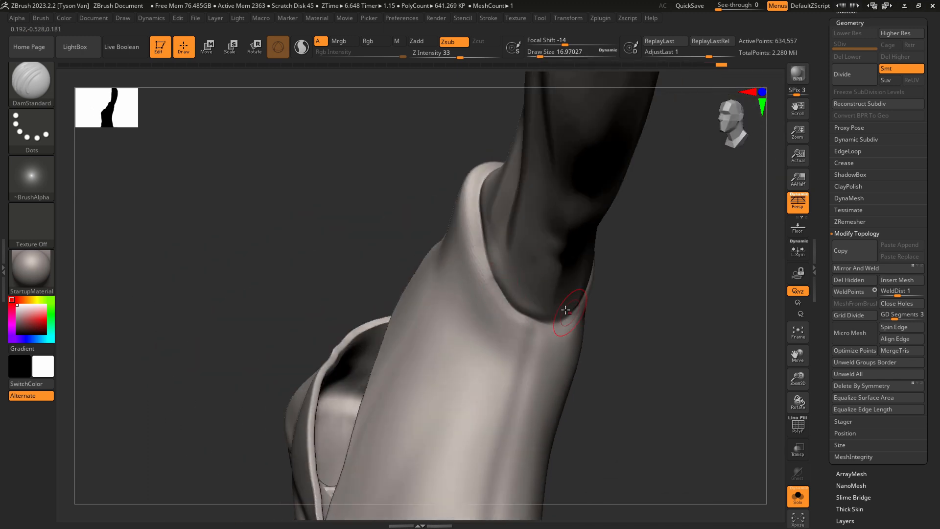
pyautogui.moveTo(566, 310)
pyautogui.mouseDown(button='right')
pyautogui.moveTo(549, 324)
pyautogui.moveTo(593, 297)
pyautogui.mouseUp(button='right')
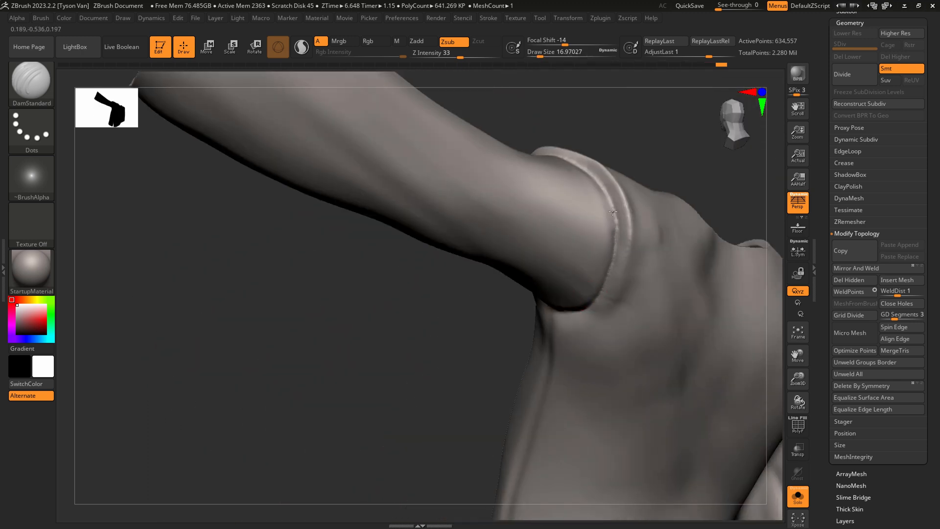
pyautogui.moveTo(613, 211); pyautogui.dragTo(616, 234)
pyautogui.moveTo(611, 207); pyautogui.dragTo(644, 260, button='right')
# Carve long diagonal folds across the jacket's back from armhole to vent with DamStandard at a draw size of about 33, and smooth them.
pyautogui.moveTo(686, 380)
pyautogui.keyDown('alt'); pyautogui.mouseDown(button='right')
pyautogui.moveTo(550, 326)
pyautogui.moveTo(431, 245)
pyautogui.moveTo(413, 209)
pyautogui.moveTo(396, 208)
pyautogui.mouseUp(button='right'); pyautogui.keyUp('alt')
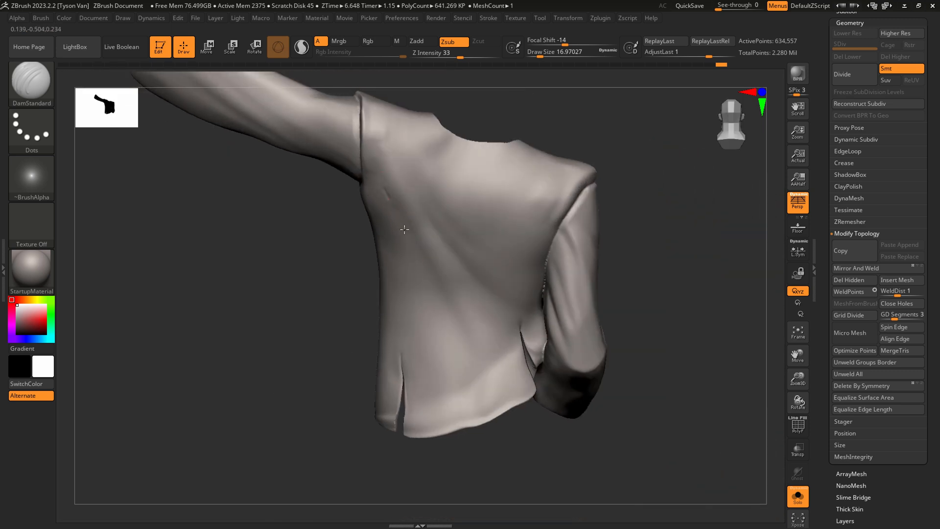
pyautogui.moveTo(405, 230); pyautogui.dragTo(488, 370)
pyautogui.press('s')
pyautogui.moveTo(408, 253); pyautogui.dragTo(412, 253)
pyautogui.keyDown('shift'); pyautogui.moveTo(385, 194); pyautogui.dragTo(386, 199); pyautogui.keyUp('shift')
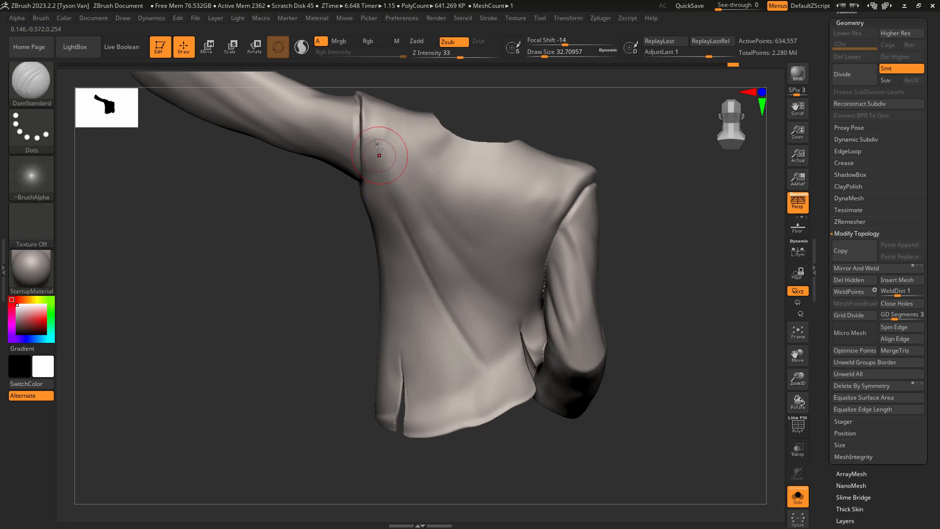
pyautogui.moveTo(380, 151)
pyautogui.mouseDown()
pyautogui.moveTo(448, 272)
pyautogui.moveTo(490, 303)
pyautogui.mouseUp()
pyautogui.moveTo(392, 158); pyautogui.dragTo(497, 327)
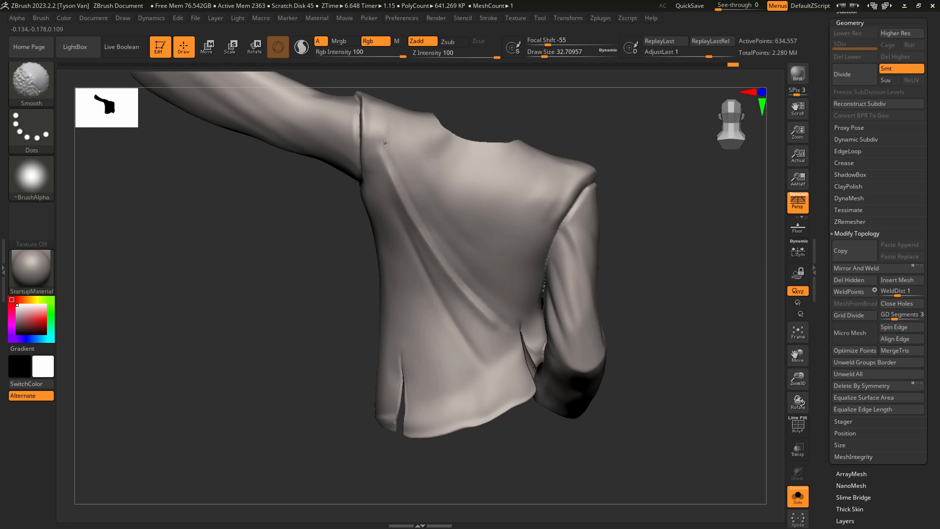
pyautogui.moveTo(522, 344)
pyautogui.mouseDown(button='right')
pyautogui.moveTo(477, 343)
pyautogui.moveTo(520, 343)
pyautogui.mouseUp(button='right')
pyautogui.moveTo(522, 331); pyautogui.dragTo(529, 358)
pyautogui.moveTo(525, 342)
pyautogui.mouseDown(button='right')
pyautogui.moveTo(556, 342)
pyautogui.moveTo(427, 236)
pyautogui.mouseUp(button='right')
pyautogui.moveTo(488, 342)
pyautogui.keyDown('ctrl'); pyautogui.mouseDown(button='right')
pyautogui.moveTo(466, 325)
pyautogui.moveTo(439, 338)
pyautogui.moveTo(456, 323)
pyautogui.moveTo(443, 341)
pyautogui.moveTo(431, 293)
pyautogui.moveTo(444, 320)
pyautogui.moveTo(440, 302)
pyautogui.mouseUp(button='right'); pyautogui.keyUp('ctrl')
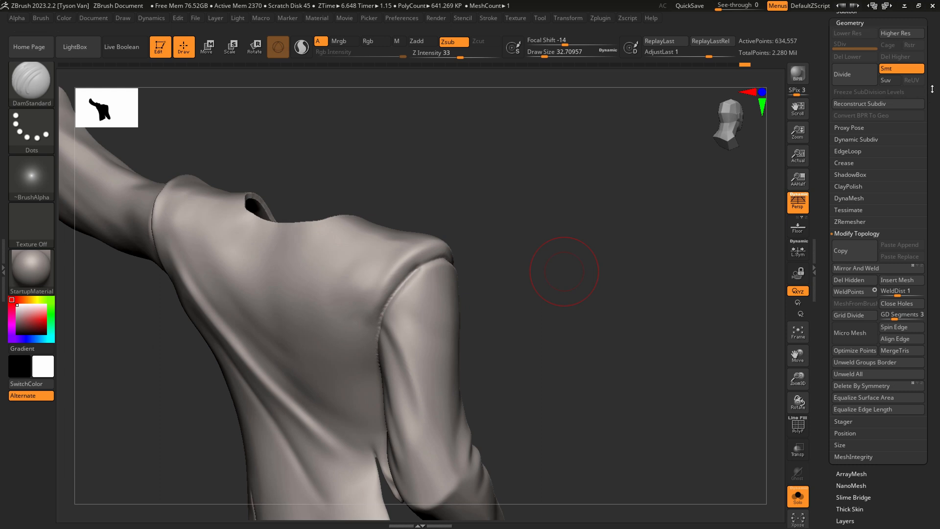
# Load Smooth Stronger from the LightBox Smooth brushes as the smoothing brush.
pyautogui.scroll(5, 918, 159)
pyautogui.scroll(1, 852, 190)
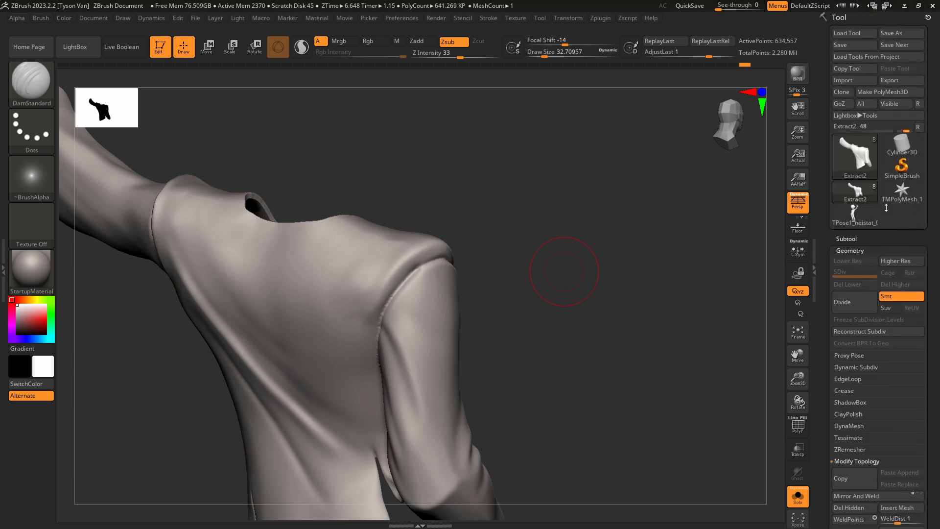
pyautogui.click(853, 116)
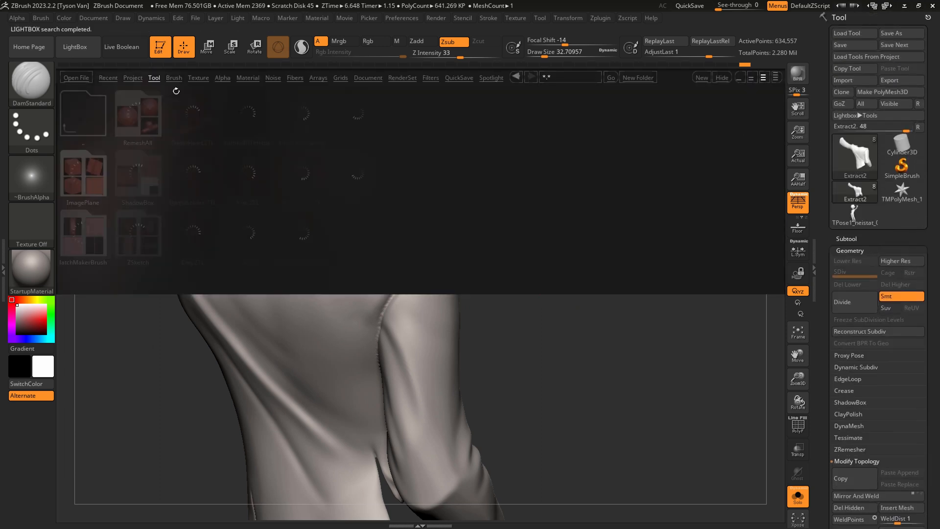
pyautogui.click(174, 78)
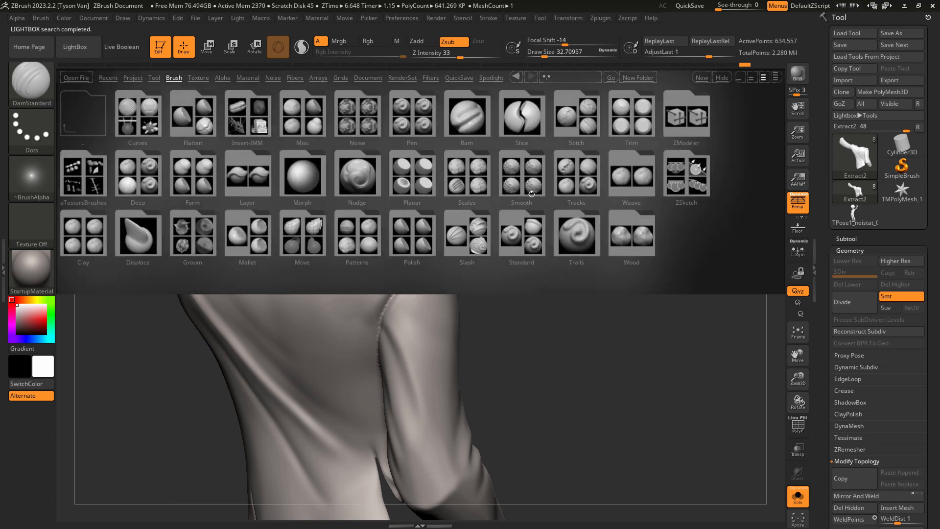
pyautogui.click(518, 179)
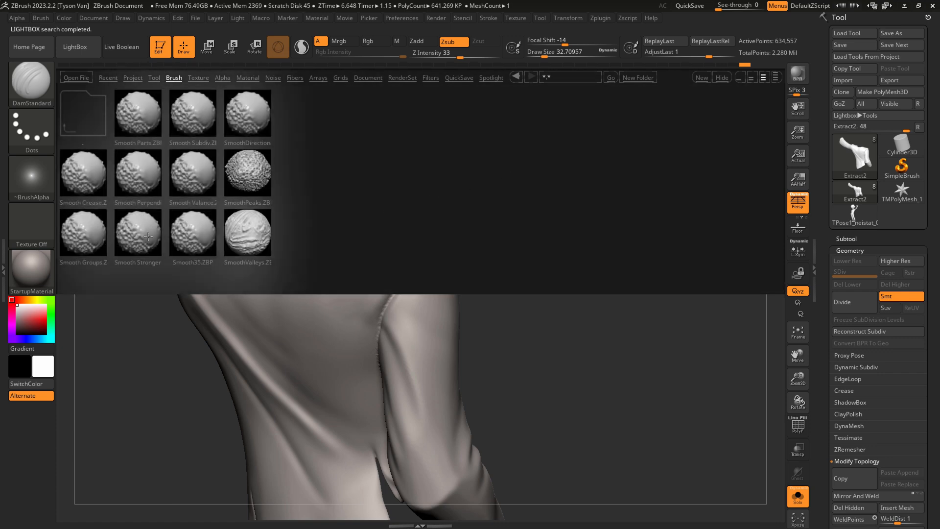
pyautogui.doubleClick(140, 235)
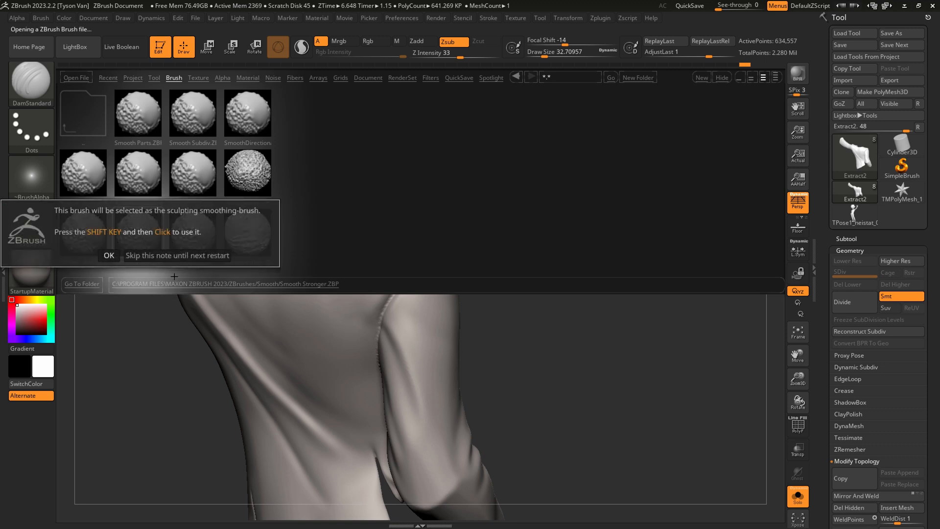
pyautogui.click(109, 256)
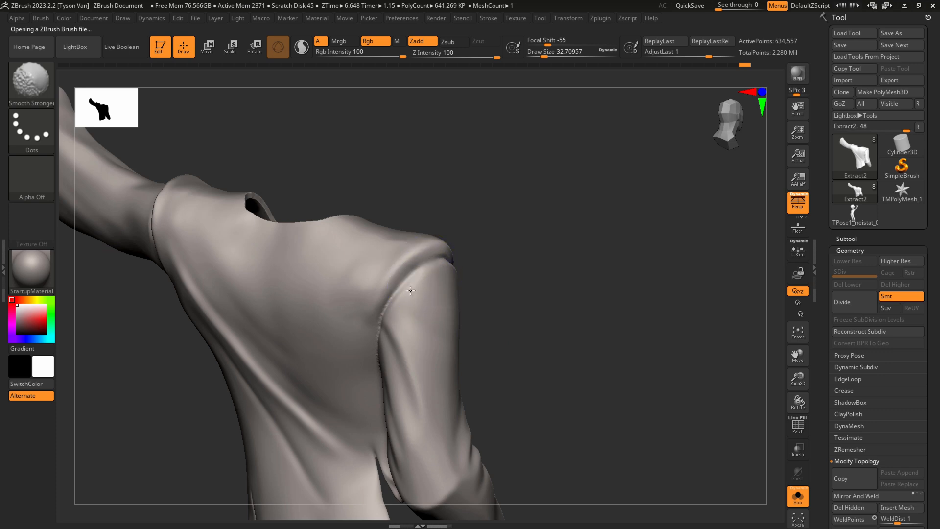
# Smooth and recarve the lowered sleeve's armhole seam over the shoulder and back with DamStandard at a draw size of about 9.
pyautogui.moveTo(410, 290)
pyautogui.keyDown('shift'); pyautogui.mouseDown()
pyautogui.moveTo(387, 343)
pyautogui.moveTo(411, 268)
pyautogui.moveTo(418, 273)
pyautogui.mouseUp(); pyautogui.keyUp('shift')
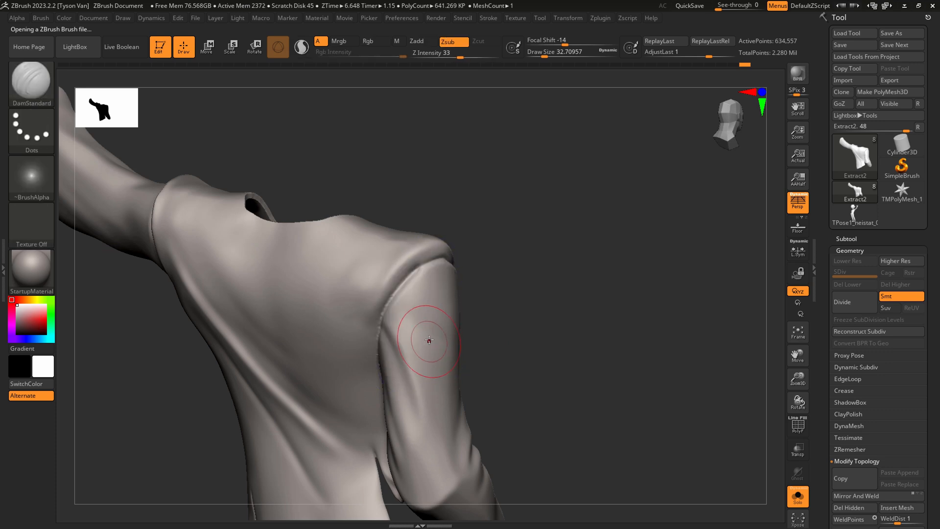
pyautogui.moveTo(429, 340)
pyautogui.keyDown('shift'); pyautogui.mouseDown(button='right')
pyautogui.moveTo(418, 325)
pyautogui.moveTo(392, 325)
pyautogui.mouseUp(button='right'); pyautogui.keyUp('shift')
pyautogui.press('s')
pyautogui.moveTo(389, 325); pyautogui.dragTo(381, 324)
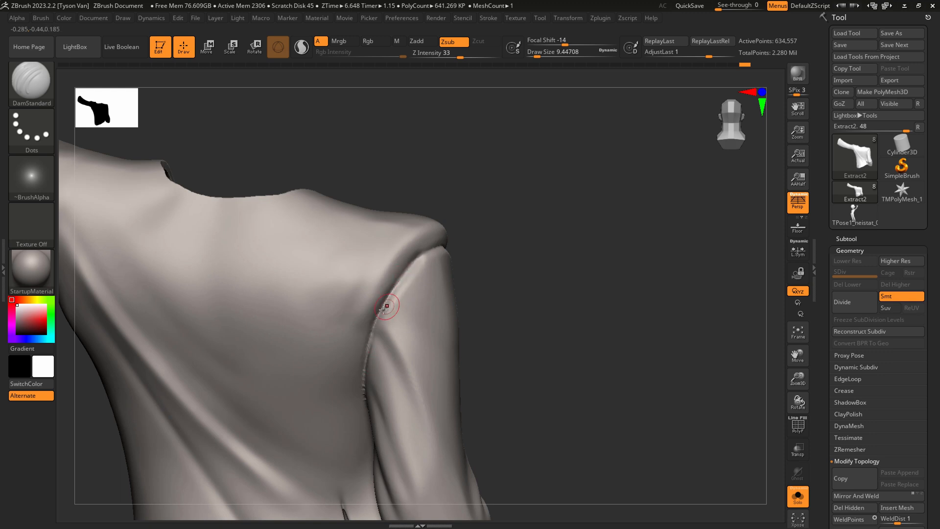
pyautogui.moveTo(442, 248); pyautogui.dragTo(407, 274, button='right')
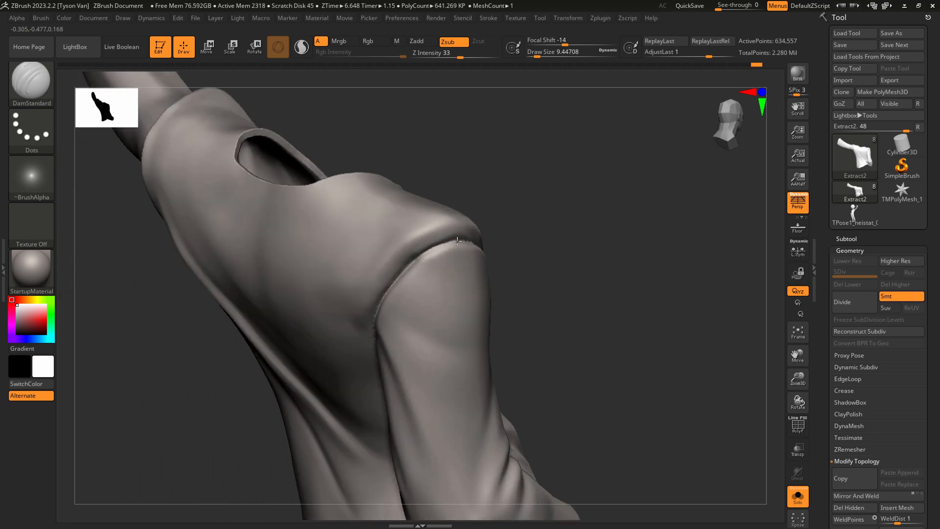
pyautogui.moveTo(458, 241)
pyautogui.mouseDown(button='right')
pyautogui.moveTo(426, 257)
pyautogui.moveTo(470, 149)
pyautogui.mouseUp(button='right')
# Set the Smooth Stronger brush's Z Intensity to 24 and turn off its Rgb colour painting.
pyautogui.press('shift')
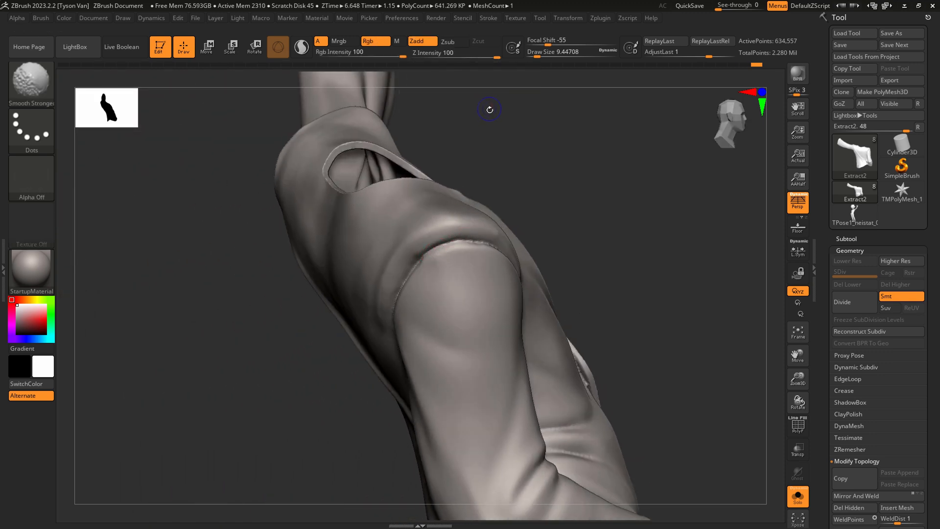
pyautogui.keyDown('shift'); pyautogui.click(454, 54); pyautogui.keyUp('shift')
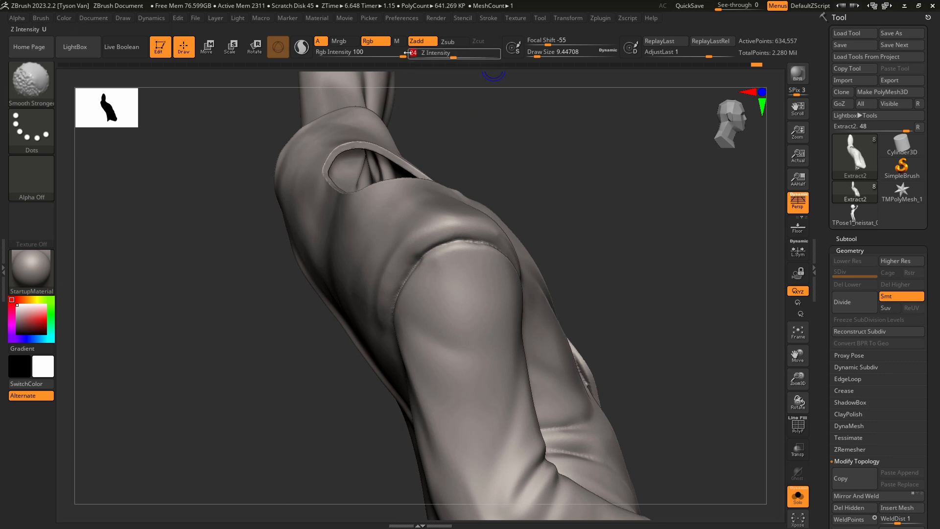
pyautogui.click(378, 40)
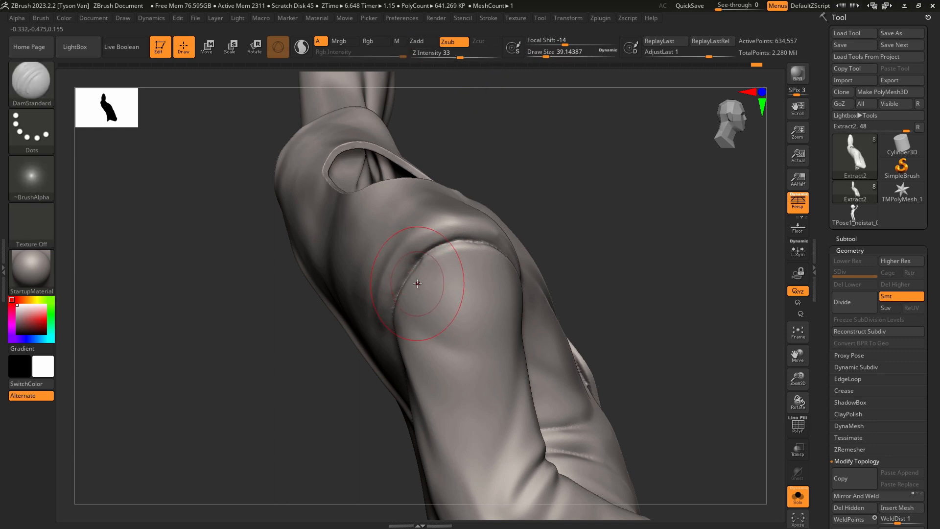
# Nudge the jacket's edge along the lowered arm's armhole seam with SnakeHook at a draw size of about 31.
pyautogui.moveTo(412, 279); pyautogui.dragTo(420, 279, button='right')
pyautogui.press('b')
pyautogui.press('s')
pyautogui.press('h')
pyautogui.press('s')
pyautogui.moveTo(411, 283); pyautogui.dragTo(410, 283)
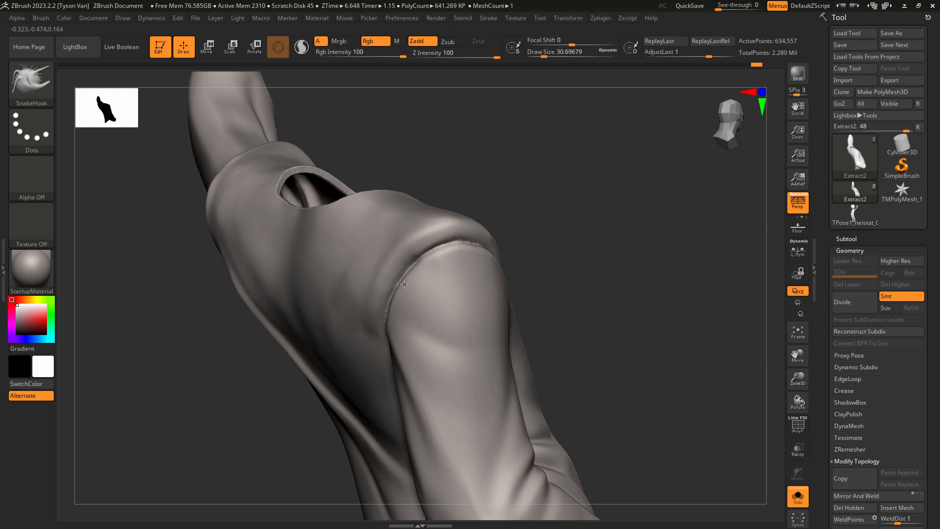
pyautogui.moveTo(410, 283); pyautogui.dragTo(415, 281, button='right')
# Shape the lowered shoulder's edge and the back of its armhole with SnakeHook at draw sizes of about 37 and 22.
pyautogui.press('s')
pyautogui.moveTo(402, 268); pyautogui.dragTo(418, 235)
pyautogui.press('s')
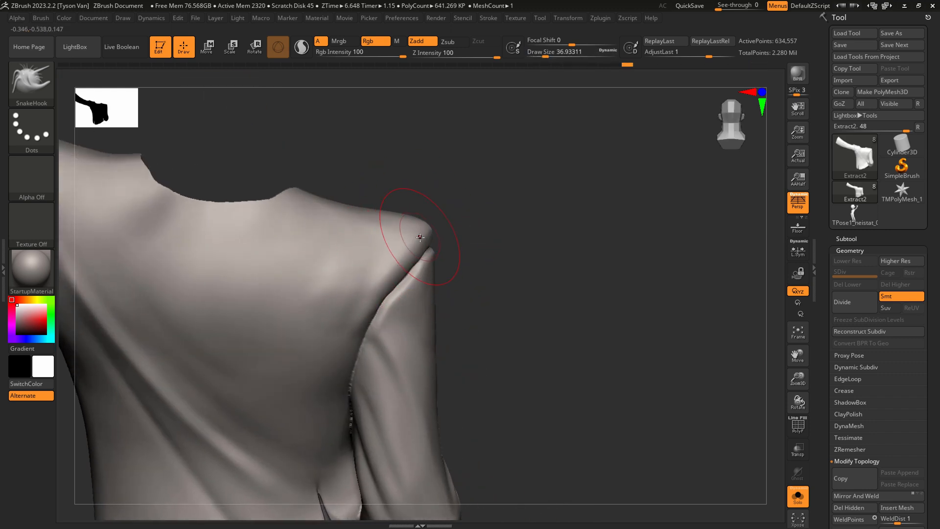
pyautogui.moveTo(380, 299); pyautogui.dragTo(385, 298, button='right')
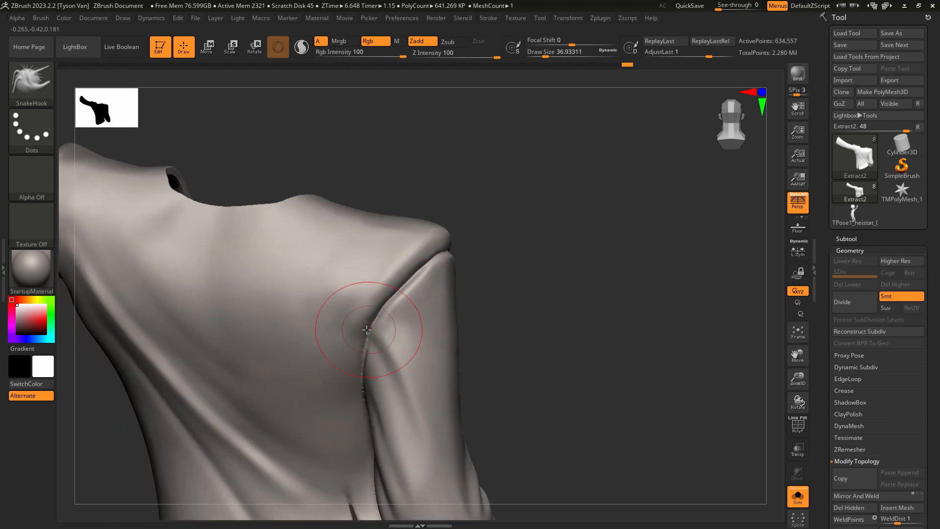
pyautogui.moveTo(369, 325); pyautogui.dragTo(383, 309)
pyautogui.press('[')
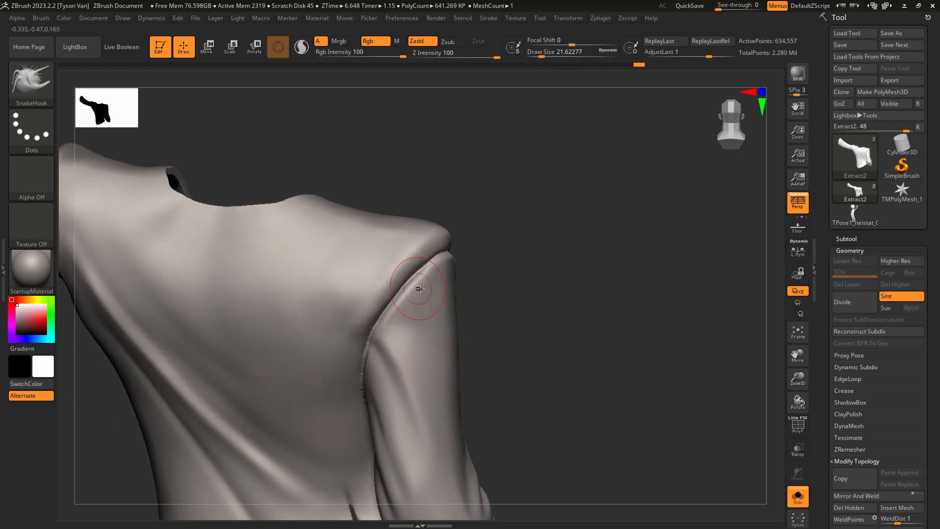
pyautogui.moveTo(421, 289)
pyautogui.mouseDown(button='right')
pyautogui.moveTo(411, 293)
pyautogui.moveTo(420, 292)
pyautogui.mouseUp(button='right')
# Recut the back of the lowered shoulder's armhole seam with DamStandard at a draw size of about 22.
pyautogui.press('b')
pyautogui.press('d')
pyautogui.press('s')
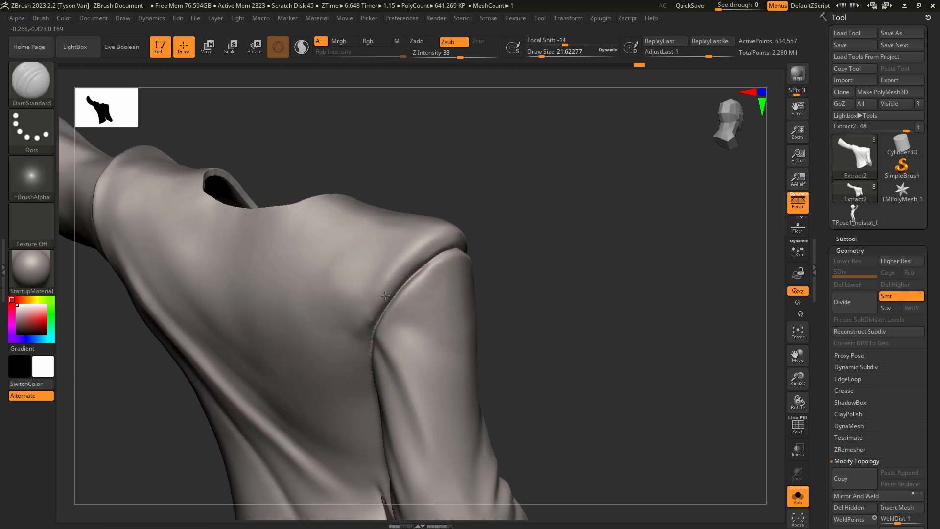
pyautogui.moveTo(400, 280); pyautogui.dragTo(449, 241)
# Flatten the jacket surface beside the lowered shoulder's back seam with hPolish at a draw size of about 22.
pyautogui.press('b')
pyautogui.press('h')
pyautogui.press('p')
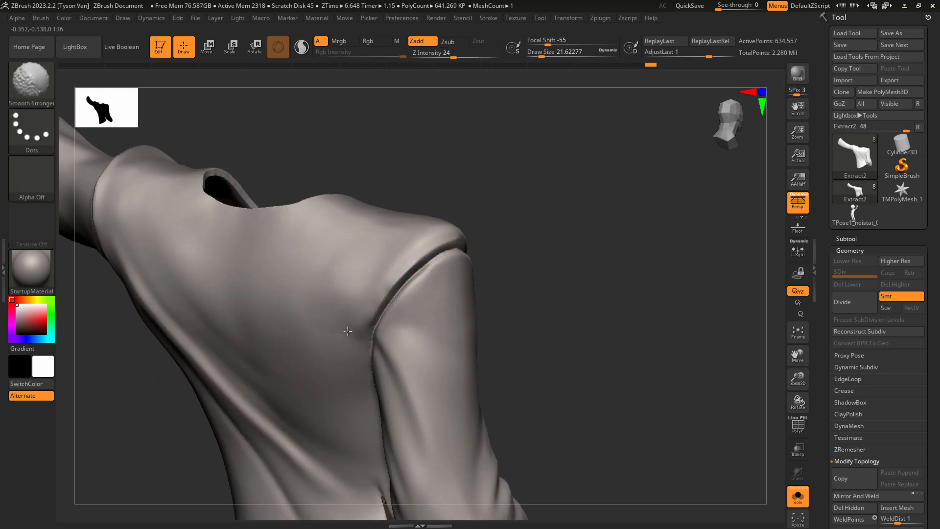
pyautogui.moveTo(433, 239); pyautogui.dragTo(418, 240, button='right')
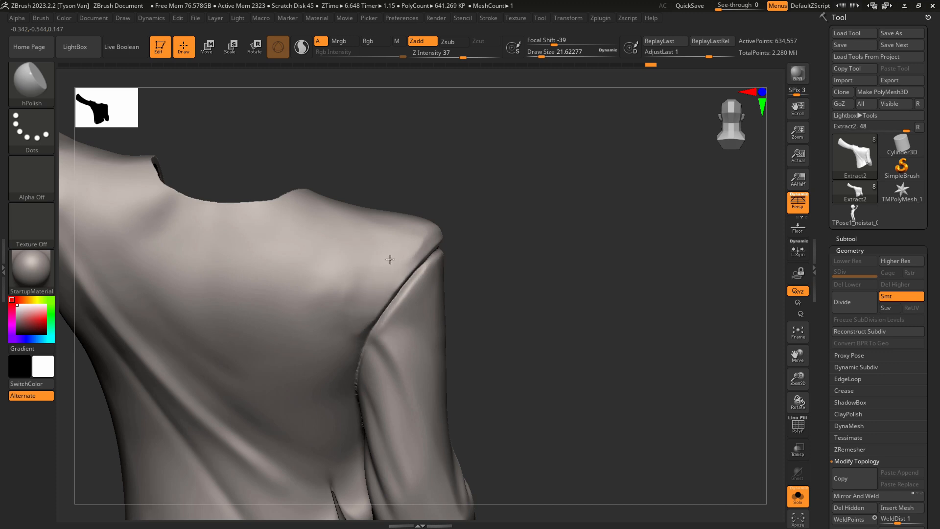
pyautogui.moveTo(390, 361)
pyautogui.keyDown('ctrl'); pyautogui.mouseDown(button='right')
pyautogui.moveTo(411, 279)
pyautogui.moveTo(378, 274)
pyautogui.mouseUp(button='right'); pyautogui.keyUp('ctrl')
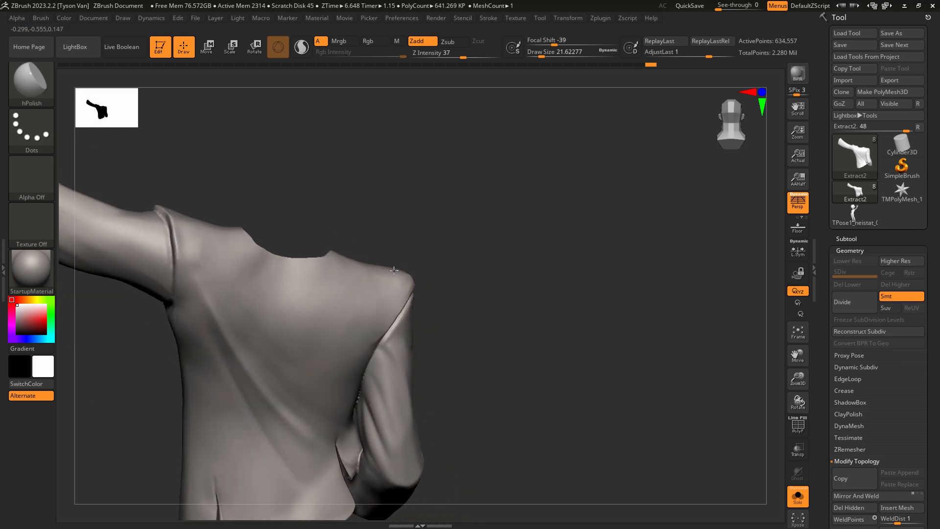
# Polish the back of the raised shoulder beside its armhole seam with hPolish at a draw size of about 22.
pyautogui.moveTo(190, 233); pyautogui.dragTo(206, 229, button='right')
pyautogui.press('s')
pyautogui.moveTo(181, 208); pyautogui.dragTo(186, 235)
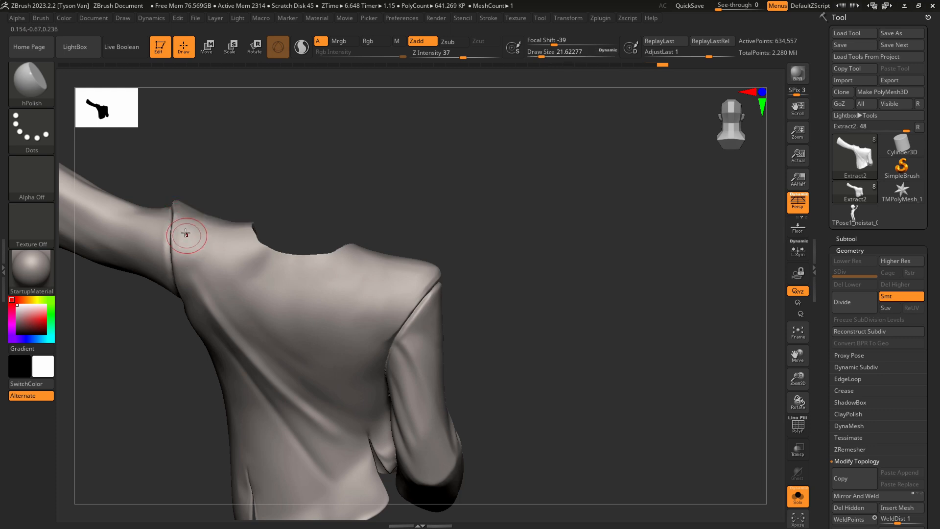
pyautogui.moveTo(185, 234); pyautogui.dragTo(184, 218, button='right')
# Pull the raised shoulder's peak outward from the back with SnakeHook at a draw size of about 37.
pyautogui.press('b')
pyautogui.press('s')
pyautogui.press('h')
pyautogui.press('s')
pyautogui.moveTo(176, 219); pyautogui.dragTo(181, 219)
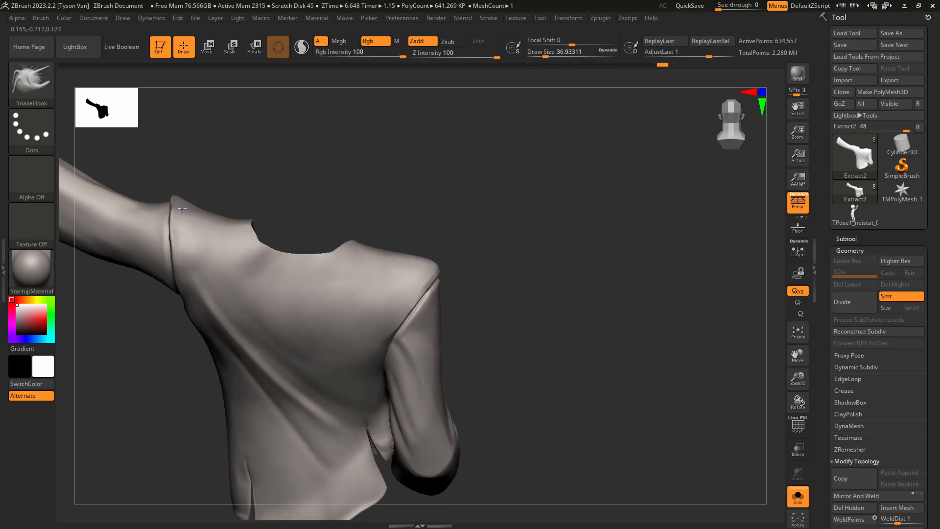
pyautogui.keyDown('ctrl'); pyautogui.moveTo(281, 248); pyautogui.dragTo(290, 203, button='right'); pyautogui.keyUp('ctrl')
# Polish the front edge of the lowered shoulder along its seam with hPolish at a draw size of about 14.
pyautogui.moveTo(380, 283)
pyautogui.mouseDown(button='right')
pyautogui.moveTo(245, 289)
pyautogui.moveTo(261, 335)
pyautogui.moveTo(235, 280)
pyautogui.moveTo(208, 270)
pyautogui.mouseUp(button='right')
pyautogui.press('b')
pyautogui.press('h')
pyautogui.press('p')
pyautogui.press('s')
pyautogui.moveTo(197, 265); pyautogui.dragTo(193, 265)
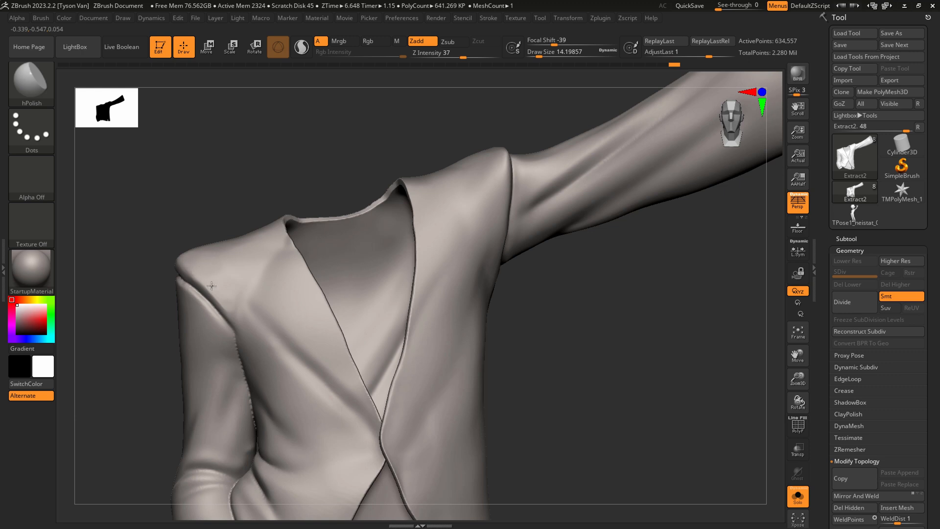
# Flatten the top of the lowered shoulder with hPolish at a draw size of about 23, and smooth it.
pyautogui.moveTo(212, 285); pyautogui.dragTo(186, 257, button='right')
pyautogui.press('s')
pyautogui.moveTo(172, 255); pyautogui.dragTo(177, 255)
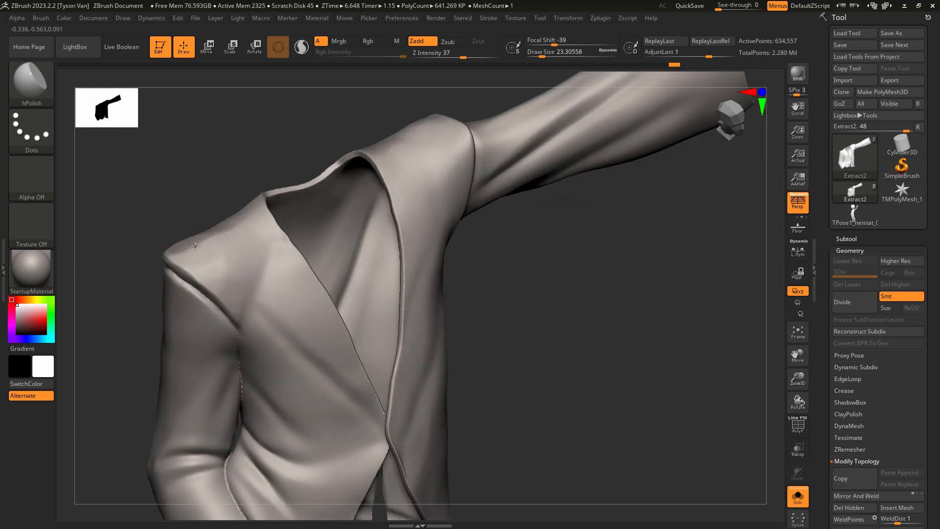
pyautogui.moveTo(188, 226)
pyautogui.mouseDown(button='right')
pyautogui.moveTo(173, 234)
pyautogui.moveTo(201, 247)
pyautogui.mouseUp(button='right')
pyautogui.press('shift')
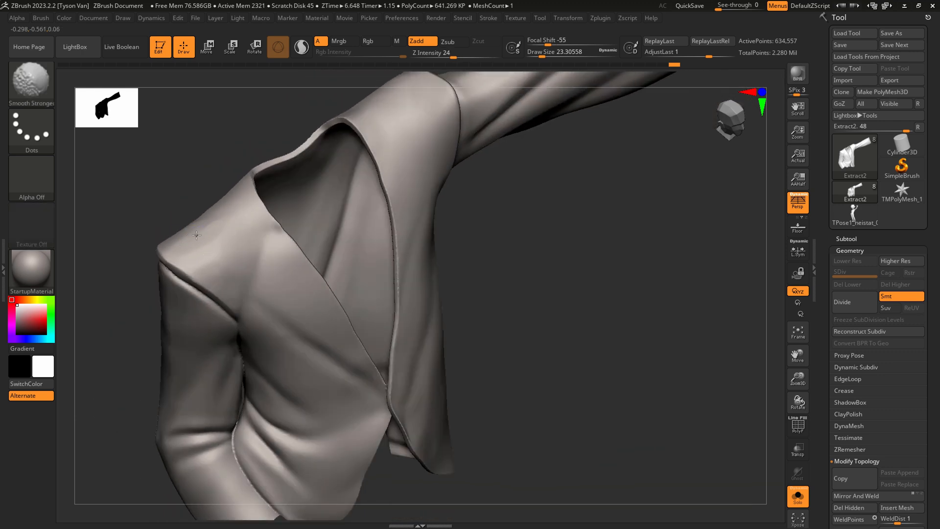
# Show the whole character and compare its pose and jacket silhouette with the concept drawing through the see-through window.
pyautogui.moveTo(258, 280)
pyautogui.keyDown('shift'); pyautogui.mouseDown(button='right')
pyautogui.moveTo(252, 263)
pyautogui.moveTo(296, 290)
pyautogui.moveTo(411, 295)
pyautogui.mouseUp(button='right'); pyautogui.keyUp('shift')
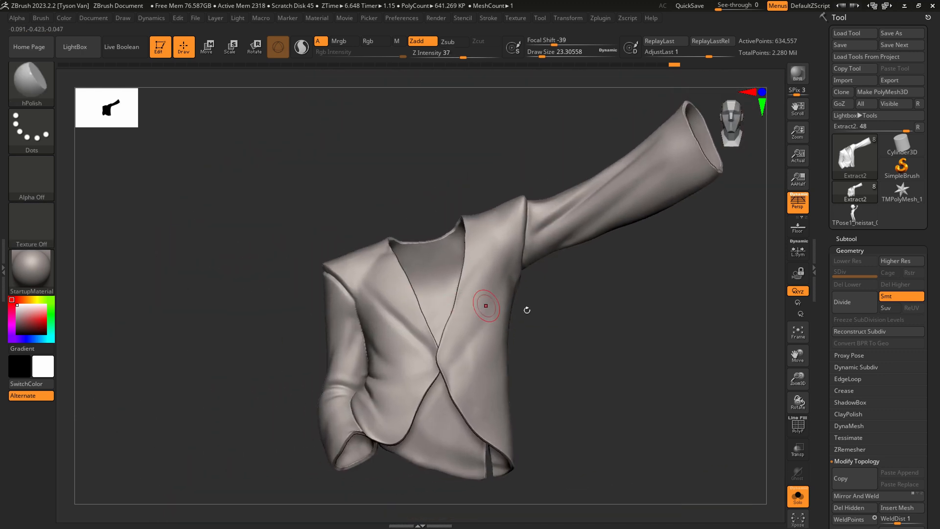
pyautogui.moveTo(527, 310); pyautogui.dragTo(550, 317, button='right')
pyautogui.moveTo(730, 6); pyautogui.dragTo(744, 6)
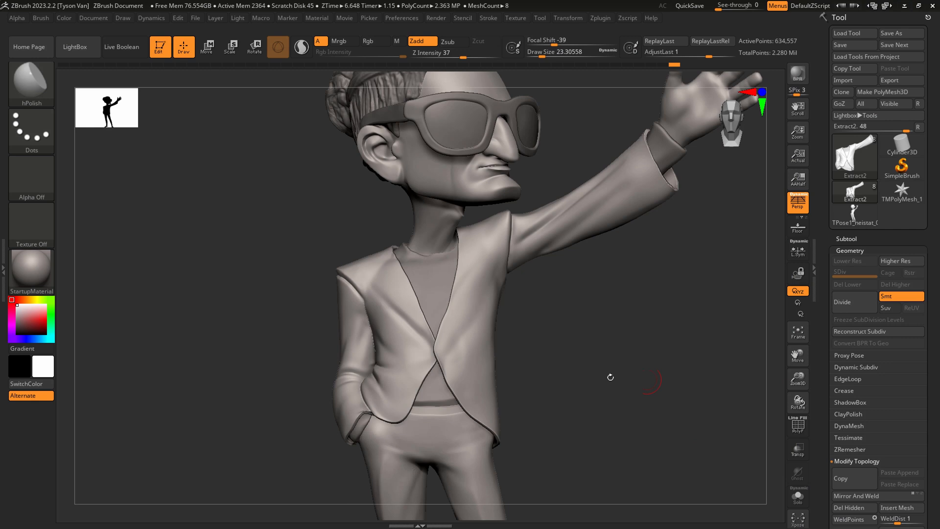
pyautogui.keyDown('alt'); pyautogui.moveTo(611, 377); pyautogui.dragTo(495, 329); pyautogui.keyUp('alt')
pyautogui.click(122, 19)
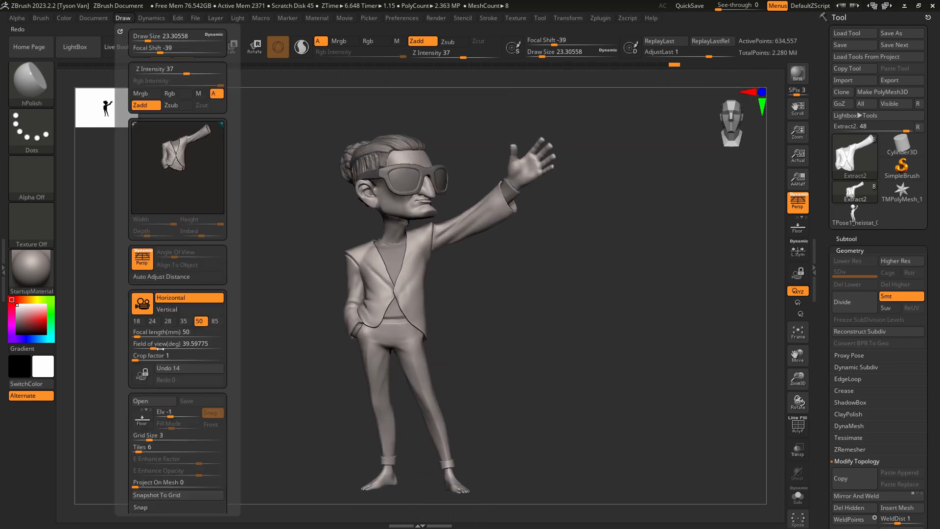
pyautogui.click(94, 18)
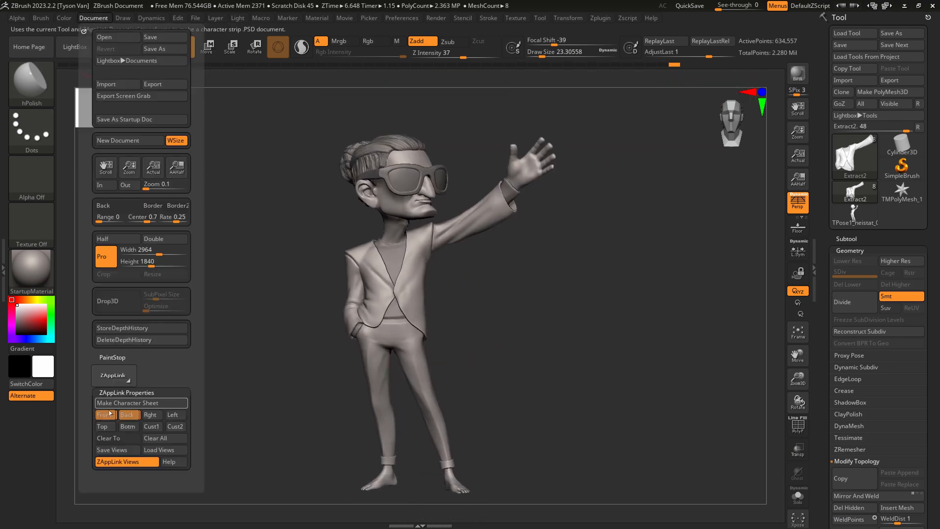
pyautogui.moveTo(718, 5); pyautogui.dragTo(743, 5)
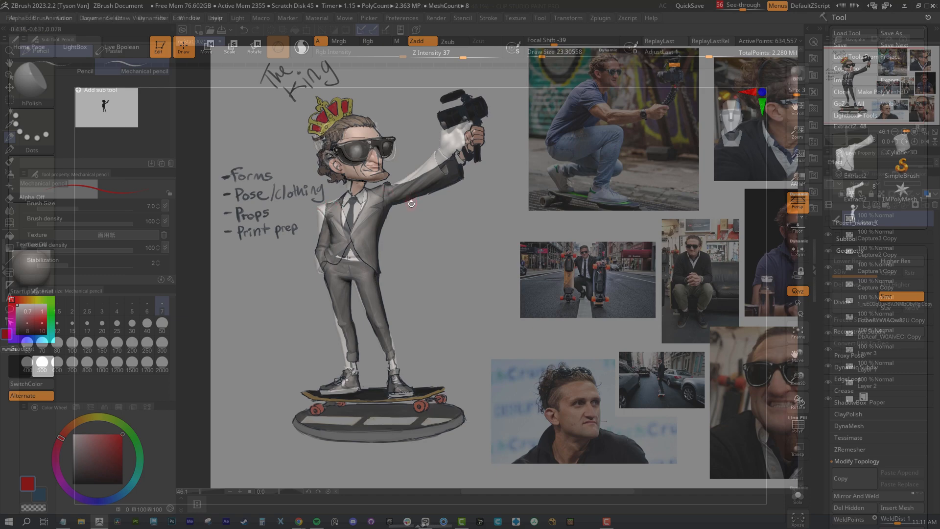
pyautogui.moveTo(742, 5); pyautogui.dragTo(717, 5)
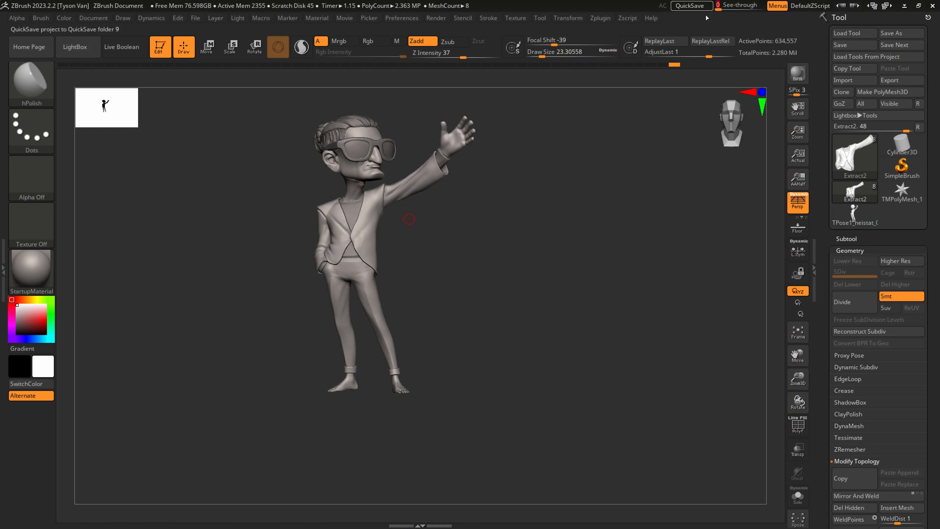
# Pull both of the jacket's shoulder corners up and outward with SnakeHook at a draw size of about 90.
pyautogui.keyDown('ctrl'); pyautogui.moveTo(320, 214); pyautogui.dragTo(327, 221, button='right'); pyautogui.keyUp('ctrl')
pyautogui.press('b')
pyautogui.press('s')
pyautogui.press('h')
pyautogui.press('s')
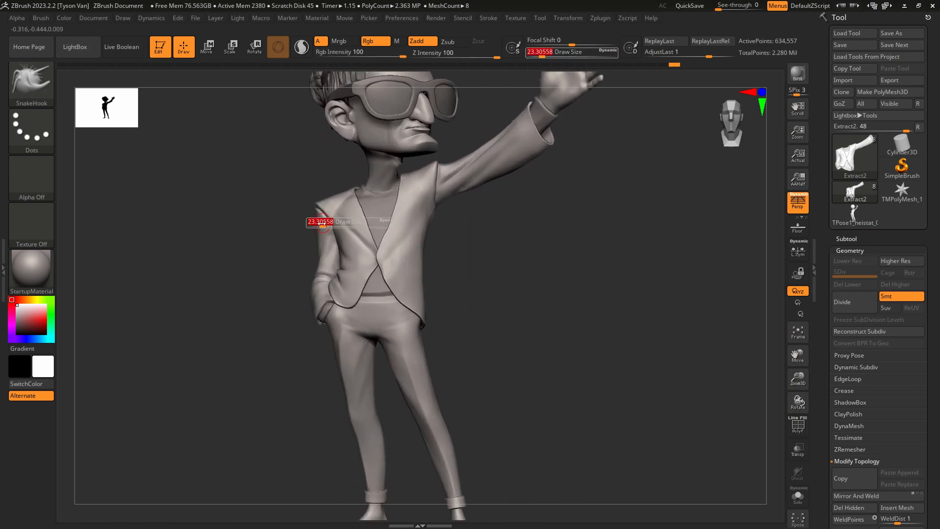
pyautogui.moveTo(322, 221); pyautogui.dragTo(336, 217)
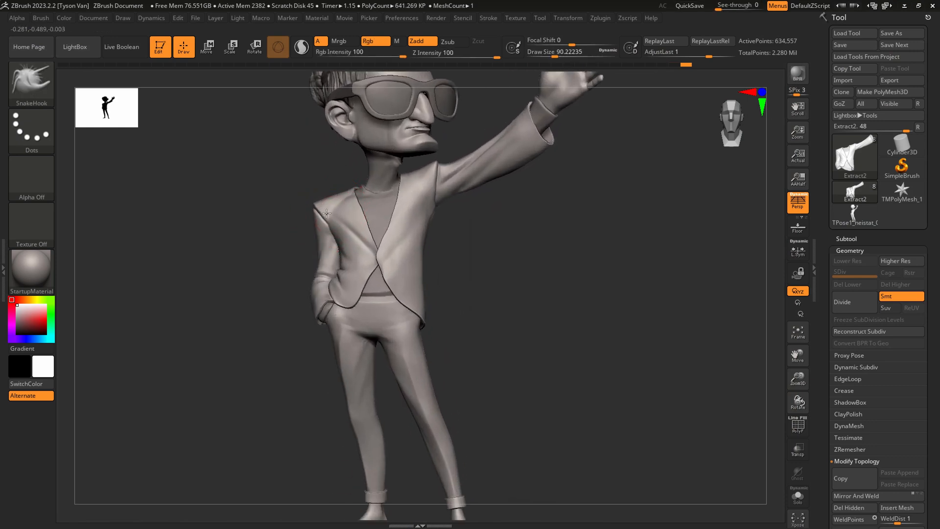
pyautogui.moveTo(436, 178); pyautogui.dragTo(442, 164)
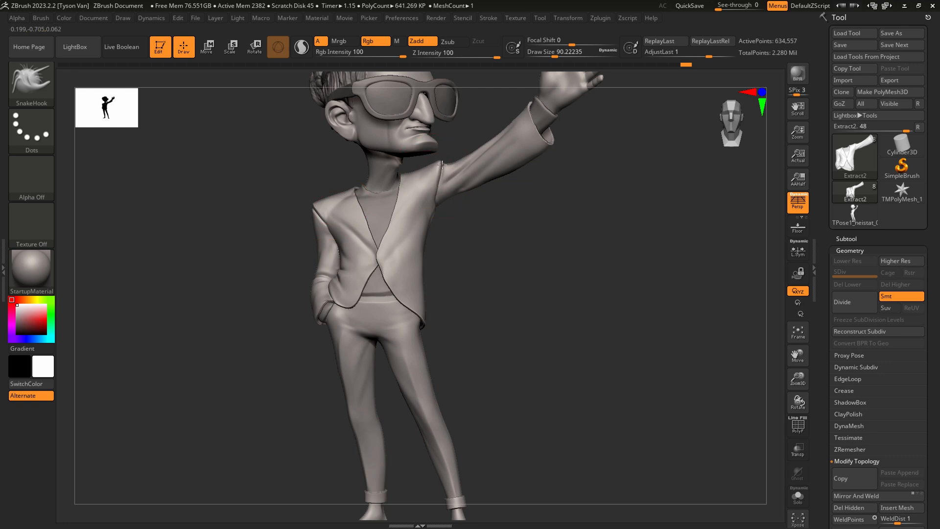
# Adjust the jacket's side below the raised arm and its back with SnakeHook at draw sizes of about 90 and 59.
pyautogui.moveTo(428, 214); pyautogui.dragTo(423, 262)
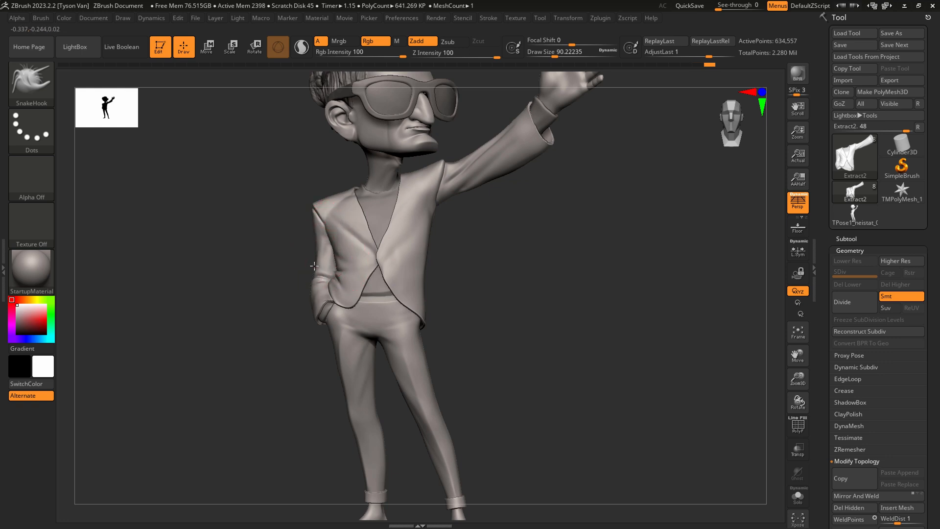
pyautogui.moveTo(436, 241)
pyautogui.mouseDown()
pyautogui.moveTo(336, 243)
pyautogui.moveTo(305, 261)
pyautogui.moveTo(295, 241)
pyautogui.mouseUp()
pyautogui.press('s')
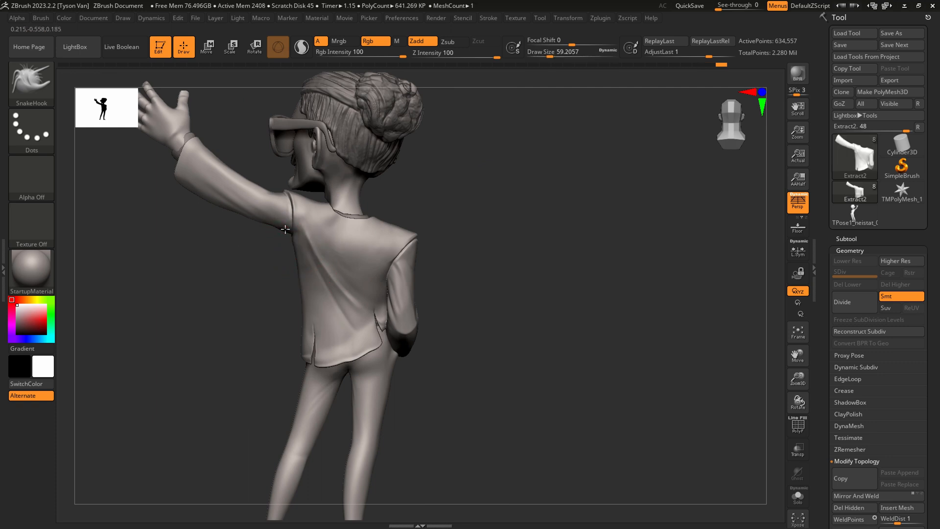
pyautogui.moveTo(326, 223)
pyautogui.mouseDown(button='right')
pyautogui.moveTo(329, 264)
pyautogui.moveTo(362, 275)
pyautogui.moveTo(368, 257)
pyautogui.moveTo(338, 255)
pyautogui.moveTo(407, 306)
pyautogui.moveTo(440, 283)
pyautogui.moveTo(419, 294)
pyautogui.mouseUp(button='right')
pyautogui.keyDown('alt'); pyautogui.click(350, 321); pyautogui.keyUp('alt')
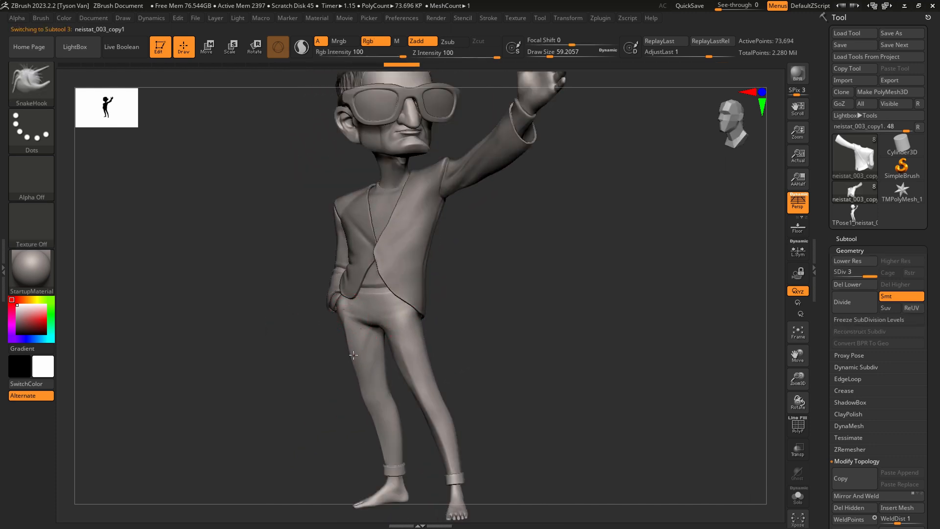
pyautogui.keyDown('ctrl'); pyautogui.moveTo(385, 336); pyautogui.dragTo(392, 279, button='right'); pyautogui.keyUp('ctrl')
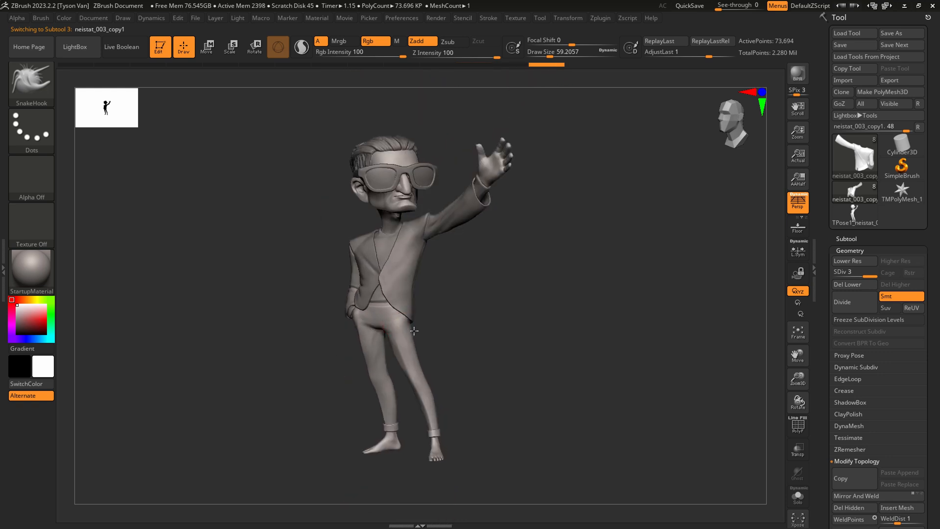
pyautogui.moveTo(391, 314); pyautogui.dragTo(393, 411, button='right')
pyautogui.keyDown('alt'); pyautogui.click(392, 324); pyautogui.keyUp('alt')
# Refine the jacket's front closure with SnakeHook at a draw size of about 46, and isolate the jacket in Solo mode.
pyautogui.moveTo(358, 336); pyautogui.dragTo(363, 316)
pyautogui.press('s')
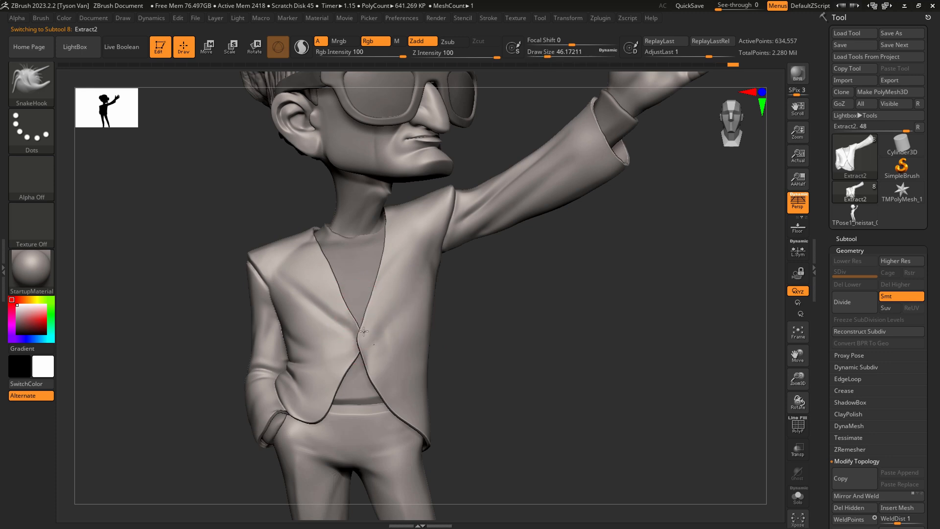
pyautogui.moveTo(382, 273); pyautogui.dragTo(491, 330, button='right')
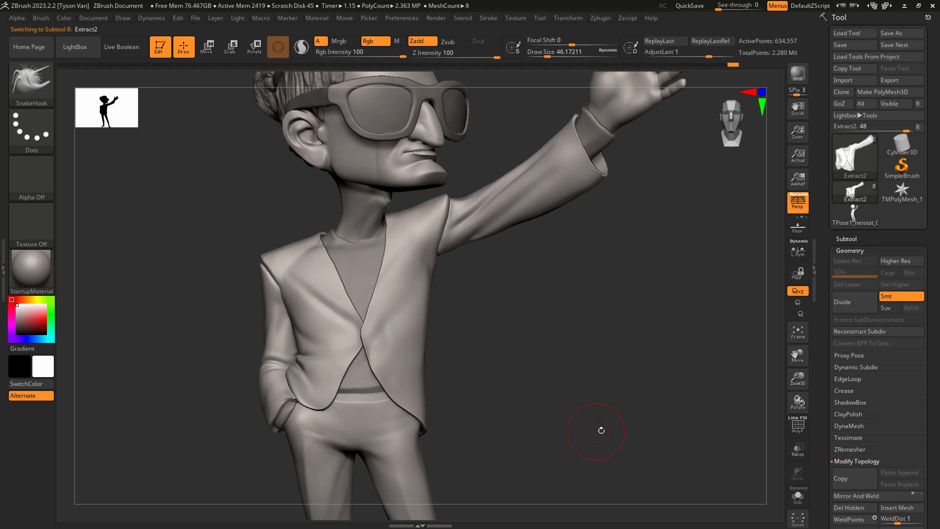
pyautogui.click(802, 499)
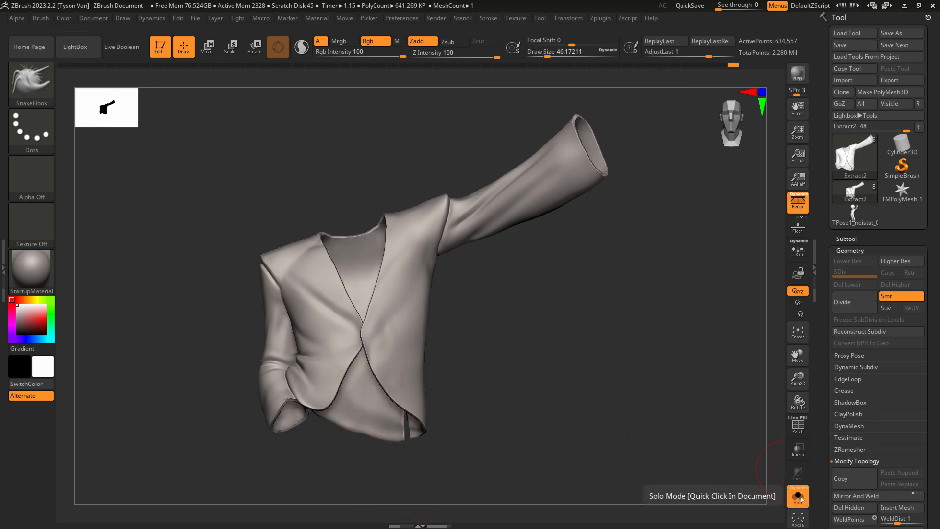
# Show the jacket's polygroups and isolate its outer fabric surface, hiding the inner lining and the edge thickness.
pyautogui.hotkey('shift', 'f')
pyautogui.keyDown('ctrl'); pyautogui.moveTo(392, 278); pyautogui.dragTo(399, 327, button='right'); pyautogui.keyUp('ctrl')
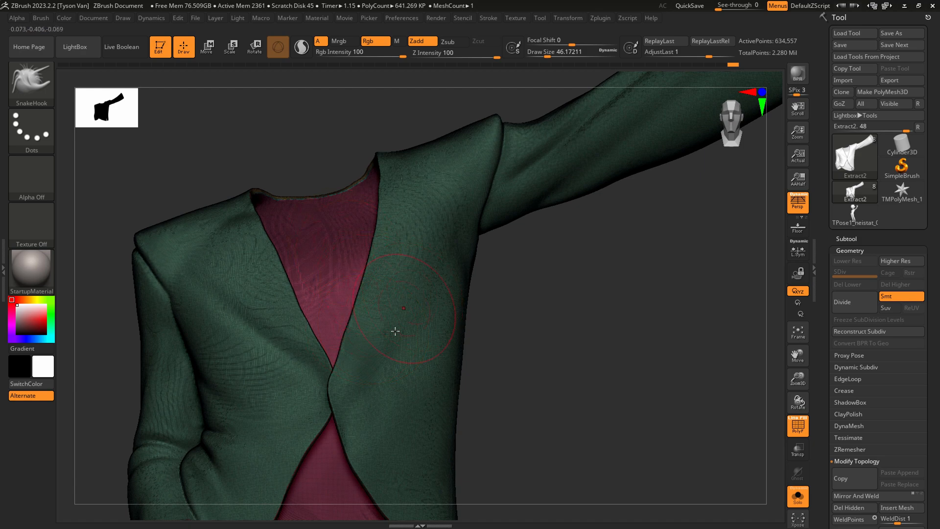
pyautogui.moveTo(365, 414); pyautogui.dragTo(443, 284, button='right')
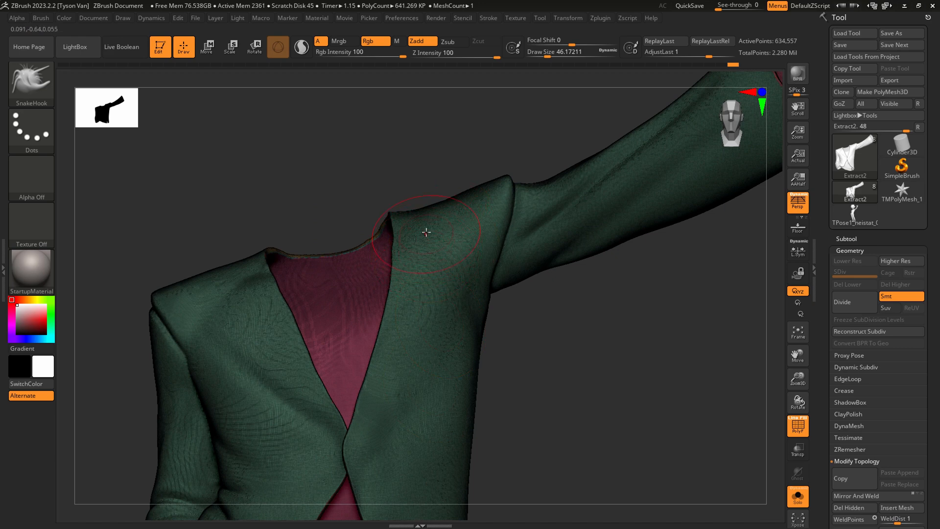
pyautogui.hotkey('ctrl', 'shift')
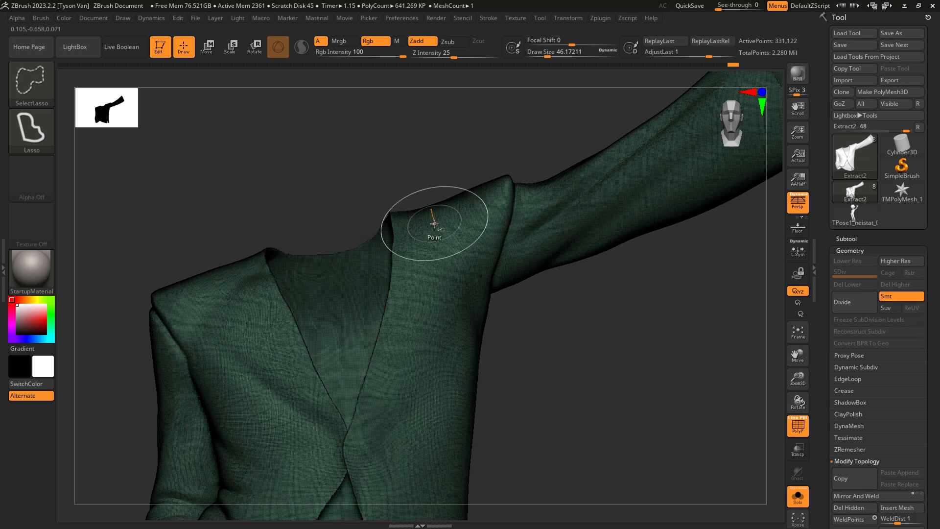
pyautogui.keyDown('ctrl'); pyautogui.keyDown('shift'); pyautogui.click(432, 218); pyautogui.keyUp('shift'); pyautogui.keyUp('ctrl')
# Mask the lapel on the raised-arm side with MaskPen at a draw size of about 12, from collar to front closure.
pyautogui.keyDown('alt'); pyautogui.moveTo(425, 350); pyautogui.dragTo(452, 317, button='right'); pyautogui.keyUp('alt')
pyautogui.press('s')
pyautogui.moveTo(410, 366); pyautogui.dragTo(406, 365)
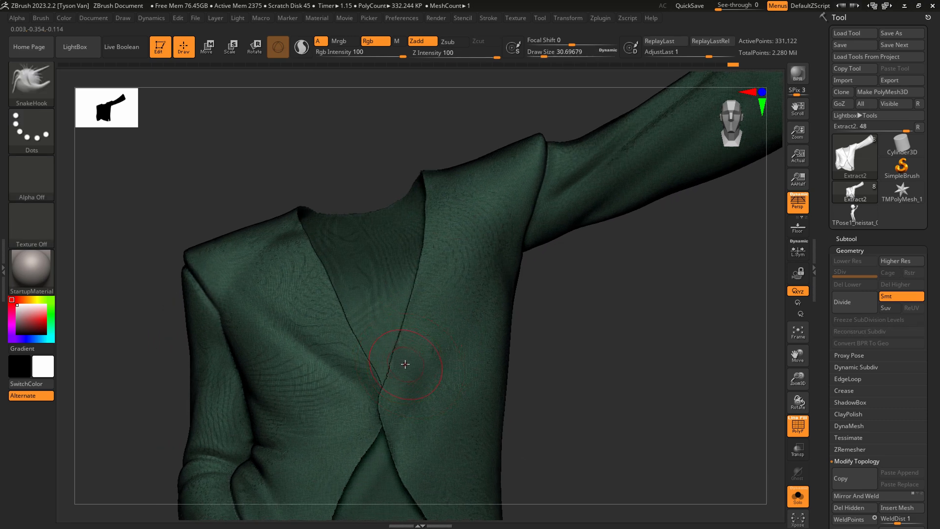
pyautogui.keyDown('ctrl'); pyautogui.moveTo(415, 327); pyautogui.dragTo(421, 307, button='right'); pyautogui.keyUp('ctrl')
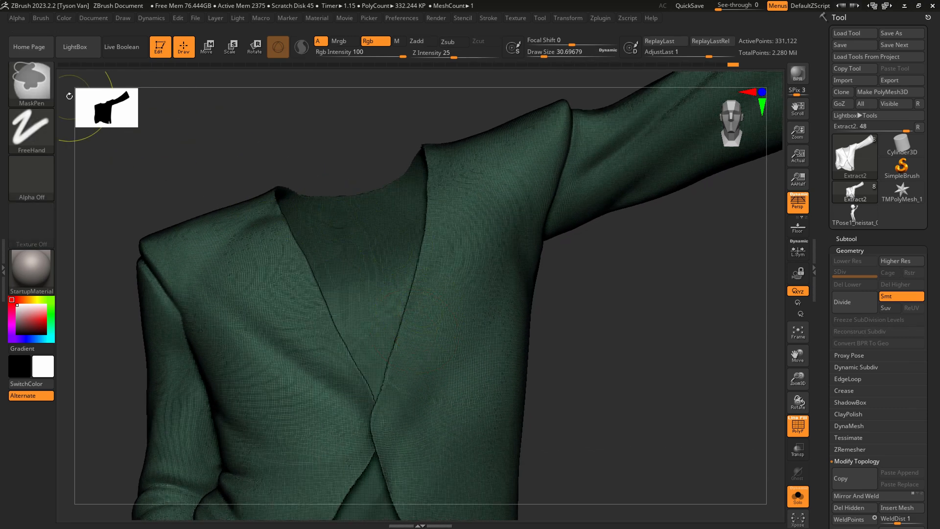
pyautogui.press('s')
pyautogui.moveTo(403, 368)
pyautogui.mouseDown()
pyautogui.moveTo(391, 372)
pyautogui.moveTo(472, 237)
pyautogui.moveTo(499, 156)
pyautogui.moveTo(465, 145)
pyautogui.moveTo(453, 256)
pyautogui.moveTo(410, 338)
pyautogui.mouseUp()
pyautogui.keyDown('ctrl'); pyautogui.moveTo(427, 264); pyautogui.dragTo(464, 145); pyautogui.keyUp('ctrl')
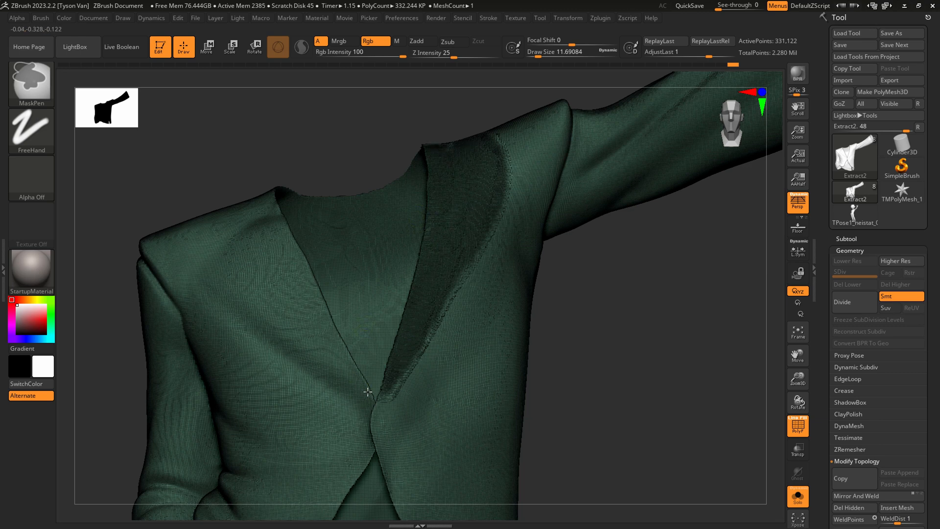
# Mask the matching lapel on the lowered-arm side, from the front closure up to the shoulder.
pyautogui.moveTo(370, 397)
pyautogui.keyDown('ctrl'); pyautogui.mouseDown()
pyautogui.moveTo(256, 220)
pyautogui.moveTo(315, 329)
pyautogui.moveTo(241, 224)
pyautogui.moveTo(294, 264)
pyautogui.moveTo(316, 306)
pyautogui.moveTo(281, 226)
pyautogui.moveTo(279, 250)
pyautogui.mouseUp(); pyautogui.keyUp('ctrl')
pyautogui.moveTo(279, 249); pyautogui.dragTo(294, 258, button='right')
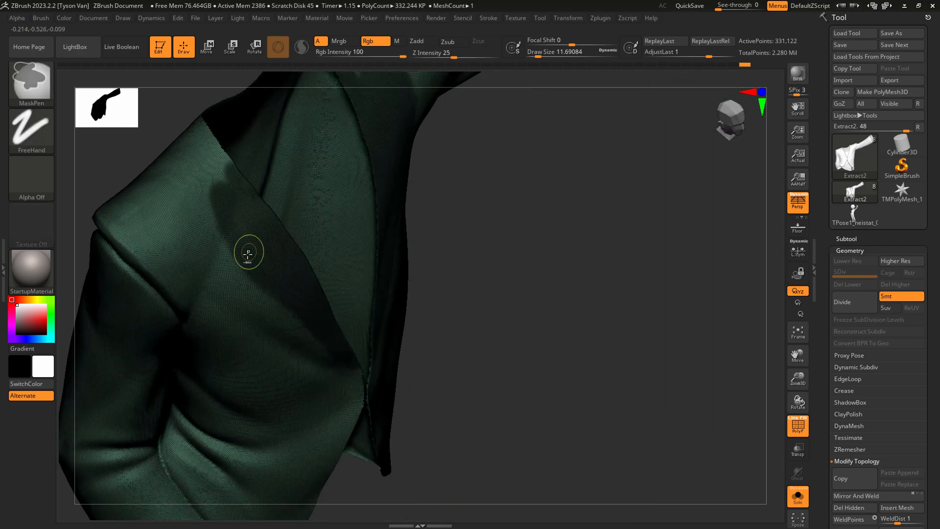
pyautogui.moveTo(208, 192)
pyautogui.keyDown('ctrl'); pyautogui.mouseDown()
pyautogui.moveTo(223, 194)
pyautogui.moveTo(215, 156)
pyautogui.mouseUp(); pyautogui.keyUp('ctrl')
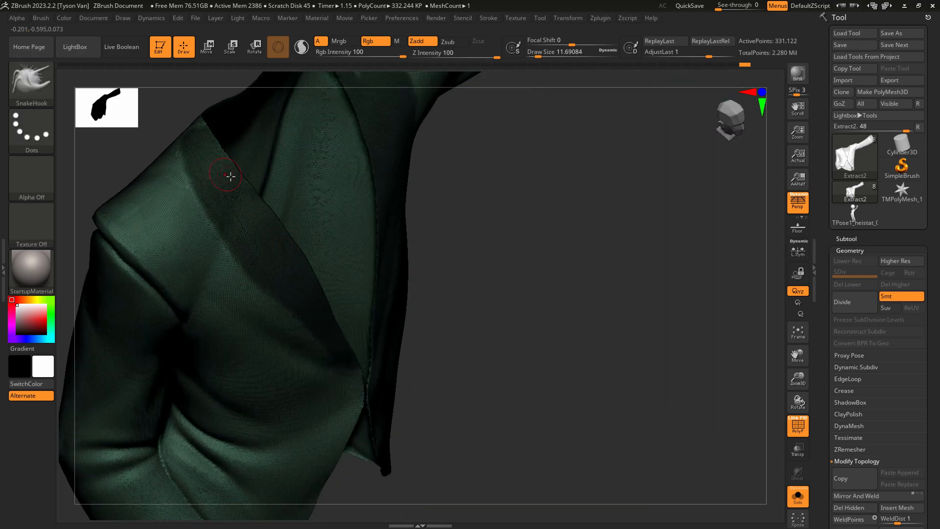
pyautogui.moveTo(229, 176); pyautogui.dragTo(325, 340, button='right')
# Extend the mask around the back of the neckline as a collar band joining both lapels.
pyautogui.moveTo(304, 367)
pyautogui.keyDown('ctrl'); pyautogui.mouseDown()
pyautogui.moveTo(259, 294)
pyautogui.moveTo(261, 202)
pyautogui.moveTo(308, 154)
pyautogui.moveTo(347, 159)
pyautogui.mouseUp(); pyautogui.keyUp('ctrl')
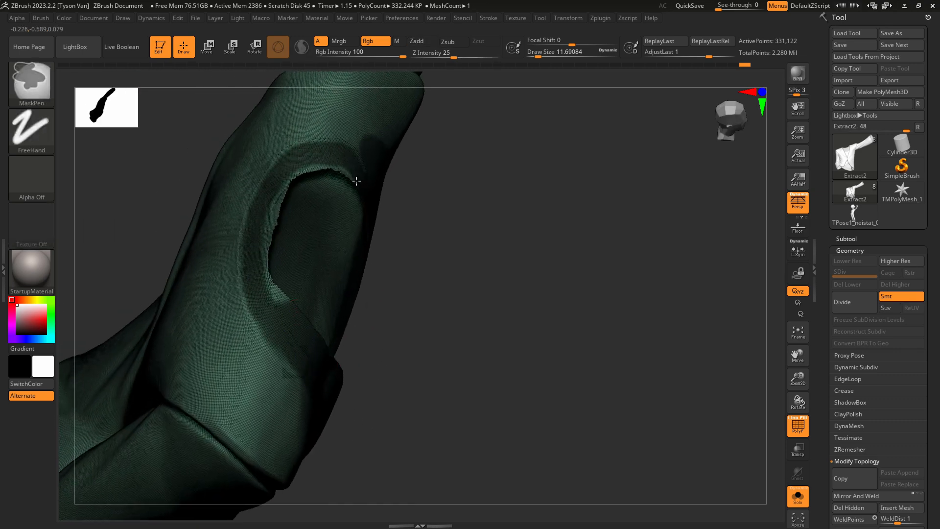
pyautogui.moveTo(288, 178)
pyautogui.keyDown('ctrl'); pyautogui.mouseDown()
pyautogui.moveTo(264, 260)
pyautogui.moveTo(274, 301)
pyautogui.moveTo(294, 319)
pyautogui.mouseUp(); pyautogui.keyUp('ctrl')
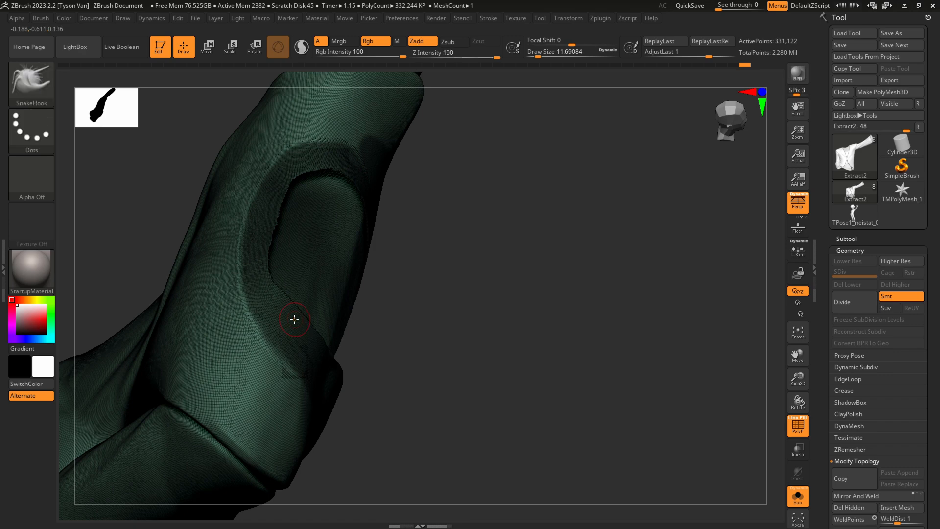
pyautogui.moveTo(294, 319); pyautogui.dragTo(272, 270, button='right')
pyautogui.press('ctrl')
pyautogui.moveTo(429, 211)
pyautogui.mouseDown(button='right')
pyautogui.moveTo(447, 192)
pyautogui.moveTo(470, 204)
pyautogui.mouseUp(button='right')
pyautogui.press('ctrl')
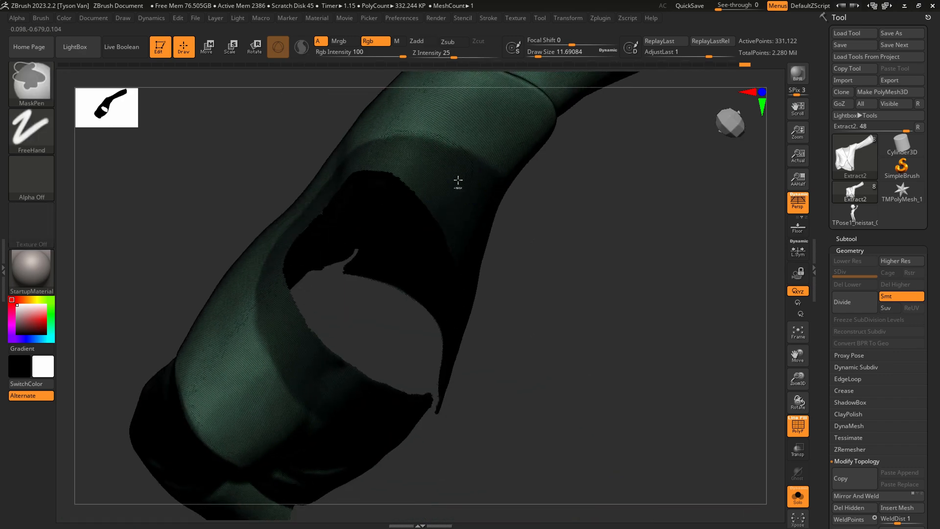
pyautogui.keyDown('ctrl'); pyautogui.click(267, 287); pyautogui.keyUp('ctrl')
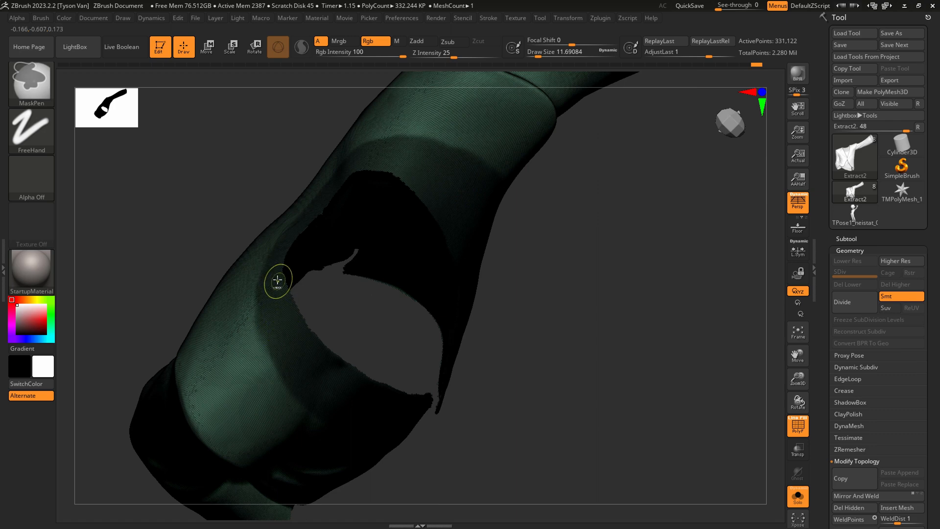
# Hide the polyframe and smooth out the mask's outer edge along the collar and the lowered-arm lapel.
pyautogui.hotkey('shift', 'f')
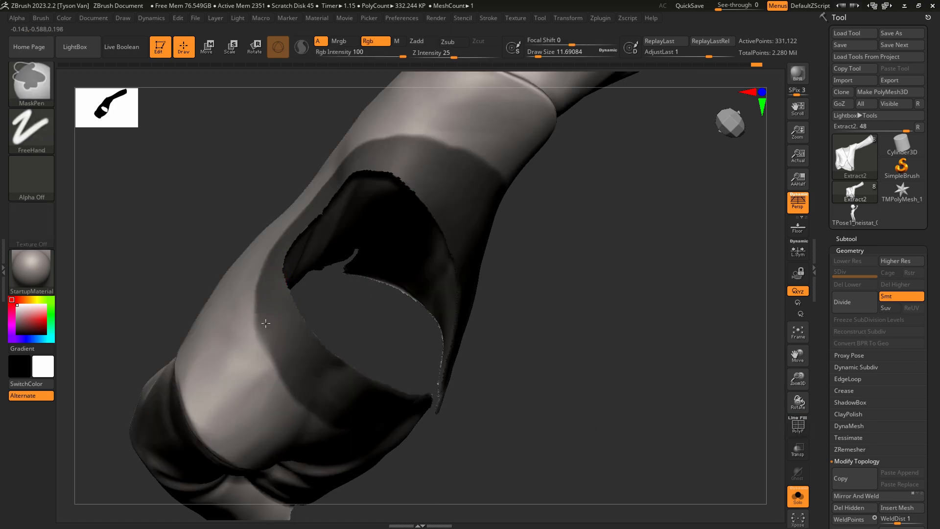
pyautogui.moveTo(265, 323)
pyautogui.keyDown('ctrl'); pyautogui.mouseDown()
pyautogui.moveTo(287, 384)
pyautogui.moveTo(351, 425)
pyautogui.mouseUp(); pyautogui.keyUp('ctrl')
pyautogui.moveTo(351, 425)
pyautogui.mouseDown(button='right')
pyautogui.moveTo(288, 320)
pyautogui.moveTo(246, 311)
pyautogui.moveTo(283, 351)
pyautogui.mouseUp(button='right')
pyautogui.moveTo(213, 337)
pyautogui.keyDown('ctrl'); pyautogui.mouseDown()
pyautogui.moveTo(286, 380)
pyautogui.moveTo(352, 394)
pyautogui.mouseUp(); pyautogui.keyUp('ctrl')
pyautogui.keyDown('ctrl'); pyautogui.moveTo(412, 413); pyautogui.dragTo(437, 422); pyautogui.keyUp('ctrl')
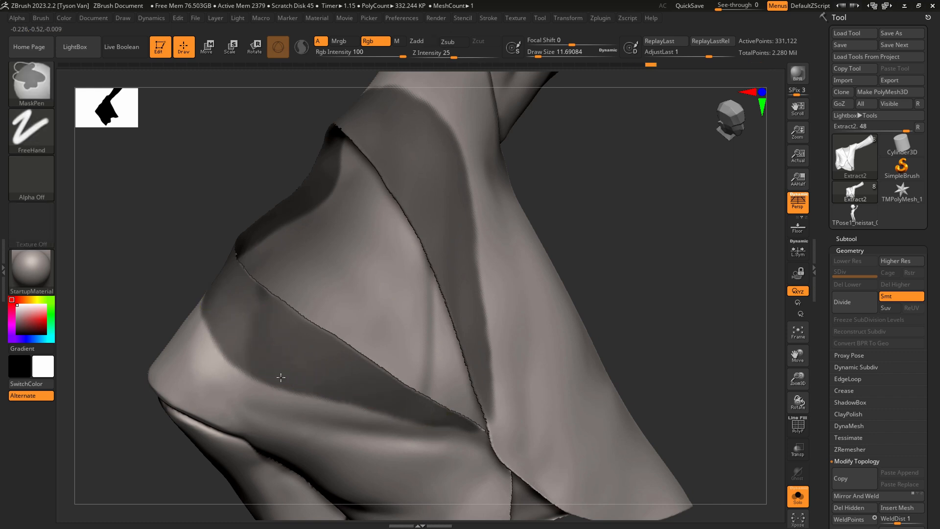
pyautogui.keyDown('ctrl'); pyautogui.moveTo(279, 376); pyautogui.dragTo(428, 417); pyautogui.keyUp('ctrl')
pyautogui.moveTo(407, 404)
pyautogui.mouseDown(button='right')
pyautogui.moveTo(392, 378)
pyautogui.moveTo(425, 342)
pyautogui.moveTo(508, 315)
pyautogui.mouseUp(button='right')
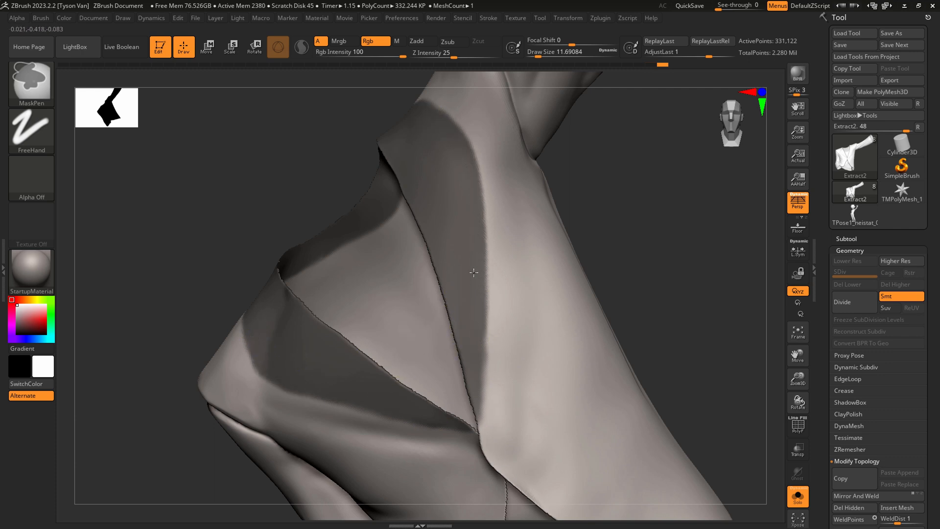
# Compare the lapels with the concept drawing, then widen the raised-arm lapel mask and refine the opposite lapel's edge.
pyautogui.moveTo(439, 114)
pyautogui.keyDown('ctrl'); pyautogui.mouseDown()
pyautogui.moveTo(473, 203)
pyautogui.moveTo(468, 376)
pyautogui.mouseUp(); pyautogui.keyUp('ctrl')
pyautogui.hotkey('alt', 'Tab')
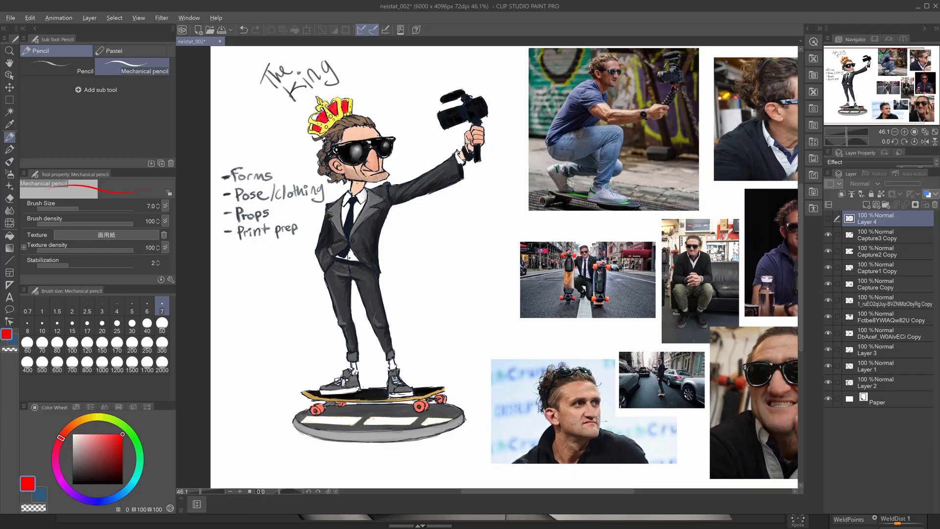
pyautogui.hotkey('alt', 'Tab')
pyautogui.moveTo(478, 298)
pyautogui.keyDown('ctrl'); pyautogui.mouseDown()
pyautogui.moveTo(487, 294)
pyautogui.moveTo(487, 162)
pyautogui.moveTo(478, 124)
pyautogui.moveTo(431, 100)
pyautogui.mouseUp(); pyautogui.keyUp('ctrl')
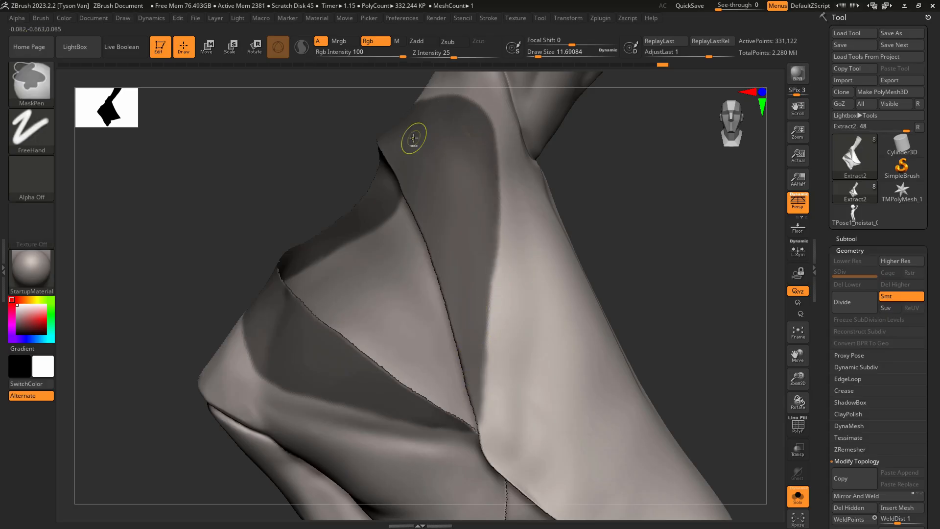
pyautogui.moveTo(250, 347)
pyautogui.keyDown('ctrl'); pyautogui.mouseDown()
pyautogui.moveTo(288, 383)
pyautogui.moveTo(394, 406)
pyautogui.mouseUp(); pyautogui.keyUp('ctrl')
pyautogui.moveTo(393, 382)
pyautogui.keyDown('ctrl'); pyautogui.mouseDown(button='right')
pyautogui.moveTo(439, 341)
pyautogui.moveTo(460, 377)
pyautogui.moveTo(454, 388)
pyautogui.mouseUp(button='right'); pyautogui.keyUp('ctrl')
# Duplicate the jacket subtool and turn the masked collar and lapels of the copy into their own polygroup.
pyautogui.click(848, 238)
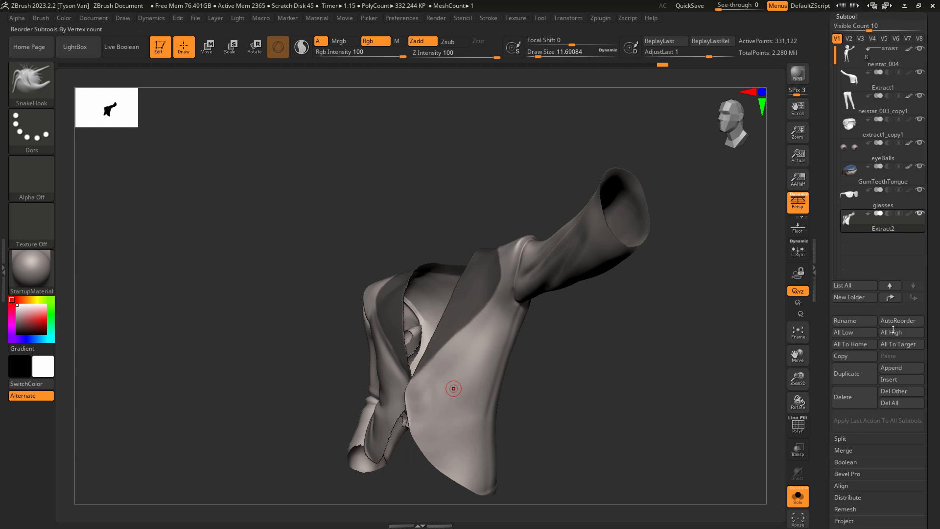
pyautogui.click(852, 375)
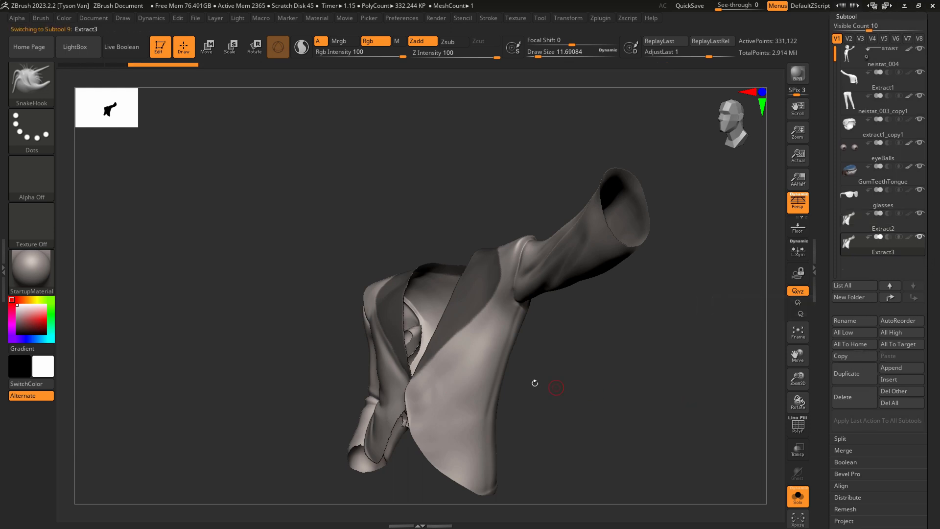
pyautogui.moveTo(501, 360); pyautogui.dragTo(480, 358, button='right')
pyautogui.hotkey('shift', 'f')
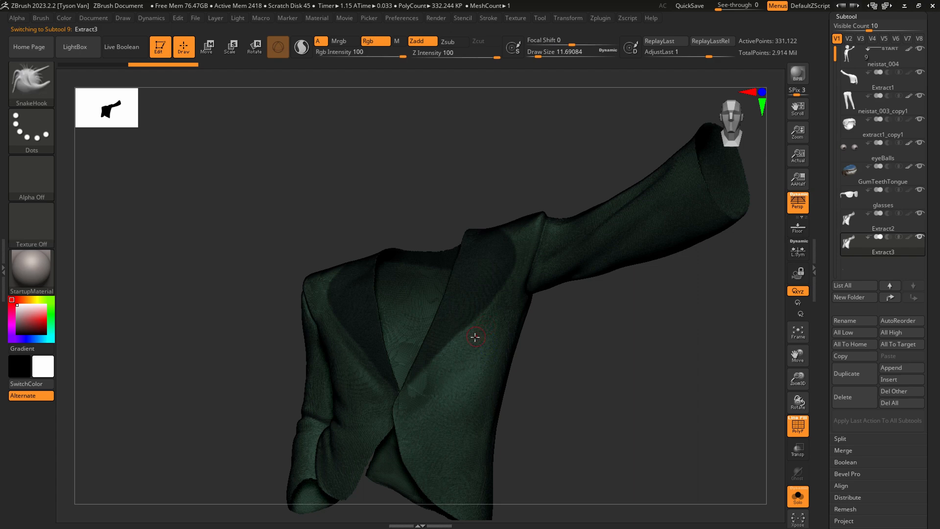
pyautogui.press('ctrl')
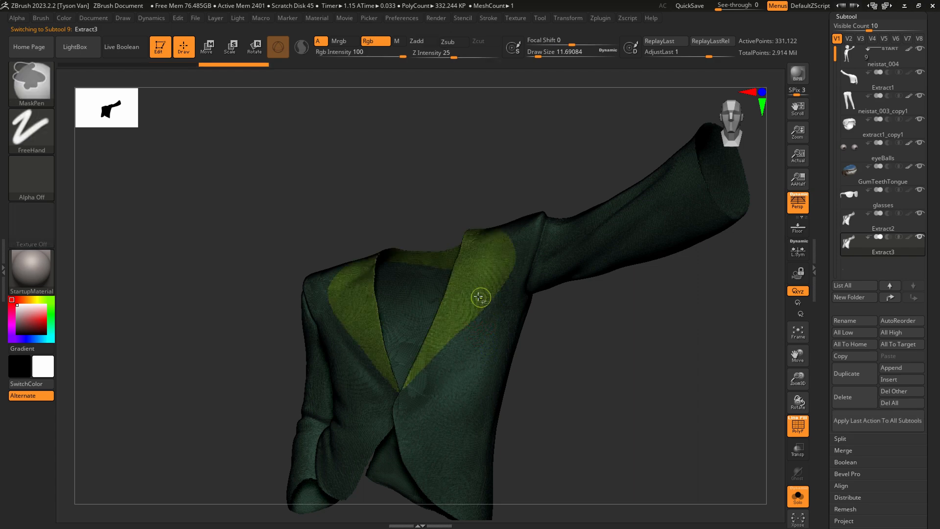
# Isolate the collar and lapel polygroup on the duplicate and delete the rest of the jacket's hidden geometry.
pyautogui.hotkey('ctrl', 'shift')
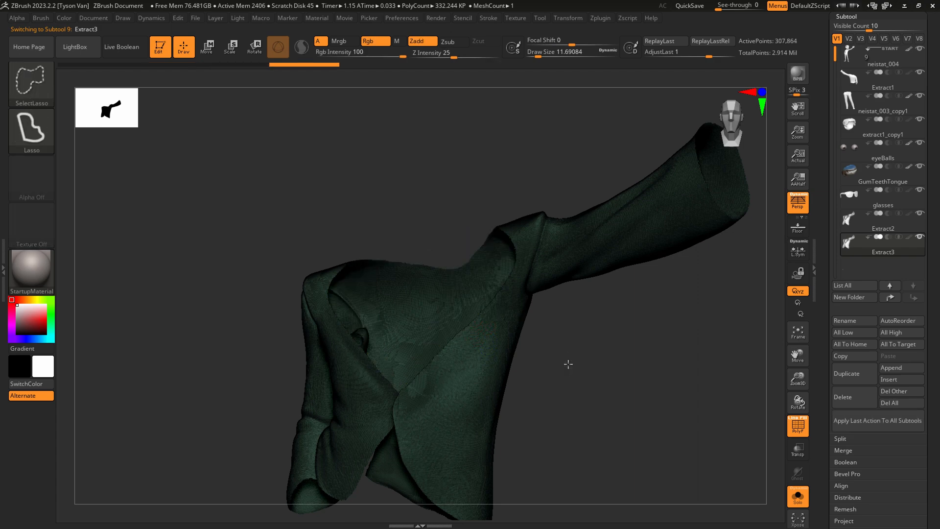
pyautogui.keyDown('ctrl'); pyautogui.keyDown('shift'); pyautogui.click(567, 360); pyautogui.keyUp('shift'); pyautogui.keyUp('ctrl')
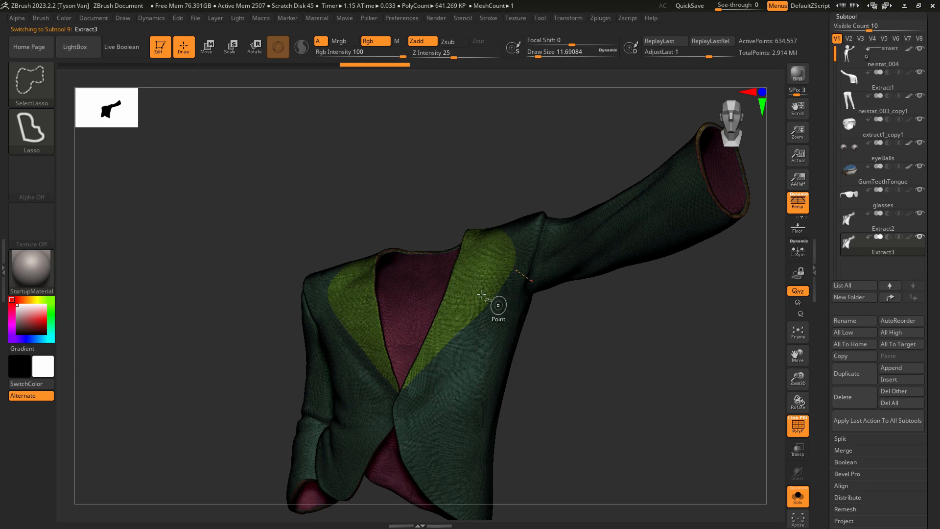
pyautogui.keyDown('ctrl'); pyautogui.keyDown('shift'); pyautogui.click(481, 295); pyautogui.keyUp('shift'); pyautogui.keyUp('ctrl')
pyautogui.moveTo(933, 382); pyautogui.dragTo(933, 368)
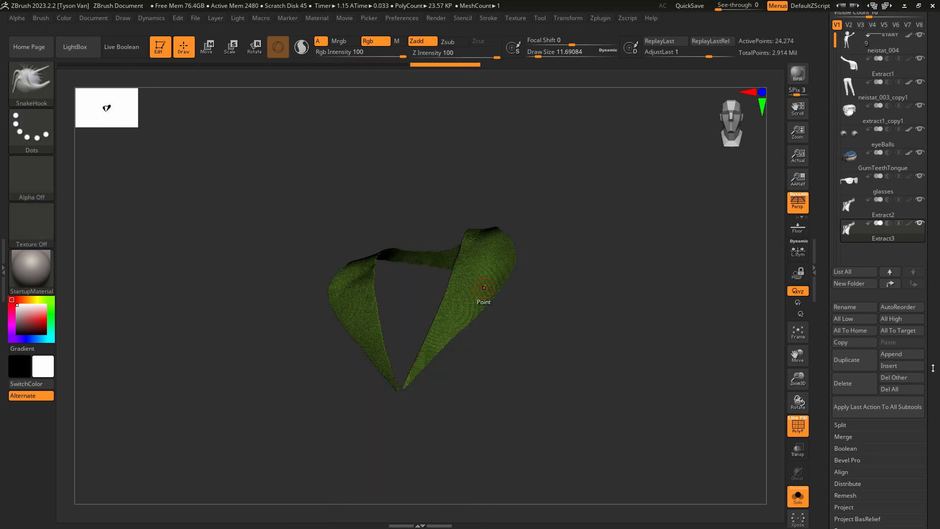
pyautogui.scroll(-5, 933, 373)
pyautogui.click(851, 468)
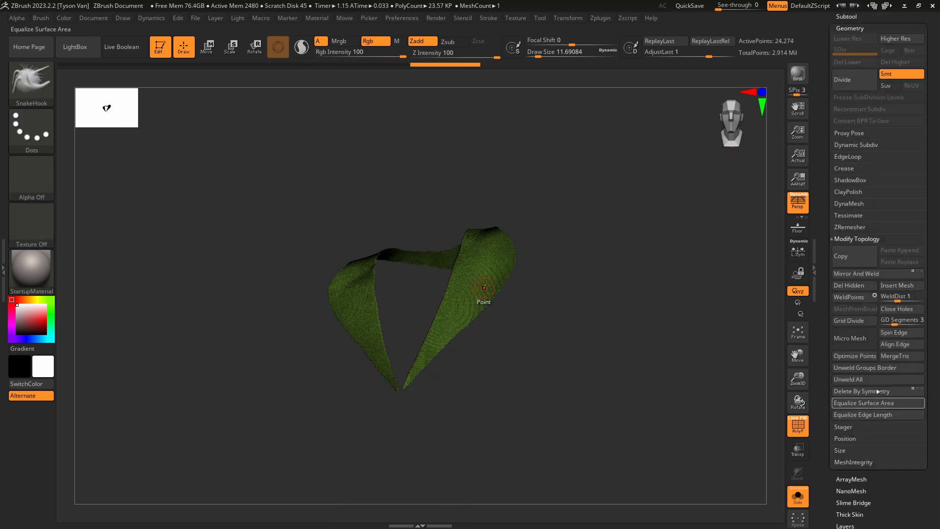
pyautogui.click(853, 289)
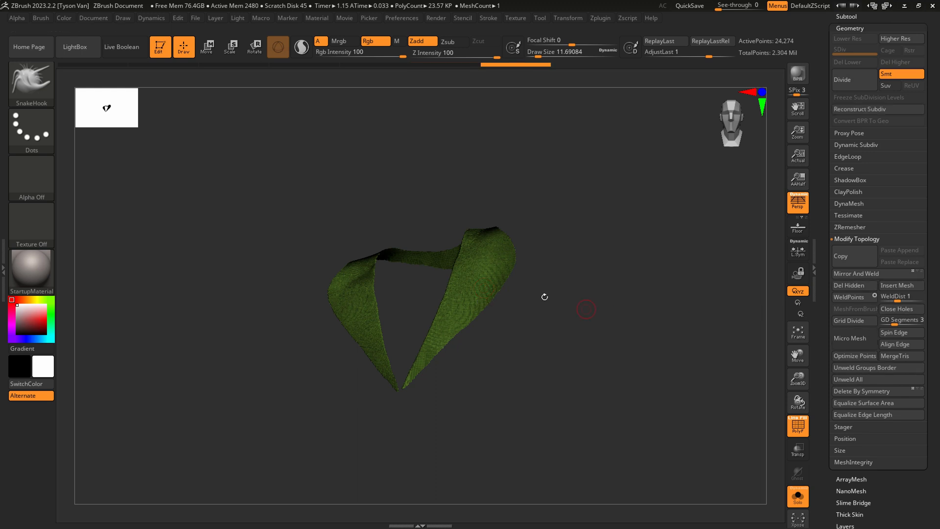
# Mask a notch into the outer edge of the raised-arm lapel with MaskPen at a draw size of about 4.3.
pyautogui.keyDown('ctrl'); pyautogui.moveTo(489, 288); pyautogui.dragTo(504, 272, button='right'); pyautogui.keyUp('ctrl')
pyautogui.press('ctrl')
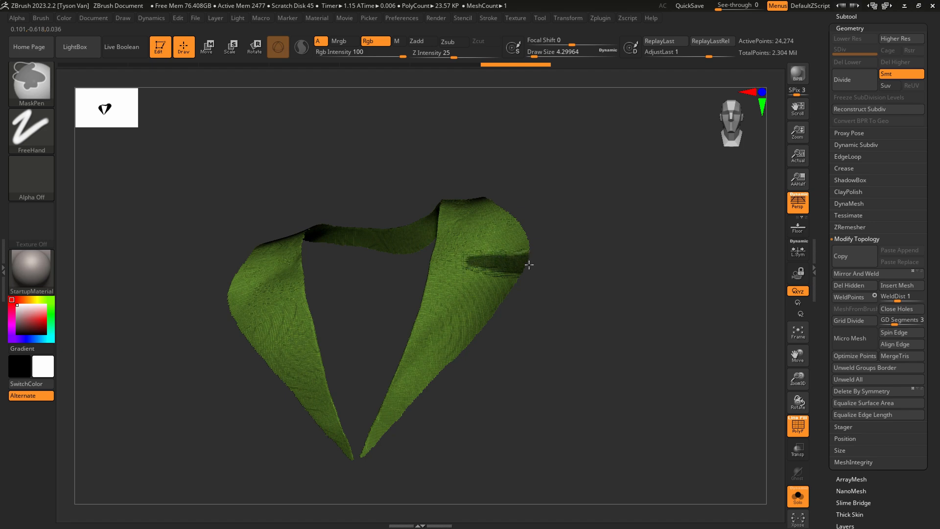
pyautogui.keyDown('ctrl'); pyautogui.moveTo(529, 264); pyautogui.dragTo(519, 269); pyautogui.keyUp('ctrl')
# Mask a matching notch into the outer edge of the lowered-arm lapel.
pyautogui.moveTo(373, 265); pyautogui.dragTo(336, 294, button='right')
pyautogui.moveTo(269, 325); pyautogui.dragTo(270, 306, button='right')
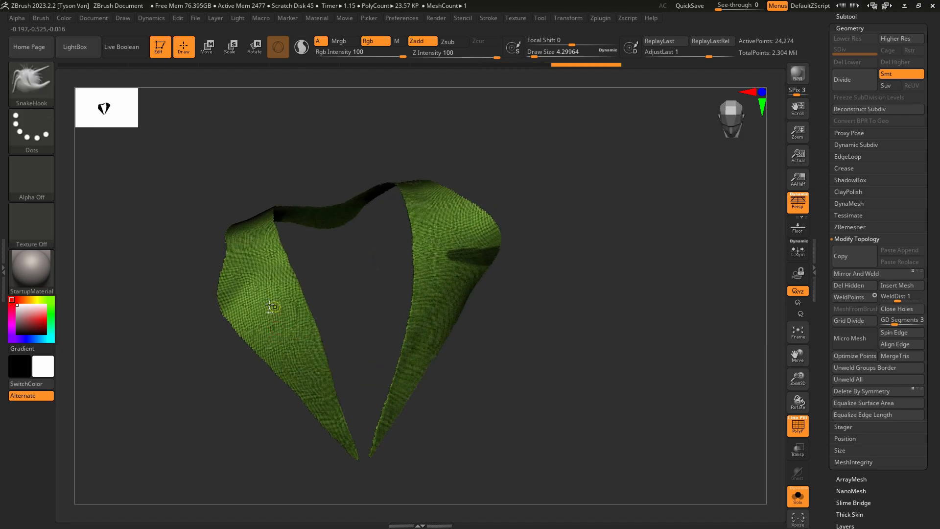
pyautogui.press('ctrl')
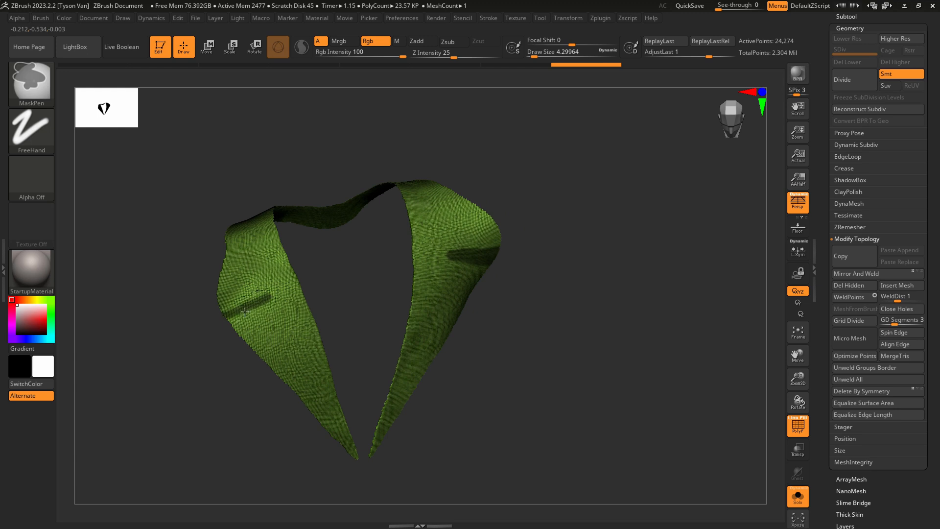
pyautogui.moveTo(224, 311)
pyautogui.keyDown('ctrl'); pyautogui.mouseDown()
pyautogui.moveTo(236, 304)
pyautogui.moveTo(235, 325)
pyautogui.mouseUp(); pyautogui.keyUp('ctrl')
pyautogui.moveTo(465, 297); pyautogui.dragTo(448, 275, button='right')
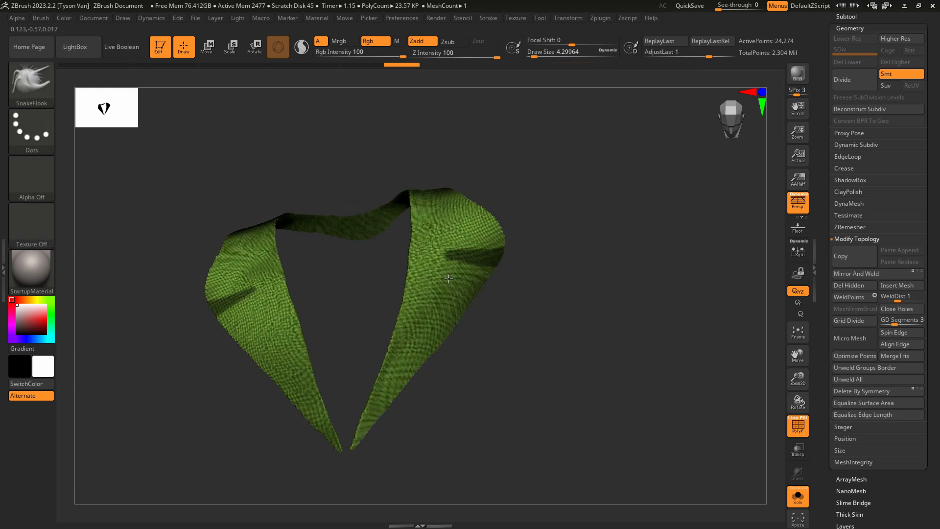
# Trim the raised-arm lapel's notch mask into a wedge with a pointed inner end.
pyautogui.keyDown('ctrl'); pyautogui.keyDown('alt'); pyautogui.moveTo(471, 246); pyautogui.dragTo(499, 241); pyautogui.keyUp('alt'); pyautogui.keyUp('ctrl')
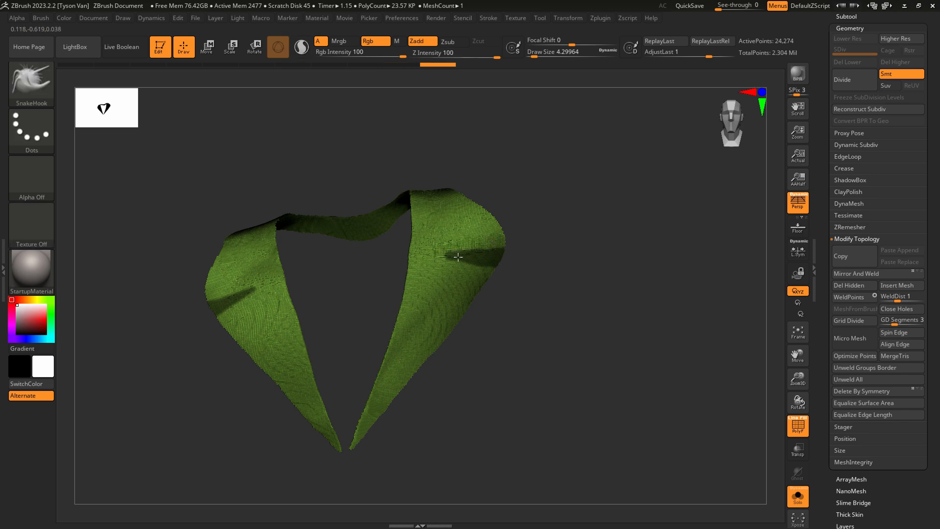
pyautogui.moveTo(457, 249); pyautogui.dragTo(447, 257, button='right')
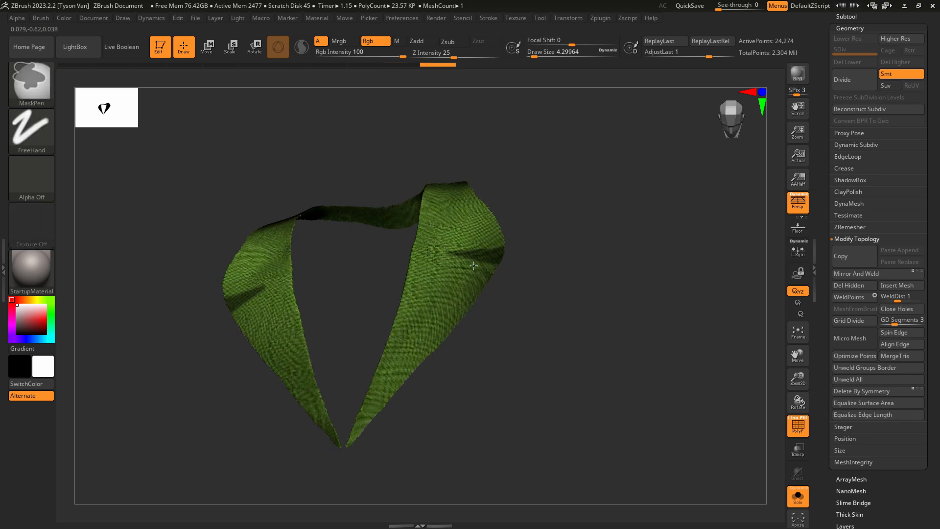
pyautogui.keyDown('ctrl'); pyautogui.keyDown('alt'); pyautogui.moveTo(441, 256); pyautogui.dragTo(448, 255); pyautogui.keyUp('alt'); pyautogui.keyUp('ctrl')
# Refine the notch mask on the lowered-arm lapel and check both notches without the polyframe.
pyautogui.moveTo(490, 296); pyautogui.dragTo(539, 274, button='right')
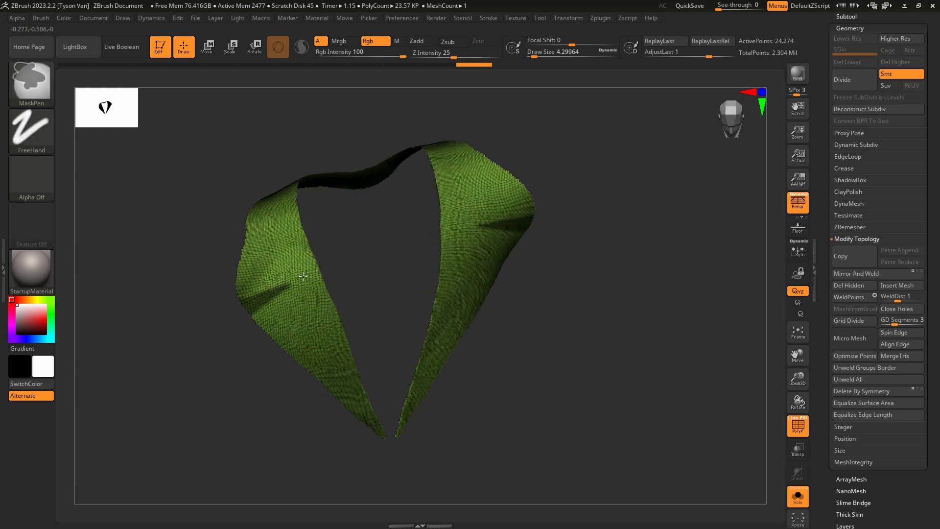
pyautogui.hotkey('shift', 'f')
pyautogui.moveTo(247, 330)
pyautogui.mouseDown(button='right')
pyautogui.moveTo(531, 352)
pyautogui.moveTo(514, 347)
pyautogui.mouseUp(button='right')
pyautogui.press('ctrl')
pyautogui.keyDown('ctrl'); pyautogui.keyDown('alt'); pyautogui.moveTo(277, 299); pyautogui.dragTo(306, 289); pyautogui.keyUp('alt'); pyautogui.keyUp('ctrl')
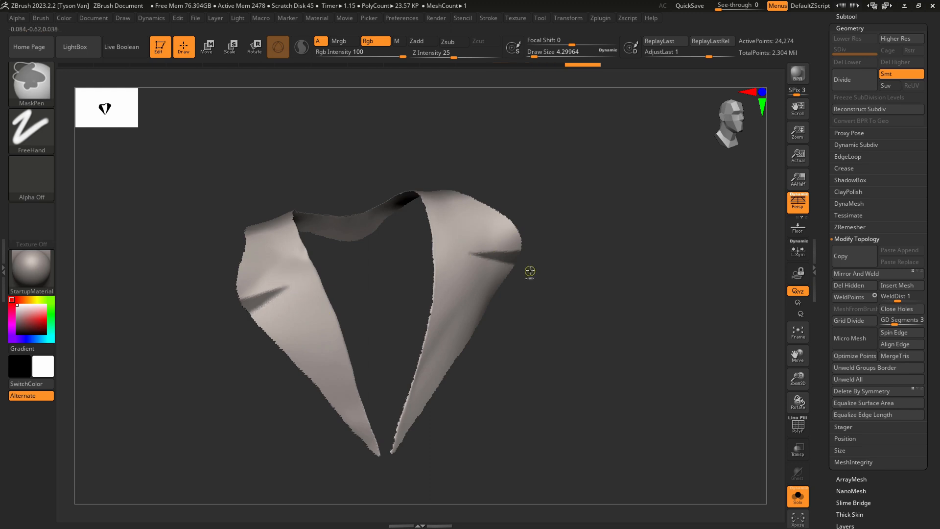
pyautogui.press('ctrl')
pyautogui.hotkey('shift', 'f')
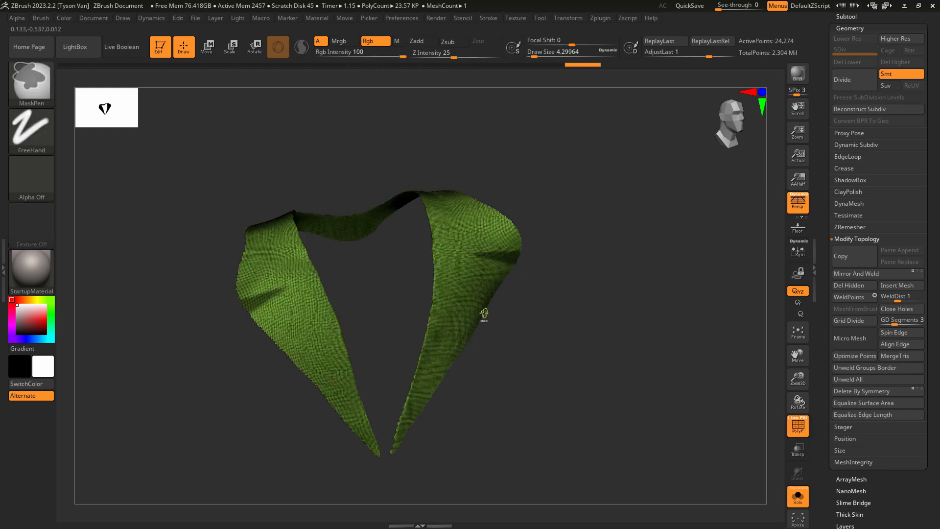
# Turn the two masked notches into their own polygroup, hide it and delete the hidden polygons from the lapel mesh.
pyautogui.hotkey('ctrl', 'w')
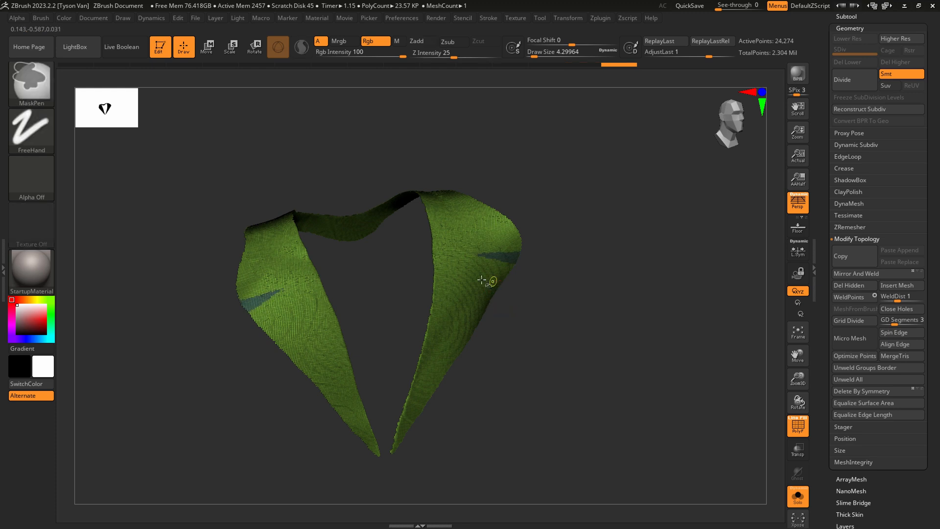
pyautogui.keyDown('ctrl'); pyautogui.keyDown('shift'); pyautogui.click(257, 308); pyautogui.keyUp('shift'); pyautogui.keyUp('ctrl')
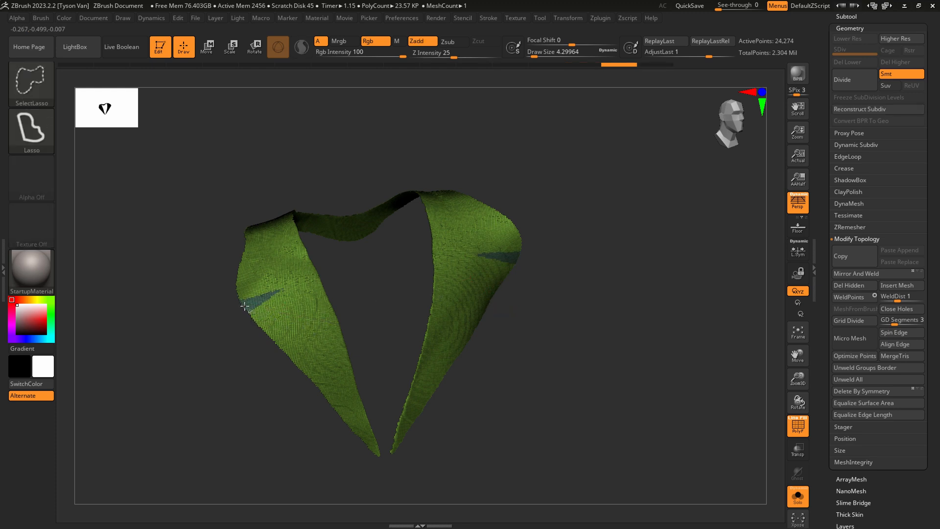
pyautogui.keyDown('ctrl'); pyautogui.keyDown('shift'); pyautogui.click(250, 309); pyautogui.keyUp('shift'); pyautogui.keyUp('ctrl')
pyautogui.keyDown('ctrl'); pyautogui.keyDown('shift'); pyautogui.click(195, 364); pyautogui.keyUp('shift'); pyautogui.keyUp('ctrl')
pyautogui.hotkey('ctrl', 'shift', 'd')
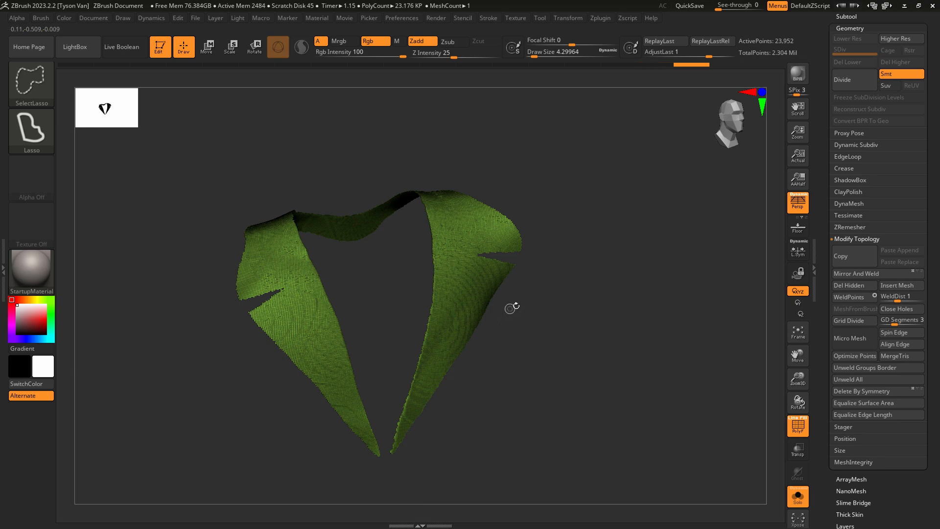
# Smooth the jagged lapel borders by applying GroupsLoops twice with 4 loops and GPolish 50.
pyautogui.moveTo(534, 296); pyautogui.dragTo(507, 293)
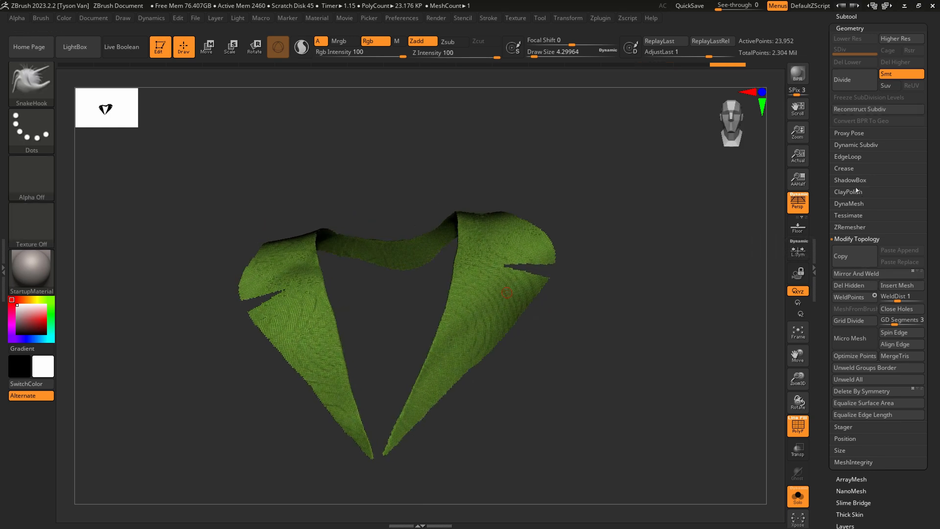
pyautogui.click(858, 157)
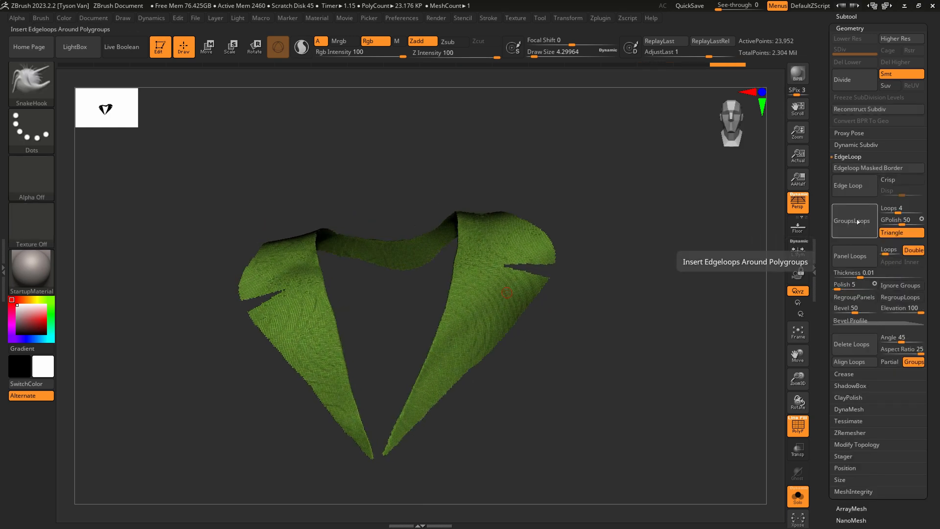
pyautogui.click(862, 226)
pyautogui.moveTo(504, 336); pyautogui.dragTo(509, 330)
pyautogui.keyDown('ctrl'); pyautogui.moveTo(509, 295); pyautogui.dragTo(498, 317, button='right'); pyautogui.keyUp('ctrl')
pyautogui.click(855, 222)
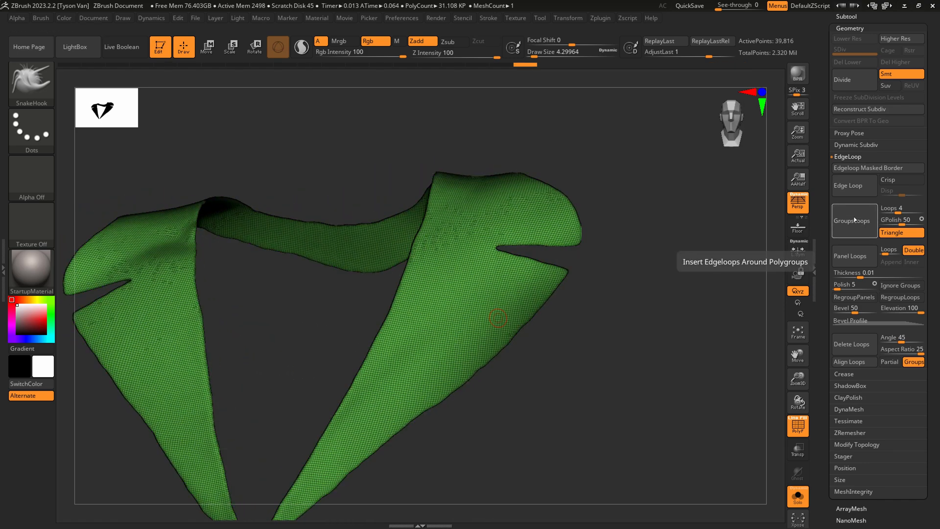
# Pull out the corner tips beside both lapel notches with SnakeHook at a draw size of about 4.3.
pyautogui.press('s')
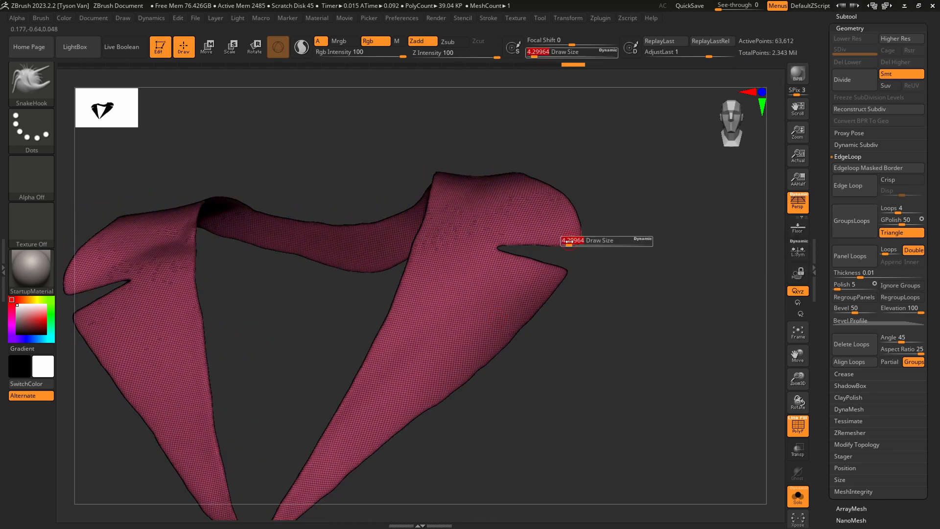
pyautogui.moveTo(569, 241); pyautogui.dragTo(577, 242)
pyautogui.press('s')
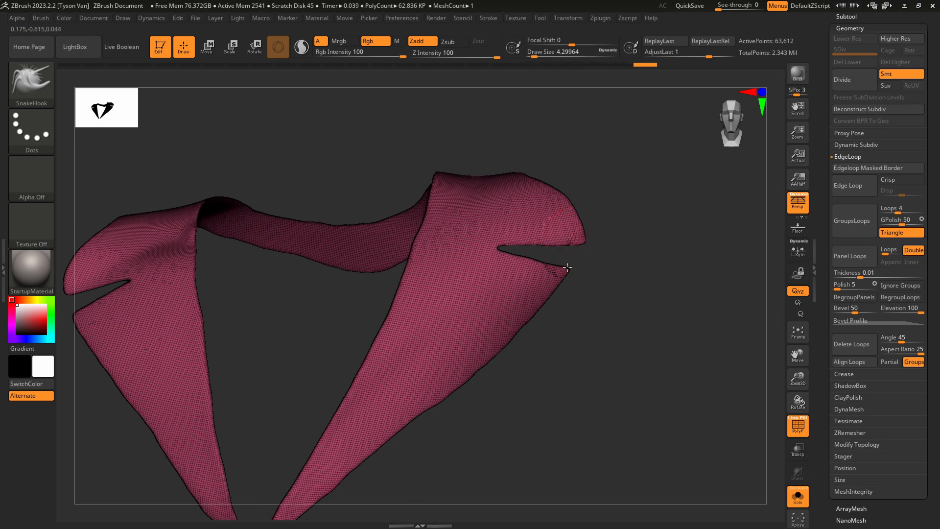
pyautogui.moveTo(569, 269); pyautogui.dragTo(244, 326)
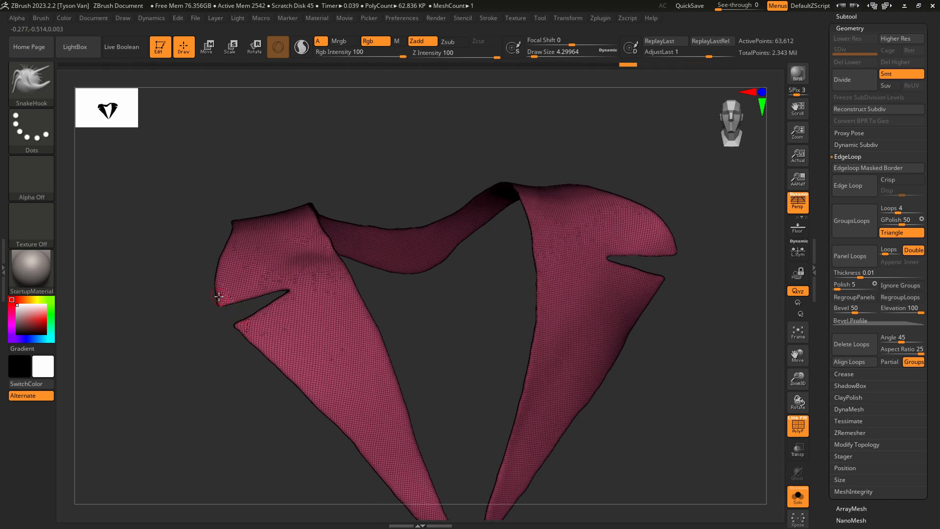
pyautogui.keyDown('alt'); pyautogui.moveTo(205, 311); pyautogui.dragTo(174, 319); pyautogui.keyUp('alt')
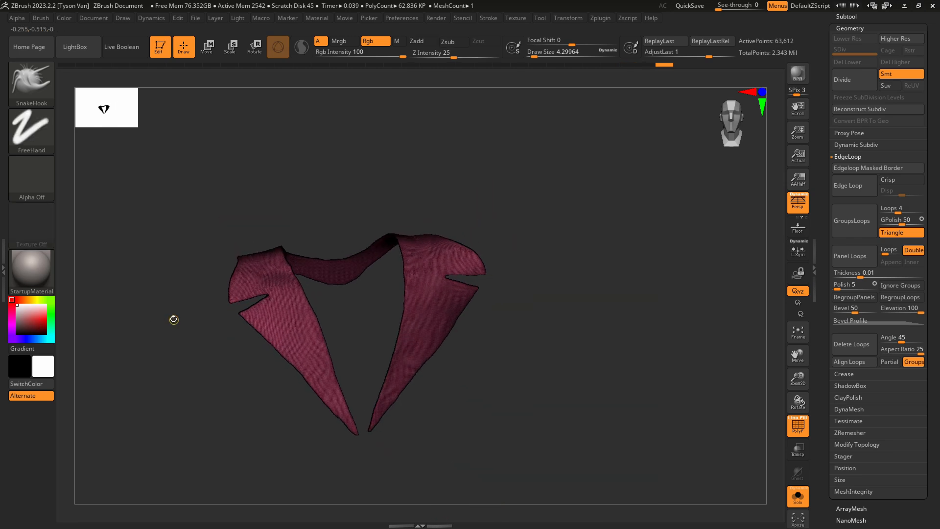
# Regroup the lapel mesh and adjust the left lapel's edge around its notch in side view with SnakeHook at draw sizes of about 17 and 6.6.
pyautogui.hotkey('ctrl', 'w')
pyautogui.moveTo(504, 371)
pyautogui.mouseDown()
pyautogui.moveTo(453, 344)
pyautogui.moveTo(536, 391)
pyautogui.moveTo(451, 318)
pyautogui.mouseUp()
pyautogui.press('s')
pyautogui.moveTo(451, 318)
pyautogui.mouseDown()
pyautogui.moveTo(466, 317)
pyautogui.moveTo(474, 286)
pyautogui.mouseUp()
pyautogui.press('s')
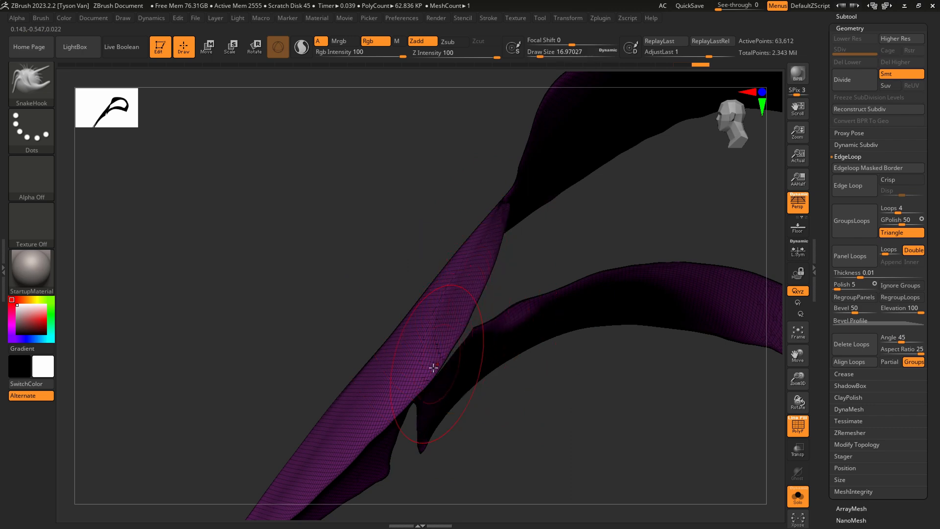
pyautogui.moveTo(434, 367); pyautogui.dragTo(427, 367)
pyautogui.press('s')
pyautogui.moveTo(391, 411); pyautogui.dragTo(407, 394)
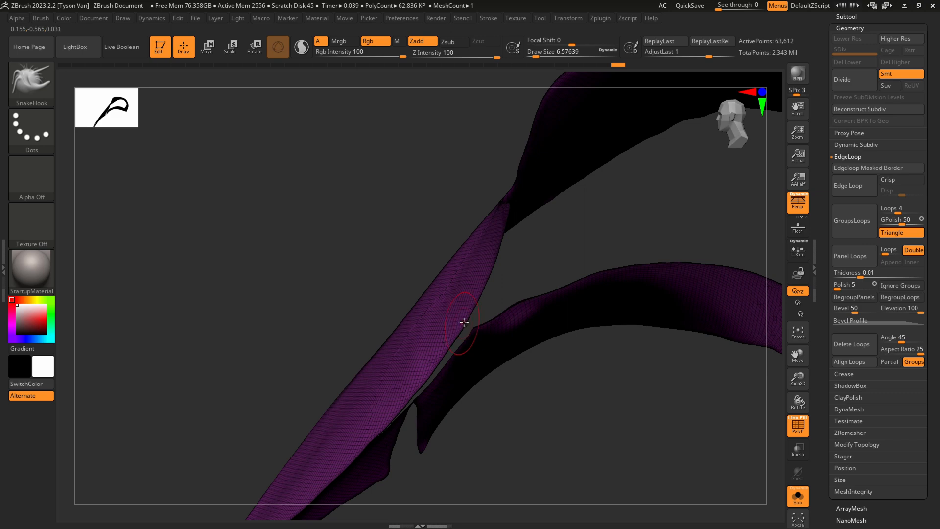
pyautogui.keyDown('ctrl'); pyautogui.moveTo(464, 322); pyautogui.dragTo(555, 364, button='right'); pyautogui.keyUp('ctrl')
pyautogui.moveTo(556, 365)
pyautogui.keyDown('alt'); pyautogui.mouseDown(button='right')
pyautogui.moveTo(456, 315)
pyautogui.moveTo(440, 320)
pyautogui.moveTo(420, 279)
pyautogui.mouseUp(button='right'); pyautogui.keyUp('alt')
# Set the SnakeHook draw size to about 21.6 and assign the whole lapel mesh to a single polygroup.
pyautogui.press('s')
pyautogui.moveTo(284, 302); pyautogui.dragTo(289, 301)
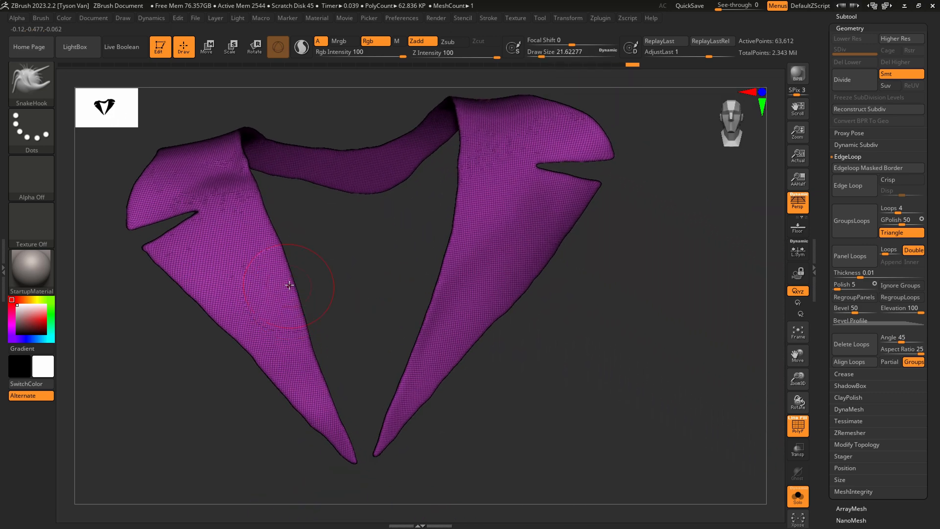
pyautogui.hotkey('ctrl', 'w')
pyautogui.hotkey('ctrl', 'w')
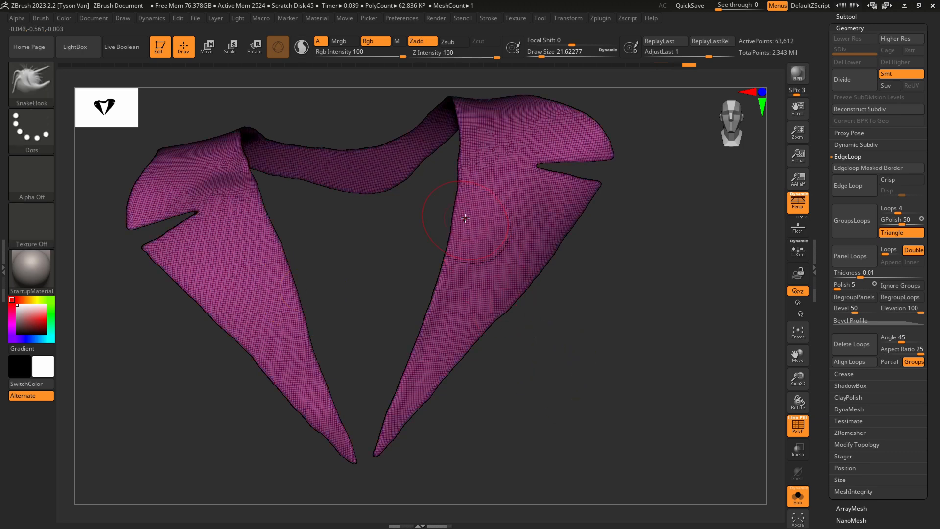
pyautogui.keyDown('ctrl'); pyautogui.moveTo(487, 249); pyautogui.dragTo(481, 365, button='right'); pyautogui.keyUp('ctrl')
pyautogui.hotkey('ctrl', 'w')
pyautogui.keyDown('ctrl'); pyautogui.moveTo(492, 294); pyautogui.dragTo(469, 345, button='right'); pyautogui.keyUp('ctrl')
pyautogui.keyDown('ctrl'); pyautogui.moveTo(469, 344); pyautogui.dragTo(464, 295, button='right'); pyautogui.keyUp('ctrl')
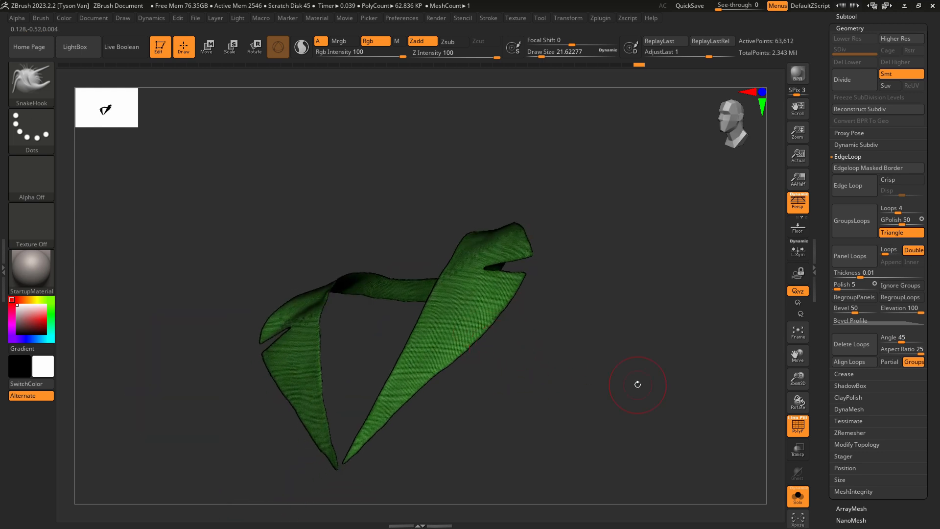
# Retopologize the lapel mesh by running ZRemesher twice with a target polygon count of 5 and Adapt on.
pyautogui.click(849, 433)
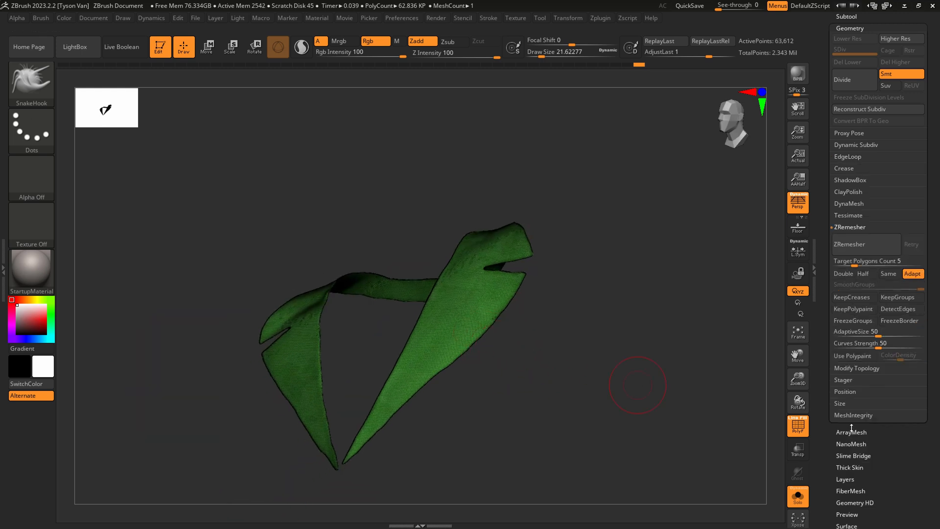
pyautogui.click(863, 244)
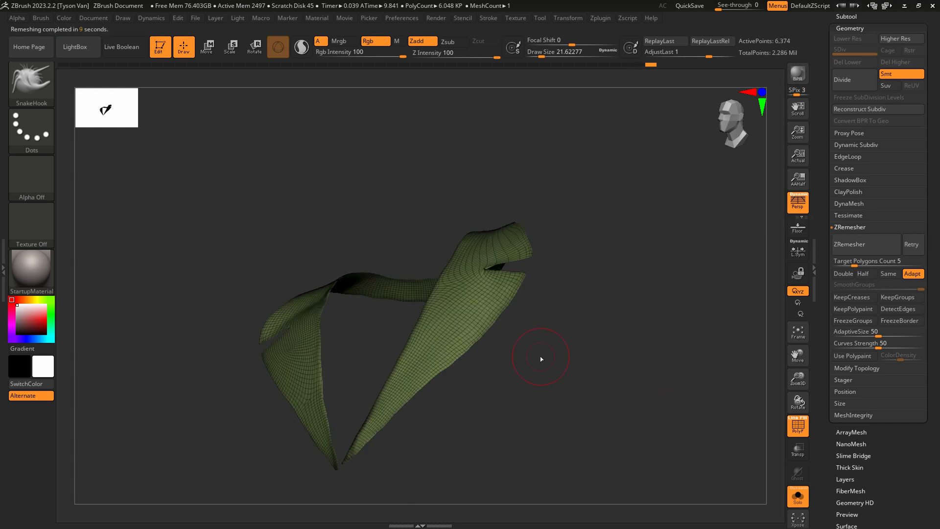
pyautogui.moveTo(541, 359)
pyautogui.mouseDown()
pyautogui.moveTo(552, 369)
pyautogui.moveTo(541, 358)
pyautogui.moveTo(445, 396)
pyautogui.moveTo(434, 389)
pyautogui.mouseUp()
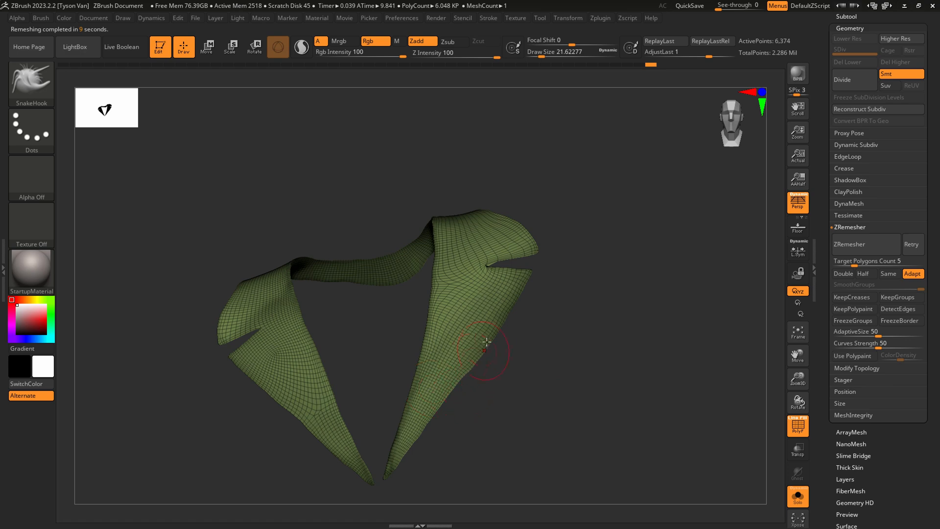
pyautogui.moveTo(487, 342); pyautogui.dragTo(507, 315, button='right')
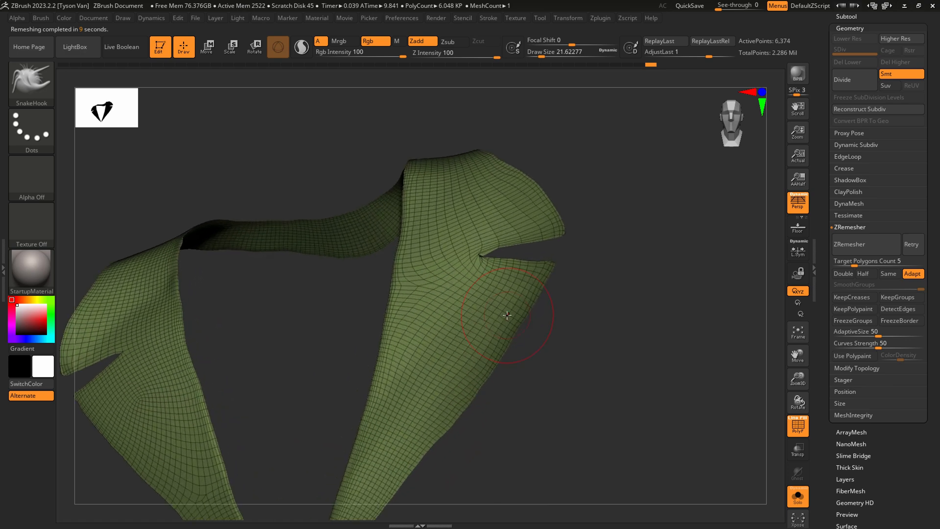
pyautogui.click(857, 247)
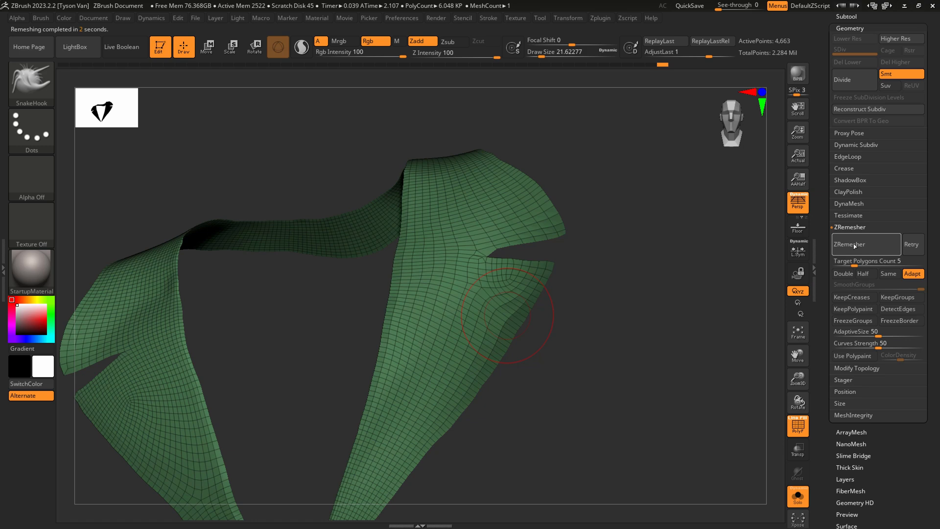
pyautogui.moveTo(491, 271)
pyautogui.mouseDown(button='right')
pyautogui.moveTo(490, 292)
pyautogui.moveTo(505, 262)
pyautogui.mouseUp(button='right')
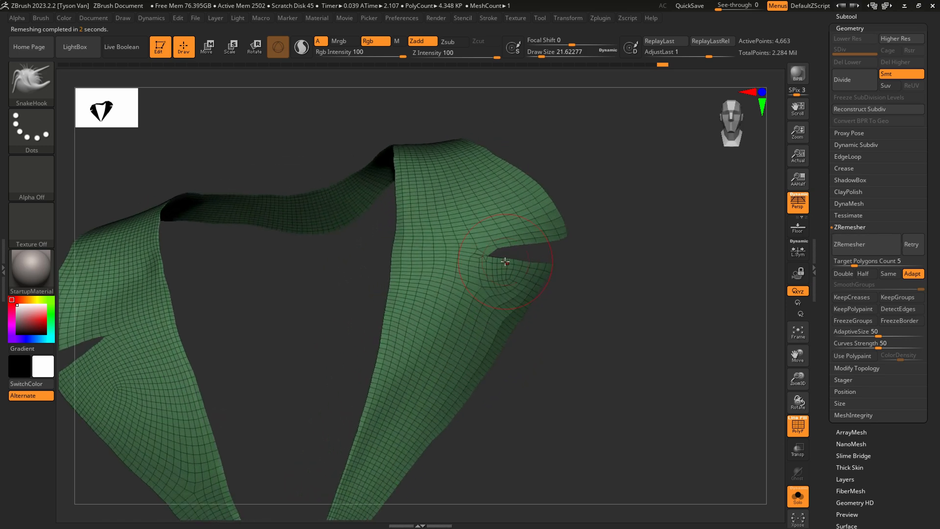
# Add a border edge loop to the lapel mesh using GroupsLoops with 1 loop and GPolish 0, and regroup it as one polygroup.
pyautogui.click(853, 157)
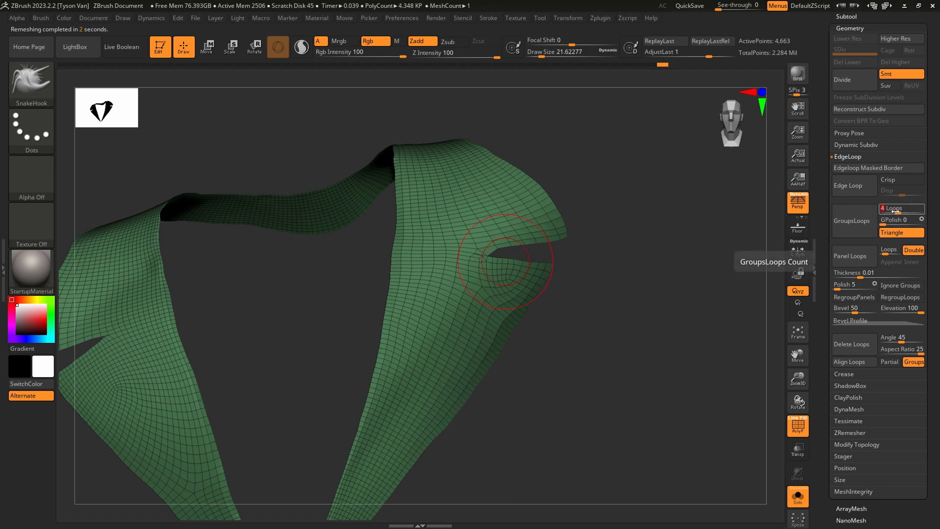
pyautogui.click(852, 221)
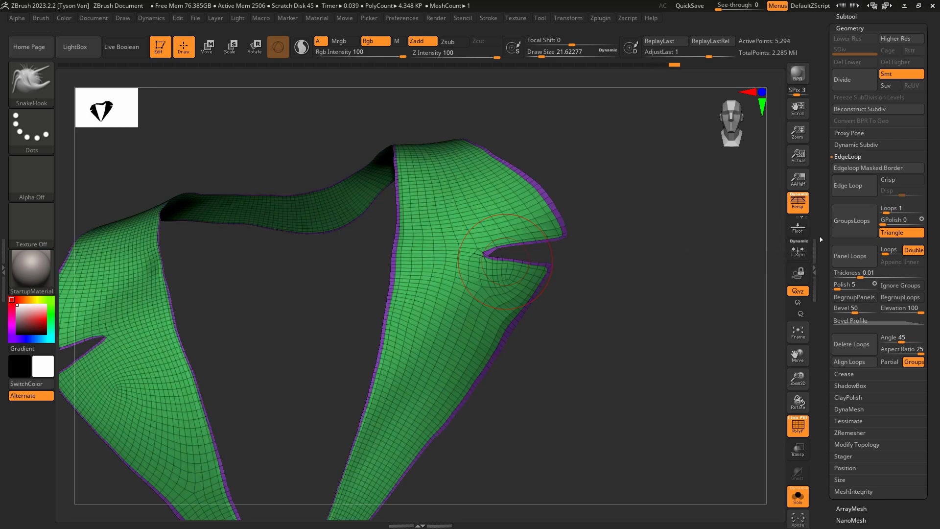
pyautogui.keyDown('alt'); pyautogui.moveTo(354, 327); pyautogui.dragTo(520, 294); pyautogui.keyUp('alt')
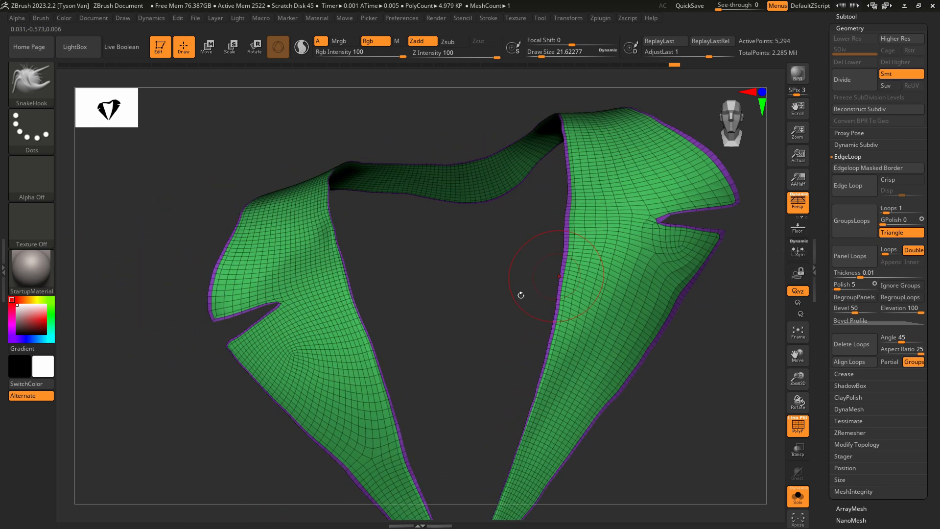
pyautogui.keyDown('ctrl'); pyautogui.click(494, 308); pyautogui.keyUp('ctrl')
pyautogui.moveTo(333, 372); pyautogui.dragTo(342, 367, button='right')
pyautogui.moveTo(594, 296); pyautogui.dragTo(557, 226, button='right')
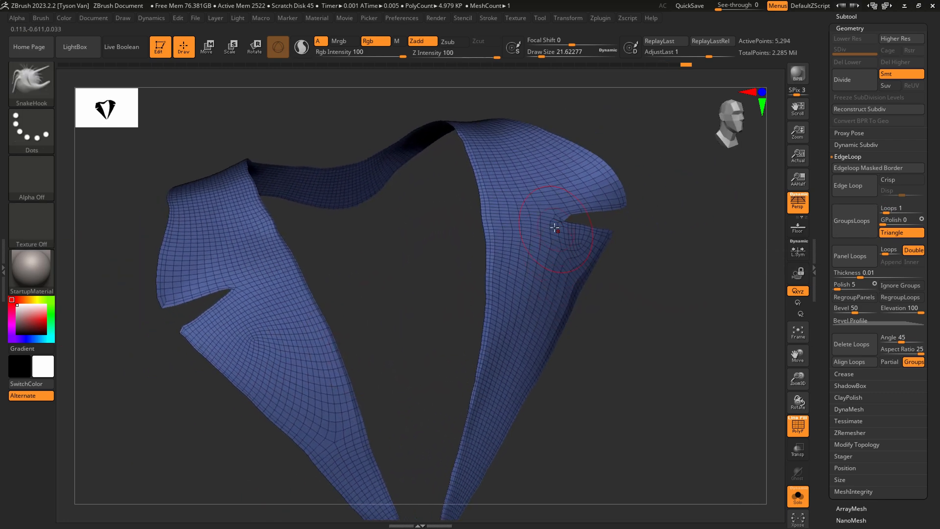
pyautogui.moveTo(521, 289)
pyautogui.mouseDown(button='right')
pyautogui.moveTo(507, 264)
pyautogui.moveTo(498, 309)
pyautogui.mouseUp(button='right')
pyautogui.moveTo(487, 344)
pyautogui.mouseDown(button='right')
pyautogui.moveTo(518, 353)
pyautogui.moveTo(395, 314)
pyautogui.mouseUp(button='right')
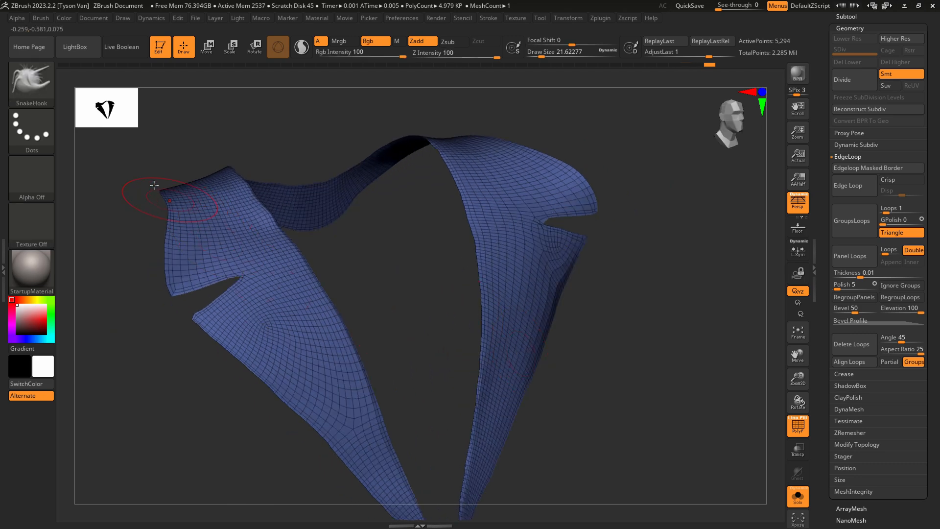
# Give the lapel mesh thickness using ZModeler's polygon Extrude action with the Polygroup All target.
pyautogui.click(32, 81)
pyautogui.click(609, 417)
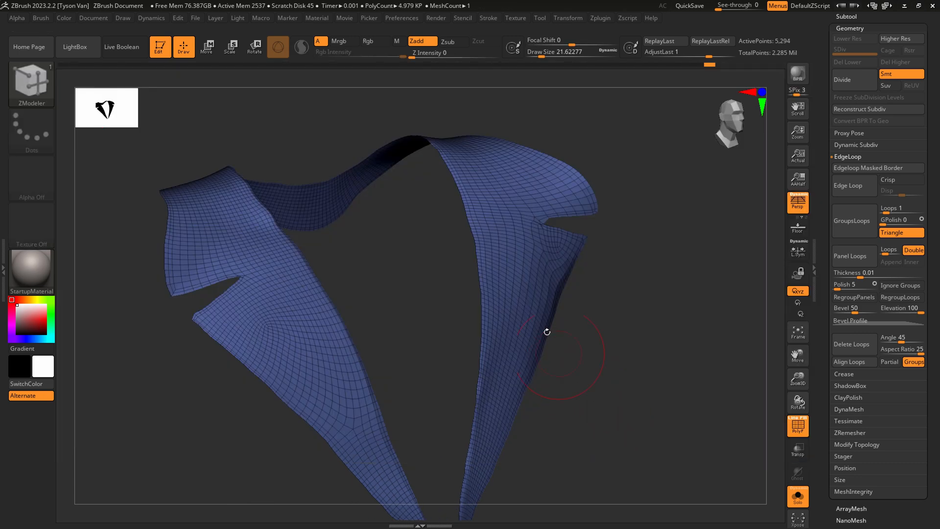
pyautogui.moveTo(526, 210)
pyautogui.keyDown('alt'); pyautogui.mouseDown(button='right')
pyautogui.moveTo(542, 244)
pyautogui.moveTo(533, 206)
pyautogui.mouseUp(button='right'); pyautogui.keyUp('alt')
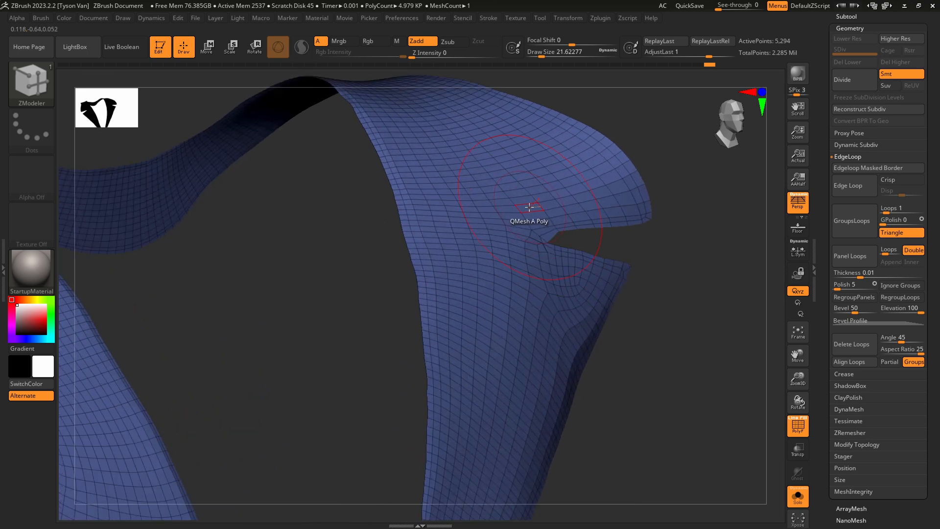
pyautogui.press('space')
pyautogui.click(421, 186)
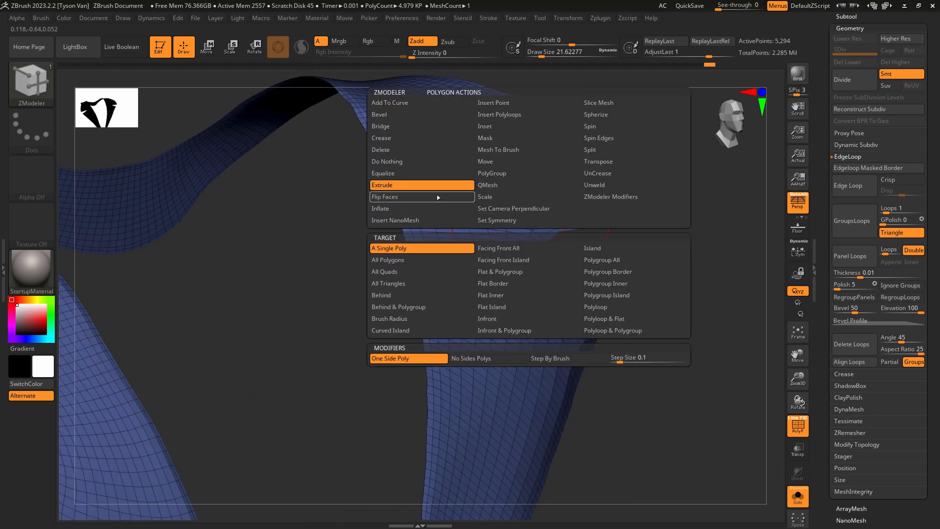
pyautogui.click(615, 260)
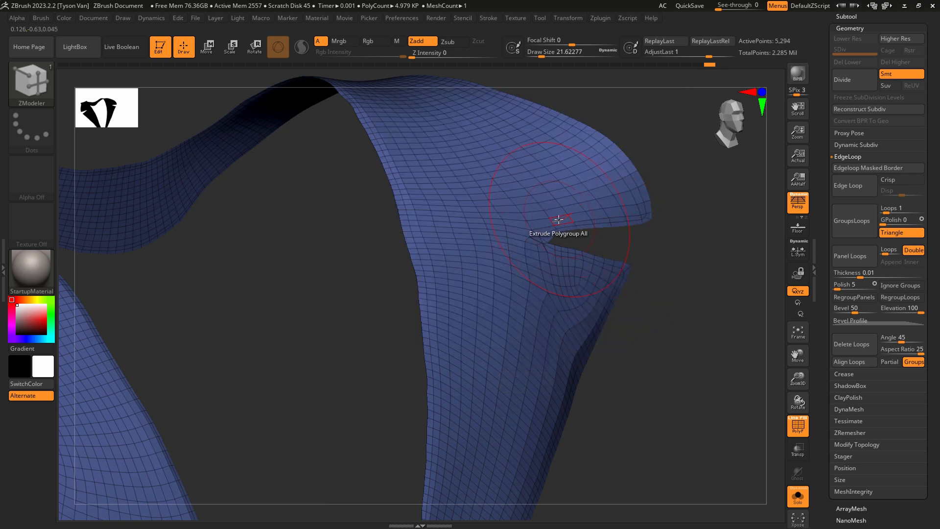
pyautogui.moveTo(558, 219); pyautogui.dragTo(581, 192)
pyautogui.press('f')
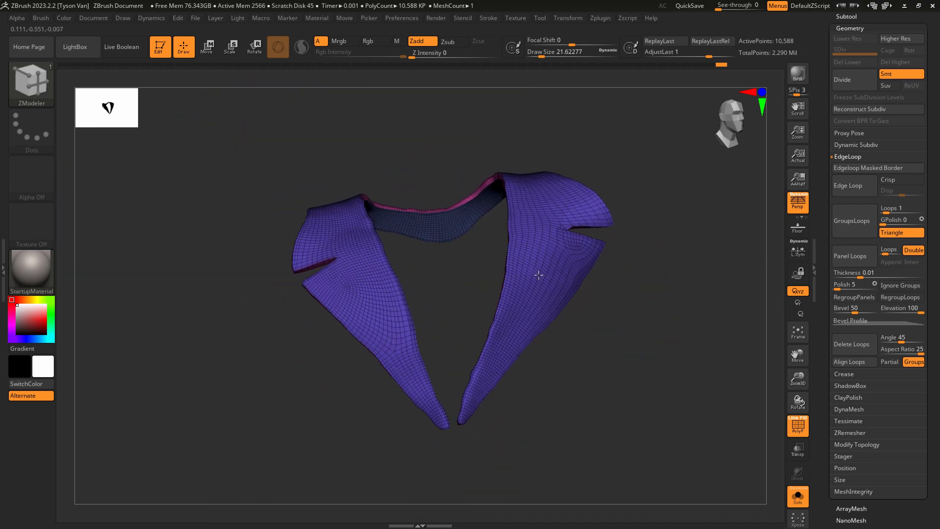
pyautogui.moveTo(538, 275)
pyautogui.mouseDown(button='right')
pyautogui.moveTo(550, 275)
pyautogui.moveTo(563, 323)
pyautogui.moveTo(533, 272)
pyautogui.mouseUp(button='right')
pyautogui.moveTo(625, 313)
pyautogui.mouseDown(button='right')
pyautogui.moveTo(601, 319)
pyautogui.moveTo(617, 317)
pyautogui.mouseUp(button='right')
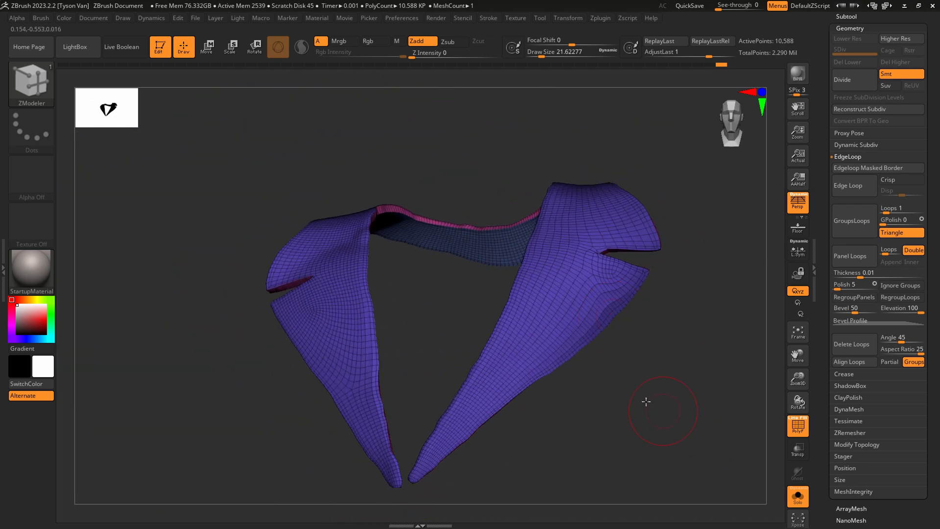
# Use the SnakeHook brush at a draw size of about 26.9 to push the lapel's side edge below the notch inward.
pyautogui.moveTo(646, 402); pyautogui.dragTo(613, 392, button='right')
pyautogui.press('b')
pyautogui.press('h')
pyautogui.press('p')
pyautogui.moveTo(611, 315); pyautogui.dragTo(611, 310, button='right')
pyautogui.press('s')
pyautogui.moveTo(611, 309); pyautogui.dragTo(620, 289)
pyautogui.press('b')
pyautogui.press('s')
pyautogui.press('h')
pyautogui.press('s')
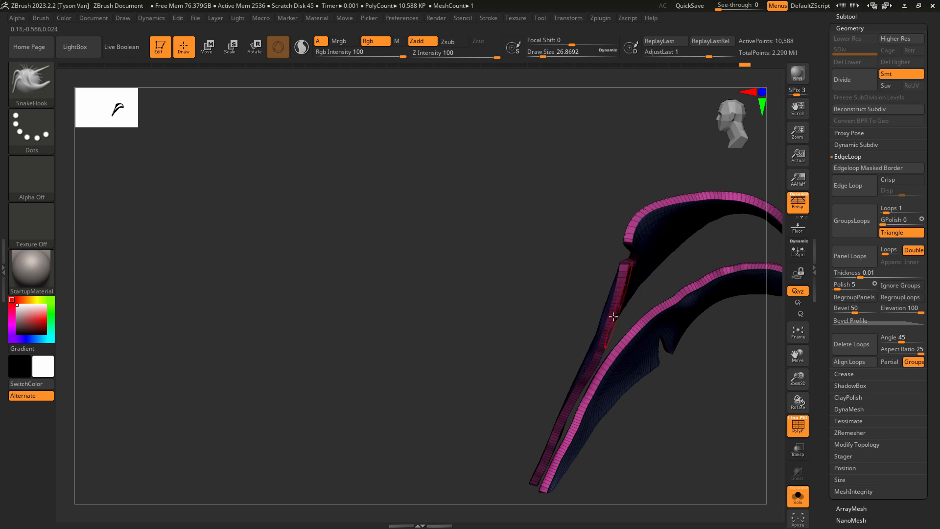
pyautogui.hotkey('ctrl', 'z')
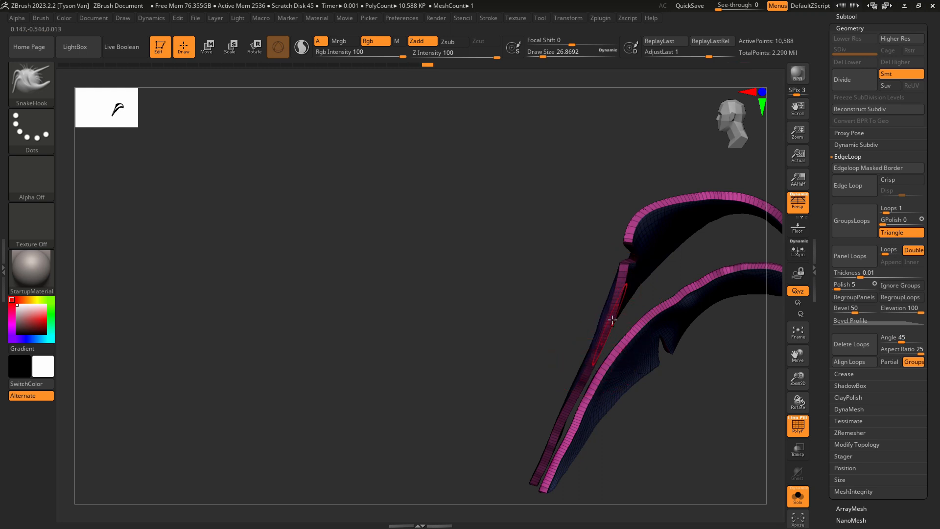
pyautogui.hotkey('ctrl', 'shift', 'z')
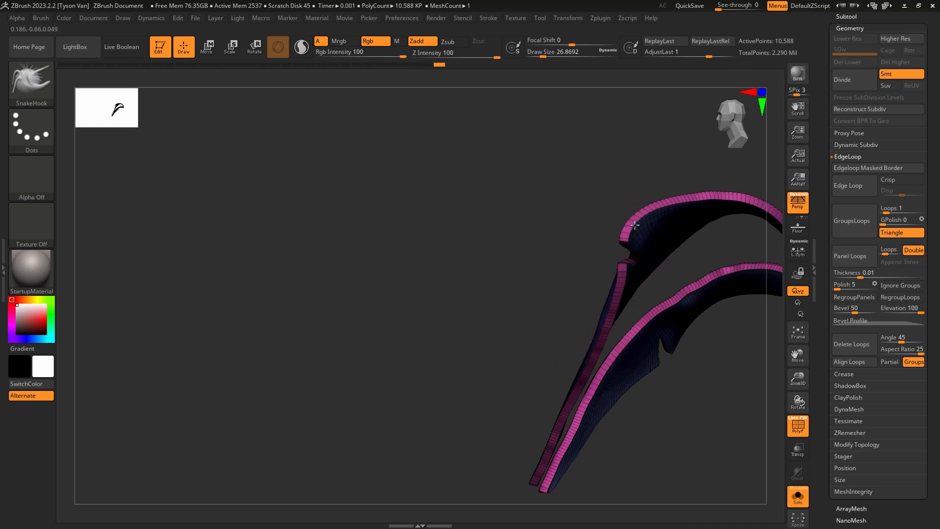
# Subdivide the lapel mesh once and smooth the pointed lower lapel tips at a draw size of about 15.6.
pyautogui.keyDown('alt'); pyautogui.moveTo(680, 288); pyautogui.dragTo(549, 372, button='right'); pyautogui.keyUp('alt')
pyautogui.keyDown('alt'); pyautogui.moveTo(617, 378); pyautogui.dragTo(648, 414, button='right'); pyautogui.keyUp('alt')
pyautogui.keyDown('alt'); pyautogui.moveTo(648, 413); pyautogui.dragTo(585, 401, button='right'); pyautogui.keyUp('alt')
pyautogui.hotkey('ctrl', 'd')
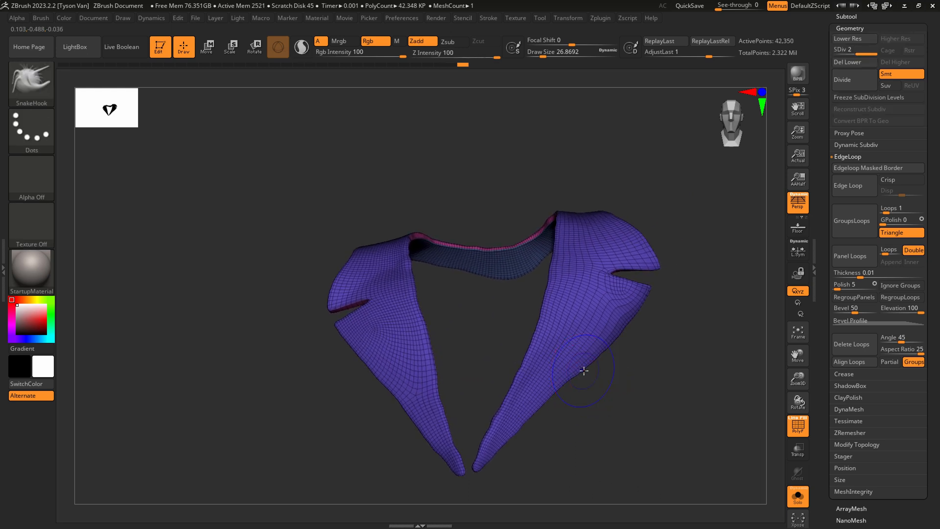
pyautogui.press('s')
pyautogui.moveTo(438, 395); pyautogui.dragTo(434, 393)
pyautogui.press('shift')
pyautogui.keyDown('shift'); pyautogui.moveTo(463, 480); pyautogui.dragTo(473, 476); pyautogui.keyUp('shift')
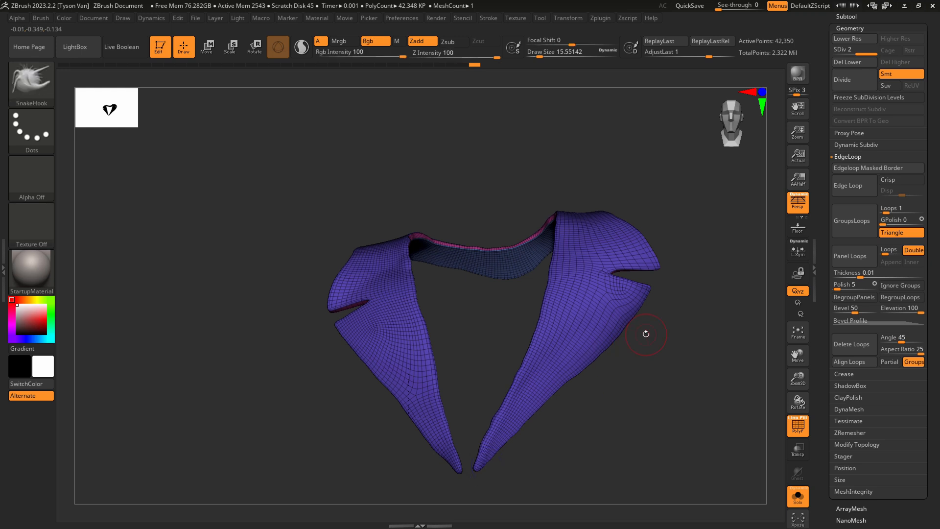
# Set the lapel mesh to subdivision level 1, delete the higher level, and smooth the lapel surface.
pyautogui.moveTo(865, 50); pyautogui.dragTo(844, 49)
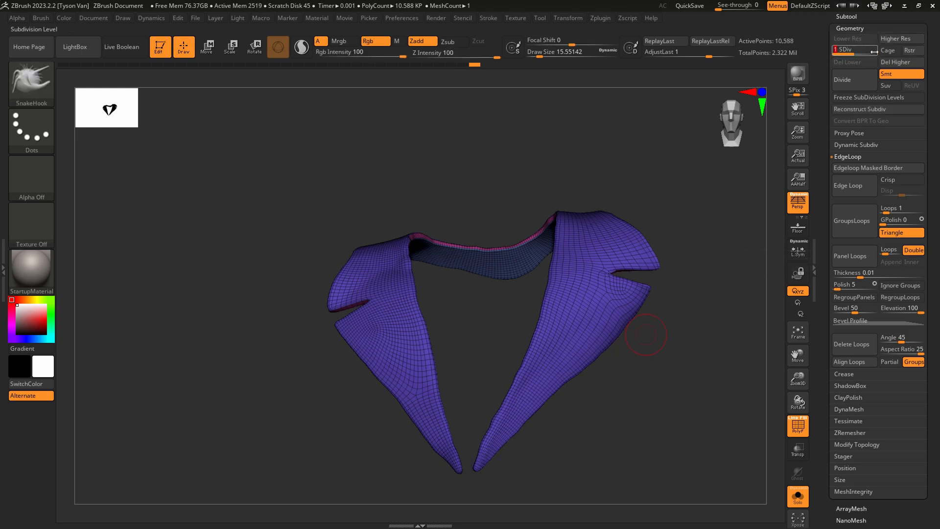
pyautogui.click(895, 63)
pyautogui.press('shift')
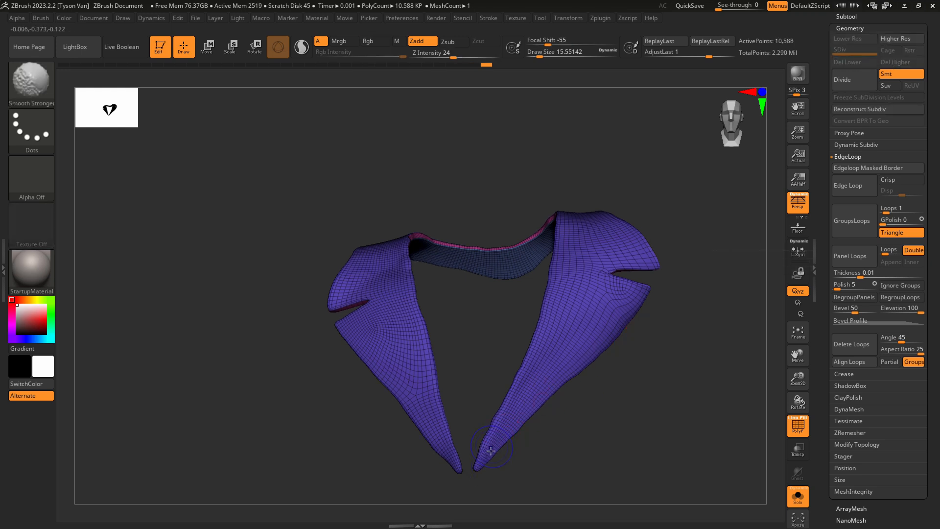
pyautogui.keyDown('shift'); pyautogui.moveTo(549, 353); pyautogui.dragTo(530, 346); pyautogui.keyUp('shift')
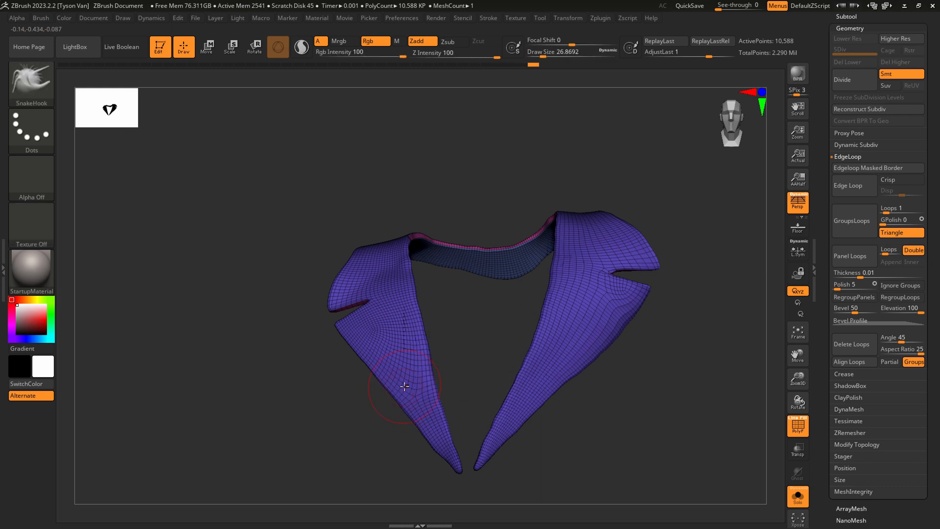
# Show the whole character again and reshape the lapel on the raised-arm side with SnakeHook at a draw size of about 140.
pyautogui.click(799, 497)
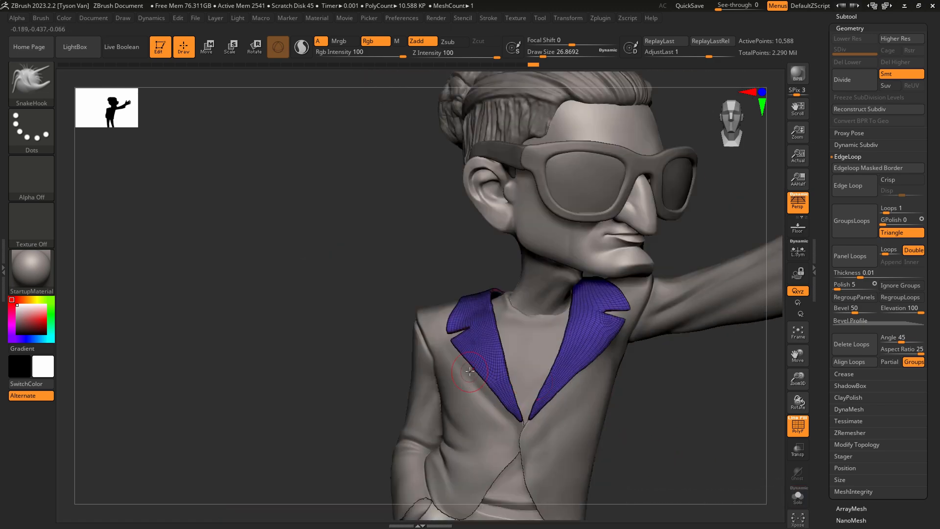
pyautogui.press('s')
pyautogui.moveTo(497, 362)
pyautogui.mouseDown()
pyautogui.moveTo(516, 363)
pyautogui.moveTo(493, 321)
pyautogui.moveTo(487, 338)
pyautogui.mouseUp()
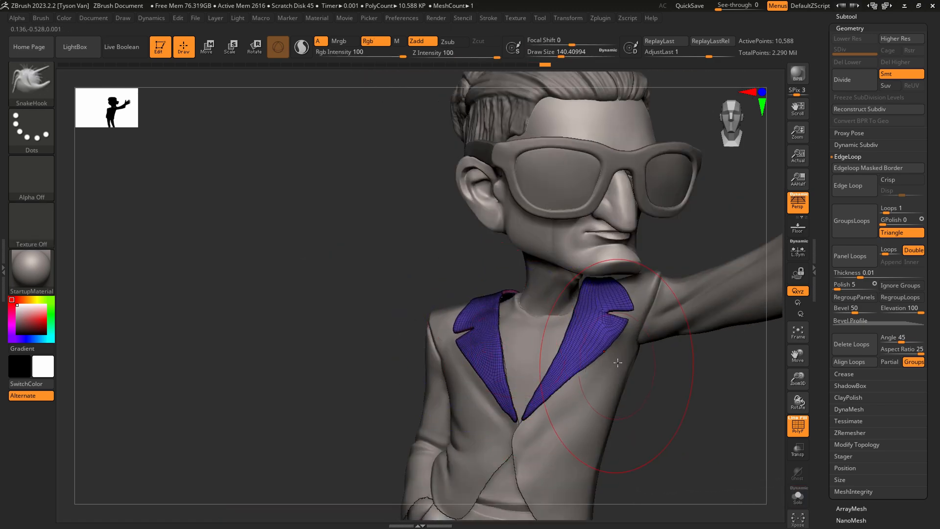
pyautogui.moveTo(603, 352)
pyautogui.keyDown('shift'); pyautogui.mouseDown()
pyautogui.moveTo(614, 335)
pyautogui.moveTo(608, 344)
pyautogui.mouseUp(); pyautogui.keyUp('shift')
pyautogui.keyDown('ctrl'); pyautogui.moveTo(618, 329); pyautogui.dragTo(632, 360, button='right'); pyautogui.keyUp('ctrl')
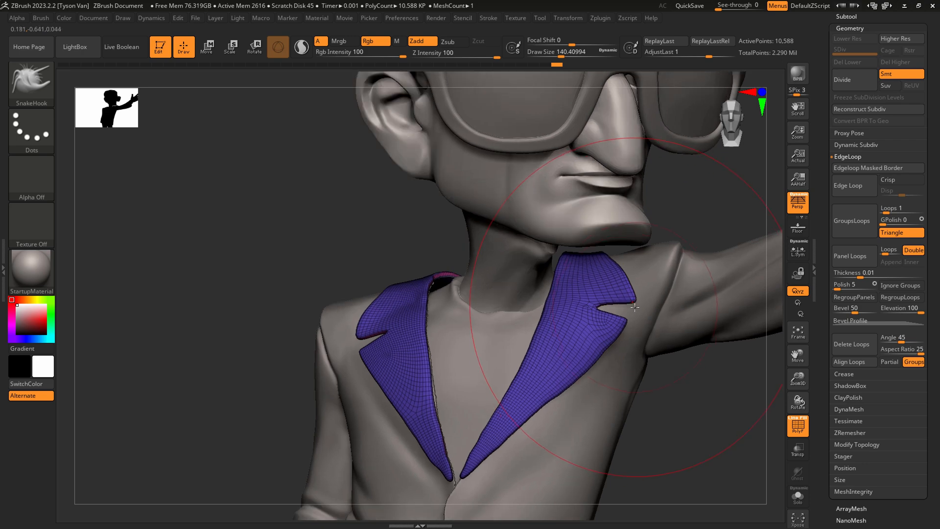
# Pull the notch corners of the raised-arm lapel outward, reducing the draw size to about 34.8.
pyautogui.press('s')
pyautogui.moveTo(636, 303)
pyautogui.mouseDown()
pyautogui.moveTo(624, 313)
pyautogui.moveTo(633, 319)
pyautogui.mouseUp()
pyautogui.press('s')
pyautogui.moveTo(635, 298); pyautogui.dragTo(641, 298)
pyautogui.press('s')
pyautogui.moveTo(641, 299); pyautogui.dragTo(638, 298)
pyautogui.moveTo(639, 298); pyautogui.dragTo(650, 276, button='right')
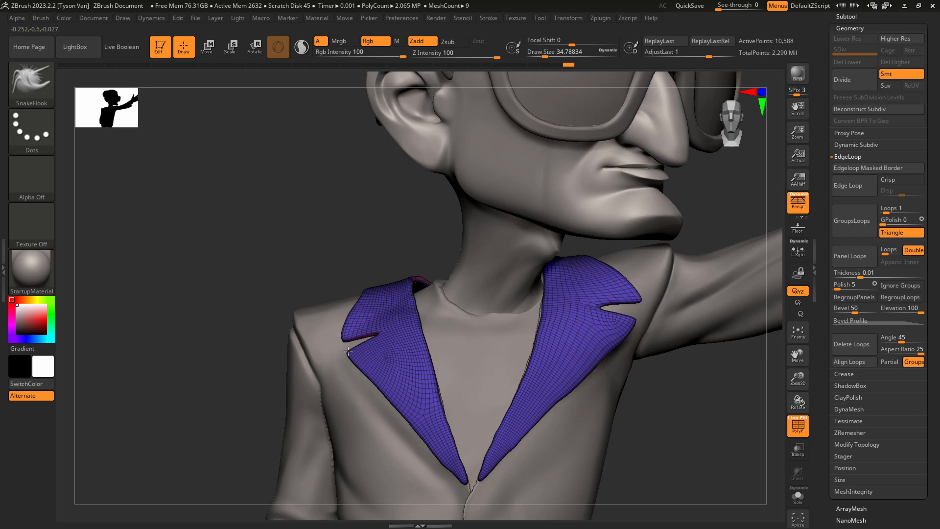
# Extend the notch points of the lapel on the lowered-arm side outward with a draw size of about 26.9.
pyautogui.press('s')
pyautogui.moveTo(338, 358)
pyautogui.mouseDown()
pyautogui.moveTo(346, 361)
pyautogui.moveTo(339, 343)
pyautogui.mouseUp()
pyautogui.moveTo(360, 301); pyautogui.dragTo(365, 297)
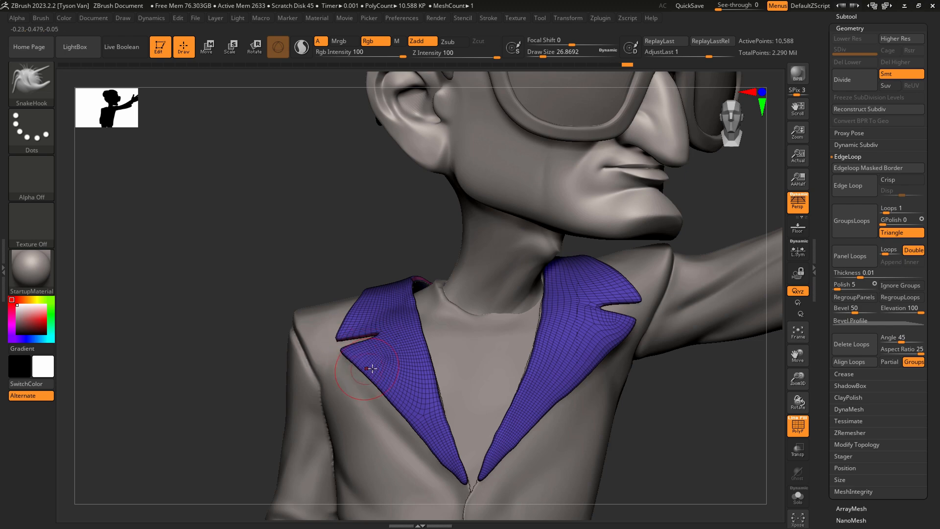
pyautogui.moveTo(596, 346); pyautogui.dragTo(542, 392, button='right')
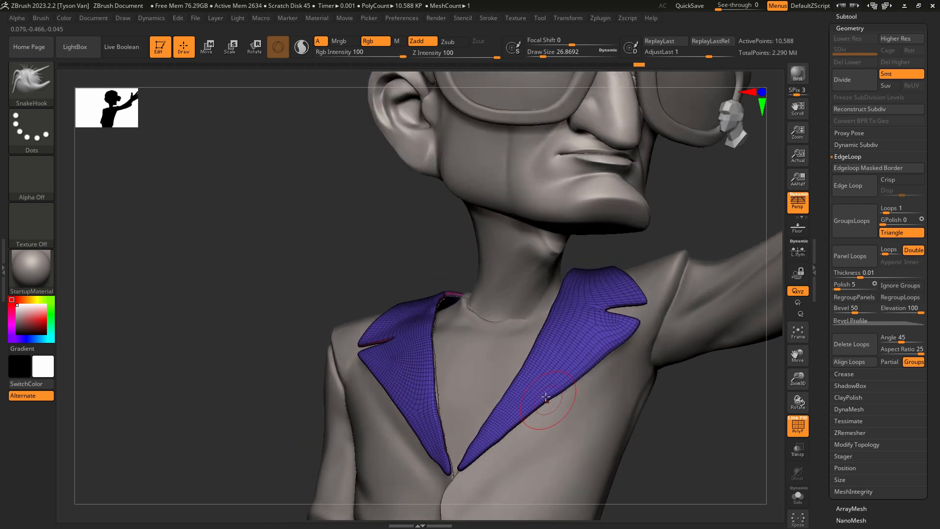
# Pull the lower tips of both lapels down toward the jacket's closing point, using a draw size of about 28.8.
pyautogui.moveTo(454, 471)
pyautogui.keyDown('shift'); pyautogui.mouseDown()
pyautogui.moveTo(448, 483)
pyautogui.moveTo(447, 462)
pyautogui.mouseUp(); pyautogui.keyUp('shift')
pyautogui.moveTo(446, 462); pyautogui.dragTo(480, 456, button='right')
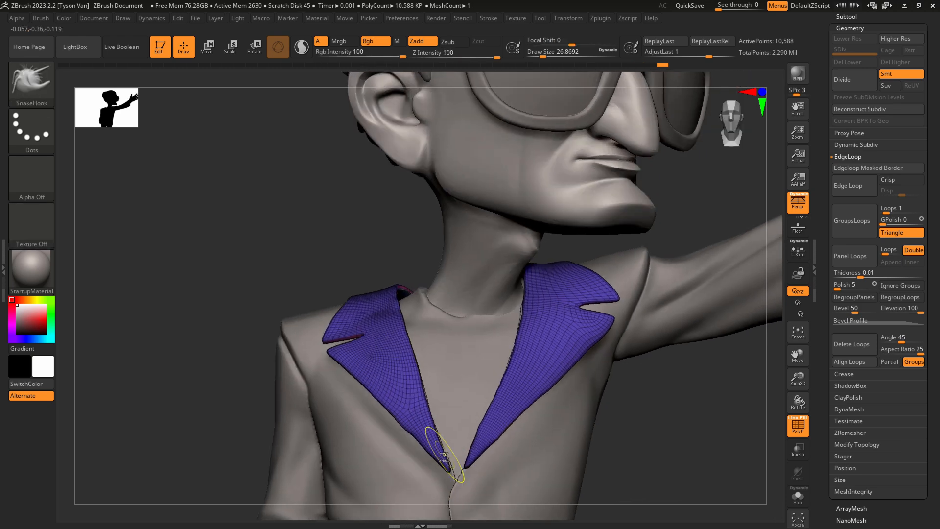
pyautogui.hotkey('ctrl', 'z')
pyautogui.moveTo(450, 473)
pyautogui.mouseDown()
pyautogui.moveTo(419, 460)
pyautogui.moveTo(435, 425)
pyautogui.mouseUp()
pyautogui.press('s')
pyautogui.keyDown('shift'); pyautogui.moveTo(484, 467); pyautogui.dragTo(448, 480); pyautogui.keyUp('shift')
pyautogui.press('s')
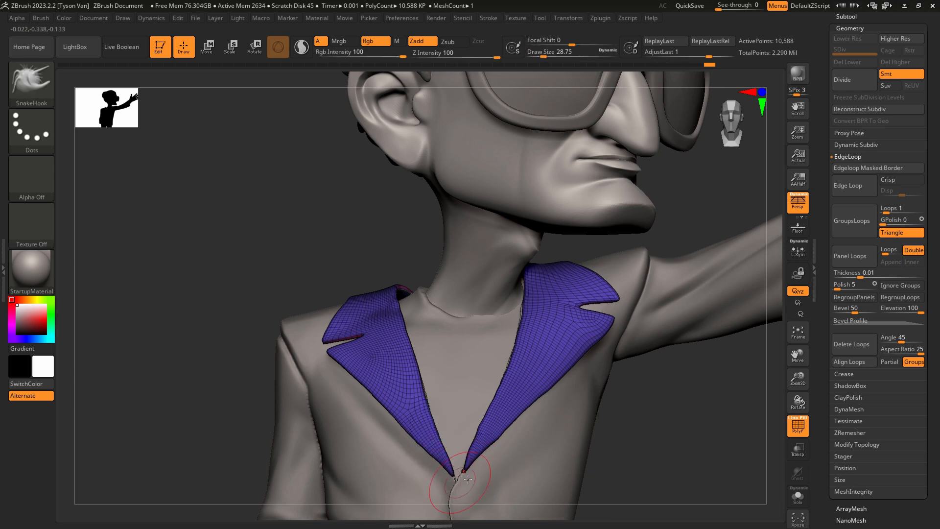
# Enlarge the SnakeHook draw size to about 77 and adjust the lower edge of the raised-arm lapel.
pyautogui.keyDown('ctrl'); pyautogui.moveTo(504, 485); pyautogui.dragTo(478, 436, button='right'); pyautogui.keyUp('ctrl')
pyautogui.keyDown('alt'); pyautogui.moveTo(538, 440); pyautogui.dragTo(494, 373, button='right'); pyautogui.keyUp('alt')
pyautogui.press('s')
pyautogui.moveTo(488, 379); pyautogui.dragTo(497, 380)
pyautogui.moveTo(520, 374)
pyautogui.keyDown('ctrl'); pyautogui.mouseDown(button='right')
pyautogui.moveTo(515, 351)
pyautogui.moveTo(486, 377)
pyautogui.mouseUp(button='right'); pyautogui.keyUp('ctrl')
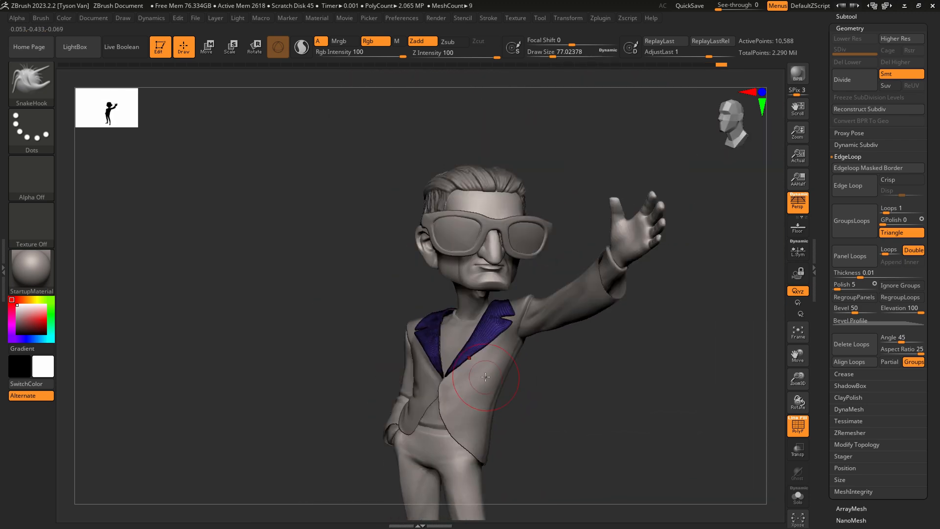
# Thicken the lapel mesh with the Inflate deformation set to 2.
pyautogui.scroll(-5, 905, 368)
pyautogui.click(853, 405)
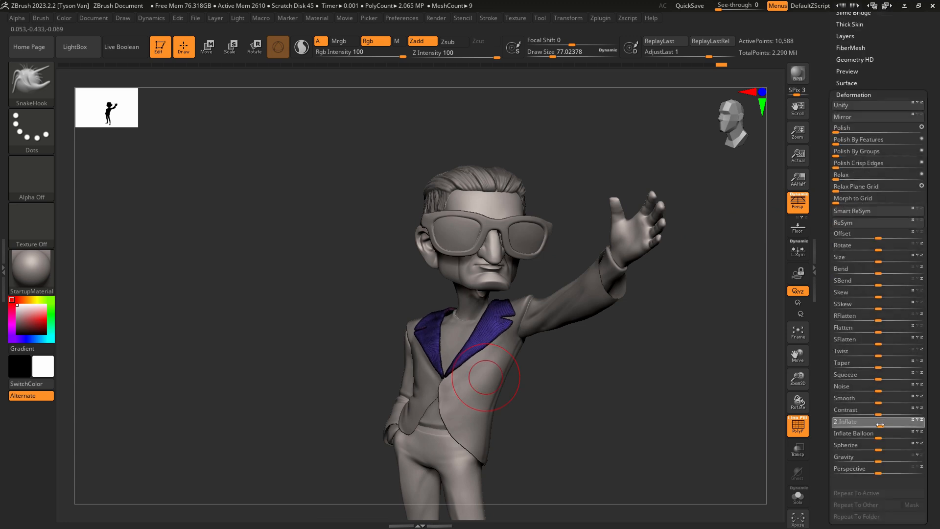
pyautogui.moveTo(880, 423); pyautogui.dragTo(879, 425)
# Hide the polyframe and nudge the raised-arm lapel's outer edge at a draw size of about 46.2.
pyautogui.moveTo(548, 399)
pyautogui.keyDown('shift'); pyautogui.mouseDown()
pyautogui.moveTo(563, 398)
pyautogui.moveTo(506, 368)
pyautogui.mouseUp(); pyautogui.keyUp('shift')
pyautogui.hotkey('shift', 'f')
pyautogui.press('s')
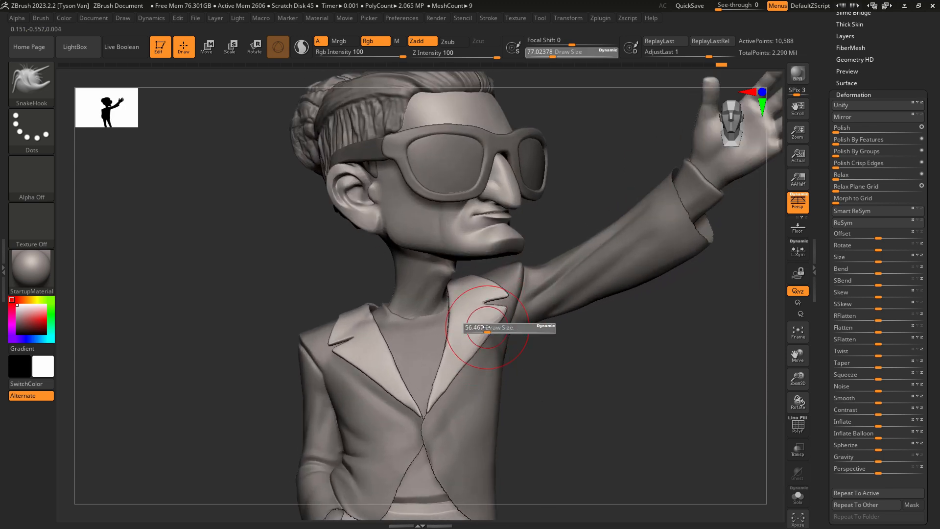
pyautogui.moveTo(490, 327); pyautogui.dragTo(466, 361)
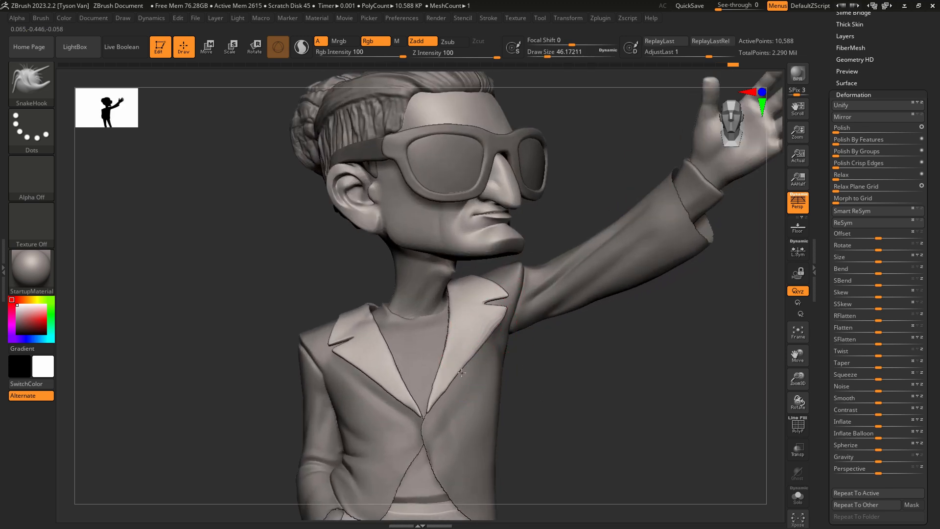
# Select the jacket subtool and reshape its chest beside the lapel on the raised-arm side with SnakeHook.
pyautogui.keyDown('alt'); pyautogui.click(474, 448); pyautogui.keyUp('alt')
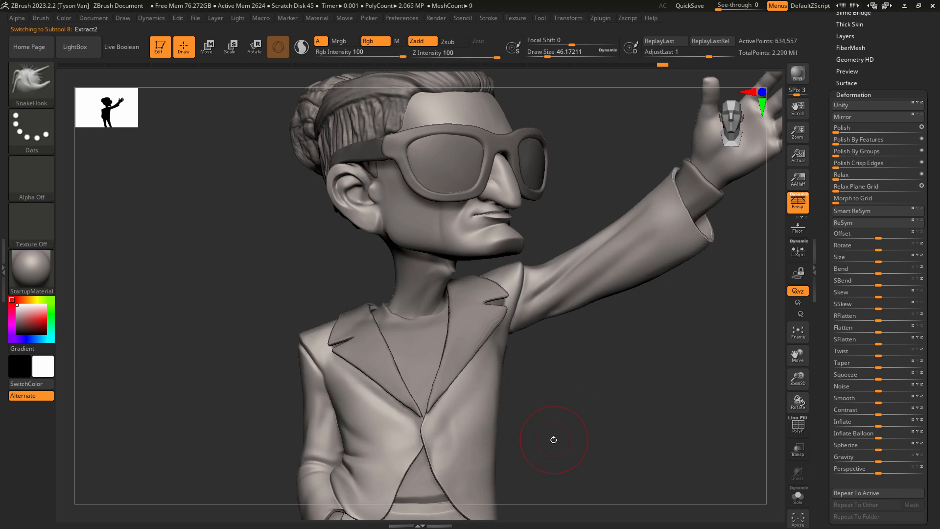
pyautogui.keyDown('alt'); pyautogui.moveTo(557, 428); pyautogui.dragTo(569, 376); pyautogui.keyUp('alt')
pyautogui.moveTo(495, 344); pyautogui.dragTo(497, 358)
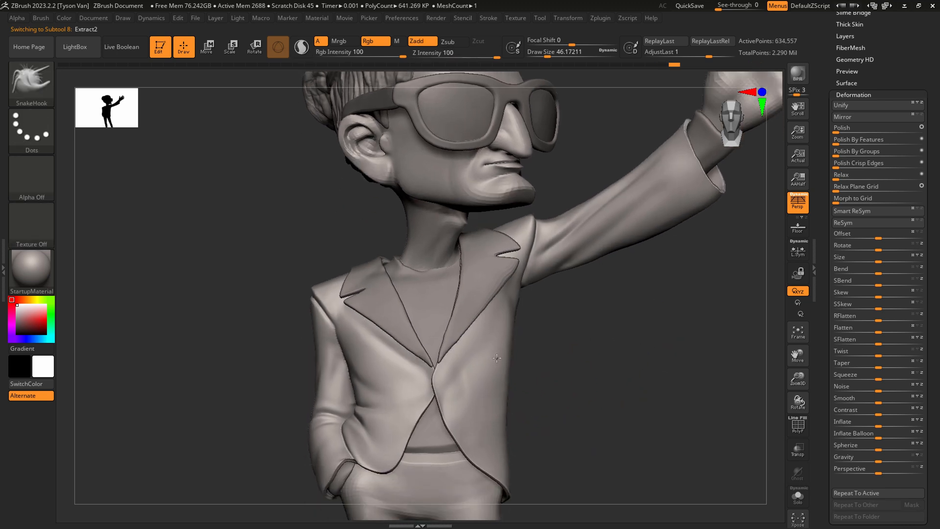
pyautogui.moveTo(497, 358); pyautogui.dragTo(501, 354, button='right')
# Select the lapel mesh and refine the inner edge of the raised-arm lapel, reducing the draw size to about 23.3.
pyautogui.keyDown('alt'); pyautogui.click(467, 302); pyautogui.keyUp('alt')
pyautogui.keyDown('ctrl'); pyautogui.moveTo(458, 301); pyautogui.dragTo(455, 329, button='right'); pyautogui.keyUp('ctrl')
pyautogui.press('s')
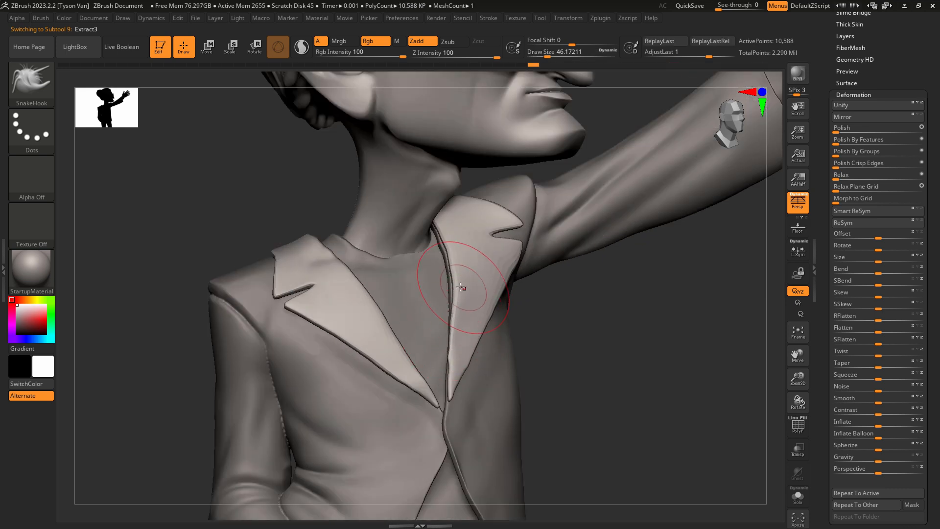
pyautogui.moveTo(460, 288); pyautogui.dragTo(456, 287)
pyautogui.press('s')
pyautogui.moveTo(454, 249); pyautogui.dragTo(448, 248)
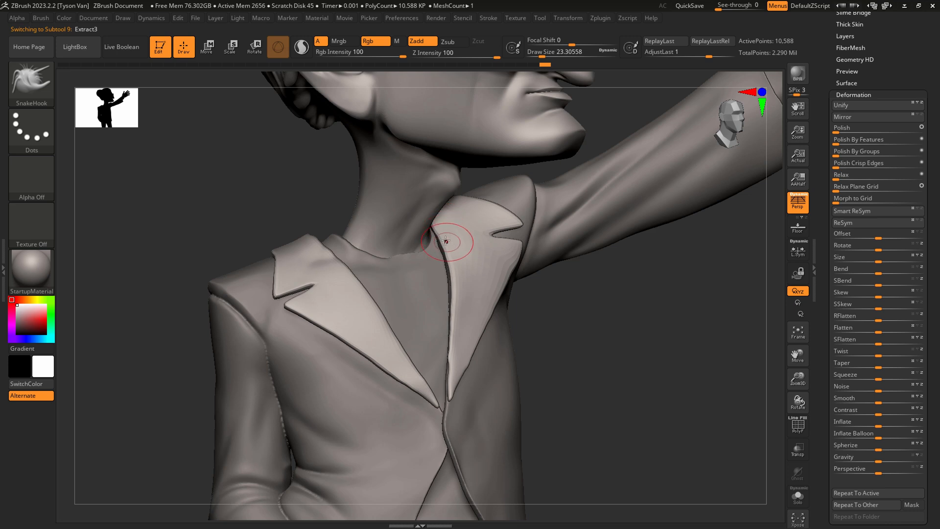
pyautogui.moveTo(452, 268); pyautogui.dragTo(448, 269)
# Nudge the lower tips of both lapels together where the jacket closes.
pyautogui.moveTo(449, 399); pyautogui.dragTo(447, 403)
pyautogui.moveTo(448, 402); pyautogui.dragTo(405, 399, button='right')
pyautogui.moveTo(439, 399); pyautogui.dragTo(434, 396)
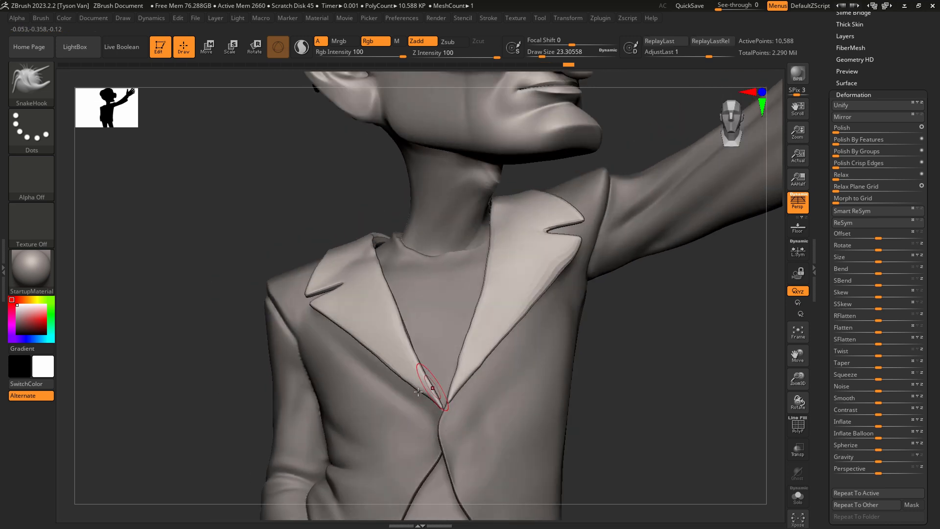
# Adjust the collar's inner edge beside the neck on the lowered-arm side at a draw size of about 34.8.
pyautogui.moveTo(418, 392); pyautogui.dragTo(386, 388, button='right')
pyautogui.moveTo(427, 351); pyautogui.dragTo(420, 314)
pyautogui.press('s')
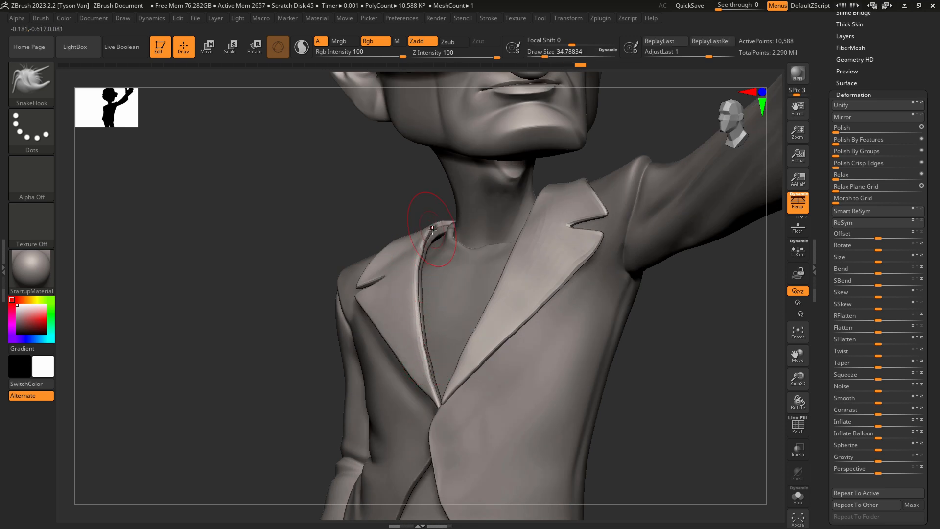
pyautogui.moveTo(432, 229); pyautogui.dragTo(436, 227)
pyautogui.moveTo(438, 231)
pyautogui.mouseDown(button='right')
pyautogui.moveTo(451, 255)
pyautogui.moveTo(448, 314)
pyautogui.mouseUp(button='right')
# Even out the outer edge of the collar behind the shoulder with SnakeHook at a draw size of about 34.8.
pyautogui.moveTo(384, 201); pyautogui.dragTo(413, 206, button='right')
pyautogui.press('s')
pyautogui.moveTo(379, 193)
pyautogui.mouseDown()
pyautogui.moveTo(385, 187)
pyautogui.moveTo(369, 155)
pyautogui.moveTo(378, 150)
pyautogui.moveTo(362, 148)
pyautogui.mouseUp()
pyautogui.press('s')
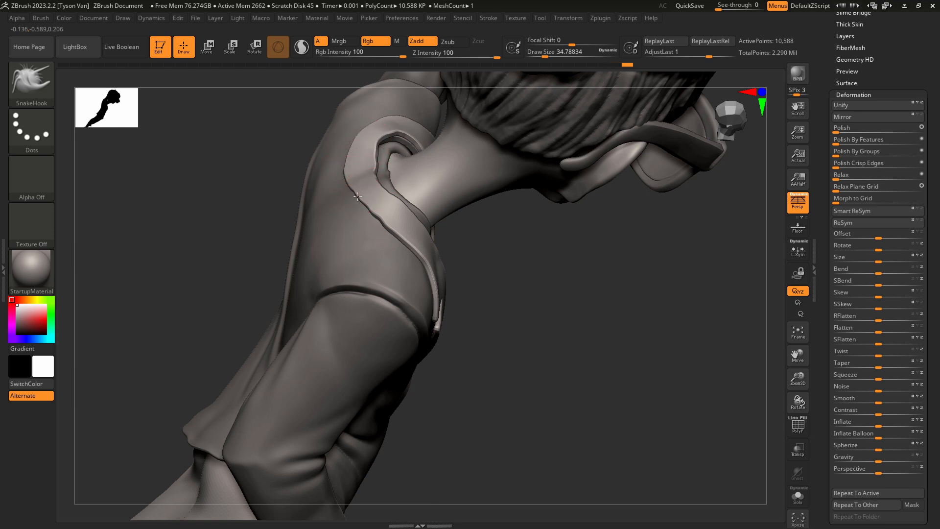
pyautogui.moveTo(358, 196); pyautogui.dragTo(382, 213)
# Reshape the inner neckline edge of the back collar at a draw size of about 21.6.
pyautogui.press('s')
pyautogui.press('s')
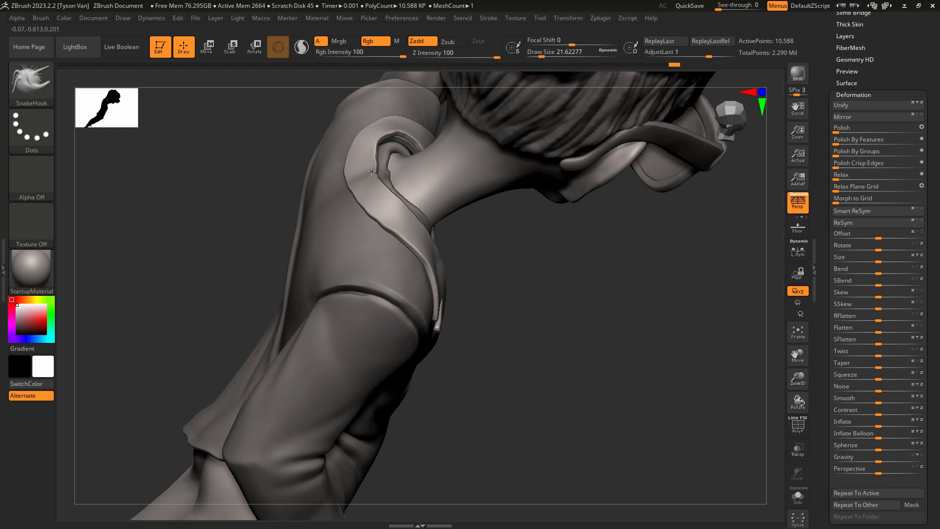
pyautogui.moveTo(371, 157); pyautogui.dragTo(380, 135)
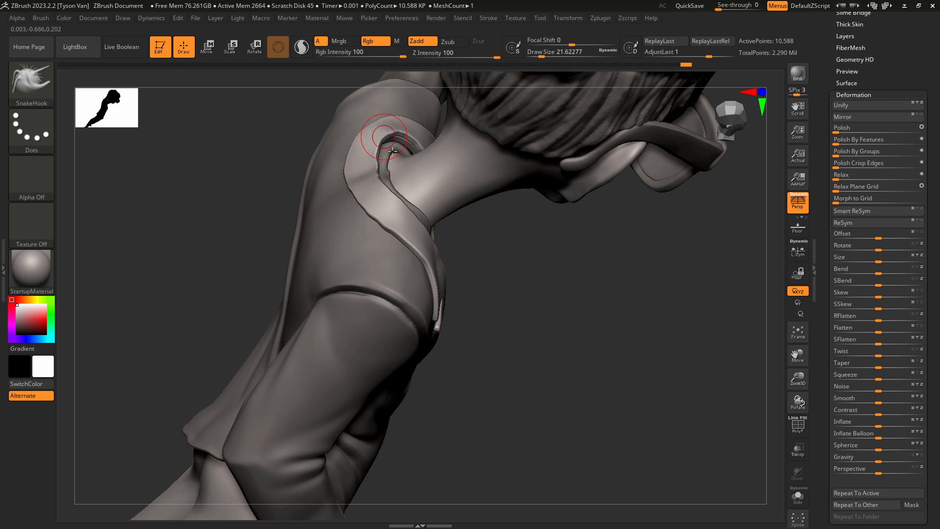
pyautogui.moveTo(393, 151); pyautogui.dragTo(424, 147, button='right')
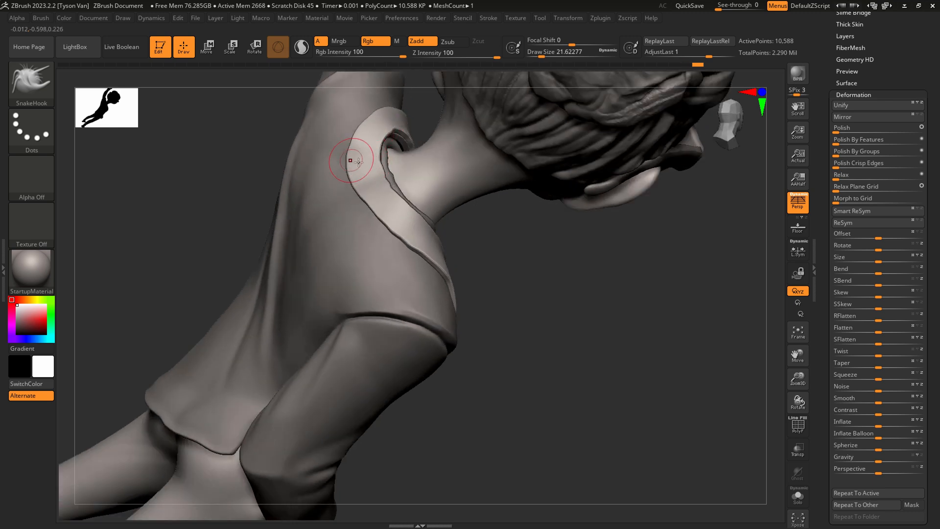
pyautogui.moveTo(386, 177); pyautogui.dragTo(396, 188)
pyautogui.moveTo(401, 195)
pyautogui.mouseDown(button='right')
pyautogui.moveTo(408, 194)
pyautogui.moveTo(390, 177)
pyautogui.moveTo(399, 212)
pyautogui.mouseUp(button='right')
# Clean up the collar's inner edge around the back of the neck at a draw size of about 14.2.
pyautogui.press('shift')
pyautogui.press('s')
pyautogui.moveTo(396, 210); pyautogui.dragTo(393, 199)
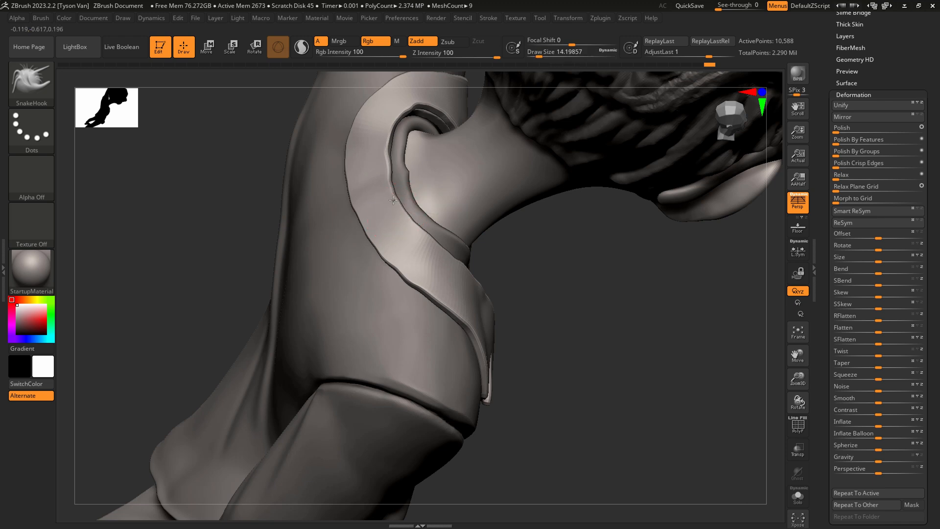
pyautogui.moveTo(389, 168)
pyautogui.mouseDown()
pyautogui.moveTo(392, 143)
pyautogui.moveTo(424, 127)
pyautogui.mouseUp()
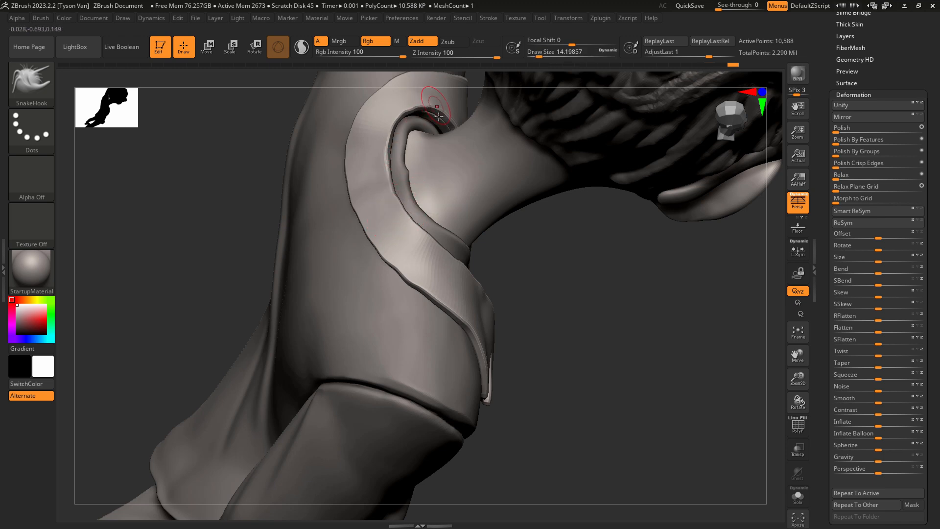
# Select the shirt and pull its upper edge up against the back of the neck with SnakeHook at a draw size of about 36.9.
pyautogui.keyDown('alt'); pyautogui.click(406, 173); pyautogui.keyUp('alt')
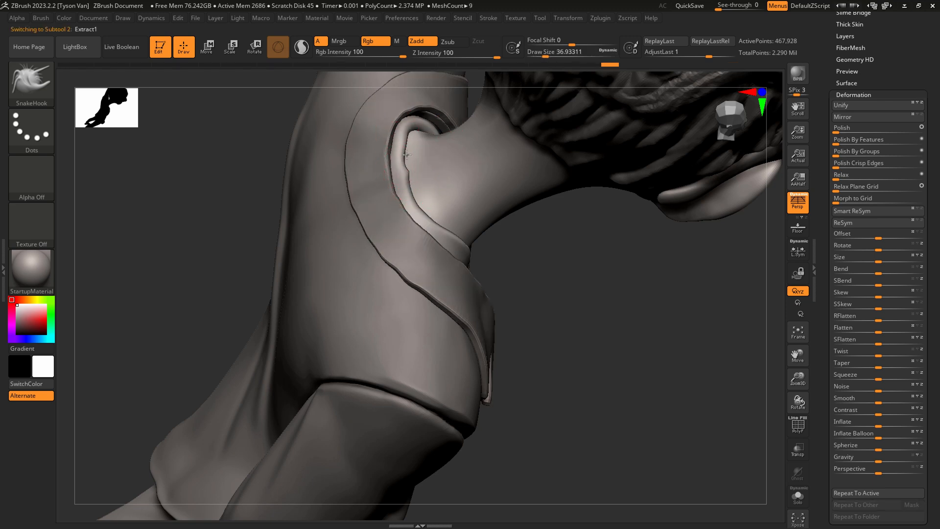
pyautogui.moveTo(412, 138); pyautogui.dragTo(430, 135)
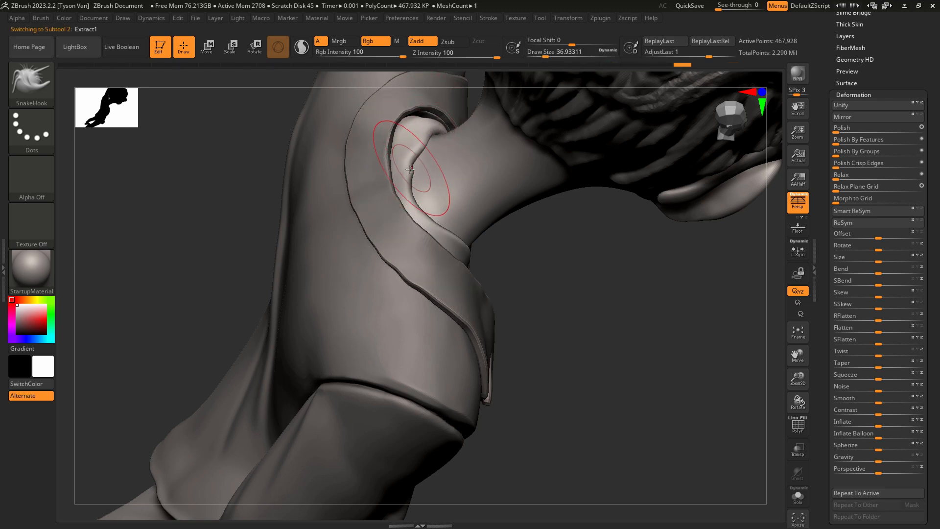
pyautogui.moveTo(414, 176)
pyautogui.mouseDown()
pyautogui.moveTo(441, 206)
pyautogui.moveTo(453, 201)
pyautogui.mouseUp()
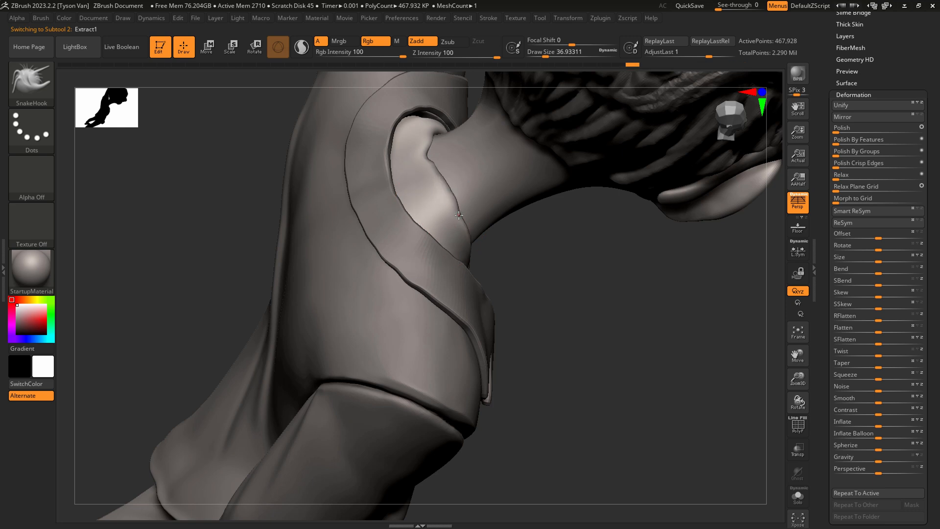
pyautogui.moveTo(459, 192); pyautogui.dragTo(442, 181, button='right')
# Refine the raised shirt collar's edge along the side of the neck at a draw size of about 21.6.
pyautogui.press('s')
pyautogui.moveTo(430, 164); pyautogui.dragTo(433, 159)
pyautogui.moveTo(432, 159)
pyautogui.mouseDown()
pyautogui.moveTo(440, 150)
pyautogui.moveTo(453, 179)
pyautogui.mouseUp()
pyautogui.moveTo(450, 182); pyautogui.dragTo(471, 195)
pyautogui.moveTo(471, 208)
pyautogui.mouseDown(button='right')
pyautogui.moveTo(453, 211)
pyautogui.moveTo(503, 248)
pyautogui.mouseUp(button='right')
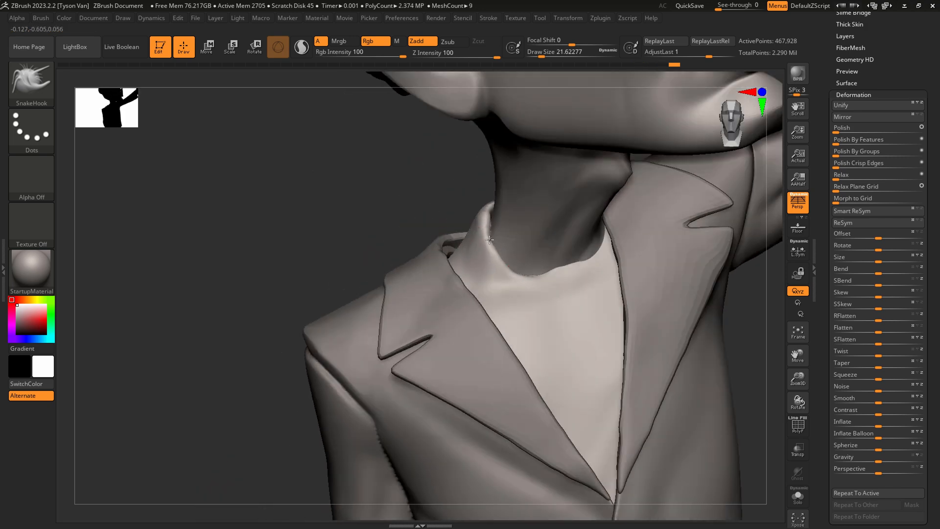
# Shape the shirt's neckline around the front and lowered-arm side of the neck with SnakeHook at a draw size of about 21.6.
pyautogui.moveTo(491, 237); pyautogui.dragTo(508, 255)
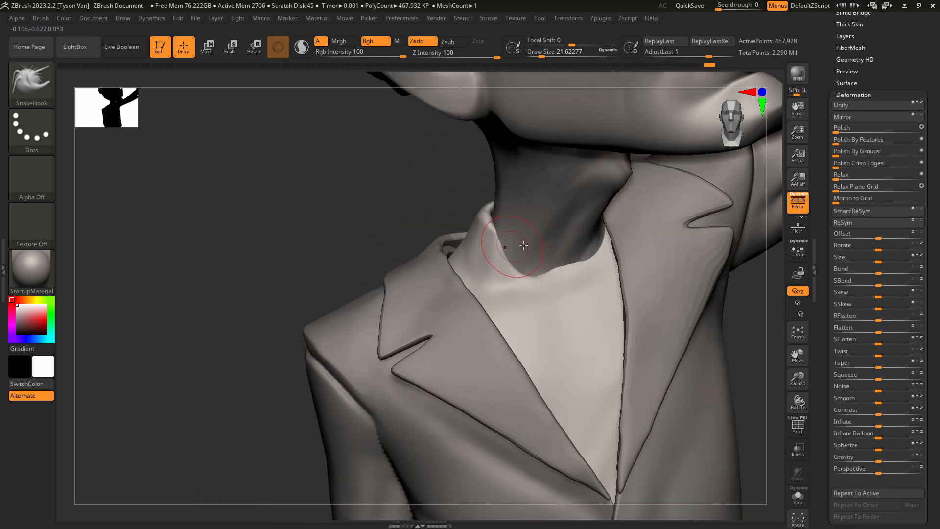
pyautogui.moveTo(529, 258); pyautogui.dragTo(534, 269, button='right')
pyautogui.moveTo(518, 261)
pyautogui.mouseDown()
pyautogui.moveTo(515, 241)
pyautogui.moveTo(484, 214)
pyautogui.moveTo(494, 226)
pyautogui.mouseUp()
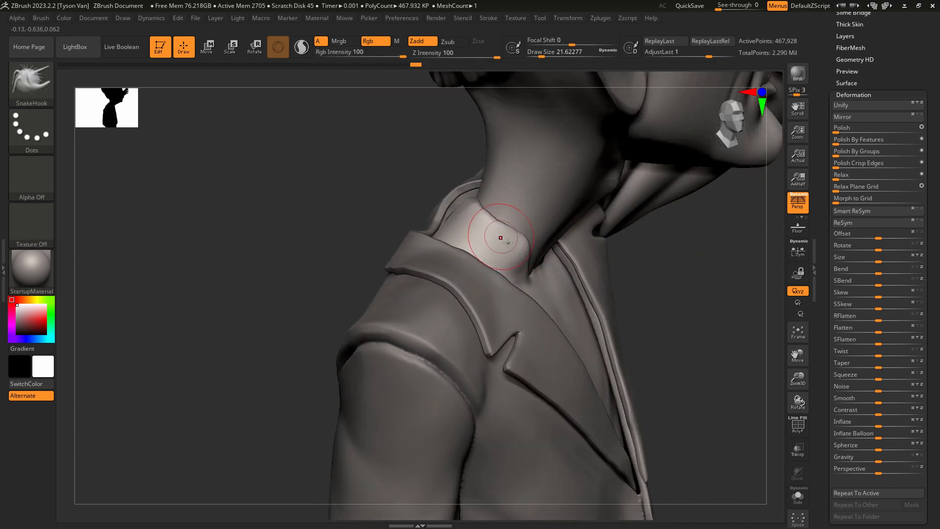
pyautogui.moveTo(502, 240)
pyautogui.mouseDown(button='right')
pyautogui.moveTo(537, 283)
pyautogui.moveTo(543, 270)
pyautogui.mouseUp(button='right')
pyautogui.moveTo(425, 171); pyautogui.dragTo(418, 161)
pyautogui.moveTo(437, 189); pyautogui.dragTo(444, 191, button='right')
pyautogui.moveTo(413, 158); pyautogui.dragTo(406, 149, button='right')
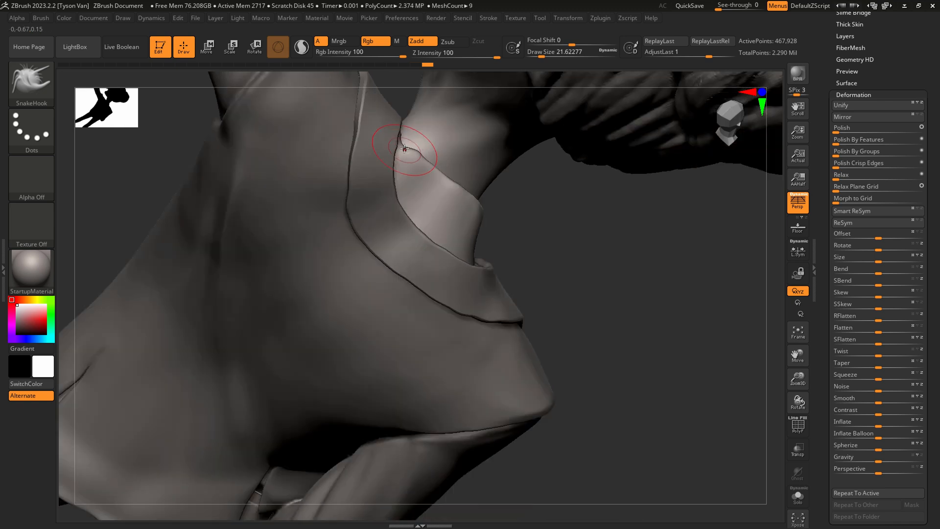
# Clean up the shirt collar's edge behind the neck at a draw size of about 14.2 and smooth it.
pyautogui.moveTo(406, 148); pyautogui.dragTo(410, 130)
pyautogui.press('s')
pyautogui.moveTo(410, 131); pyautogui.dragTo(410, 139, button='right')
pyautogui.press('s')
pyautogui.moveTo(403, 131); pyautogui.dragTo(405, 132)
pyautogui.moveTo(406, 124); pyautogui.dragTo(409, 113)
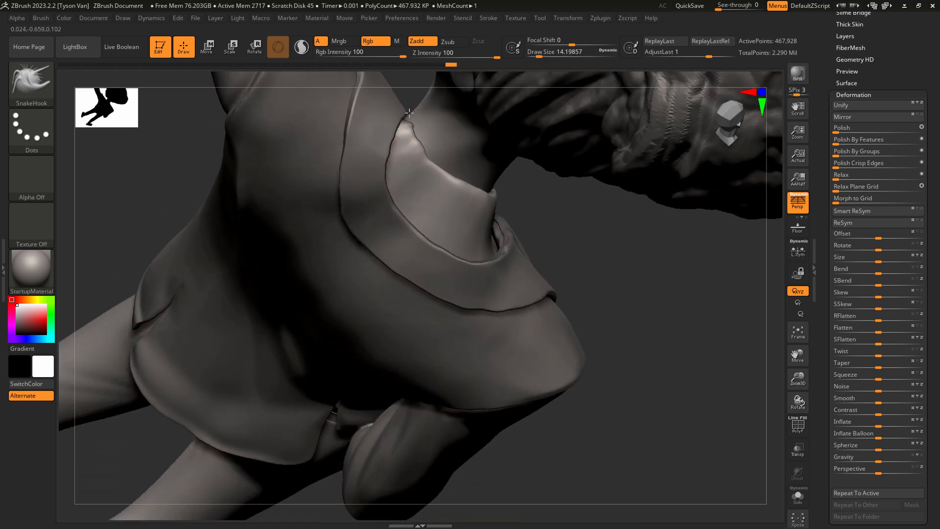
pyautogui.press('shift')
pyautogui.moveTo(424, 163)
pyautogui.keyDown('shift'); pyautogui.mouseDown()
pyautogui.moveTo(417, 143)
pyautogui.moveTo(428, 152)
pyautogui.mouseUp(); pyautogui.keyUp('shift')
pyautogui.moveTo(420, 156)
pyautogui.mouseDown(button='right')
pyautogui.moveTo(378, 118)
pyautogui.moveTo(489, 193)
pyautogui.moveTo(611, 175)
pyautogui.moveTo(588, 178)
pyautogui.mouseUp(button='right')
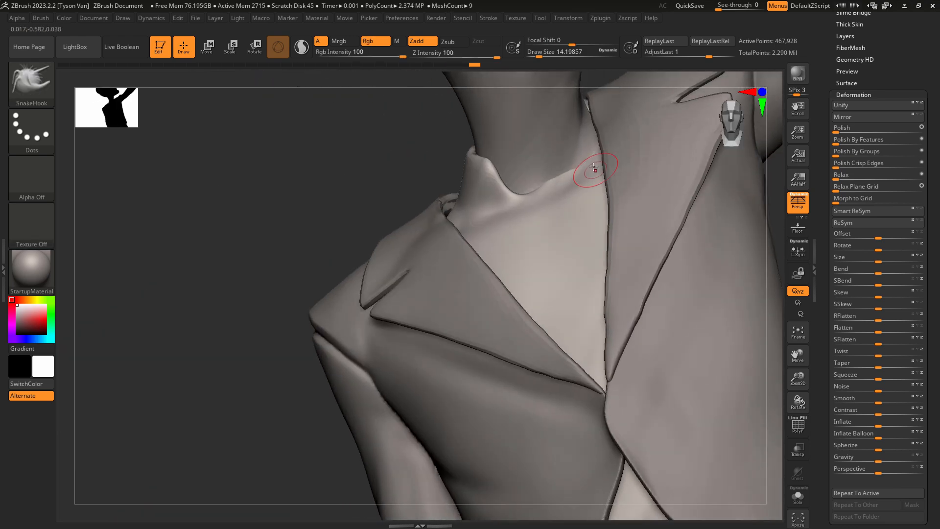
# Select the body and adjust the neck base beside the raised-arm lapel with SnakeHook, ending at a draw size of about 30.7.
pyautogui.keyDown('alt'); pyautogui.click(585, 142); pyautogui.keyUp('alt')
pyautogui.moveTo(457, 242)
pyautogui.mouseDown(button='right')
pyautogui.moveTo(471, 216)
pyautogui.moveTo(448, 213)
pyautogui.mouseUp(button='right')
pyautogui.press('s')
pyautogui.click(446, 247)
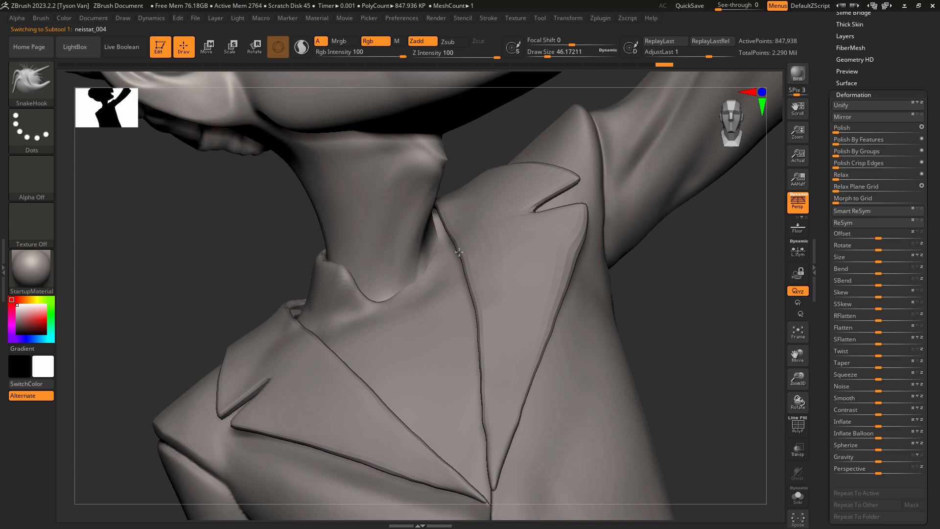
pyautogui.moveTo(441, 262); pyautogui.dragTo(449, 252, button='right')
pyautogui.press('s')
pyautogui.click(468, 226)
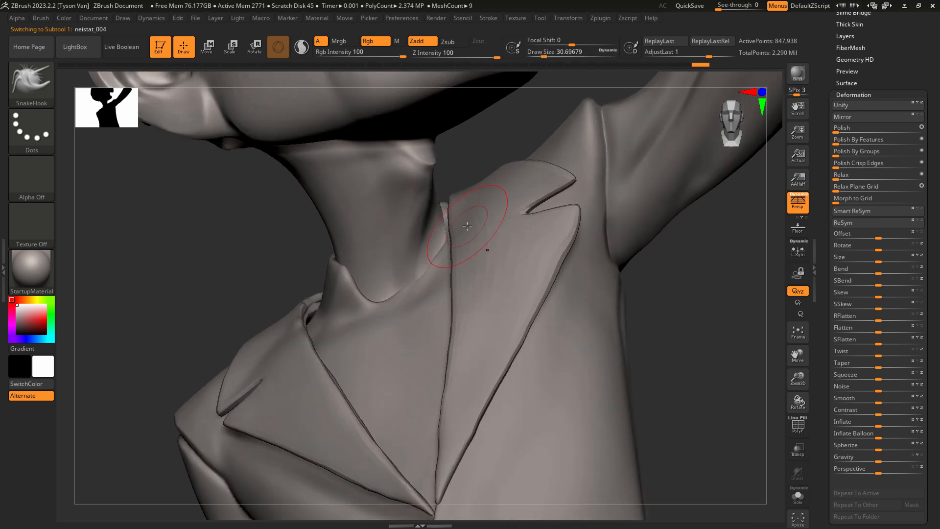
# Isolate the body and carve the crease at the neck base on the raised-arm side with DamStandard at a draw size of about 30.7.
pyautogui.click(798, 497)
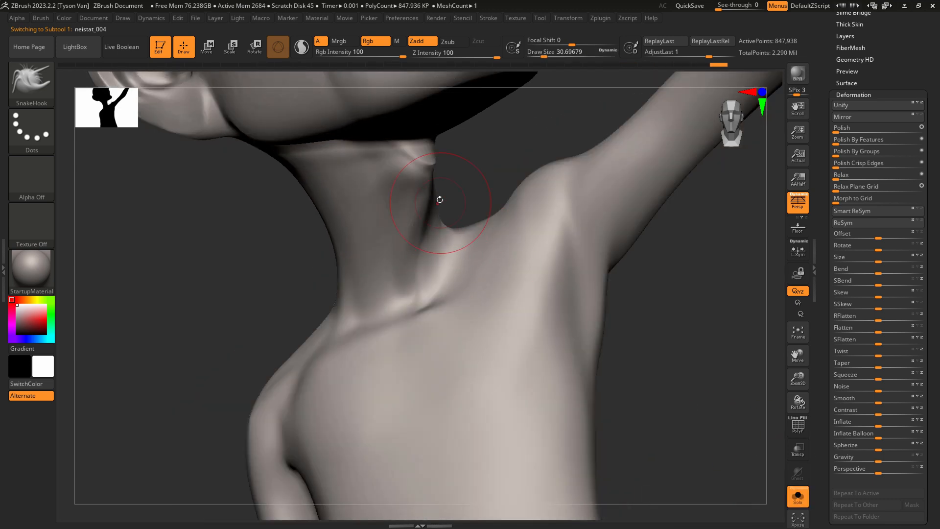
pyautogui.moveTo(417, 232)
pyautogui.mouseDown()
pyautogui.moveTo(414, 239)
pyautogui.moveTo(451, 261)
pyautogui.mouseUp()
pyautogui.press('b')
pyautogui.press('d')
pyautogui.press('s')
pyautogui.moveTo(451, 261); pyautogui.dragTo(437, 283, button='right')
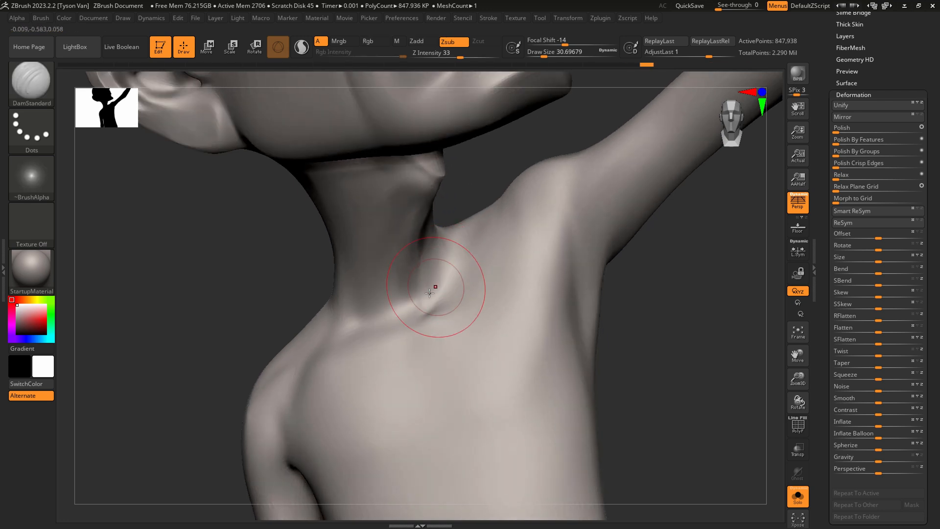
pyautogui.moveTo(433, 244); pyautogui.dragTo(422, 285, button='right')
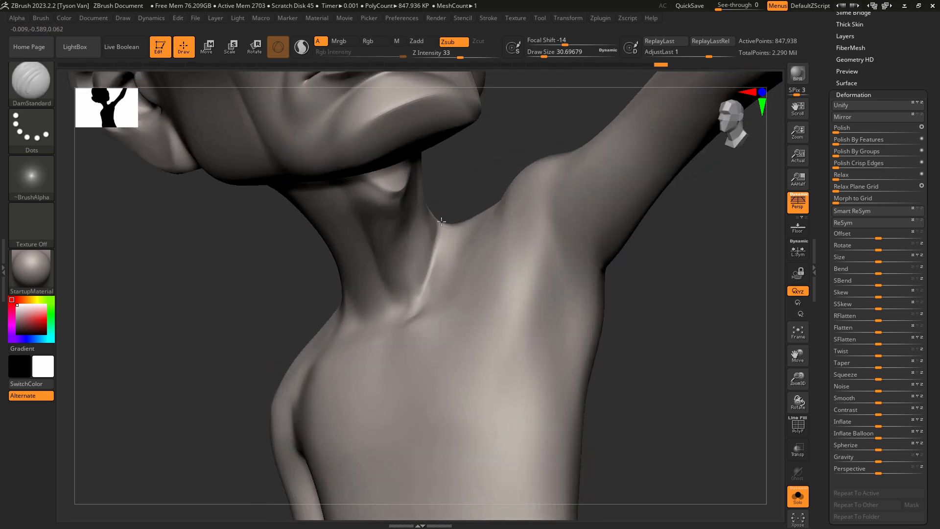
# Reshape the carved neck crease with SnakeHook, polish it with hPolish at a draw size of about 21.6, and smooth it.
pyautogui.press('b')
pyautogui.press('s')
pyautogui.press('h')
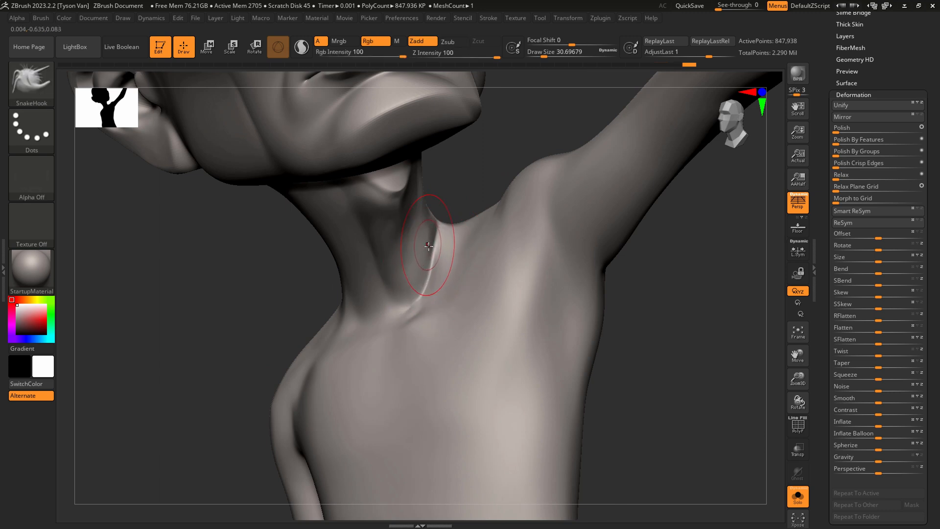
pyautogui.press('b')
pyautogui.press('h')
pyautogui.press('p')
pyautogui.press('s')
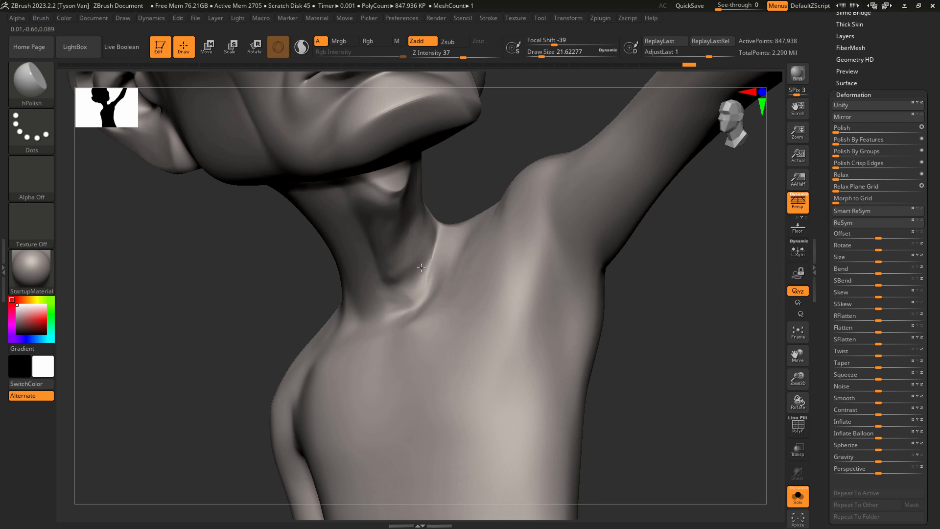
pyautogui.press('shift')
pyautogui.moveTo(437, 240); pyautogui.dragTo(443, 258, button='right')
# Adjust the neck-to-chest transition on the raised-arm side with SnakeHook at a draw size of about 28.8 and smooth it.
pyautogui.press('b')
pyautogui.press('s')
pyautogui.press('h')
pyautogui.press('s')
pyautogui.moveTo(443, 265); pyautogui.dragTo(445, 266)
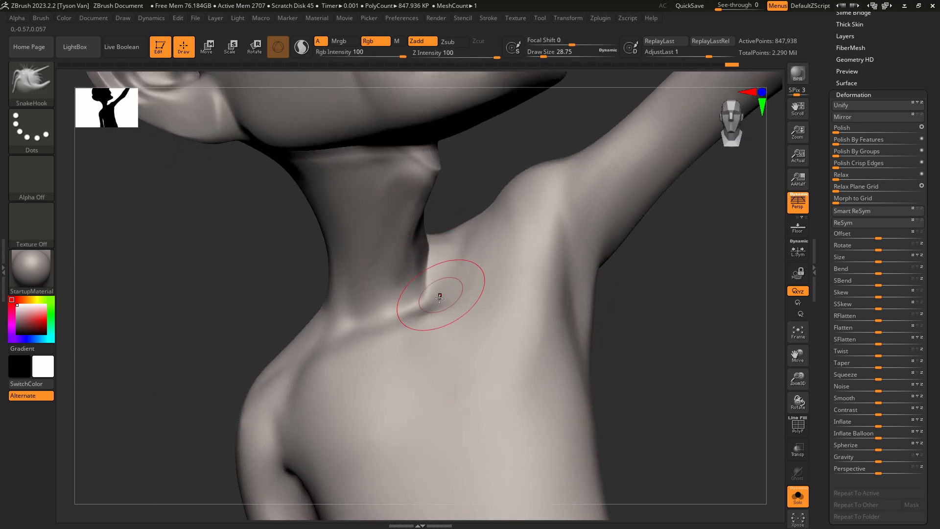
pyautogui.press('shift')
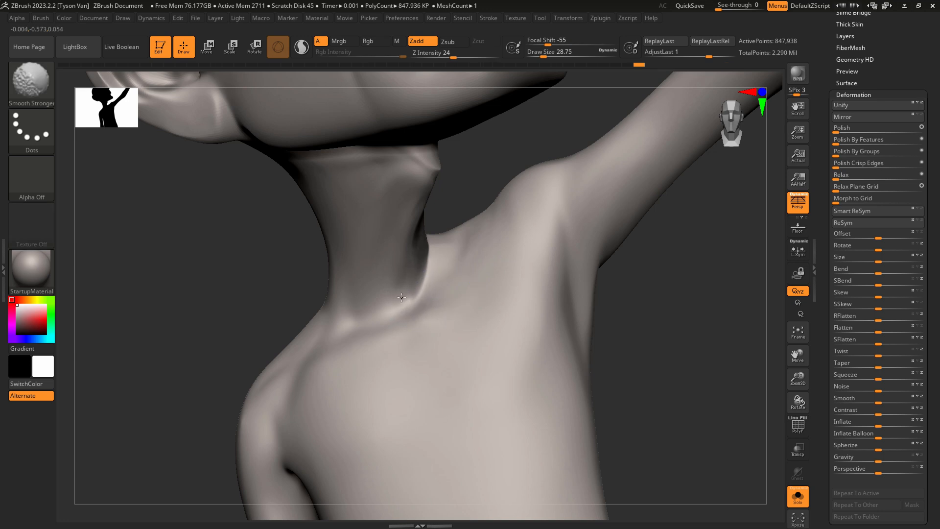
pyautogui.keyDown('shift'); pyautogui.moveTo(425, 278); pyautogui.dragTo(407, 292); pyautogui.keyUp('shift')
# Carve converging neck muscle lines down to the pit of the neck with DamStandard at a draw size of about 28.8, smoothing between them.
pyautogui.press('b')
pyautogui.press('d')
pyautogui.press('s')
pyautogui.moveTo(403, 225); pyautogui.dragTo(395, 205, button='right')
pyautogui.moveTo(346, 150); pyautogui.dragTo(414, 296)
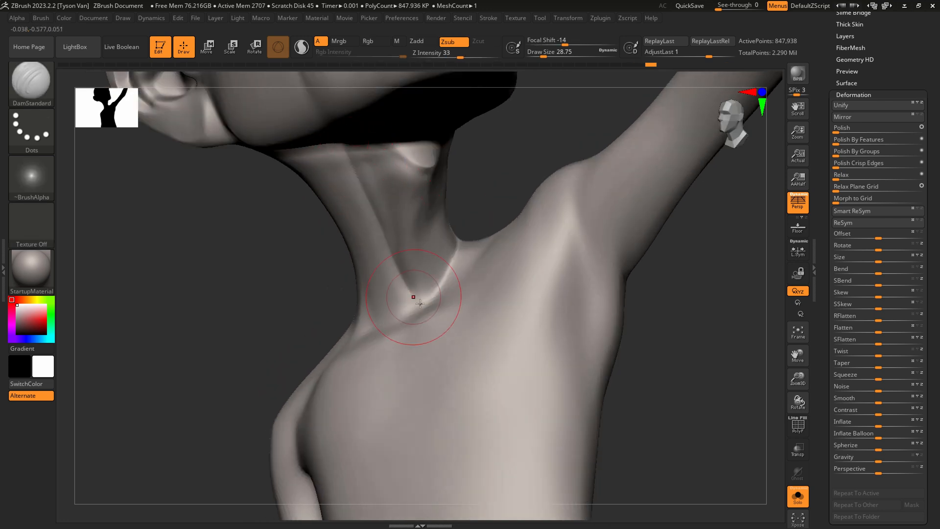
pyautogui.moveTo(437, 183)
pyautogui.mouseDown()
pyautogui.moveTo(419, 296)
pyautogui.moveTo(432, 235)
pyautogui.mouseUp()
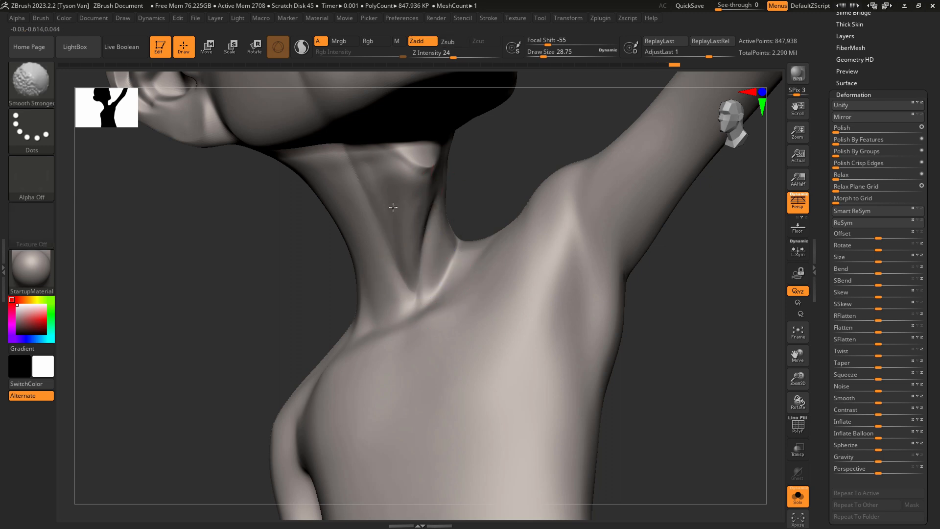
pyautogui.moveTo(388, 197); pyautogui.dragTo(384, 193, button='right')
# Build up the long neck muscle and the inner collarbone area with the Standard brush at a draw size of about 17, smoothing the forms.
pyautogui.press('b')
pyautogui.press('s')
pyautogui.press('t')
pyautogui.press('s')
pyautogui.moveTo(364, 211); pyautogui.dragTo(358, 211)
pyautogui.moveTo(364, 164); pyautogui.dragTo(386, 312)
pyautogui.moveTo(349, 219)
pyautogui.mouseDown()
pyautogui.moveTo(388, 318)
pyautogui.moveTo(348, 245)
pyautogui.mouseUp()
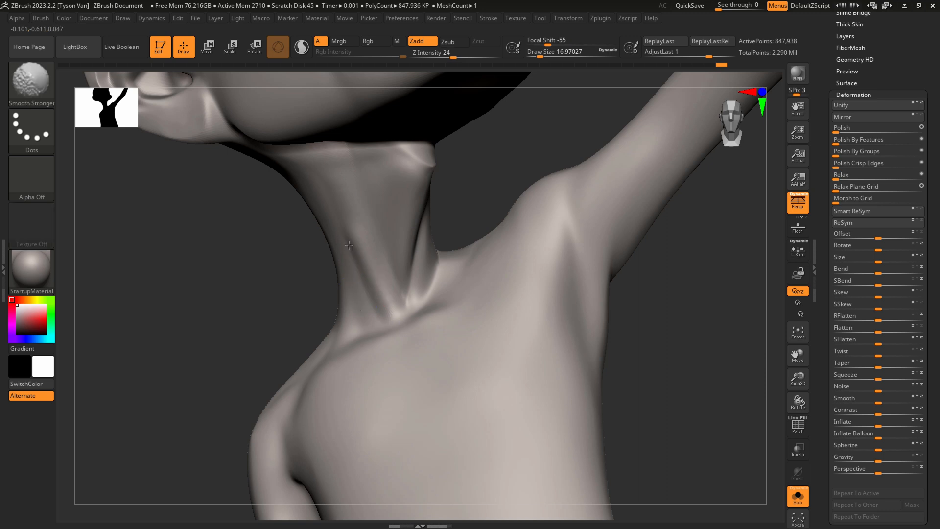
pyautogui.keyDown('shift'); pyautogui.moveTo(379, 314); pyautogui.dragTo(362, 313); pyautogui.keyUp('shift')
pyautogui.moveTo(357, 326); pyautogui.dragTo(367, 333, button='right')
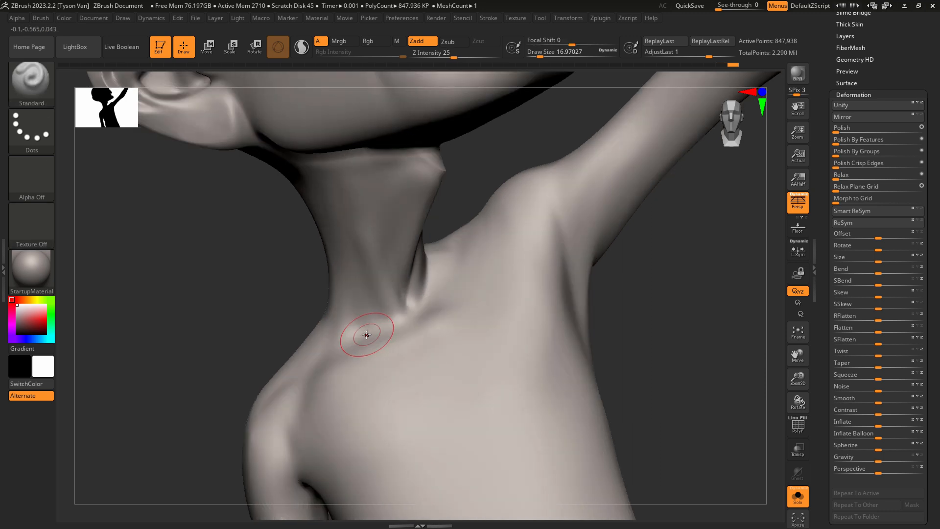
# Deepen the creases above the collarbone and between the neck muscles with DamStandard at a draw size of about 41.4.
pyautogui.press('b')
pyautogui.press('d')
pyautogui.press('s')
pyautogui.press('s')
pyautogui.moveTo(346, 323)
pyautogui.mouseDown()
pyautogui.moveTo(388, 321)
pyautogui.moveTo(368, 344)
pyautogui.mouseUp()
pyautogui.keyDown('shift'); pyautogui.moveTo(383, 263); pyautogui.dragTo(371, 209); pyautogui.keyUp('shift')
pyautogui.moveTo(384, 242); pyautogui.dragTo(384, 210, button='right')
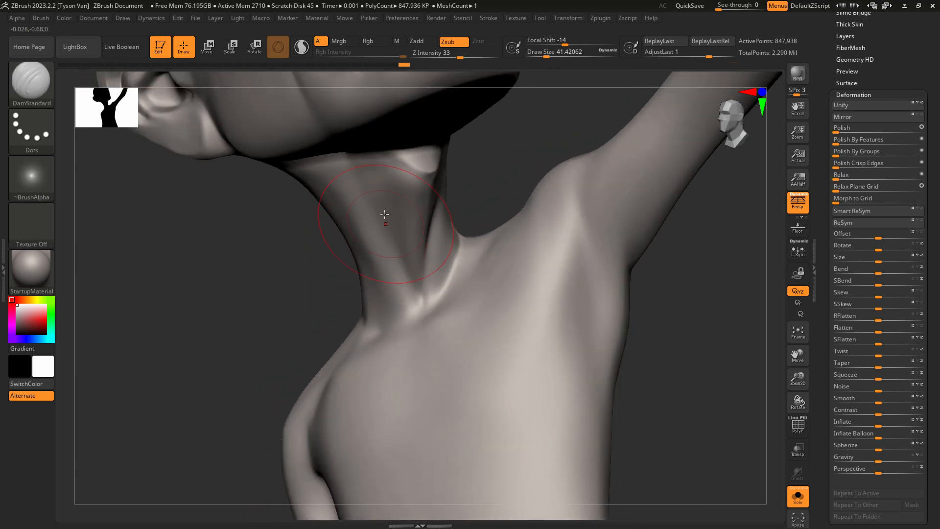
pyautogui.moveTo(431, 277); pyautogui.dragTo(435, 263, button='right')
pyautogui.keyDown('shift'); pyautogui.moveTo(440, 254); pyautogui.dragTo(445, 238); pyautogui.keyUp('shift')
pyautogui.moveTo(445, 238); pyautogui.dragTo(436, 244, button='right')
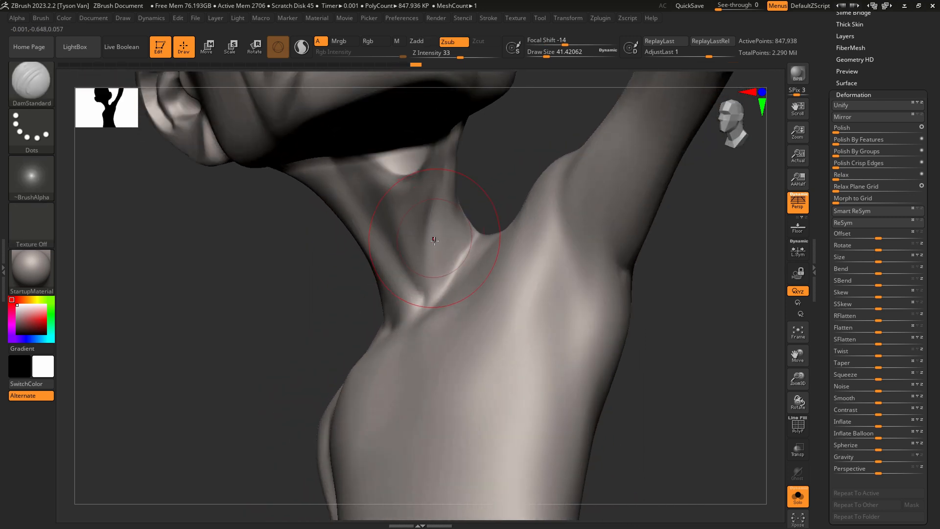
# Reshape the raised-arm side of the throat with SnakeHook at a draw size of about 26.9 and smooth the neck muscle.
pyautogui.press('b')
pyautogui.press('c')
pyautogui.press('b')
pyautogui.press('b')
pyautogui.press('s')
pyautogui.press('h')
pyautogui.press('s')
pyautogui.moveTo(432, 243); pyautogui.dragTo(427, 242)
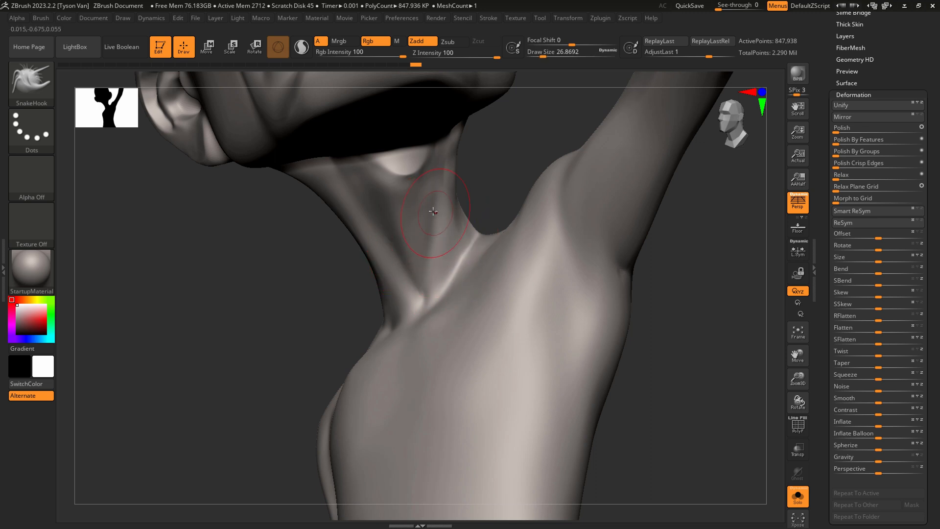
pyautogui.press('shift')
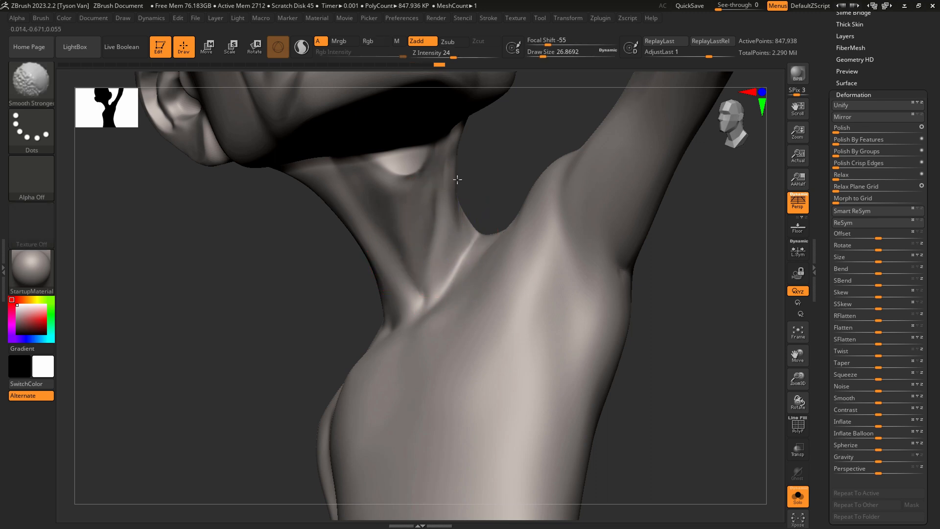
pyautogui.keyDown('shift'); pyautogui.moveTo(460, 149); pyautogui.dragTo(457, 135); pyautogui.keyUp('shift')
pyautogui.moveTo(466, 226)
pyautogui.keyDown('ctrl'); pyautogui.mouseDown(button='right')
pyautogui.moveTo(463, 211)
pyautogui.moveTo(516, 290)
pyautogui.moveTo(426, 254)
pyautogui.mouseUp(button='right'); pyautogui.keyUp('ctrl')
pyautogui.press('shift')
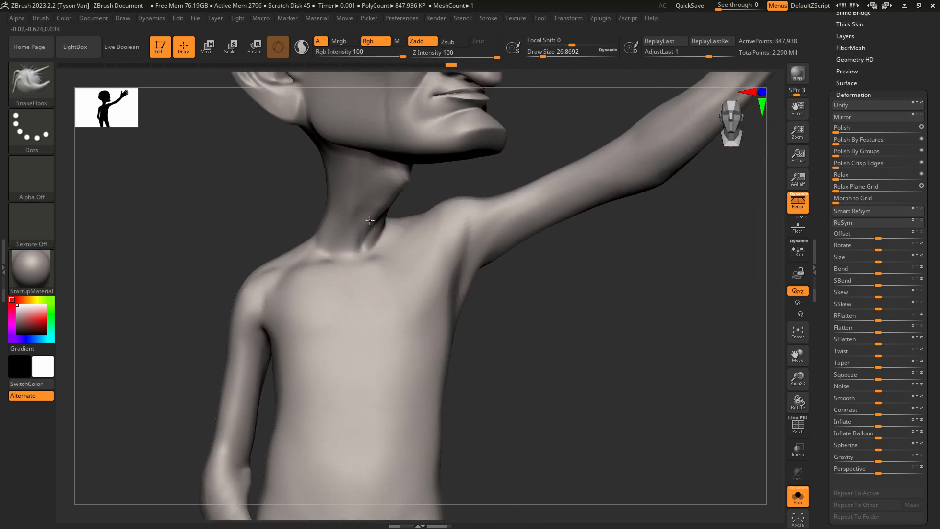
# Adjust and smooth the neck base near the raised shoulder at a draw size of about 26.9, undoing the last stroke.
pyautogui.moveTo(370, 222); pyautogui.dragTo(371, 221)
pyautogui.moveTo(371, 222); pyautogui.dragTo(401, 229, button='right')
pyautogui.moveTo(378, 232)
pyautogui.mouseDown()
pyautogui.moveTo(374, 214)
pyautogui.moveTo(372, 226)
pyautogui.mouseUp()
pyautogui.press('shift')
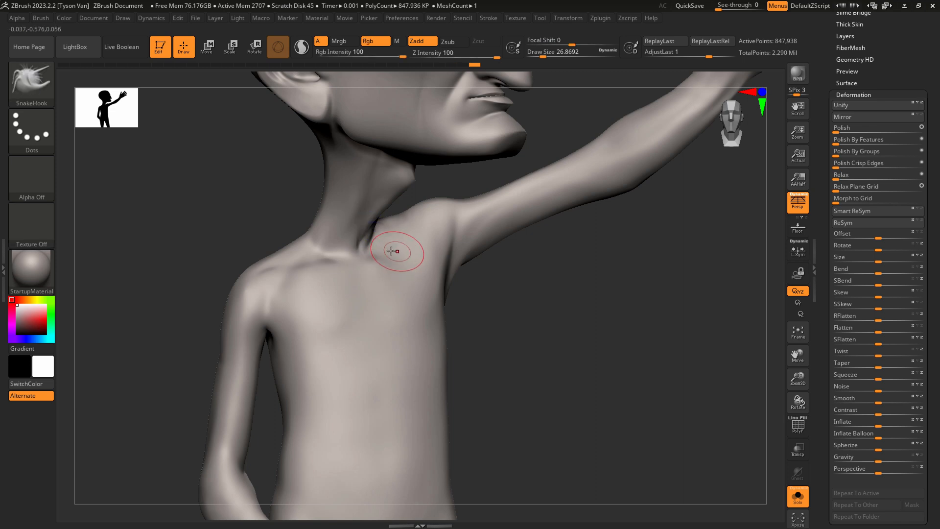
pyautogui.moveTo(394, 250); pyautogui.dragTo(378, 247, button='right')
pyautogui.moveTo(399, 236); pyautogui.dragTo(407, 226)
pyautogui.hotkey('ctrl', 'z')
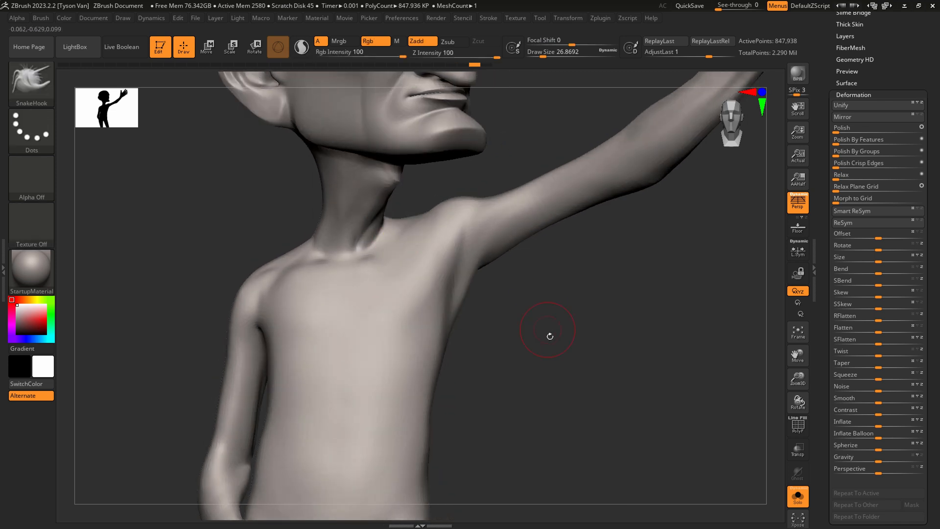
# Smooth the neck base on the lowered-arm side and review the isolated body's overall shape.
pyautogui.press('shift')
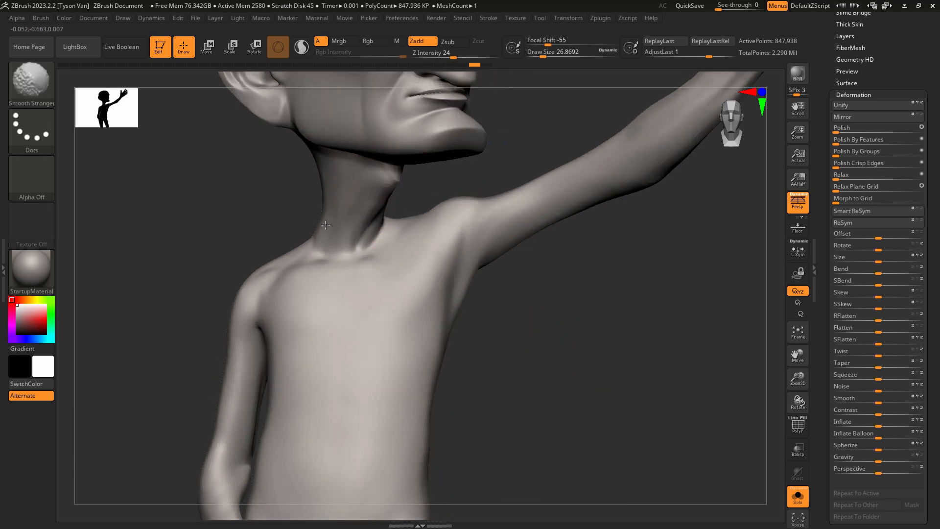
pyautogui.keyDown('shift'); pyautogui.moveTo(316, 238); pyautogui.dragTo(319, 250); pyautogui.keyUp('shift')
pyautogui.moveTo(401, 277)
pyautogui.keyDown('ctrl'); pyautogui.mouseDown(button='right')
pyautogui.moveTo(404, 295)
pyautogui.moveTo(414, 290)
pyautogui.mouseUp(button='right'); pyautogui.keyUp('ctrl')
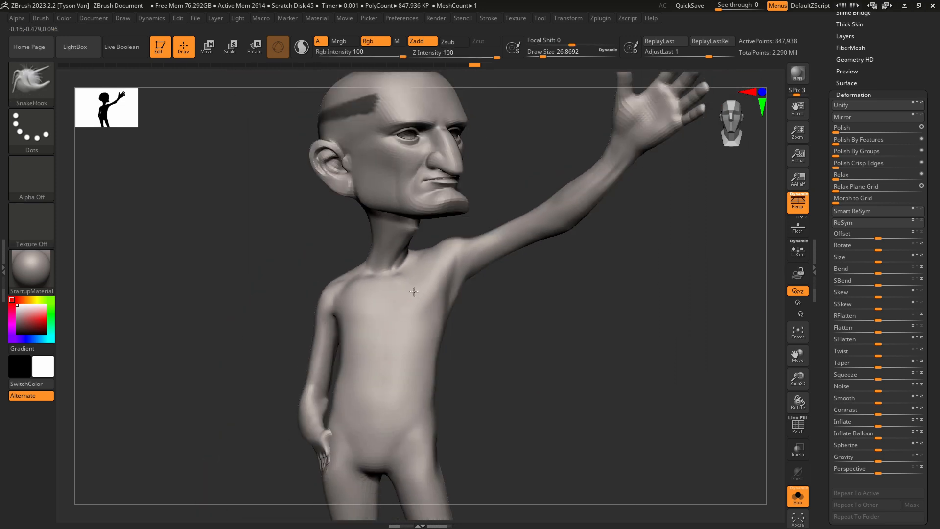
pyautogui.keyDown('ctrl'); pyautogui.moveTo(412, 254); pyautogui.dragTo(477, 270, button='right'); pyautogui.keyUp('ctrl')
pyautogui.keyDown('alt'); pyautogui.moveTo(527, 352); pyautogui.dragTo(522, 392, button='right'); pyautogui.keyUp('alt')
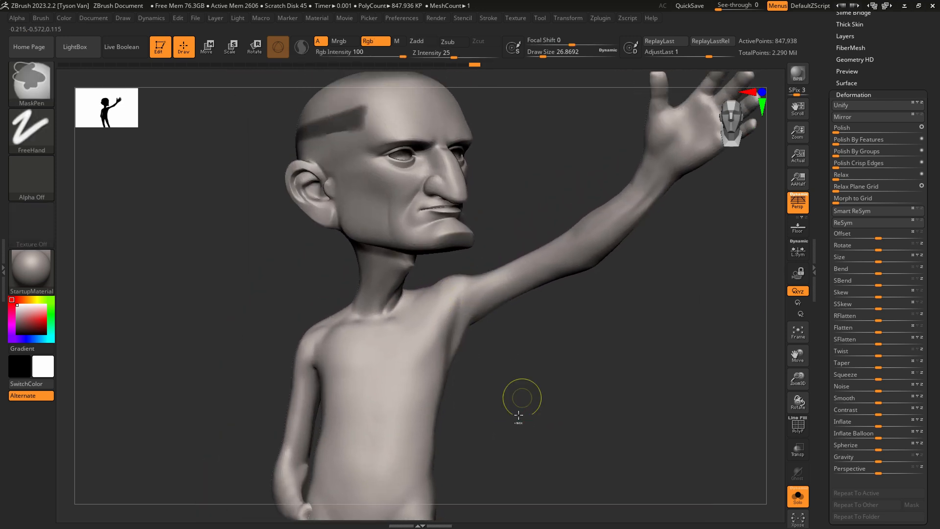
pyautogui.keyDown('ctrl'); pyautogui.moveTo(516, 454); pyautogui.dragTo(588, 369); pyautogui.keyUp('ctrl')
# Redisplay the clothing, select the shirt, and adjust its collar beside the raised-arm lapel with SnakeHook at a draw size of about 20.
pyautogui.press('shift')
pyautogui.keyDown('ctrl'); pyautogui.moveTo(408, 296); pyautogui.dragTo(422, 264, button='right'); pyautogui.keyUp('ctrl')
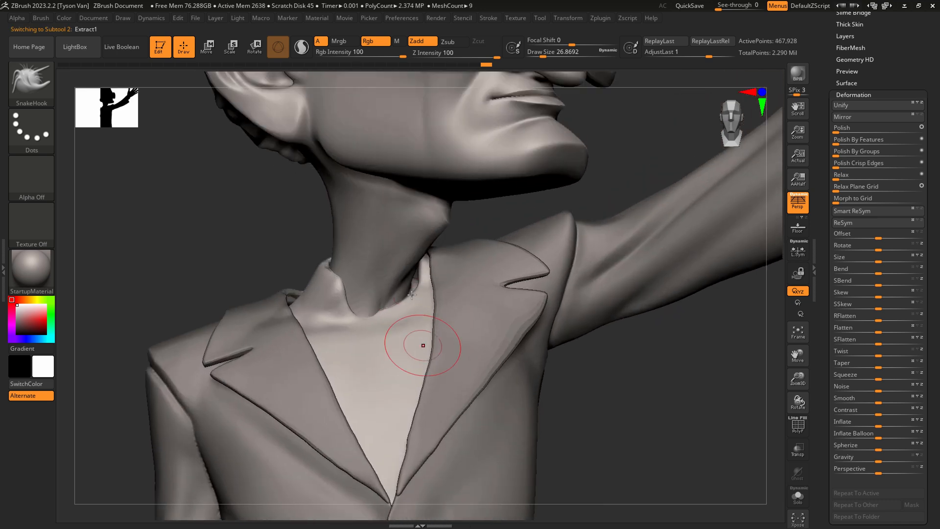
pyautogui.press('s')
pyautogui.moveTo(407, 304); pyautogui.dragTo(404, 286)
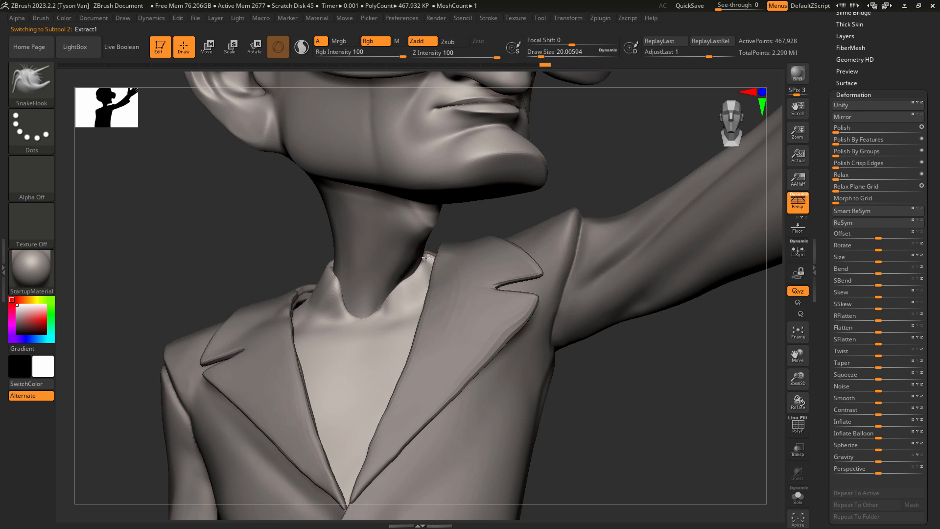
pyautogui.moveTo(424, 259); pyautogui.dragTo(439, 267, button='right')
pyautogui.moveTo(412, 275); pyautogui.dragTo(416, 282)
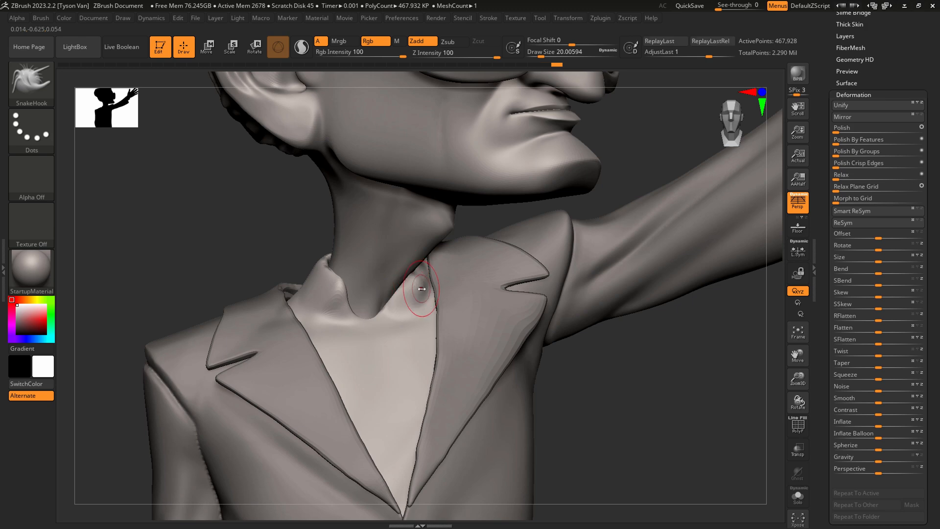
# Adjust the shirt collar on the raised-arm side with SnakeHook at a draw size of about 18.5 and smooth its edge beside the neck.
pyautogui.press('s')
pyautogui.click(421, 291)
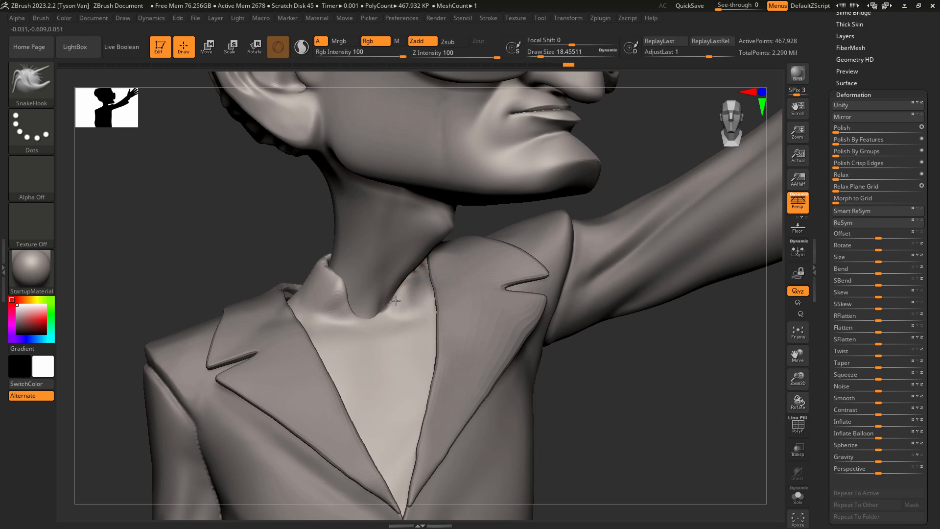
pyautogui.moveTo(405, 284); pyautogui.dragTo(456, 220, button='right')
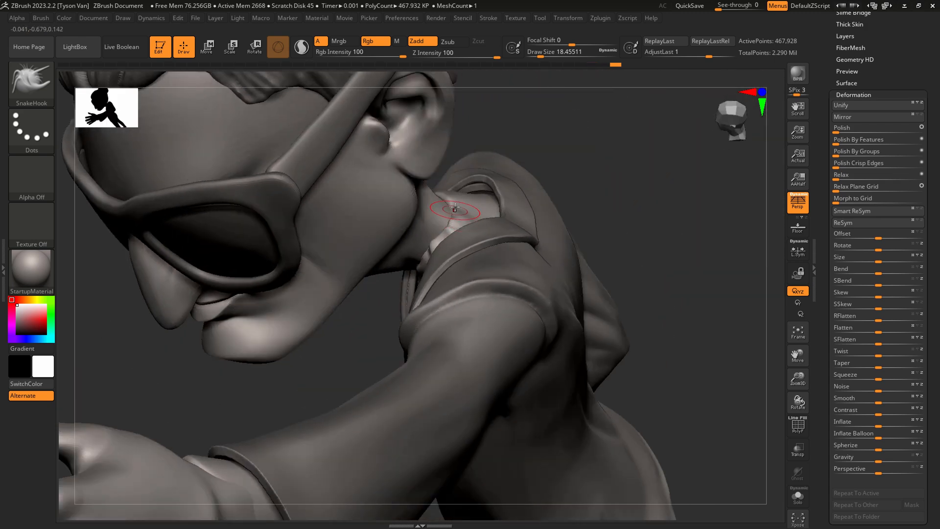
pyautogui.press('shift')
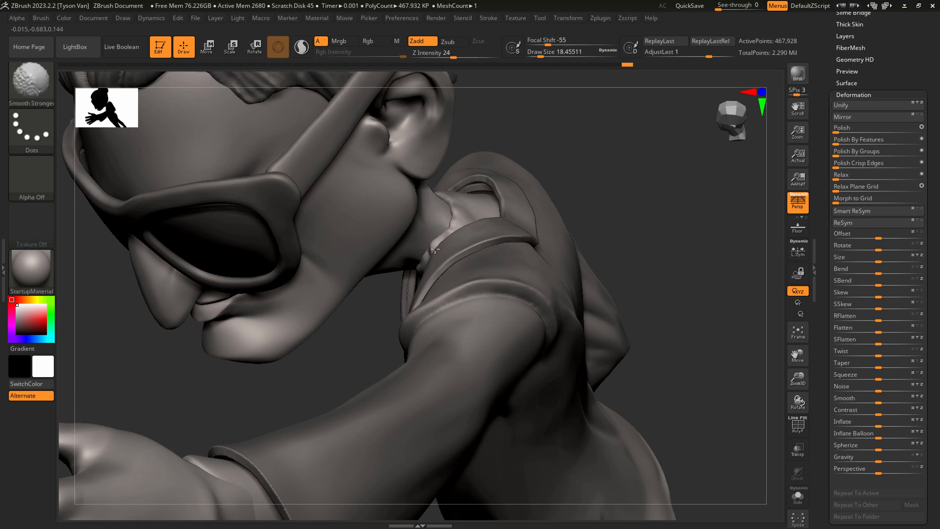
pyautogui.keyDown('shift'); pyautogui.moveTo(435, 249); pyautogui.dragTo(434, 245); pyautogui.keyUp('shift')
pyautogui.moveTo(435, 244); pyautogui.dragTo(428, 258, button='right')
pyautogui.moveTo(448, 223)
pyautogui.mouseDown(button='right')
pyautogui.moveTo(460, 193)
pyautogui.moveTo(446, 230)
pyautogui.moveTo(465, 237)
pyautogui.mouseUp(button='right')
pyautogui.press('s')
pyautogui.moveTo(441, 252); pyautogui.dragTo(445, 251)
pyautogui.moveTo(445, 252)
pyautogui.mouseDown(button='right')
pyautogui.moveTo(447, 262)
pyautogui.moveTo(456, 231)
pyautogui.mouseUp(button='right')
pyautogui.moveTo(402, 248)
pyautogui.mouseDown()
pyautogui.moveTo(411, 251)
pyautogui.moveTo(407, 225)
pyautogui.moveTo(365, 231)
pyautogui.moveTo(394, 253)
pyautogui.moveTo(384, 225)
pyautogui.mouseUp()
# Isolate the shirt and flatten the outer face of the collar on the raised-arm side with hPolish.
pyautogui.press('b')
pyautogui.press('h')
pyautogui.press('p')
pyautogui.click(794, 490)
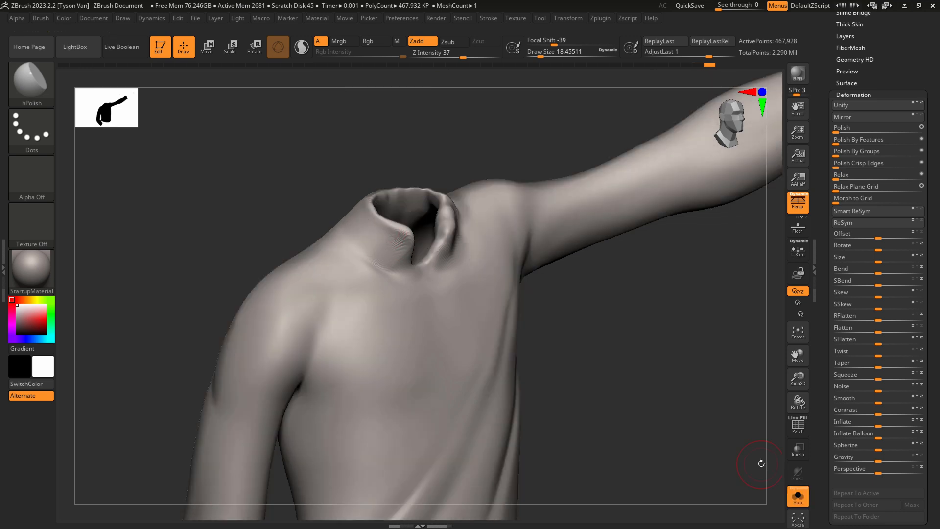
pyautogui.moveTo(555, 317); pyautogui.dragTo(509, 295, button='right')
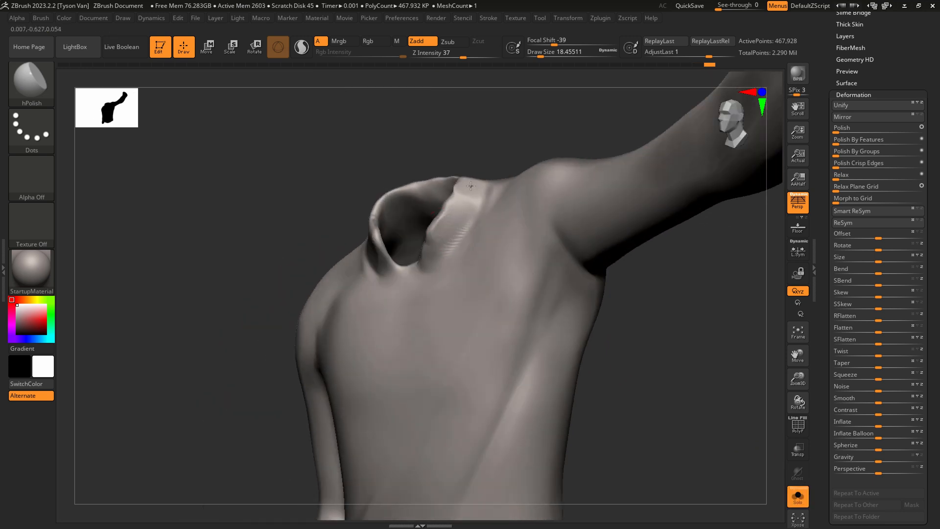
pyautogui.moveTo(470, 201); pyautogui.dragTo(481, 158, button='right')
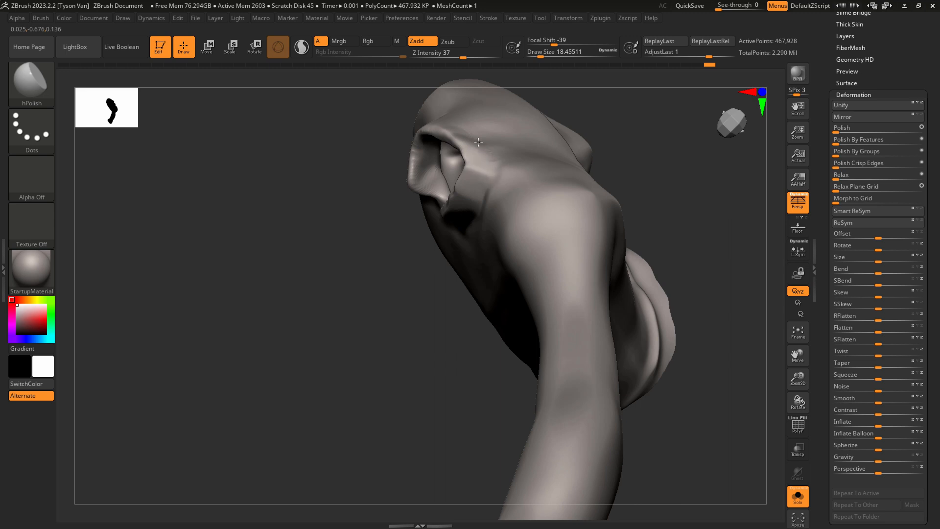
pyautogui.moveTo(479, 142); pyautogui.dragTo(477, 149)
pyautogui.moveTo(482, 156); pyautogui.dragTo(450, 109, button='right')
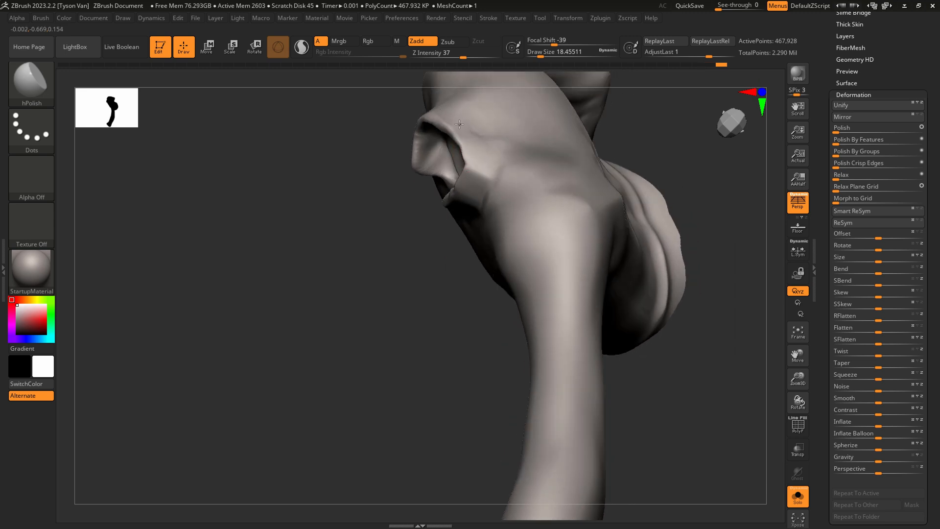
pyautogui.moveTo(486, 160)
pyautogui.mouseDown(button='right')
pyautogui.moveTo(465, 183)
pyautogui.moveTo(478, 204)
pyautogui.mouseUp(button='right')
# Carve a crease along the collar base on the raised-arm side with DamStandard at a draw size of about 18.5.
pyautogui.press('b')
pyautogui.press('d')
pyautogui.press('s')
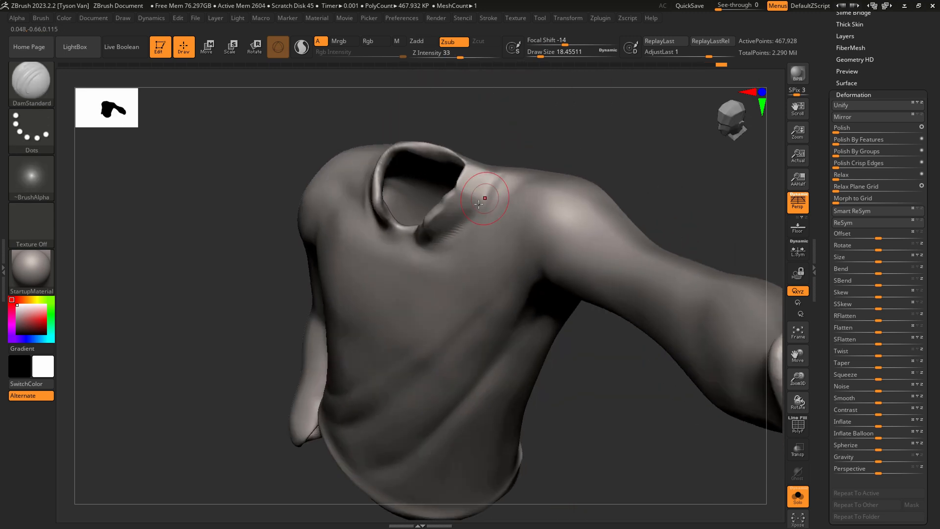
pyautogui.moveTo(456, 228); pyautogui.dragTo(485, 172)
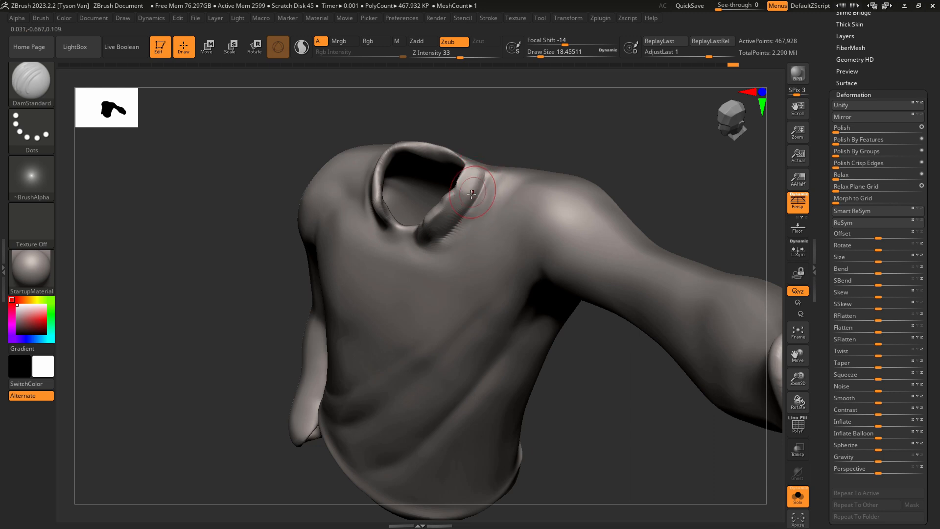
# Flatten the raised-arm collar band above the crease with hPolish at a draw size of about 12.9 and smooth its edge.
pyautogui.press('b')
pyautogui.press('h')
pyautogui.press('p')
pyautogui.press('[')
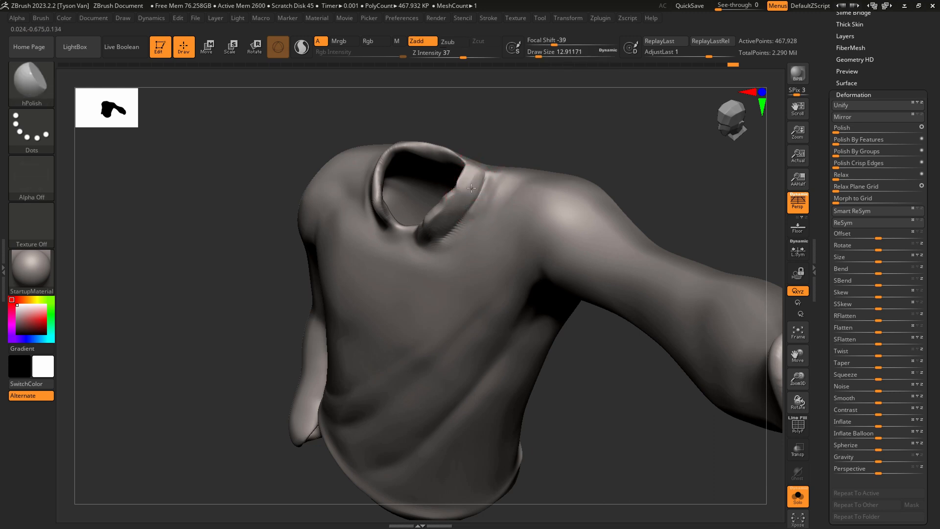
pyautogui.moveTo(457, 190); pyautogui.dragTo(457, 198)
pyautogui.moveTo(456, 198); pyautogui.dragTo(474, 190, button='right')
pyautogui.keyDown('shift'); pyautogui.moveTo(454, 197); pyautogui.dragTo(450, 203); pyautogui.keyUp('shift')
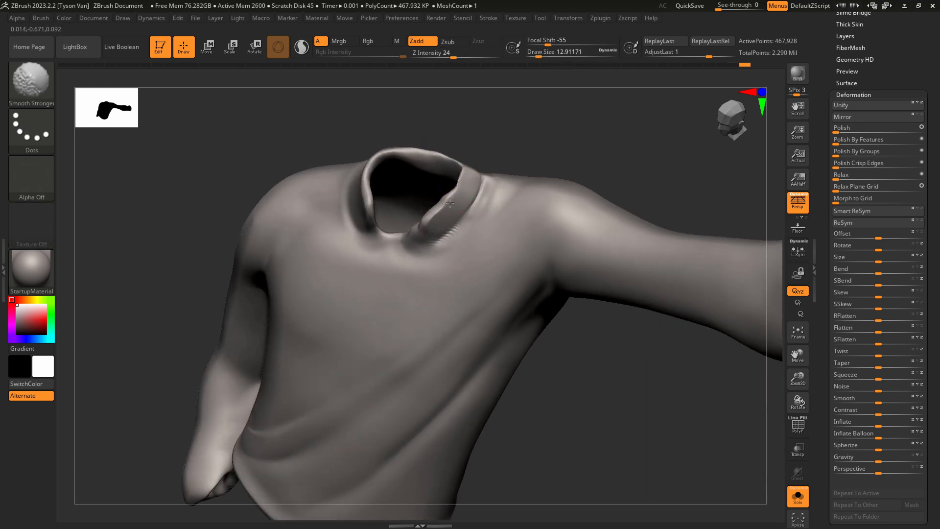
# Thicken the rim around the shirt's neck opening with the Inflat brush at a draw size of about 12.9.
pyautogui.press('b')
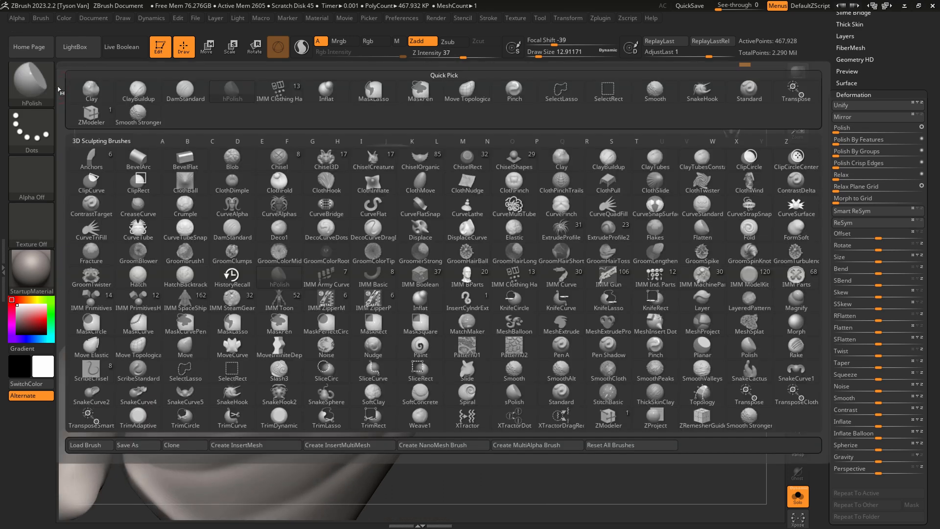
pyautogui.click(334, 90)
pyautogui.moveTo(461, 181); pyautogui.dragTo(441, 147, button='right')
pyautogui.keyDown('ctrl'); pyautogui.moveTo(441, 147); pyautogui.dragTo(438, 160, button='right'); pyautogui.keyUp('ctrl')
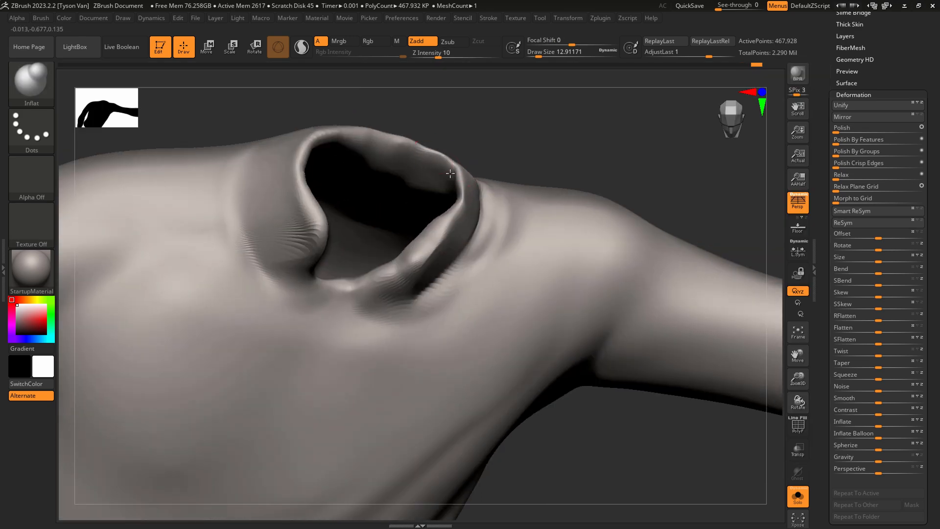
pyautogui.moveTo(455, 180); pyautogui.dragTo(457, 203)
pyautogui.moveTo(456, 204); pyautogui.dragTo(477, 193, button='right')
pyautogui.moveTo(461, 189)
pyautogui.mouseDown()
pyautogui.moveTo(456, 210)
pyautogui.moveTo(436, 155)
pyautogui.mouseUp()
pyautogui.moveTo(347, 136); pyautogui.dragTo(365, 139)
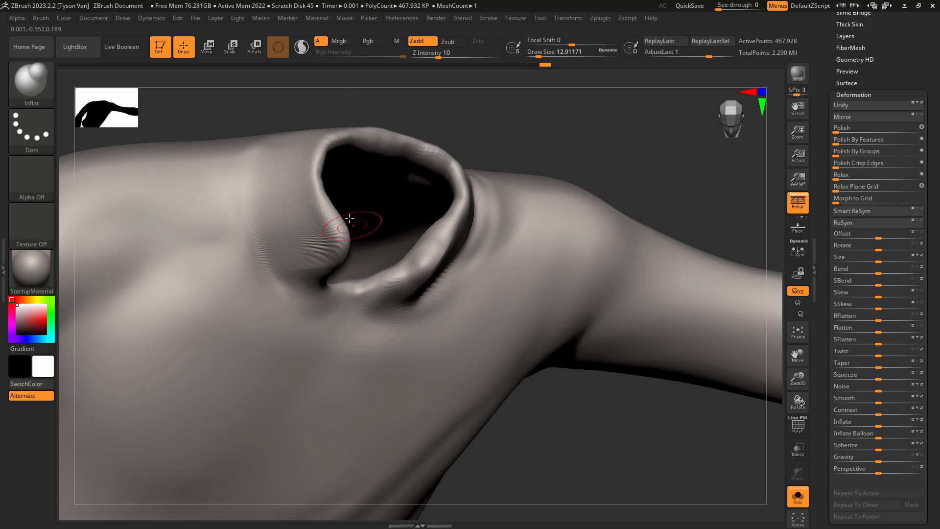
pyautogui.moveTo(361, 221); pyautogui.dragTo(346, 189, button='right')
# Polish the lowered-arm side of the collar with hPolish, crease its base with DamStandard at an enlarged draw size, and smooth the surrounding shirt.
pyautogui.press('b')
pyautogui.press('h')
pyautogui.press('p')
pyautogui.keyDown('alt'); pyautogui.moveTo(336, 141); pyautogui.dragTo(329, 172, button='right'); pyautogui.keyUp('alt')
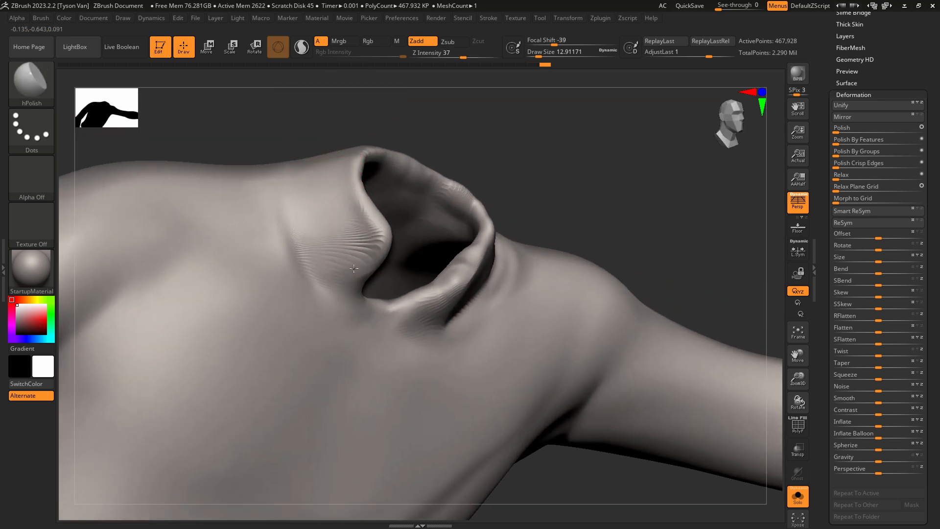
pyautogui.press('b')
pyautogui.press('d')
pyautogui.press('s')
pyautogui.press(']')
pyautogui.press(']')
pyautogui.moveTo(286, 168)
pyautogui.mouseDown()
pyautogui.moveTo(284, 215)
pyautogui.moveTo(341, 299)
pyautogui.mouseUp()
pyautogui.moveTo(287, 196)
pyautogui.keyDown('shift'); pyautogui.mouseDown()
pyautogui.moveTo(306, 265)
pyautogui.moveTo(287, 218)
pyautogui.mouseUp(); pyautogui.keyUp('shift')
pyautogui.keyDown('ctrl'); pyautogui.moveTo(220, 292); pyautogui.dragTo(230, 240, button='right'); pyautogui.keyUp('ctrl')
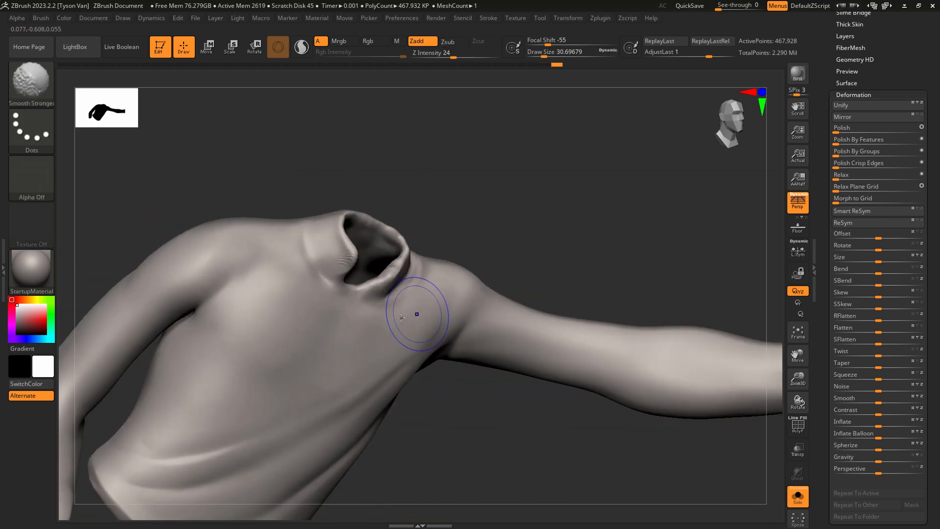
pyautogui.moveTo(418, 313)
pyautogui.keyDown('shift'); pyautogui.mouseDown(button='right')
pyautogui.moveTo(343, 313)
pyautogui.moveTo(335, 334)
pyautogui.mouseUp(button='right'); pyautogui.keyUp('shift')
# Reshape both front edges of the collar opening with SnakeHook at draw sizes of about 20 and 15.6, and smooth the collar surface.
pyautogui.press('b')
pyautogui.press('s')
pyautogui.press('h')
pyautogui.press('s')
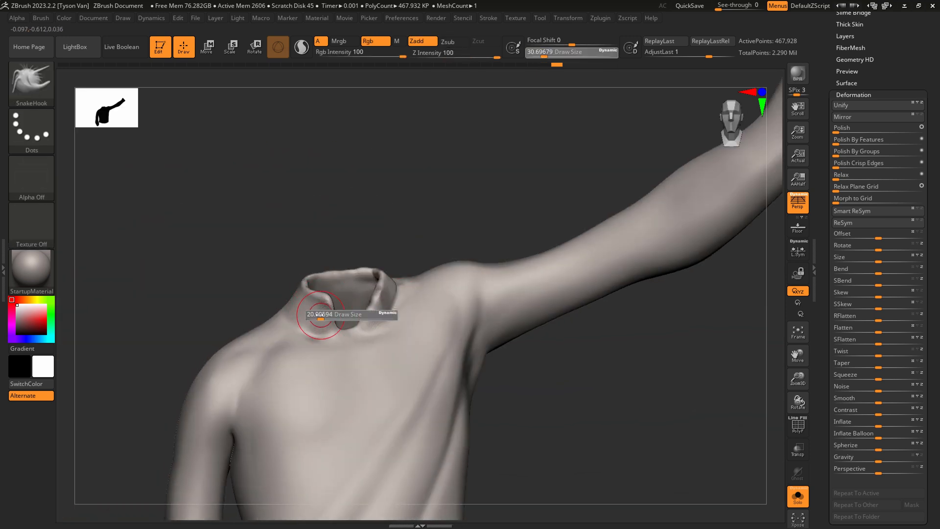
pyautogui.click(323, 318)
pyautogui.moveTo(320, 317); pyautogui.dragTo(329, 313)
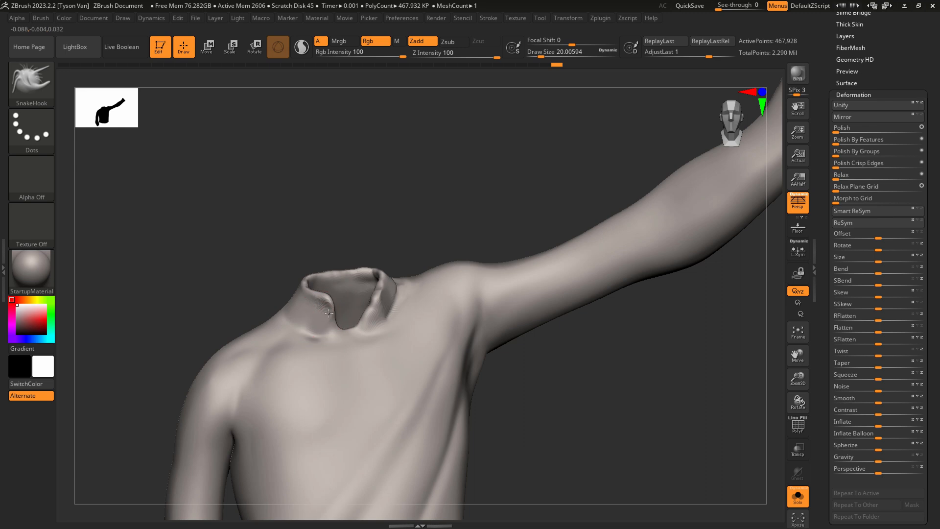
pyautogui.press('s')
pyautogui.click(371, 297)
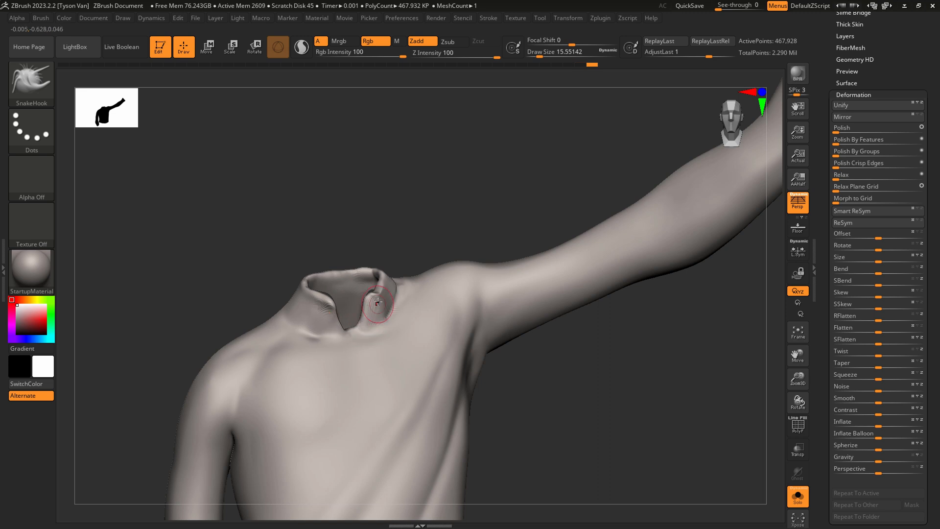
pyautogui.press('shift')
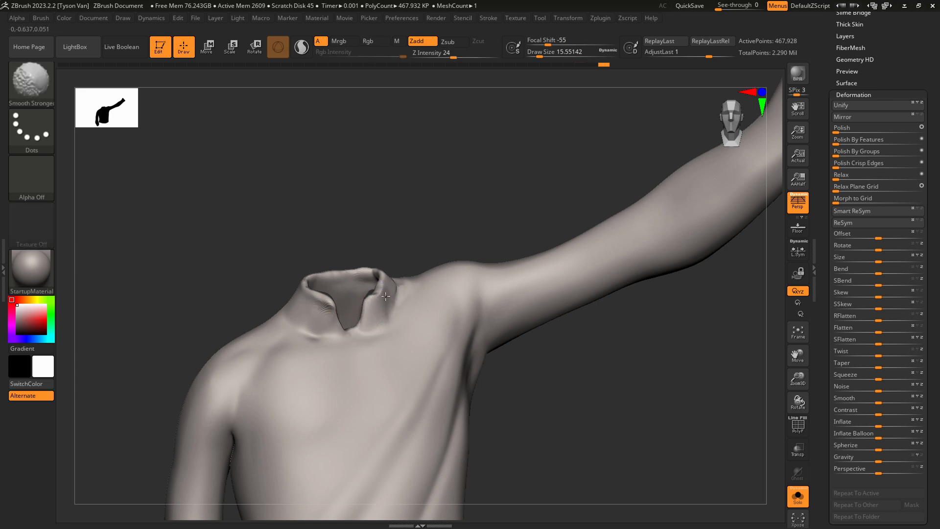
pyautogui.keyDown('shift'); pyautogui.moveTo(386, 297); pyautogui.dragTo(381, 297); pyautogui.keyUp('shift')
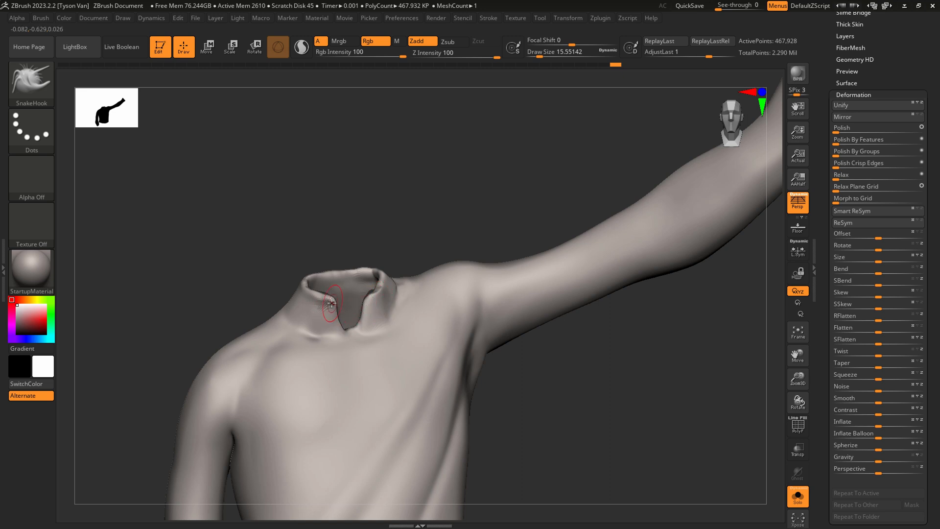
pyautogui.press('shift')
pyautogui.moveTo(317, 319); pyautogui.dragTo(367, 322, button='right')
# Define the seam where the collar meets the shirt with DamStandard at a draw size of about 15.6 and smooth the raised-arm side.
pyautogui.press('b')
pyautogui.press('d')
pyautogui.press('s')
pyautogui.moveTo(359, 330); pyautogui.dragTo(380, 308)
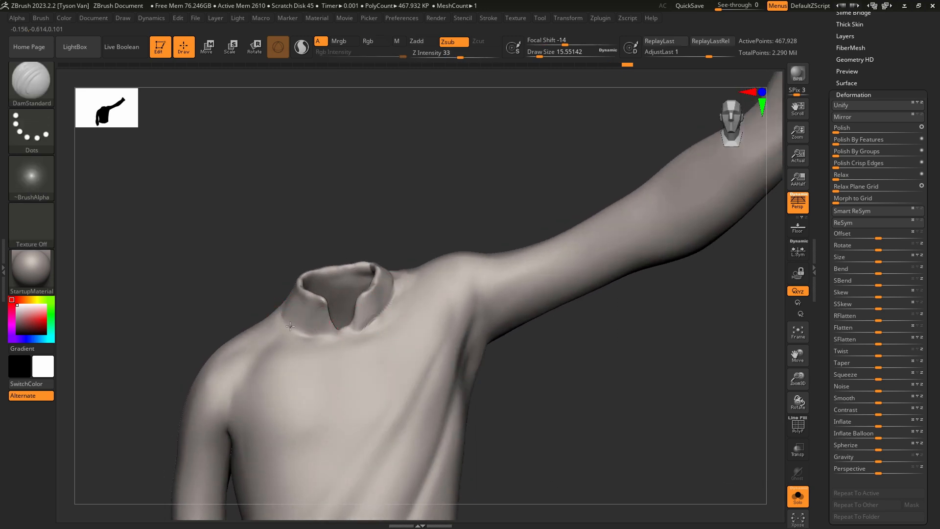
pyautogui.press('shift')
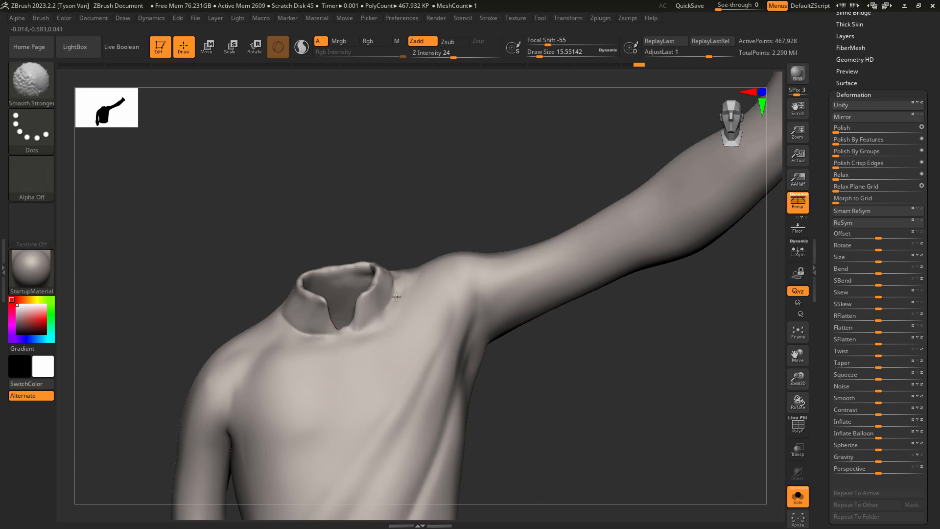
pyautogui.moveTo(391, 304); pyautogui.dragTo(368, 301, button='right')
# Pull the raised-arm front flap of the collar into shape with SnakeHook at a draw size of about 15.6.
pyautogui.press('b')
pyautogui.press('s')
pyautogui.press('h')
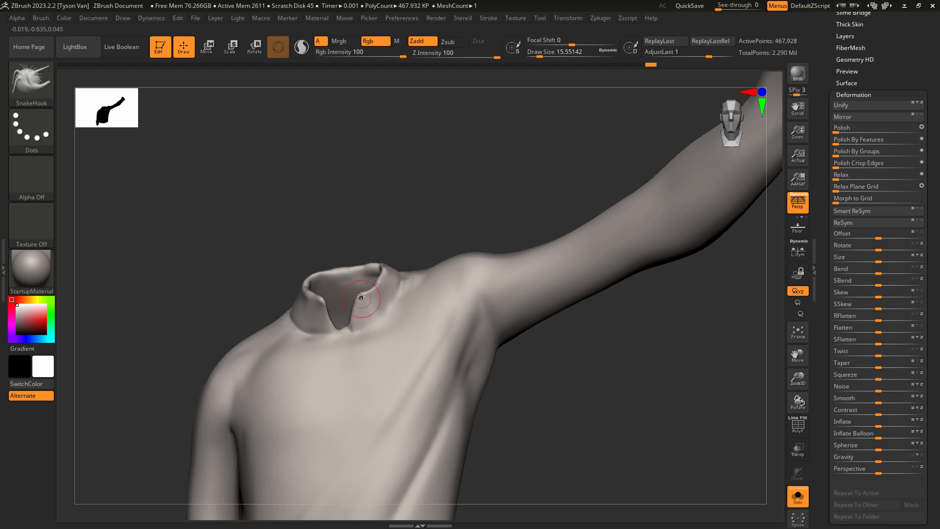
pyautogui.moveTo(355, 298); pyautogui.dragTo(359, 295)
pyautogui.moveTo(379, 283); pyautogui.dragTo(417, 292, button='right')
pyautogui.keyDown('shift'); pyautogui.moveTo(381, 294); pyautogui.dragTo(383, 316); pyautogui.keyUp('shift')
pyautogui.moveTo(388, 319); pyautogui.dragTo(372, 311, button='right')
# Crease the base of the raised-arm collar flap with DamStandard, undo the last stroke, and smooth the collar's upper rim.
pyautogui.hotkey('ctrl', 'd')
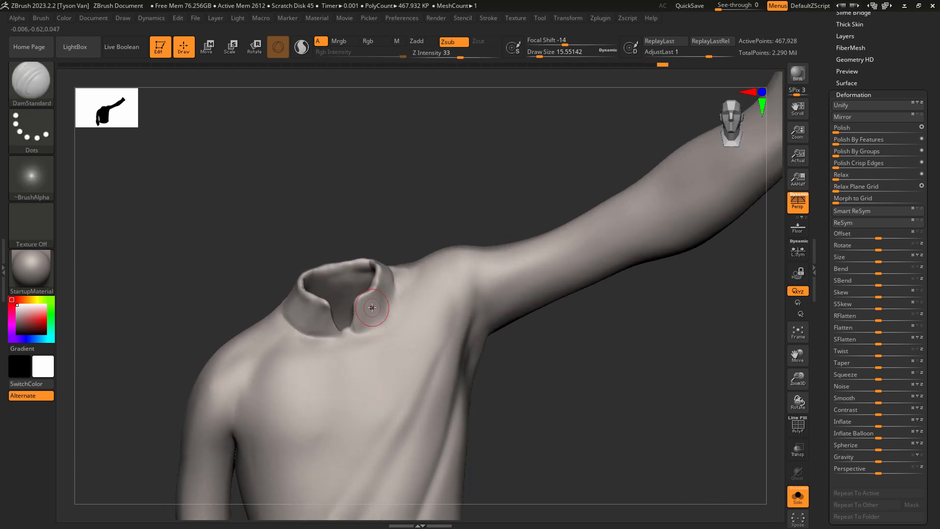
pyautogui.moveTo(395, 281)
pyautogui.mouseDown()
pyautogui.moveTo(382, 315)
pyautogui.moveTo(367, 327)
pyautogui.moveTo(395, 278)
pyautogui.moveTo(362, 328)
pyautogui.mouseUp()
pyautogui.hotkey('ctrl', 'z')
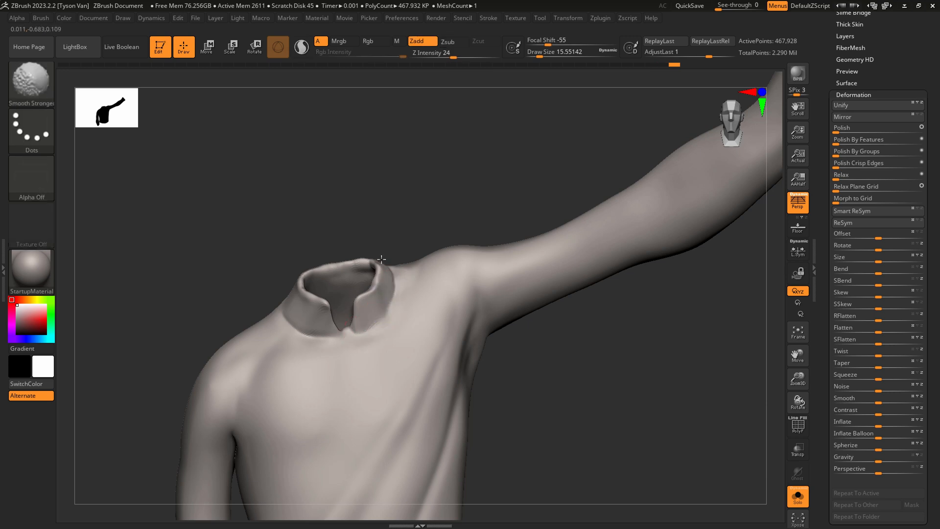
pyautogui.moveTo(381, 259)
pyautogui.mouseDown(button='right')
pyautogui.moveTo(393, 271)
pyautogui.moveTo(384, 275)
pyautogui.mouseUp(button='right')
# Adjust the upper rim of the collar with SnakeHook, working across the raised-arm side and the back.
pyautogui.press('b')
pyautogui.press('c')
pyautogui.press('b')
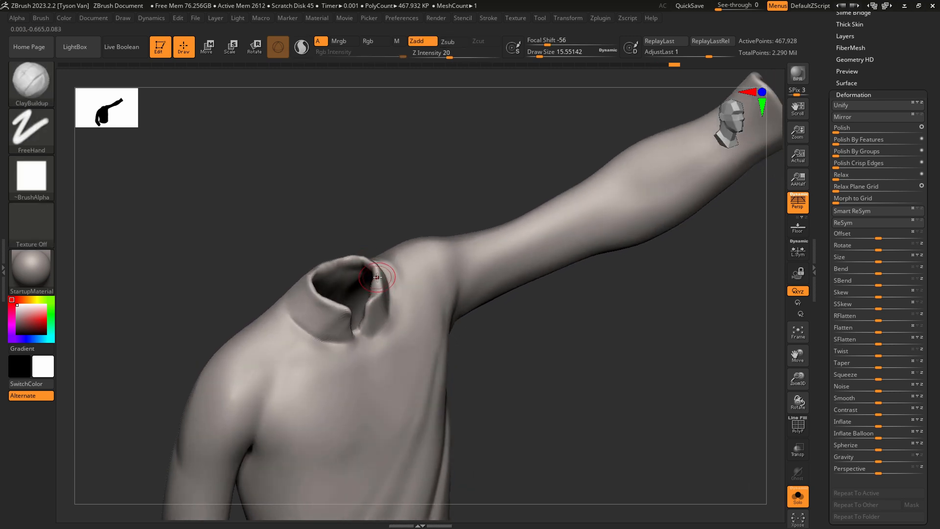
pyautogui.press('b')
pyautogui.press('s')
pyautogui.press('h')
pyautogui.moveTo(381, 269); pyautogui.dragTo(372, 266)
pyautogui.moveTo(347, 263); pyautogui.dragTo(335, 270, button='right')
# Flatten the front of the lowered-arm collar band with hPolish at a draw size of about 15.6.
pyautogui.press('b')
pyautogui.press('h')
pyautogui.press('p')
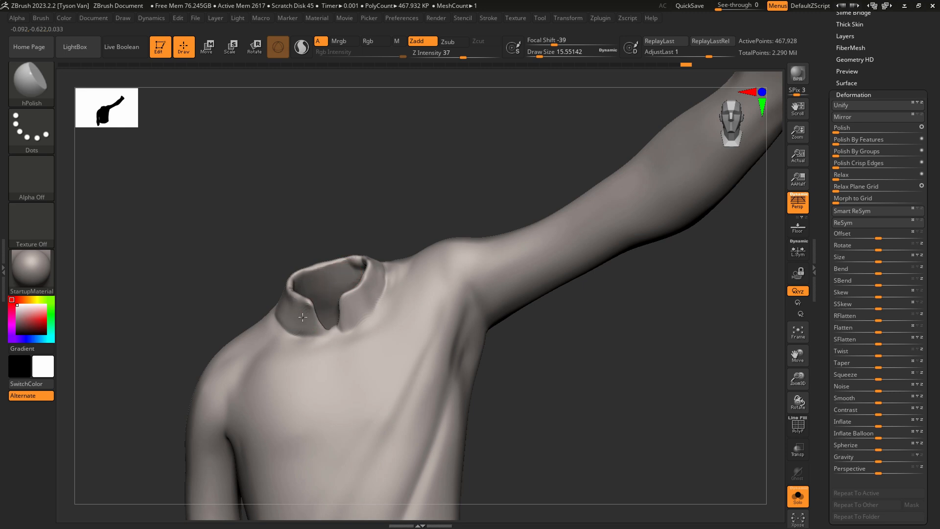
pyautogui.moveTo(300, 316); pyautogui.dragTo(319, 320)
# Refine the lower corners of the collar's front notch with SnakeHook at a draw size of about 15.6.
pyautogui.press('b')
pyautogui.press('s')
pyautogui.press('h')
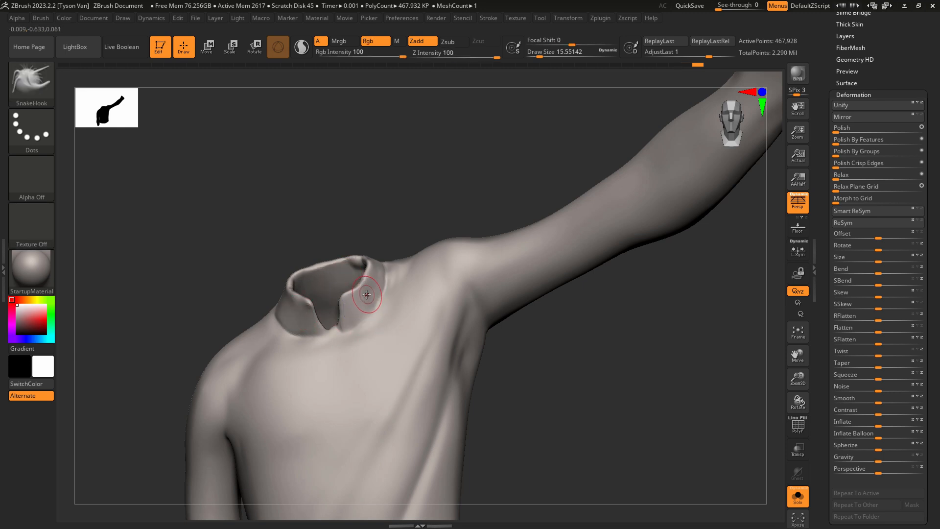
pyautogui.moveTo(345, 325); pyautogui.dragTo(322, 332)
pyautogui.moveTo(314, 331); pyautogui.dragTo(360, 286, button='right')
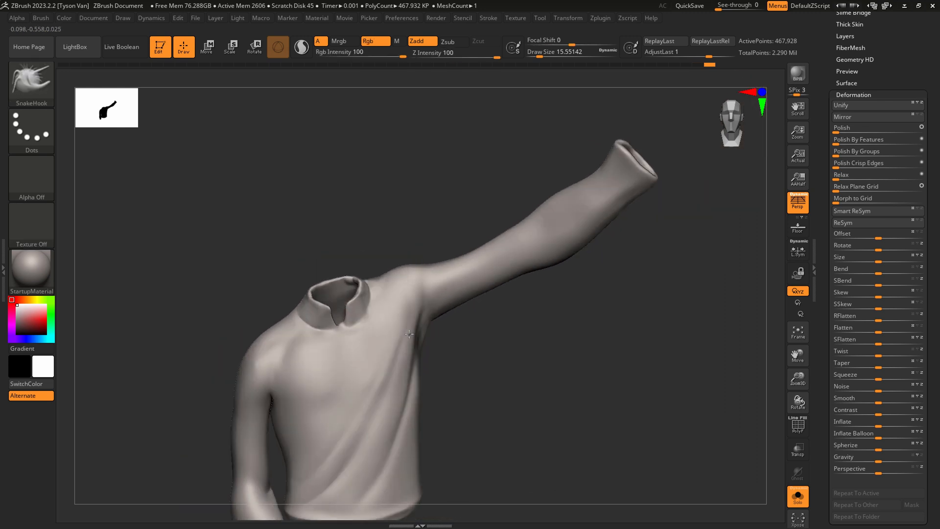
# Reduce the SnakeHook draw size to about 6.6 for the collar notch and redisplay the full character.
pyautogui.moveTo(372, 321)
pyautogui.keyDown('ctrl'); pyautogui.mouseDown(button='right')
pyautogui.moveTo(384, 330)
pyautogui.moveTo(363, 349)
pyautogui.moveTo(445, 420)
pyautogui.mouseUp(button='right'); pyautogui.keyUp('ctrl')
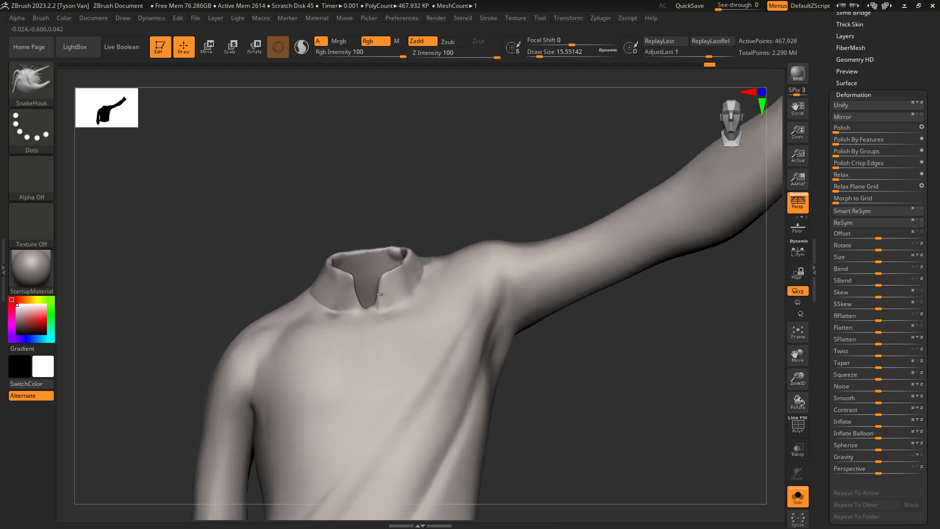
pyautogui.press('s')
pyautogui.moveTo(374, 307); pyautogui.dragTo(372, 307)
pyautogui.click(798, 495)
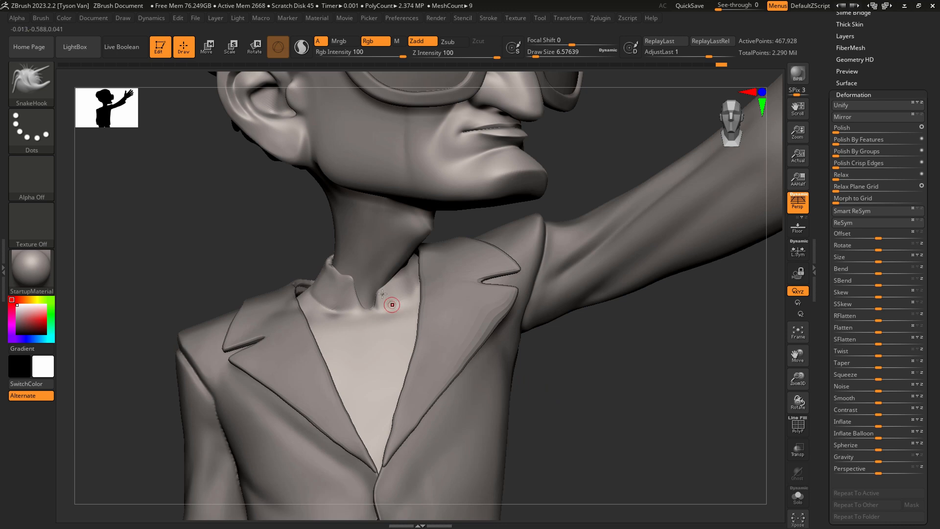
# Adjust the collar opening around the throat with SnakeHook at a draw size of about 36.9 and review the whole character.
pyautogui.moveTo(392, 286); pyautogui.dragTo(384, 280, button='right')
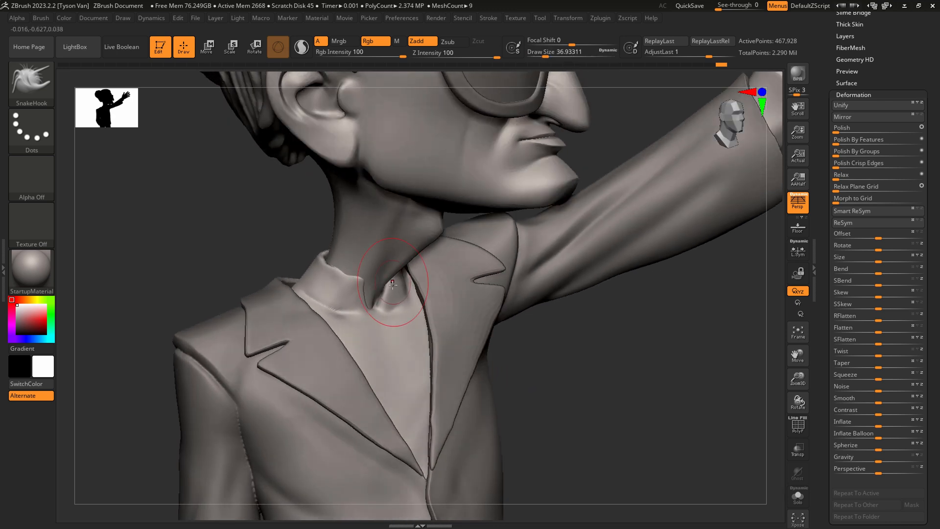
pyautogui.moveTo(394, 295); pyautogui.dragTo(410, 309)
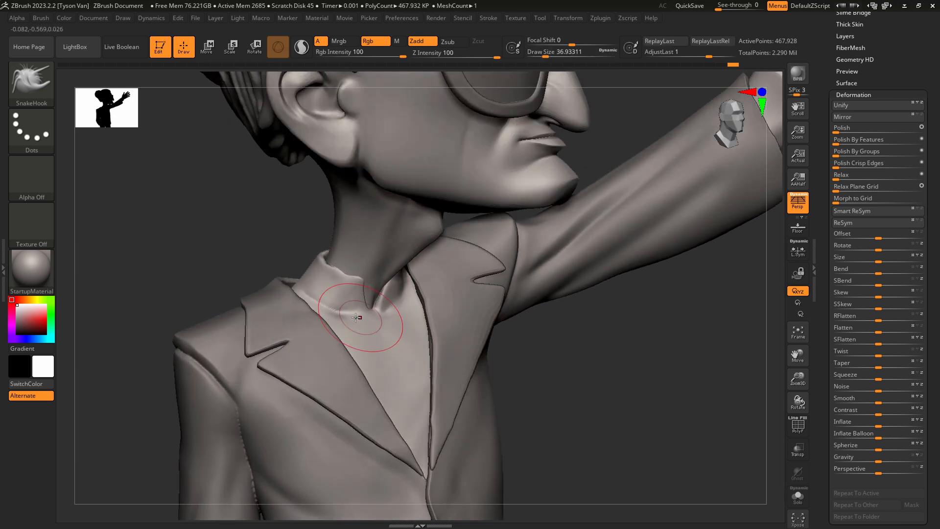
pyautogui.moveTo(354, 286); pyautogui.dragTo(355, 280)
pyautogui.moveTo(387, 283)
pyautogui.mouseDown(button='right')
pyautogui.moveTo(353, 279)
pyautogui.moveTo(338, 235)
pyautogui.mouseUp(button='right')
pyautogui.keyDown('shift'); pyautogui.moveTo(396, 298); pyautogui.dragTo(399, 315); pyautogui.keyUp('shift')
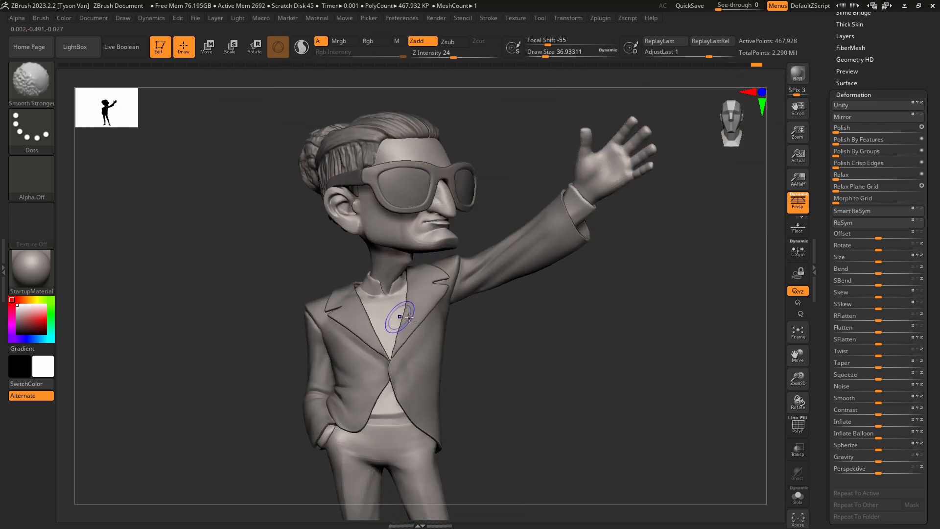
# Set the perspective camera's focal length to 24 mm and review the whole figure from several angles.
pyautogui.keyDown('alt'); pyautogui.moveTo(392, 365); pyautogui.dragTo(409, 252, button='right'); pyautogui.keyUp('alt')
pyautogui.keyDown('ctrl'); pyautogui.moveTo(425, 300); pyautogui.dragTo(431, 269, button='right'); pyautogui.keyUp('ctrl')
pyautogui.keyDown('alt'); pyautogui.moveTo(458, 359); pyautogui.dragTo(444, 350, button='right'); pyautogui.keyUp('alt')
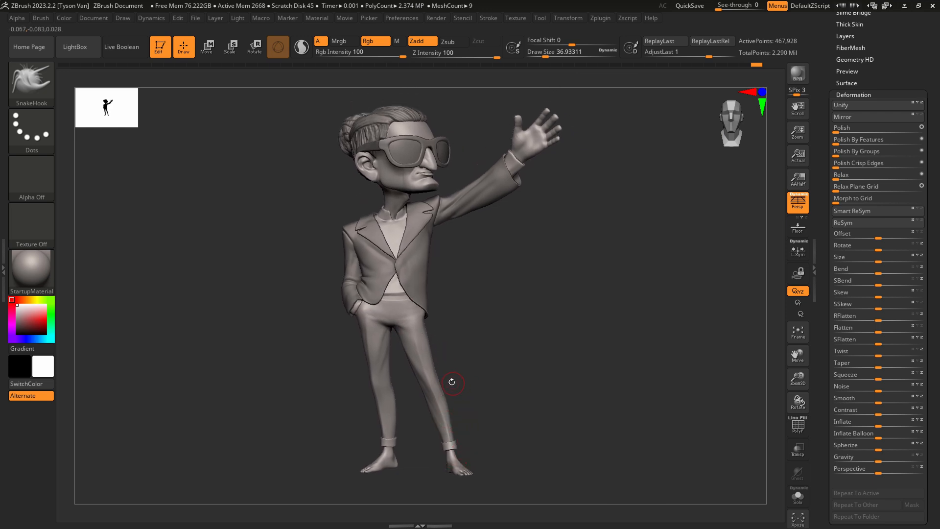
pyautogui.moveTo(452, 382)
pyautogui.mouseDown(button='right')
pyautogui.moveTo(445, 386)
pyautogui.moveTo(460, 367)
pyautogui.mouseUp(button='right')
pyautogui.click(122, 19)
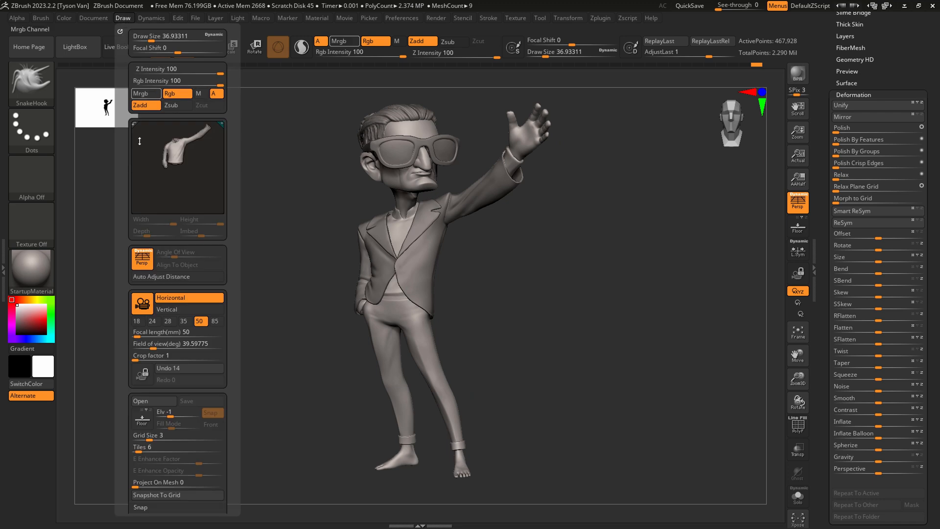
pyautogui.click(155, 322)
pyautogui.moveTo(523, 367)
pyautogui.mouseDown(button='right')
pyautogui.moveTo(495, 362)
pyautogui.moveTo(514, 372)
pyautogui.moveTo(507, 379)
pyautogui.mouseUp(button='right')
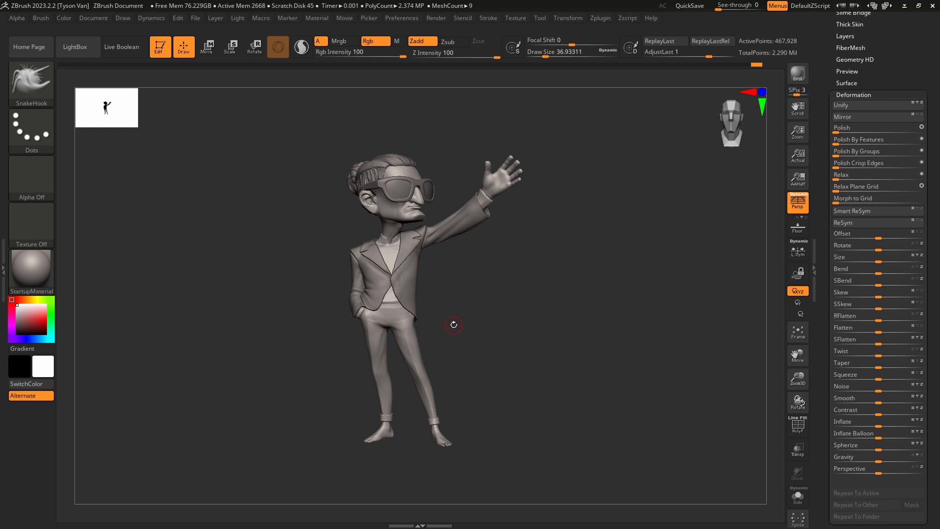
pyautogui.moveTo(453, 325); pyautogui.dragTo(445, 351, button='right')
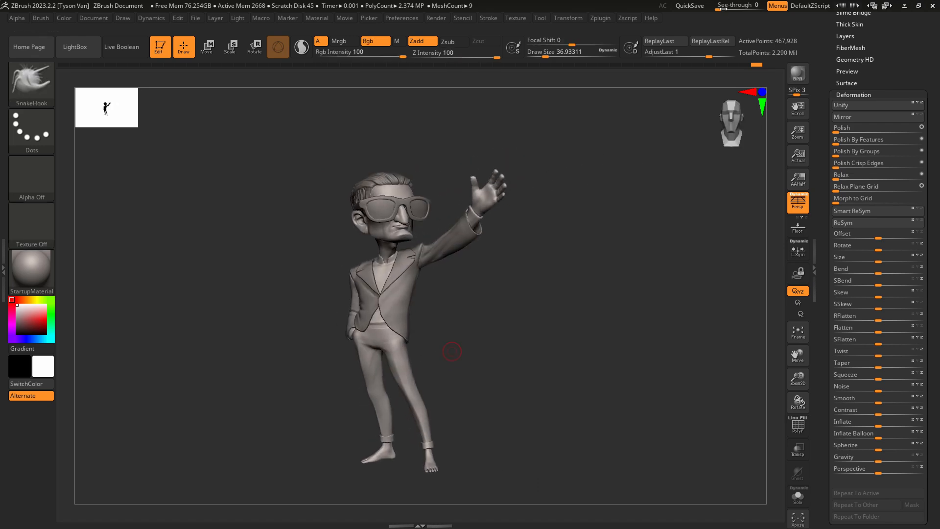
# Overlay the concept art at See-through 60, recall the stored Front view to align the character, and return See-through to 0.
pyautogui.moveTo(723, 9); pyautogui.dragTo(744, 9)
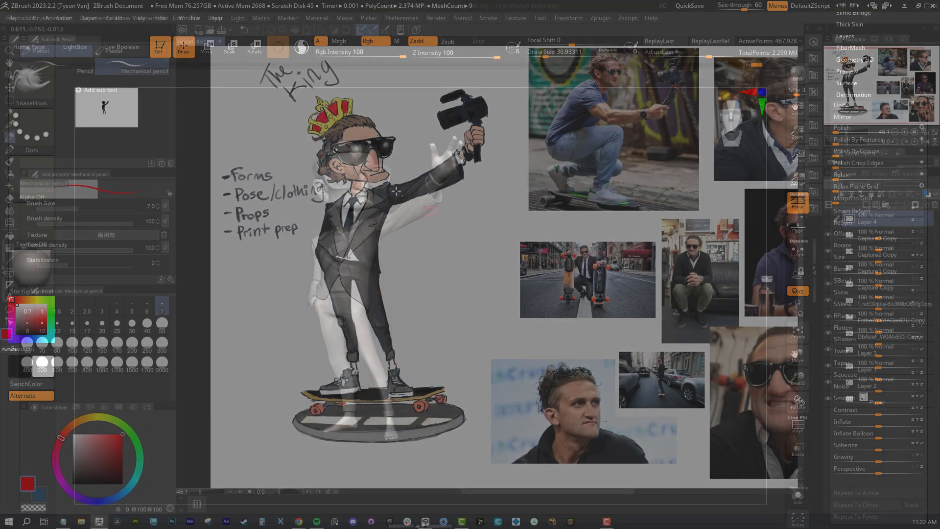
pyautogui.click(94, 18)
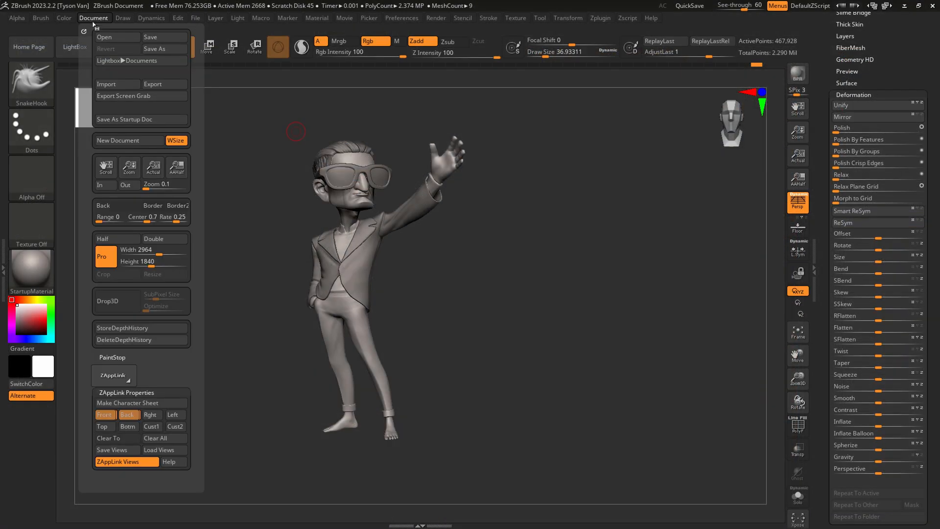
pyautogui.click(103, 416)
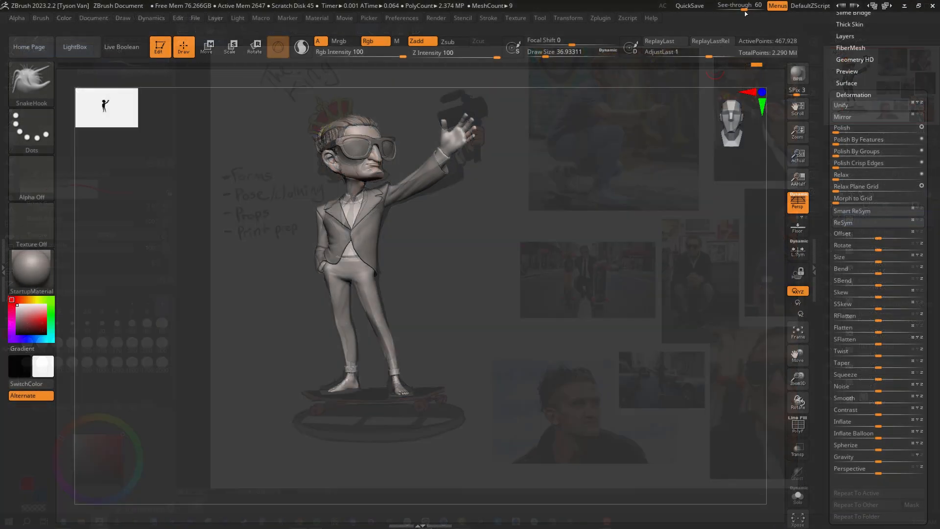
pyautogui.click(742, 8)
pyautogui.moveTo(742, 8); pyautogui.dragTo(717, 5)
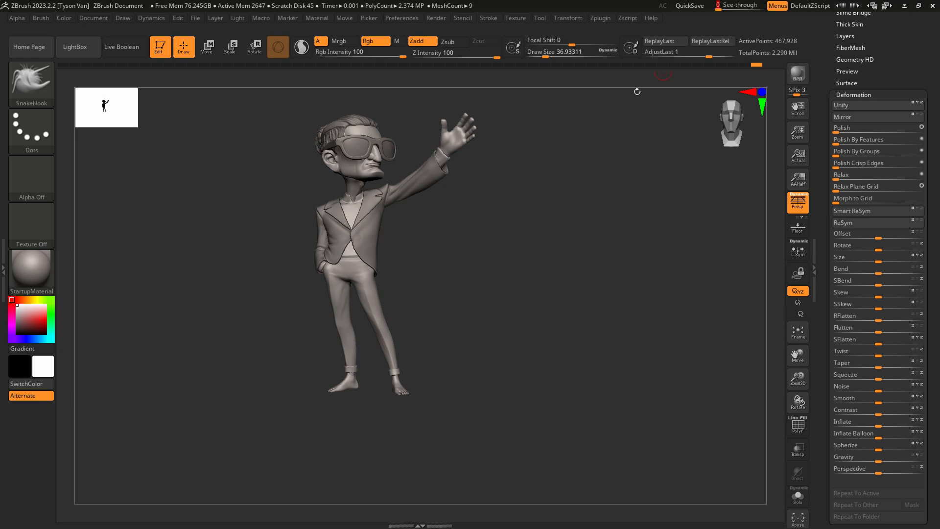
# Compare the aligned character's pose and proportions with the concept illustration through the transparent window, and restore See-through to 0.
pyautogui.moveTo(717, 6); pyautogui.dragTo(755, 6)
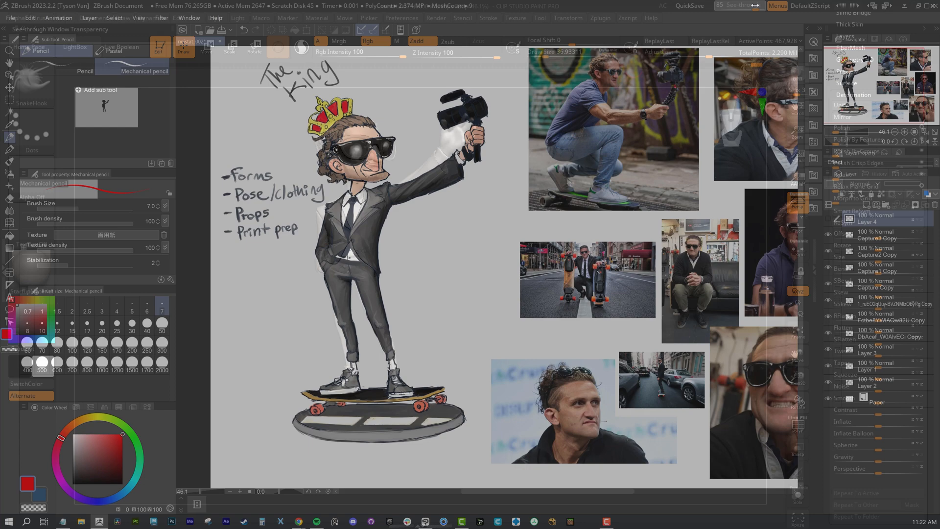
pyautogui.moveTo(756, 6); pyautogui.dragTo(716, 7)
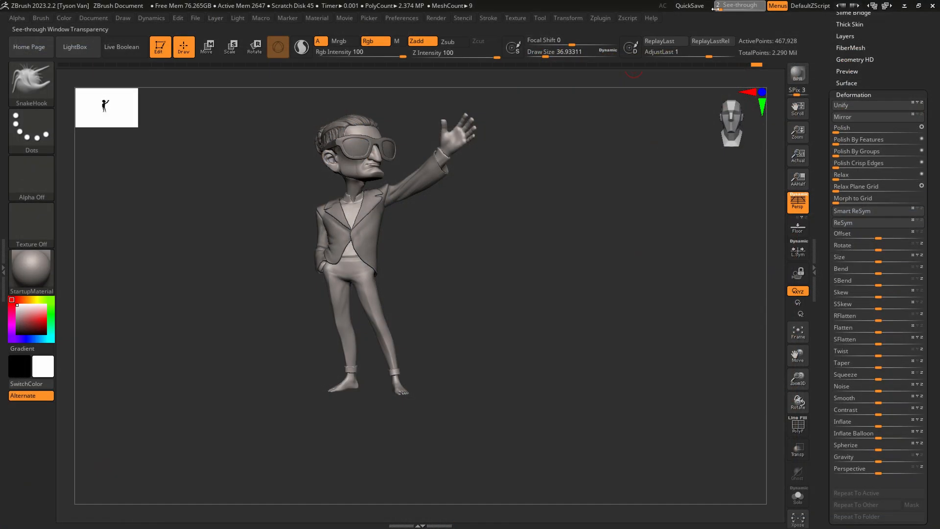
pyautogui.moveTo(431, 297); pyautogui.dragTo(417, 289)
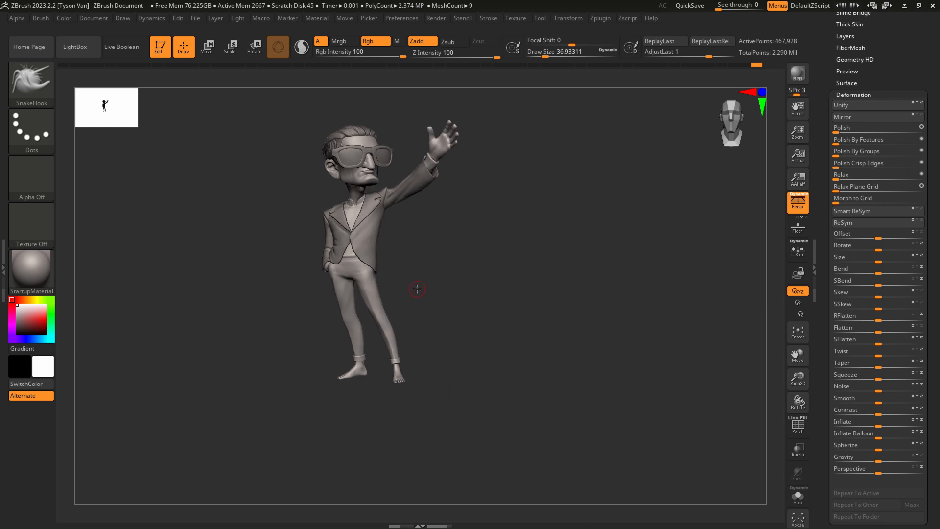